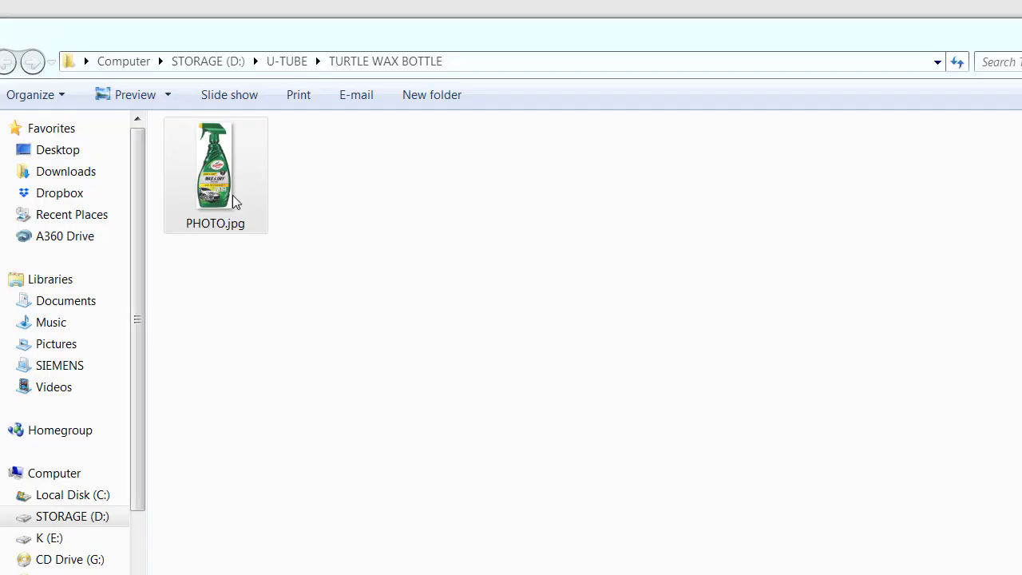
- Open PHOTO.jpg in Adobe Photoshop CC 2019 using Open with
{"action": "left_click", "coordinate": [183, 195]}
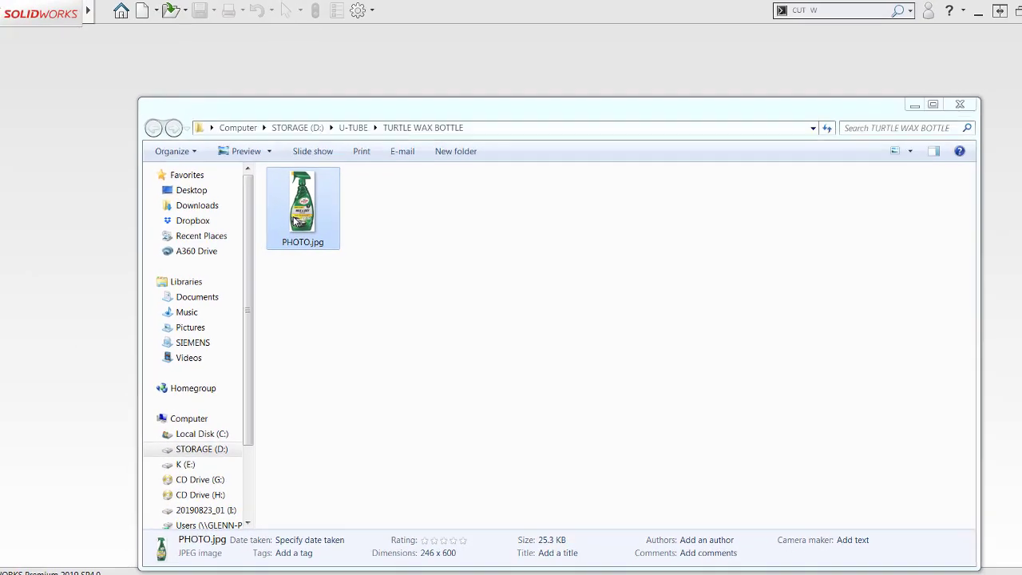
{"action": "right_click", "coordinate": [295, 218]}
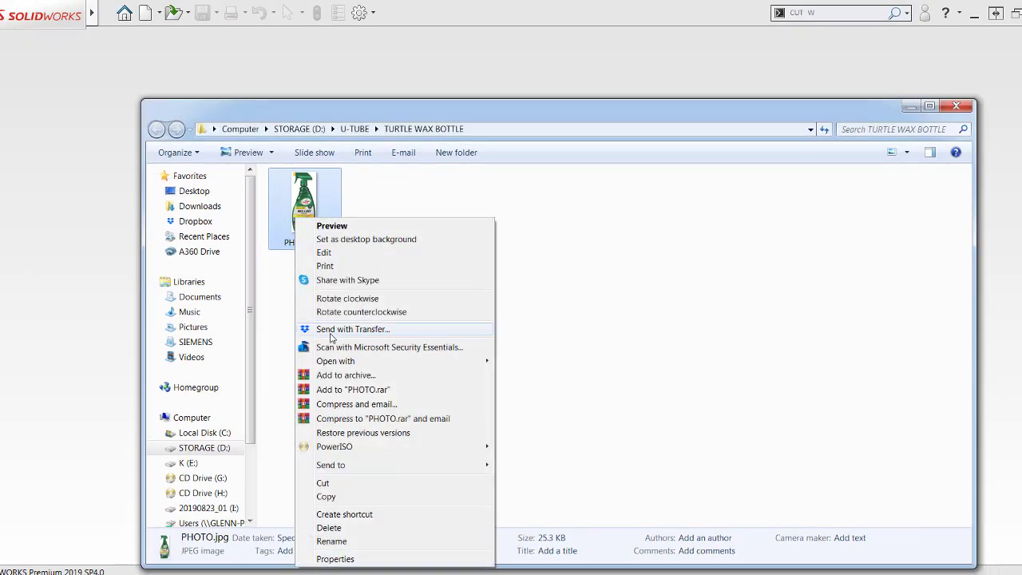
{"action": "mouse_move", "coordinate": [335, 361]}
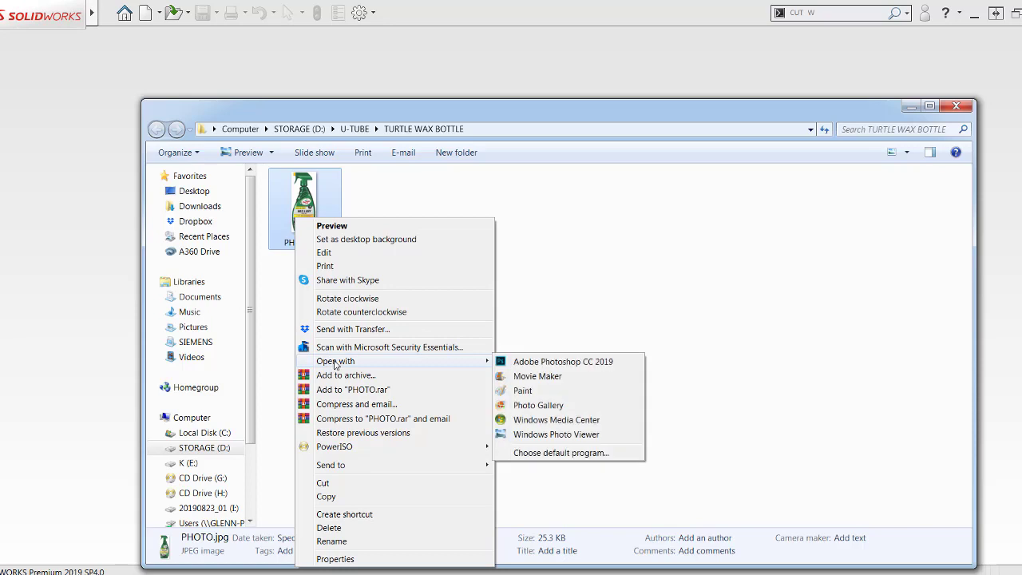
{"action": "left_click", "coordinate": [570, 363]}
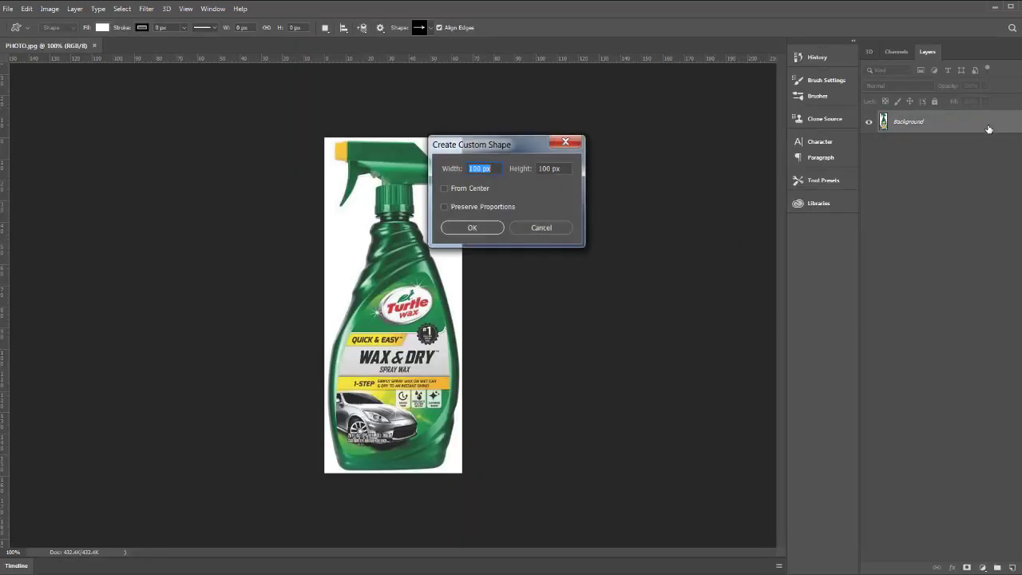
- Convert the Background layer into Layer 0 and cancel the stray Create Custom Shape dialog
{"action": "left_click", "coordinate": [601, 174]}
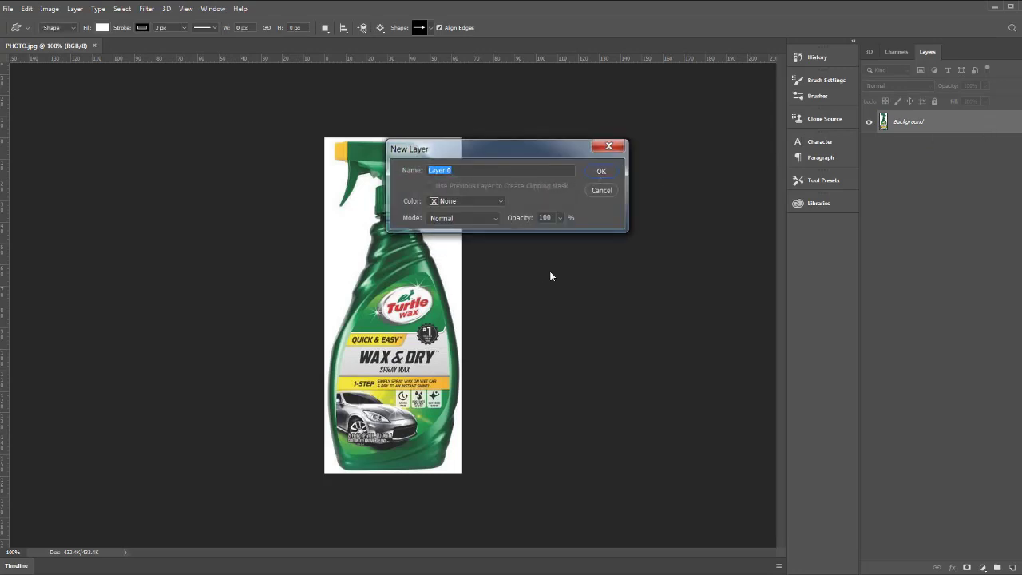
{"action": "left_click", "coordinate": [482, 242]}
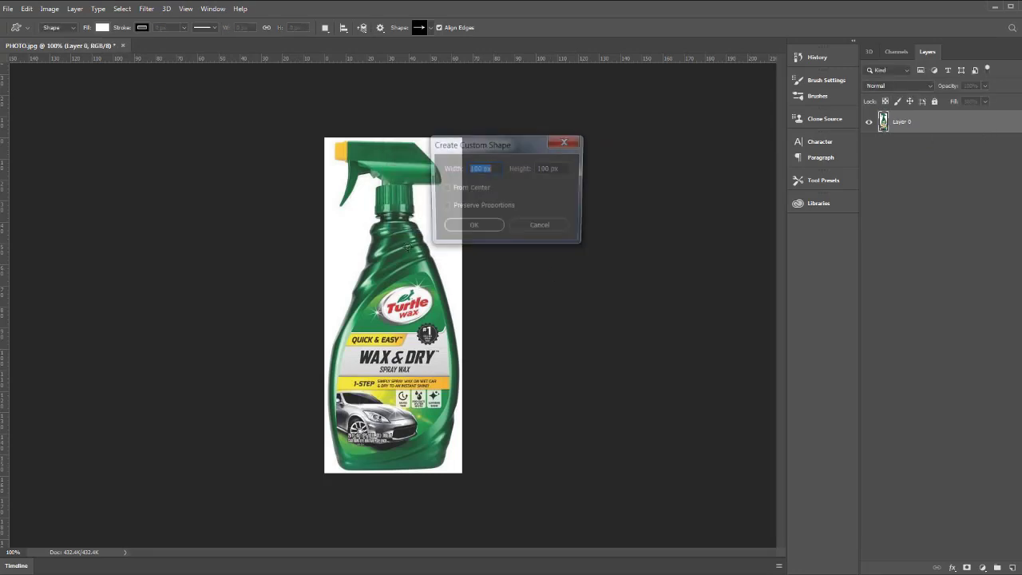
{"action": "left_click", "coordinate": [541, 227]}
{"action": "scroll", "coordinate": [376, 261], "scroll_direction": "up", "scroll_amount": 3, "text": "alt"}
{"action": "scroll", "coordinate": [376, 262], "scroll_direction": "up", "scroll_amount": 2, "text": "alt"}
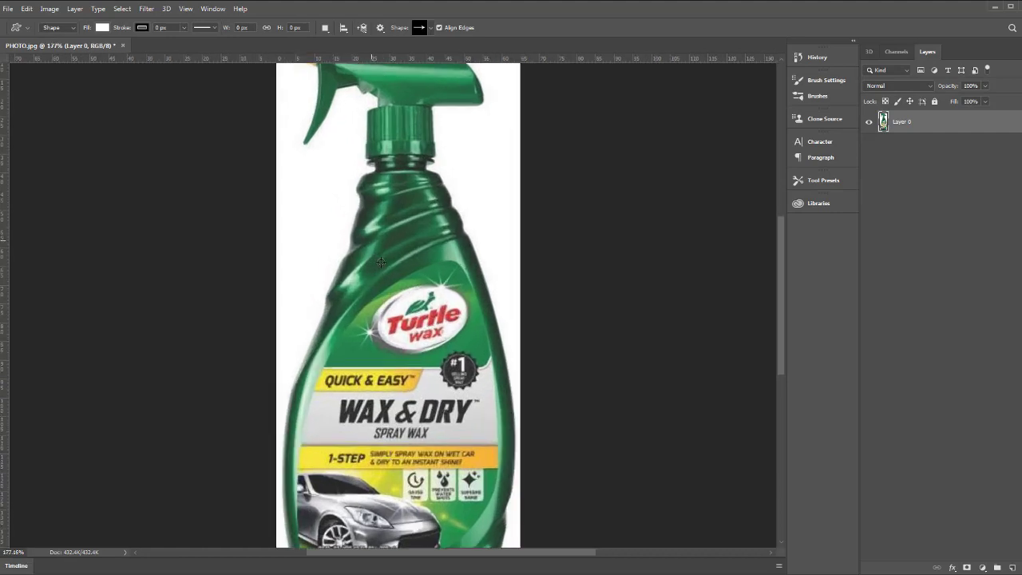
{"action": "scroll", "coordinate": [468, 194], "scroll_direction": "down", "scroll_amount": 3, "text": "alt"}
{"action": "scroll", "coordinate": [470, 194], "scroll_direction": "down", "scroll_amount": 2, "text": "alt"}
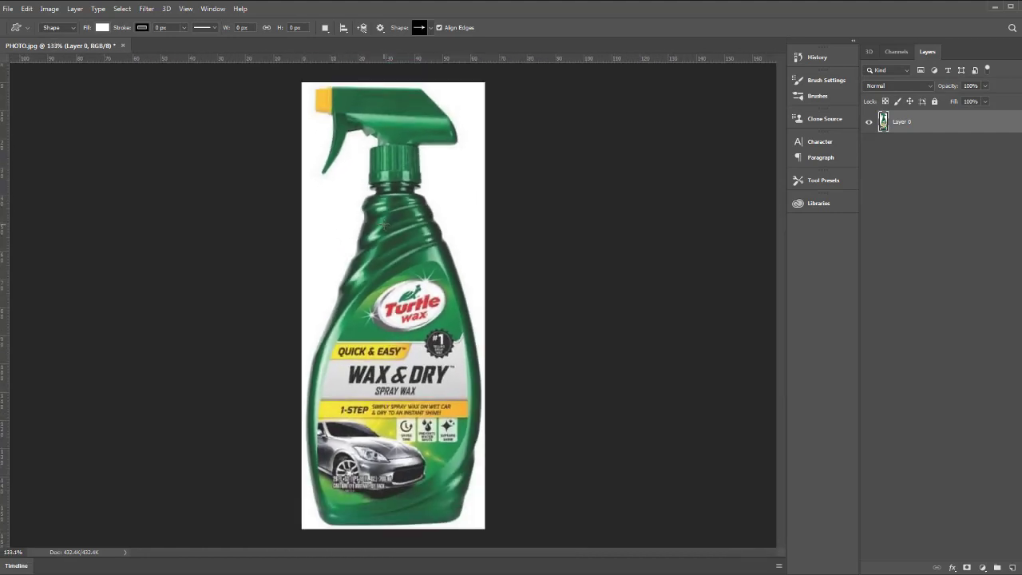
- Drag horizontal guides to the bottle's shoulder and base
{"action": "left_click_drag", "start_coordinate": [468, 59], "coordinate": [430, 193]}
{"action": "left_click_drag", "start_coordinate": [498, 61], "coordinate": [475, 524]}
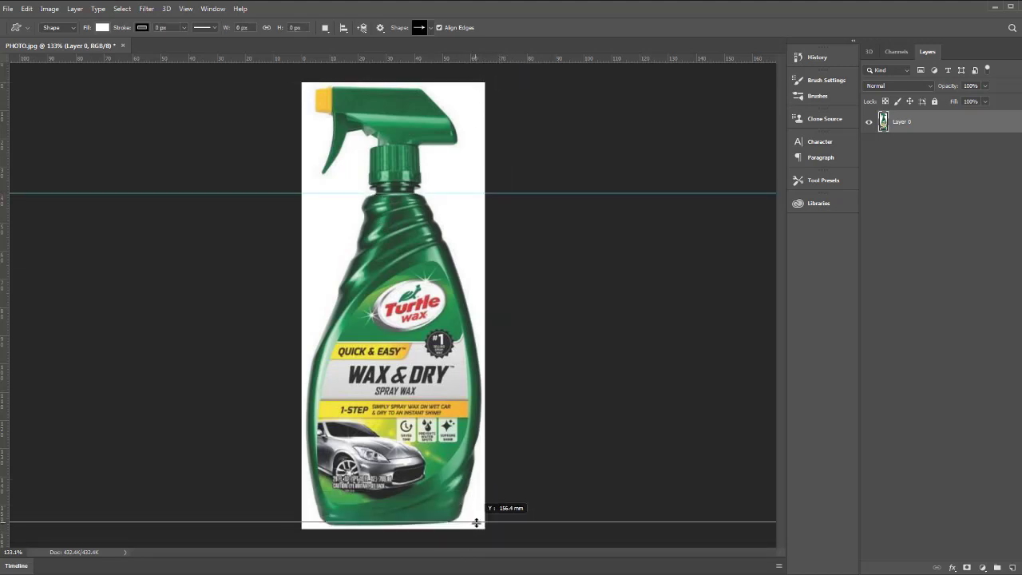
{"action": "left_click_drag", "start_coordinate": [476, 524], "coordinate": [476, 523]}
{"action": "scroll", "coordinate": [390, 520], "scroll_direction": "up", "scroll_amount": 4, "text": "alt"}
{"action": "scroll", "coordinate": [391, 521], "scroll_direction": "up", "scroll_amount": 2, "text": "alt"}
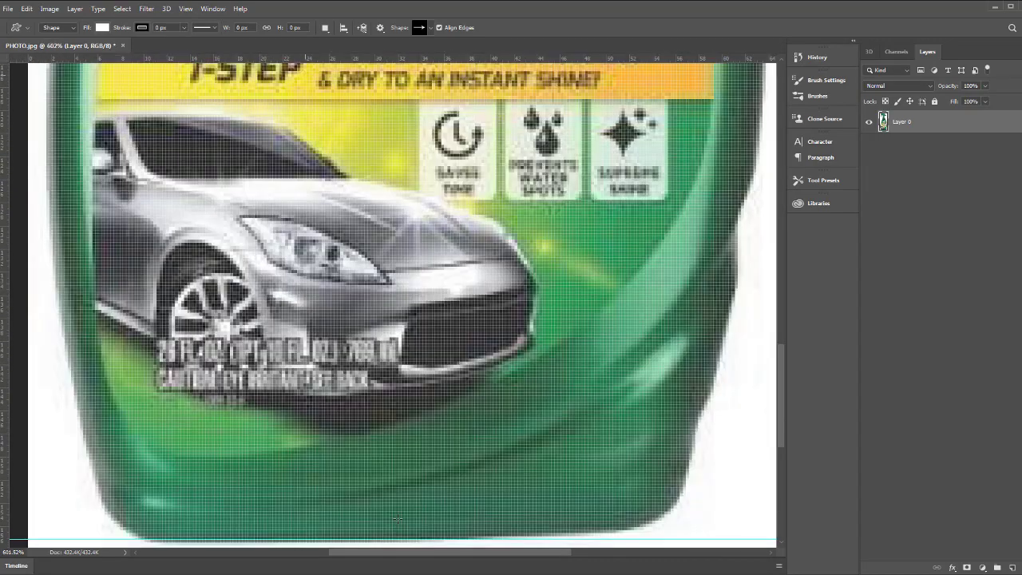
{"action": "scroll", "coordinate": [438, 417], "scroll_direction": "up", "scroll_amount": 2, "text": "alt"}
{"action": "scroll", "coordinate": [390, 508], "scroll_direction": "up", "scroll_amount": 1, "text": "alt"}
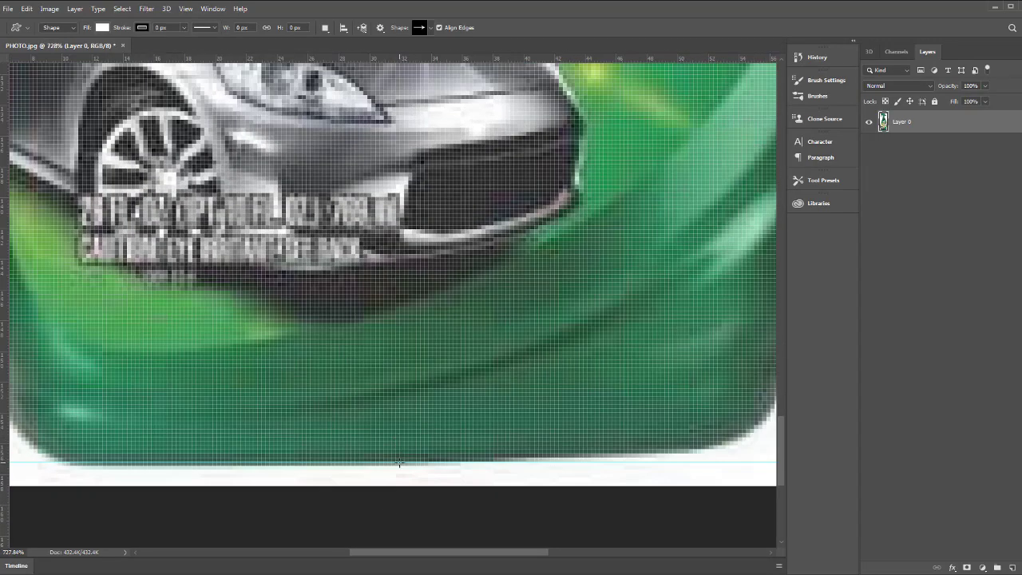
- Fine-tune the base and shoulder guides with the Move tool (V)
{"action": "key", "text": "v"}
{"action": "left_click_drag", "start_coordinate": [399, 463], "coordinate": [418, 465]}
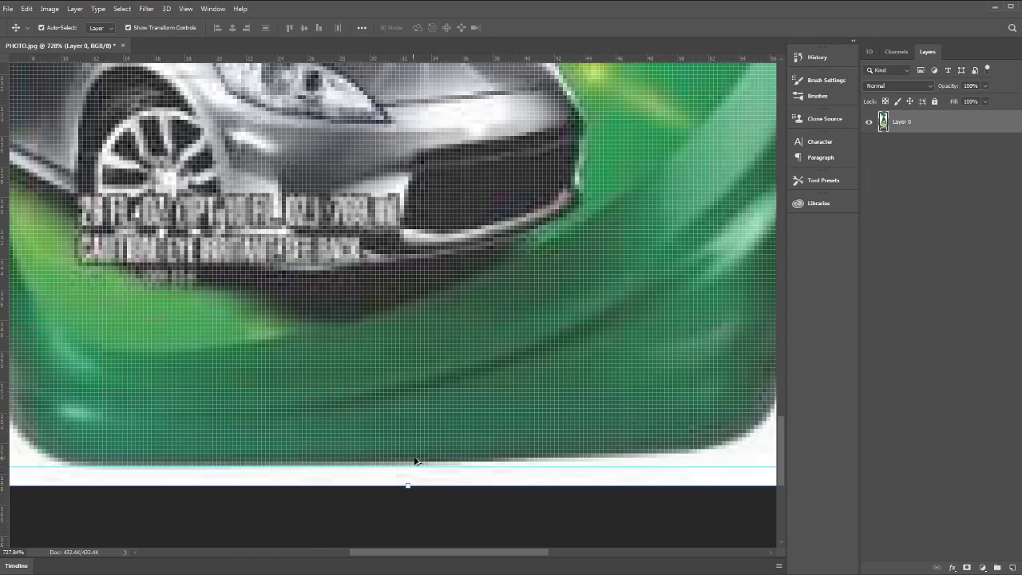
{"action": "scroll", "coordinate": [419, 465], "scroll_direction": "down", "scroll_amount": 5, "text": "alt"}
{"action": "scroll", "coordinate": [418, 466], "scroll_direction": "down", "scroll_amount": 7, "text": "alt"}
{"action": "scroll", "coordinate": [468, 262], "scroll_direction": "down", "scroll_amount": 2, "text": "alt"}
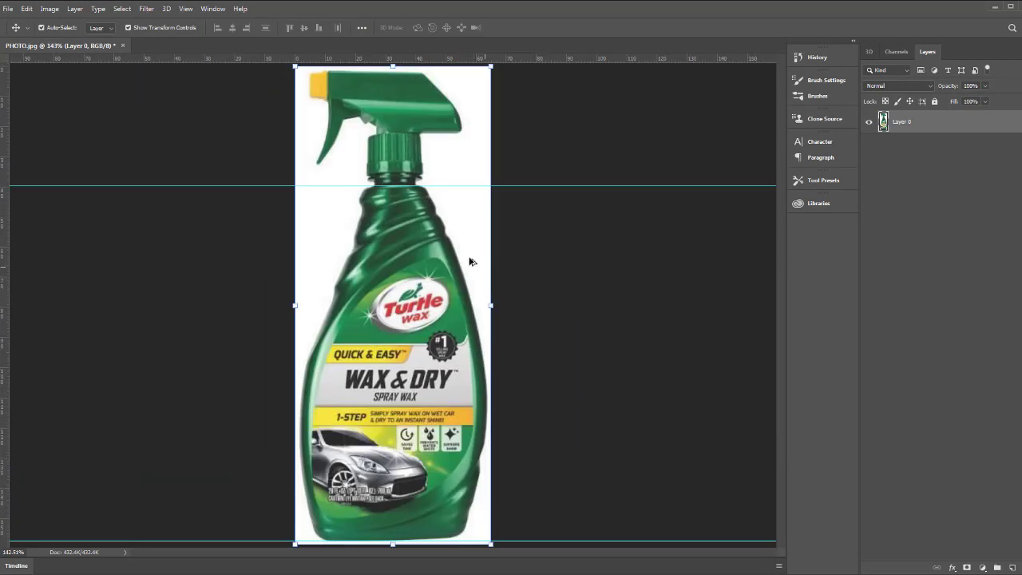
{"action": "scroll", "coordinate": [414, 196], "scroll_direction": "up", "scroll_amount": 3, "text": "alt"}
{"action": "scroll", "coordinate": [414, 196], "scroll_direction": "up", "scroll_amount": 3, "text": "alt"}
{"action": "scroll", "coordinate": [414, 196], "scroll_direction": "up", "scroll_amount": 3, "text": "alt"}
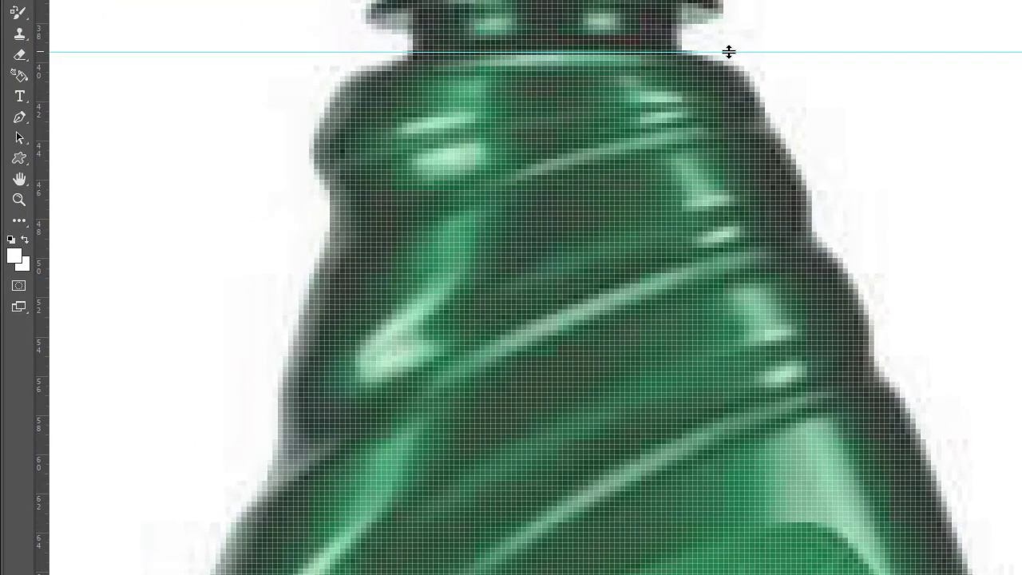
{"action": "left_click_drag", "start_coordinate": [728, 52], "coordinate": [728, 52]}
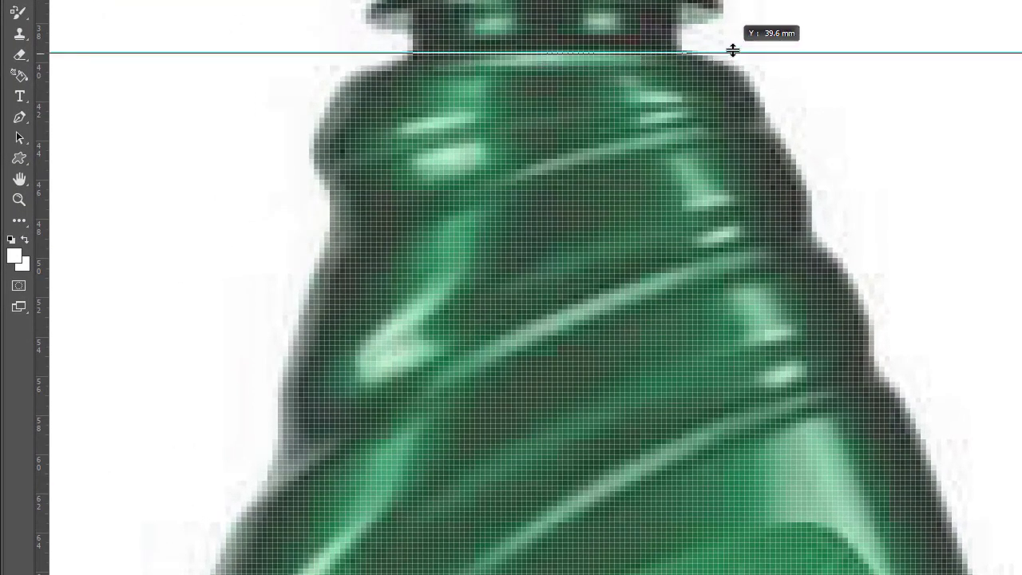
{"action": "scroll", "coordinate": [733, 67], "scroll_direction": "down", "scroll_amount": 5, "text": "alt"}
{"action": "scroll", "coordinate": [733, 68], "scroll_direction": "down", "scroll_amount": 2, "text": "alt"}
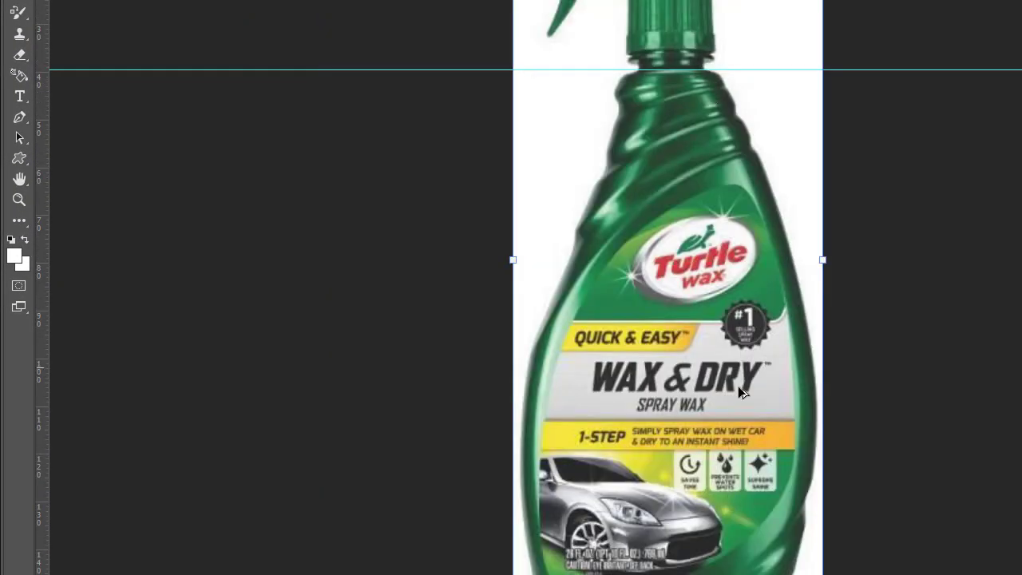
{"action": "scroll", "coordinate": [742, 335], "scroll_direction": "up", "scroll_amount": 1, "text": "alt"}
- Add vertical guides along the bottle's left and right edges
{"action": "left_click_drag", "start_coordinate": [43, 224], "coordinate": [475, 253]}
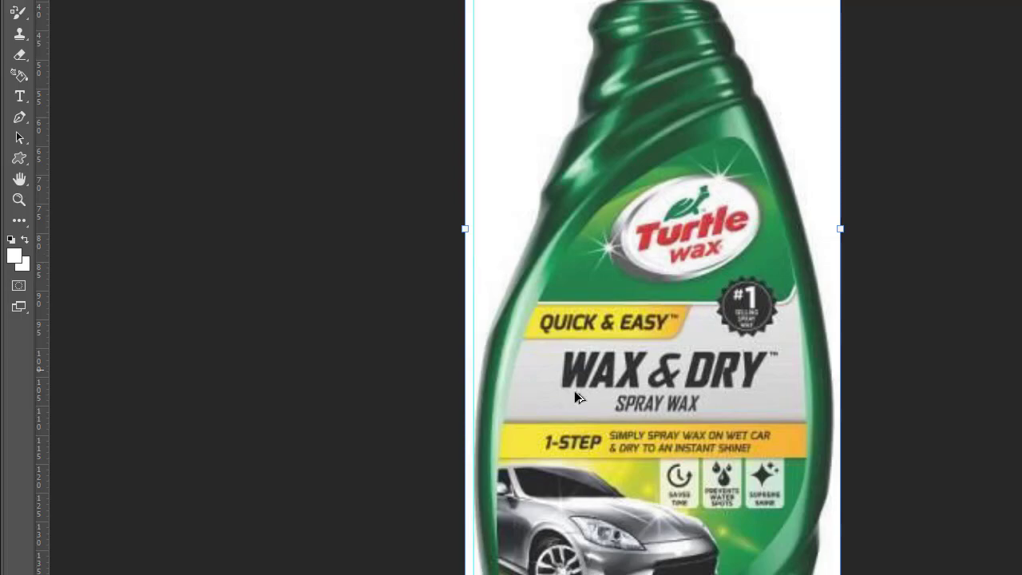
{"action": "scroll", "coordinate": [578, 395], "scroll_direction": "down", "scroll_amount": 3, "text": "alt"}
{"action": "scroll", "coordinate": [558, 412], "scroll_direction": "up", "scroll_amount": 4, "text": "alt"}
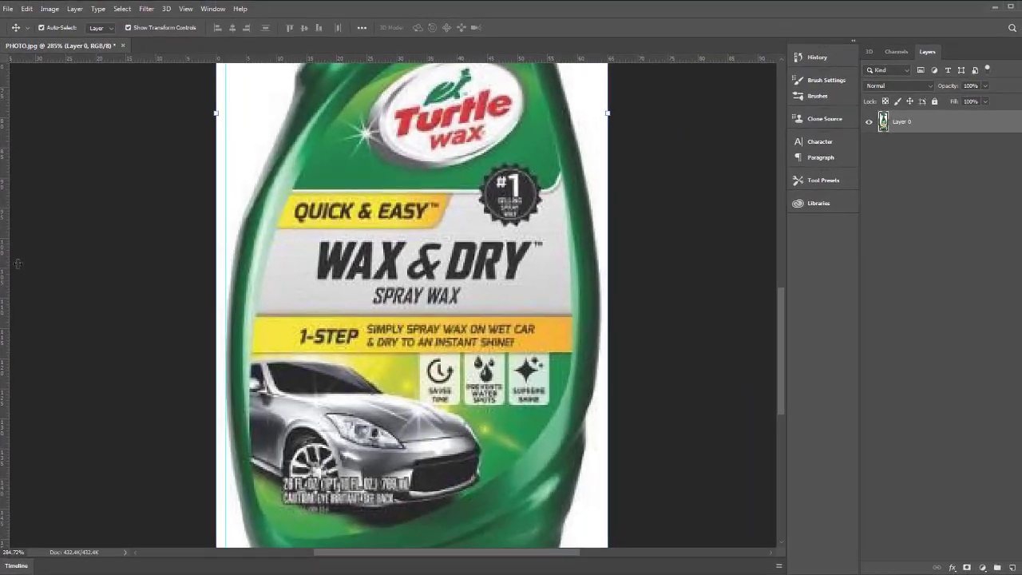
{"action": "mouse_move", "coordinate": [32, 250]}
{"action": "left_mouse_down"}
{"action": "mouse_move", "coordinate": [638, 305]}
{"action": "mouse_move", "coordinate": [598, 318]}
{"action": "left_mouse_up"}
{"action": "scroll", "coordinate": [567, 368], "scroll_direction": "down", "scroll_amount": 3, "text": "alt"}
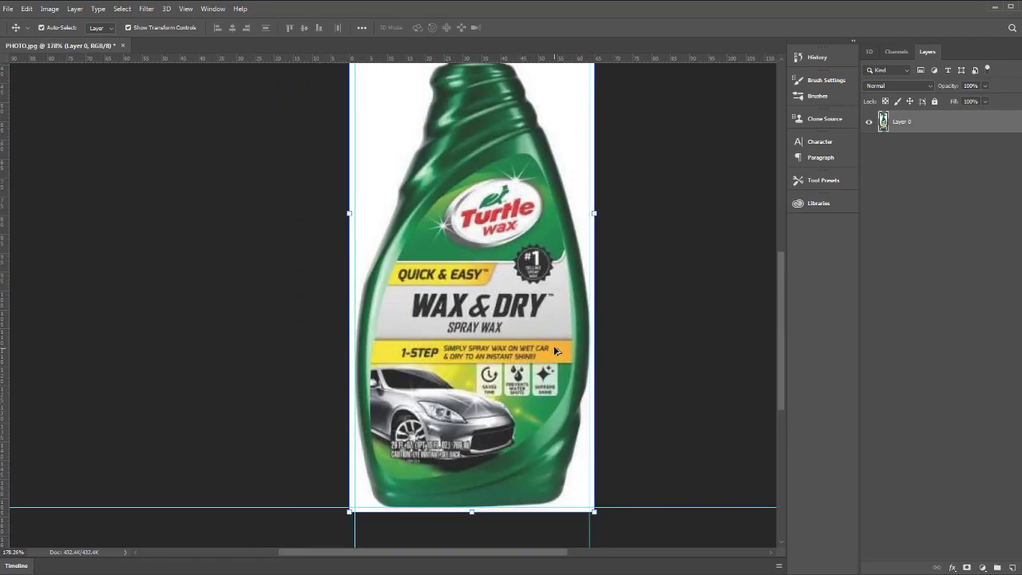
{"action": "scroll", "coordinate": [556, 351], "scroll_direction": "down", "scroll_amount": 1, "text": "alt"}
{"action": "scroll", "coordinate": [576, 342], "scroll_direction": "down", "scroll_amount": 2, "text": "alt"}
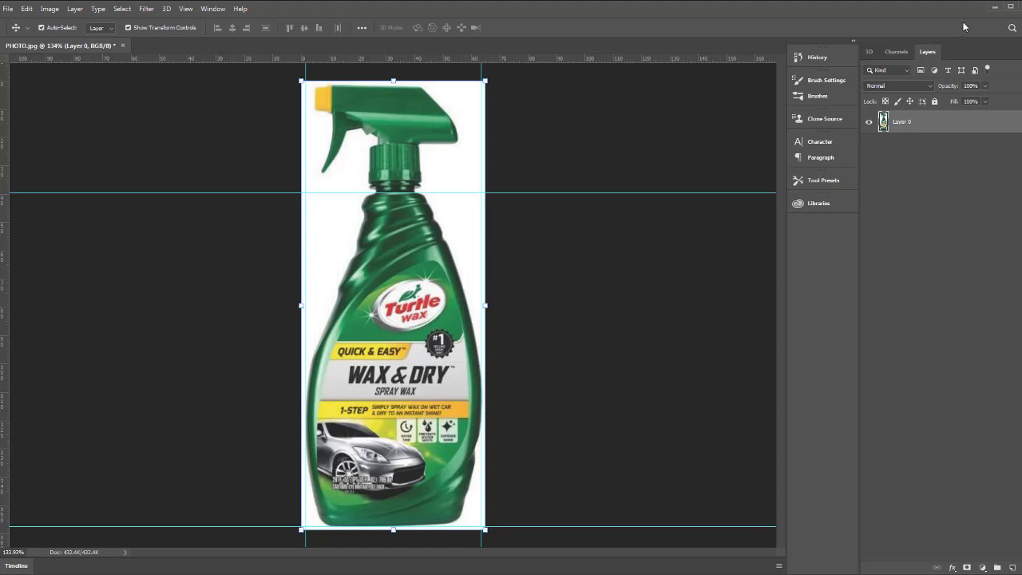
- Pick the Crop tool via a search for CROP and draw a crop area between the guides
{"action": "left_click", "coordinate": [1012, 27]}
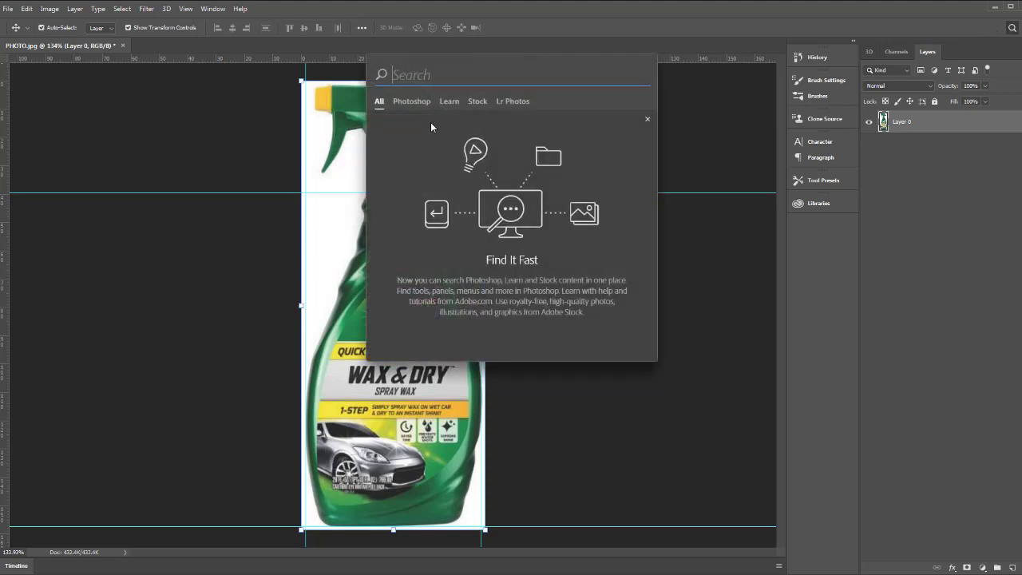
{"action": "type", "text": "CRO"}
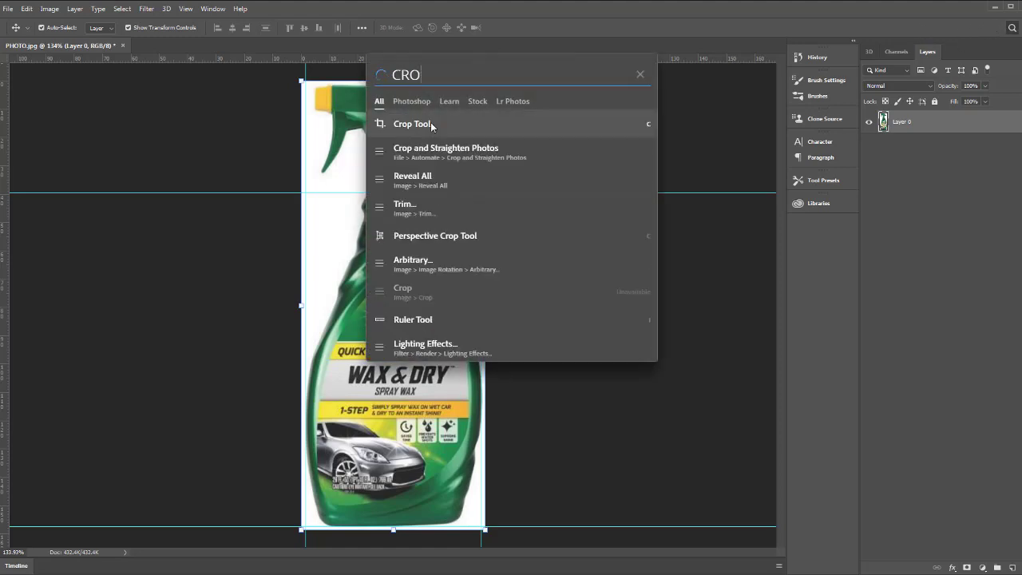
{"action": "type", "text": "P"}
{"action": "left_click", "coordinate": [427, 124]}
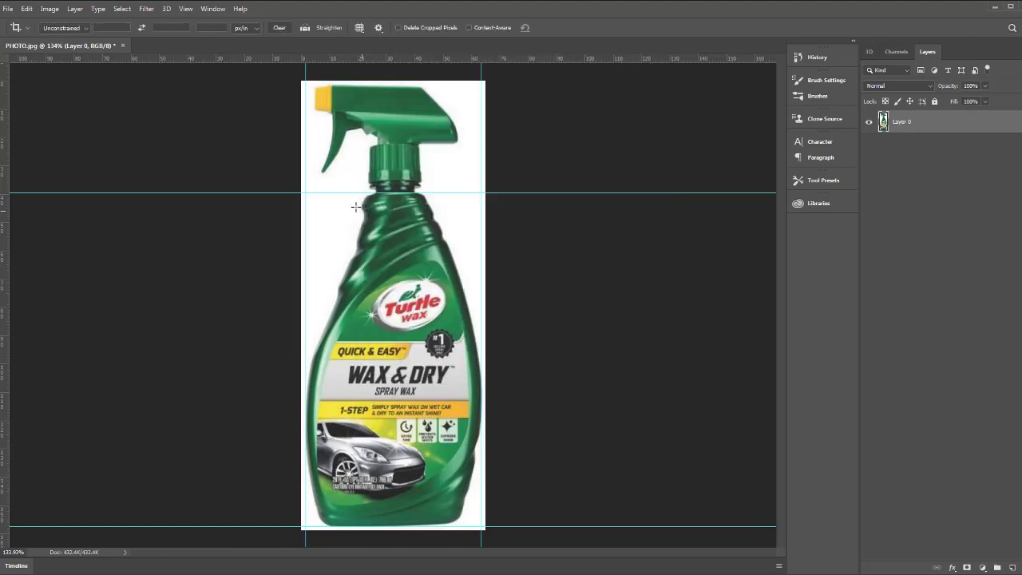
{"action": "left_click_drag", "start_coordinate": [305, 192], "coordinate": [482, 527]}
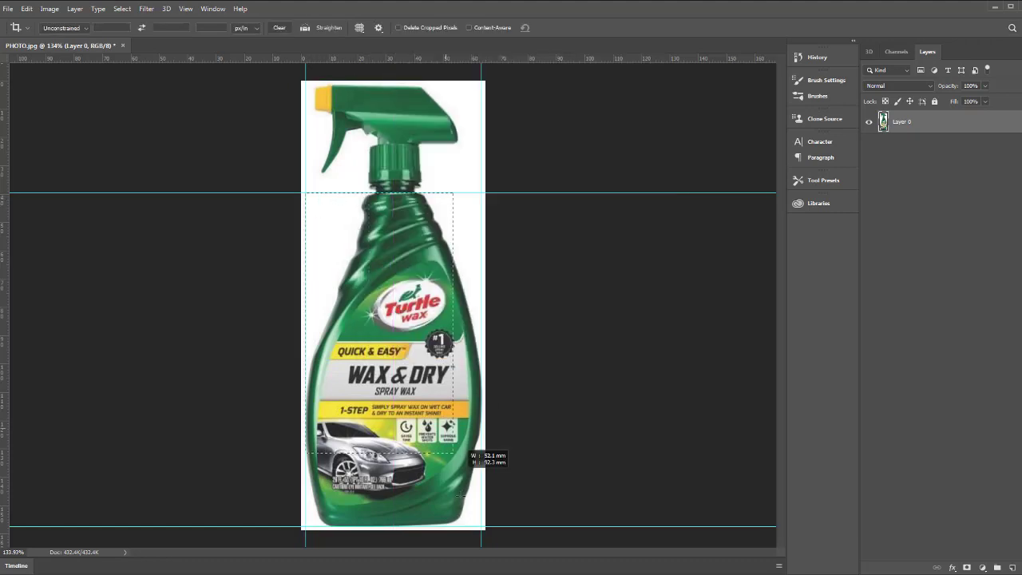
- Snap the upper crop corner onto the guide intersection
{"action": "scroll", "coordinate": [310, 204], "scroll_direction": "up", "scroll_amount": 2, "text": "alt"}
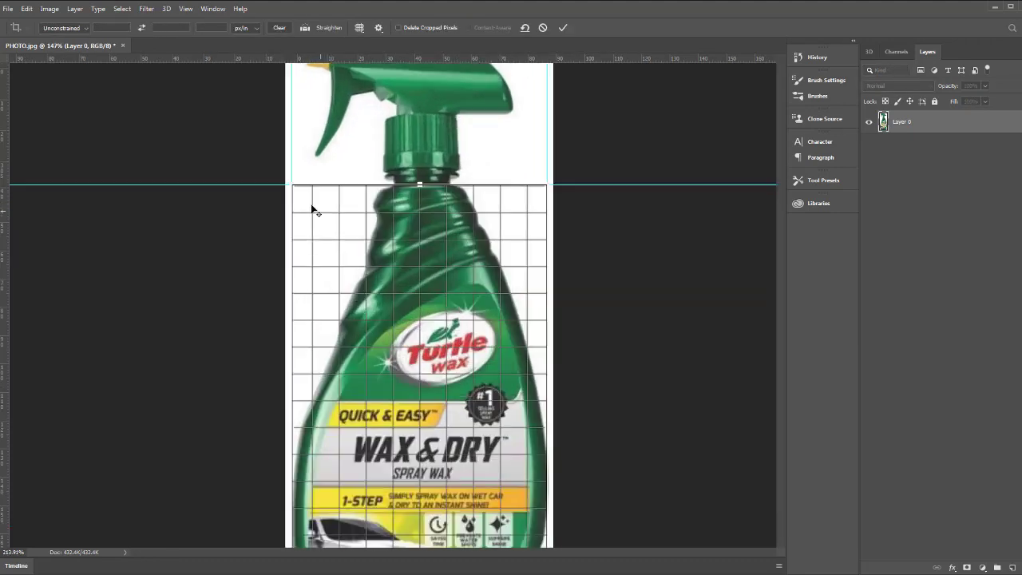
{"action": "scroll", "coordinate": [285, 194], "scroll_direction": "up", "scroll_amount": 5, "text": "alt"}
{"action": "scroll", "coordinate": [290, 189], "scroll_direction": "up", "scroll_amount": 5, "text": "alt"}
{"action": "scroll", "coordinate": [294, 171], "scroll_direction": "up", "scroll_amount": 5, "text": "alt"}
{"action": "scroll", "coordinate": [292, 160], "scroll_direction": "up", "scroll_amount": 3, "text": "alt"}
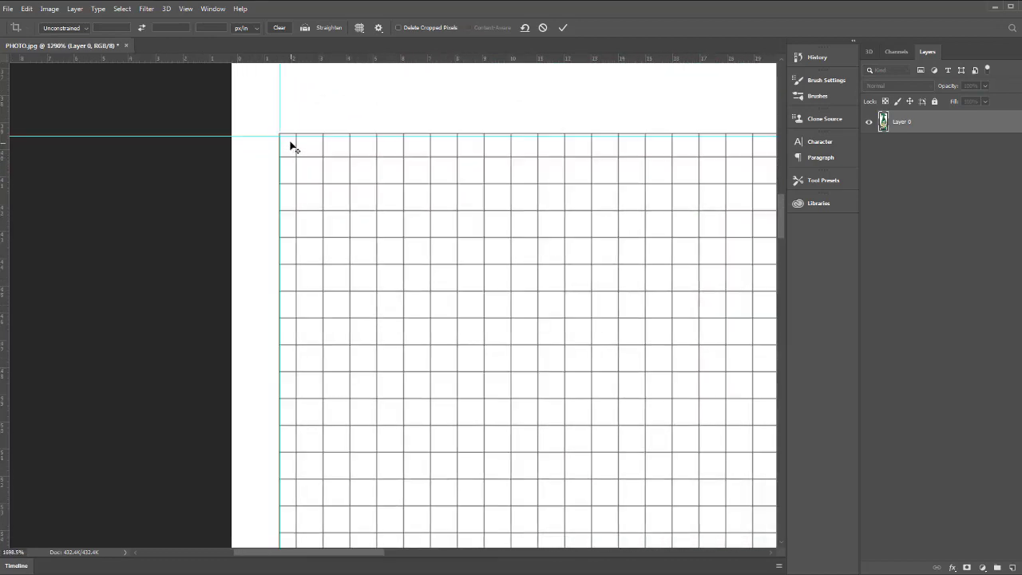
{"action": "scroll", "coordinate": [286, 142], "scroll_direction": "up", "scroll_amount": 3, "text": "alt"}
{"action": "scroll", "coordinate": [285, 130], "scroll_direction": "up", "scroll_amount": 3, "text": "alt"}
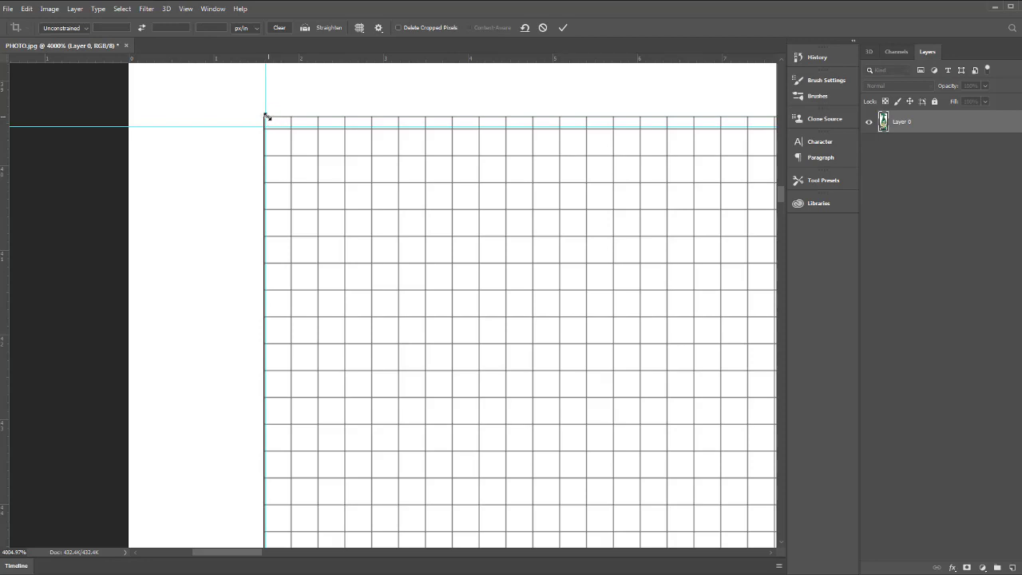
{"action": "left_click_drag", "start_coordinate": [265, 120], "coordinate": [82, 2]}
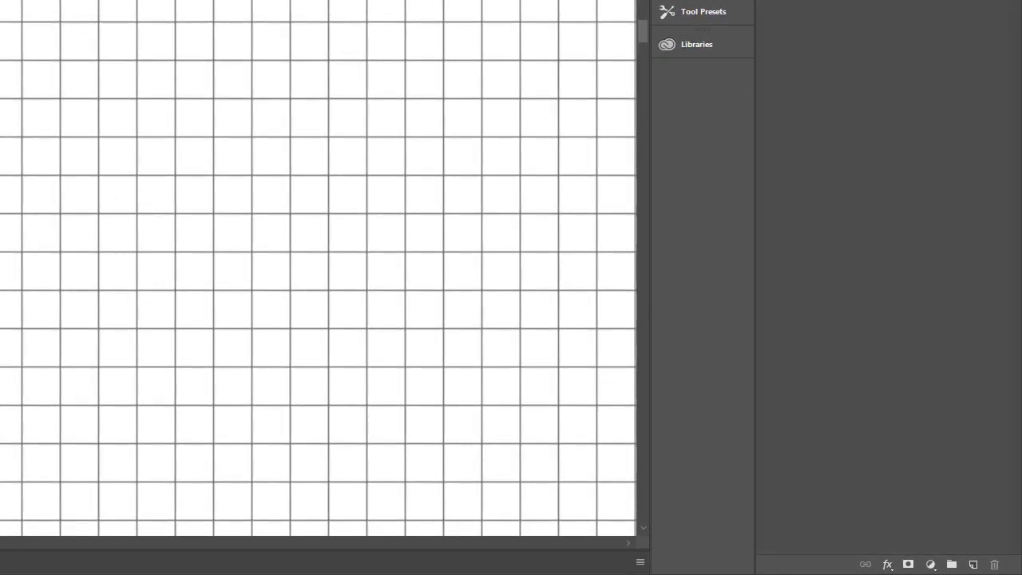
{"action": "scroll", "coordinate": [461, 153], "scroll_direction": "down", "scroll_amount": 3, "text": "alt"}
{"action": "scroll", "coordinate": [518, 141], "scroll_direction": "down", "scroll_amount": 3, "text": "alt"}
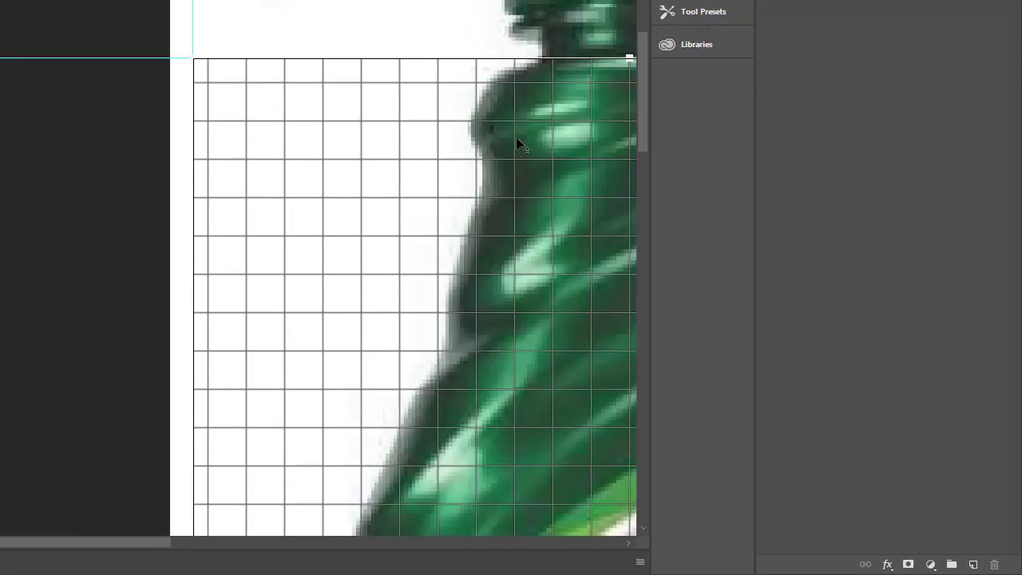
{"action": "scroll", "coordinate": [469, 156], "scroll_direction": "down", "scroll_amount": 3, "text": "alt"}
{"action": "mouse_move", "coordinate": [91, 543]}
{"action": "left_mouse_down"}
{"action": "mouse_move", "coordinate": [304, 570]}
{"action": "mouse_move", "coordinate": [545, 391]}
{"action": "left_mouse_up"}
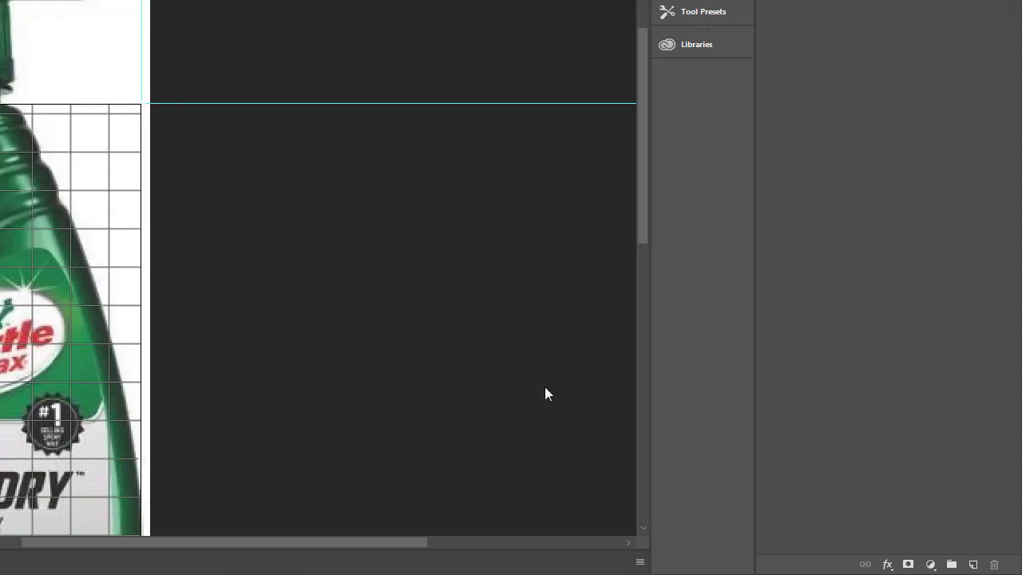
{"action": "left_click_drag", "start_coordinate": [644, 174], "coordinate": [637, 314]}
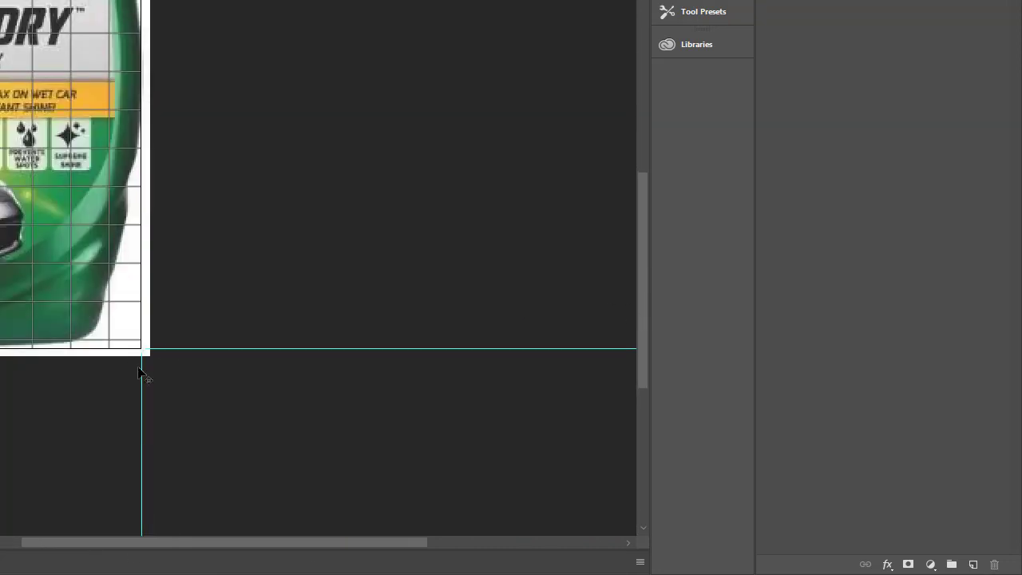
- Snap the remaining crop corner onto the guides and commit the crop
{"action": "scroll", "coordinate": [134, 387], "scroll_direction": "up", "scroll_amount": 2, "text": "alt"}
{"action": "scroll", "coordinate": [144, 375], "scroll_direction": "up", "scroll_amount": 2, "text": "alt"}
{"action": "scroll", "coordinate": [165, 303], "scroll_direction": "up", "scroll_amount": 2, "text": "alt"}
{"action": "scroll", "coordinate": [178, 254], "scroll_direction": "up", "scroll_amount": 2, "text": "alt"}
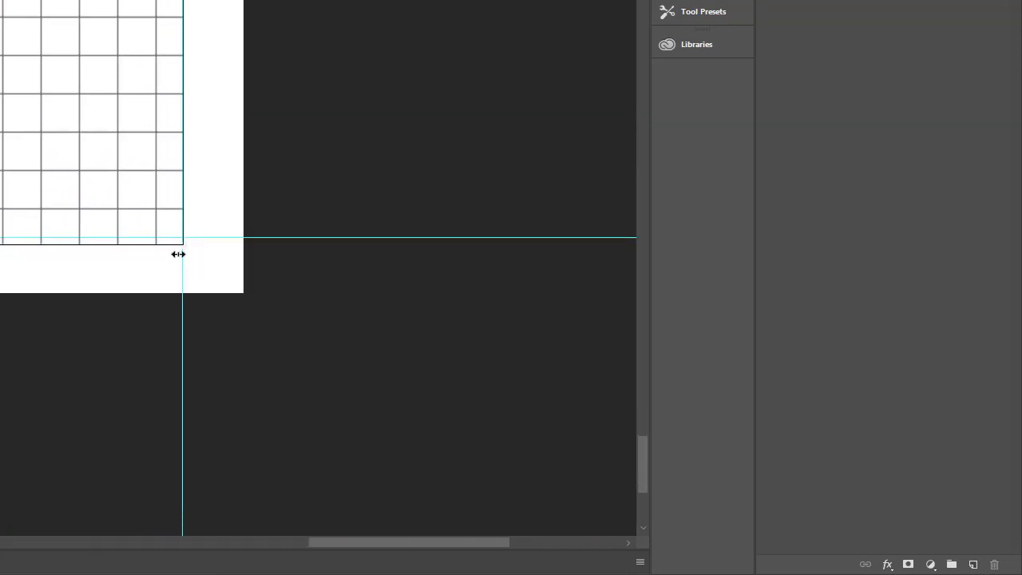
{"action": "left_click_drag", "start_coordinate": [181, 245], "coordinate": [177, 237]}
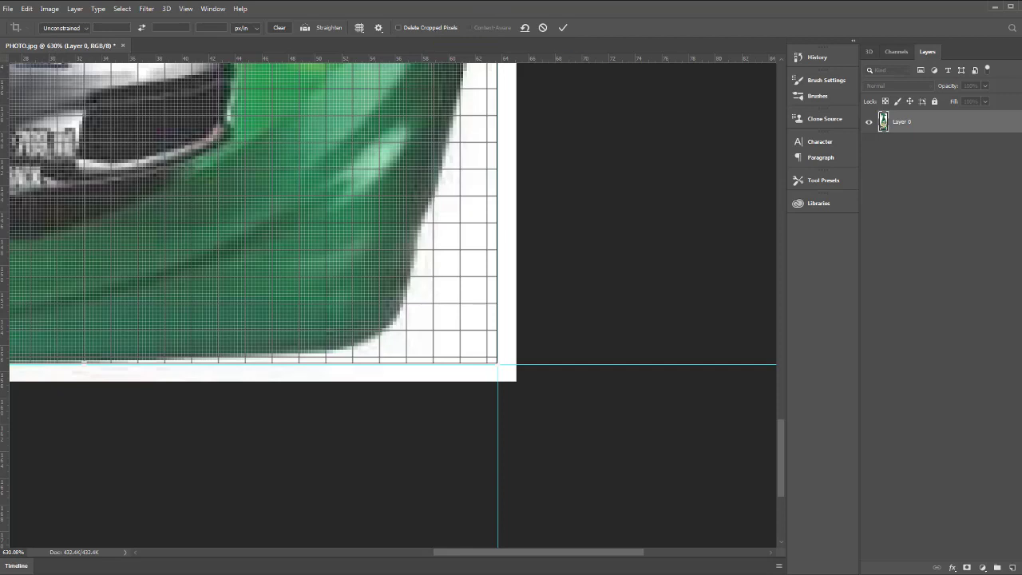
{"action": "key", "text": "Return"}
{"action": "key", "text": "v"}
{"action": "scroll", "coordinate": [532, 342], "scroll_direction": "down", "scroll_amount": 2, "text": "alt"}
{"action": "scroll", "coordinate": [532, 347], "scroll_direction": "down", "scroll_amount": 2, "text": "alt"}
{"action": "scroll", "coordinate": [424, 274], "scroll_direction": "down", "scroll_amount": 2, "text": "alt"}
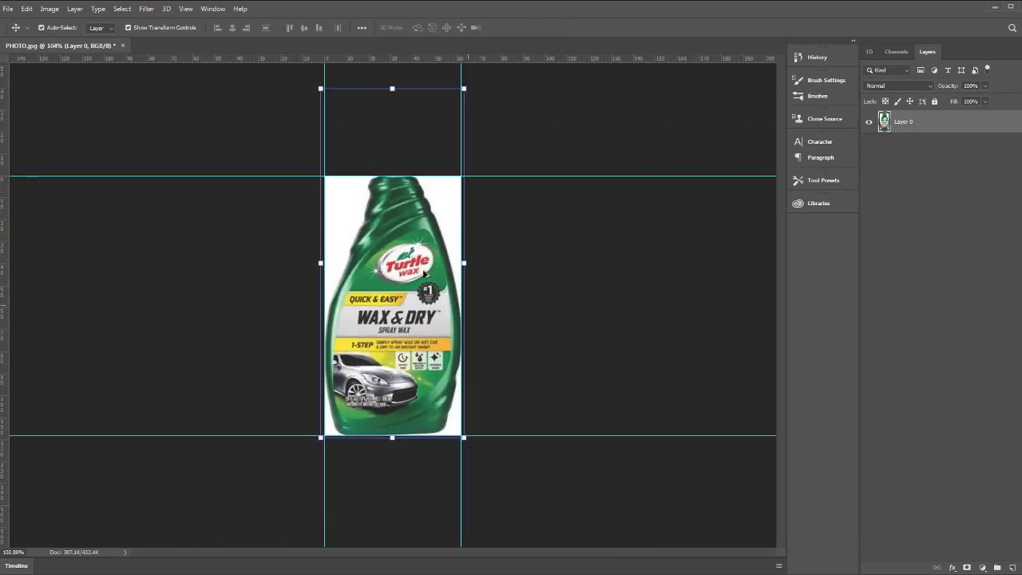
{"action": "scroll", "coordinate": [424, 274], "scroll_direction": "up", "scroll_amount": 1, "text": "alt"}
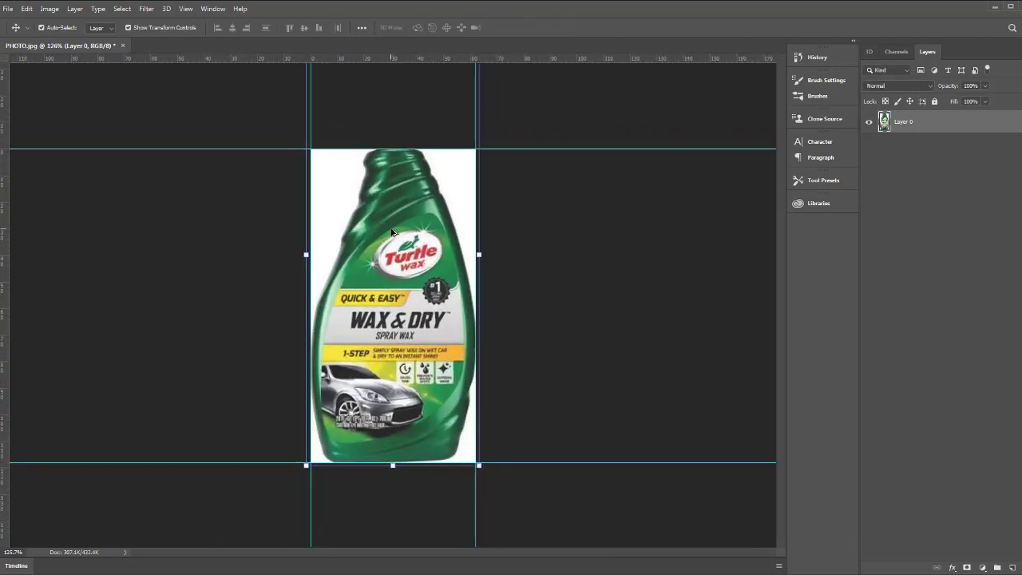
- Resize the image without resampling to 8 in tall, about 4.215 in wide
{"action": "left_click", "coordinate": [565, 239]}
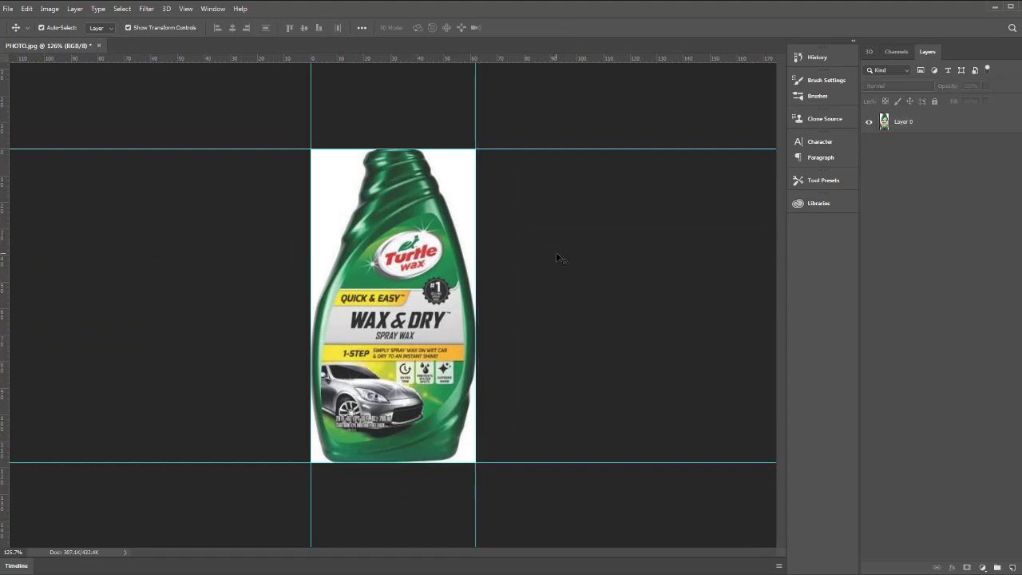
{"action": "left_click", "coordinate": [49, 9]}
{"action": "left_click", "coordinate": [66, 92]}
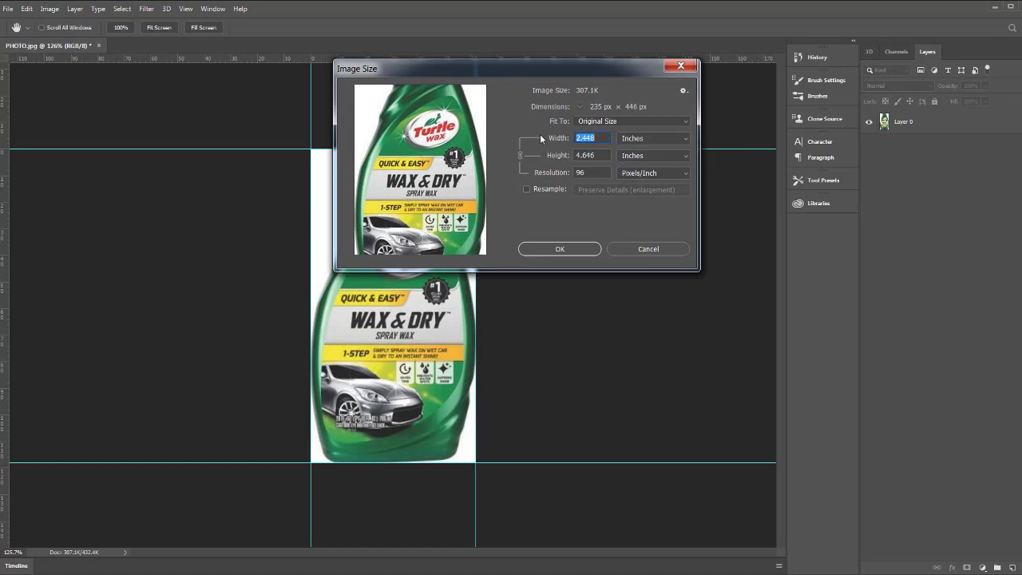
{"action": "type", "text": "8"}
{"action": "double_click", "coordinate": [604, 155]}
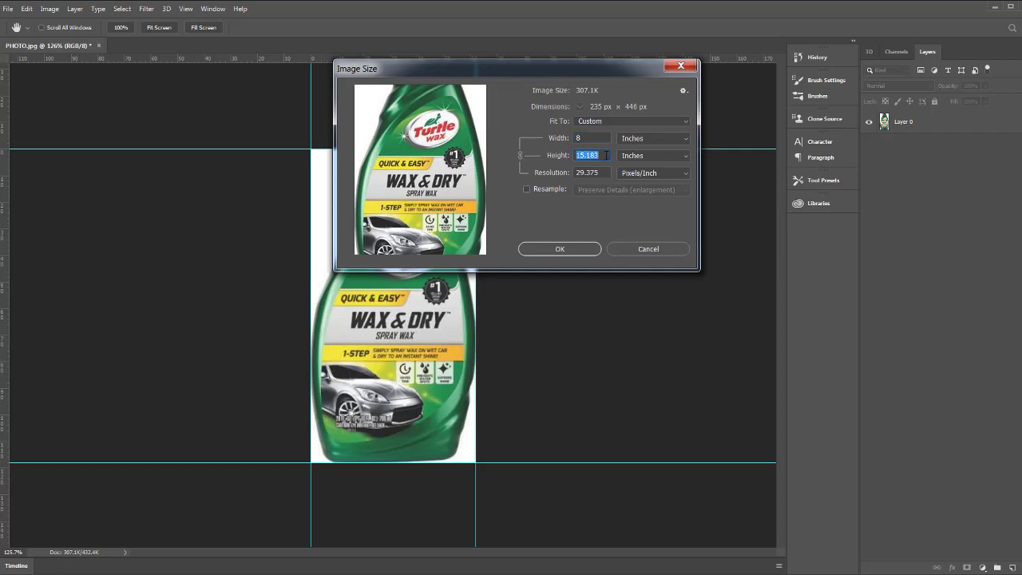
{"action": "type", "text": "8"}
{"action": "left_click", "coordinate": [558, 250]}
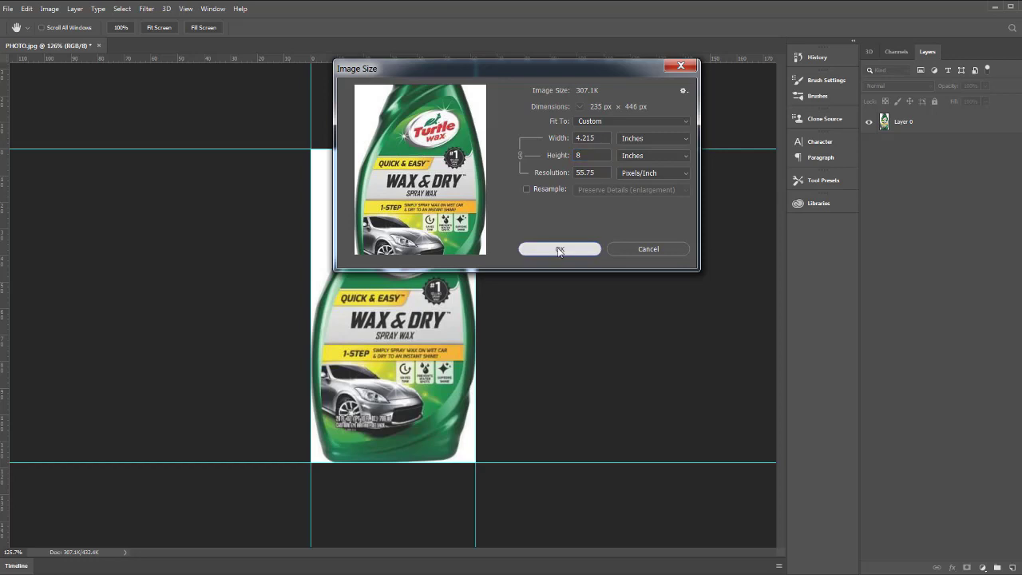
{"action": "left_click", "coordinate": [28, 9]}
{"action": "left_click", "coordinate": [68, 103]}
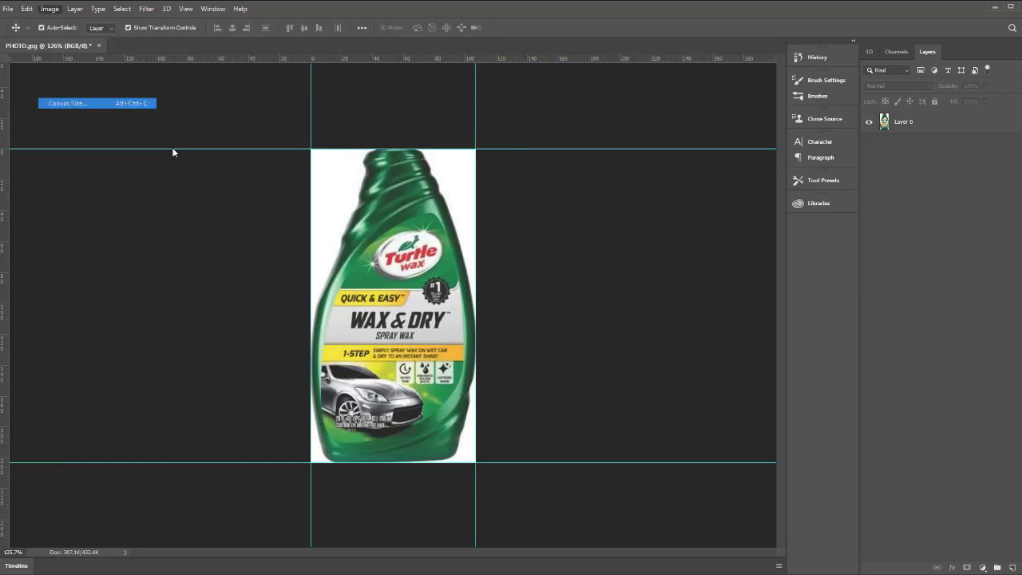
{"action": "left_click", "coordinate": [802, 412]}
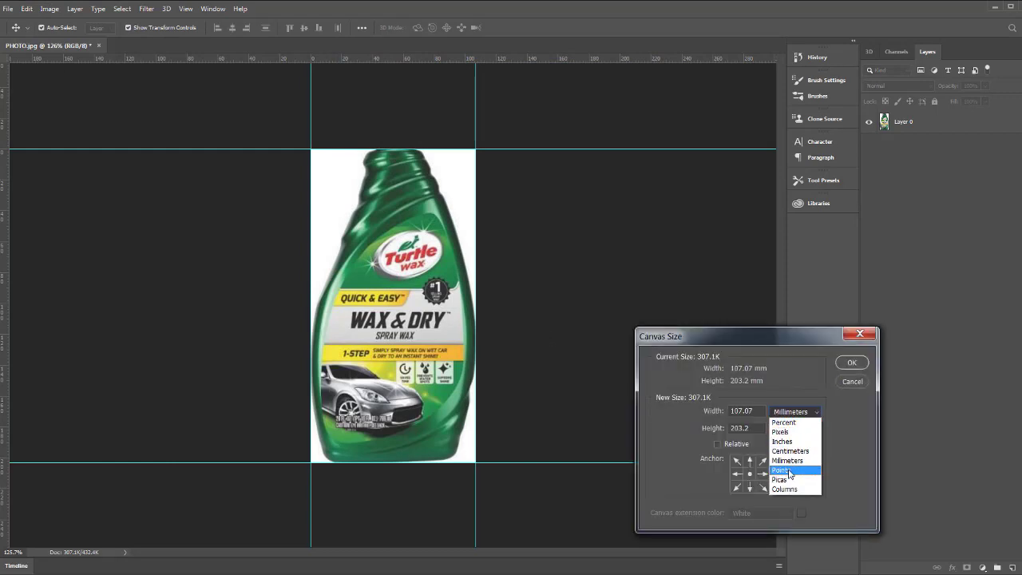
{"action": "left_click", "coordinate": [792, 442]}
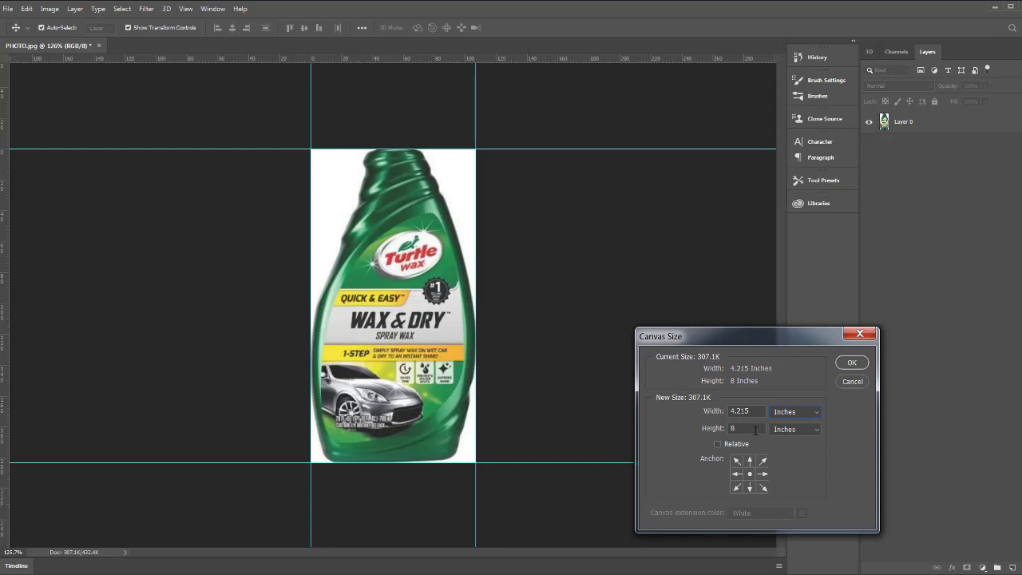
{"action": "left_click", "coordinate": [853, 363]}
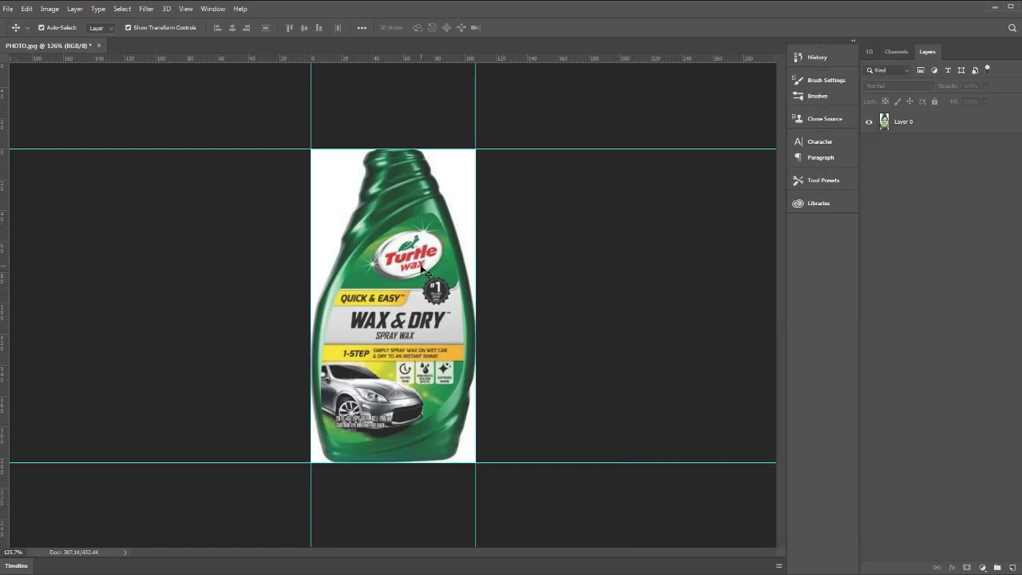
- Save a BMP copy named REF_IMAGE in the TURTLE WAX BOTTLE folder, then quit Photoshop
{"action": "key", "text": "ctrl+shift+s"}
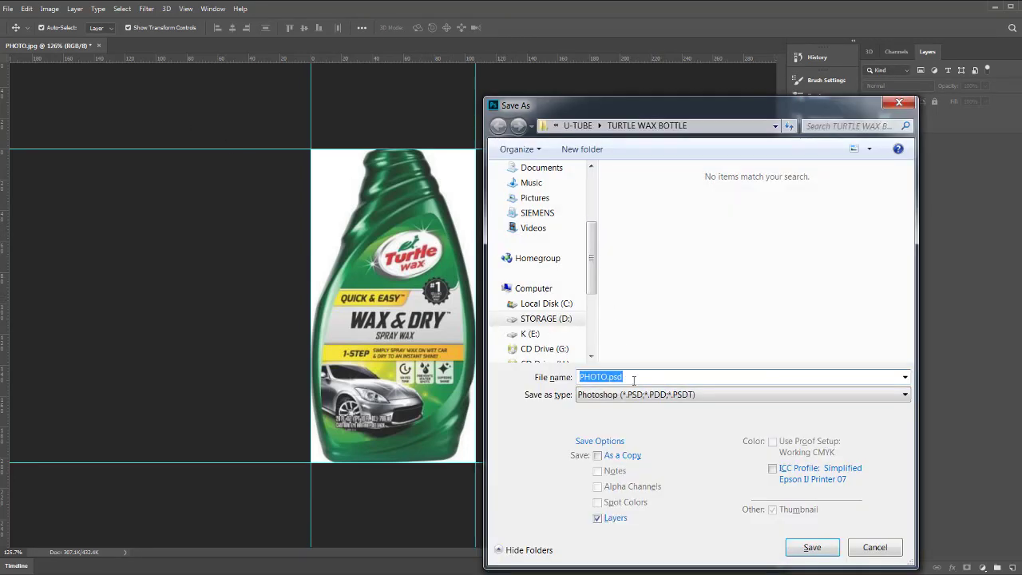
{"action": "left_click", "coordinate": [686, 397]}
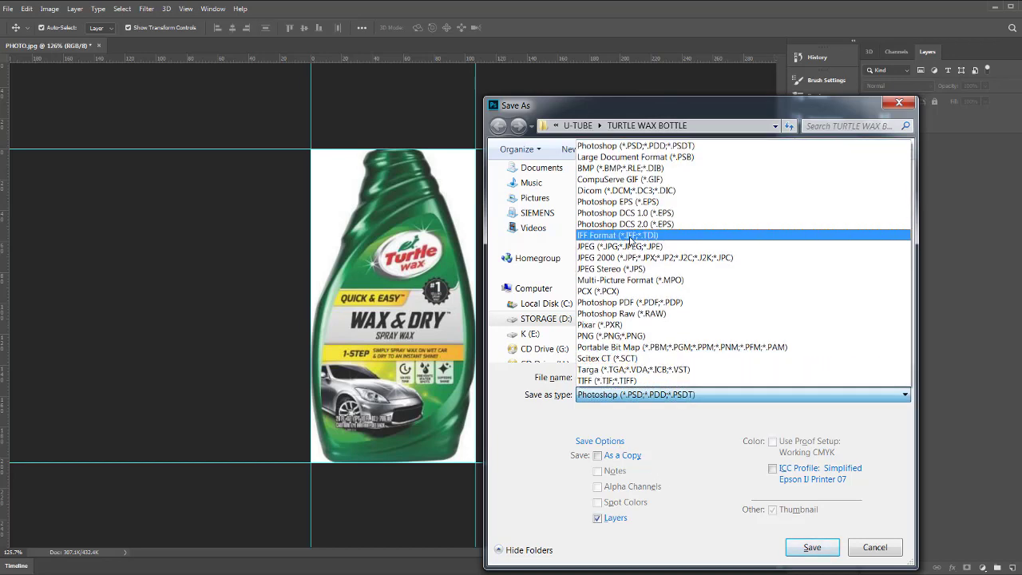
{"action": "left_click", "coordinate": [625, 169]}
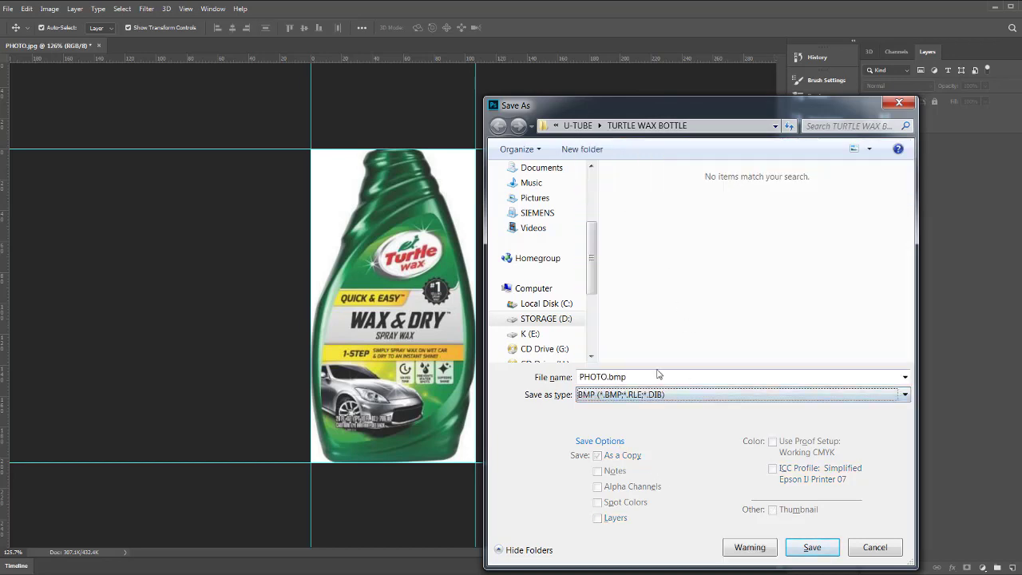
{"action": "left_click", "coordinate": [660, 379]}
{"action": "type", "text": "REF"}
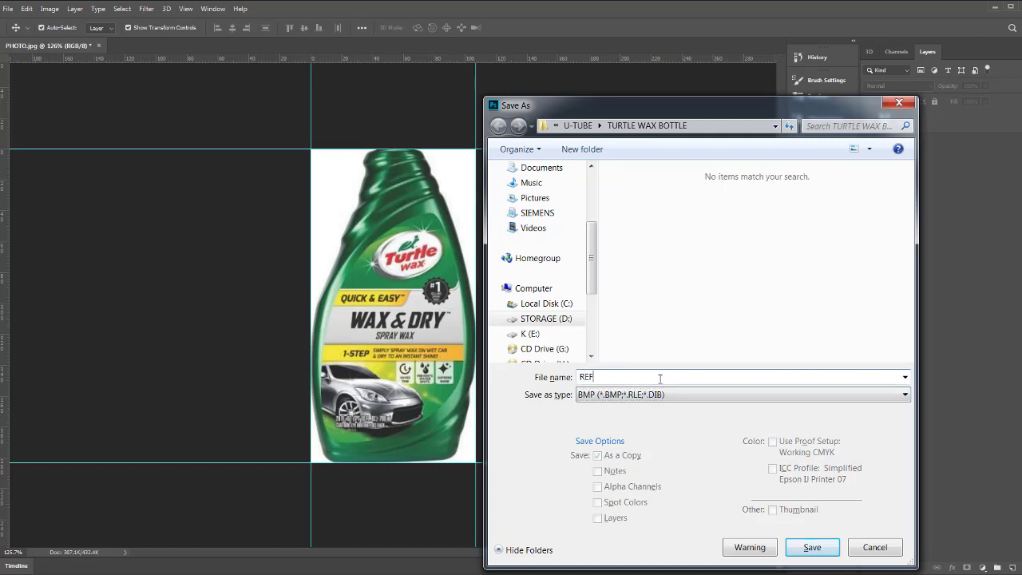
{"action": "type", "text": "_IMAGE"}
{"action": "key", "text": "Return"}
{"action": "left_click", "coordinate": [571, 167]}
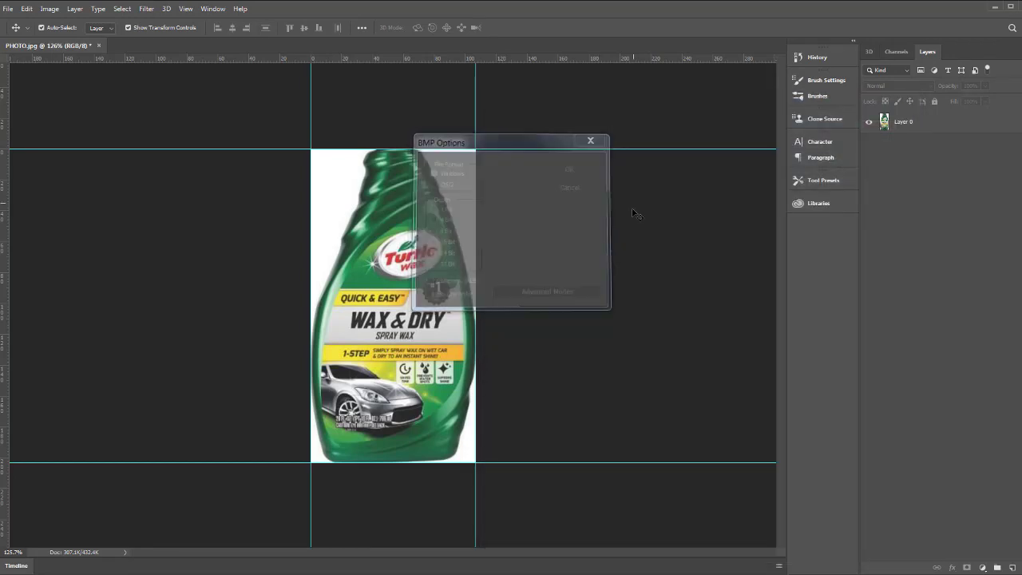
{"action": "left_click", "coordinate": [1018, 6]}
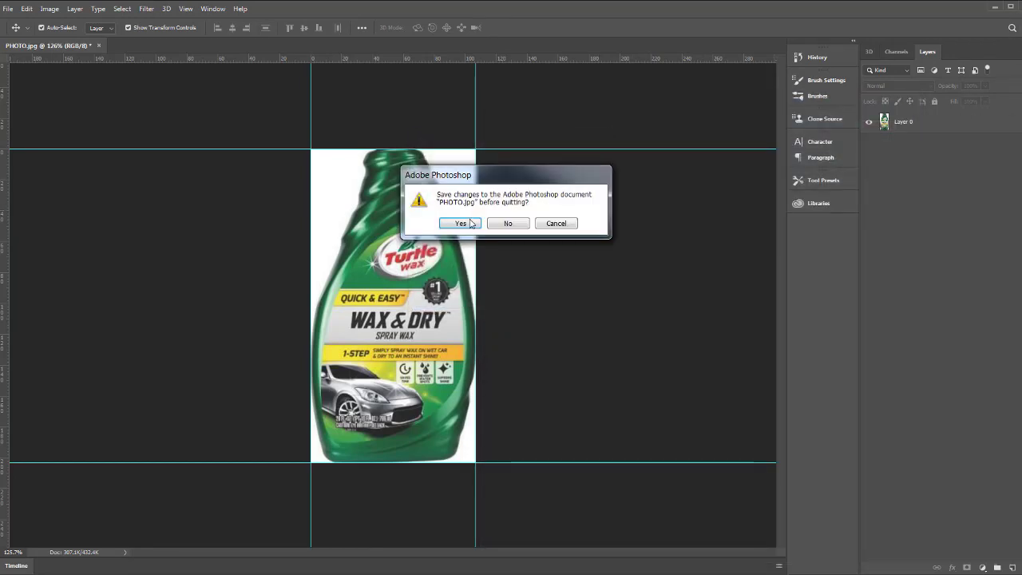
{"action": "left_click", "coordinate": [509, 224]}
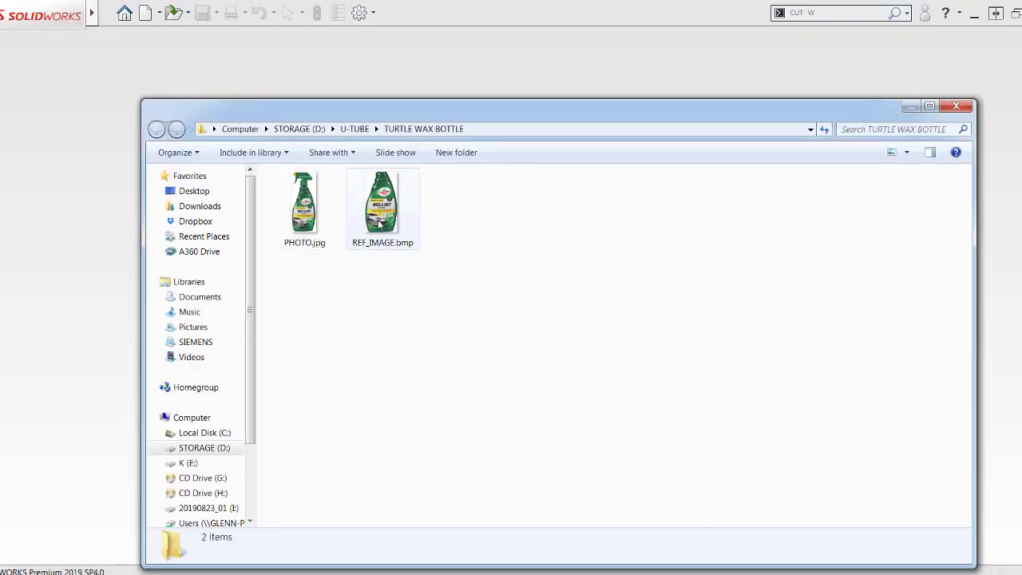
- Create a new SOLIDWORKS part and select its Front Plane
{"action": "left_click", "coordinate": [380, 224]}
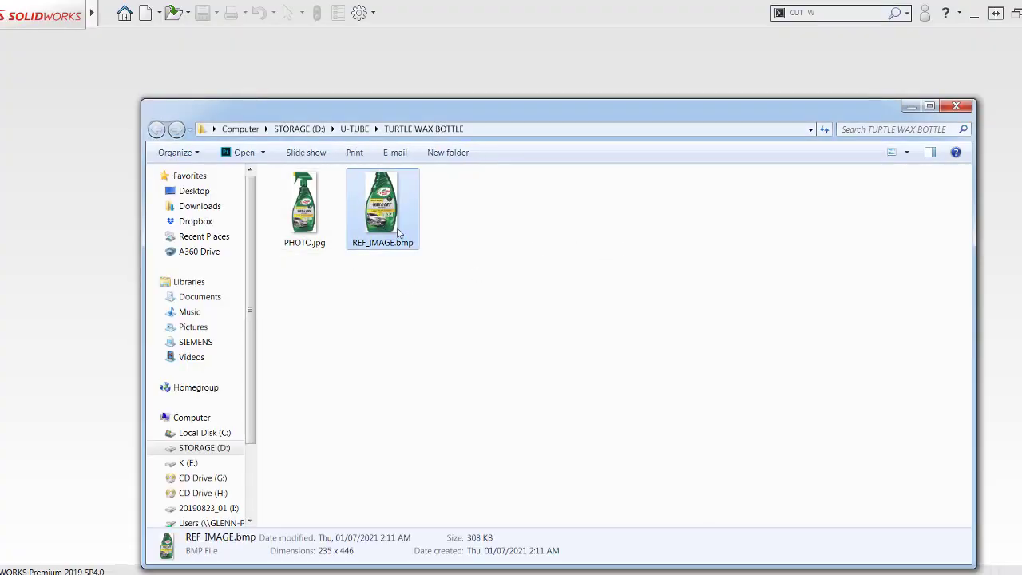
{"action": "left_click", "coordinate": [534, 130]}
{"action": "left_click", "coordinate": [190, 46]}
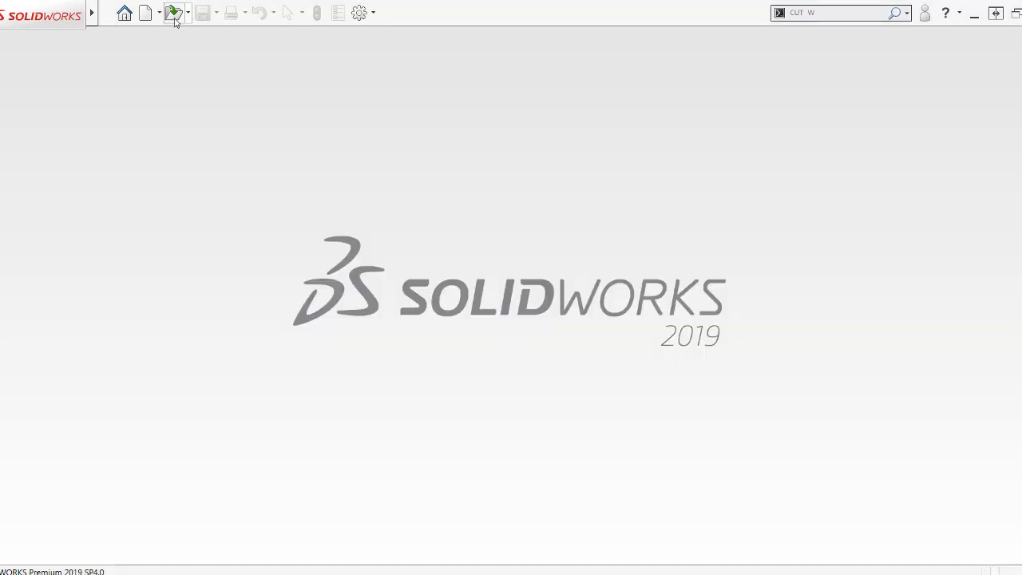
{"action": "left_click", "coordinate": [145, 13]}
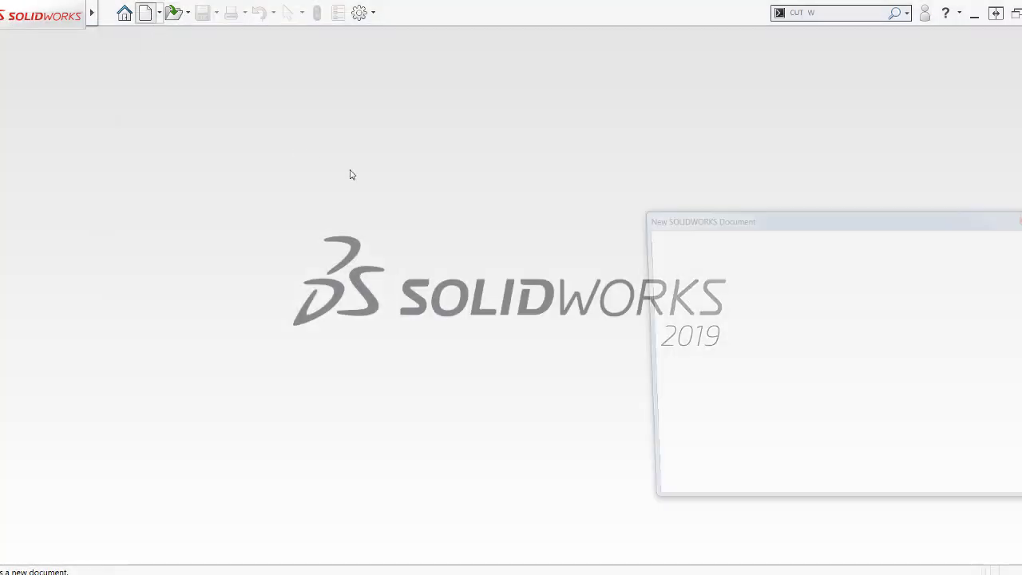
{"action": "left_click", "coordinate": [895, 485]}
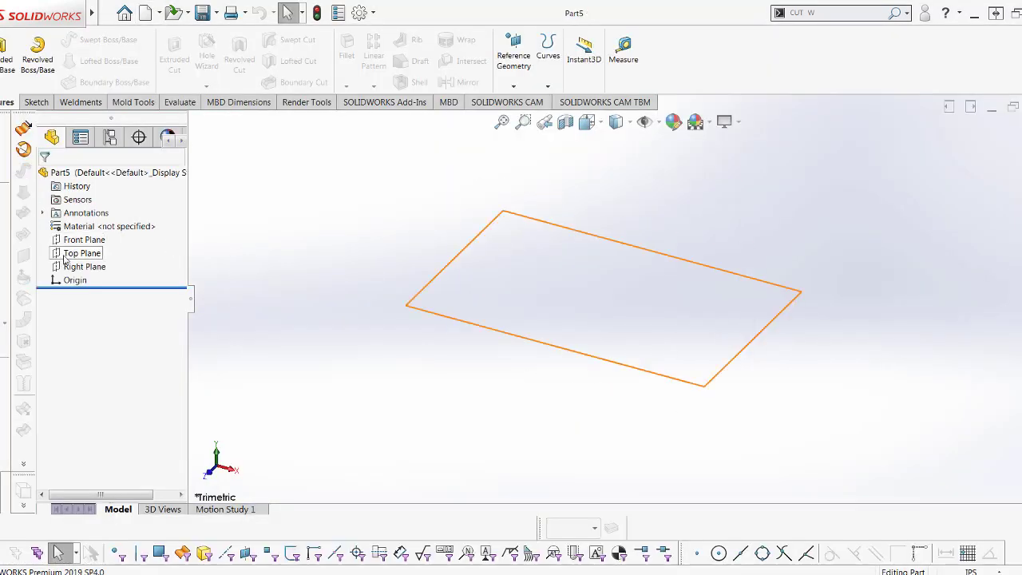
{"action": "left_click", "coordinate": [83, 241]}
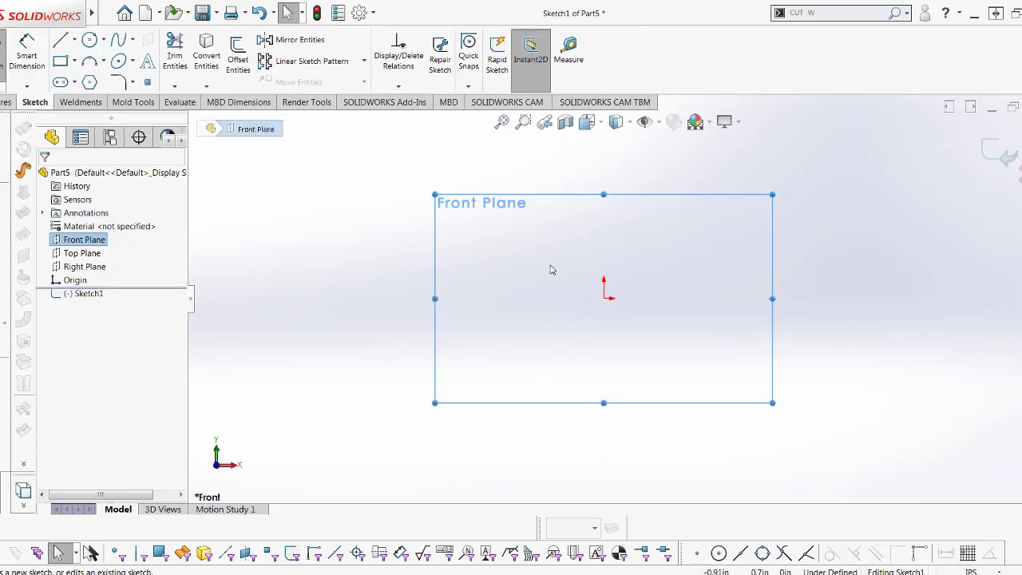
{"action": "mouse_move", "coordinate": [48, 16]}
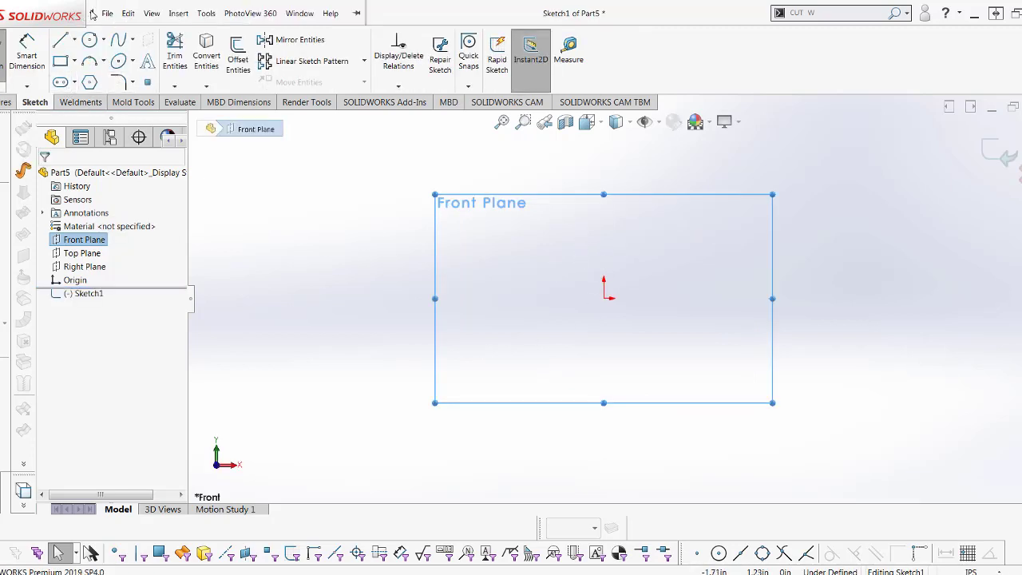
- Insert REF_IMAGE.bmp from D:\U-TUBE\TURTLE WAX BOTTLE as a sketch picture
{"action": "left_click", "coordinate": [206, 14]}
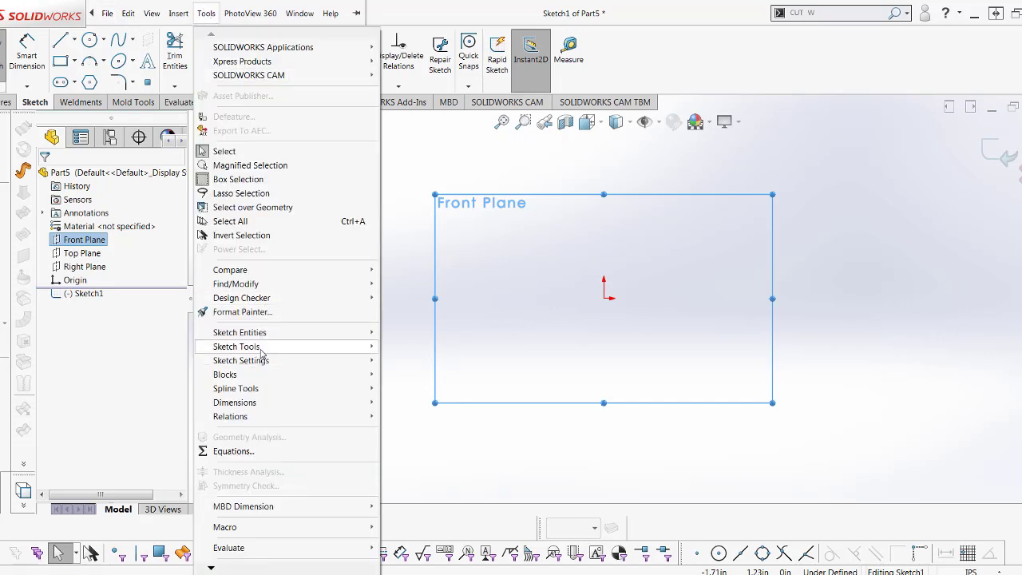
{"action": "mouse_move", "coordinate": [236, 346]}
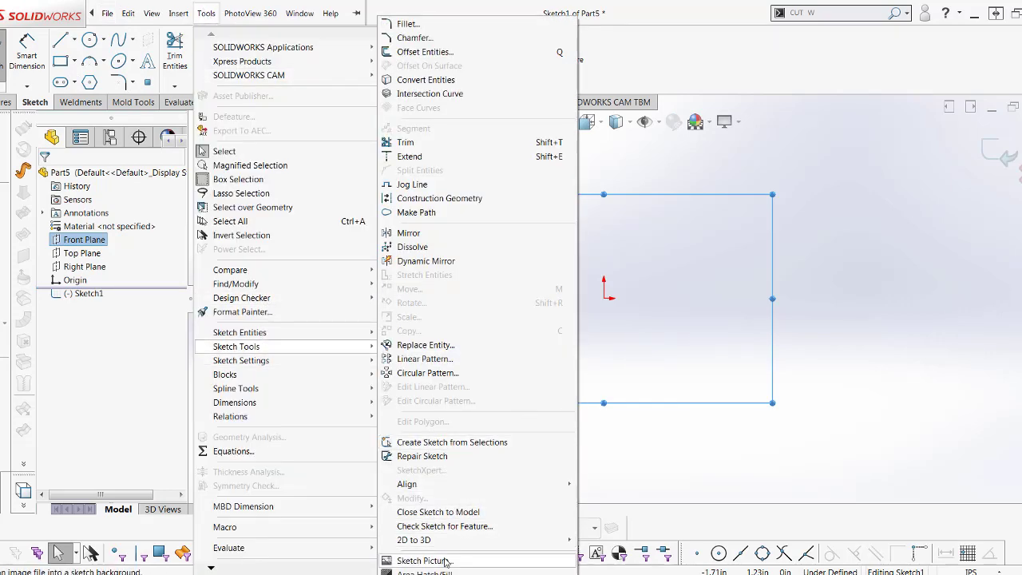
{"action": "left_click", "coordinate": [452, 561]}
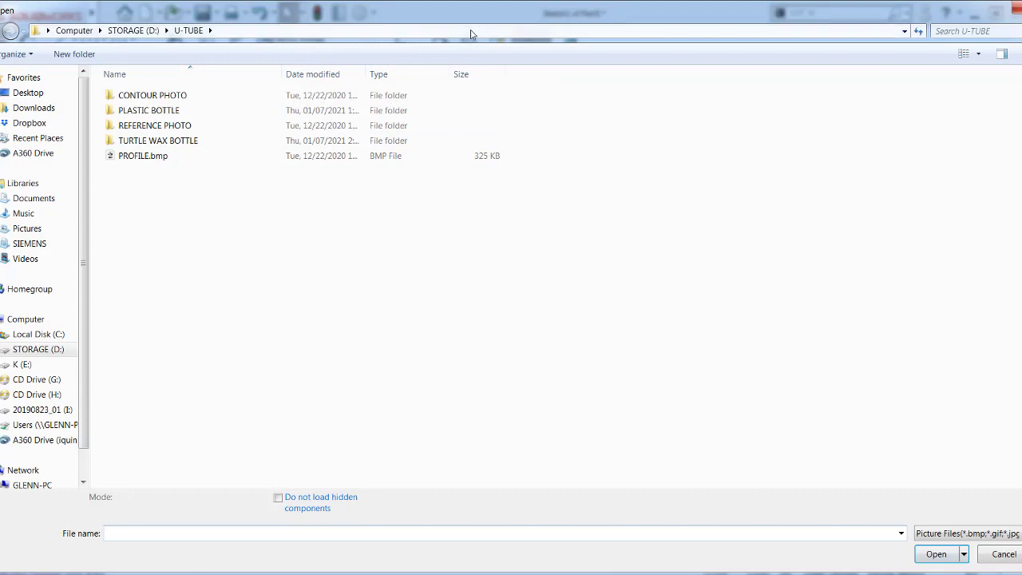
{"action": "left_click", "coordinate": [460, 35]}
{"action": "type", "text": "D:\\U-TUBE\\TURTLE WAX BOTTLE"}
{"action": "key", "text": "Return"}
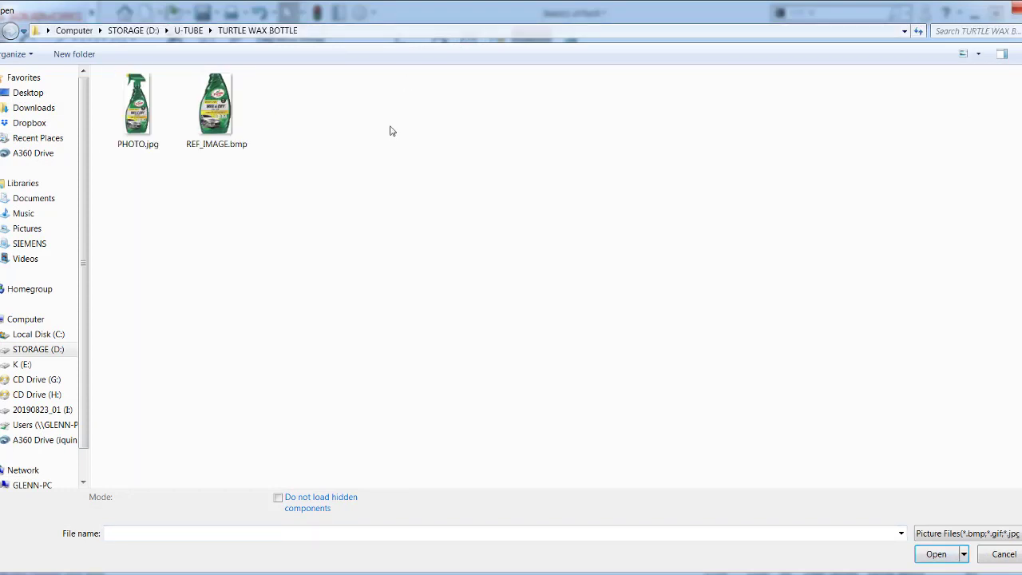
{"action": "left_click", "coordinate": [217, 108]}
{"action": "left_click", "coordinate": [937, 554]}
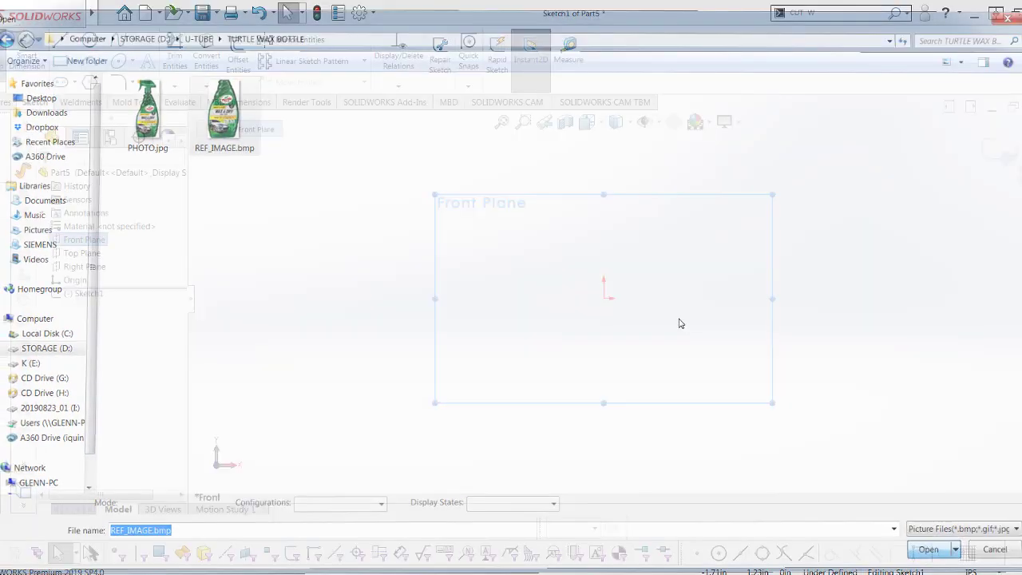
{"action": "scroll", "coordinate": [600, 285], "scroll_direction": "up", "scroll_amount": 3}
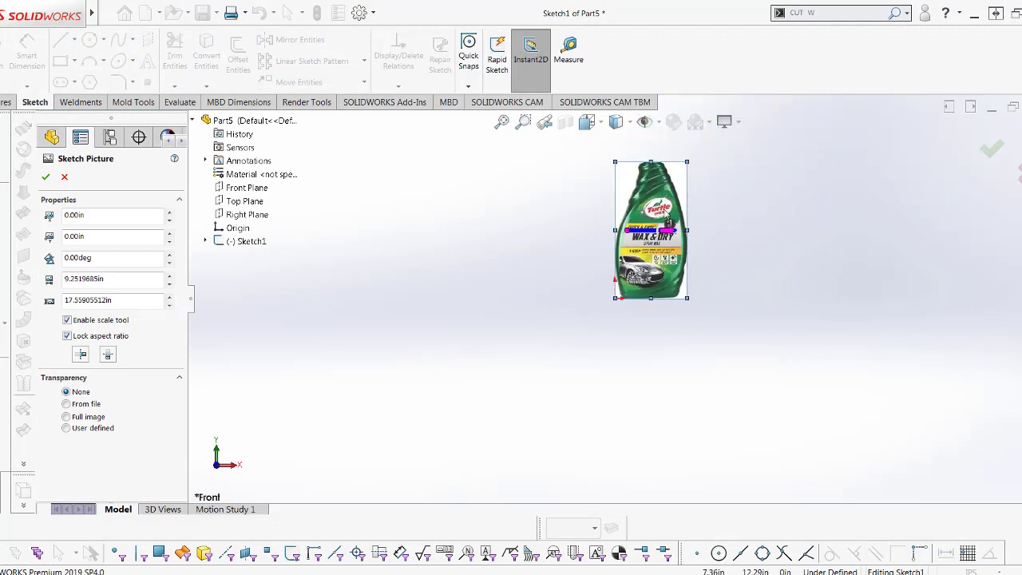
{"action": "scroll", "coordinate": [585, 254], "scroll_direction": "down", "scroll_amount": 3}
{"action": "scroll", "coordinate": [681, 160], "scroll_direction": "down", "scroll_amount": 1}
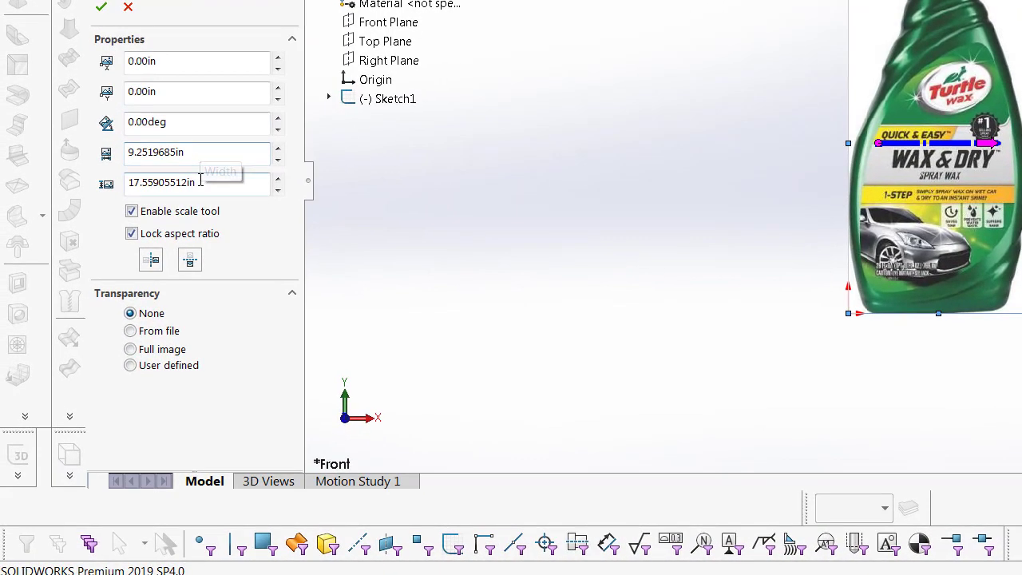
- Set the sketch picture's height to 8 in
{"action": "double_click", "coordinate": [118, 300]}
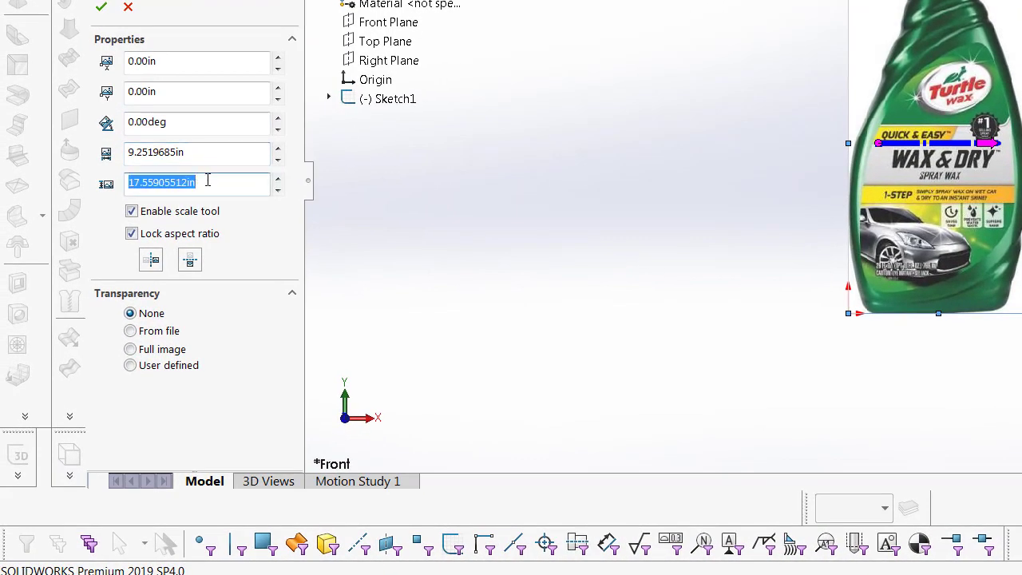
{"action": "type", "text": "8"}
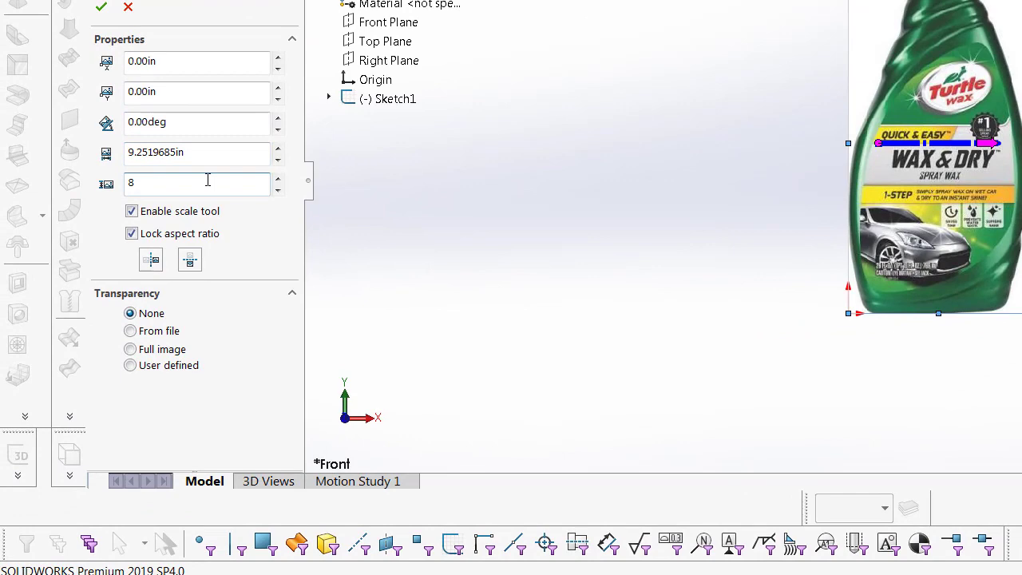
{"action": "key", "text": "Return"}
{"action": "scroll", "coordinate": [878, 223], "scroll_direction": "down", "scroll_amount": 2}
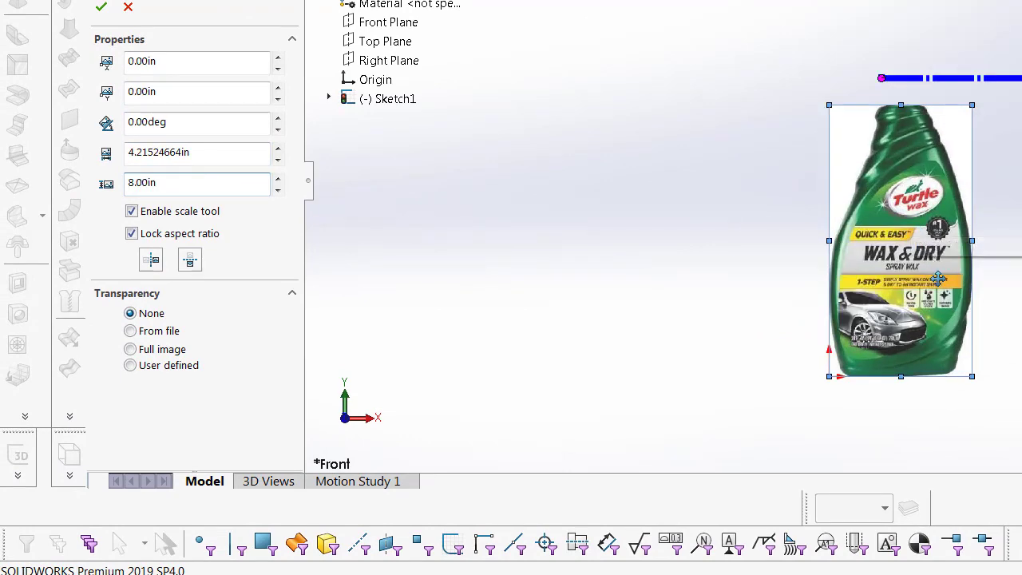
{"action": "scroll", "coordinate": [931, 272], "scroll_direction": "down", "scroll_amount": 2}
{"action": "scroll", "coordinate": [907, 366], "scroll_direction": "down", "scroll_amount": 2}
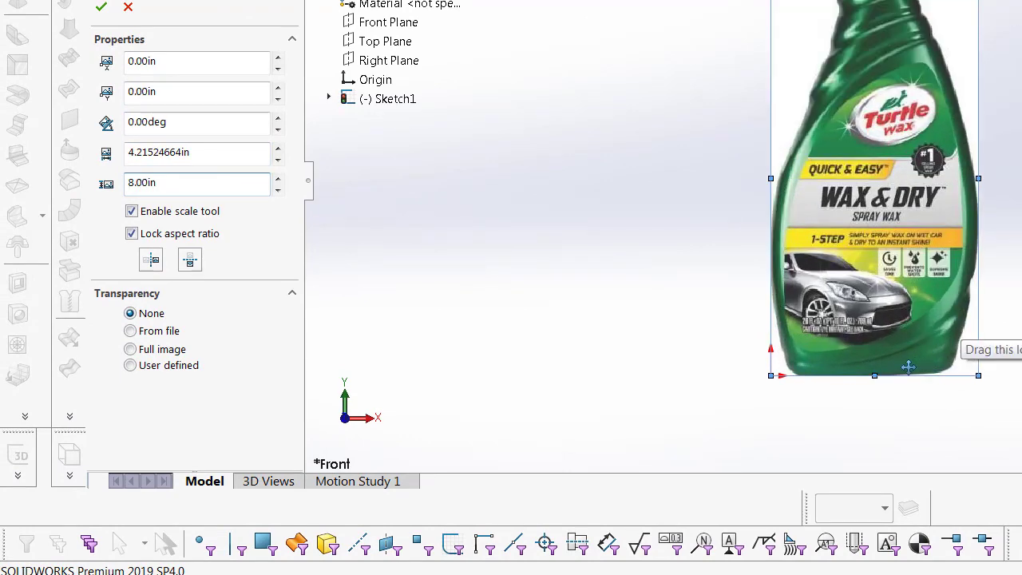
- Set the picture's X position to minus half its width, -2.1076 in
{"action": "double_click", "coordinate": [200, 152]}
{"action": "key", "text": "ctrl+c"}
{"action": "double_click", "coordinate": [203, 60]}
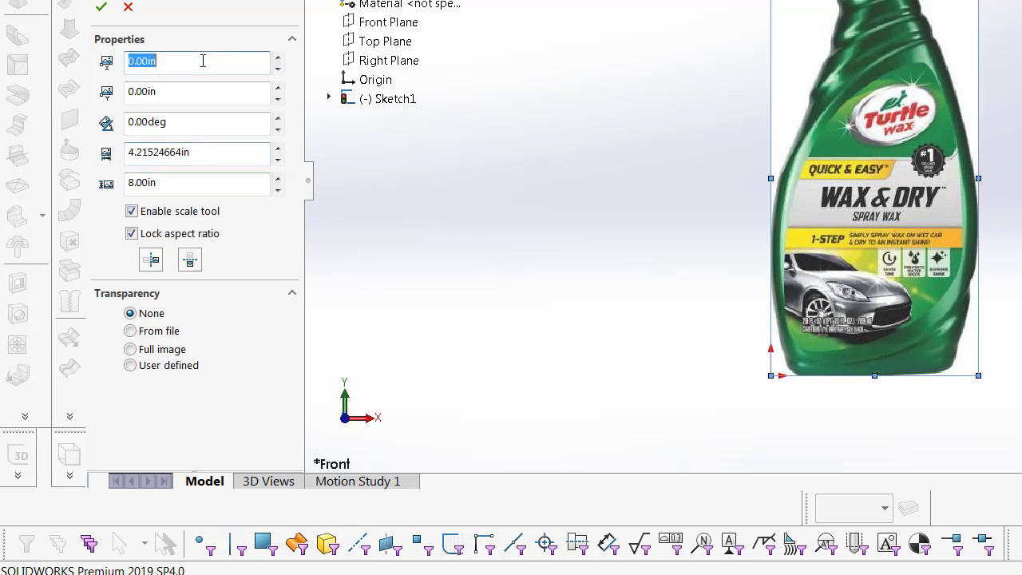
{"action": "key", "text": "ctrl+v"}
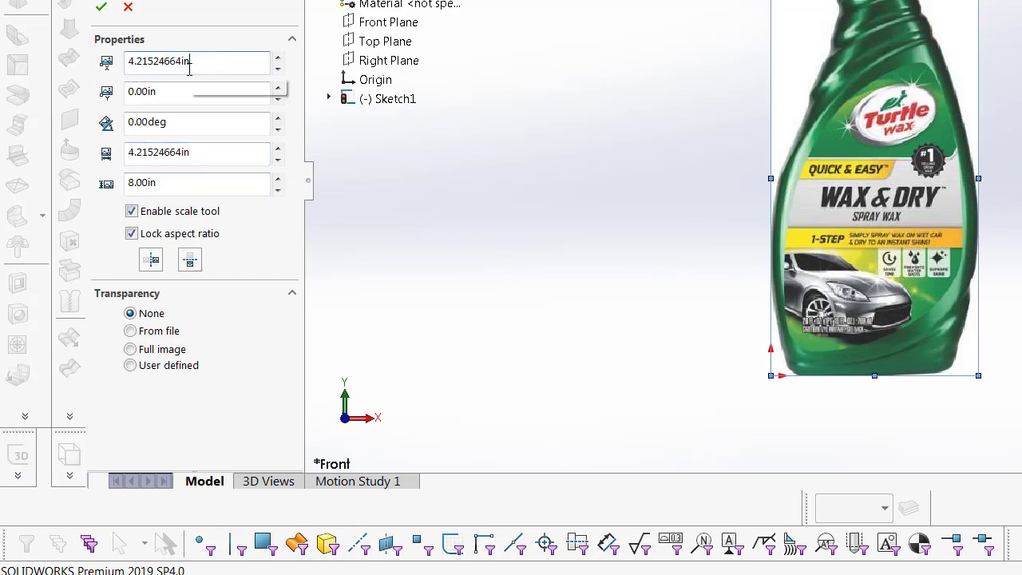
{"action": "key", "text": "BackSpace"}
{"action": "key", "text": "BackSpace"}
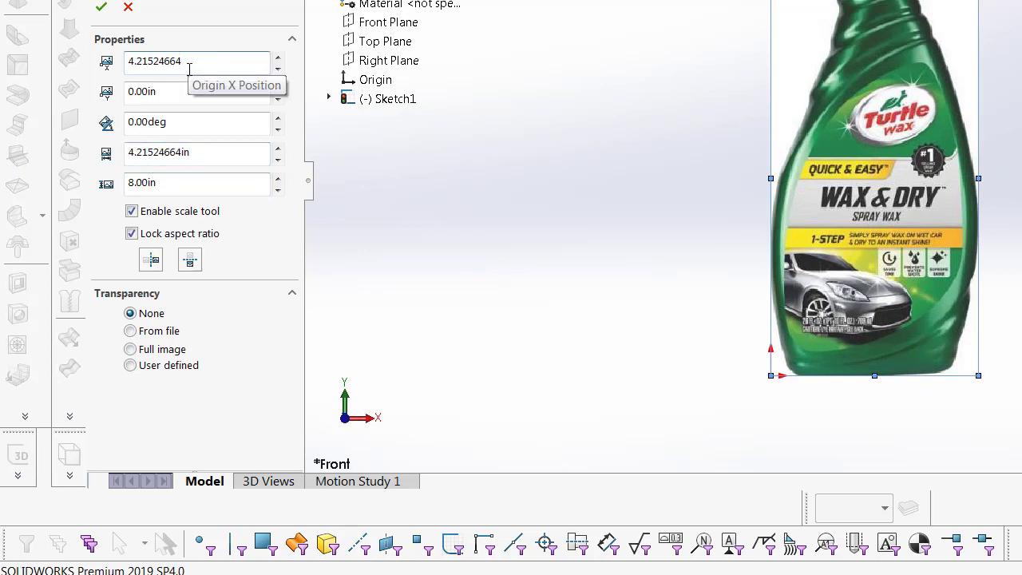
{"action": "type", "text": "/2"}
{"action": "key", "text": "Return"}
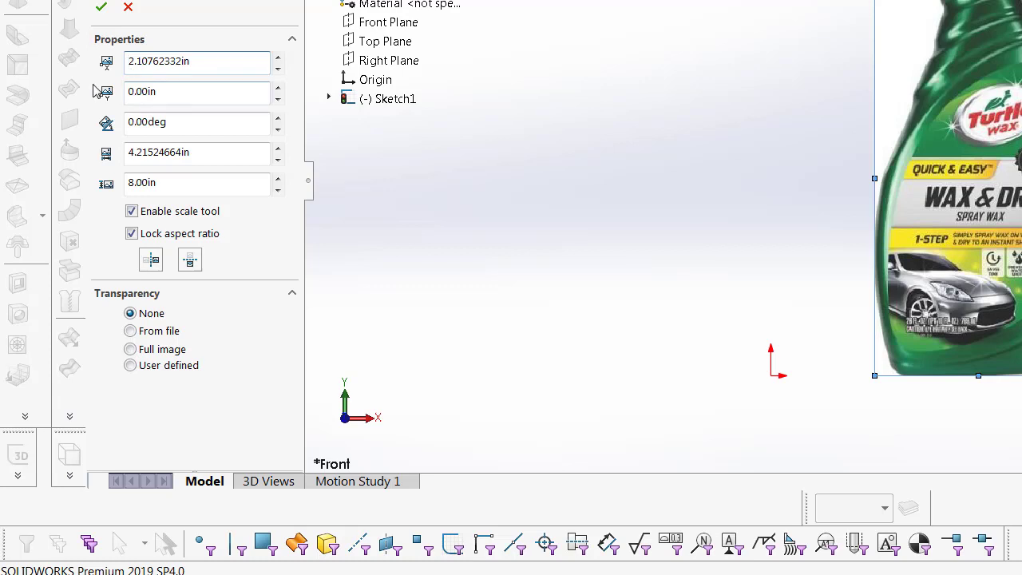
{"action": "key", "text": "Return"}
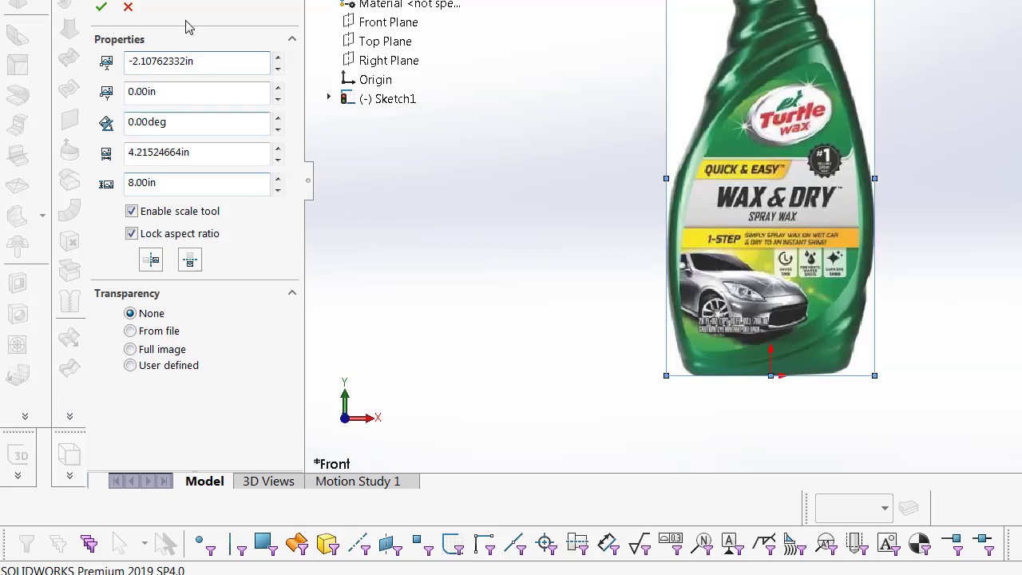
- Set the picture's Y position to -4 in to centre it on the origin
{"action": "left_click_drag", "start_coordinate": [160, 183], "coordinate": [130, 184]}
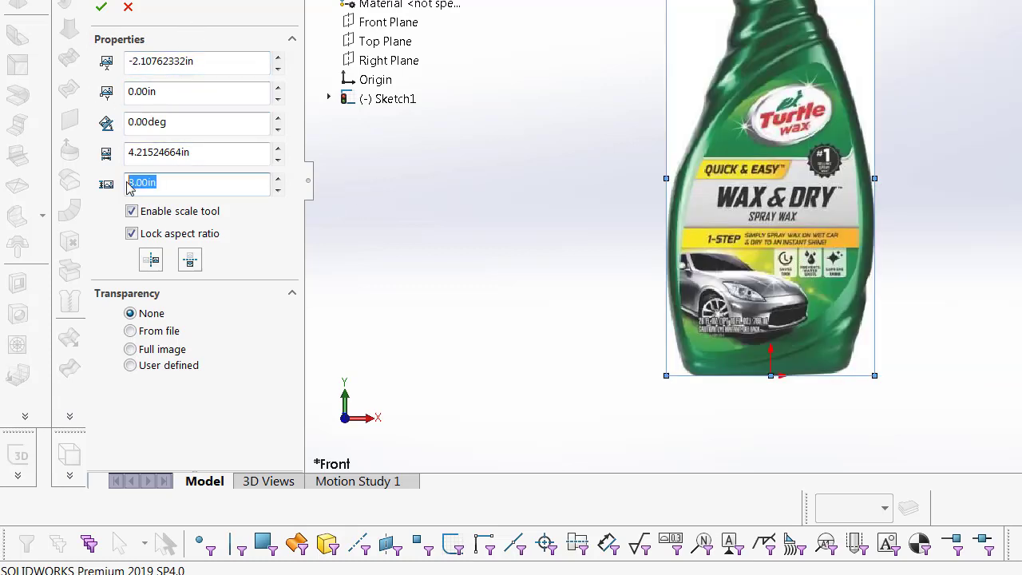
{"action": "double_click", "coordinate": [183, 92]}
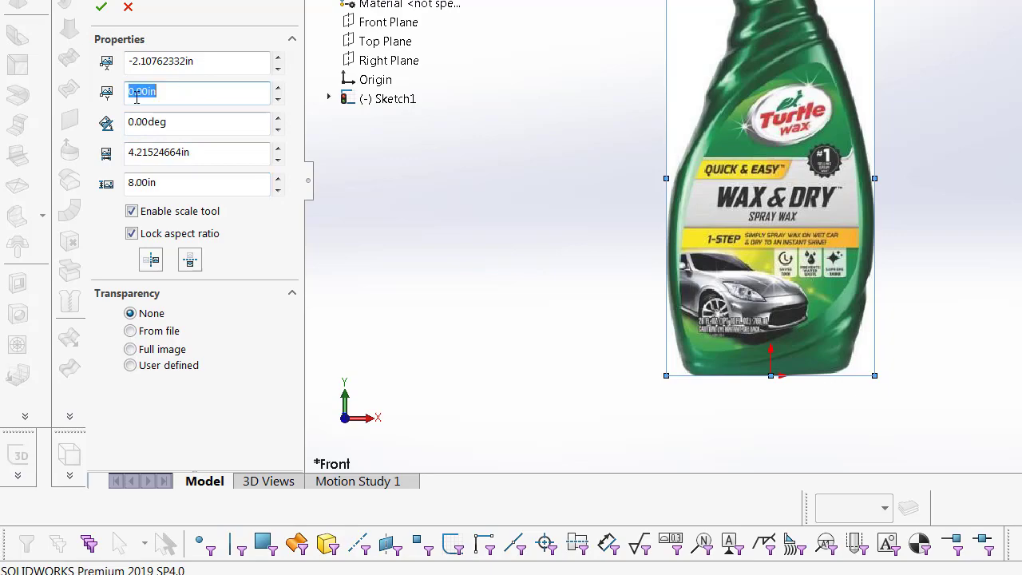
{"action": "type", "text": "-4"}
{"action": "key", "text": "Return"}
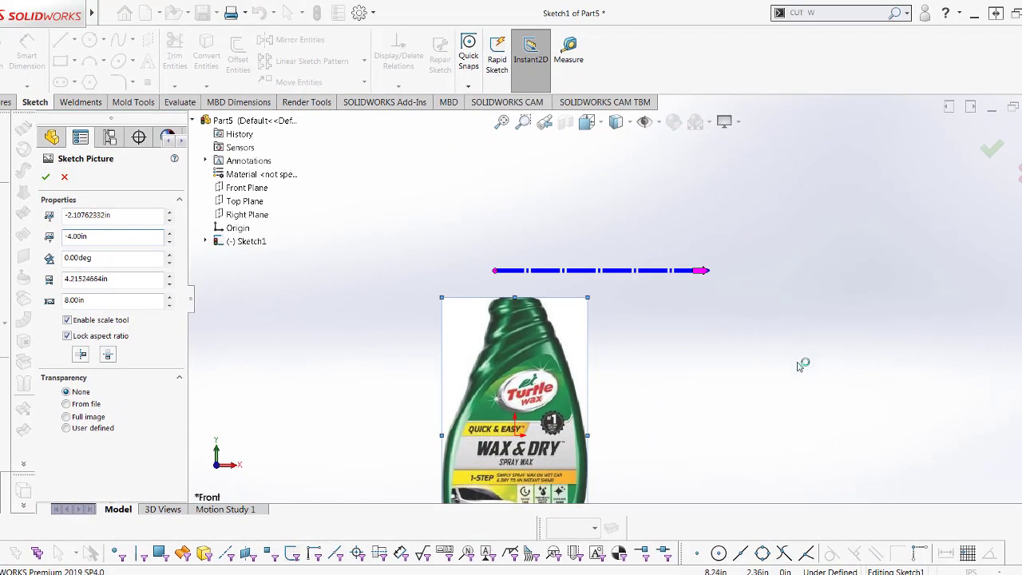
{"action": "scroll", "coordinate": [628, 247], "scroll_direction": "up", "scroll_amount": 3}
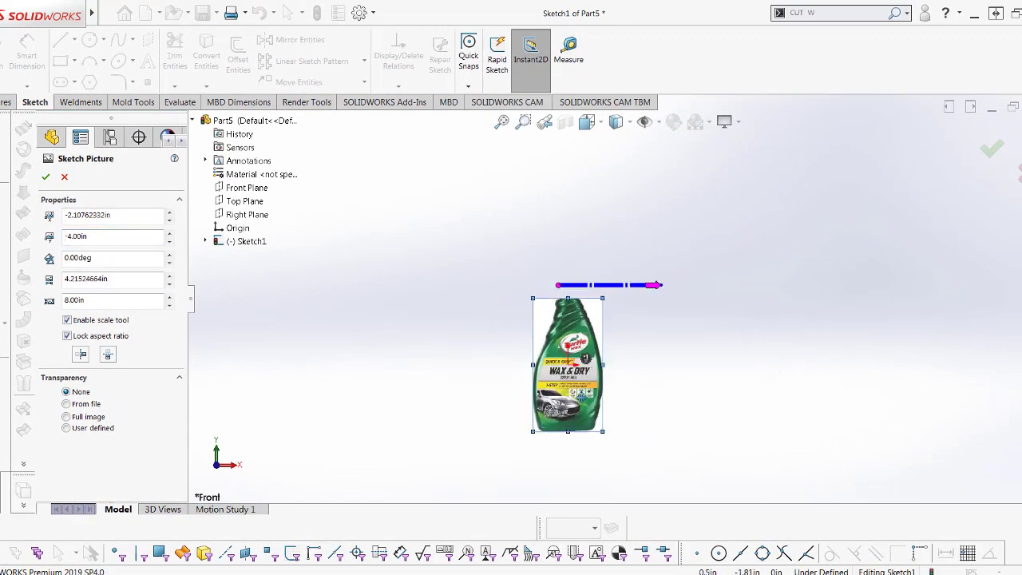
- Accept the picture's size and position and exit Sketch1
{"action": "left_click", "coordinate": [994, 150]}
{"action": "scroll", "coordinate": [603, 350], "scroll_direction": "down", "scroll_amount": 3}
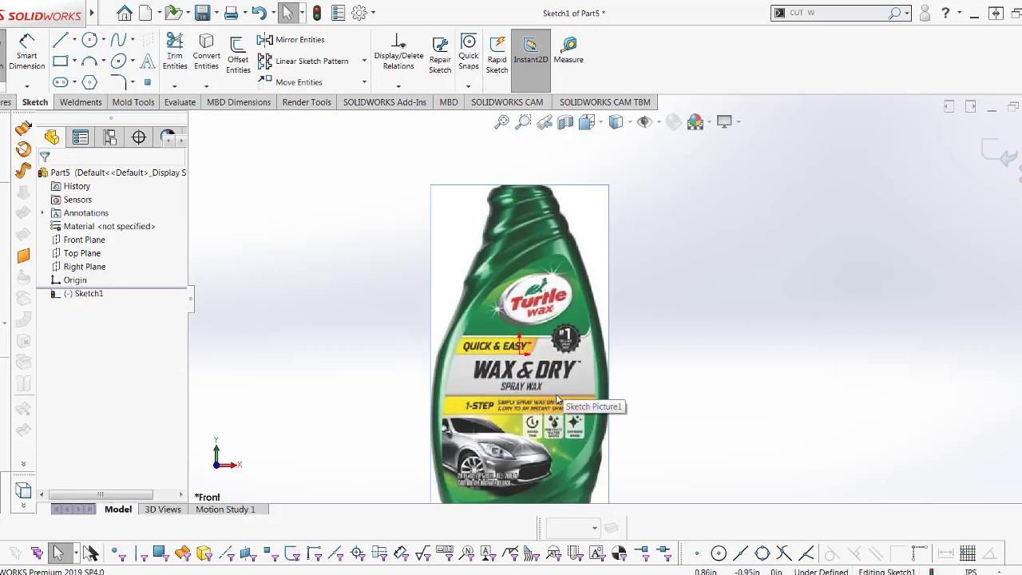
{"action": "scroll", "coordinate": [527, 371], "scroll_direction": "down", "scroll_amount": 2}
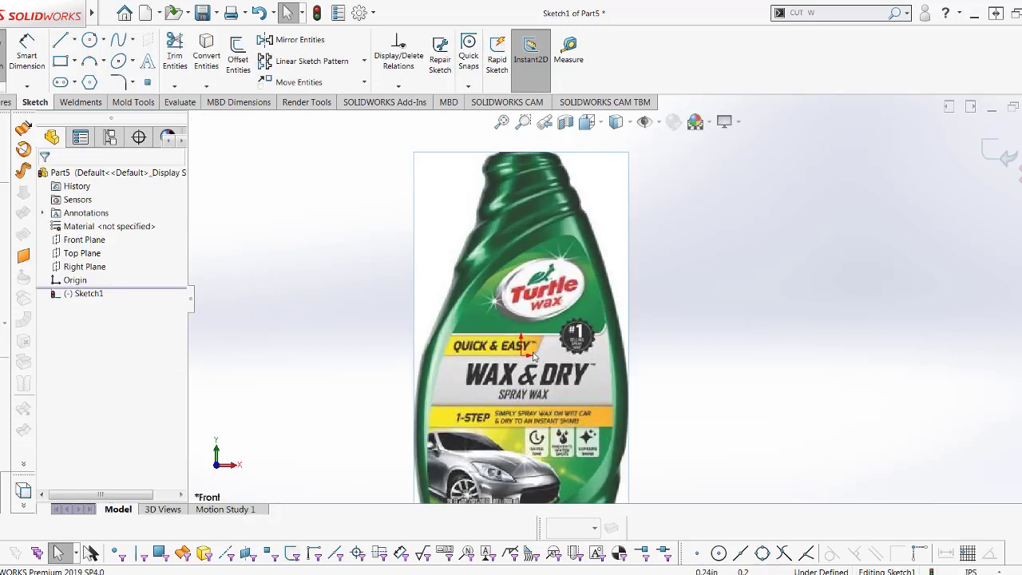
{"action": "scroll", "coordinate": [527, 371], "scroll_direction": "up", "scroll_amount": 2}
{"action": "left_click", "coordinate": [998, 151]}
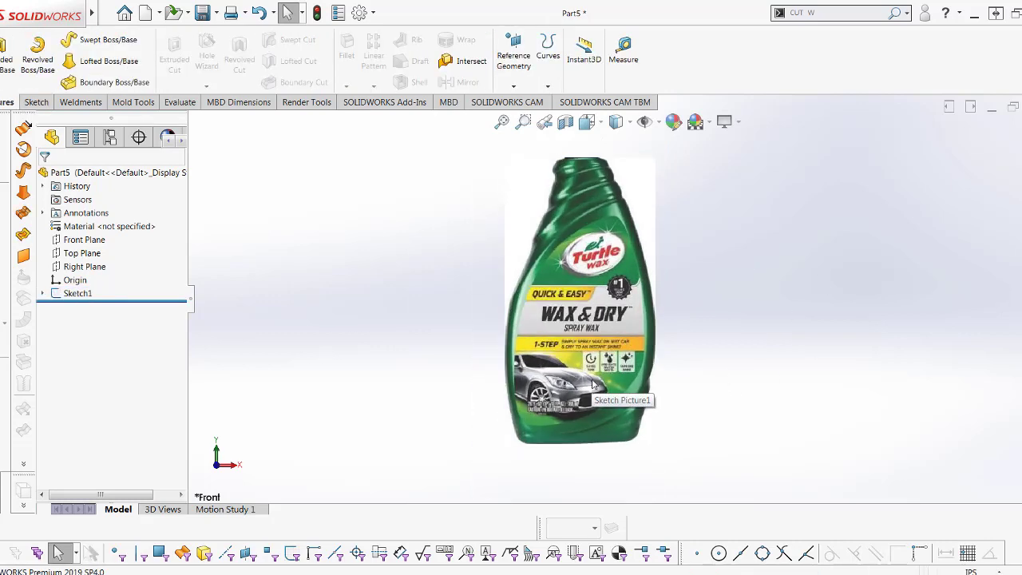
- Check the bottle picture in isometric view, then return to the front view
{"action": "mouse_move", "coordinate": [615, 348]}
{"action": "middle_mouse_down"}
{"action": "mouse_move", "coordinate": [650, 326]}
{"action": "mouse_move", "coordinate": [621, 325]}
{"action": "middle_mouse_up"}
{"action": "key", "text": "space"}
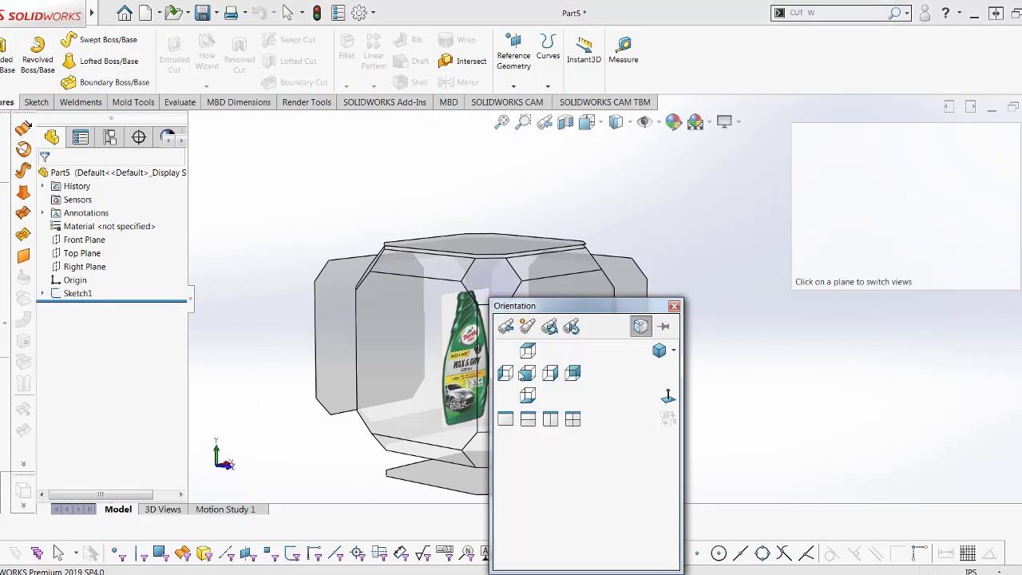
{"action": "left_click", "coordinate": [533, 385]}
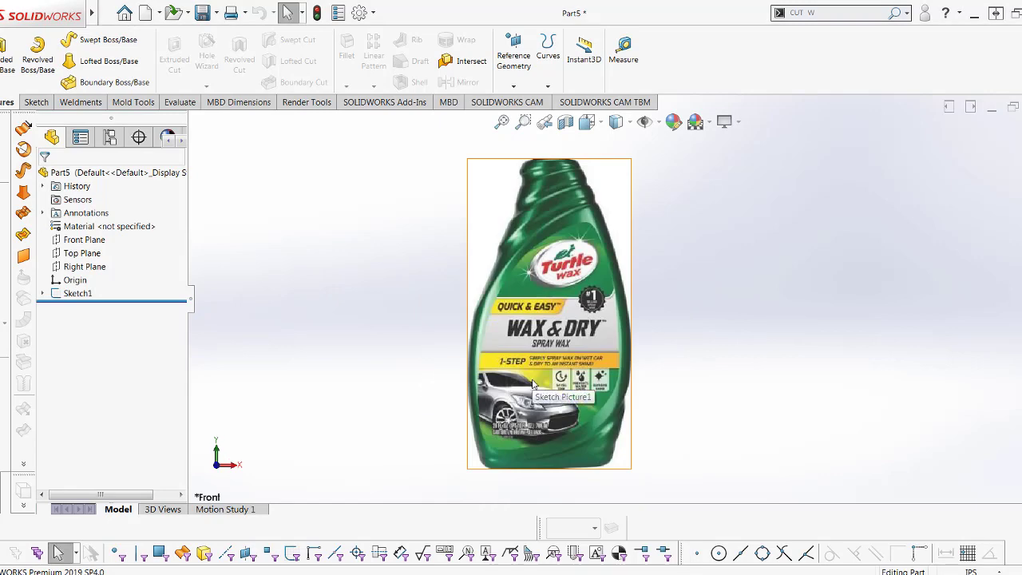
{"action": "key", "text": "space"}
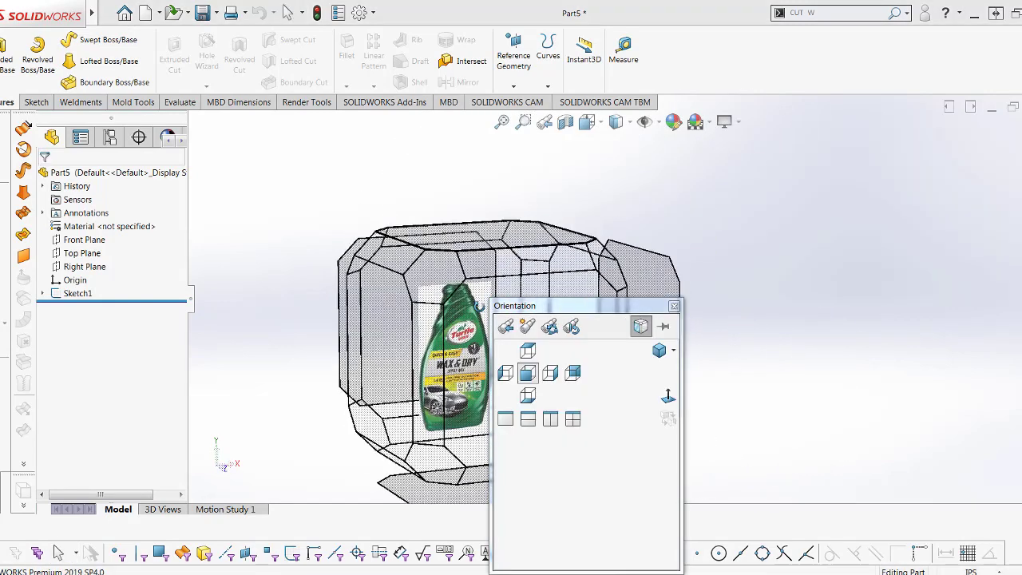
{"action": "left_click", "coordinate": [659, 350]}
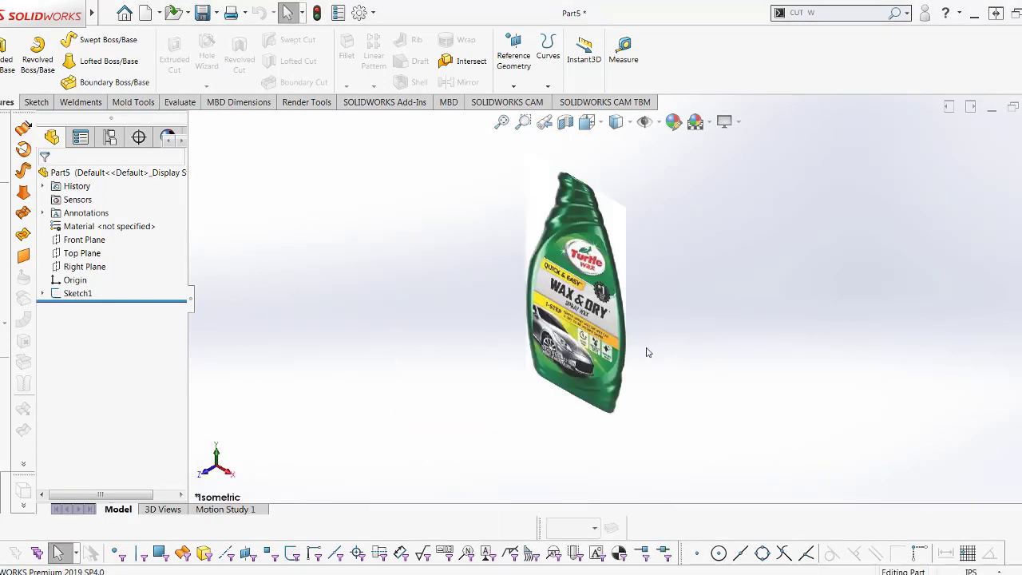
{"action": "key", "text": "space"}
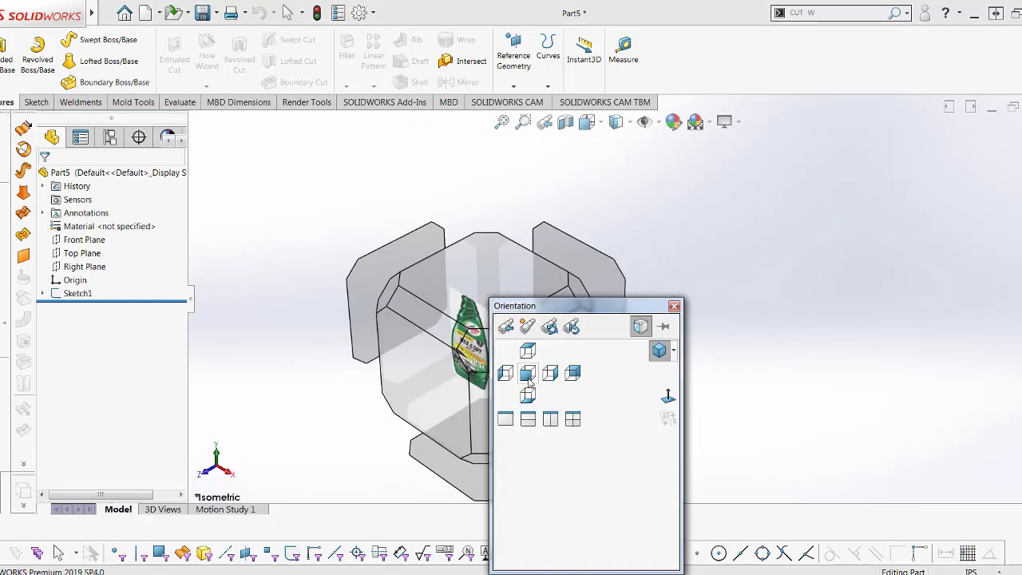
{"action": "left_click", "coordinate": [528, 373]}
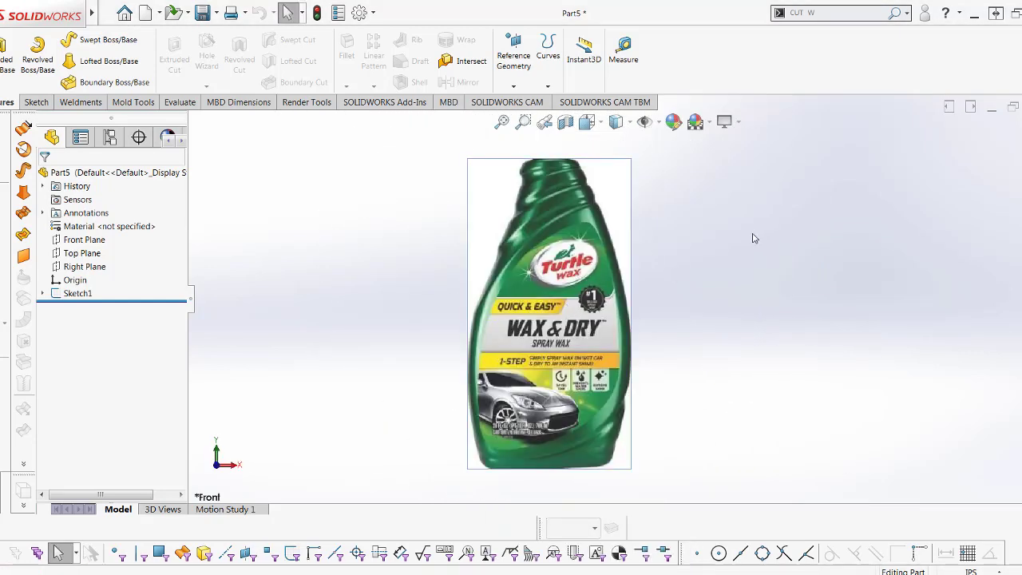
- Start a new sketch, Sketch2, on the Front Plane
{"action": "left_click", "coordinate": [86, 240]}
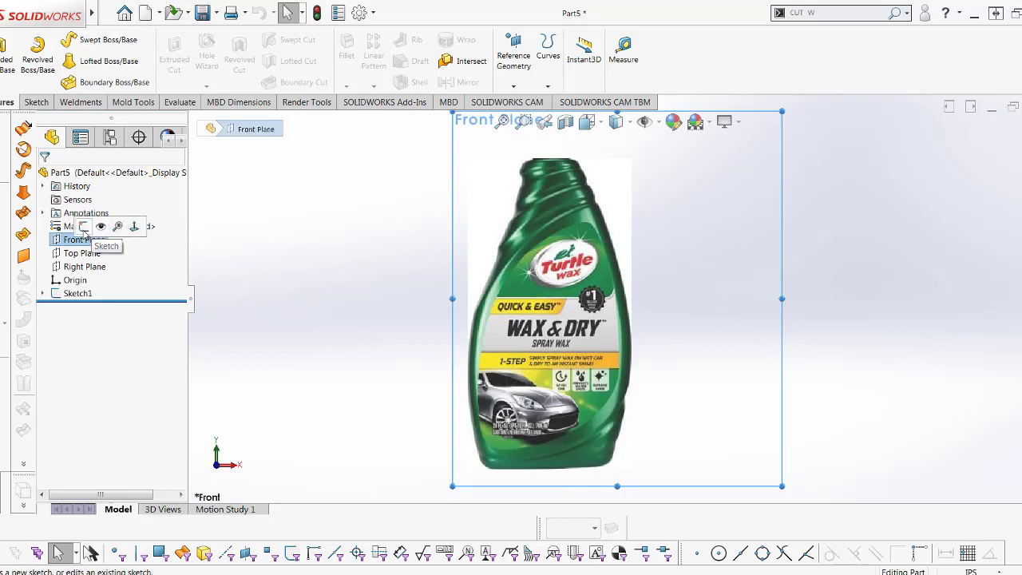
{"action": "left_click", "coordinate": [84, 227]}
{"action": "left_click", "coordinate": [107, 12]}
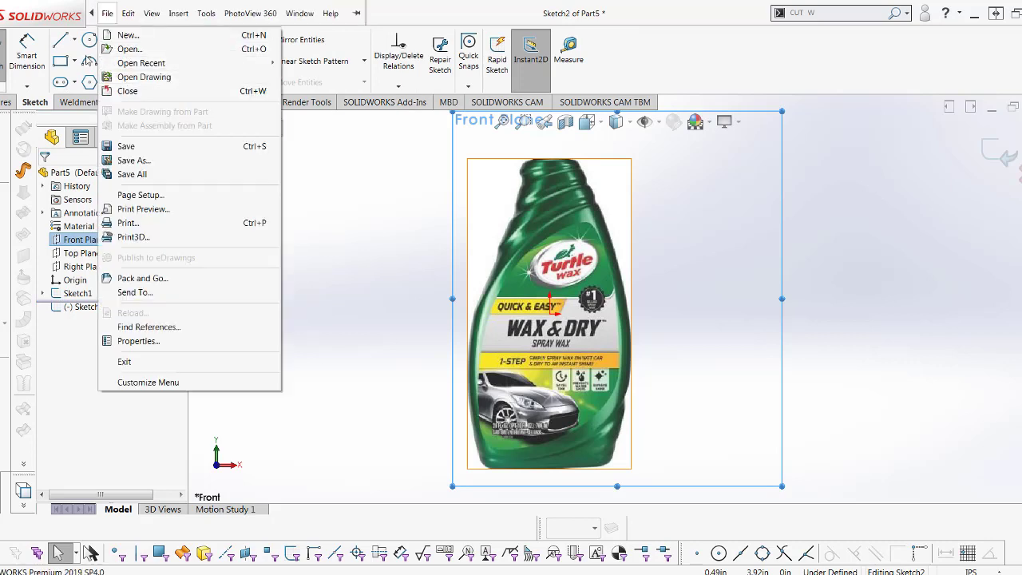
- Draw a vertical centreline from the bottle's top to its bottom and dimension it 8.00 in
{"action": "left_click", "coordinate": [59, 45]}
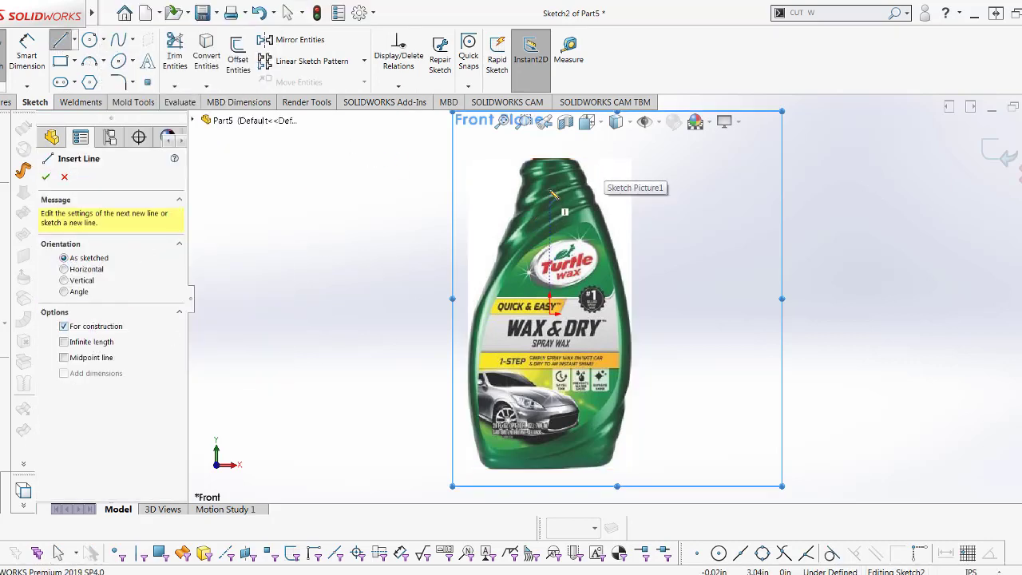
{"action": "left_click", "coordinate": [549, 160]}
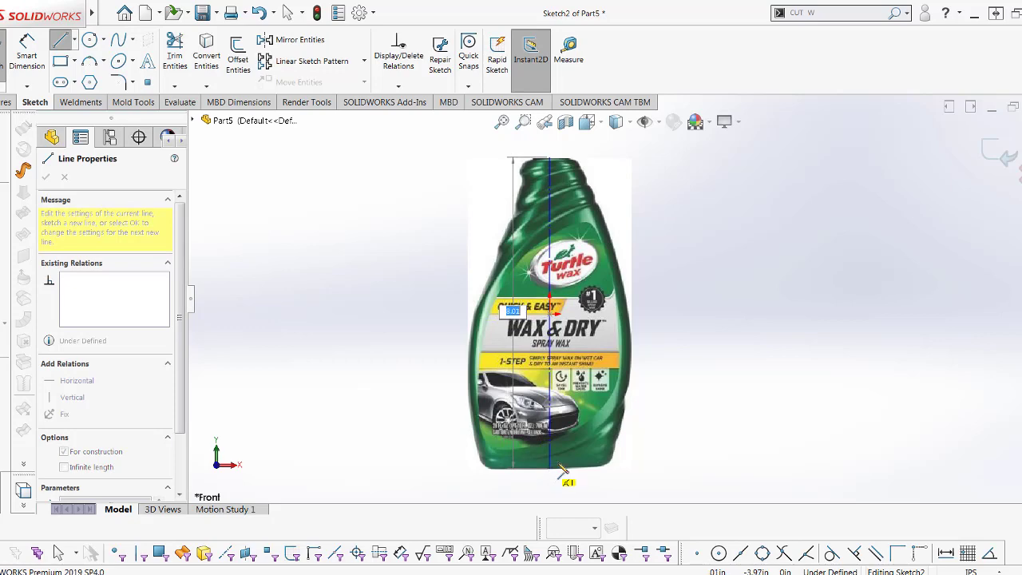
{"action": "left_click", "coordinate": [563, 471]}
{"action": "key", "text": "d"}
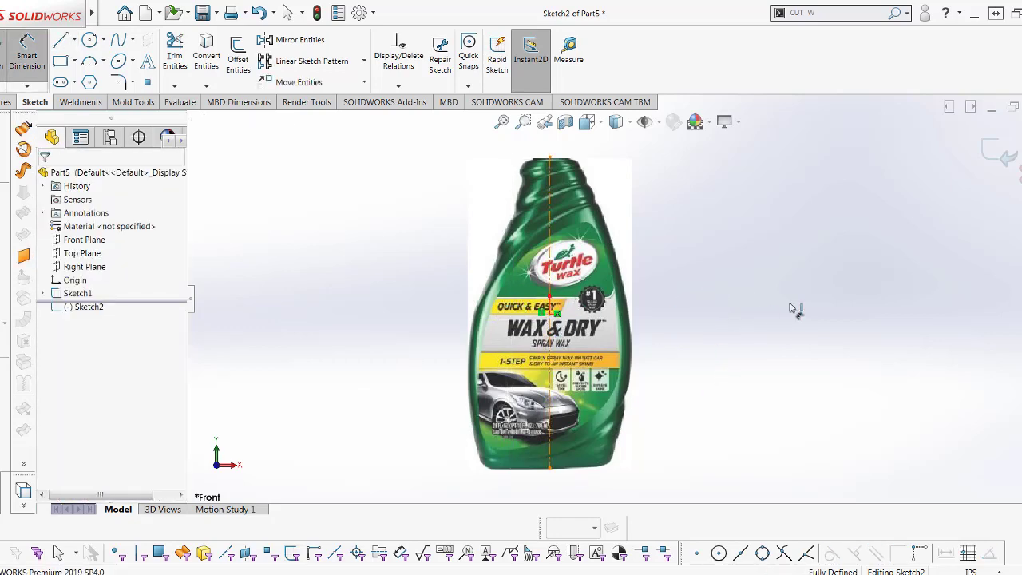
{"action": "left_click", "coordinate": [550, 311]}
{"action": "left_click", "coordinate": [700, 388]}
{"action": "key", "text": "Return"}
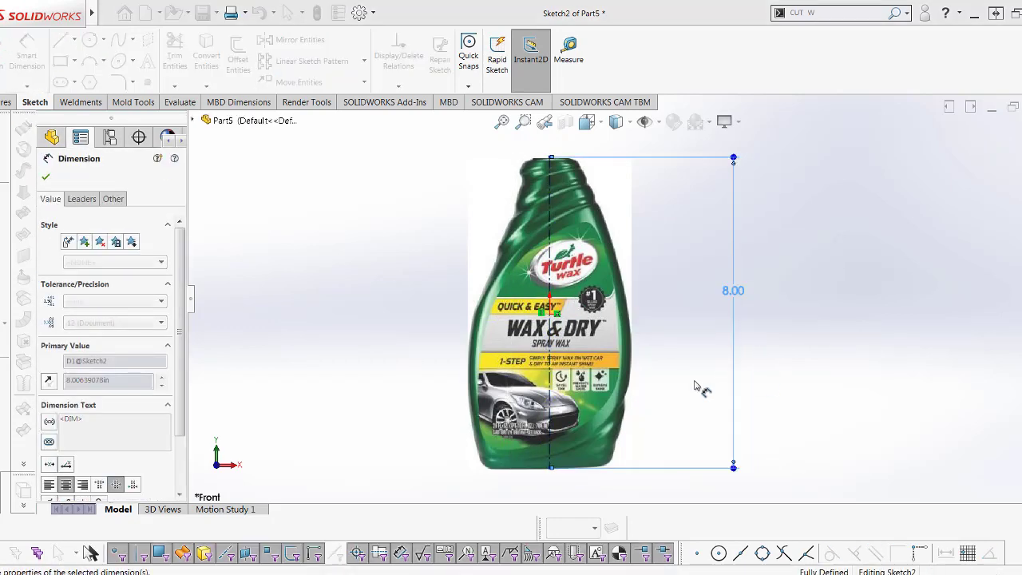
{"action": "scroll", "coordinate": [665, 311], "scroll_direction": "down", "scroll_amount": 2}
{"action": "key", "text": "Escape"}
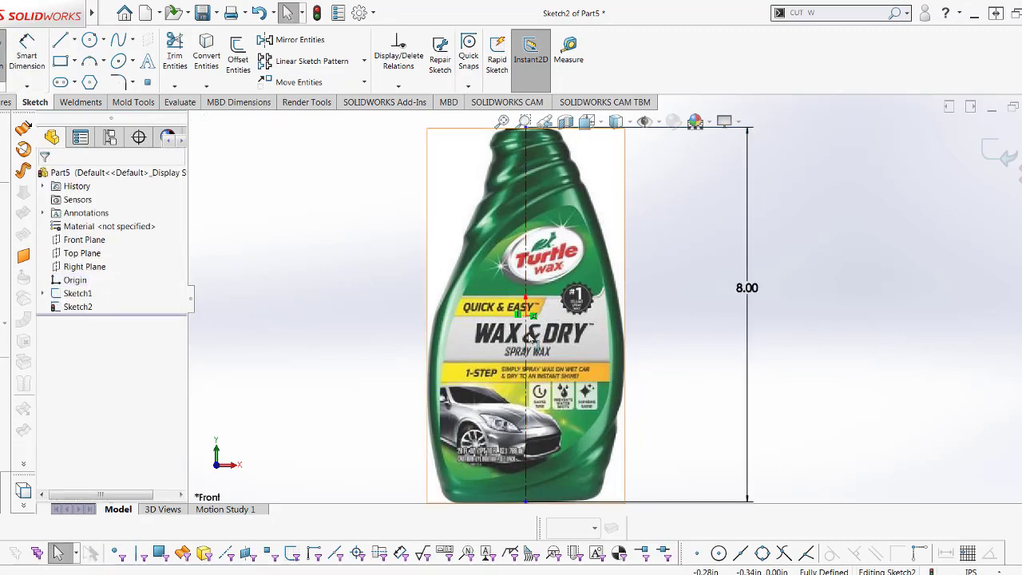
{"action": "scroll", "coordinate": [534, 337], "scroll_direction": "down", "scroll_amount": 2}
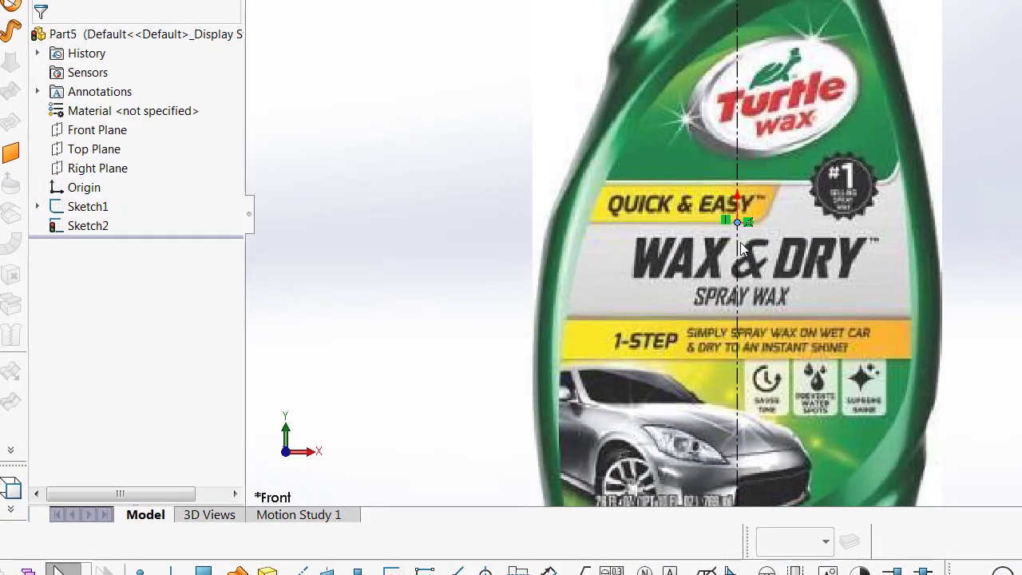
- Put the centreline's midpoint on the origin with a Midpoint relation, then exit Sketch2
{"action": "left_click", "coordinate": [737, 249], "text": "ctrl"}
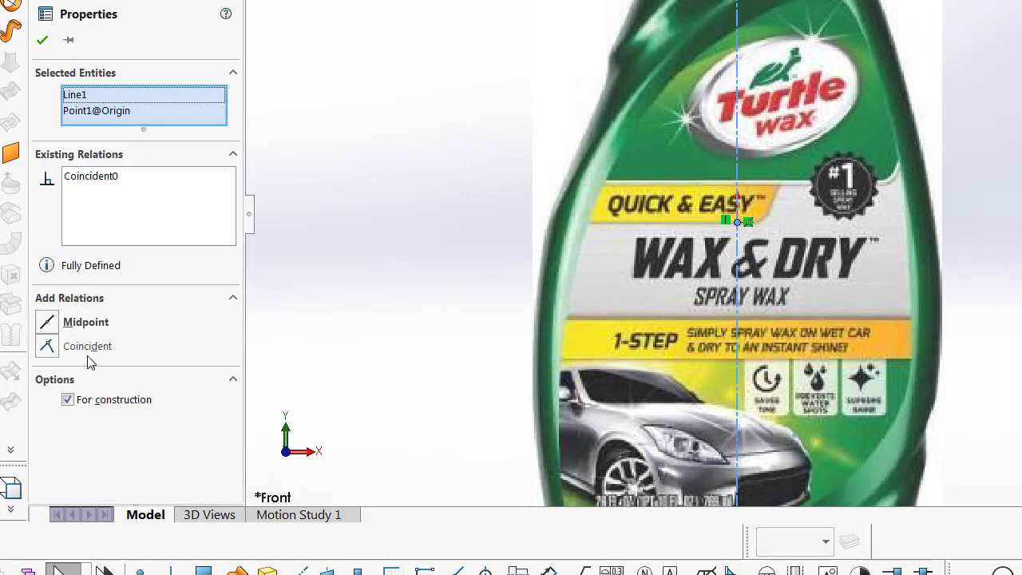
{"action": "left_click", "coordinate": [53, 328]}
{"action": "scroll", "coordinate": [927, 232], "scroll_direction": "up", "scroll_amount": 2}
{"action": "scroll", "coordinate": [927, 231], "scroll_direction": "up", "scroll_amount": 2}
{"action": "key", "text": "Escape"}
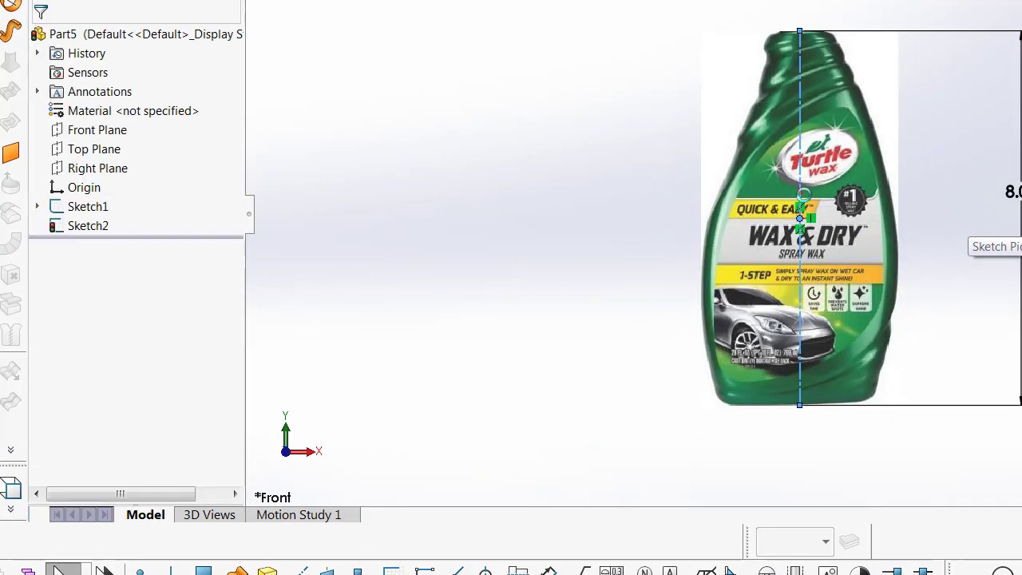
{"action": "scroll", "coordinate": [879, 248], "scroll_direction": "down", "scroll_amount": 2}
{"action": "scroll", "coordinate": [759, 240], "scroll_direction": "up", "scroll_amount": 1}
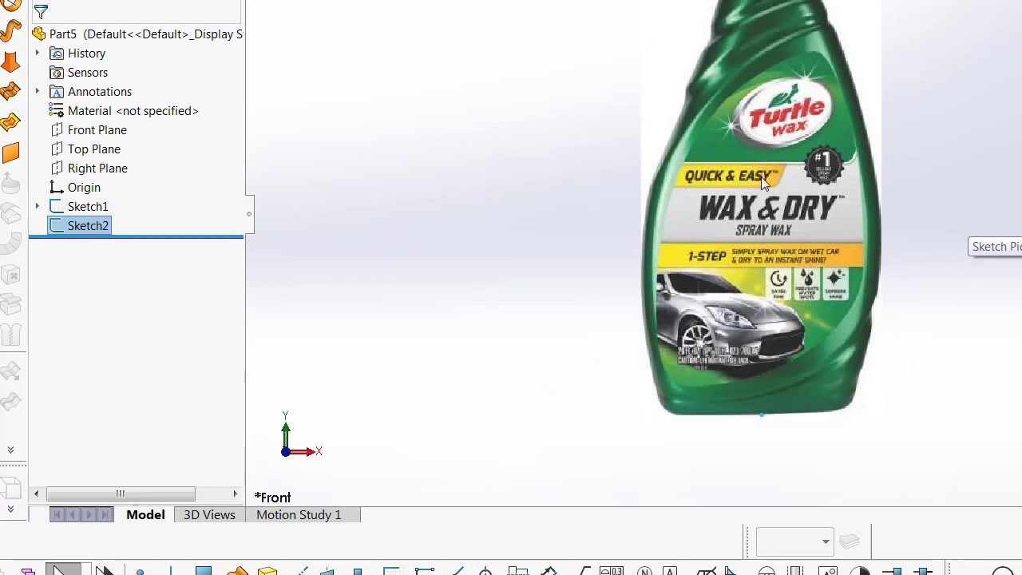
{"action": "scroll", "coordinate": [766, 200], "scroll_direction": "up", "scroll_amount": 1}
{"action": "scroll", "coordinate": [780, 61], "scroll_direction": "down", "scroll_amount": 2}
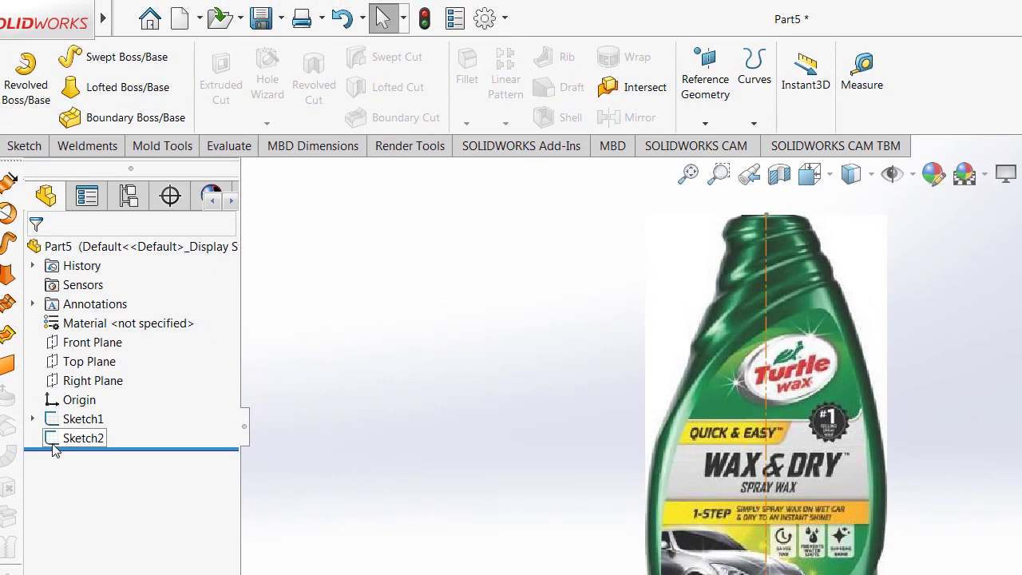
{"action": "left_click", "coordinate": [54, 445]}
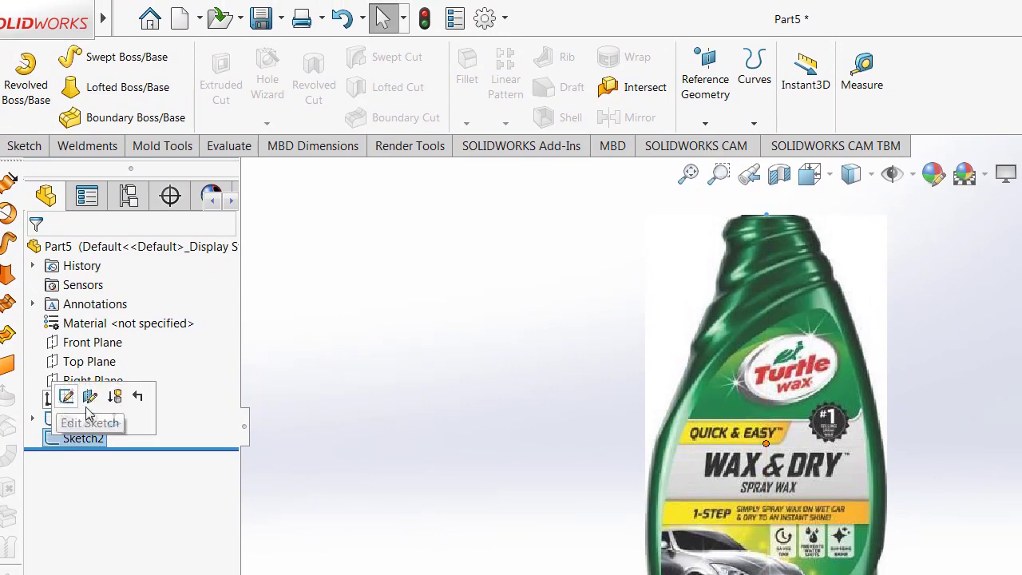
- Edit Sketch2 and draw a spline down the bottle's right outline, from top-right to bottom-right corner
{"action": "left_click", "coordinate": [66, 397]}
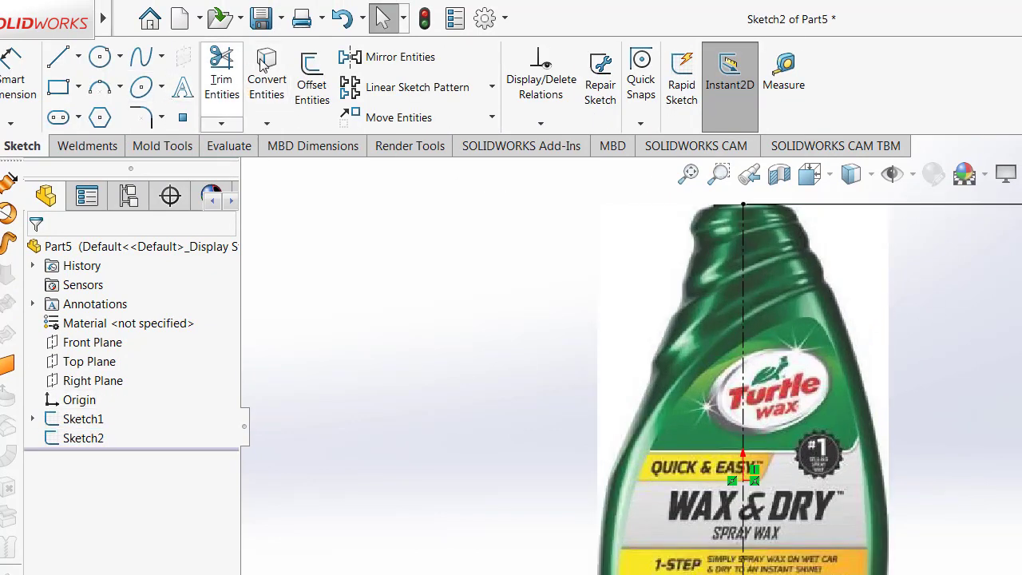
{"action": "left_click", "coordinate": [141, 56]}
{"action": "scroll", "coordinate": [705, 292], "scroll_direction": "down", "scroll_amount": 5}
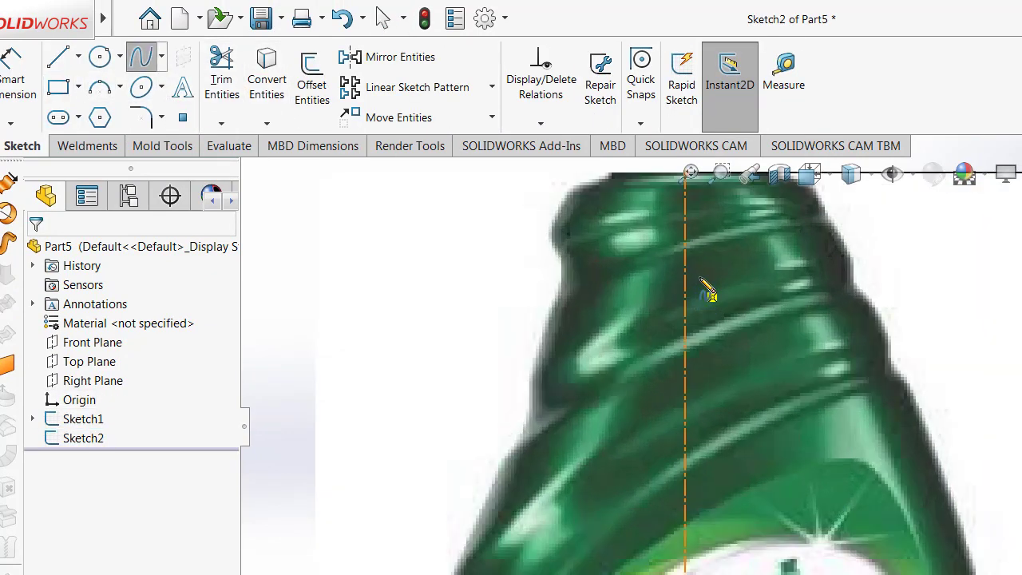
{"action": "scroll", "coordinate": [853, 255], "scroll_direction": "down", "scroll_amount": 2}
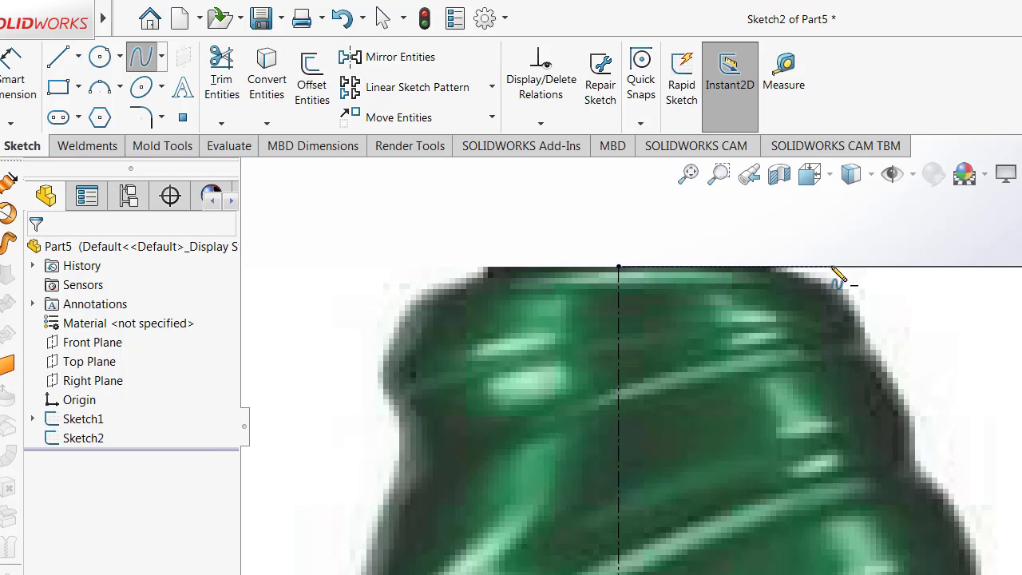
{"action": "left_click", "coordinate": [833, 272]}
{"action": "scroll", "coordinate": [880, 355], "scroll_direction": "up", "scroll_amount": 3}
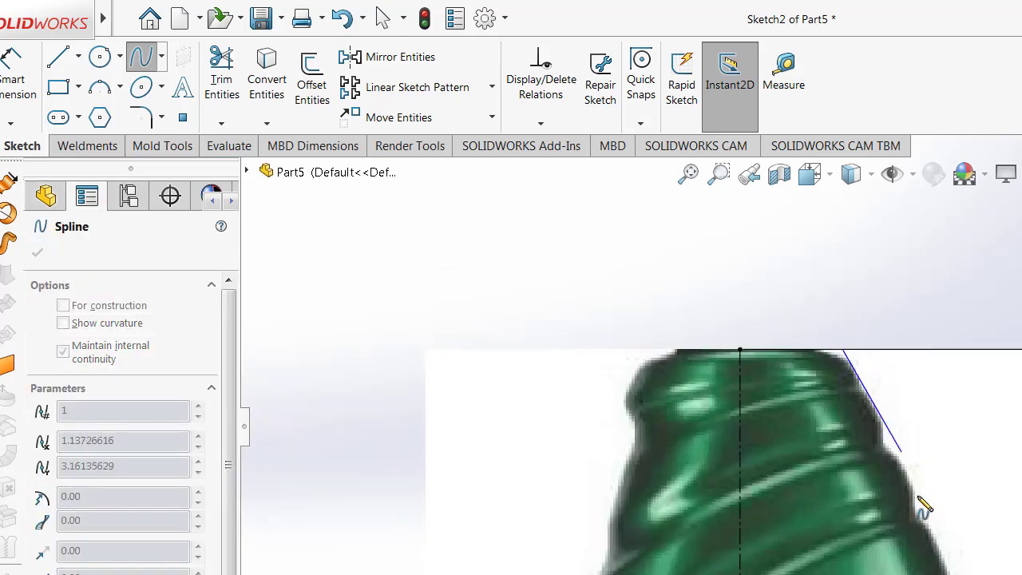
{"action": "scroll", "coordinate": [922, 507], "scroll_direction": "down", "scroll_amount": 1}
{"action": "scroll", "coordinate": [928, 521], "scroll_direction": "down", "scroll_amount": 1}
{"action": "left_click", "coordinate": [931, 526]}
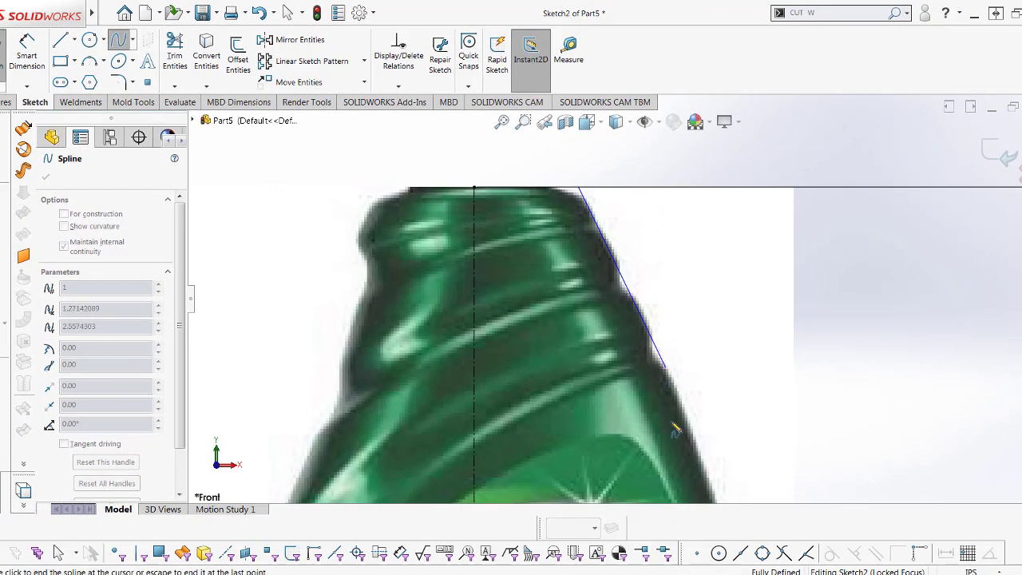
{"action": "scroll", "coordinate": [650, 286], "scroll_direction": "up", "scroll_amount": 2}
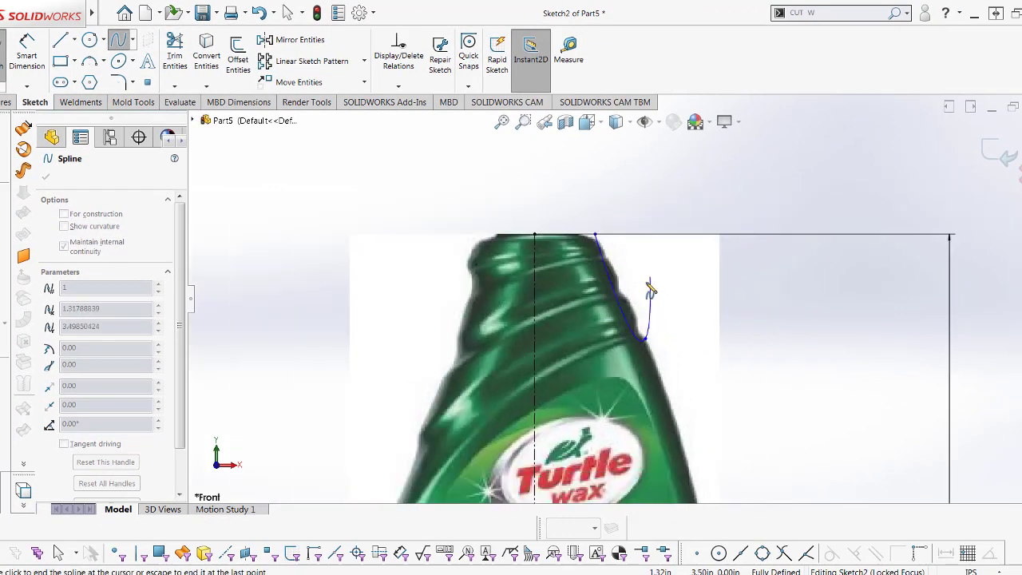
{"action": "scroll", "coordinate": [649, 295], "scroll_direction": "up", "scroll_amount": 1}
{"action": "scroll", "coordinate": [660, 411], "scroll_direction": "up", "scroll_amount": 1}
{"action": "scroll", "coordinate": [654, 406], "scroll_direction": "down", "scroll_amount": 1}
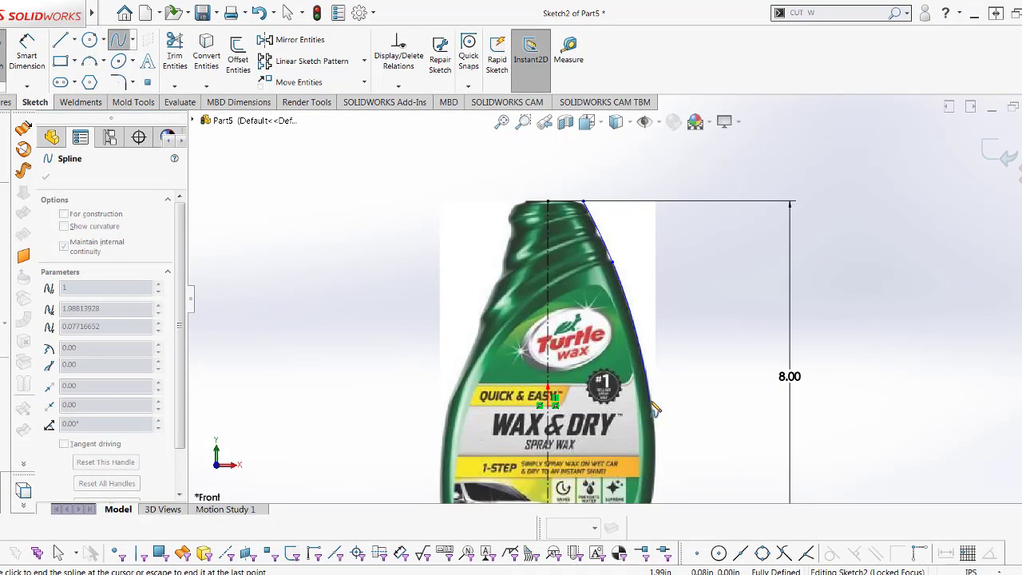
{"action": "scroll", "coordinate": [655, 409], "scroll_direction": "down", "scroll_amount": 2}
{"action": "left_click", "coordinate": [648, 394]}
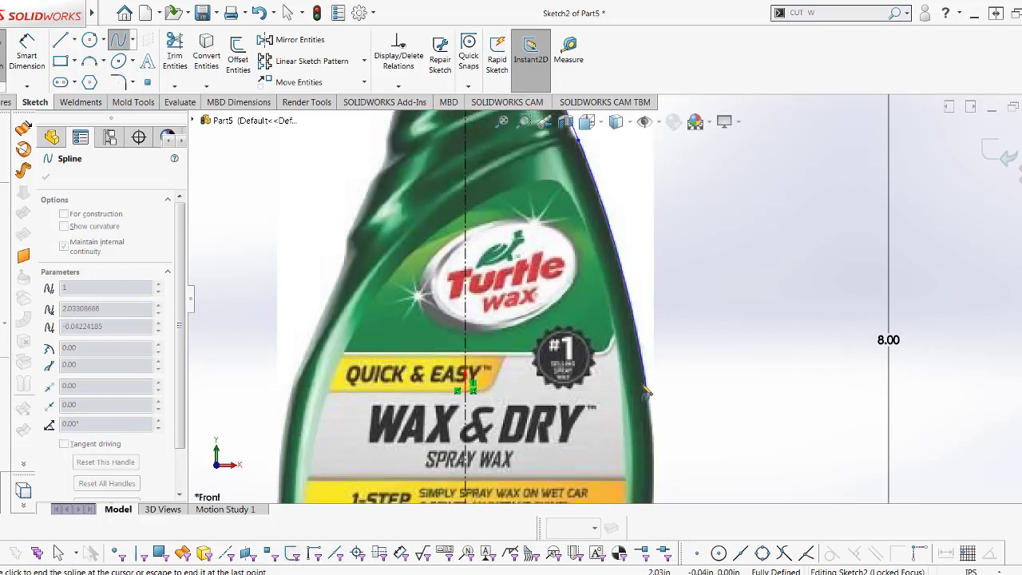
{"action": "scroll", "coordinate": [642, 379], "scroll_direction": "up", "scroll_amount": 3}
{"action": "scroll", "coordinate": [631, 431], "scroll_direction": "down", "scroll_amount": 2}
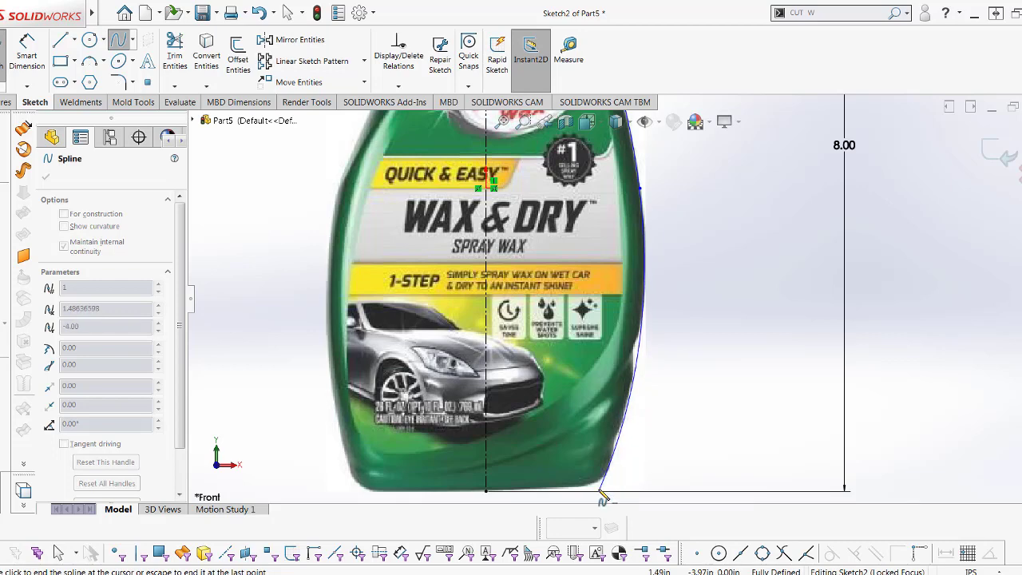
{"action": "double_click", "coordinate": [600, 490]}
{"action": "scroll", "coordinate": [619, 299], "scroll_direction": "up", "scroll_amount": 2}
{"action": "key", "text": "Escape"}
{"action": "scroll", "coordinate": [619, 299], "scroll_direction": "up", "scroll_amount": 1}
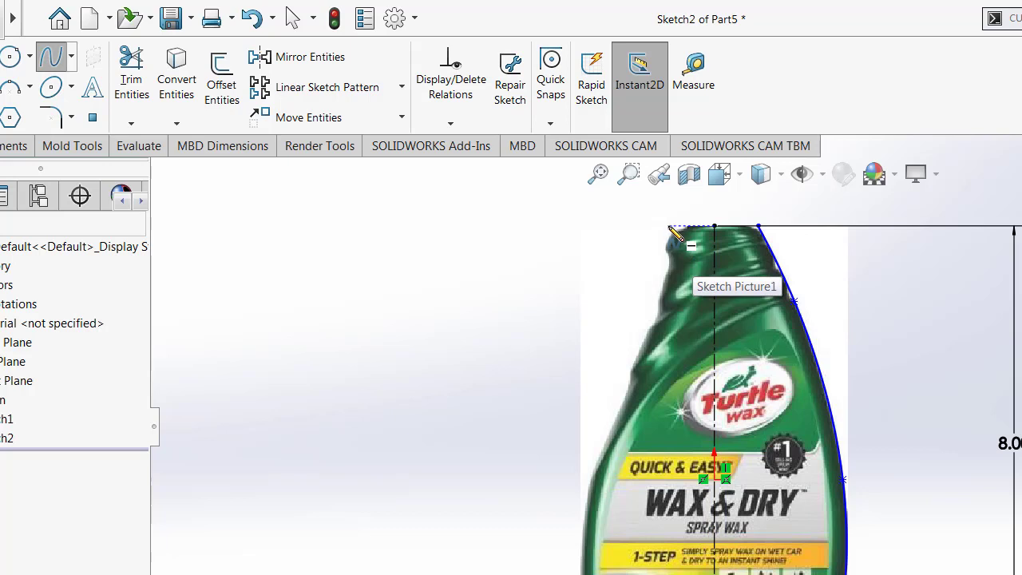
- Draw a first spline along the left edge, then delete it as misdrawn
{"action": "left_click", "coordinate": [671, 229]}
{"action": "scroll", "coordinate": [647, 351], "scroll_direction": "up", "scroll_amount": 1}
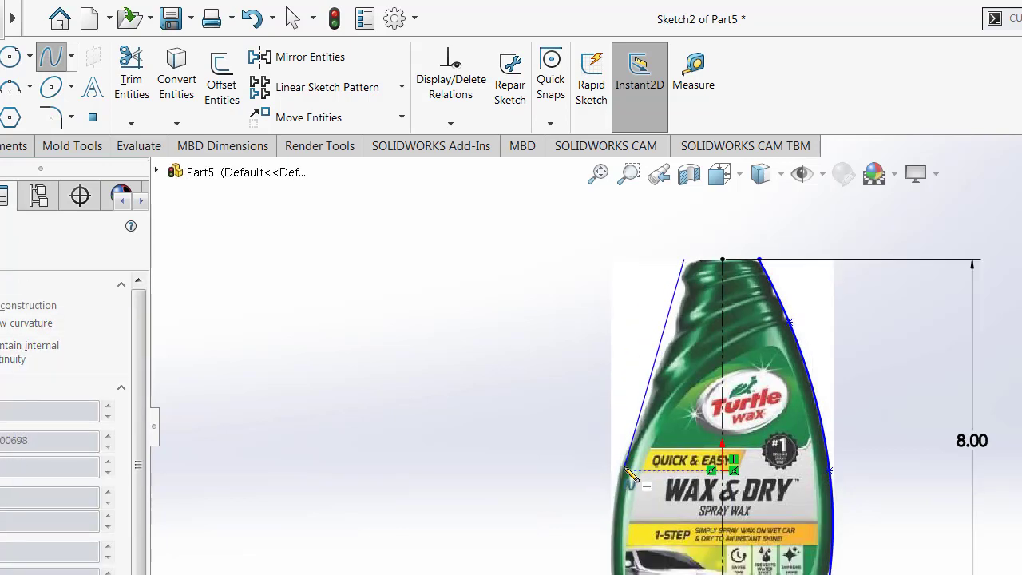
{"action": "left_click", "coordinate": [622, 464]}
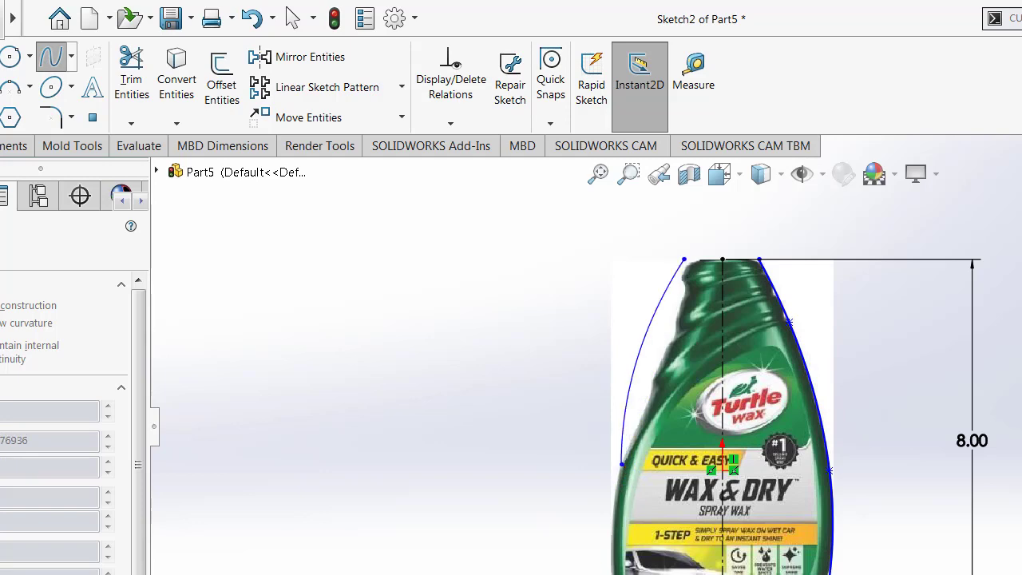
{"action": "scroll", "coordinate": [631, 559], "scroll_direction": "down", "scroll_amount": 2}
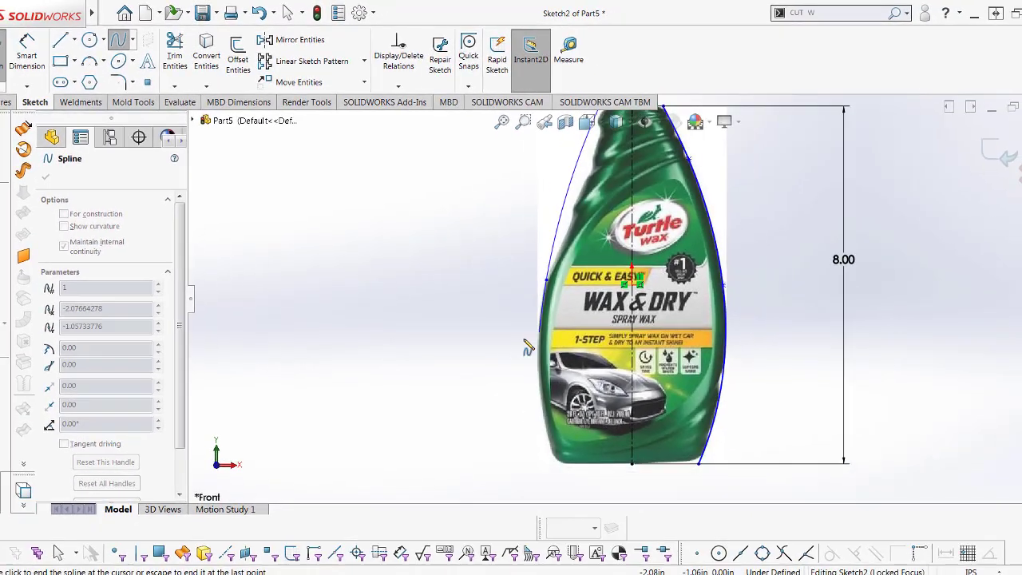
{"action": "key", "text": "Escape"}
{"action": "left_click", "coordinate": [568, 234]}
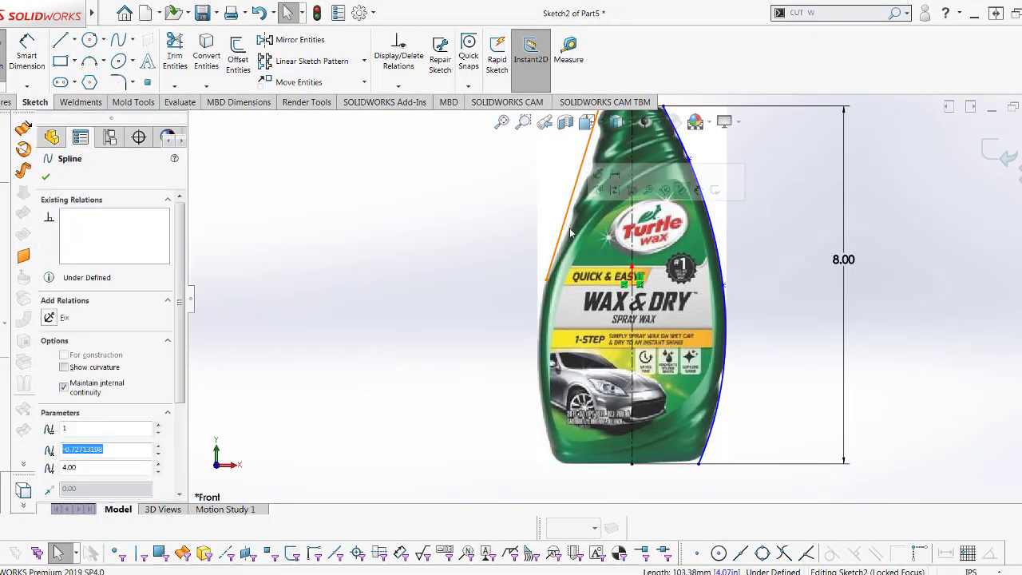
{"action": "key", "text": "Delete"}
- Redraw the left spline from the top-left corner through points down the left shoulder and edge
{"action": "left_click", "coordinate": [119, 40]}
{"action": "scroll", "coordinate": [622, 172], "scroll_direction": "up", "scroll_amount": 2}
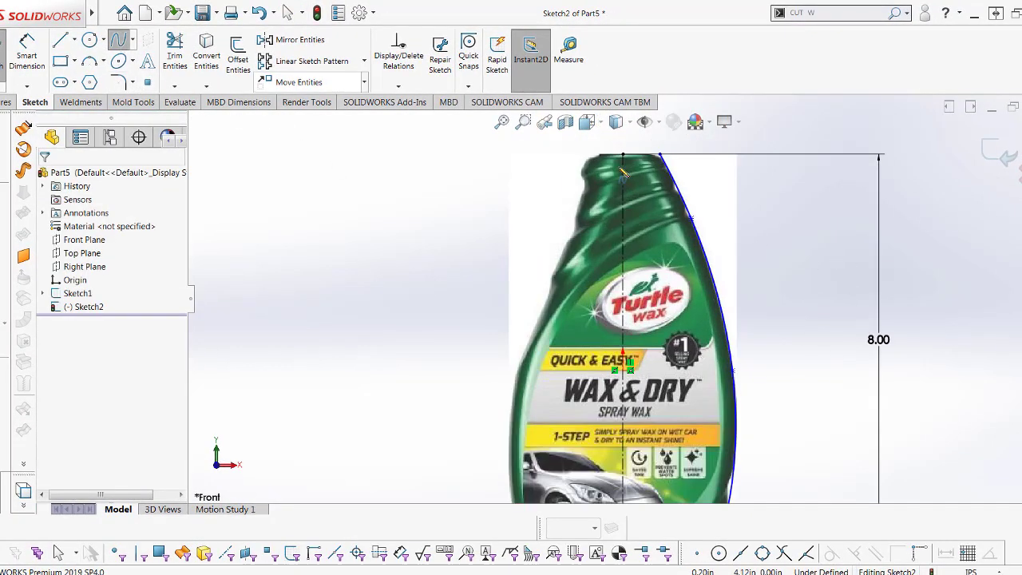
{"action": "scroll", "coordinate": [623, 172], "scroll_direction": "down", "scroll_amount": 2}
{"action": "left_click", "coordinate": [572, 171]}
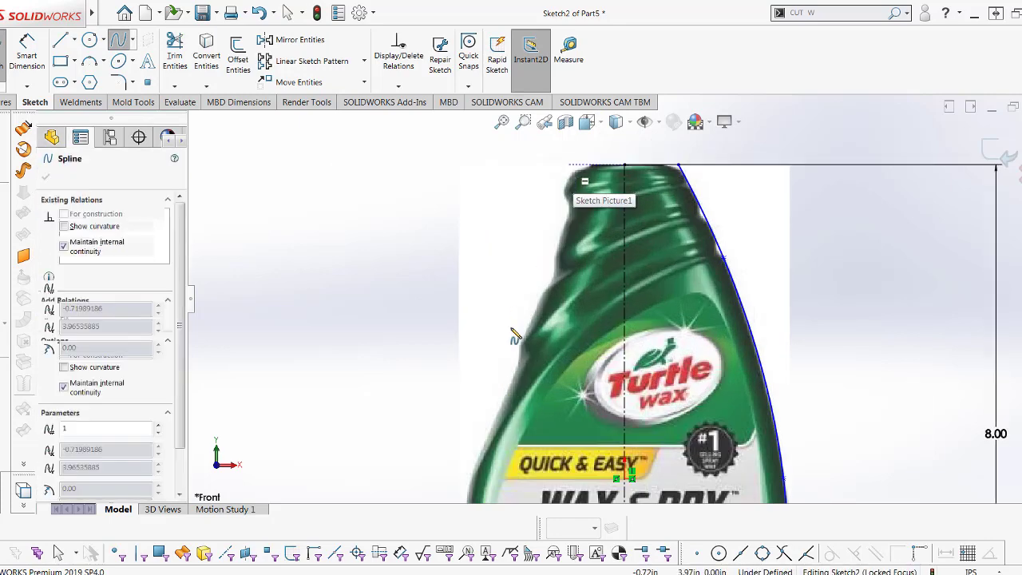
{"action": "scroll", "coordinate": [502, 375], "scroll_direction": "up", "scroll_amount": 2}
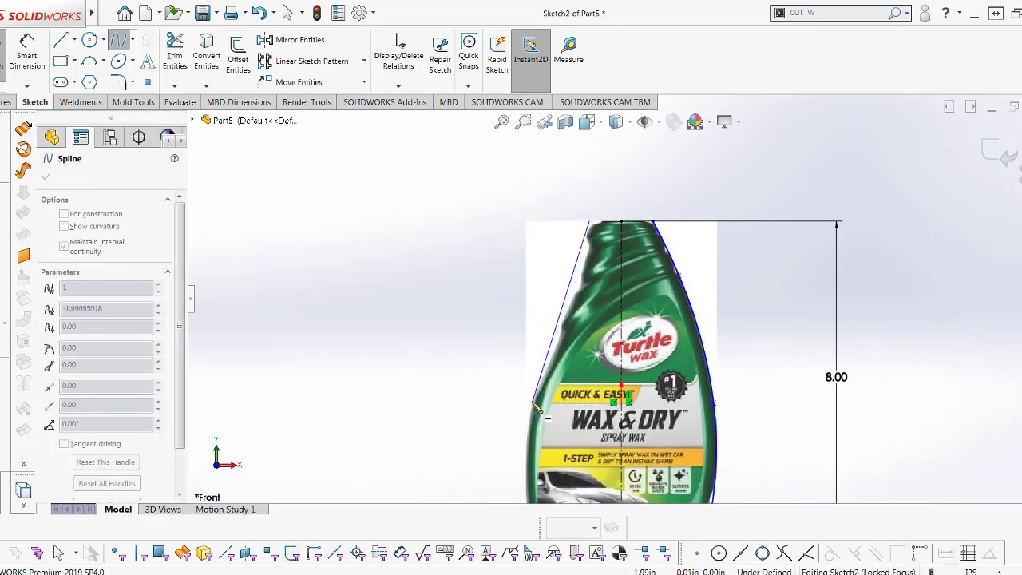
{"action": "left_click", "coordinate": [560, 312]}
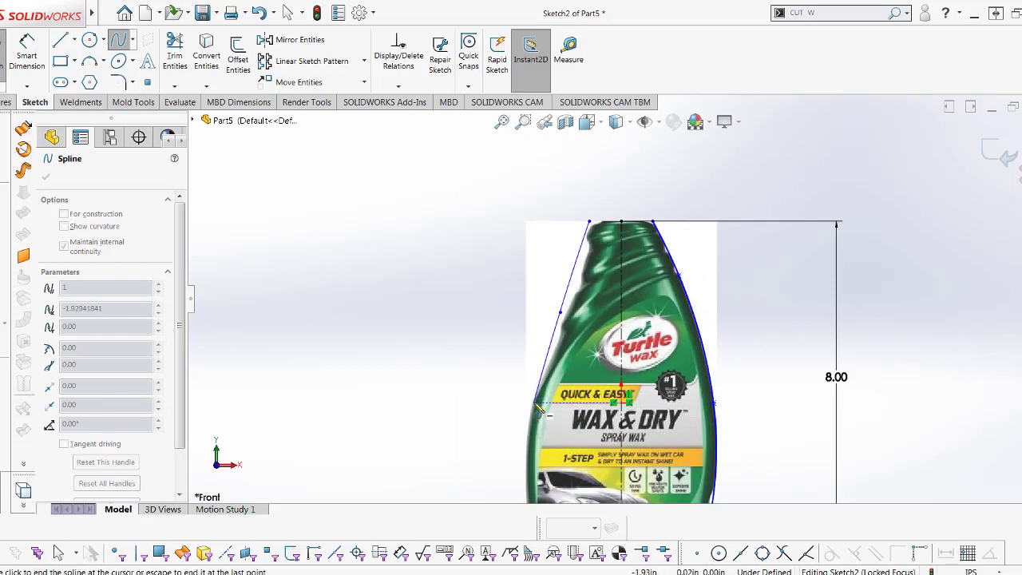
{"action": "scroll", "coordinate": [511, 411], "scroll_direction": "up", "scroll_amount": 2}
{"action": "scroll", "coordinate": [559, 431], "scroll_direction": "down", "scroll_amount": 2}
{"action": "scroll", "coordinate": [623, 451], "scroll_direction": "down", "scroll_amount": 2}
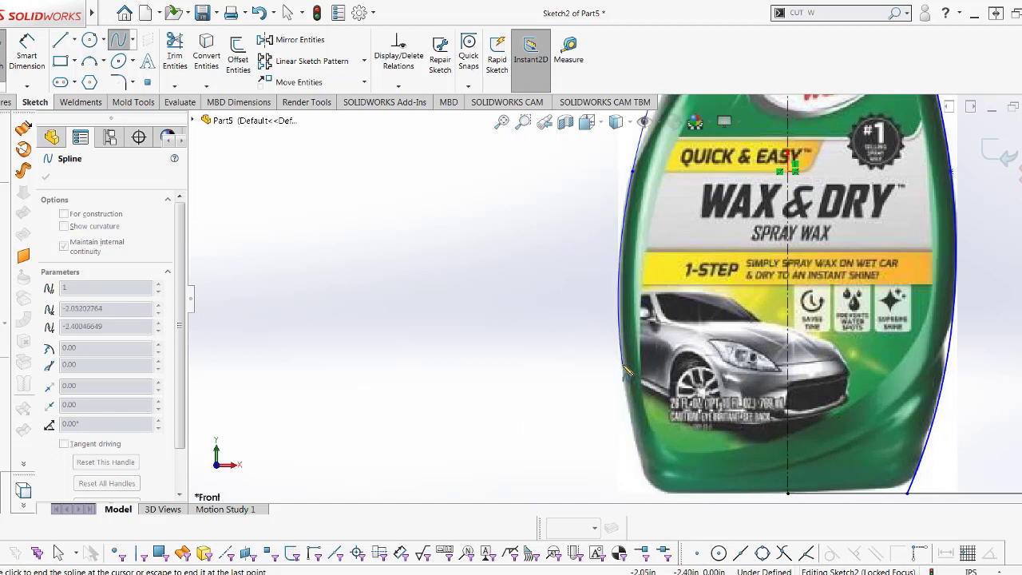
{"action": "left_click", "coordinate": [623, 366]}
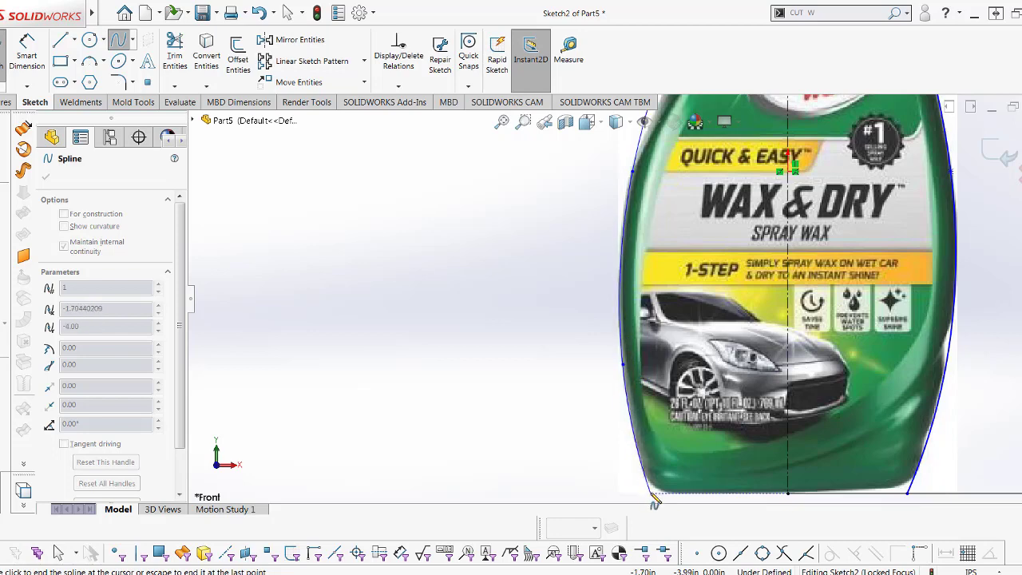
{"action": "scroll", "coordinate": [653, 493], "scroll_direction": "up", "scroll_amount": 2}
- Finish the left spline at the bottom-left corner and make both bottom endpoints horizontal
{"action": "double_click", "coordinate": [639, 435]}
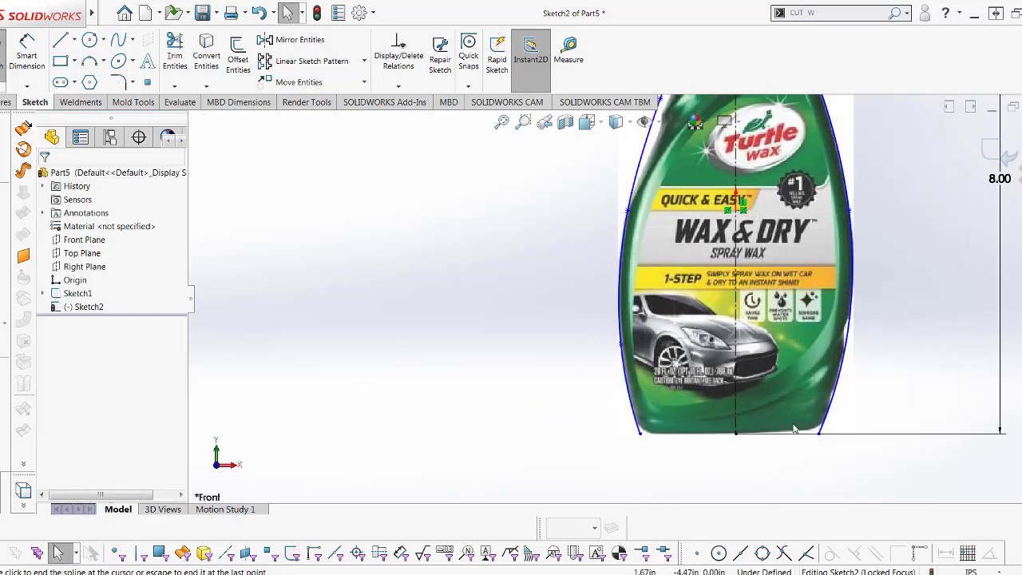
{"action": "double_click", "coordinate": [822, 436]}
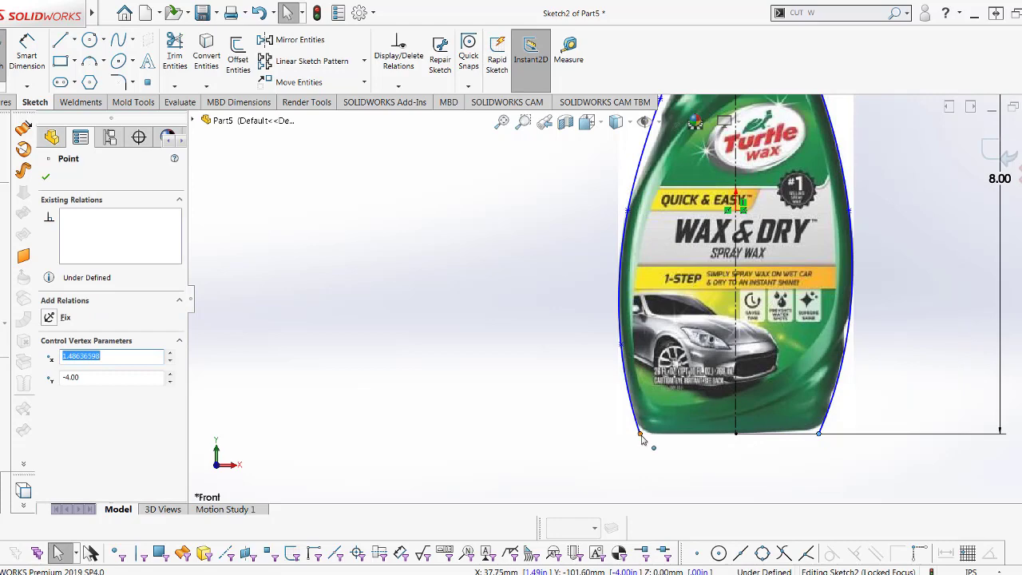
{"action": "left_click", "coordinate": [641, 436], "text": "ctrl"}
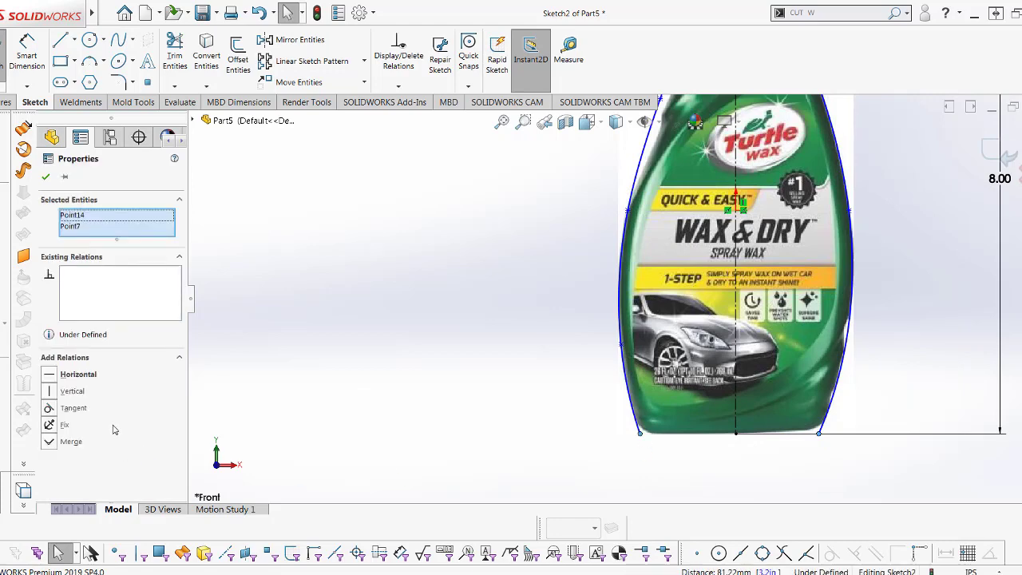
{"action": "left_click", "coordinate": [54, 375]}
{"action": "scroll", "coordinate": [501, 495], "scroll_direction": "up", "scroll_amount": 2}
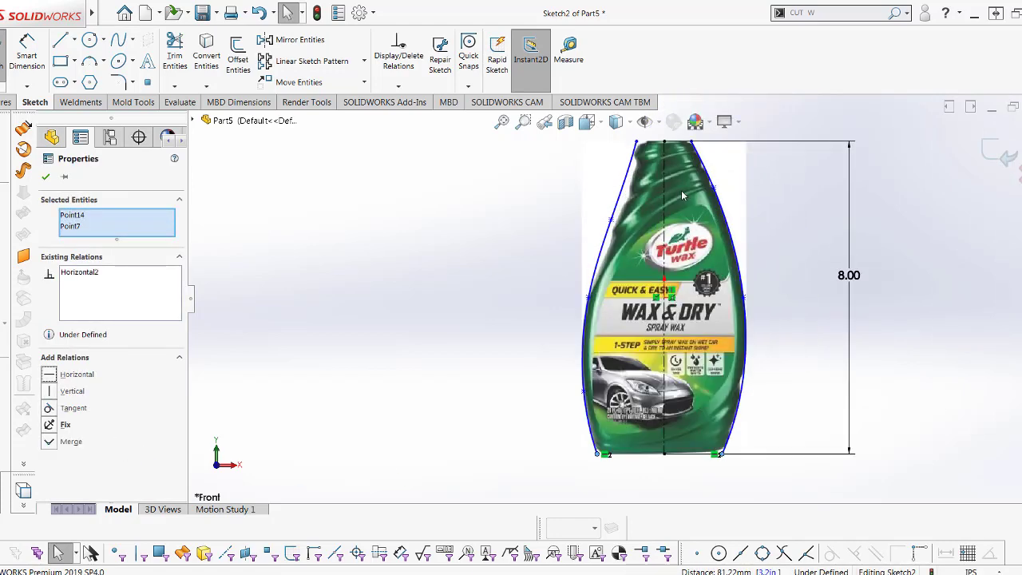
{"action": "scroll", "coordinate": [682, 190], "scroll_direction": "down", "scroll_amount": 3}
- Make the two top outline points horizontal, then zoom around to inspect the sketch
{"action": "left_click", "coordinate": [588, 142]}
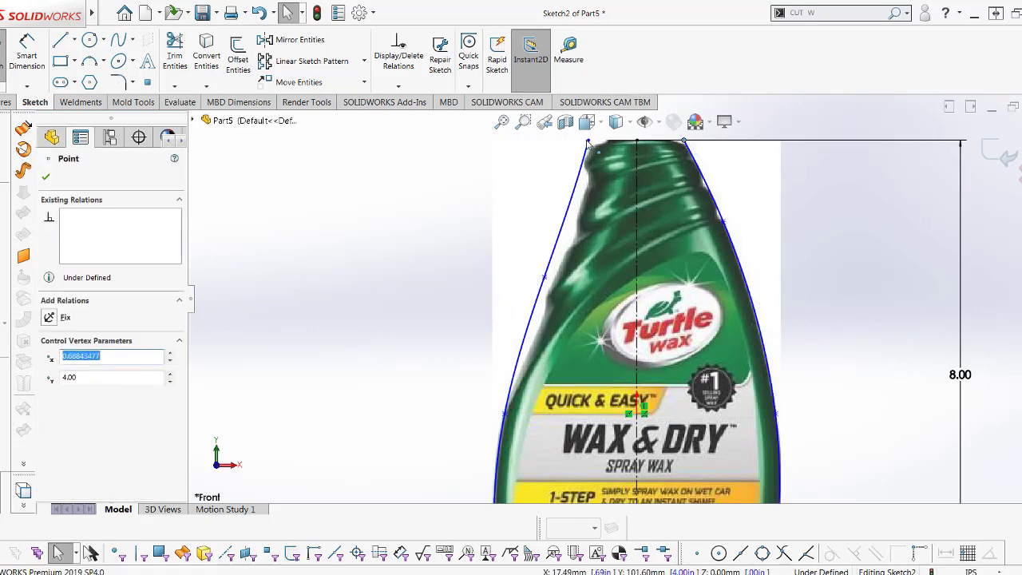
{"action": "left_click", "coordinate": [587, 142], "text": "ctrl"}
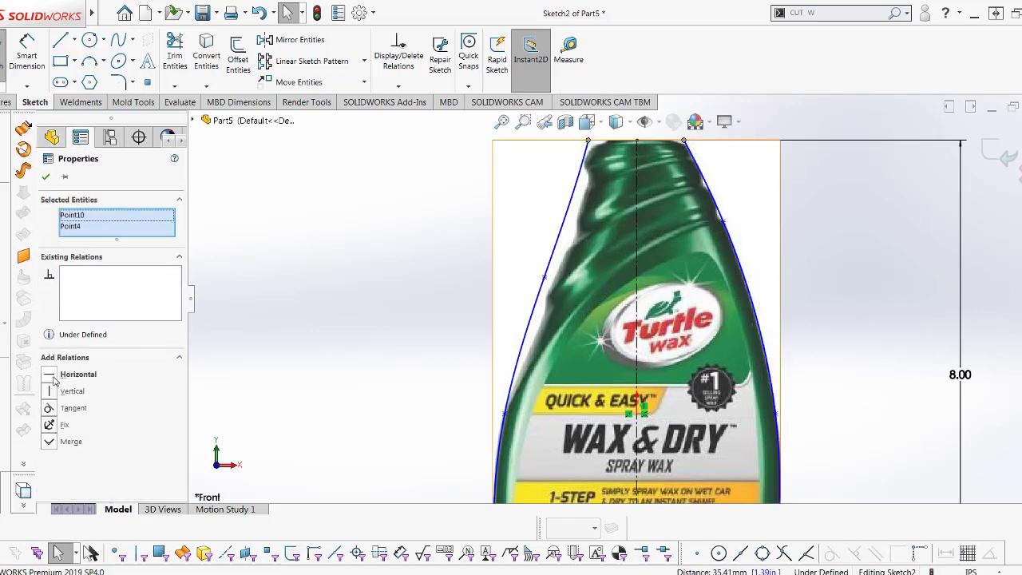
{"action": "left_click", "coordinate": [54, 379]}
{"action": "scroll", "coordinate": [617, 296], "scroll_direction": "up", "scroll_amount": 2}
{"action": "left_click", "coordinate": [773, 278]}
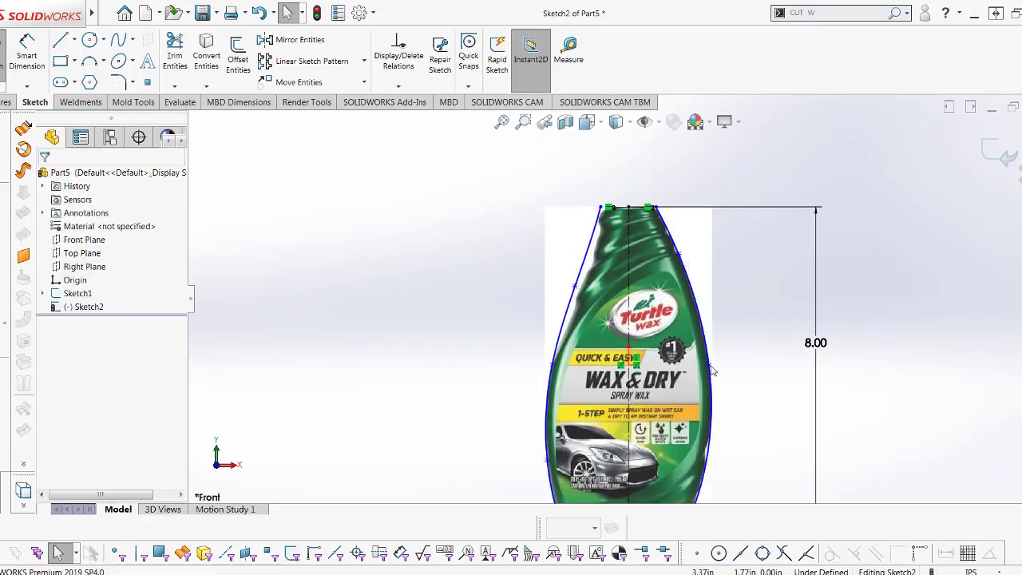
{"action": "scroll", "coordinate": [702, 351], "scroll_direction": "down", "scroll_amount": 1}
{"action": "scroll", "coordinate": [678, 336], "scroll_direction": "down", "scroll_amount": 1}
{"action": "scroll", "coordinate": [645, 330], "scroll_direction": "down", "scroll_amount": 1}
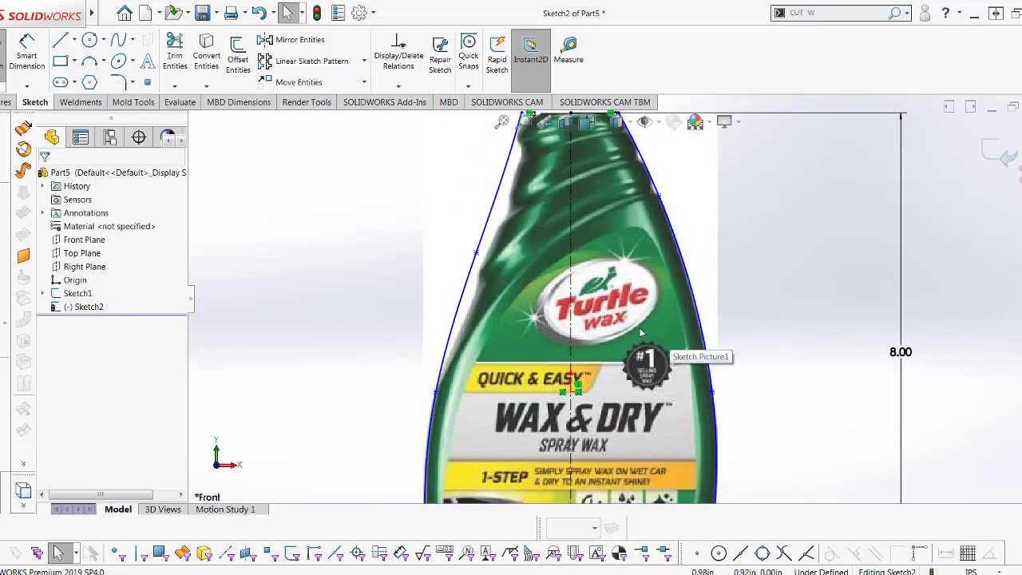
{"action": "scroll", "coordinate": [631, 431], "scroll_direction": "up", "scroll_amount": 1}
{"action": "scroll", "coordinate": [625, 391], "scroll_direction": "up", "scroll_amount": 1}
{"action": "scroll", "coordinate": [619, 367], "scroll_direction": "up", "scroll_amount": 2}
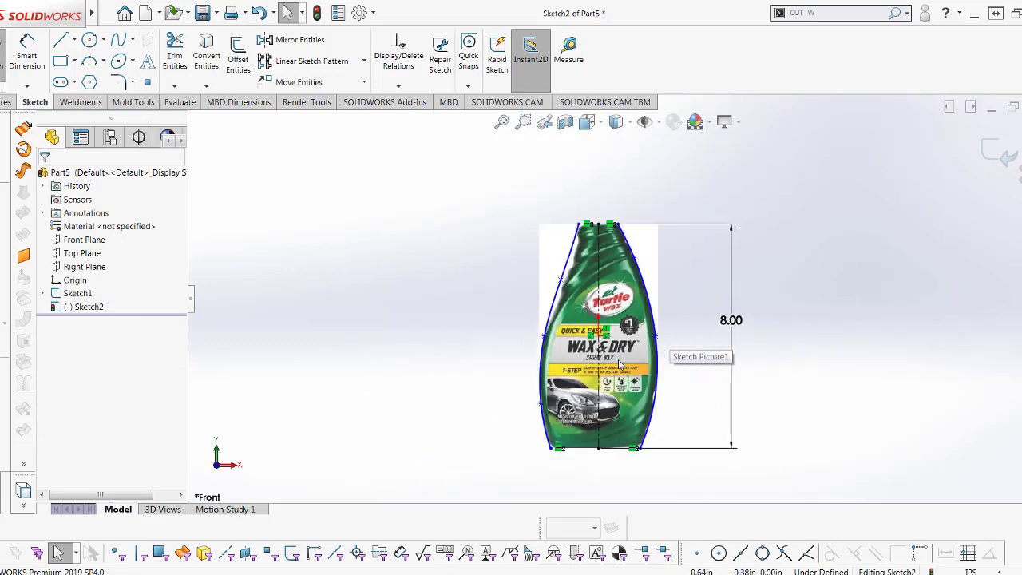
{"action": "scroll", "coordinate": [626, 372], "scroll_direction": "down", "scroll_amount": 1}
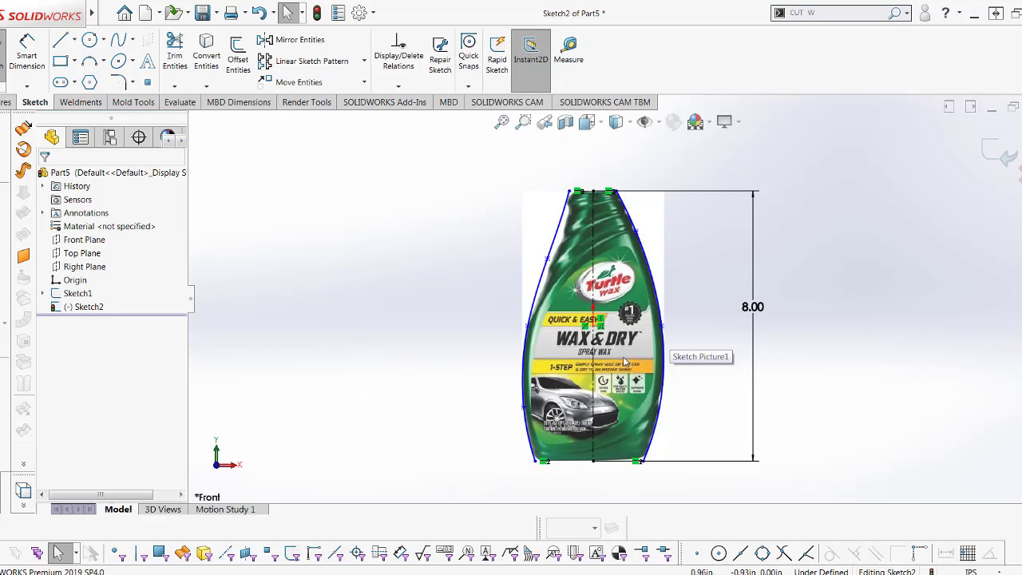
{"action": "scroll", "coordinate": [625, 361], "scroll_direction": "down", "scroll_amount": 2}
{"action": "scroll", "coordinate": [540, 151], "scroll_direction": "up", "scroll_amount": 1}
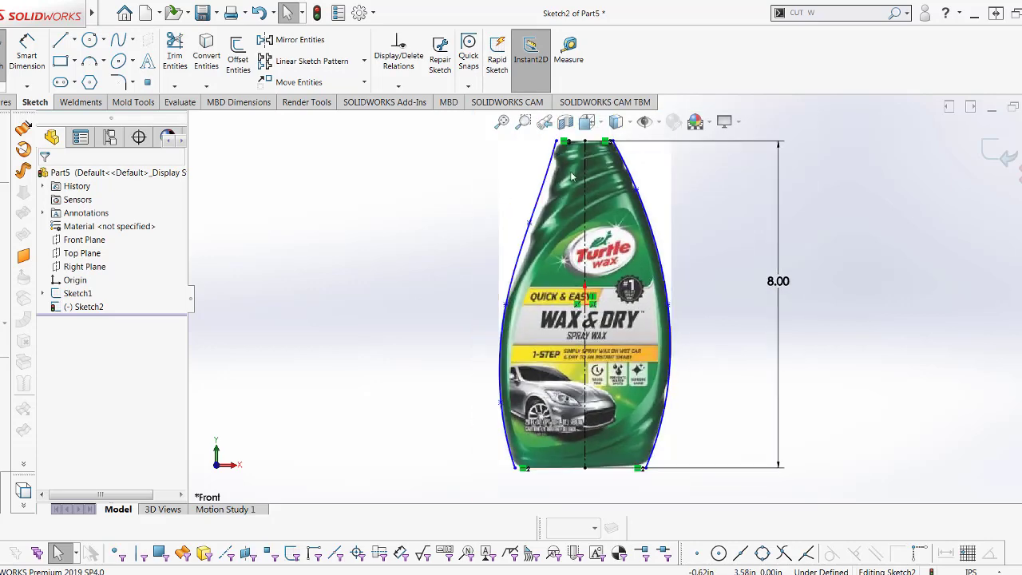
{"action": "scroll", "coordinate": [552, 179], "scroll_direction": "down", "scroll_amount": 2}
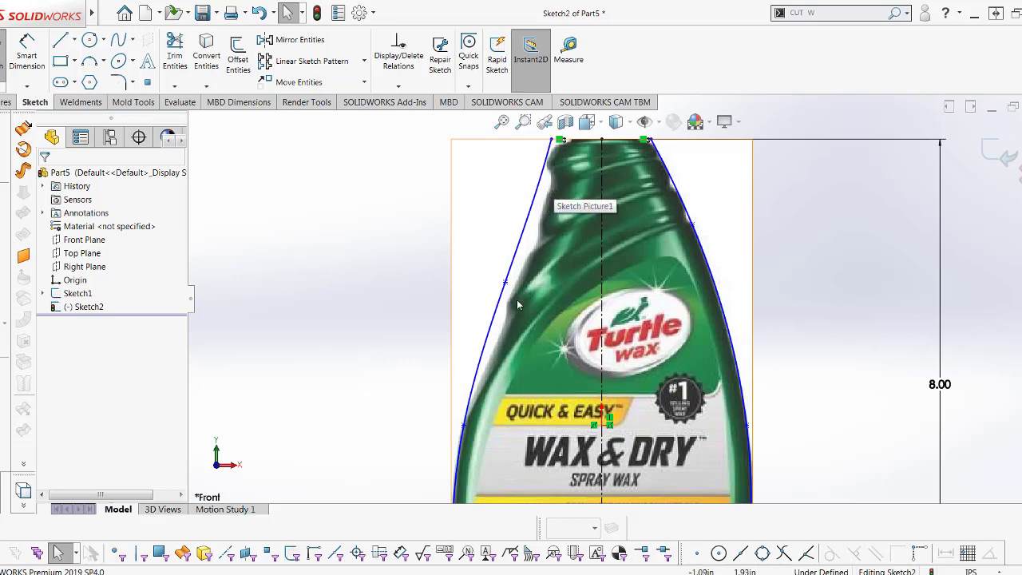
- Exit the bottle outline sketch and undo an accidental new sketch on the Top Plane
{"action": "key", "text": "z"}
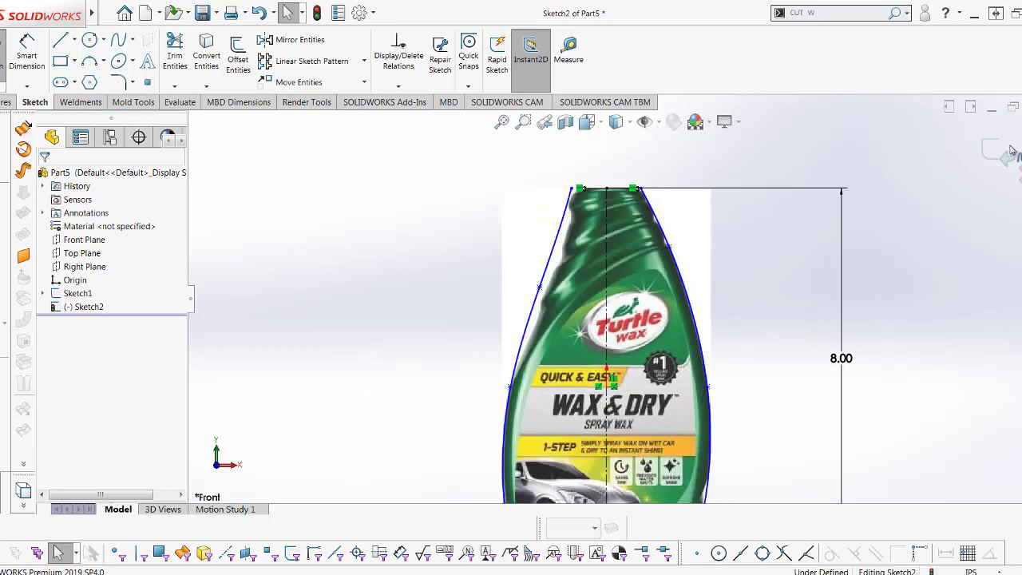
{"action": "left_click", "coordinate": [996, 154]}
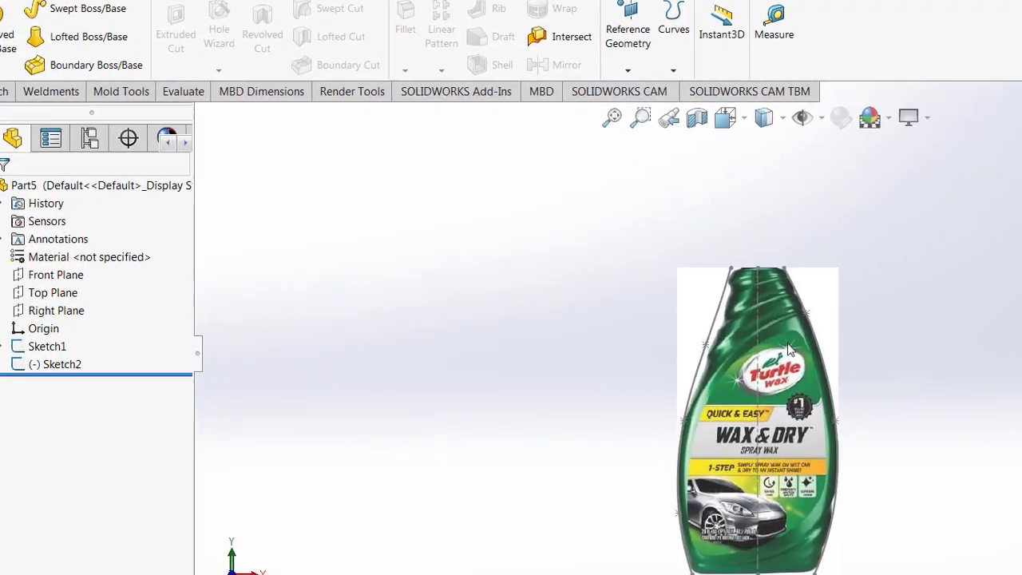
{"action": "left_click", "coordinate": [44, 303]}
{"action": "left_click", "coordinate": [46, 284]}
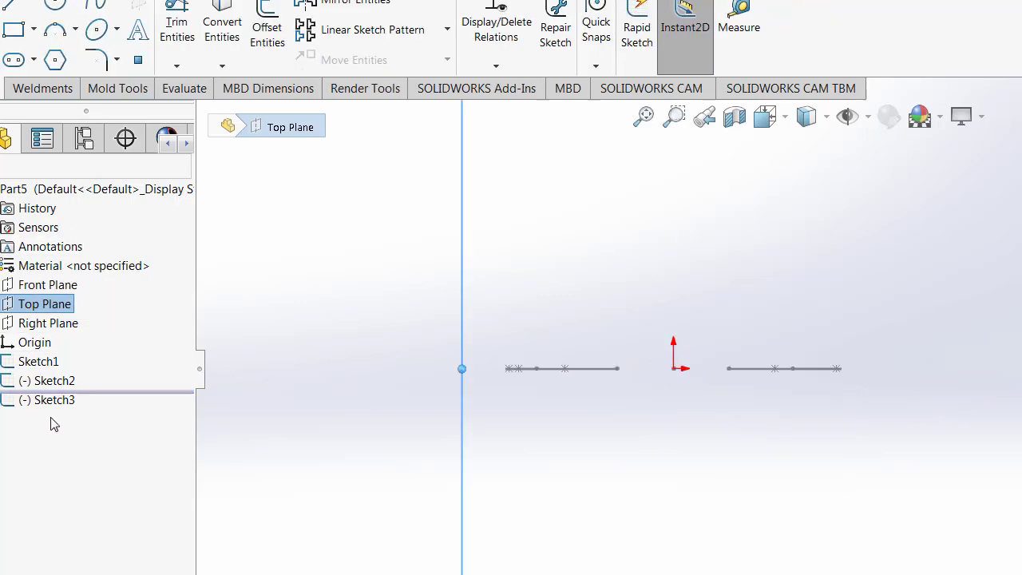
{"action": "key", "text": "ctrl+z"}
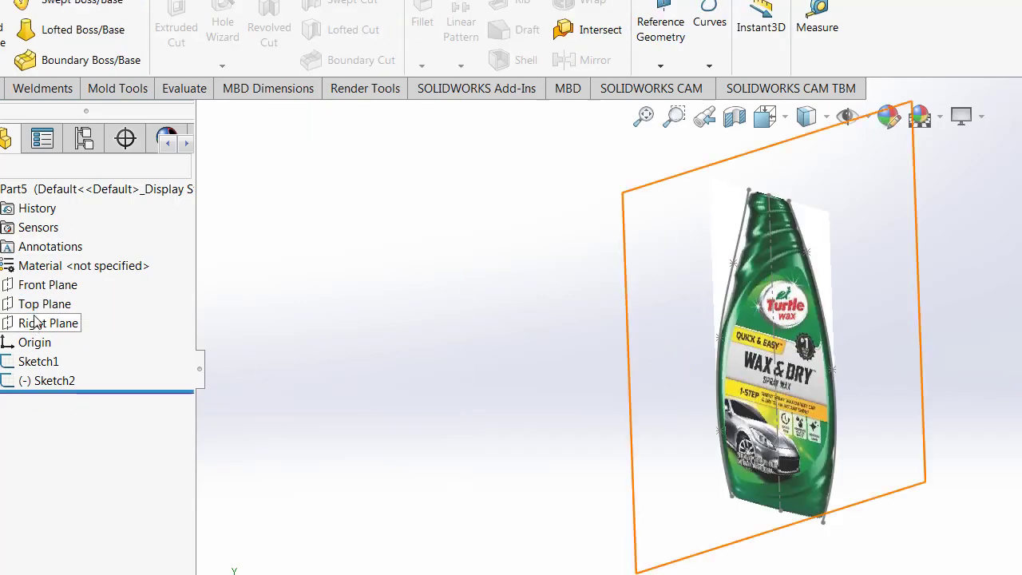
- Create Plane1 as a reference plane offset 4.00 in from the Top Plane
{"action": "left_click", "coordinate": [40, 303]}
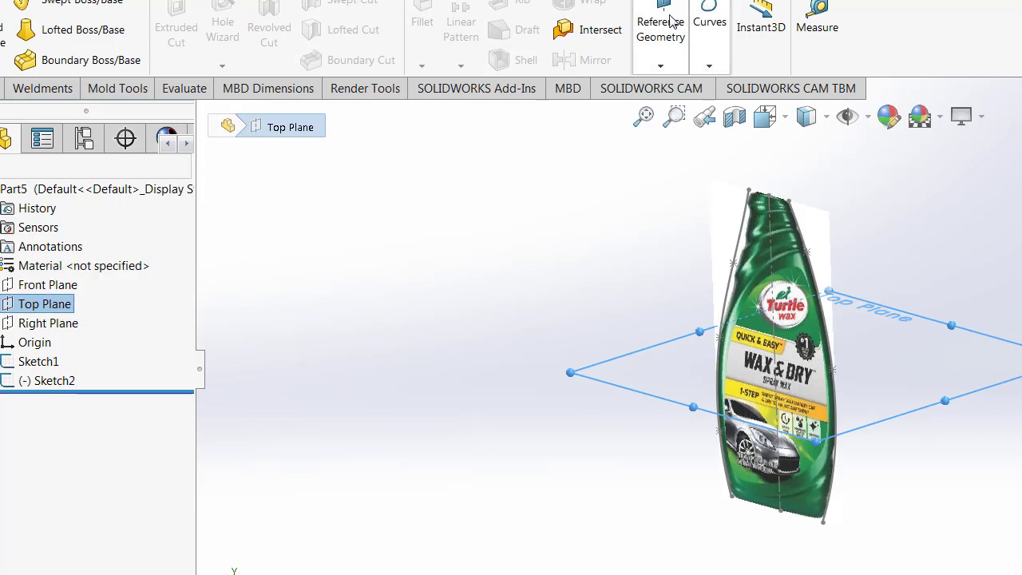
{"action": "left_click", "coordinate": [660, 65]}
{"action": "left_click", "coordinate": [671, 85]}
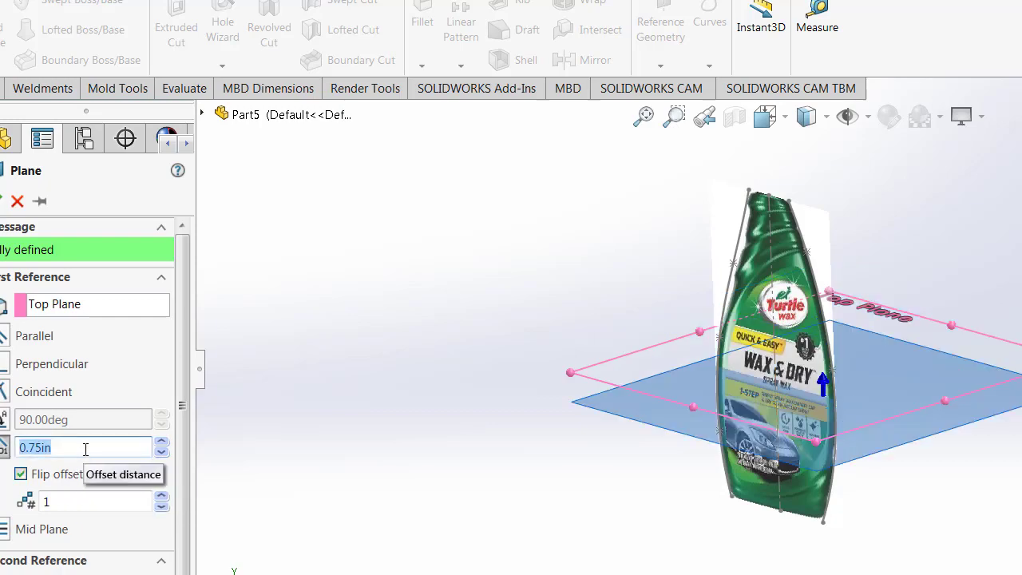
{"action": "type", "text": "4"}
{"action": "key", "text": "Return"}
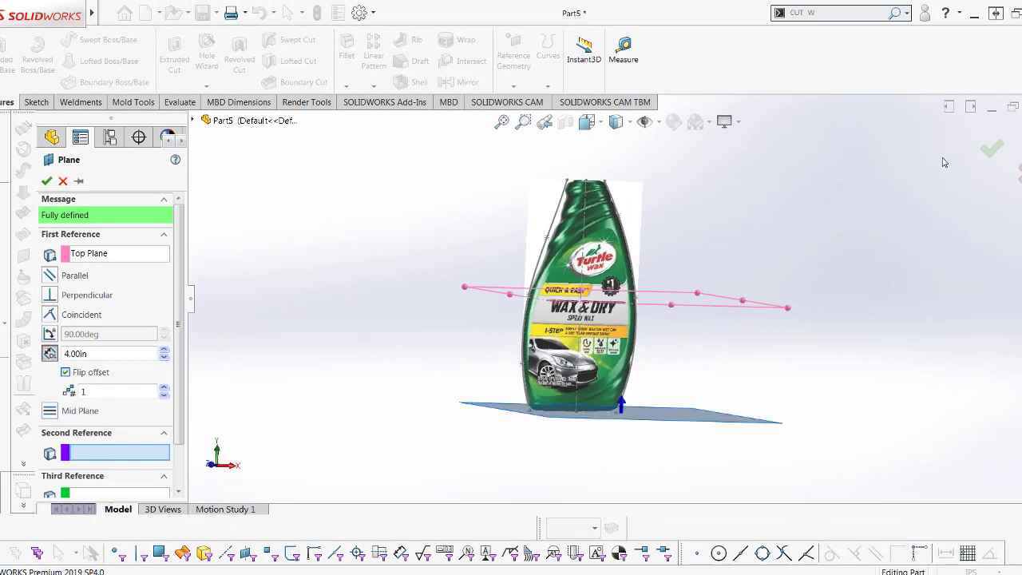
{"action": "left_click", "coordinate": [991, 149]}
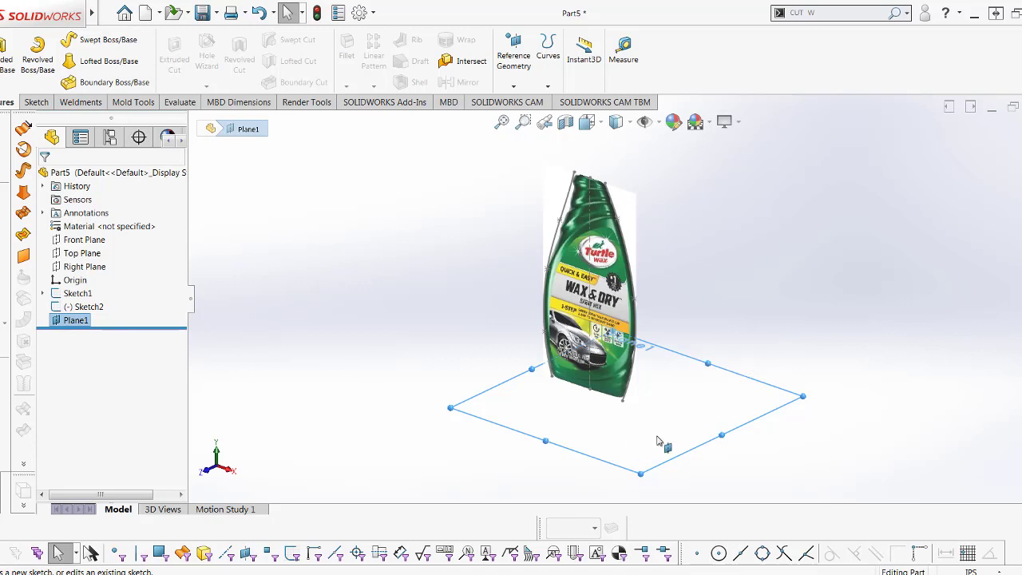
{"action": "left_click", "coordinate": [691, 421]}
- Start a sketch on Plane1 and draw a corner rectangle with construction diagonals
{"action": "left_click", "coordinate": [711, 407]}
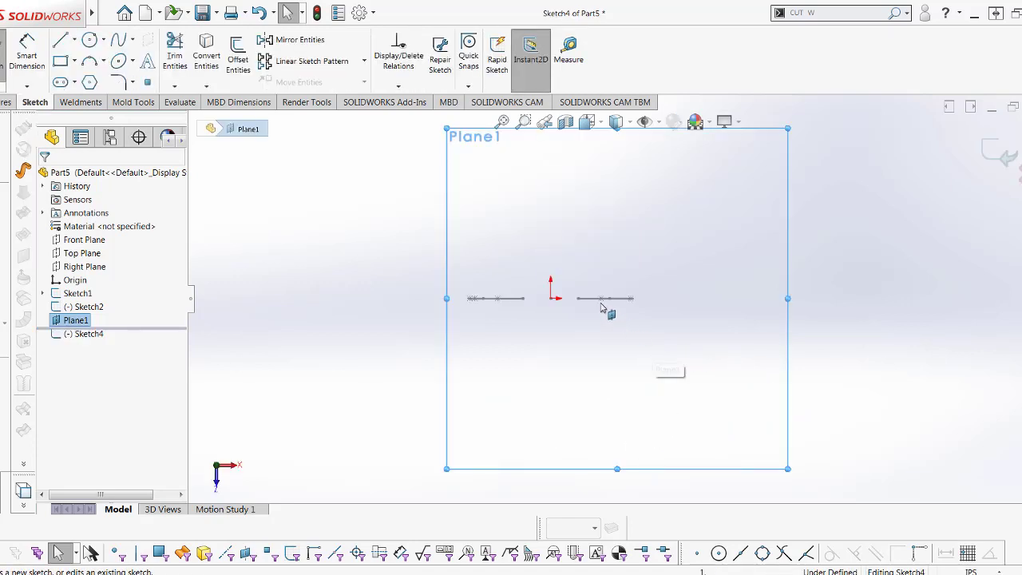
{"action": "left_click", "coordinate": [62, 63]}
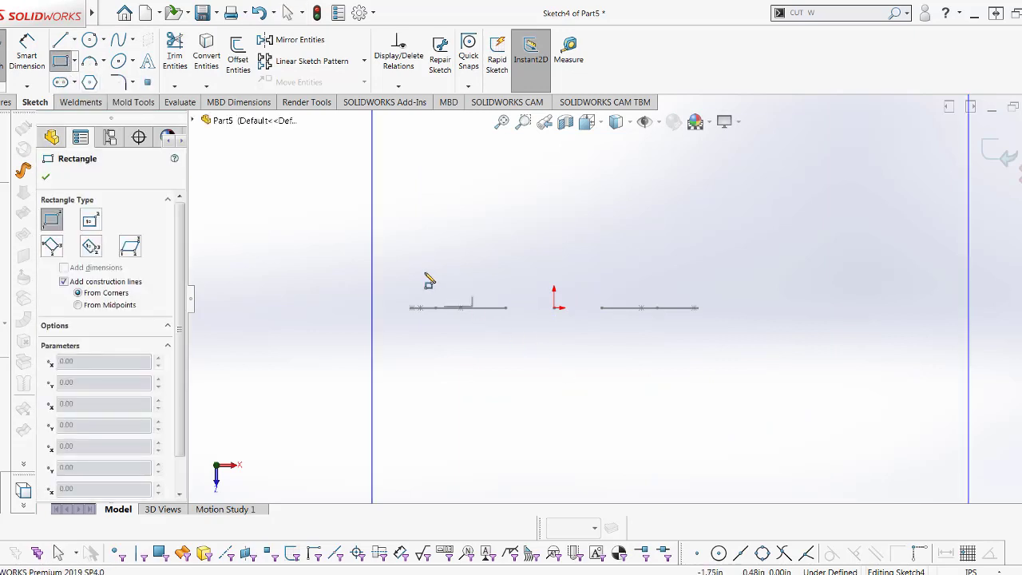
{"action": "left_click", "coordinate": [410, 265]}
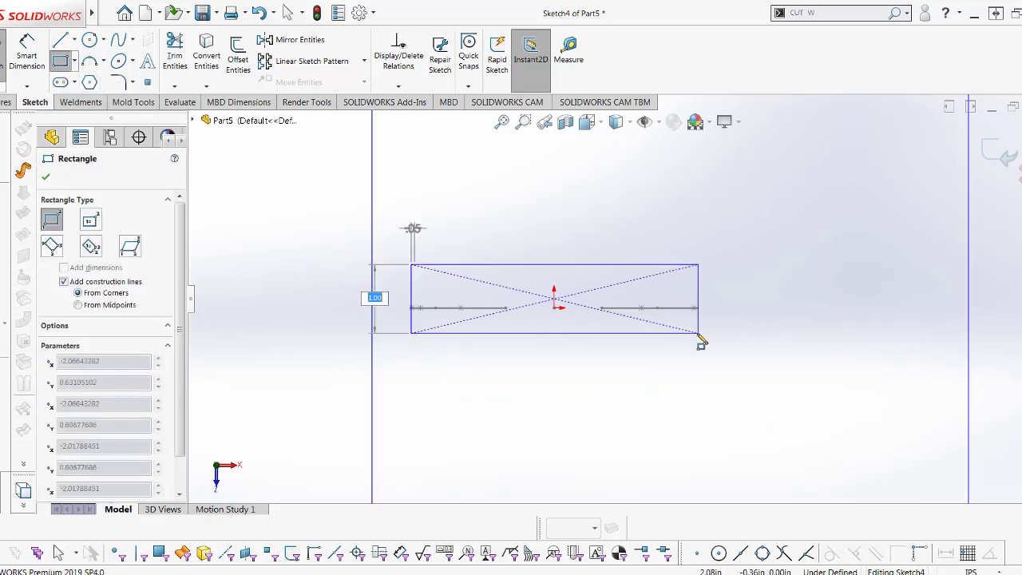
{"action": "left_click", "coordinate": [703, 346]}
{"action": "key", "text": "Escape"}
- Make the rectangle's centre point coincident with the origin
{"action": "scroll", "coordinate": [552, 322], "scroll_direction": "down", "scroll_amount": 3}
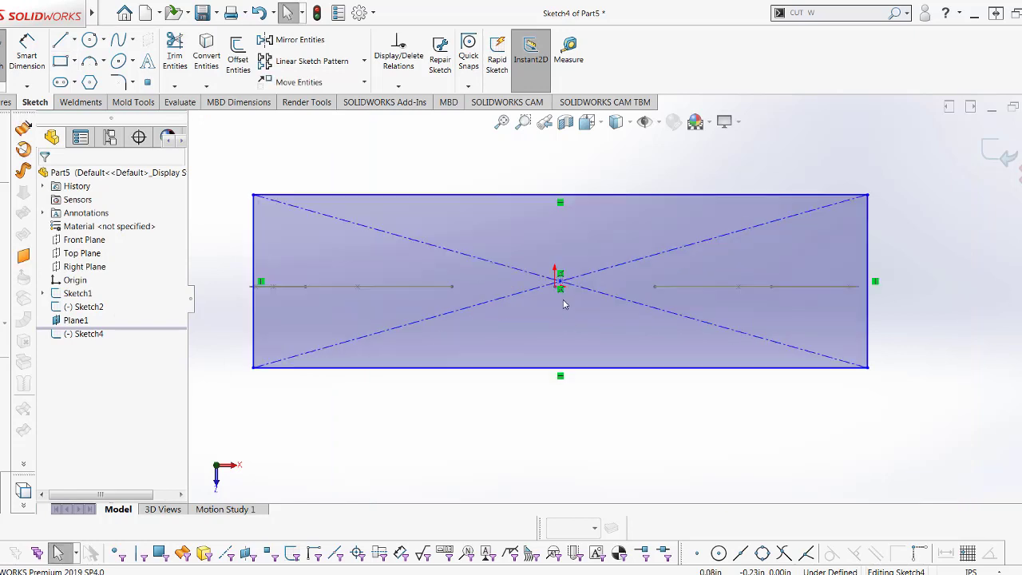
{"action": "left_click", "coordinate": [559, 287]}
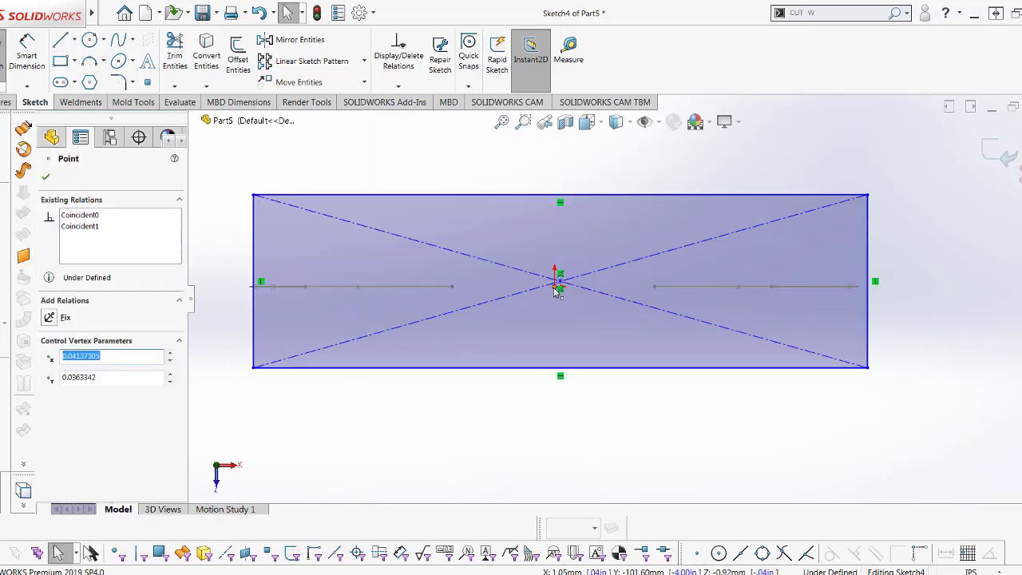
{"action": "left_click", "coordinate": [557, 283], "text": "ctrl"}
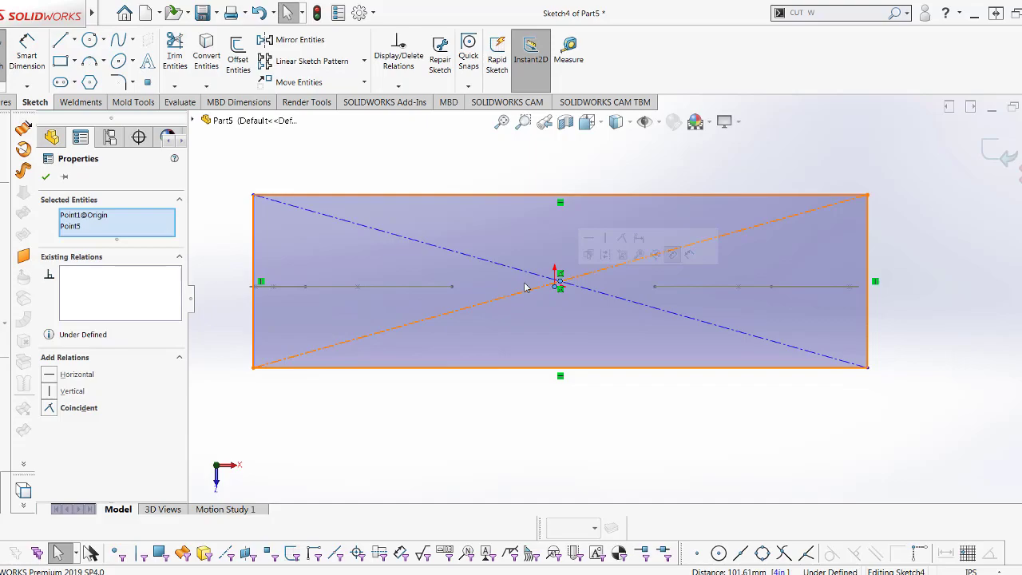
{"action": "key", "text": "Escape"}
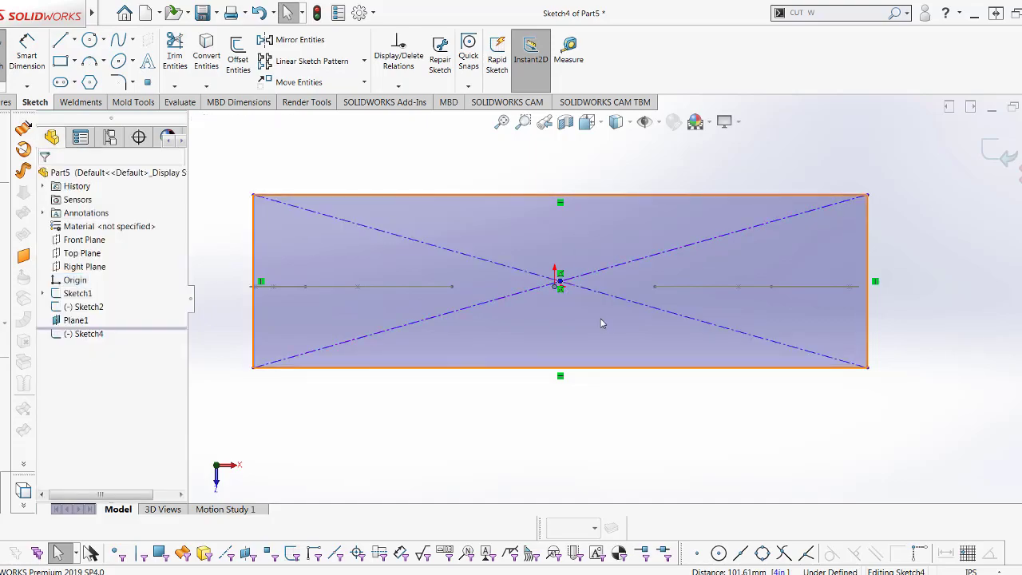
{"action": "mouse_move", "coordinate": [600, 322]}
{"action": "middle_mouse_down"}
{"action": "mouse_move", "coordinate": [605, 254]}
{"action": "mouse_move", "coordinate": [860, 355]}
{"action": "mouse_move", "coordinate": [719, 343]}
{"action": "middle_mouse_up"}
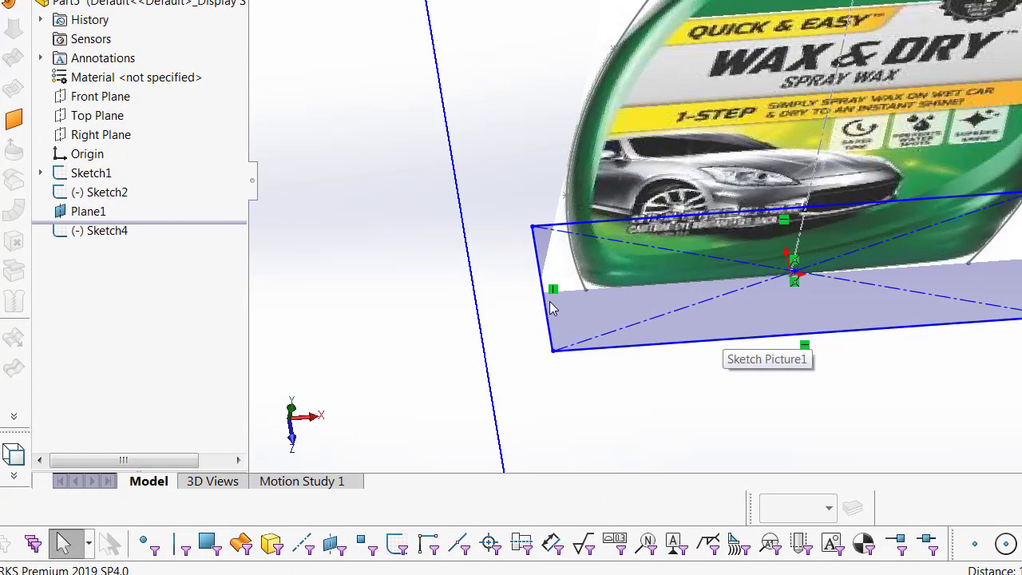
- Add a Pierce relation between the rectangle's left-edge midpoint and the bottle outline curve
{"action": "left_click", "coordinate": [544, 300]}
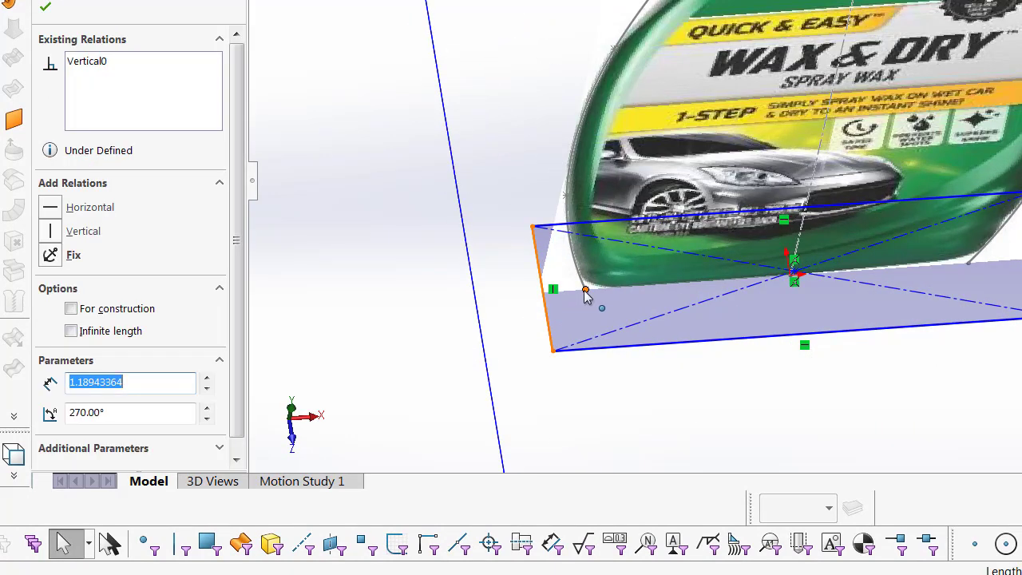
{"action": "left_click", "coordinate": [585, 294]}
{"action": "left_click", "coordinate": [543, 289]}
{"action": "left_click", "coordinate": [588, 292], "text": "ctrl"}
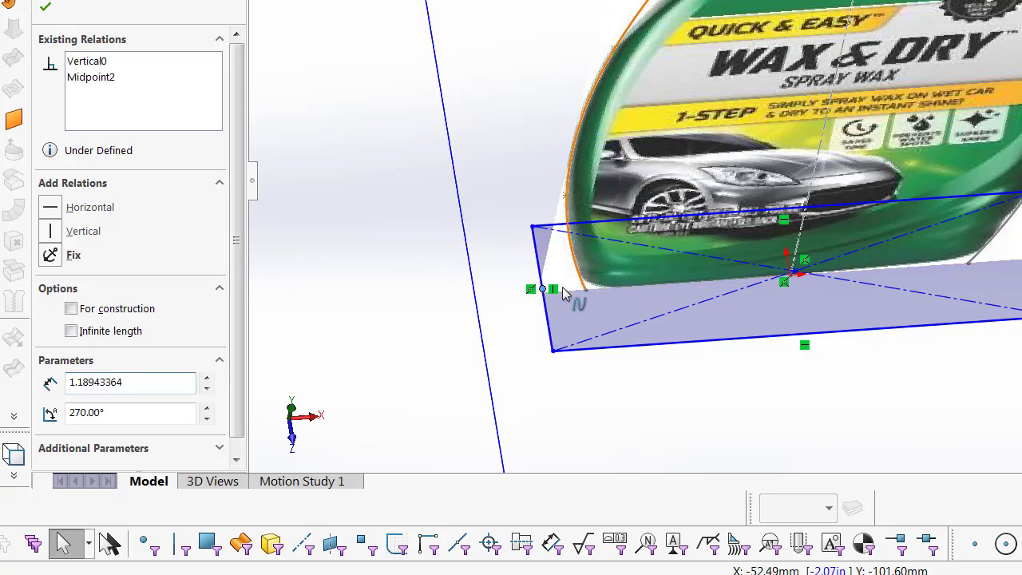
{"action": "left_click", "coordinate": [50, 337]}
{"action": "key", "text": "Escape"}
{"action": "scroll", "coordinate": [998, 272], "scroll_direction": "down", "scroll_amount": 2}
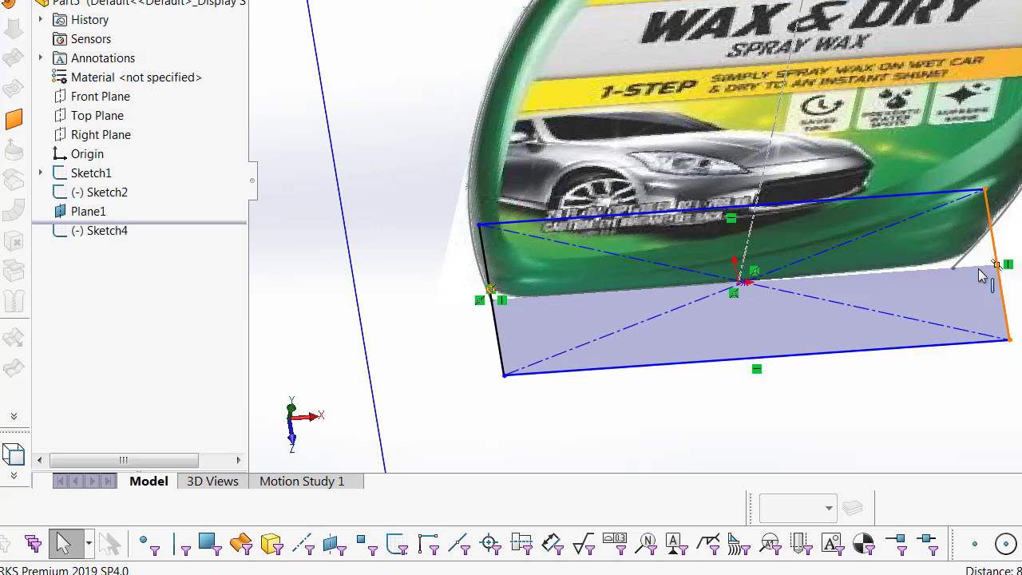
- Pierce the rectangle's right-edge midpoint onto the right outline curve
{"action": "left_click", "coordinate": [982, 275]}
{"action": "left_click", "coordinate": [960, 267], "text": "ctrl"}
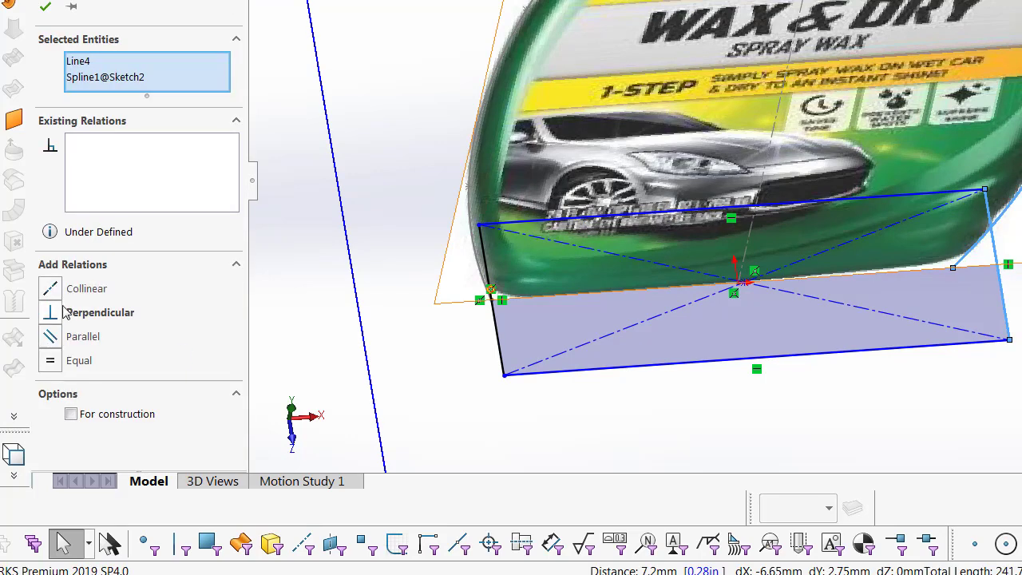
{"action": "left_click", "coordinate": [554, 421]}
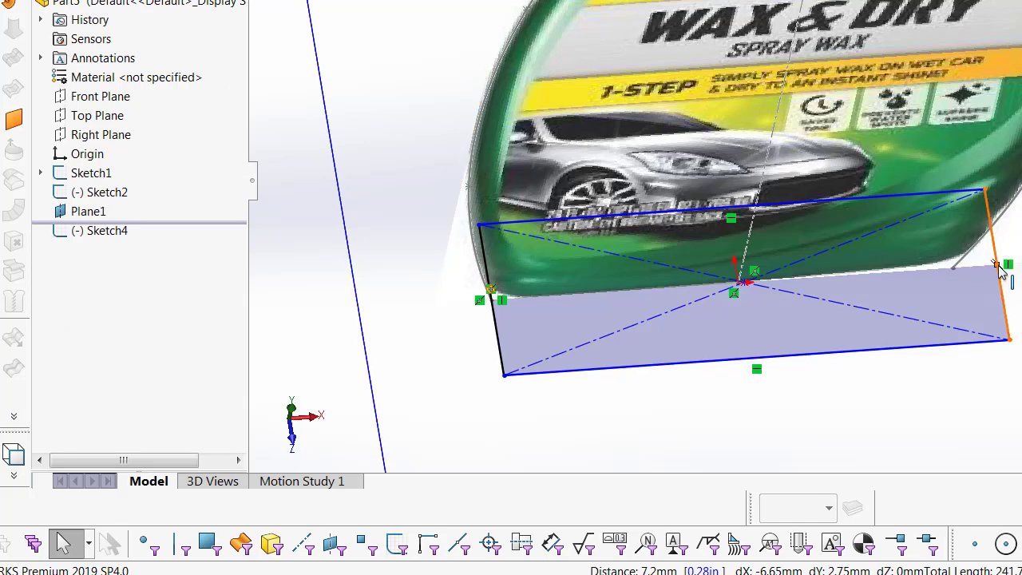
{"action": "left_click", "coordinate": [996, 264]}
{"action": "left_click", "coordinate": [969, 266], "text": "ctrl"}
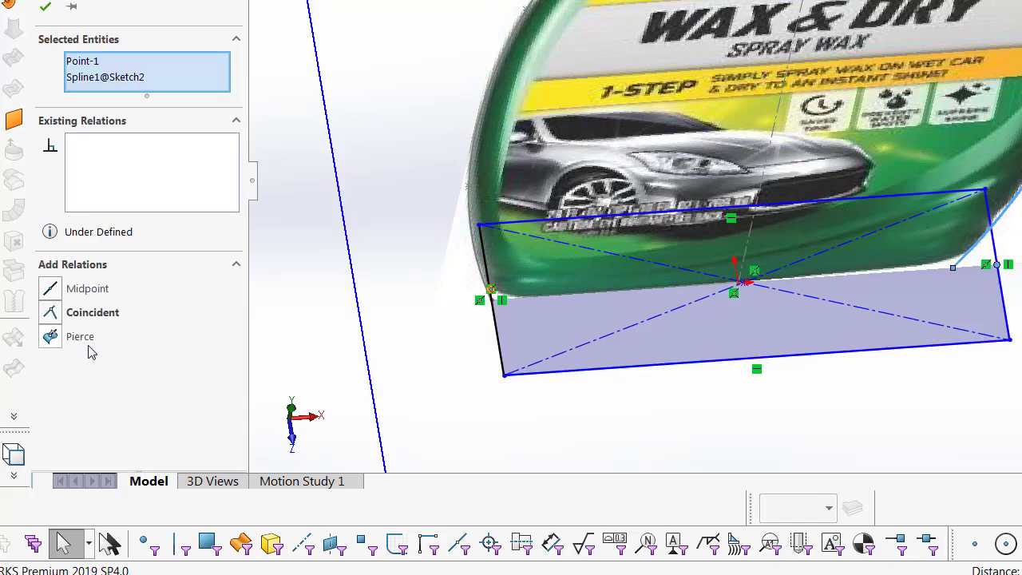
{"action": "left_click", "coordinate": [51, 337]}
{"action": "mouse_move", "coordinate": [718, 200]}
{"action": "middle_mouse_down"}
{"action": "mouse_move", "coordinate": [775, 110]}
{"action": "mouse_move", "coordinate": [947, 296]}
{"action": "middle_mouse_up"}
{"action": "scroll", "coordinate": [942, 300], "scroll_direction": "down", "scroll_amount": 2}
{"action": "scroll", "coordinate": [953, 285], "scroll_direction": "down", "scroll_amount": 2}
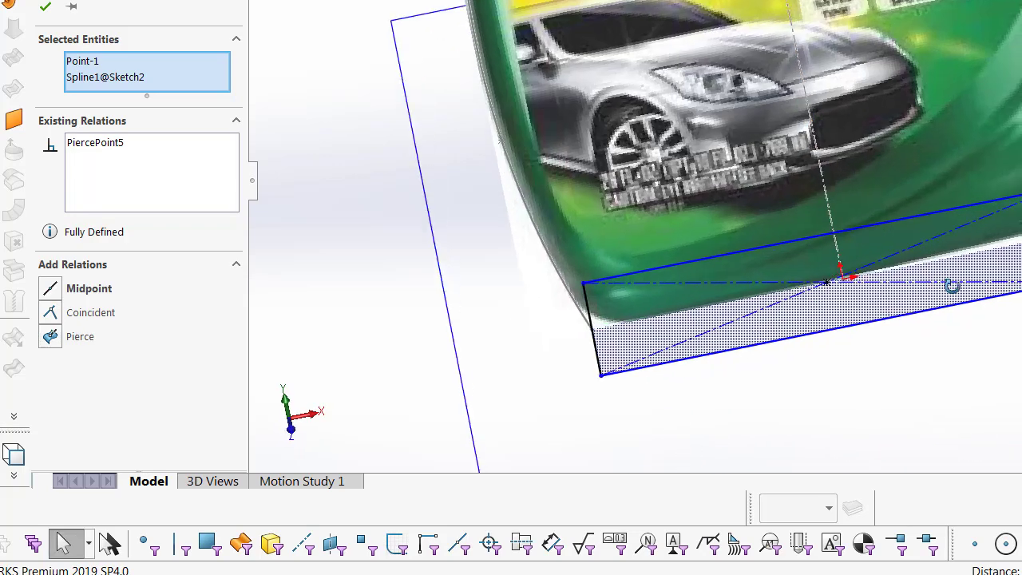
{"action": "scroll", "coordinate": [954, 286], "scroll_direction": "down", "scroll_amount": 2}
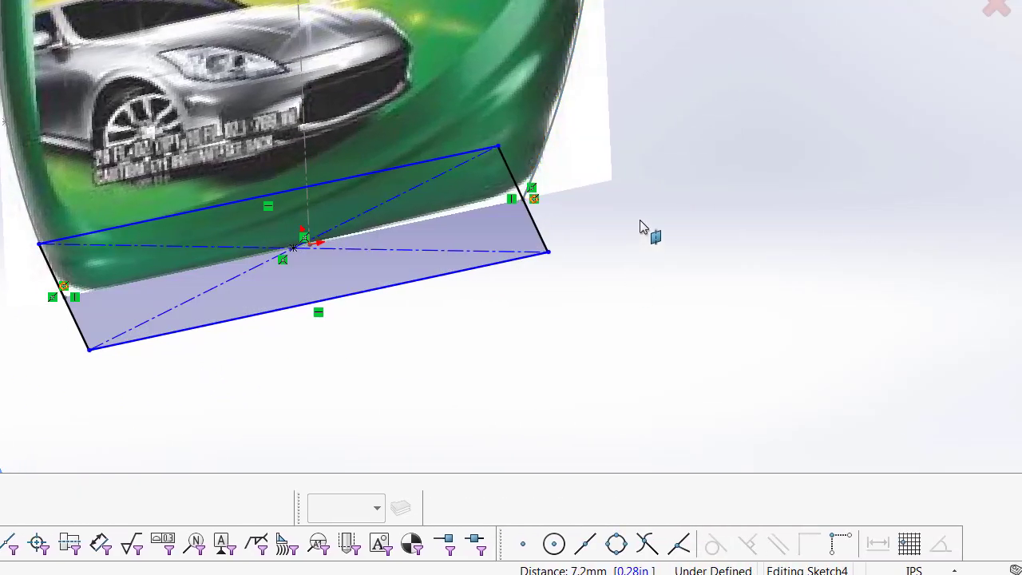
- Dimension the rectangle's right edge to 1.5 in and exit Sketch4
{"action": "right_click_drag", "start_coordinate": [623, 273], "coordinate": [641, 171]}
{"action": "left_click", "coordinate": [536, 228]}
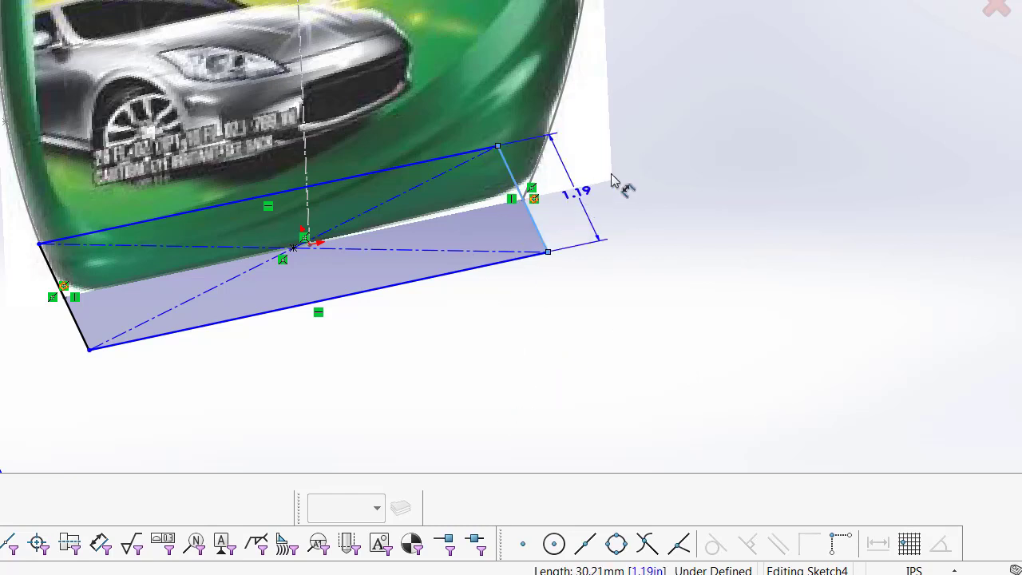
{"action": "left_click", "coordinate": [603, 182]}
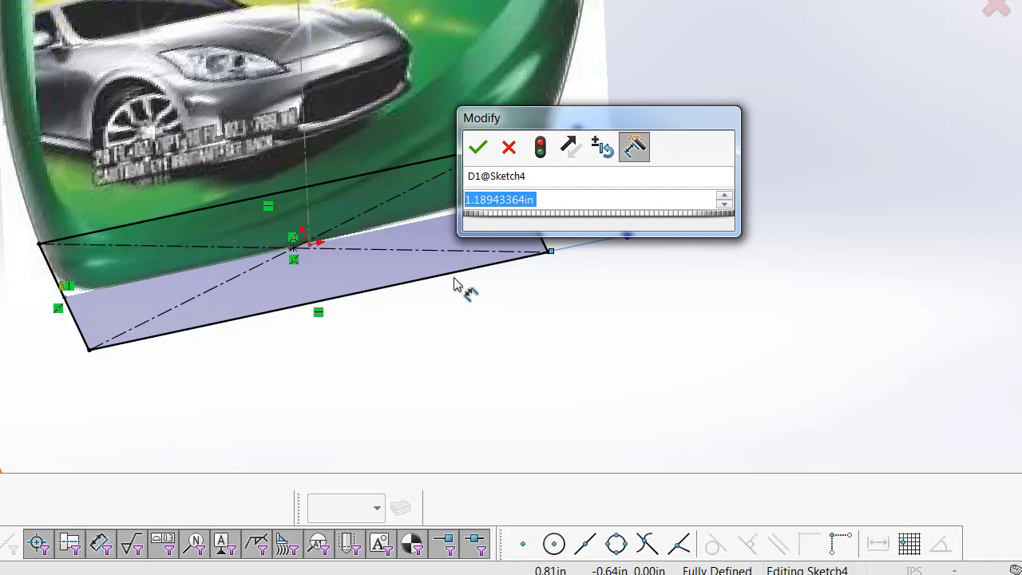
{"action": "type", "text": "1.5"}
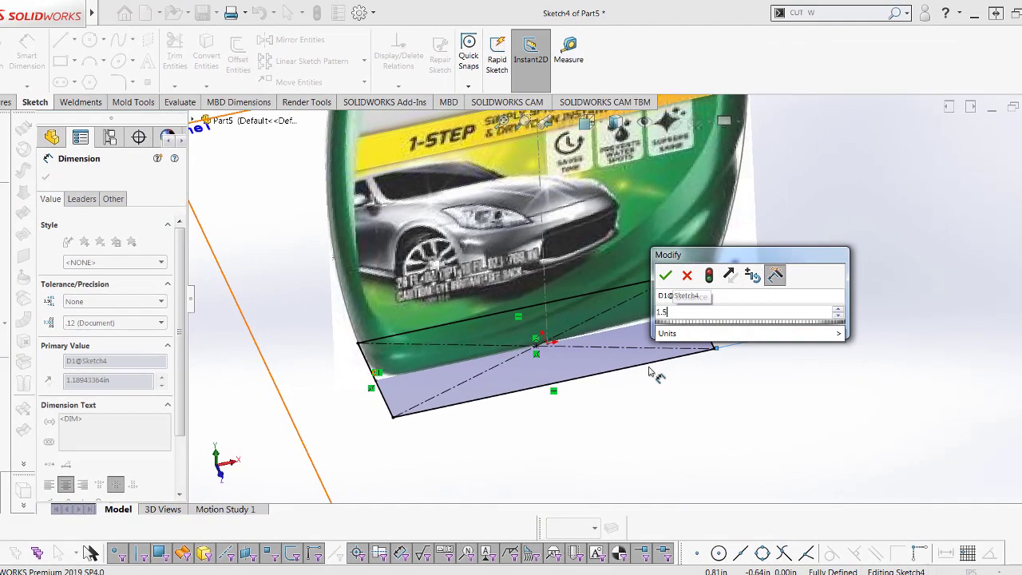
{"action": "key", "text": "Return"}
{"action": "scroll", "coordinate": [622, 375], "scroll_direction": "up", "scroll_amount": 2}
{"action": "scroll", "coordinate": [625, 375], "scroll_direction": "up", "scroll_amount": 2}
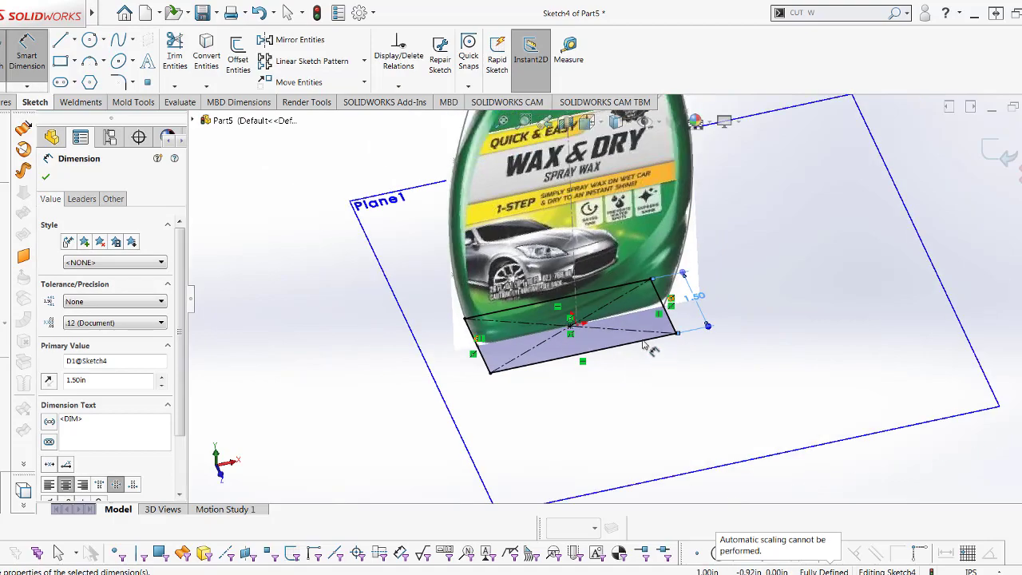
{"action": "scroll", "coordinate": [655, 352], "scroll_direction": "down", "scroll_amount": 3}
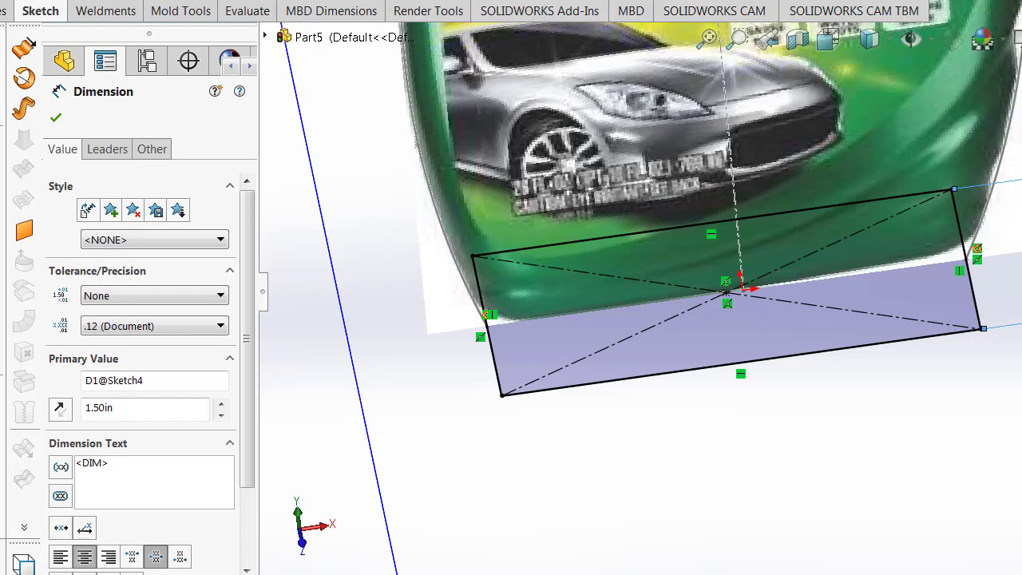
{"action": "key", "text": "Escape"}
{"action": "mouse_move", "coordinate": [833, 452]}
{"action": "middle_mouse_down"}
{"action": "mouse_move", "coordinate": [692, 125]}
{"action": "mouse_move", "coordinate": [917, 435]}
{"action": "middle_mouse_up"}
{"action": "scroll", "coordinate": [917, 436], "scroll_direction": "down", "scroll_amount": 5}
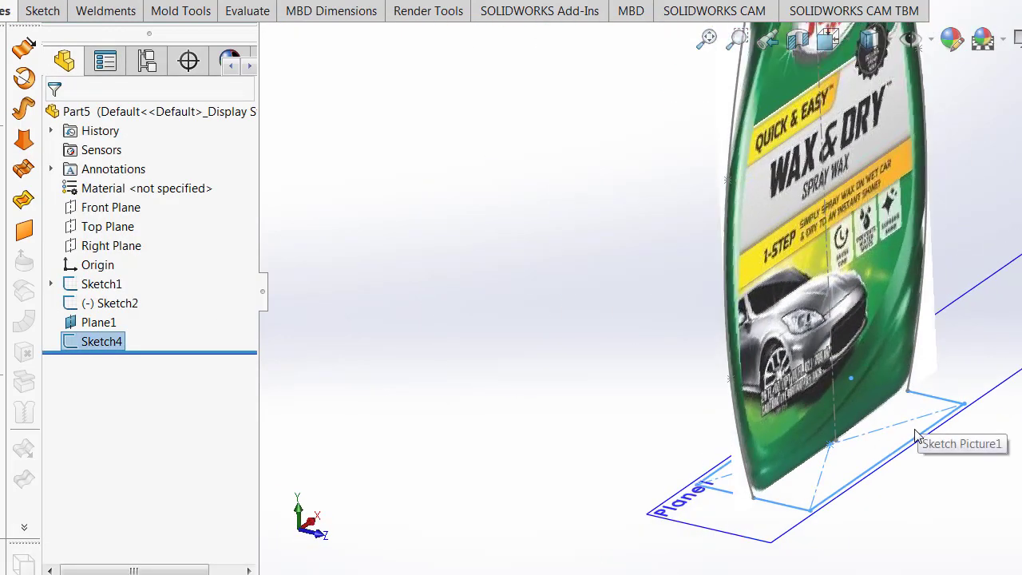
- Reopen Sketch4 on Plane1 for editing
{"action": "key", "text": "Left"}
{"action": "key", "text": "Left"}
{"action": "left_click", "coordinate": [914, 431]}
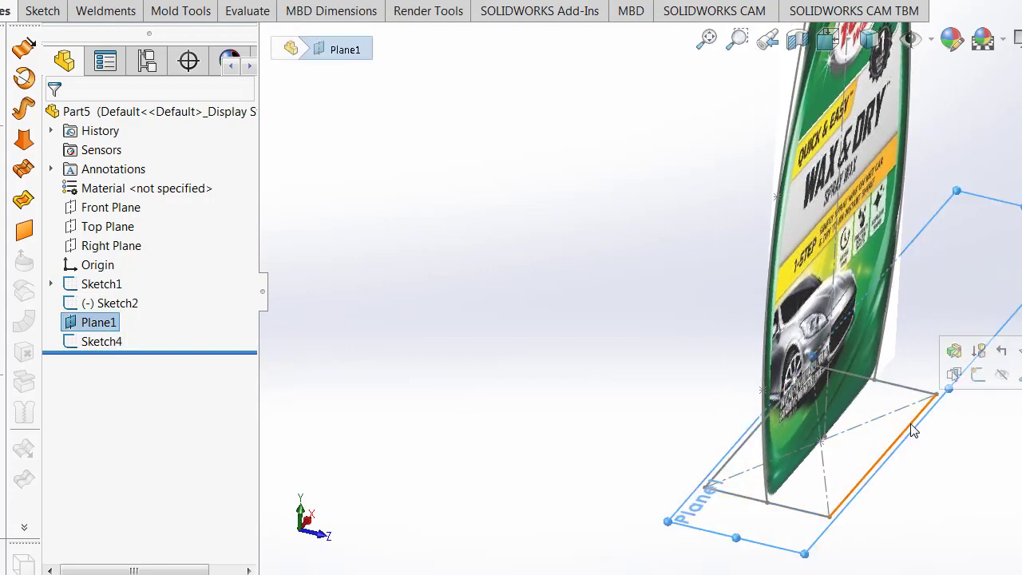
{"action": "left_click", "coordinate": [915, 431]}
{"action": "left_click", "coordinate": [954, 351]}
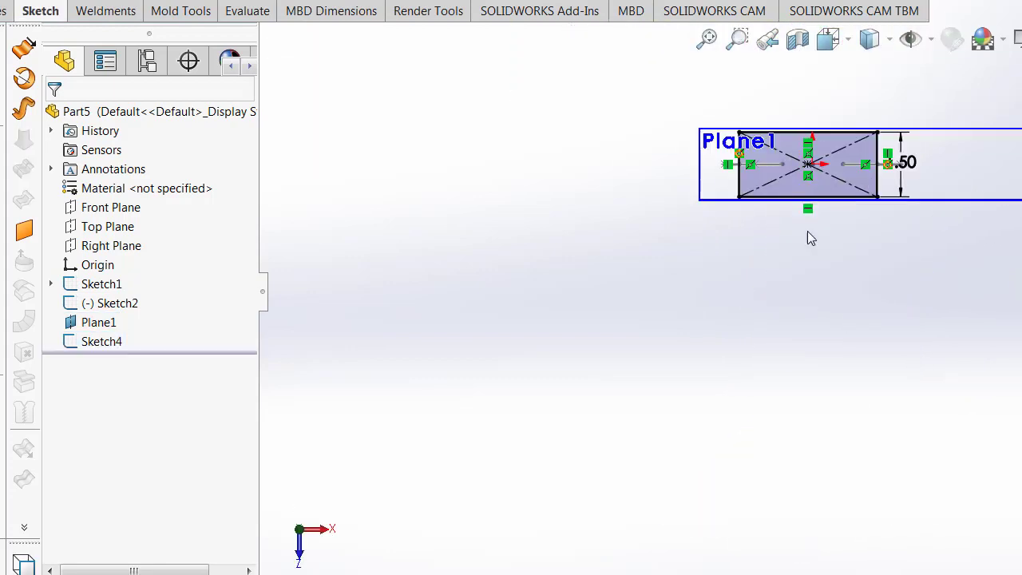
- Make the rectangle's centre point horizontal with the origin and close Sketch4
{"action": "scroll", "coordinate": [807, 237], "scroll_direction": "down", "scroll_amount": 3}
{"action": "scroll", "coordinate": [847, 240], "scroll_direction": "down", "scroll_amount": 2}
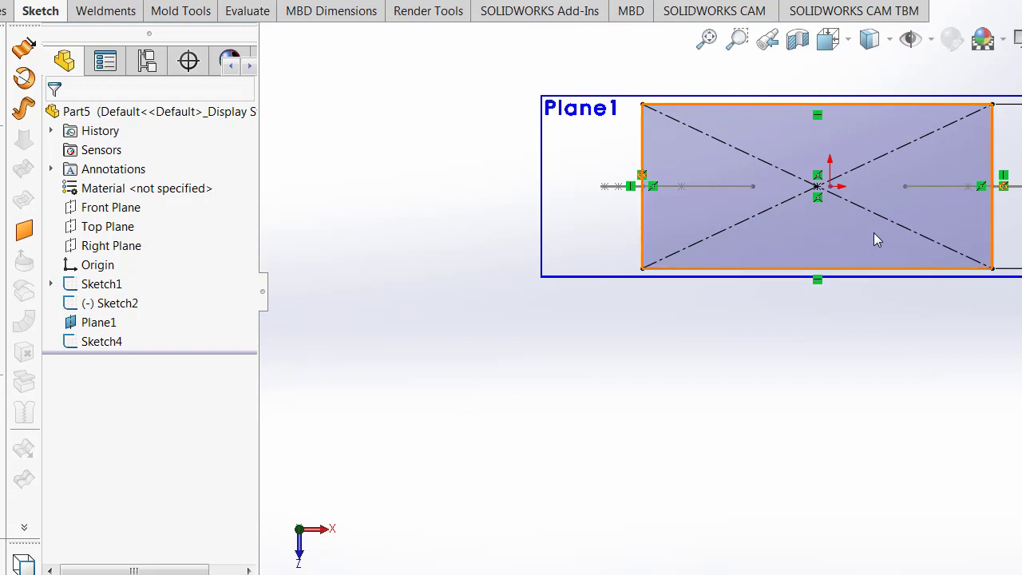
{"action": "left_click", "coordinate": [819, 193], "text": "ctrl"}
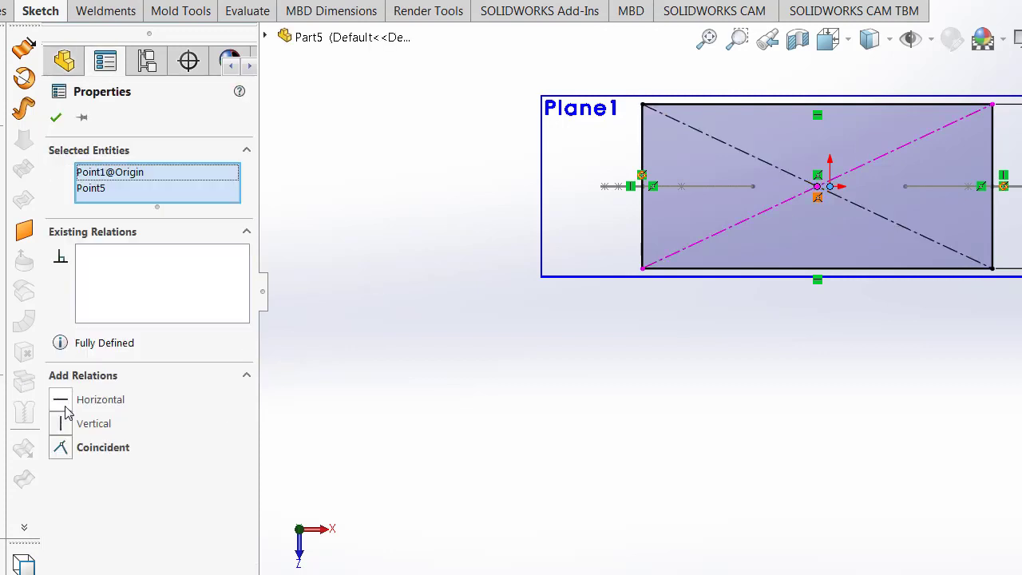
{"action": "left_click", "coordinate": [65, 406]}
{"action": "scroll", "coordinate": [852, 191], "scroll_direction": "down", "scroll_amount": 3}
{"action": "key", "text": "Escape"}
{"action": "scroll", "coordinate": [825, 293], "scroll_direction": "up", "scroll_amount": 1}
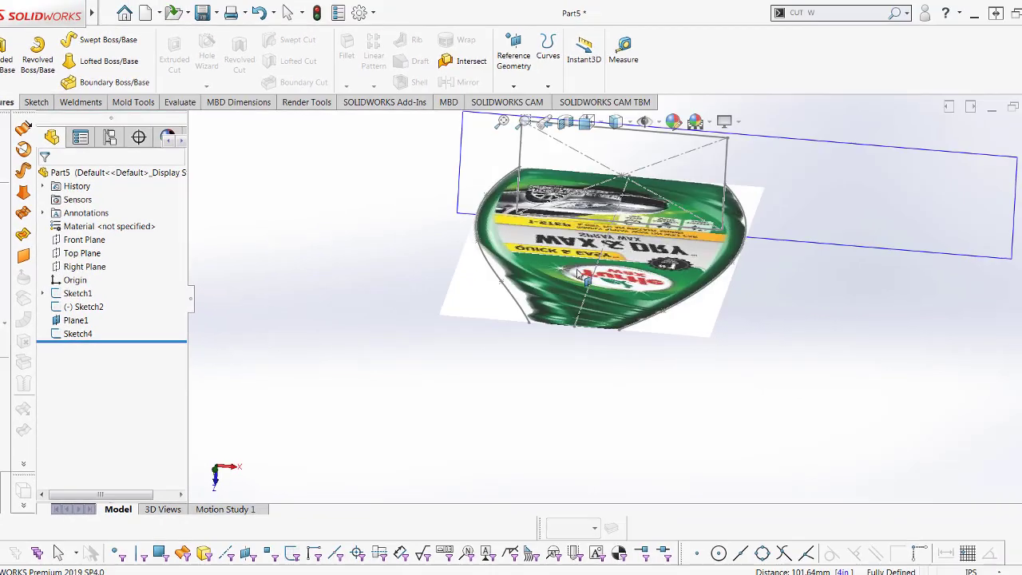
{"action": "key", "text": "space"}
- Start a sketch on Top Plane and draw a corner rectangle across the bottle
{"action": "left_click", "coordinate": [529, 354]}
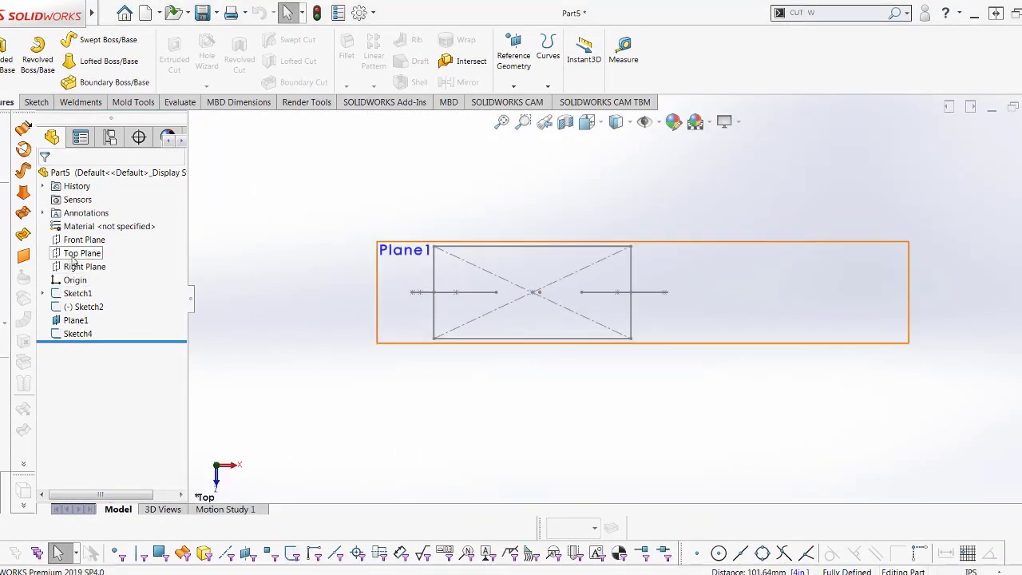
{"action": "key", "text": "space"}
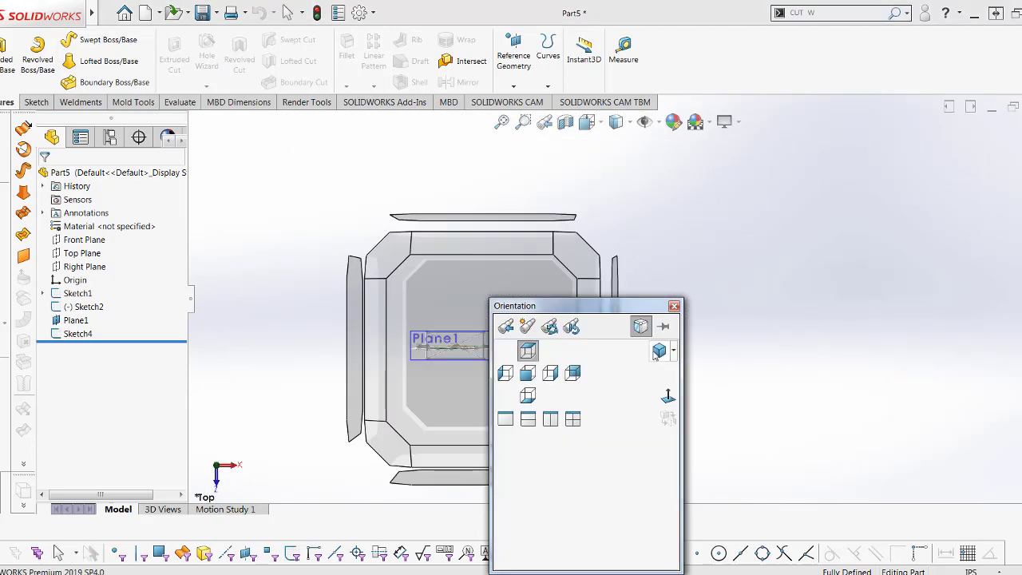
{"action": "left_click", "coordinate": [658, 350]}
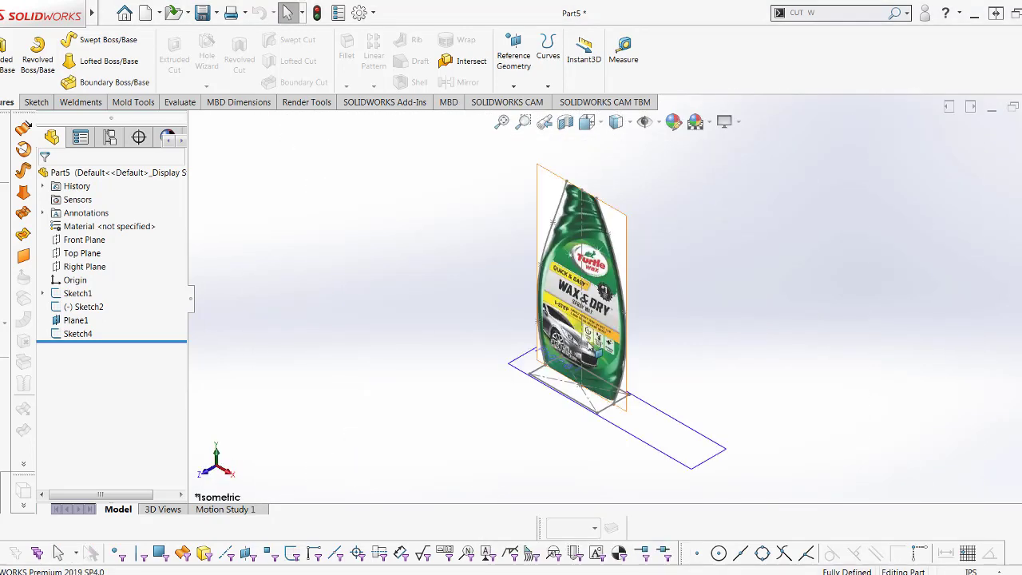
{"action": "left_click", "coordinate": [82, 254]}
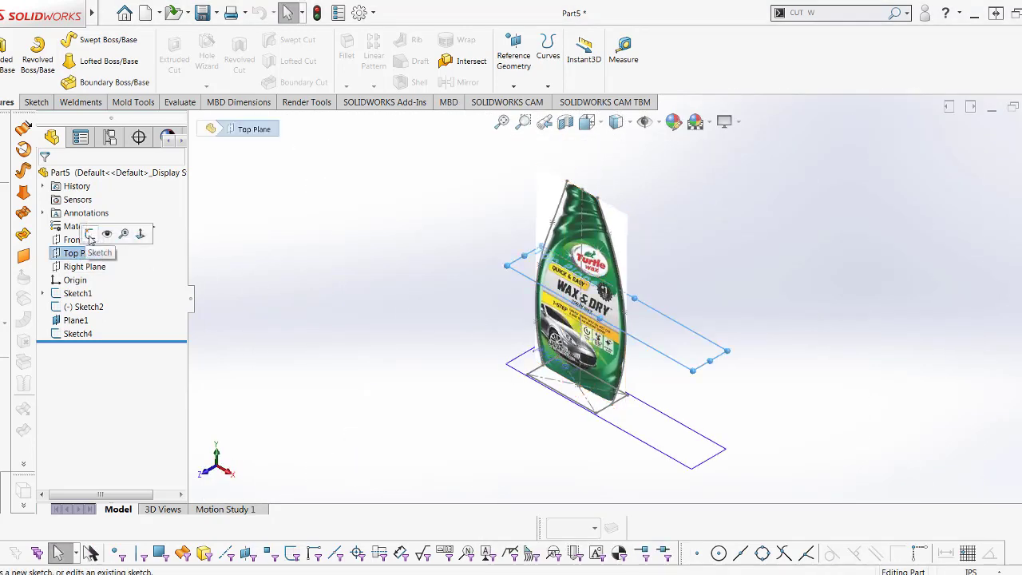
{"action": "left_click", "coordinate": [101, 237]}
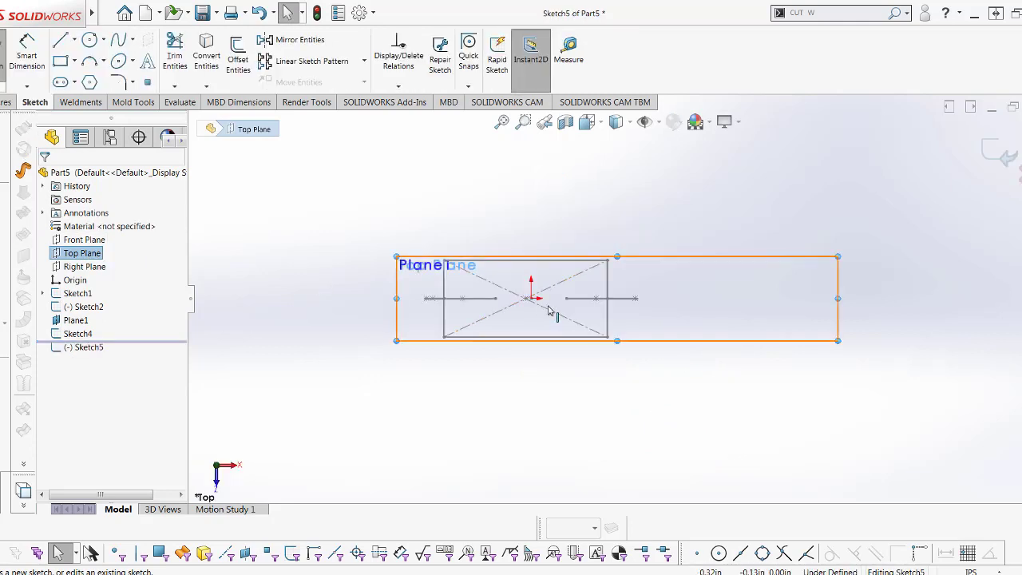
{"action": "left_click", "coordinate": [62, 63]}
{"action": "scroll", "coordinate": [527, 308], "scroll_direction": "down", "scroll_amount": 3}
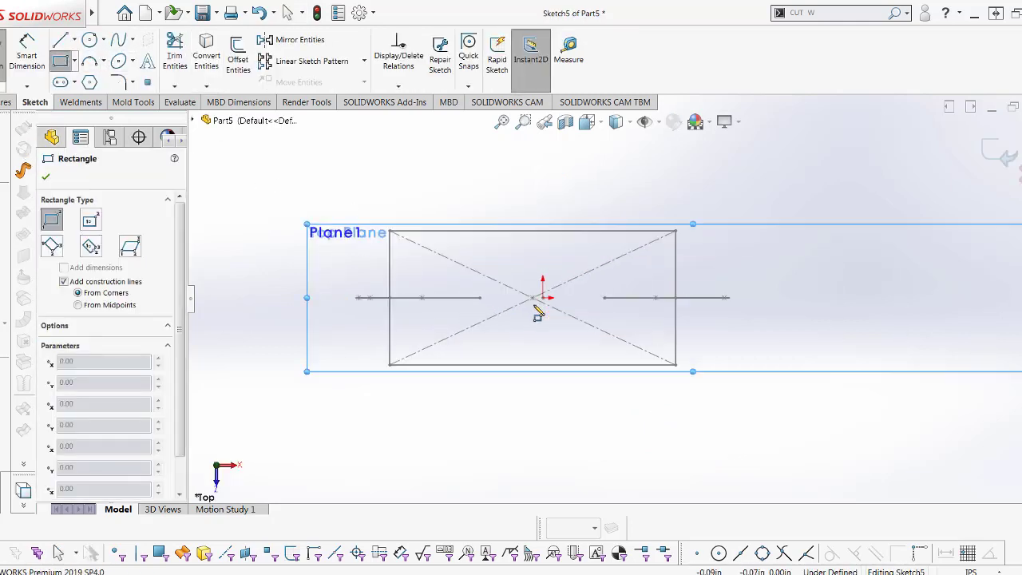
{"action": "left_click", "coordinate": [352, 231]}
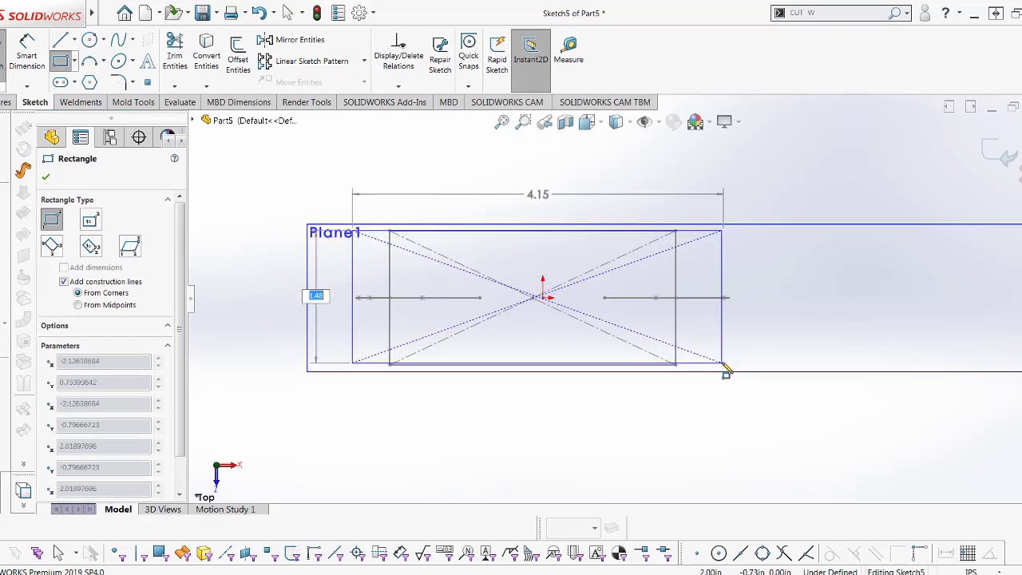
{"action": "left_click", "coordinate": [722, 363]}
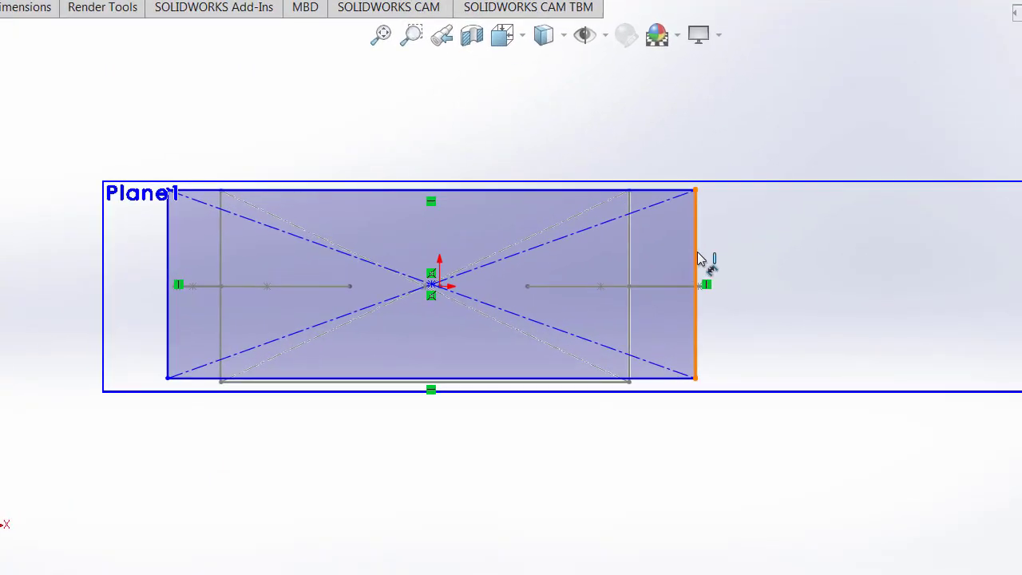
- Dimension the rectangle's right edge to 1.25 in
{"action": "left_click", "coordinate": [722, 280]}
{"action": "left_click", "coordinate": [803, 338]}
{"action": "type", "text": "1."}
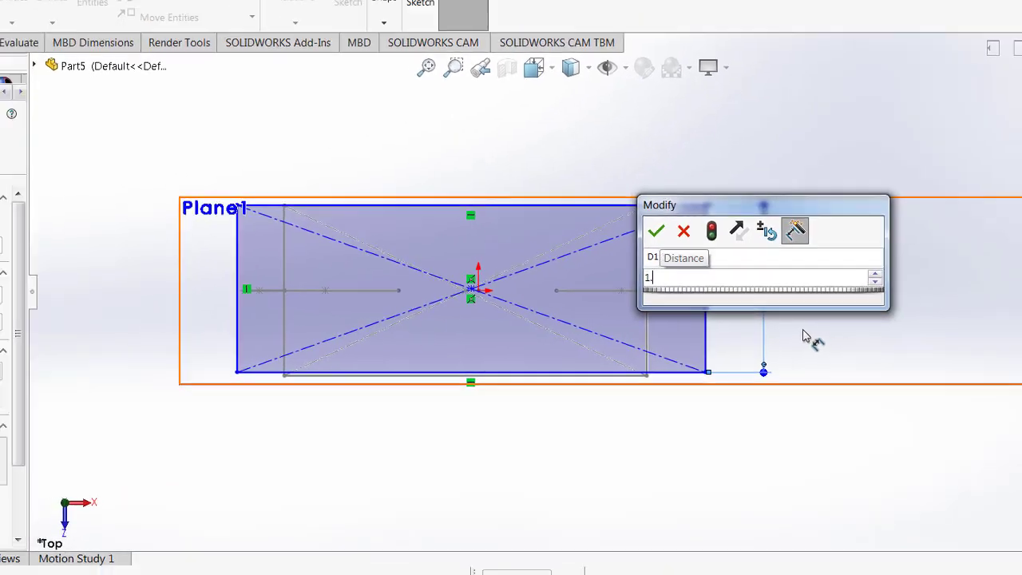
{"action": "type", "text": "25"}
{"action": "key", "text": "Return"}
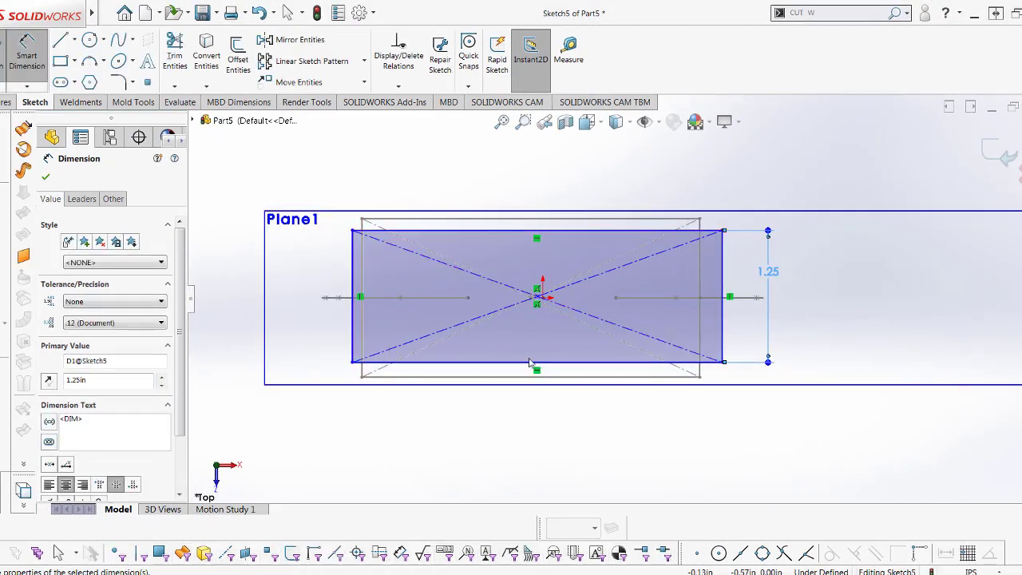
{"action": "middle_click_drag", "start_coordinate": [529, 363], "coordinate": [716, 343]}
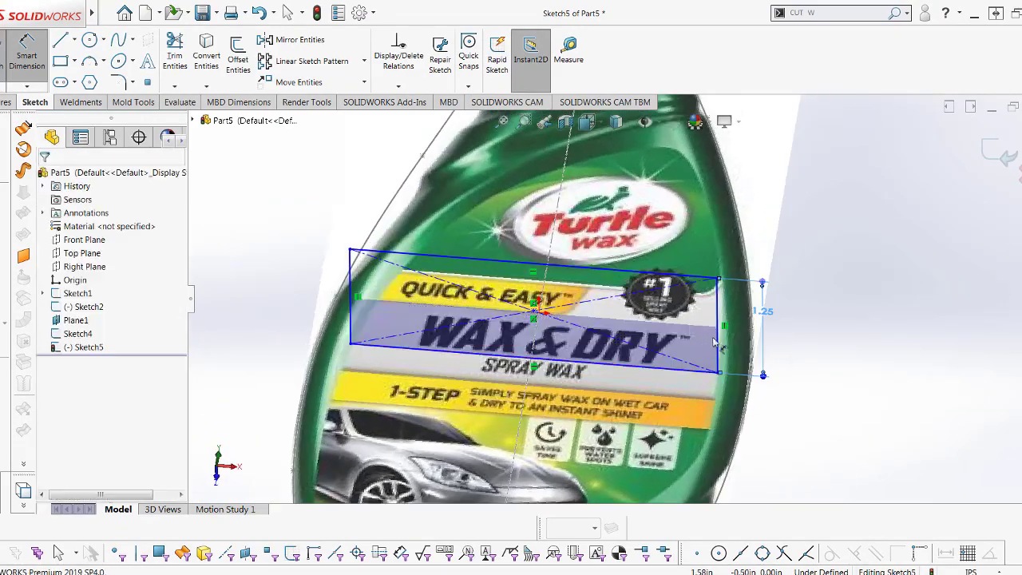
- Pierce the right edge's midpoint onto the bottle outline spline
{"action": "key", "text": "Escape"}
{"action": "left_click", "coordinate": [719, 326]}
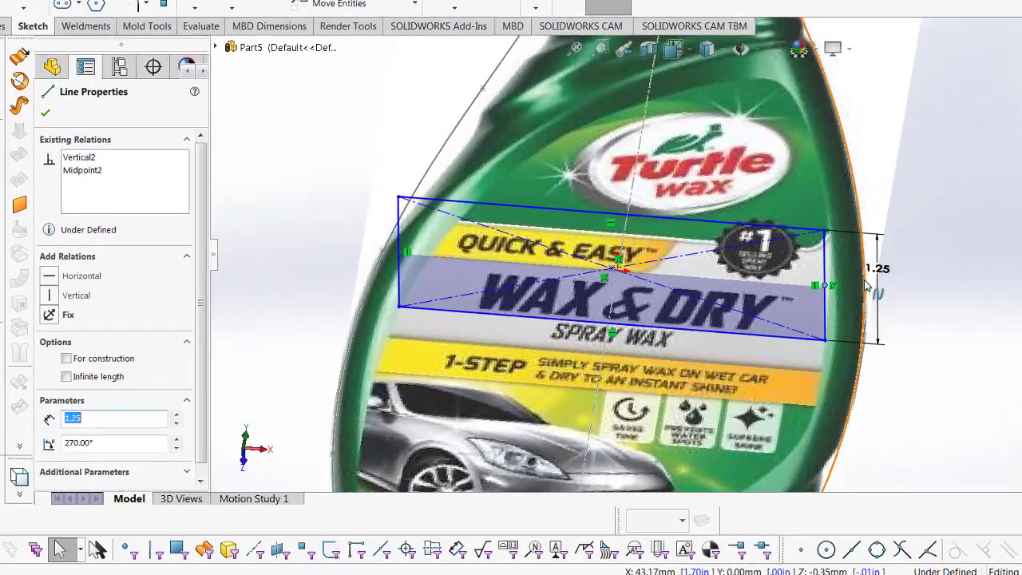
{"action": "left_click", "coordinate": [50, 337]}
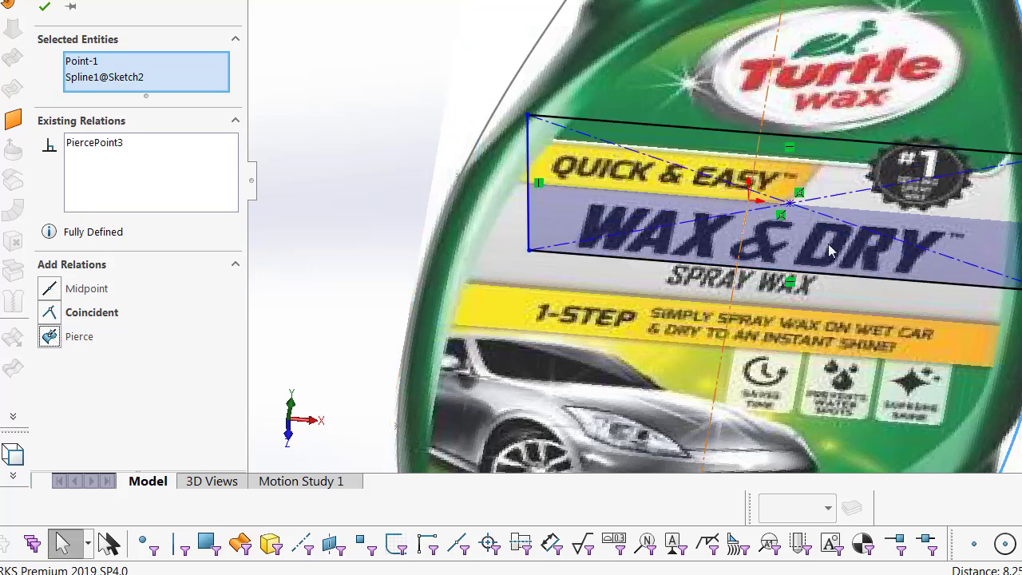
{"action": "key", "text": "Escape"}
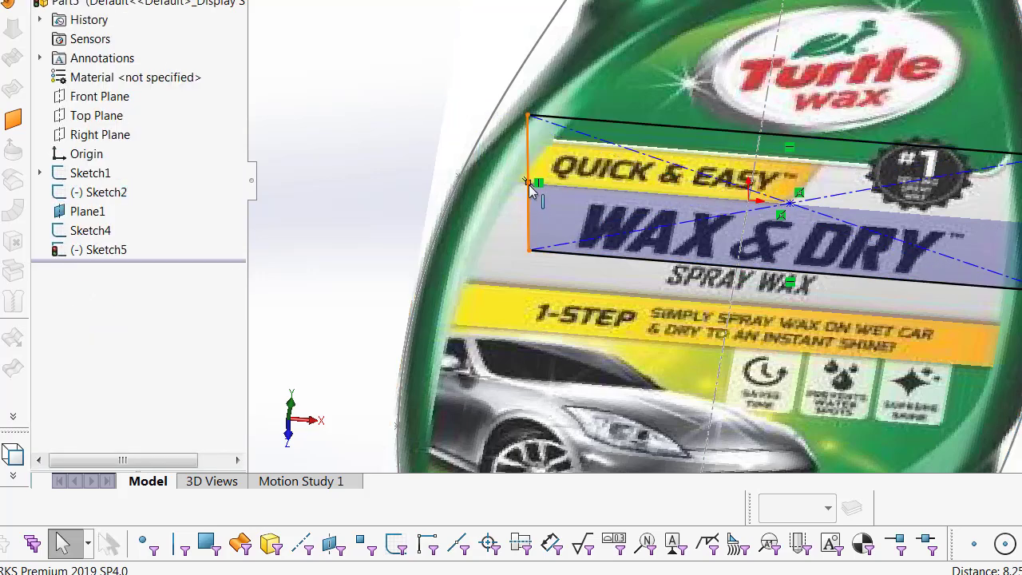
- Pierce the left edge's midpoint onto the bottle's left outline curve, then exit Sketch5
{"action": "left_click", "coordinate": [528, 182]}
{"action": "left_click", "coordinate": [462, 169], "text": "ctrl"}
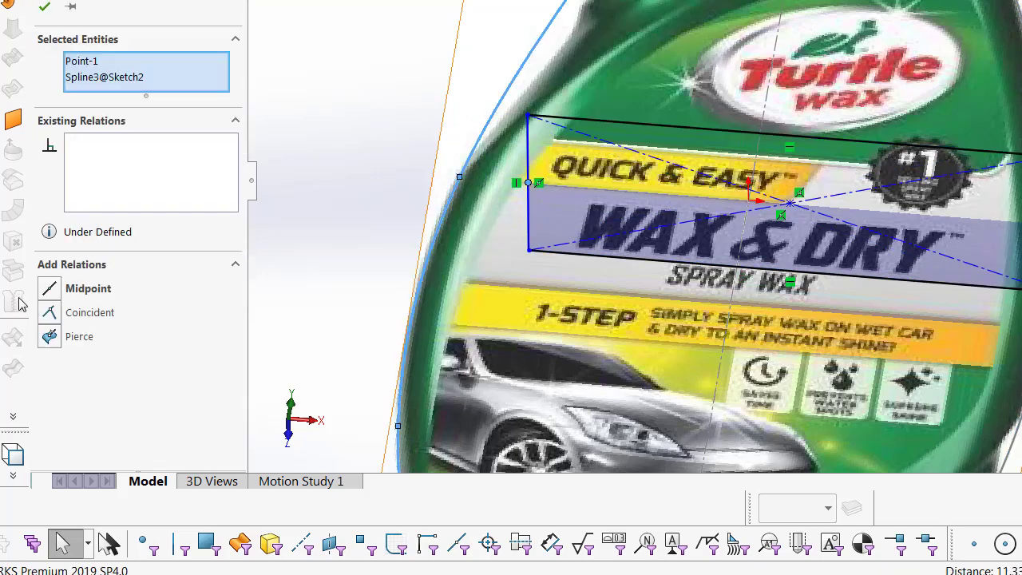
{"action": "left_click", "coordinate": [50, 337]}
{"action": "scroll", "coordinate": [440, 360], "scroll_direction": "up", "scroll_amount": 2}
{"action": "mouse_move", "coordinate": [440, 360]}
{"action": "middle_mouse_down"}
{"action": "mouse_move", "coordinate": [776, 222]}
{"action": "mouse_move", "coordinate": [773, 235]}
{"action": "mouse_move", "coordinate": [751, 238]}
{"action": "mouse_move", "coordinate": [803, 249]}
{"action": "middle_mouse_up"}
{"action": "middle_click_drag", "start_coordinate": [872, 240], "coordinate": [942, 202]}
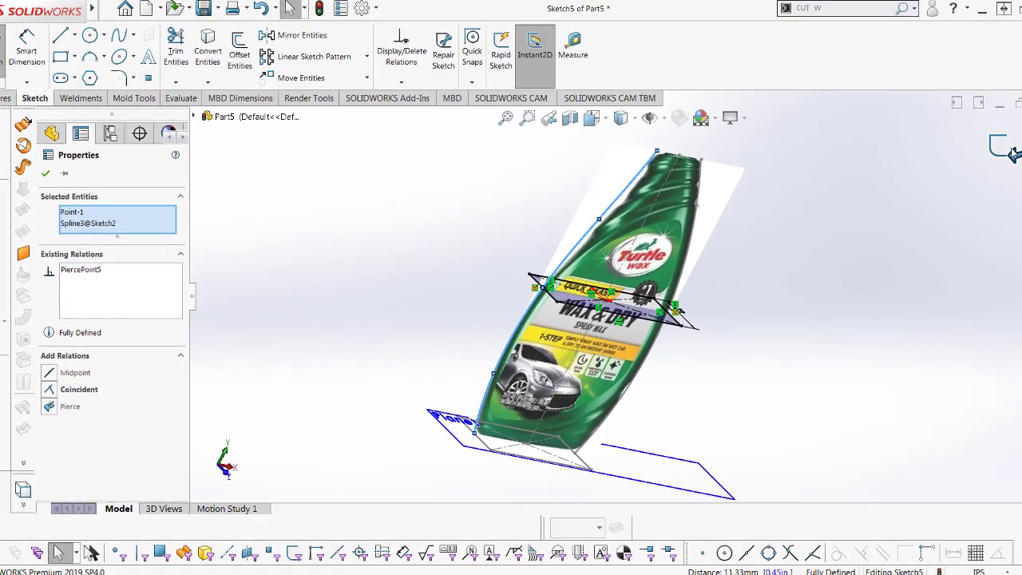
{"action": "key", "text": "ctrl+b"}
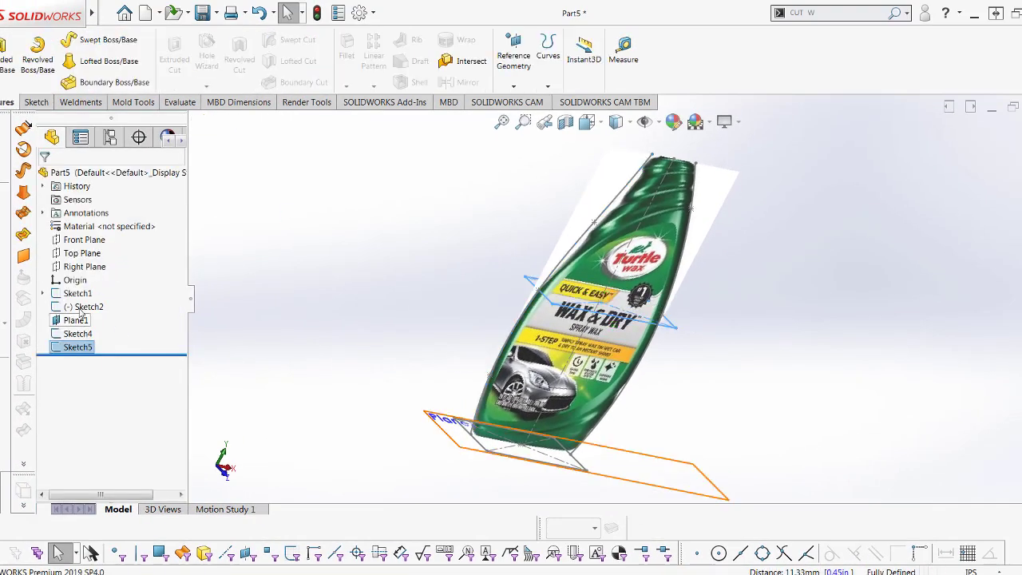
- Create Plane2 offset 4.00 in above Top Plane and begin Sketch6 on it
{"action": "left_click", "coordinate": [90, 253]}
{"action": "left_click", "coordinate": [513, 86]}
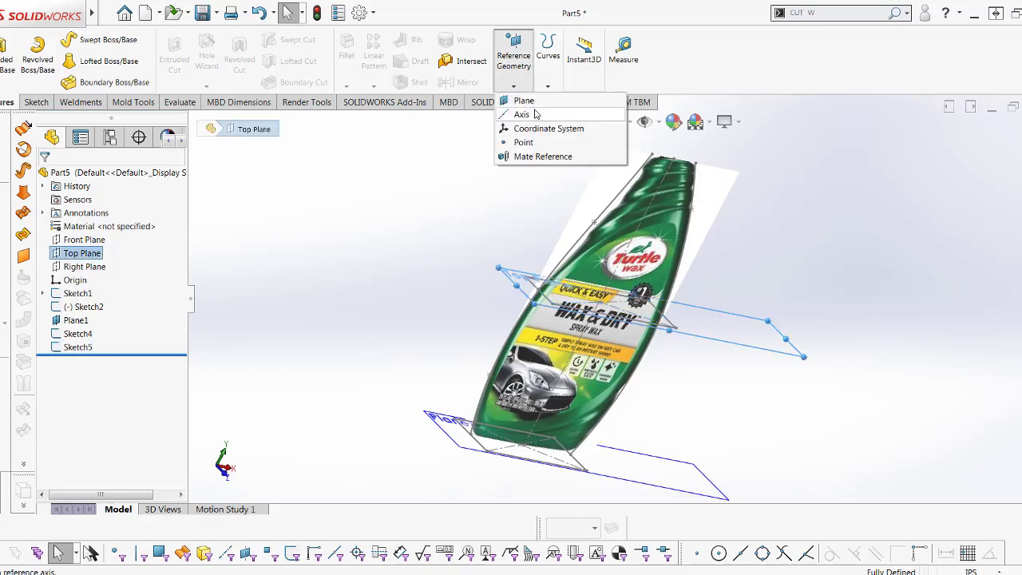
{"action": "left_click", "coordinate": [524, 100]}
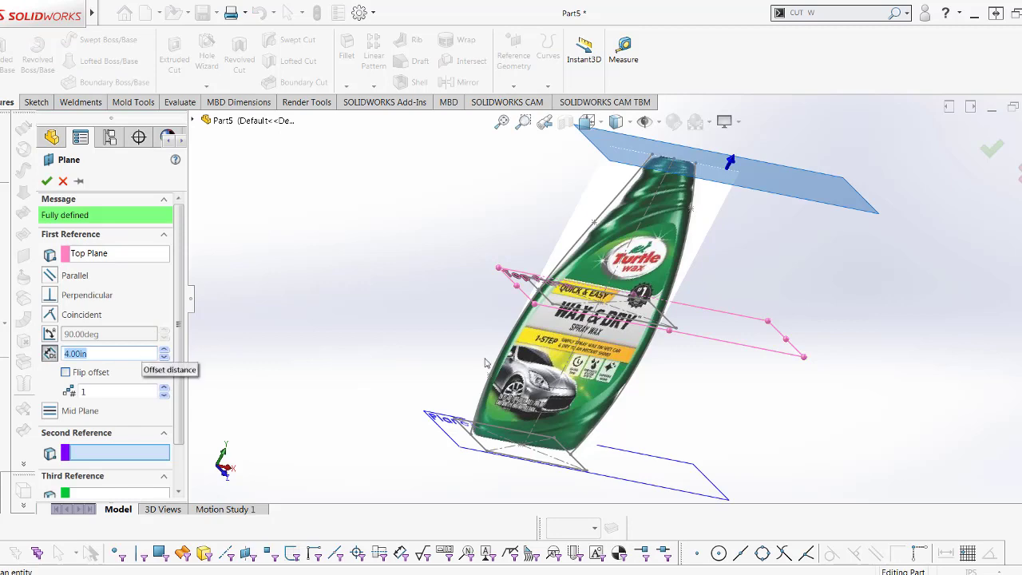
{"action": "middle_click_drag", "start_coordinate": [485, 363], "coordinate": [970, 160]}
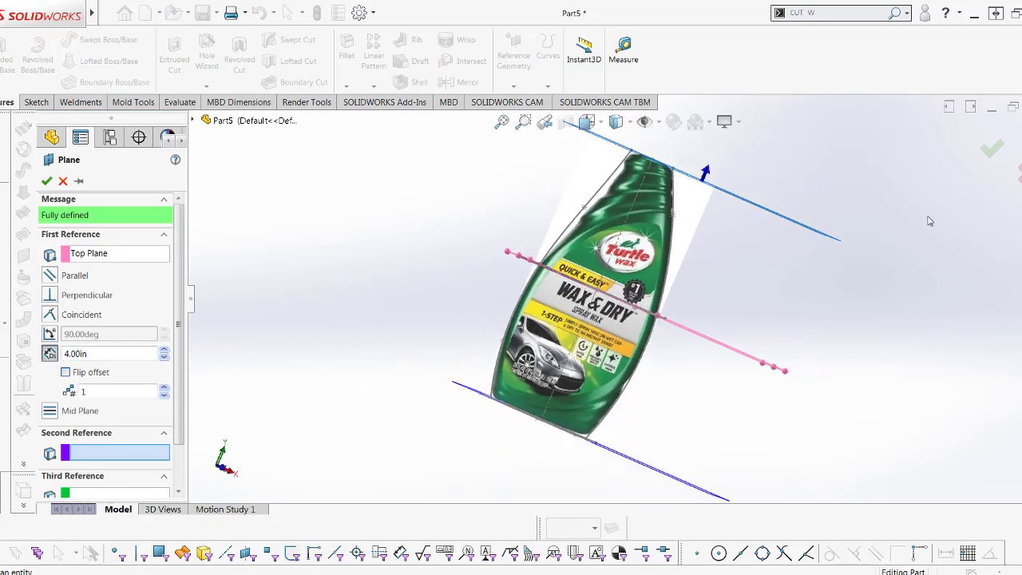
{"action": "left_click", "coordinate": [988, 146]}
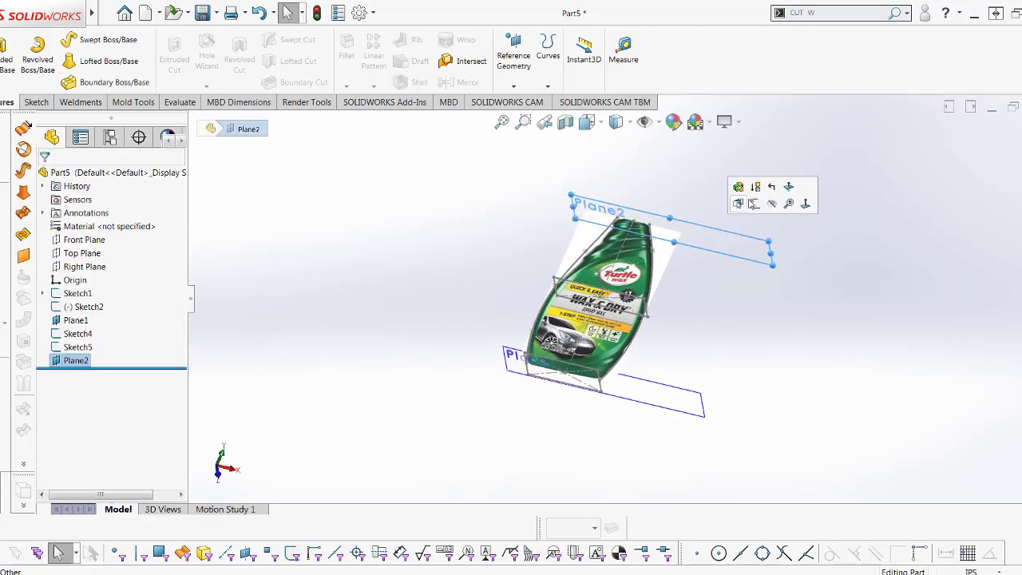
{"action": "left_click", "coordinate": [753, 204]}
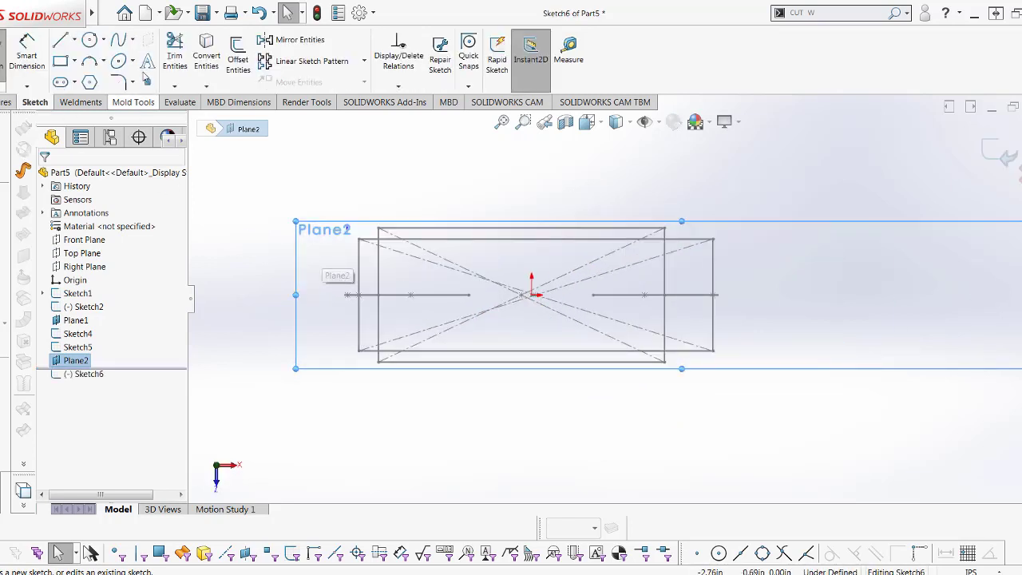
- Draw a corner rectangle on Plane2 at the bottle neck
{"action": "left_click", "coordinate": [72, 61]}
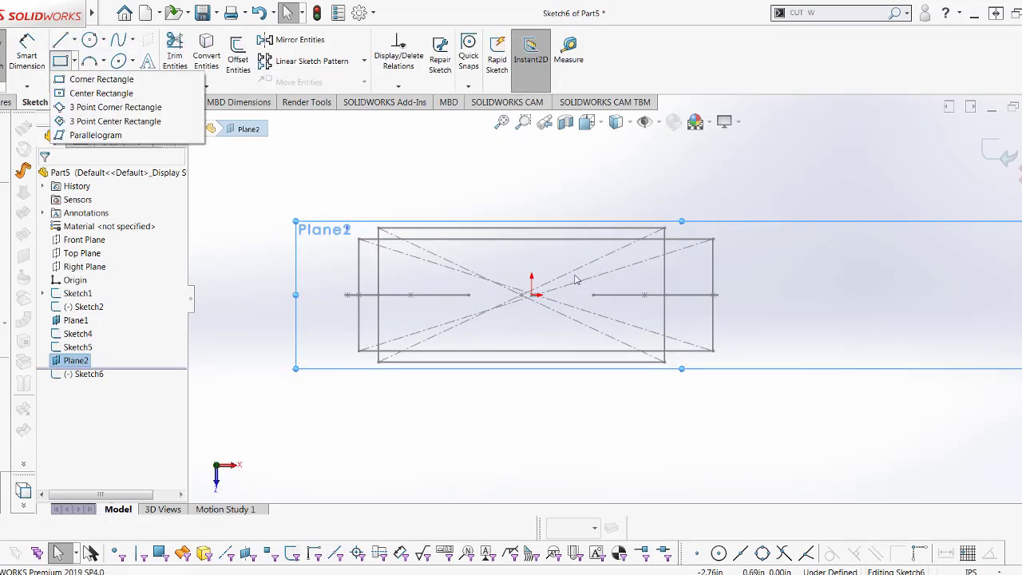
{"action": "left_click", "coordinate": [100, 79]}
{"action": "left_click", "coordinate": [462, 245]}
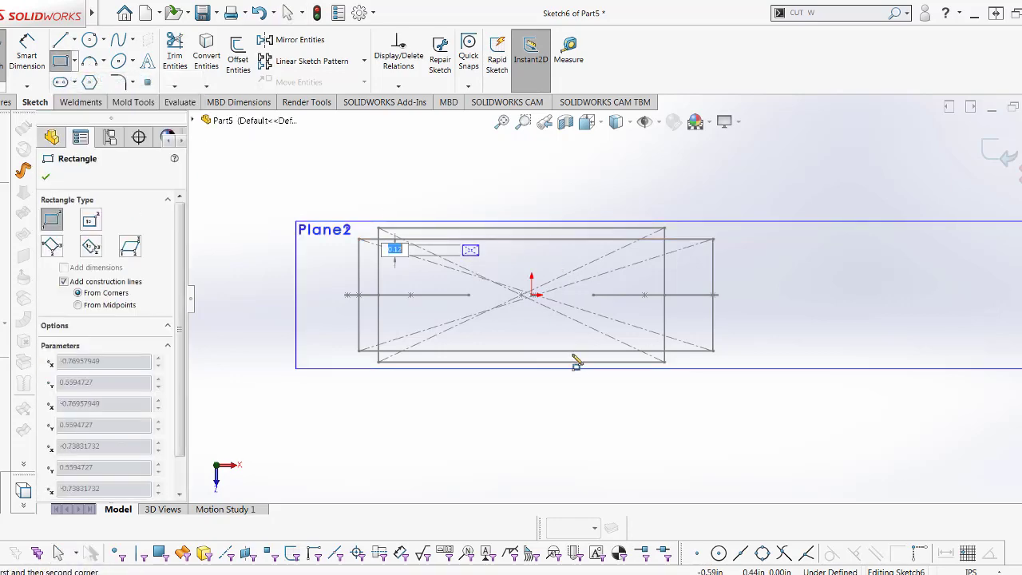
{"action": "left_click", "coordinate": [588, 336]}
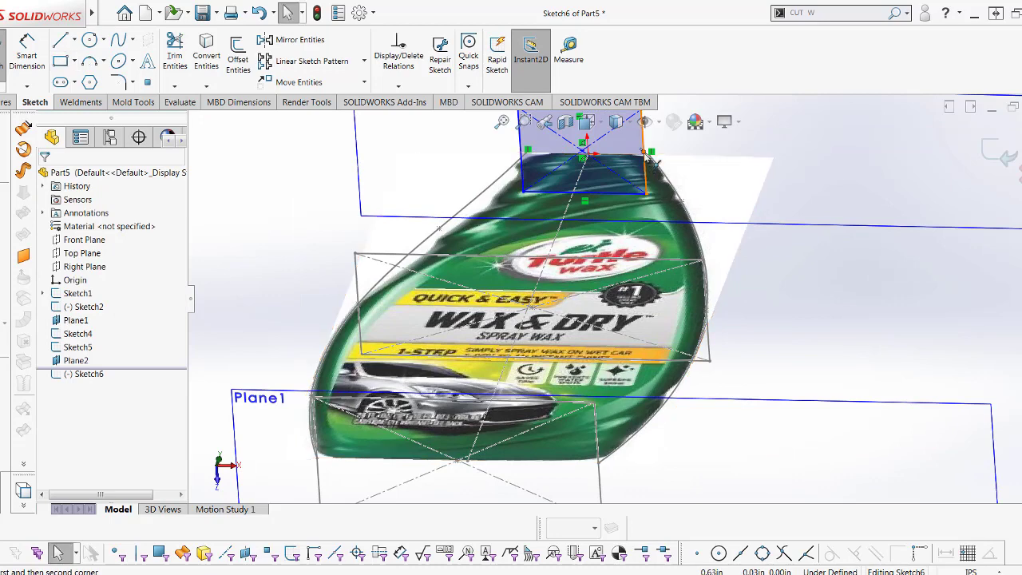
- Pierce a point on the rectangle's right side onto the bottle outline curve
{"action": "left_click", "coordinate": [647, 157]}
{"action": "left_click", "coordinate": [651, 151]}
{"action": "left_click", "coordinate": [669, 182], "text": "ctrl"}
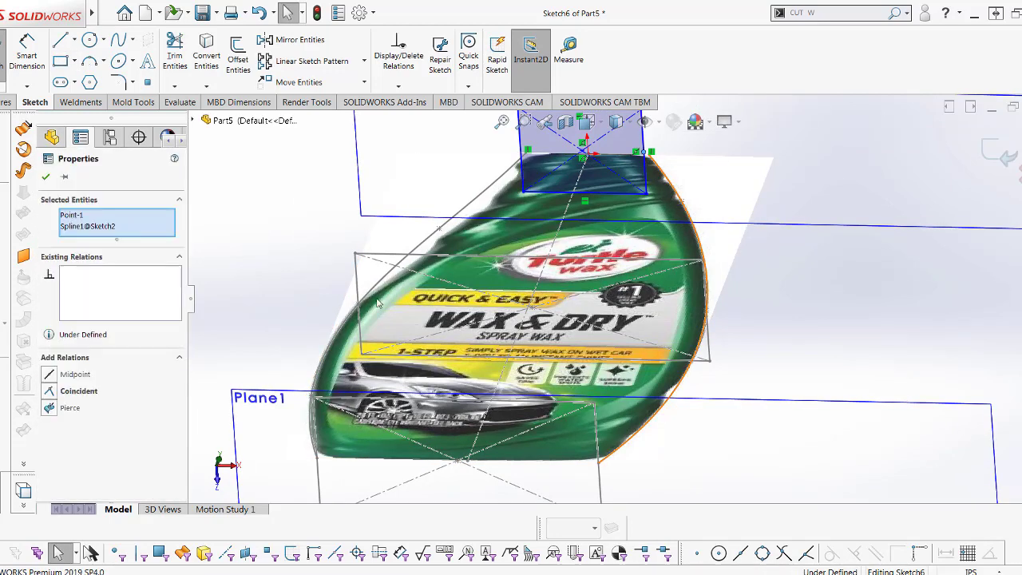
{"action": "left_click", "coordinate": [50, 408]}
{"action": "scroll", "coordinate": [570, 128], "scroll_direction": "down", "scroll_amount": 4}
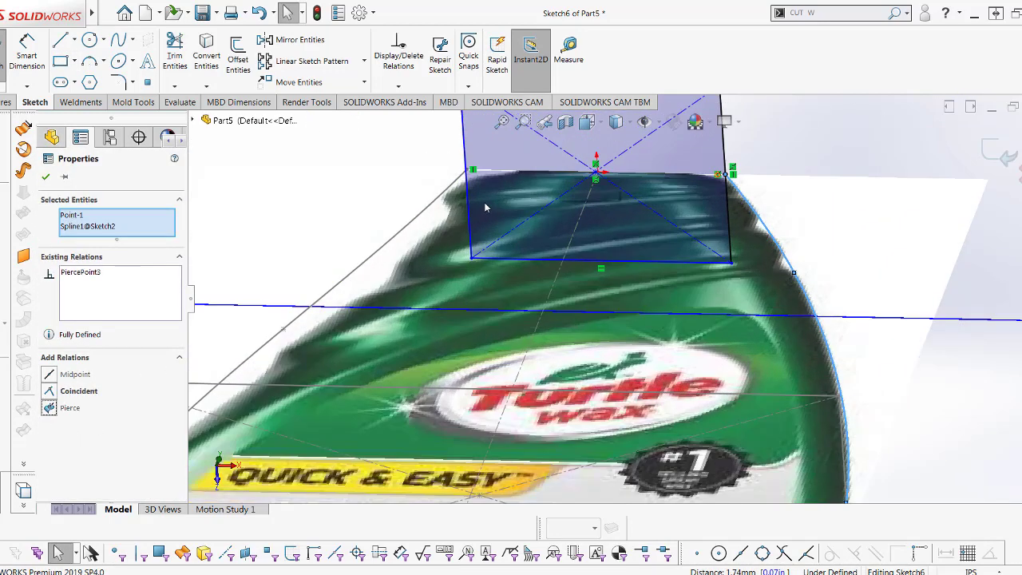
{"action": "key", "text": "Escape"}
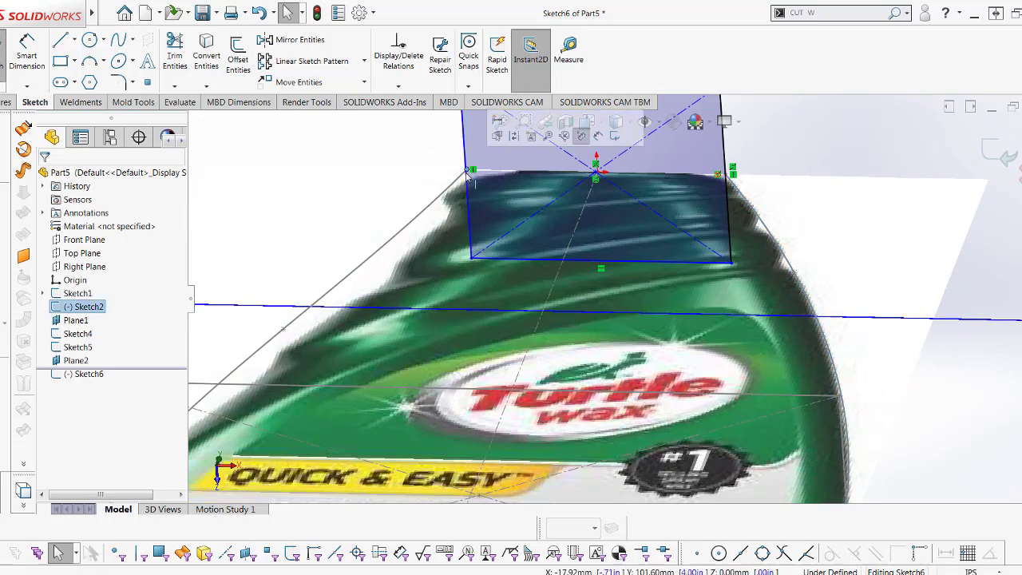
{"action": "scroll", "coordinate": [478, 221], "scroll_direction": "down", "scroll_amount": 3}
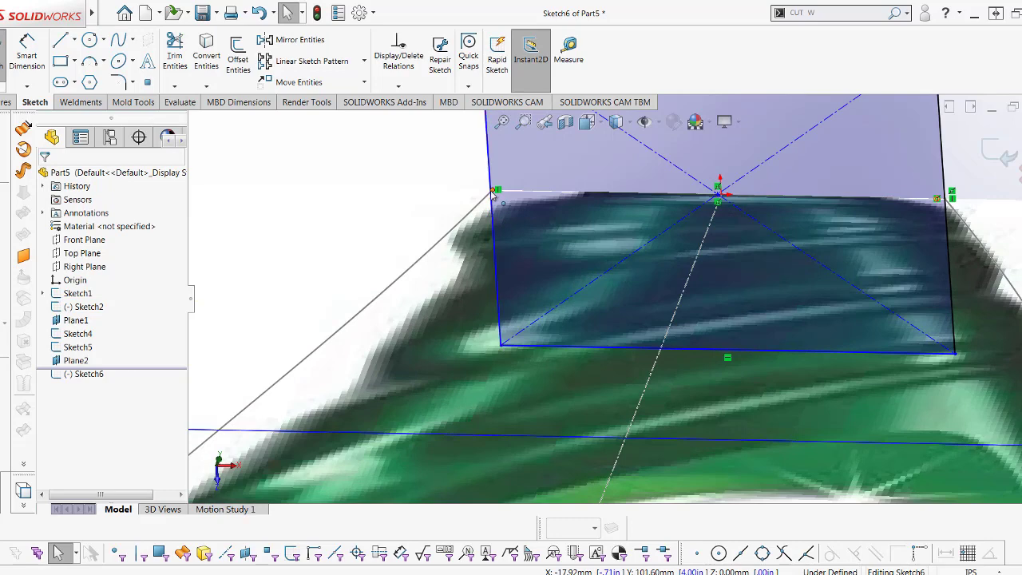
- Select the left side's midpoint with the other bottle outline curve for piercing
{"action": "left_click", "coordinate": [490, 193]}
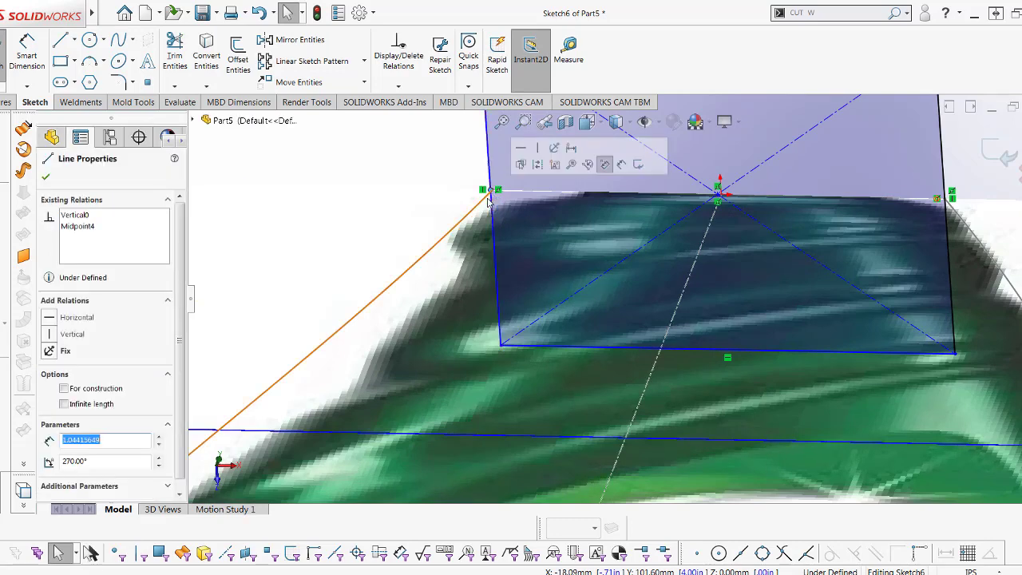
{"action": "left_click", "coordinate": [488, 200], "text": "ctrl"}
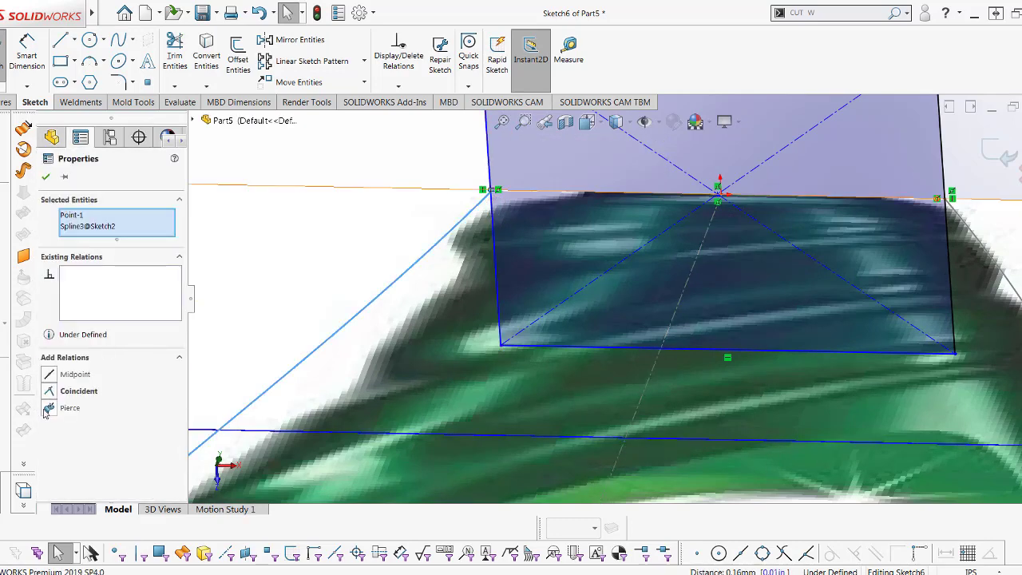
{"action": "scroll", "coordinate": [627, 256], "scroll_direction": "up", "scroll_amount": 5}
{"action": "scroll", "coordinate": [627, 256], "scroll_direction": "up", "scroll_amount": 2}
{"action": "scroll", "coordinate": [627, 255], "scroll_direction": "down", "scroll_amount": 2}
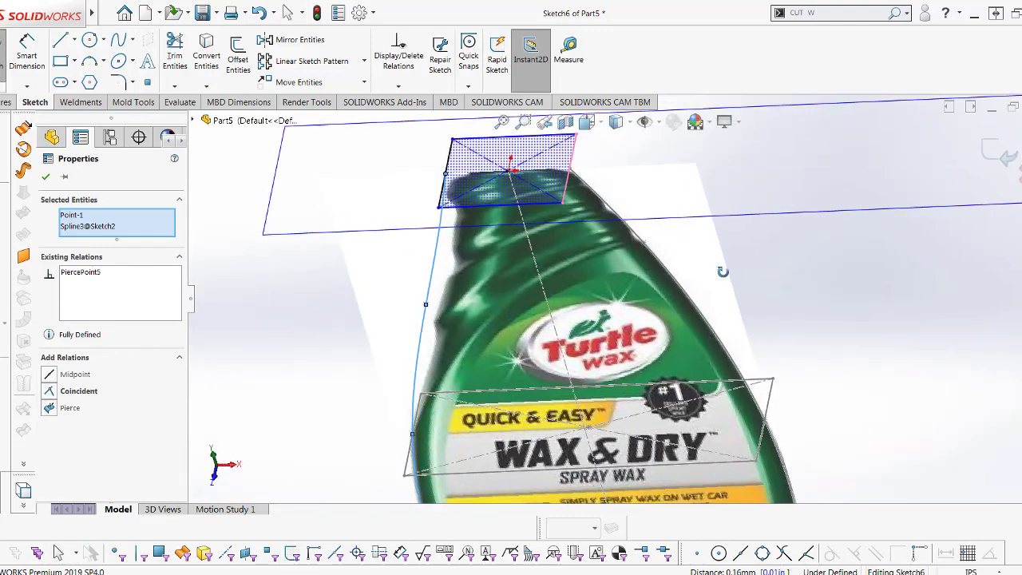
{"action": "middle_click_drag", "start_coordinate": [627, 256], "coordinate": [649, 313]}
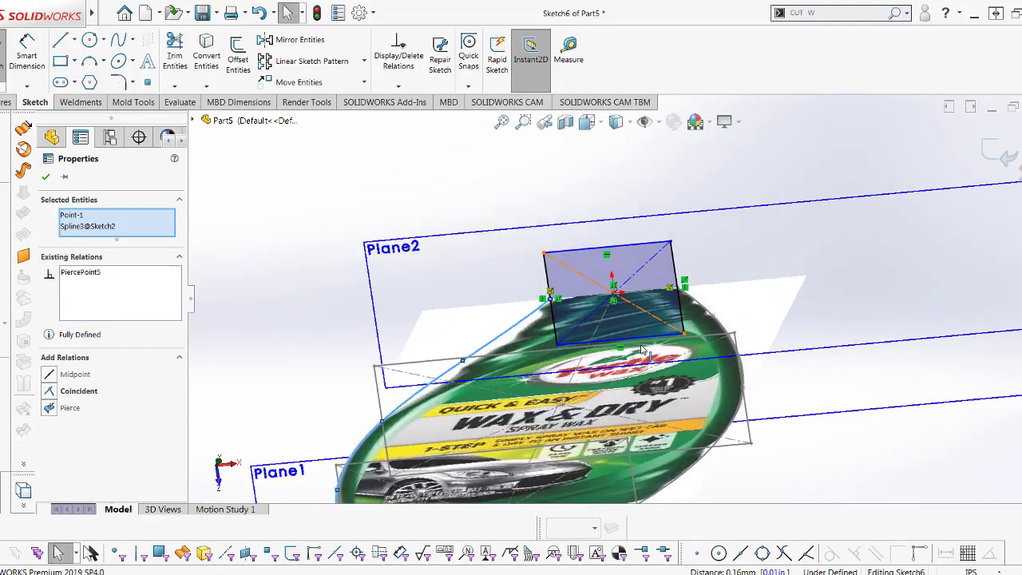
{"action": "scroll", "coordinate": [650, 314], "scroll_direction": "up", "scroll_amount": 2}
{"action": "key", "text": "Escape"}
- Dimension the rectangle's right edge for depth, discarding a trial 1.39 width dimension
{"action": "key", "text": "d"}
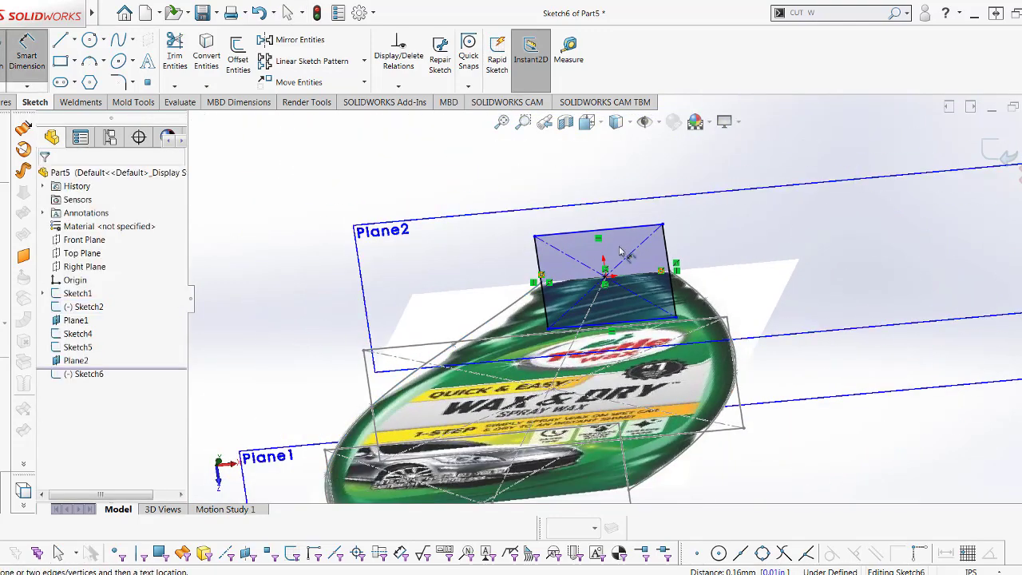
{"action": "left_click", "coordinate": [621, 229]}
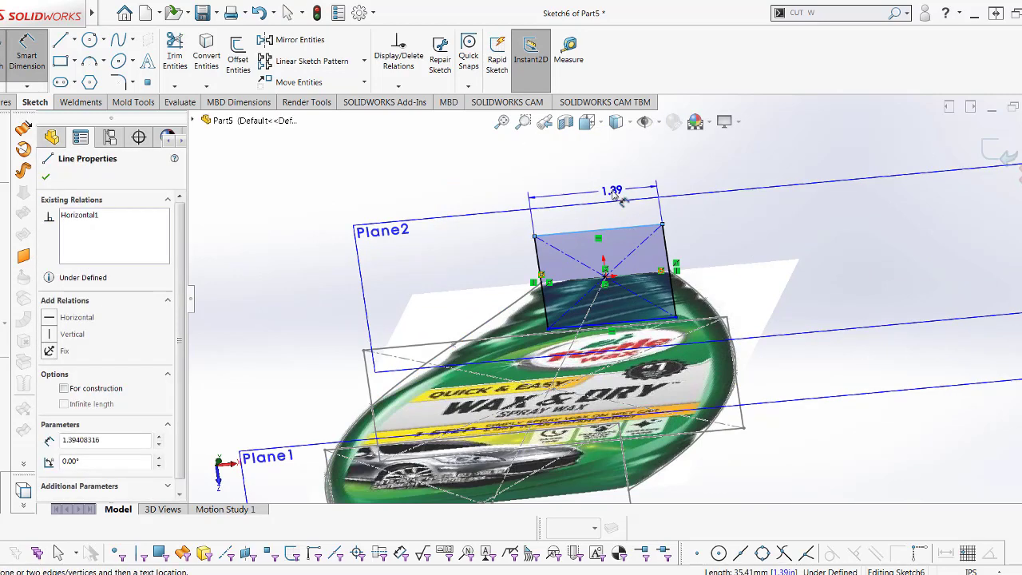
{"action": "left_click", "coordinate": [614, 195]}
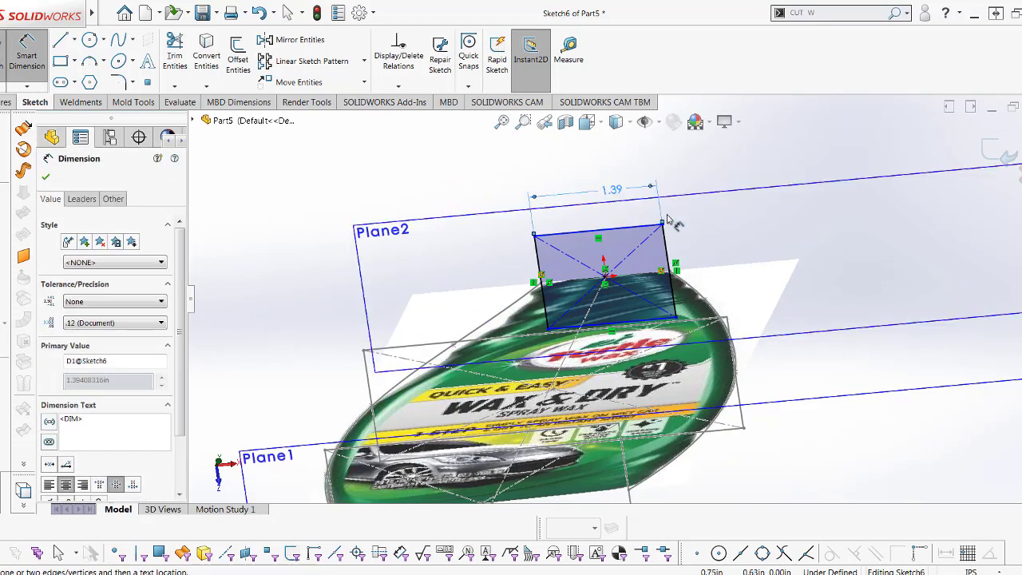
{"action": "key", "text": "Escape"}
{"action": "left_click", "coordinate": [670, 254]}
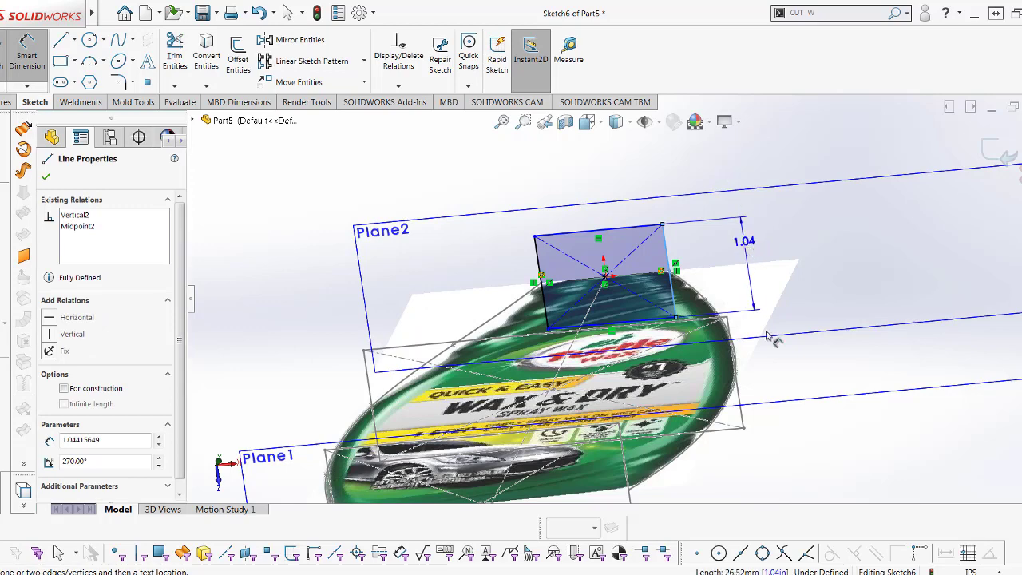
{"action": "left_click", "coordinate": [798, 274]}
{"action": "type", "text": "="}
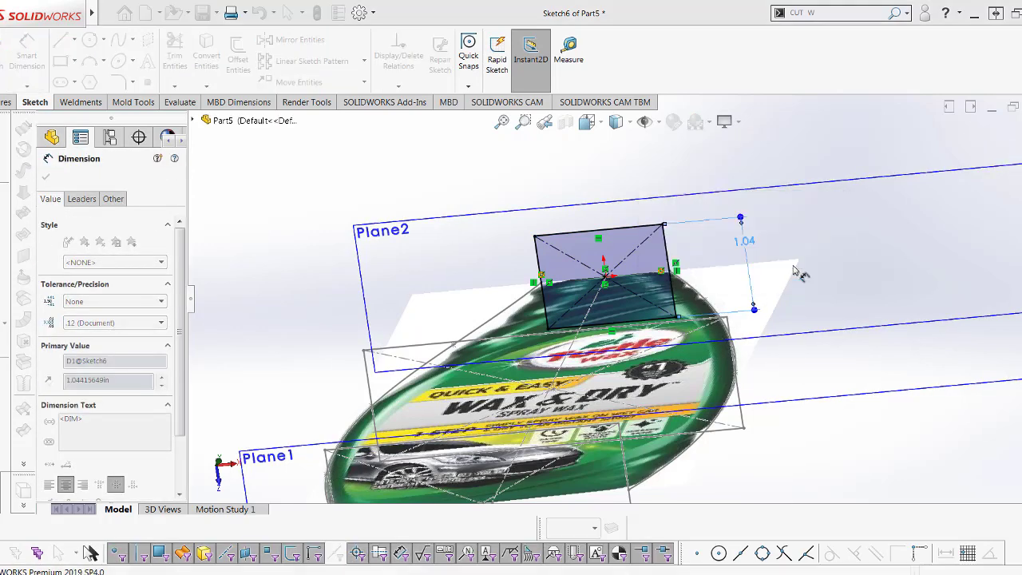
{"action": "middle_click_drag", "start_coordinate": [798, 274], "coordinate": [656, 241]}
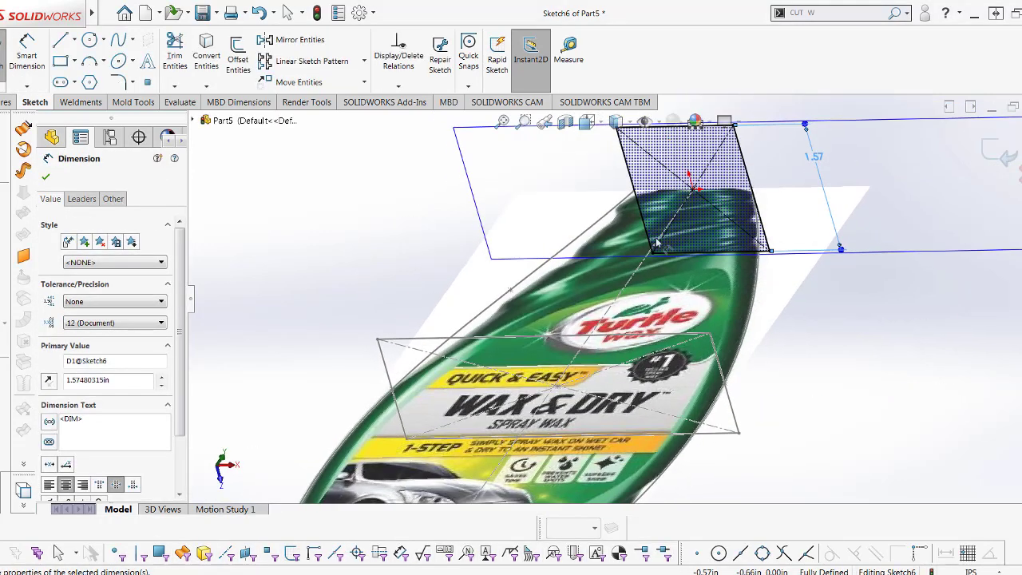
{"action": "scroll", "coordinate": [656, 242], "scroll_direction": "up", "scroll_amount": 5}
{"action": "mouse_move", "coordinate": [714, 330]}
{"action": "middle_mouse_down"}
{"action": "mouse_move", "coordinate": [768, 338]}
{"action": "mouse_move", "coordinate": [753, 321]}
{"action": "mouse_move", "coordinate": [675, 389]}
{"action": "mouse_move", "coordinate": [666, 343]}
{"action": "mouse_move", "coordinate": [588, 330]}
{"action": "mouse_move", "coordinate": [607, 320]}
{"action": "middle_mouse_up"}
{"action": "scroll", "coordinate": [591, 240], "scroll_direction": "down", "scroll_amount": 3}
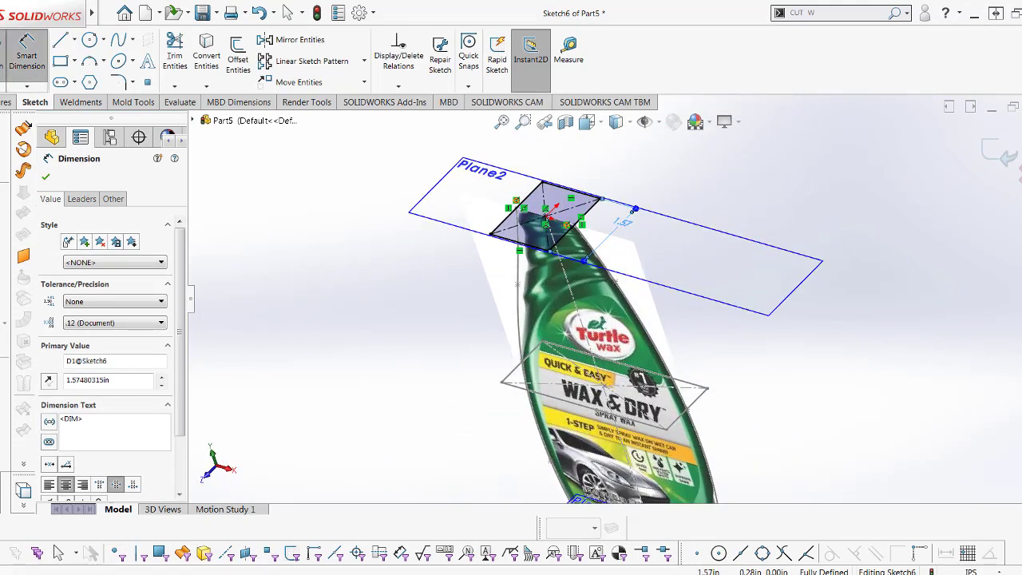
{"action": "key", "text": "Escape"}
- Change the depth dimension to 40 mm (1.57 in)
{"action": "double_click", "coordinate": [623, 222]}
{"action": "type", "text": "40"}
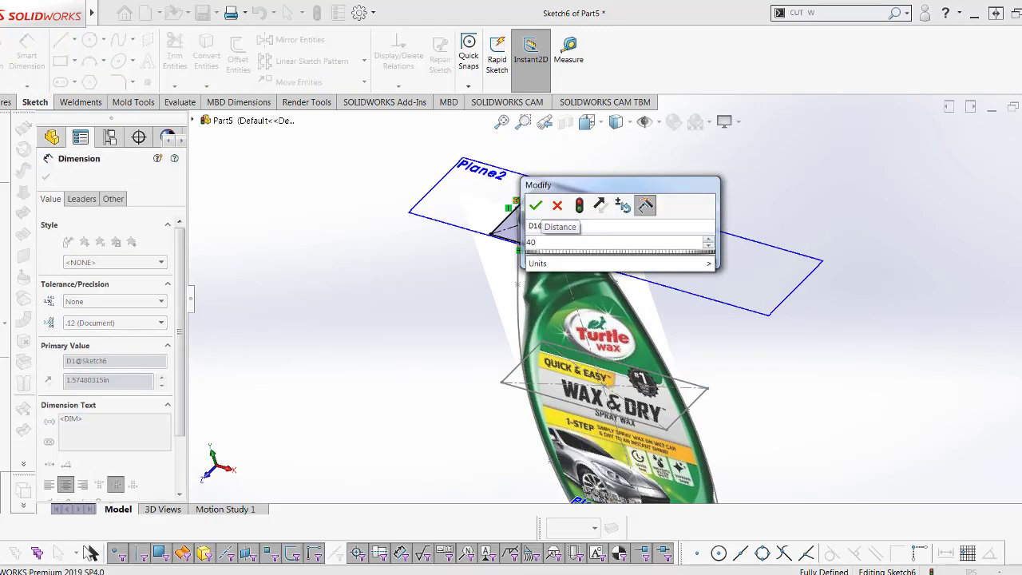
{"action": "key", "text": "Return"}
{"action": "mouse_move", "coordinate": [631, 279]}
{"action": "middle_mouse_down"}
{"action": "mouse_move", "coordinate": [640, 270]}
{"action": "mouse_move", "coordinate": [552, 135]}
{"action": "mouse_move", "coordinate": [575, 130]}
{"action": "mouse_move", "coordinate": [566, 155]}
{"action": "mouse_move", "coordinate": [551, 127]}
{"action": "middle_mouse_up"}
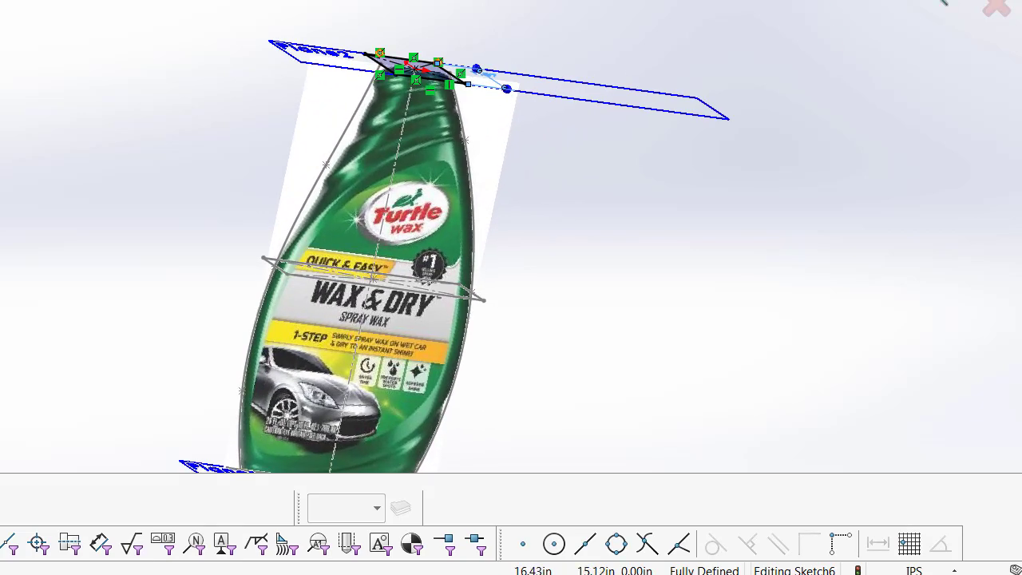
- View the Plane1 sketch face-on, then the bottle from the front
{"action": "mouse_move", "coordinate": [327, 169]}
{"action": "middle_mouse_down"}
{"action": "mouse_move", "coordinate": [348, 185]}
{"action": "mouse_move", "coordinate": [315, 71]}
{"action": "mouse_move", "coordinate": [185, 95]}
{"action": "mouse_move", "coordinate": [219, 105]}
{"action": "mouse_move", "coordinate": [178, 130]}
{"action": "middle_mouse_up"}
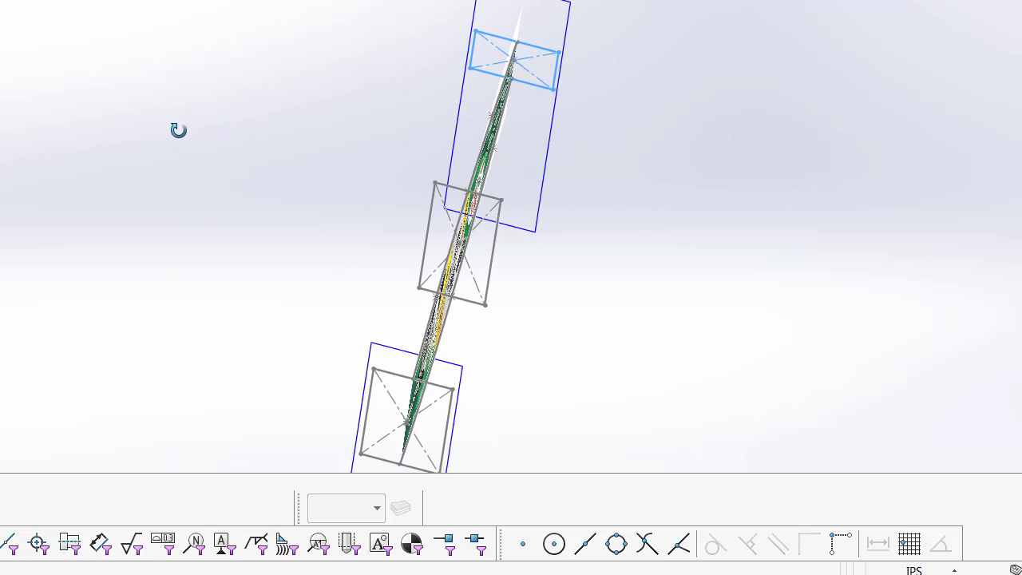
{"action": "left_click", "coordinate": [487, 283]}
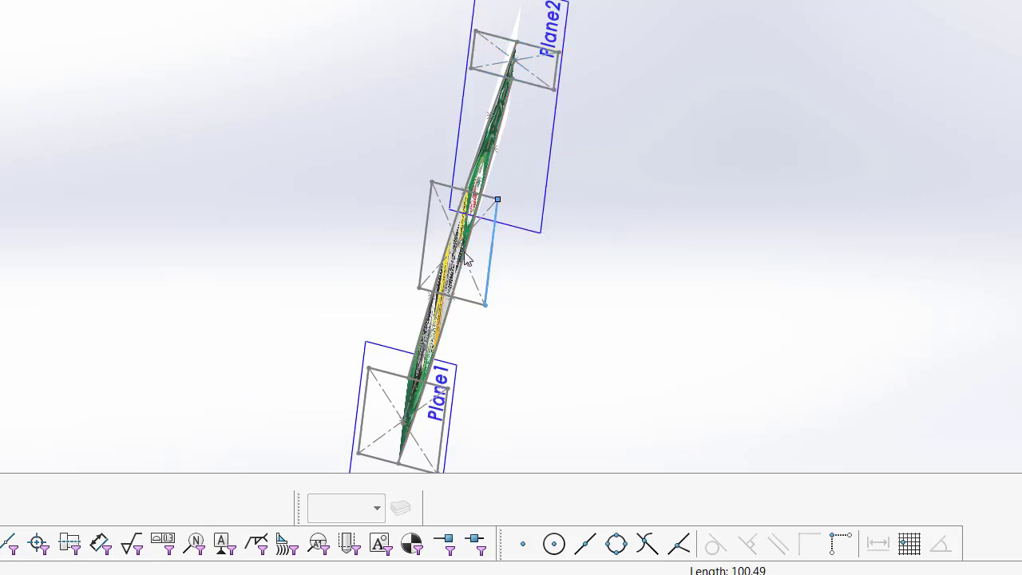
{"action": "key", "text": "ctrl+8"}
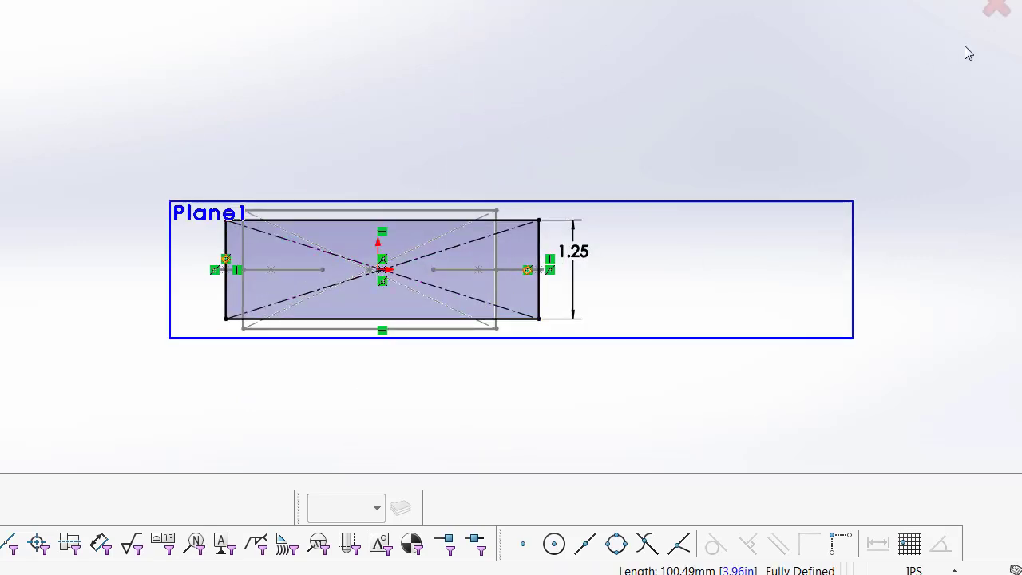
{"action": "key", "text": "space"}
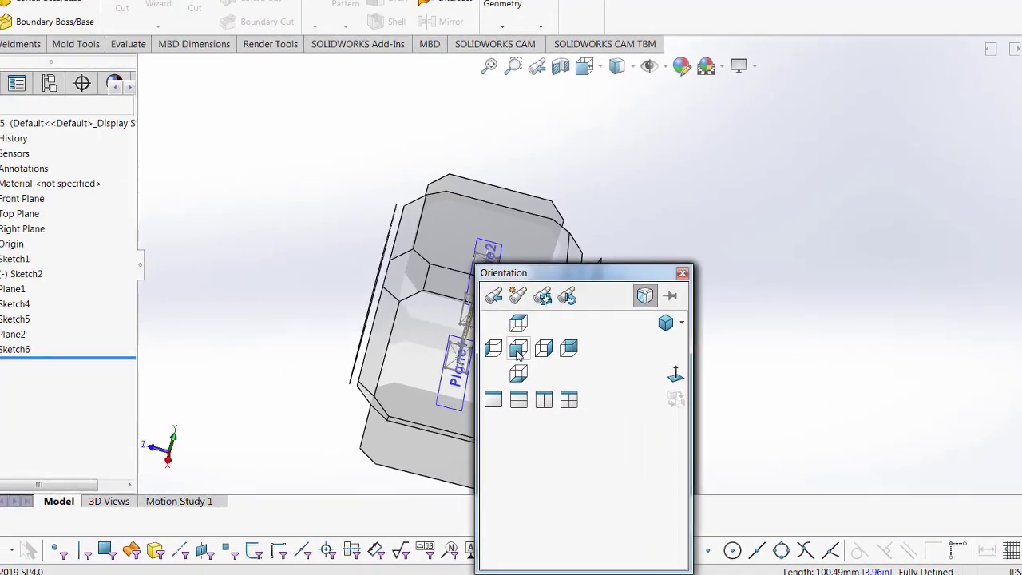
{"action": "left_click", "coordinate": [517, 350]}
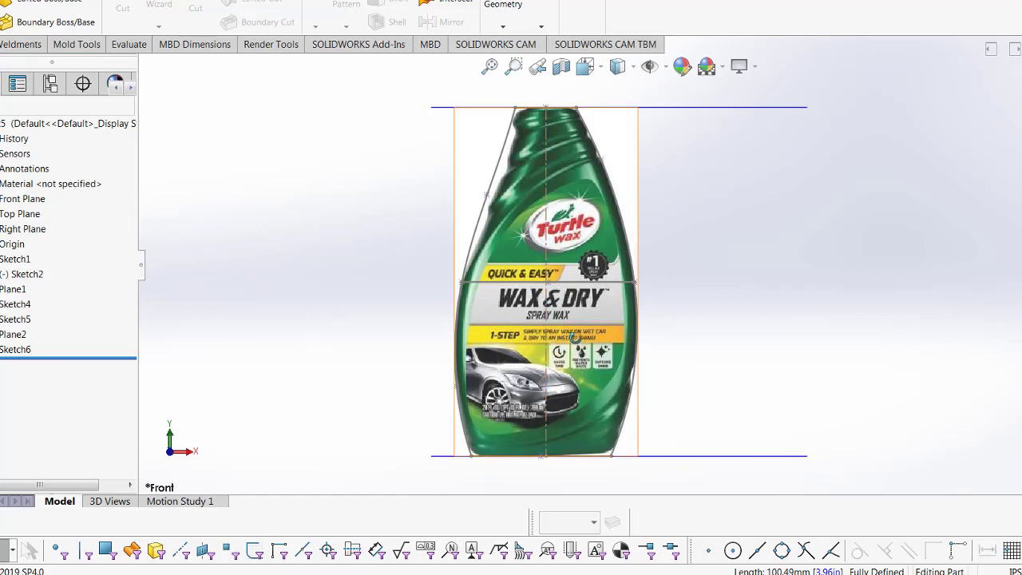
{"action": "middle_click_drag", "start_coordinate": [543, 337], "coordinate": [634, 352]}
- Look normal to Top Plane, then Front Plane, then orbit back and select the Plane1 sketch
{"action": "key", "text": "space"}
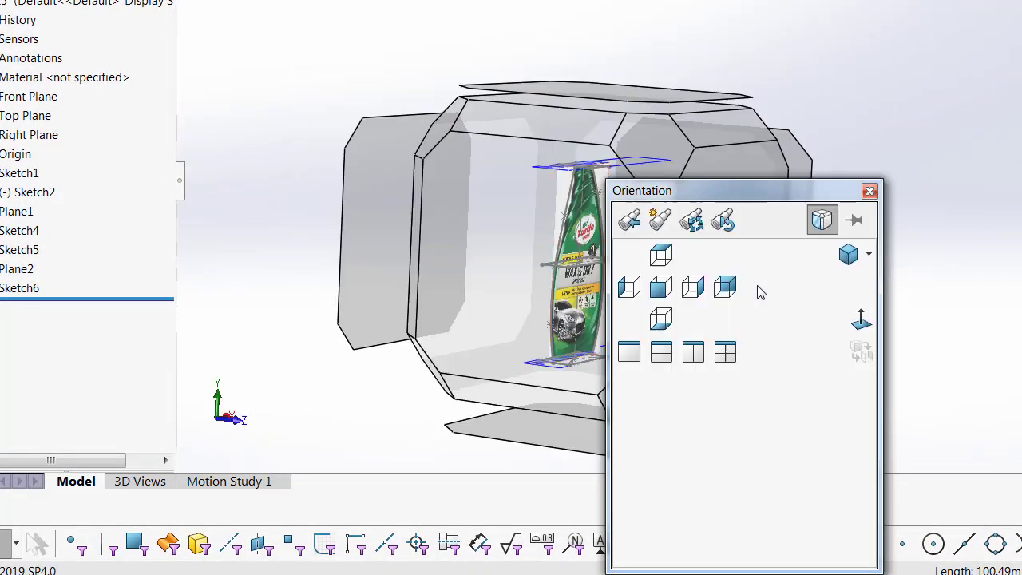
{"action": "left_click", "coordinate": [695, 293]}
{"action": "left_click", "coordinate": [24, 115]}
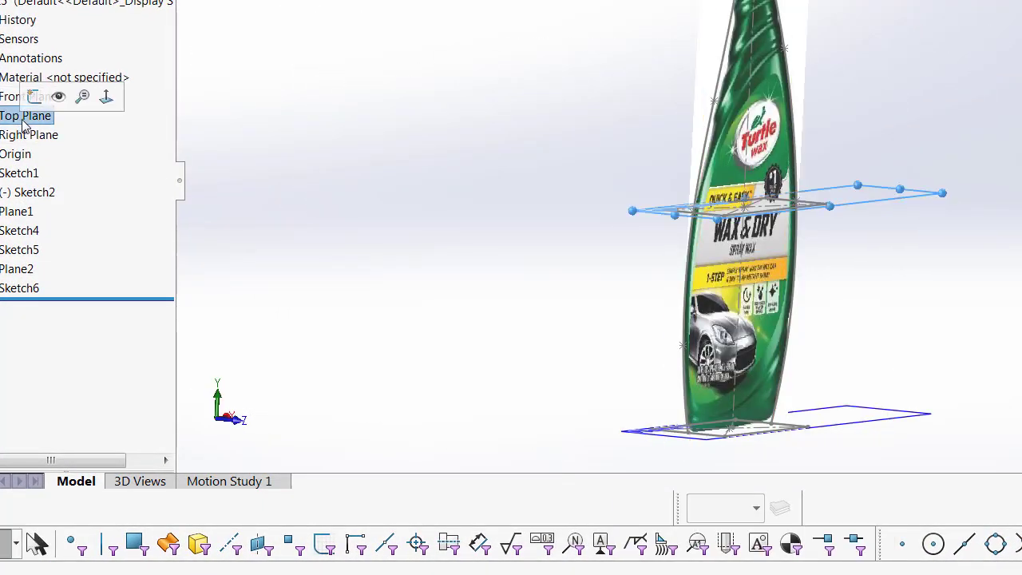
{"action": "left_click", "coordinate": [106, 97]}
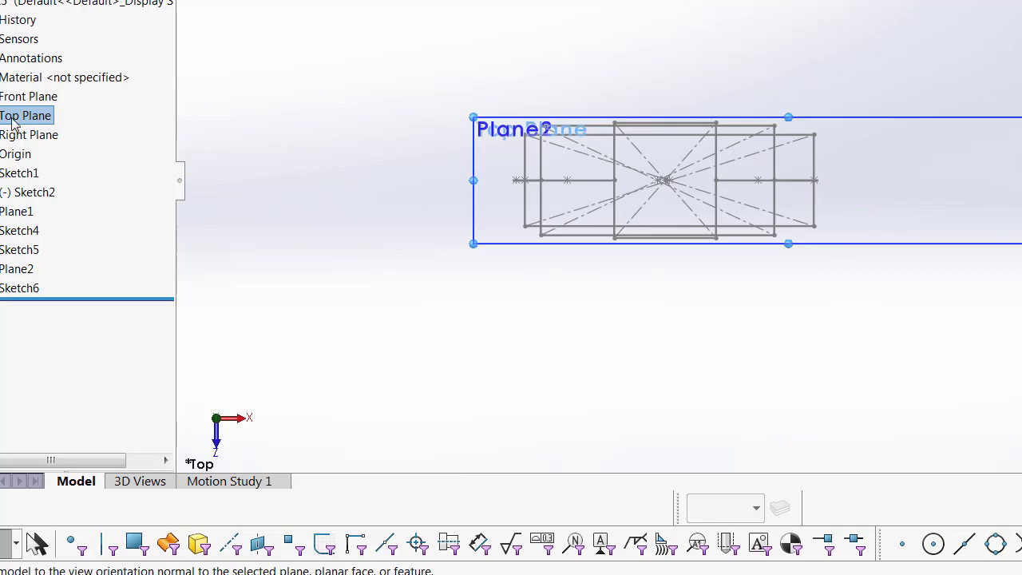
{"action": "left_click", "coordinate": [24, 96]}
{"action": "left_click", "coordinate": [102, 71]}
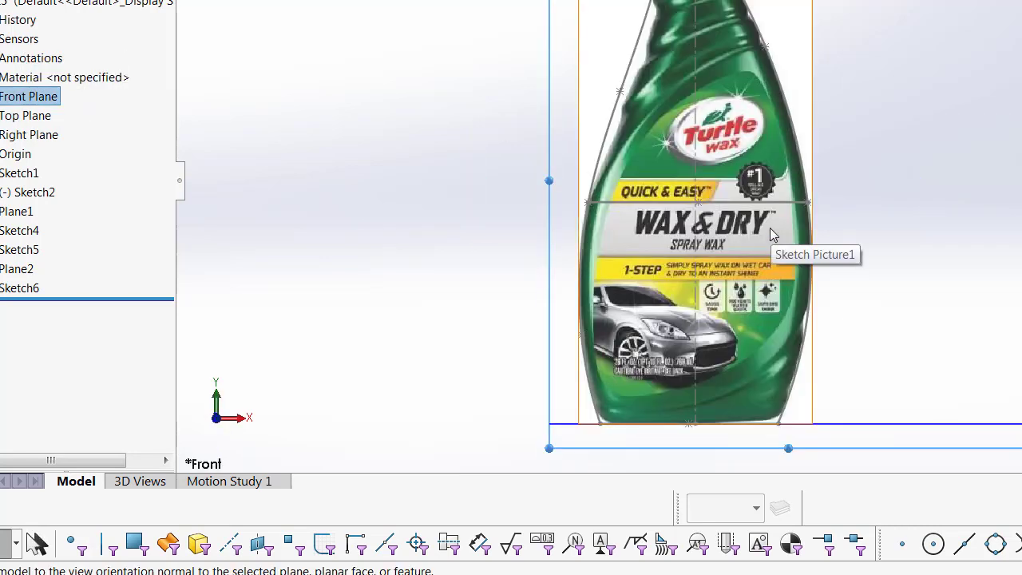
{"action": "middle_click_drag", "start_coordinate": [760, 224], "coordinate": [836, 179]}
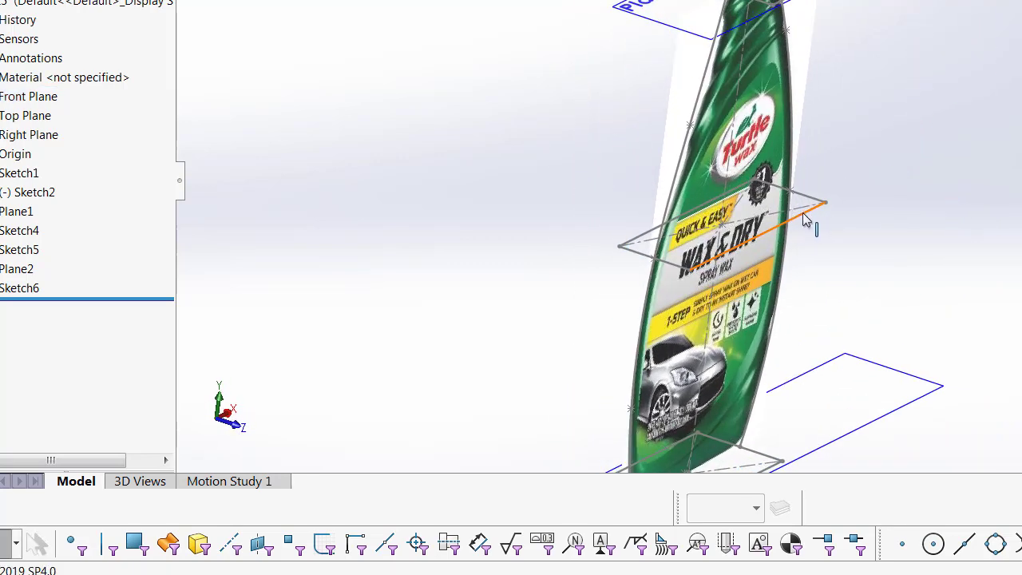
{"action": "left_click", "coordinate": [802, 213]}
- Reopen the Plane1 rectangle sketch and orbit to see it against the bottle
{"action": "left_click", "coordinate": [848, 142]}
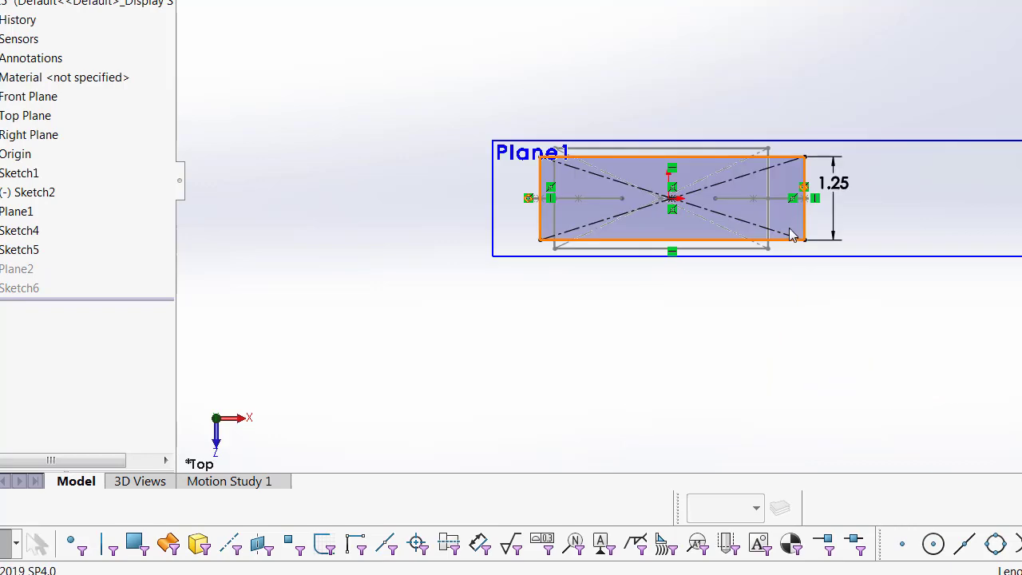
{"action": "mouse_move", "coordinate": [787, 199]}
{"action": "middle_mouse_down"}
{"action": "mouse_move", "coordinate": [830, 100]}
{"action": "mouse_move", "coordinate": [766, 200]}
{"action": "middle_mouse_up"}
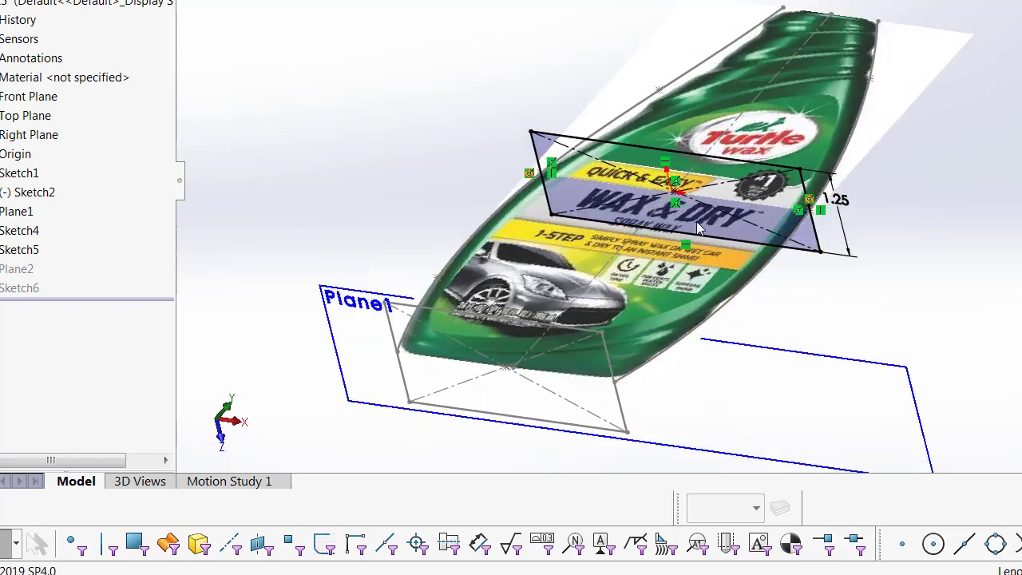
{"action": "scroll", "coordinate": [714, 251], "scroll_direction": "down", "scroll_amount": 3}
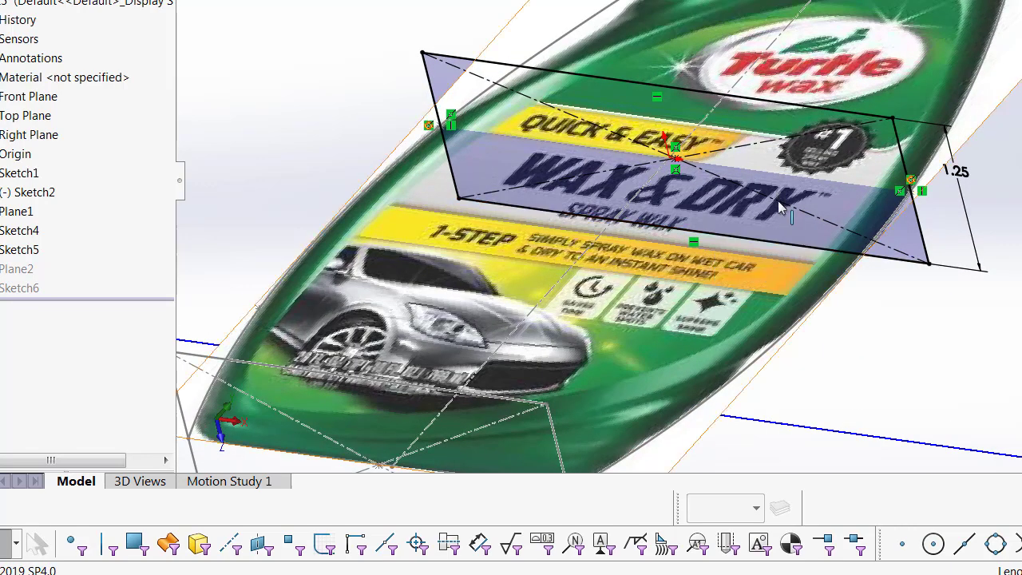
{"action": "middle_click_drag", "start_coordinate": [778, 200], "coordinate": [731, 230]}
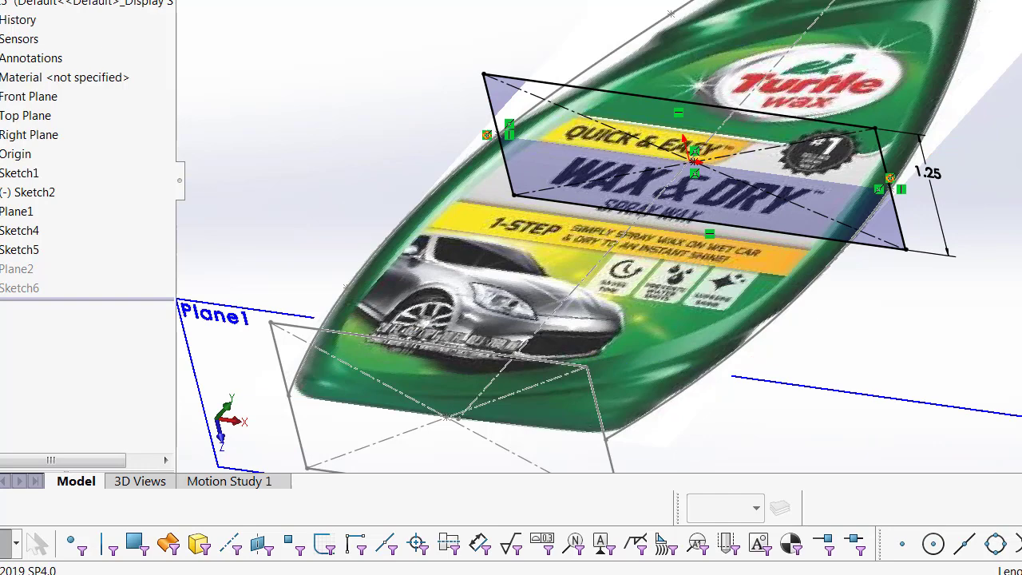
- Trial a sketch fillet on the right-bottom corner at 0.50 in, accepting the relation warning
{"action": "left_click", "coordinate": [941, 2]}
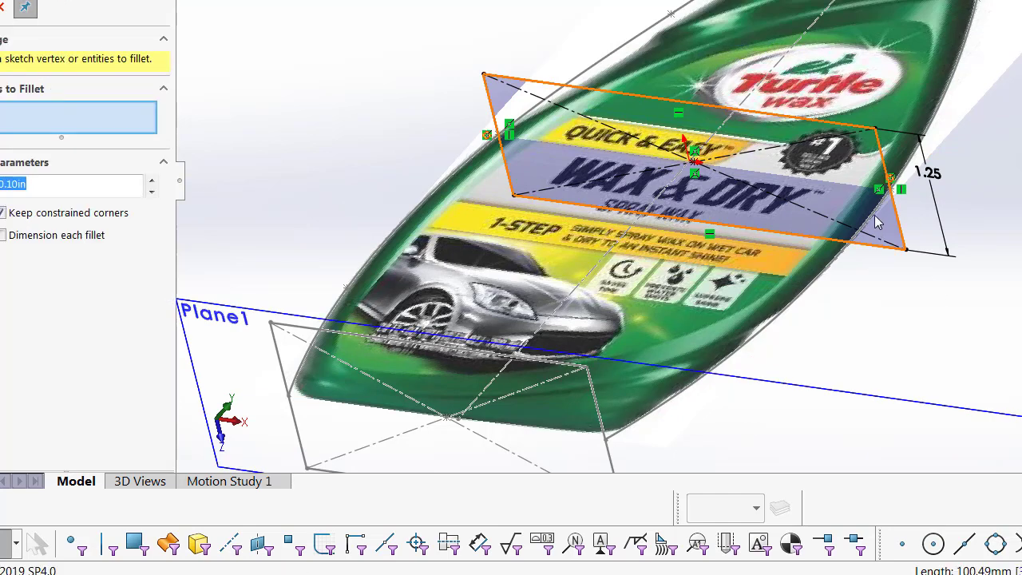
{"action": "scroll", "coordinate": [900, 217], "scroll_direction": "down", "scroll_amount": 2}
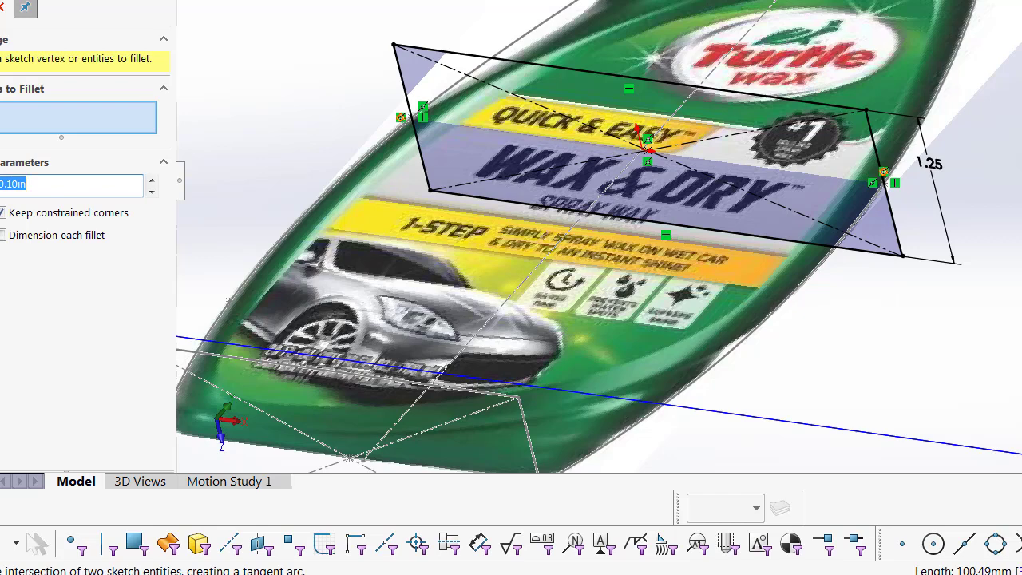
{"action": "left_click", "coordinate": [894, 225]}
{"action": "left_click", "coordinate": [881, 257]}
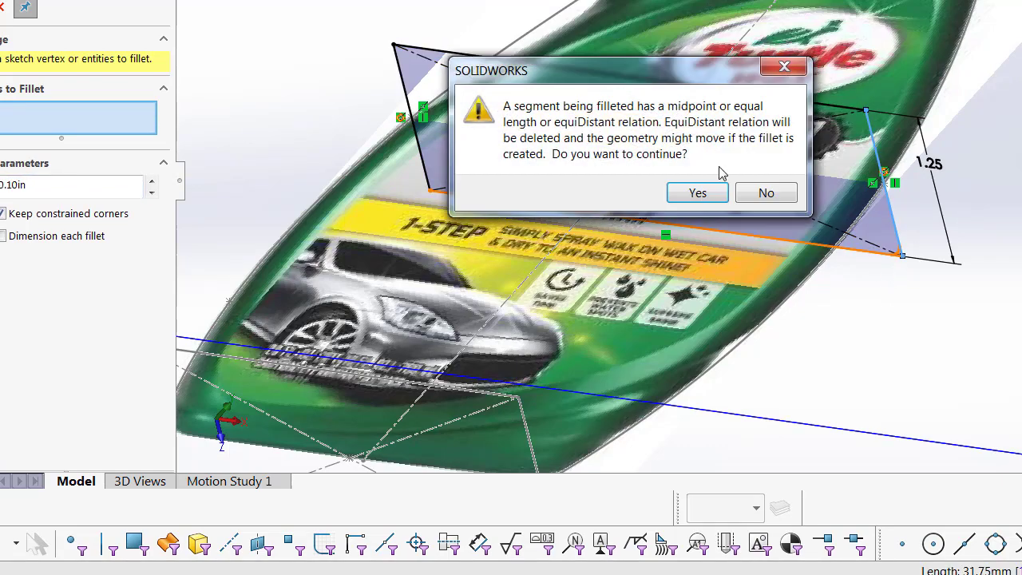
{"action": "left_click", "coordinate": [699, 198]}
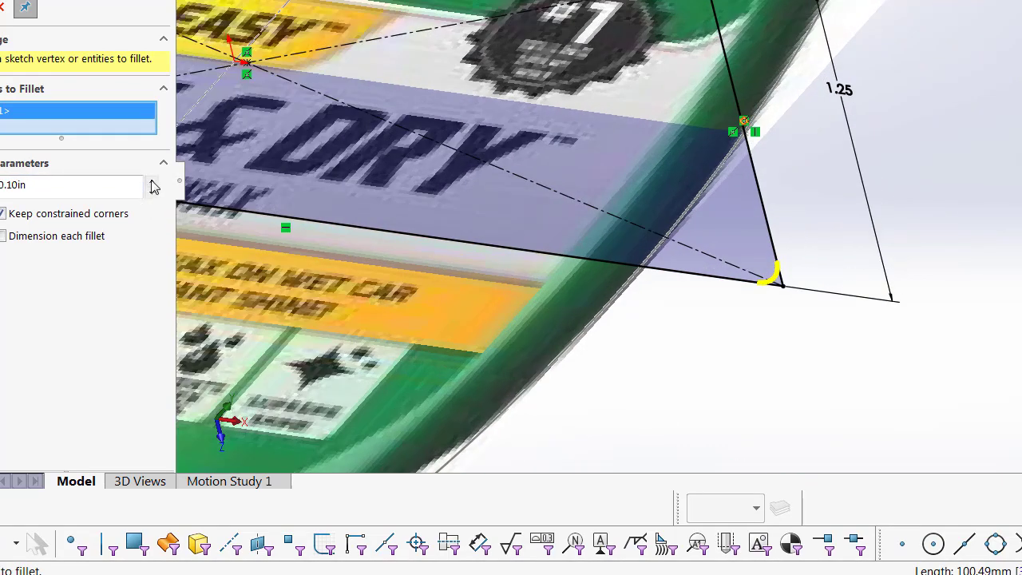
{"action": "left_click", "coordinate": [151, 182]}
{"action": "left_click", "coordinate": [151, 182]}
{"action": "left_click", "coordinate": [150, 181]}
{"action": "left_click", "coordinate": [151, 181]}
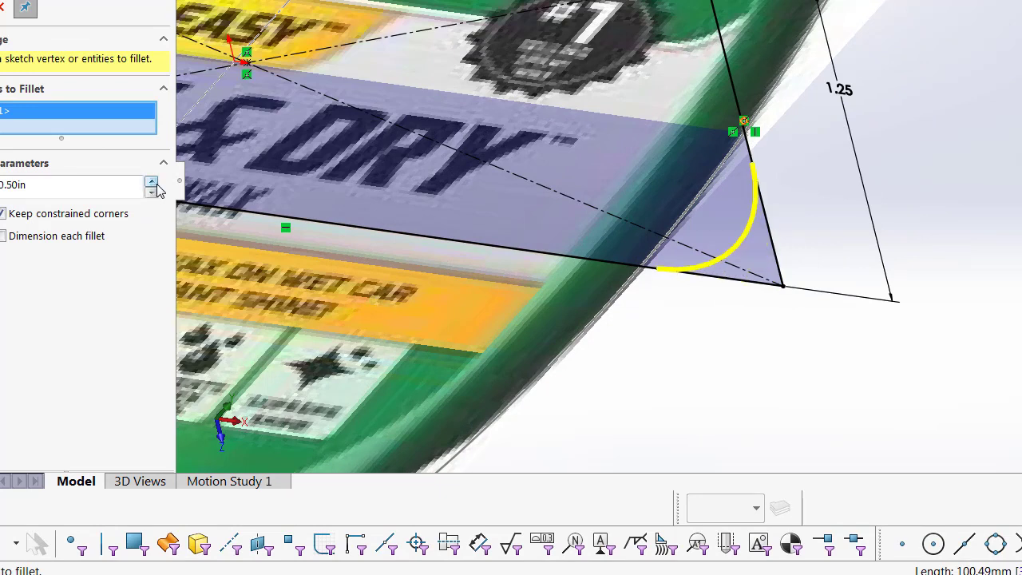
{"action": "left_click", "coordinate": [151, 181]}
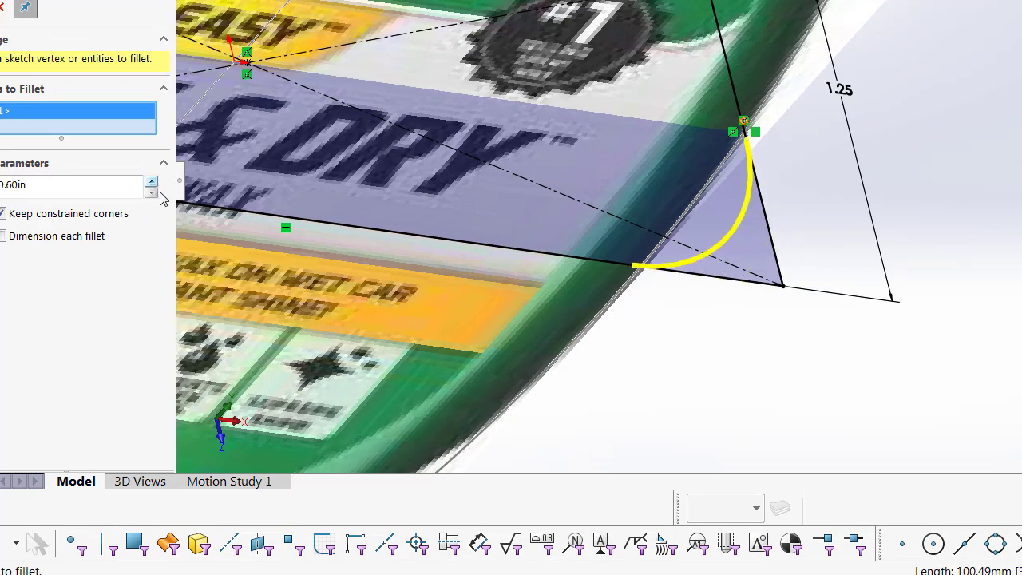
{"action": "left_click", "coordinate": [151, 192]}
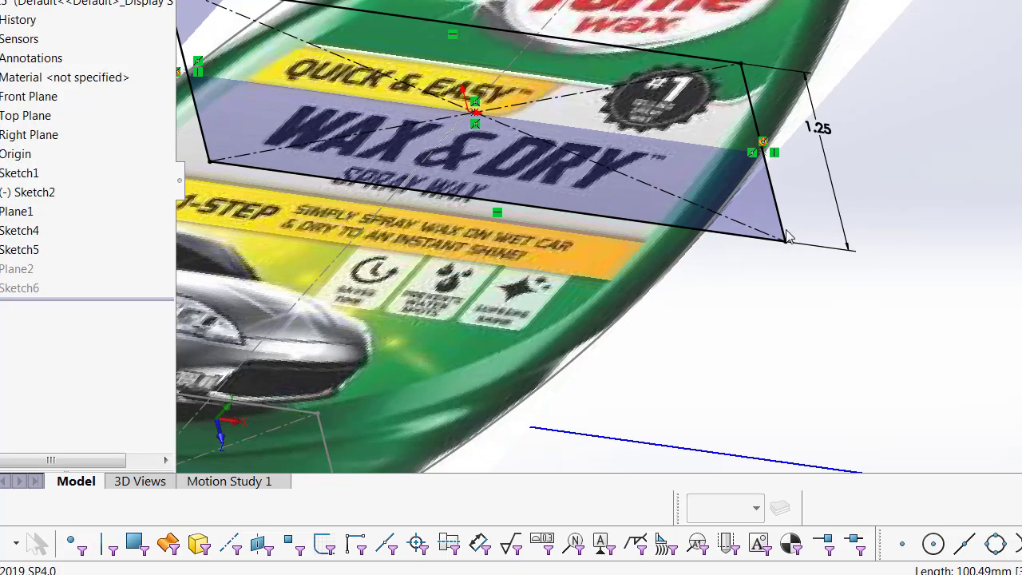
- Cancel the fillet and draw a three-point arc across the rectangle's right end
{"action": "key", "text": "space"}
{"action": "key", "text": "ctrl+8"}
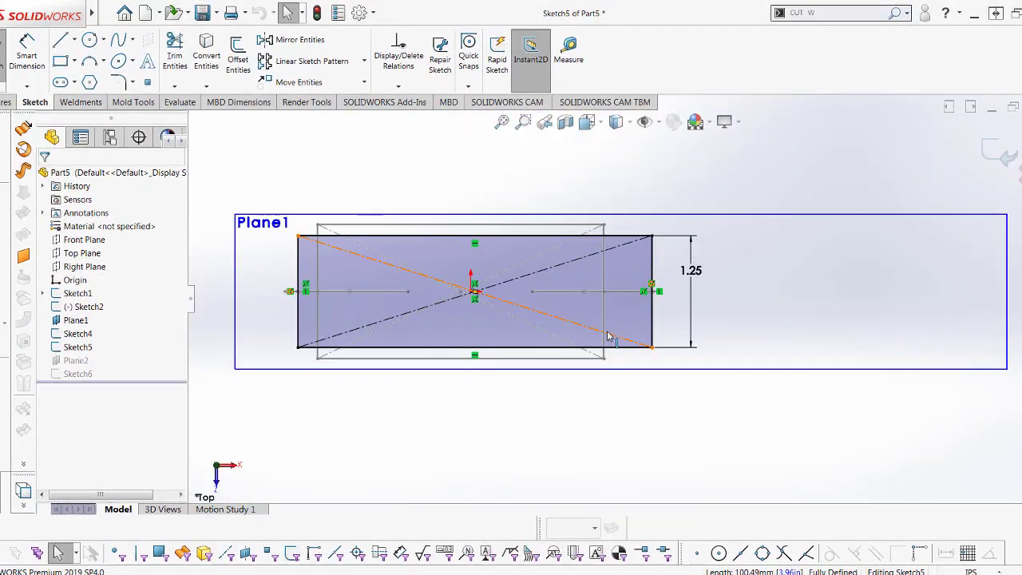
{"action": "left_click", "coordinate": [90, 61]}
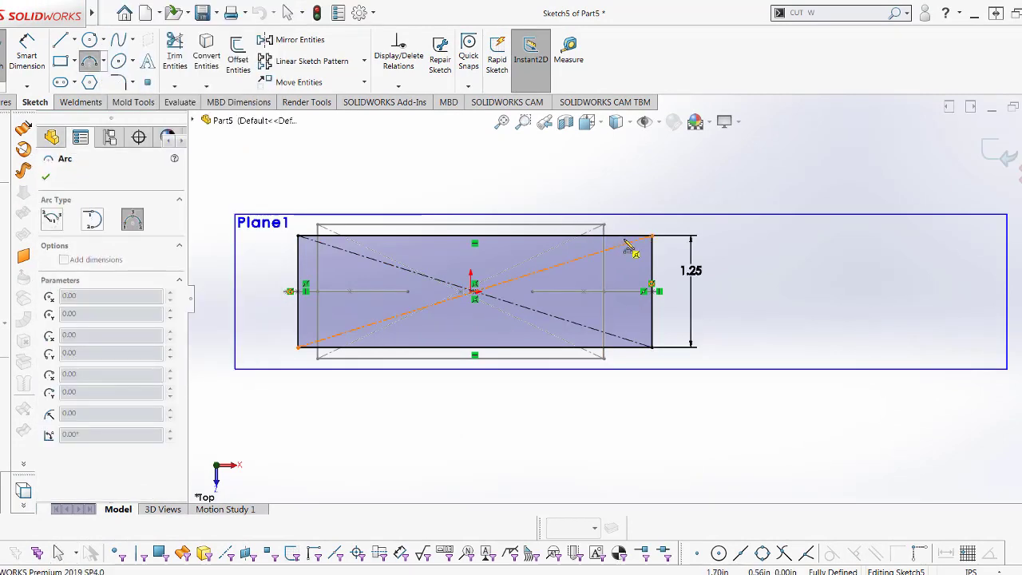
{"action": "left_click_drag", "start_coordinate": [628, 241], "coordinate": [629, 352]}
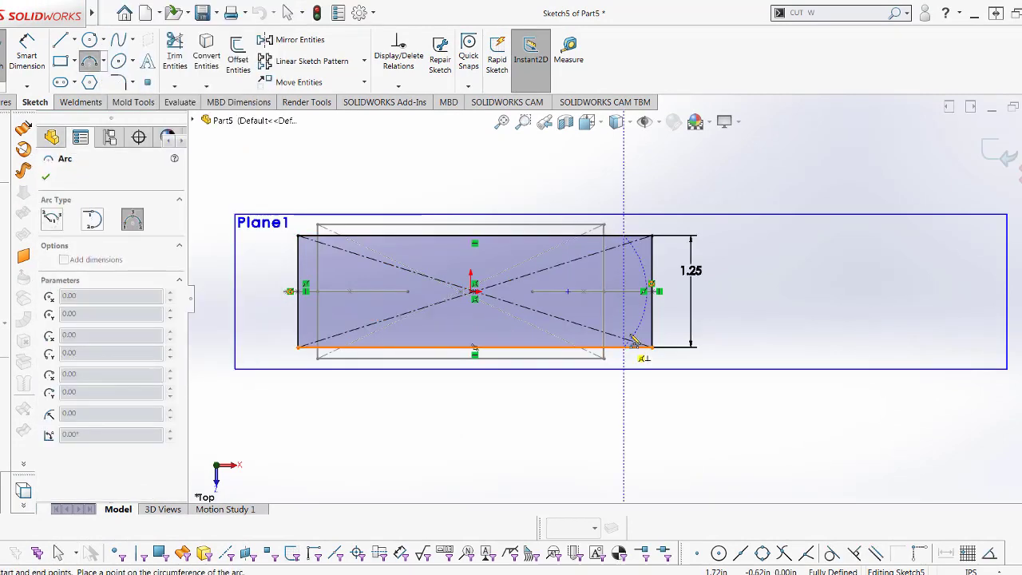
{"action": "left_click", "coordinate": [652, 308]}
{"action": "key", "text": "Escape"}
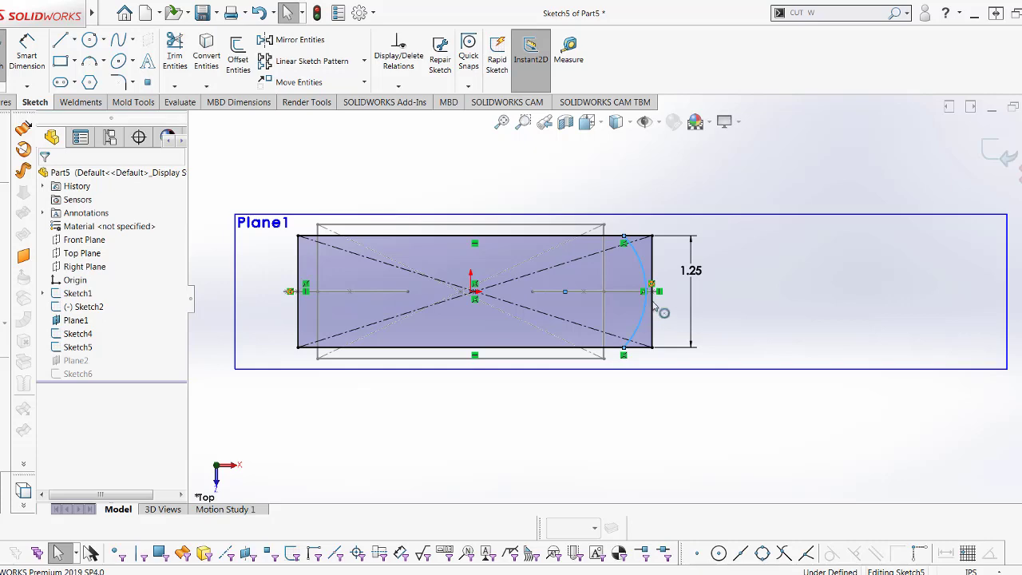
- Make the arc tangent to the right edge and its endpoints vertical
{"action": "left_click", "coordinate": [653, 305]}
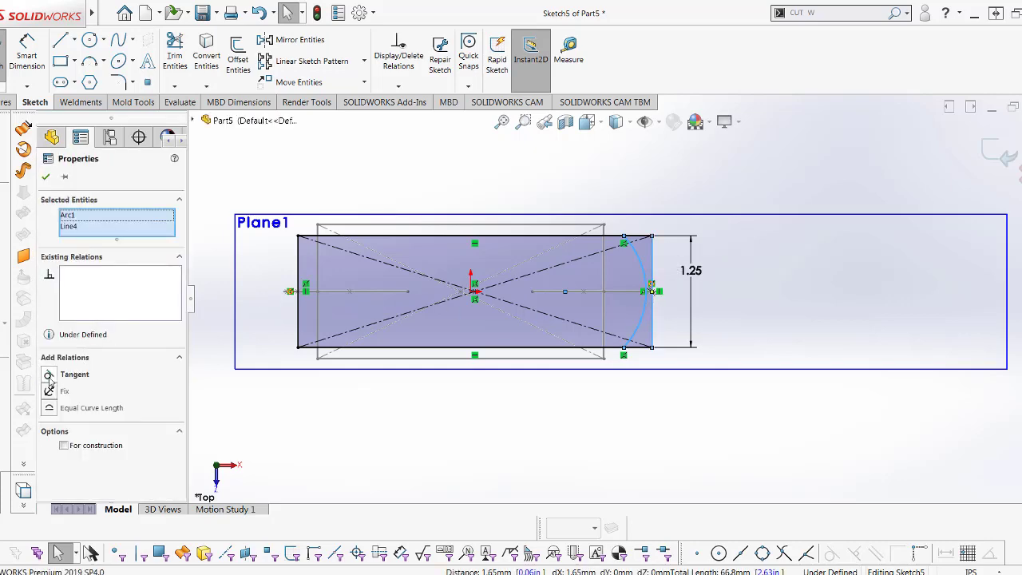
{"action": "left_click", "coordinate": [49, 376]}
{"action": "key", "text": "Escape"}
{"action": "scroll", "coordinate": [671, 225], "scroll_direction": "up", "scroll_amount": 3}
{"action": "right_click_drag", "start_coordinate": [702, 362], "coordinate": [703, 299]}
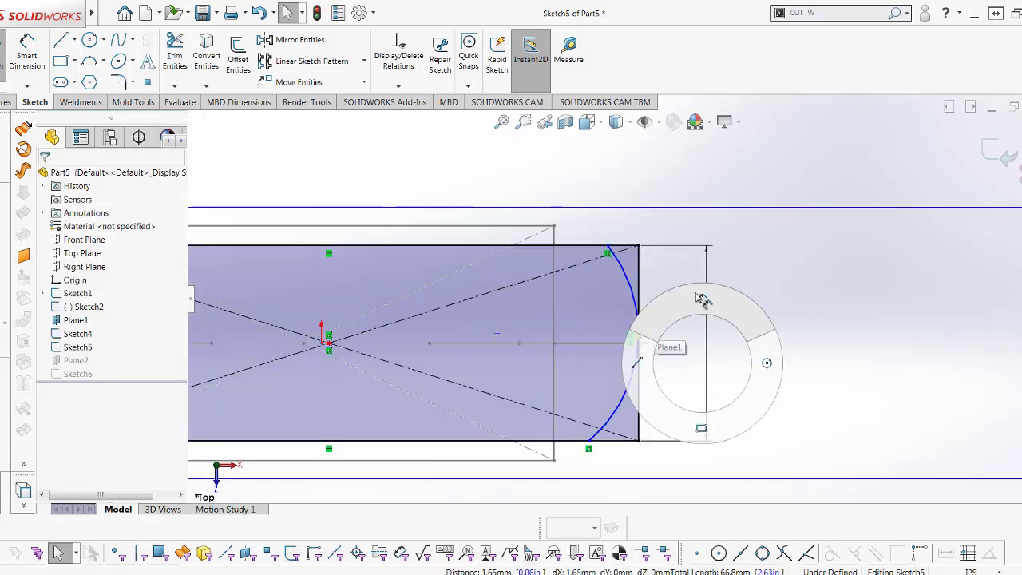
{"action": "left_click", "coordinate": [588, 442]}
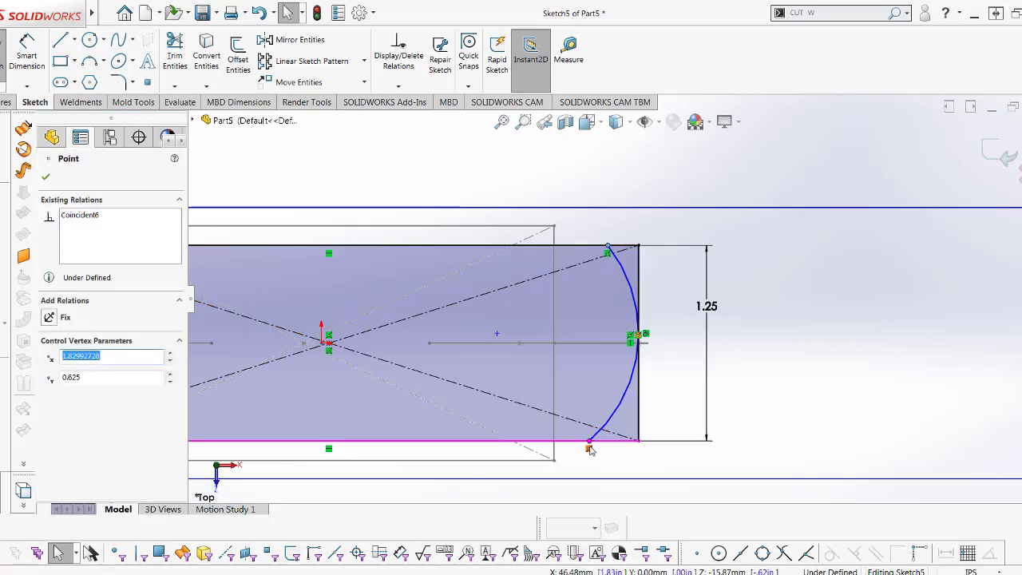
{"action": "left_click", "coordinate": [589, 448], "text": "ctrl"}
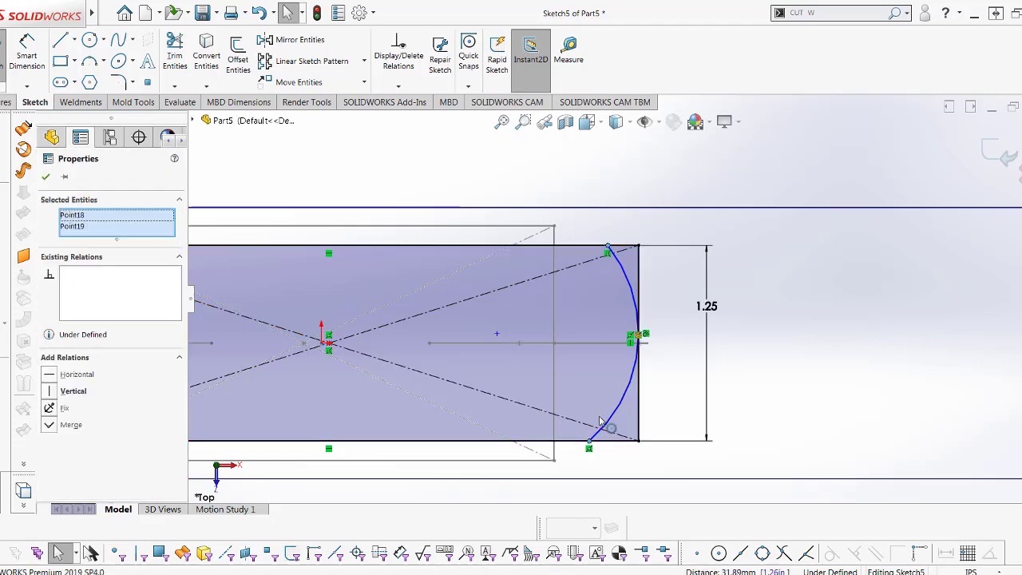
{"action": "left_click", "coordinate": [49, 391]}
{"action": "key", "text": "Escape"}
{"action": "scroll", "coordinate": [586, 315], "scroll_direction": "up", "scroll_amount": 5}
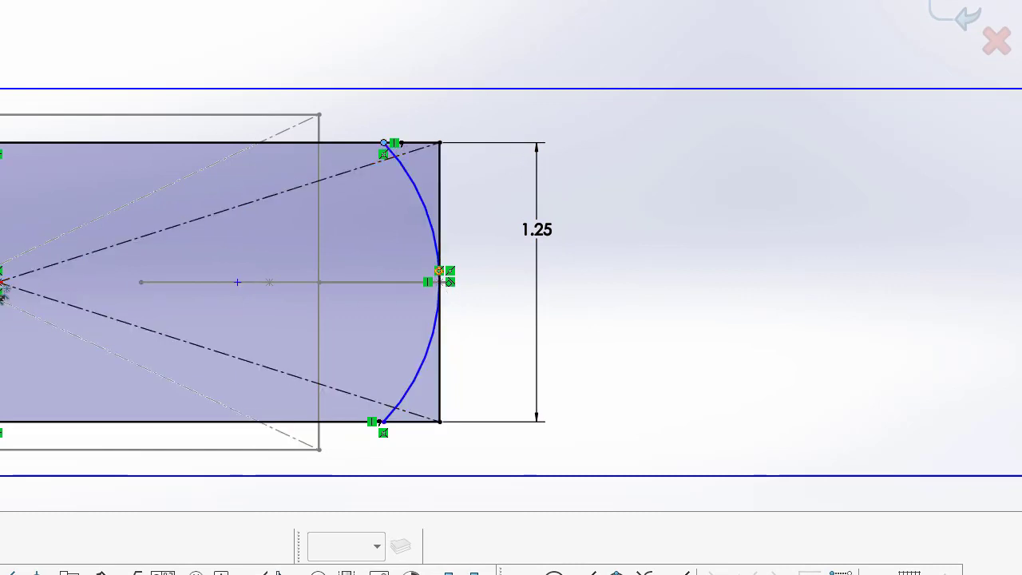
- Dimension the arc endpoint 1.75 in horizontally from the origin
{"action": "left_click", "coordinate": [3, 284]}
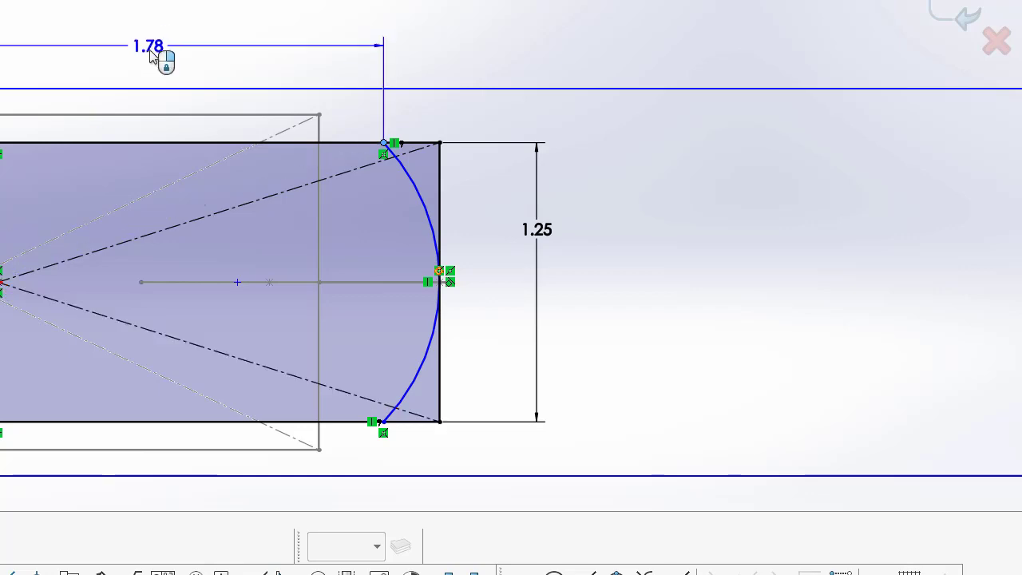
{"action": "left_click", "coordinate": [160, 52]}
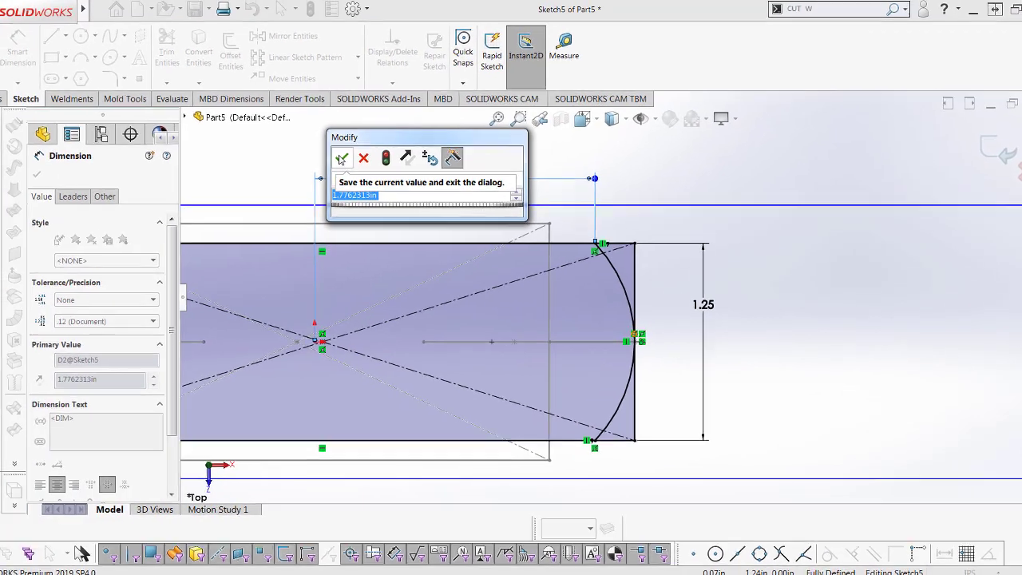
{"action": "type", "text": "1.7"}
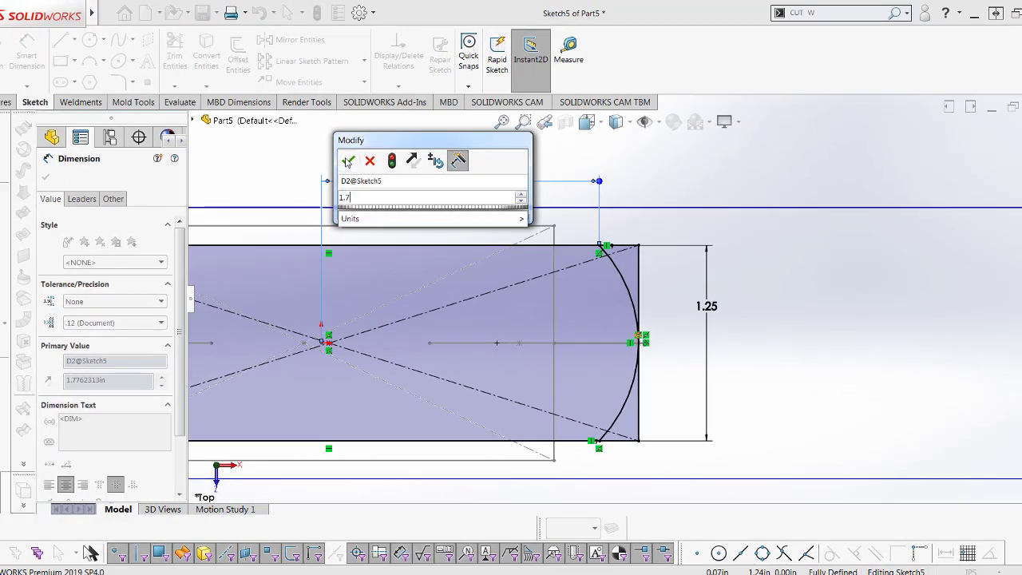
{"action": "type", "text": "5"}
{"action": "left_click", "coordinate": [341, 158]}
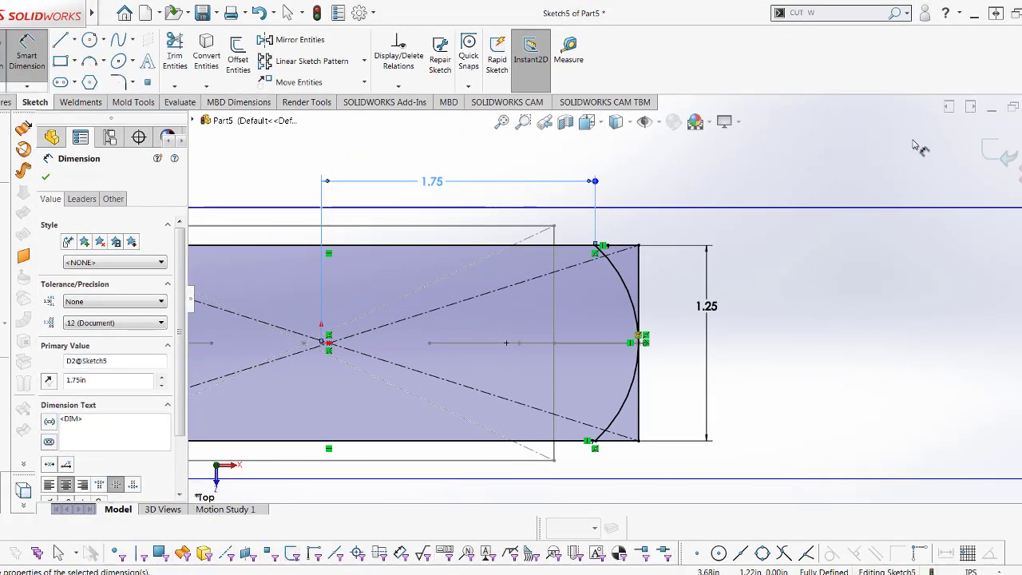
{"action": "scroll", "coordinate": [571, 297], "scroll_direction": "up", "scroll_amount": 3}
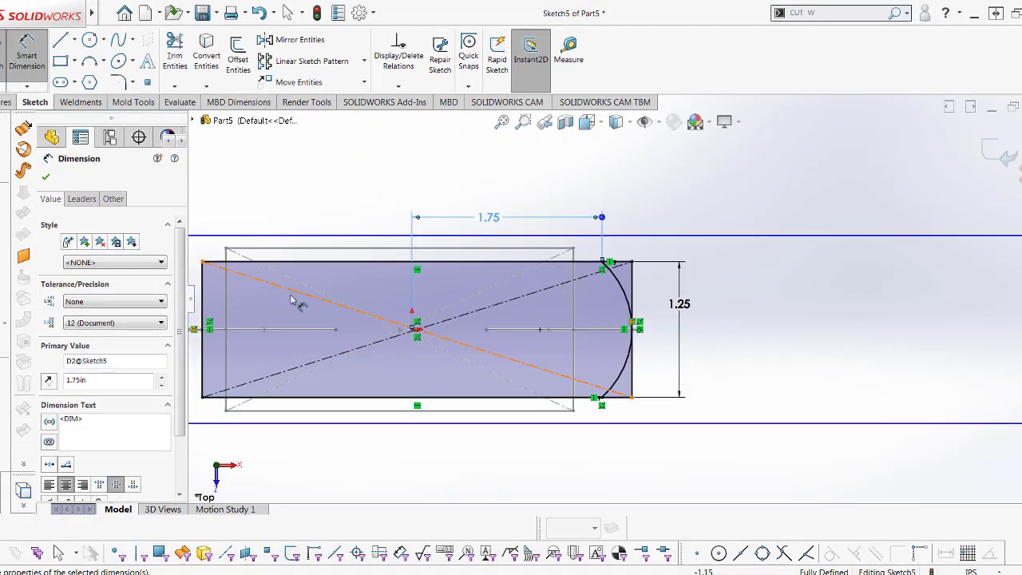
{"action": "scroll", "coordinate": [303, 312], "scroll_direction": "up", "scroll_amount": 2}
{"action": "scroll", "coordinate": [415, 297], "scroll_direction": "down", "scroll_amount": 3}
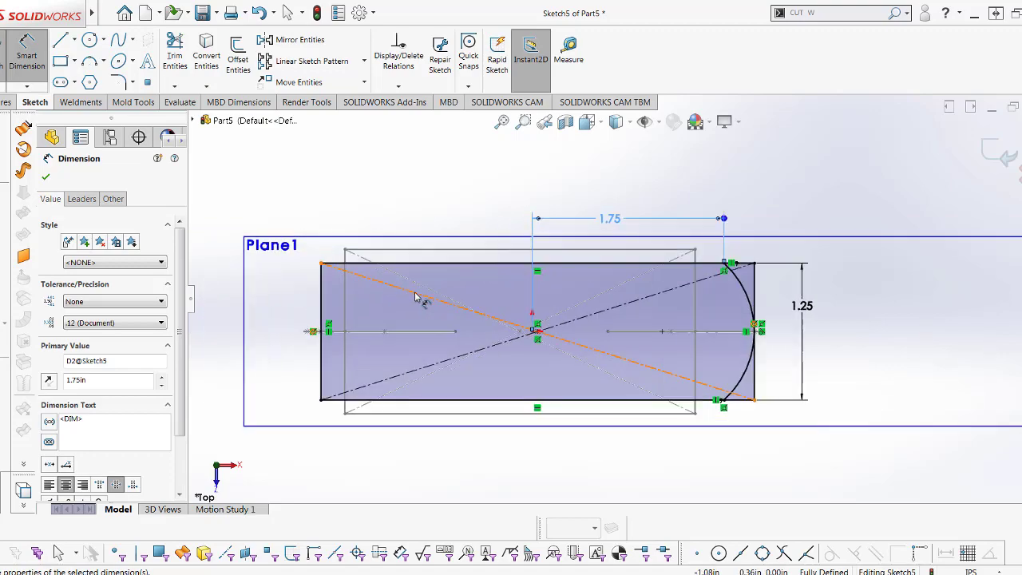
- Draw a three-point arc across the rectangle's left end, bulging outward
{"action": "left_click", "coordinate": [90, 62]}
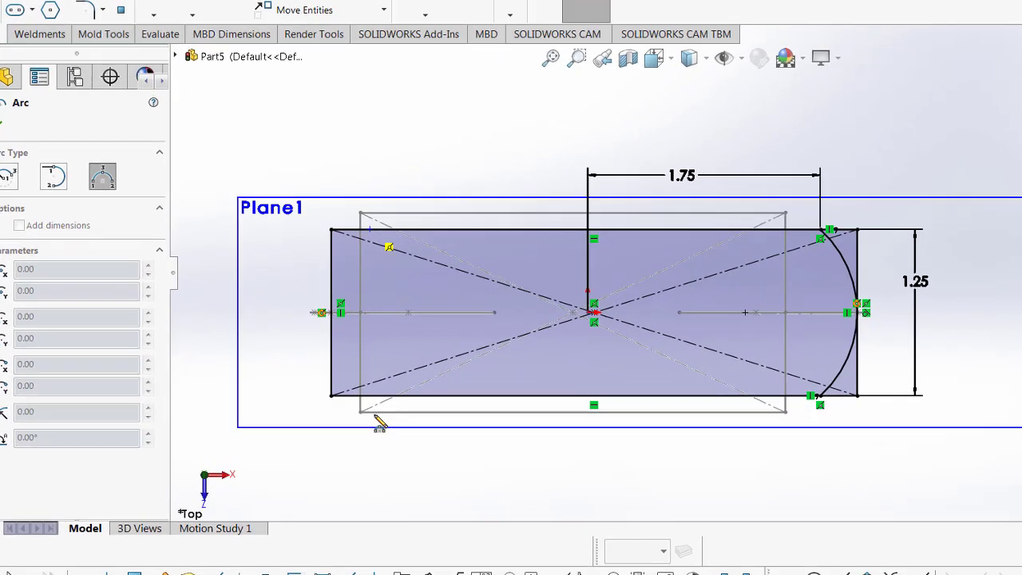
{"action": "left_click", "coordinate": [389, 391]}
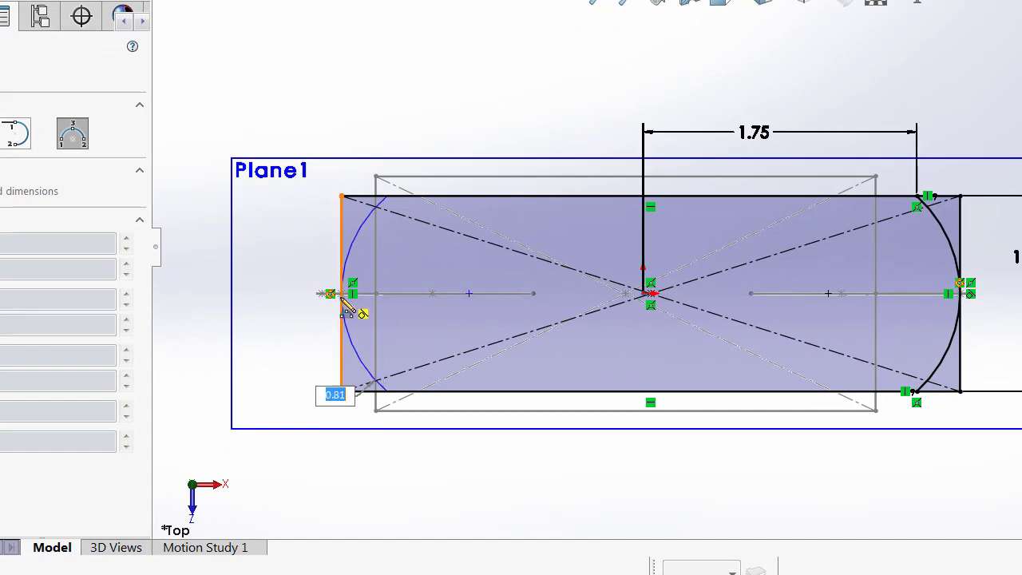
{"action": "left_click", "coordinate": [345, 323]}
{"action": "key", "text": "Escape"}
{"action": "left_click", "coordinate": [345, 323]}
{"action": "scroll", "coordinate": [344, 323], "scroll_direction": "down", "scroll_amount": 3}
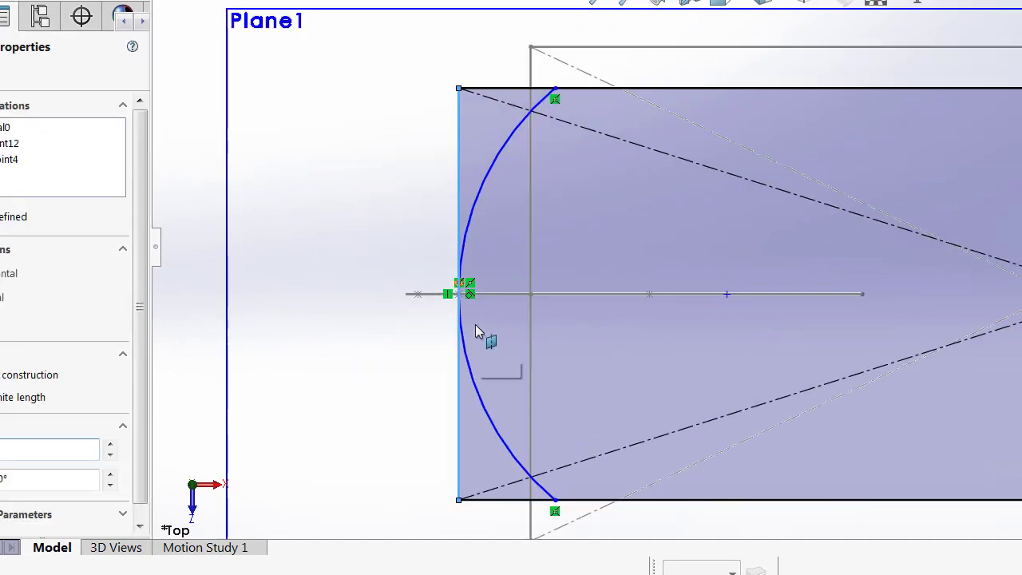
{"action": "key", "text": "Escape"}
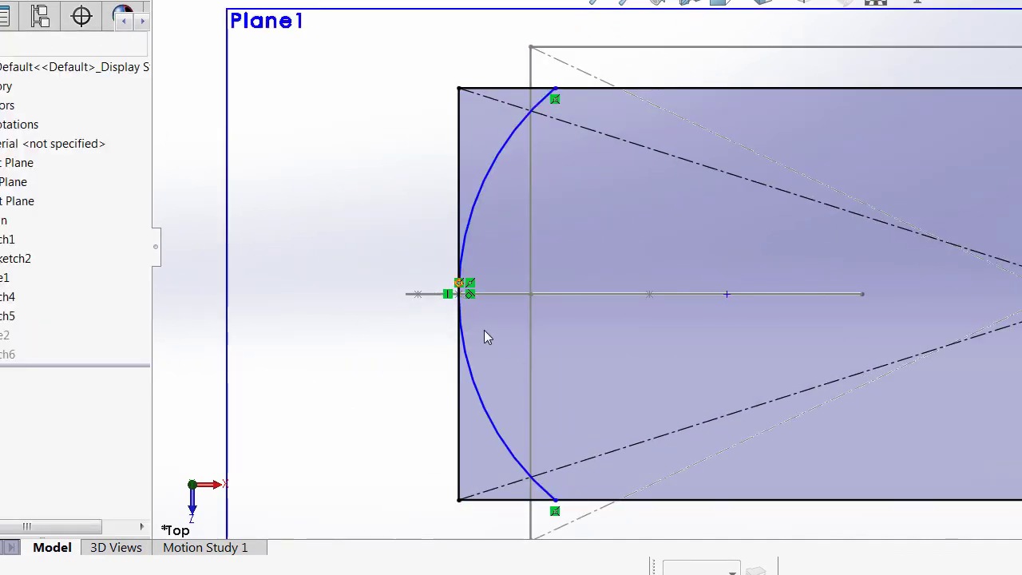
{"action": "key", "text": "f"}
{"action": "scroll", "coordinate": [930, 247], "scroll_direction": "down", "scroll_amount": 2}
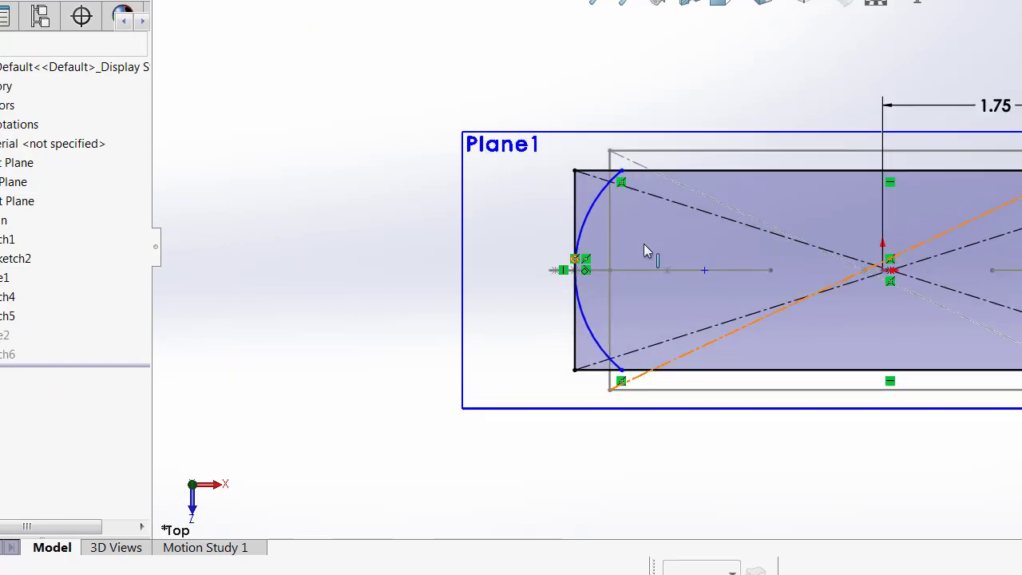
{"action": "left_click", "coordinate": [676, 200]}
{"action": "key", "text": "Escape"}
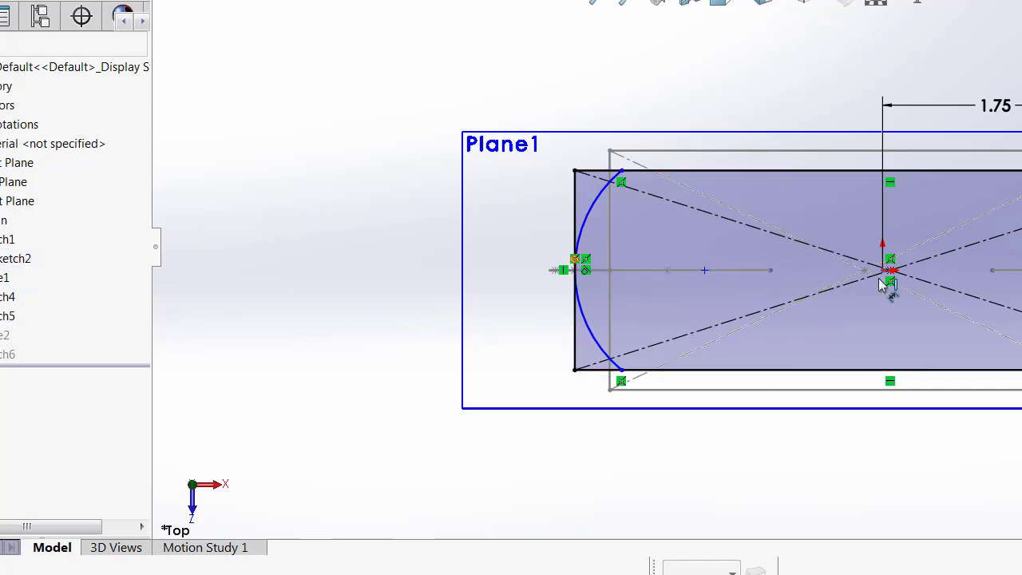
- Dimension the left arc's top endpoint 1.64 in horizontally from centre
{"action": "left_click", "coordinate": [622, 173]}
{"action": "left_click", "coordinate": [730, 98]}
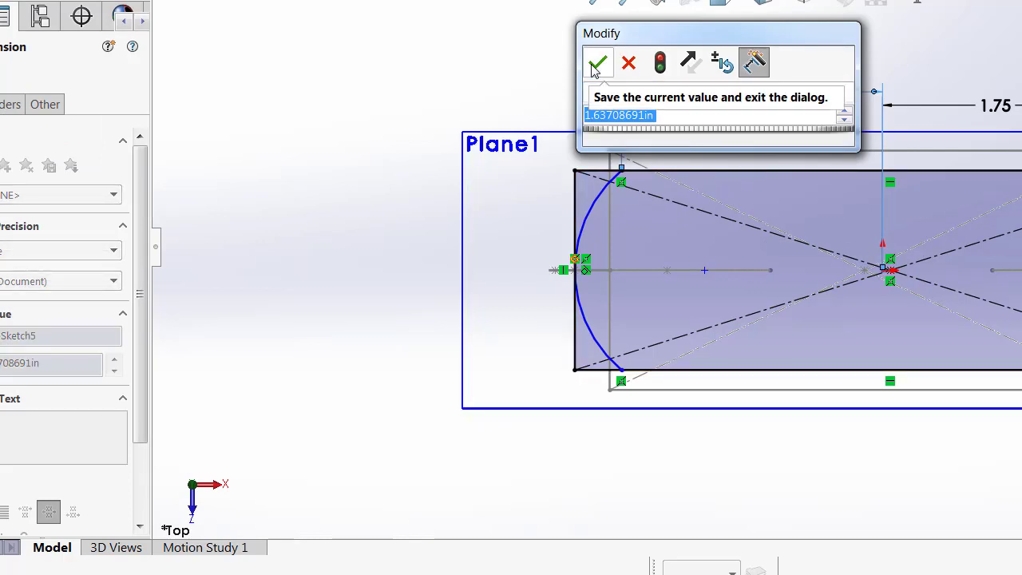
{"action": "type", "text": "1.6"}
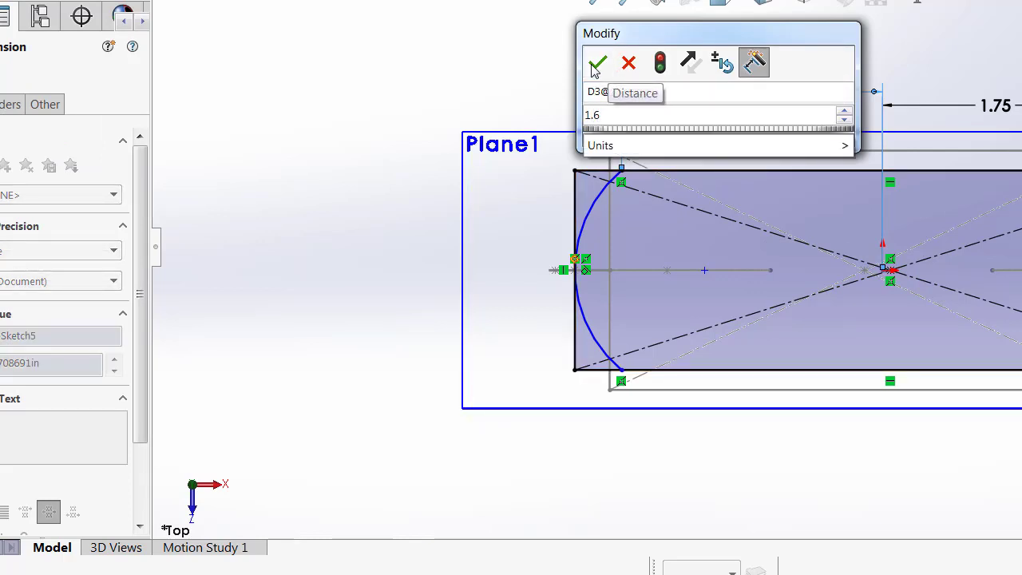
{"action": "type", "text": "4"}
{"action": "left_click", "coordinate": [593, 67]}
{"action": "left_click", "coordinate": [553, 67]}
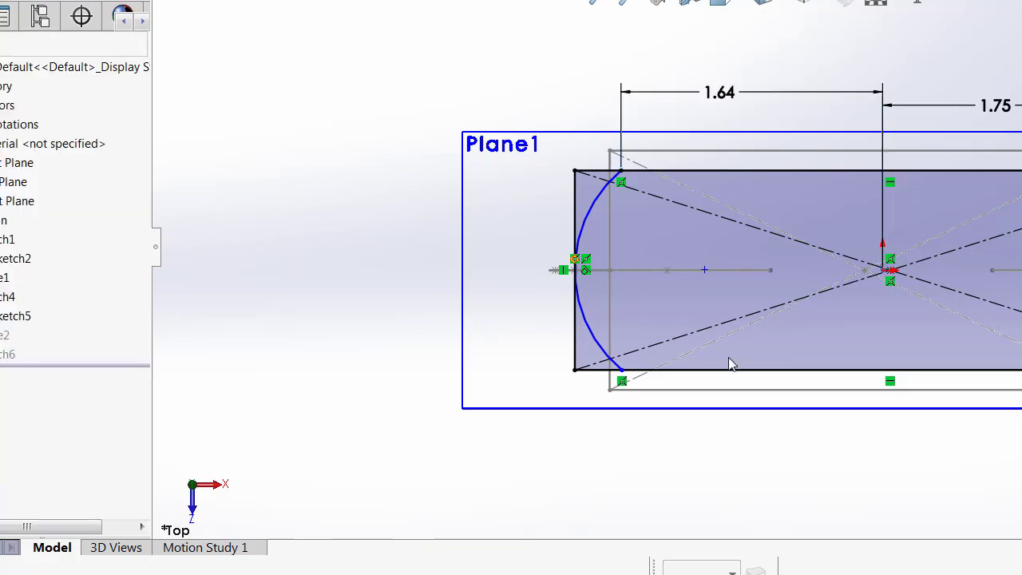
- Trim away the rectangle's straight left and right end edges and leftover stubs
{"action": "key", "text": "t"}
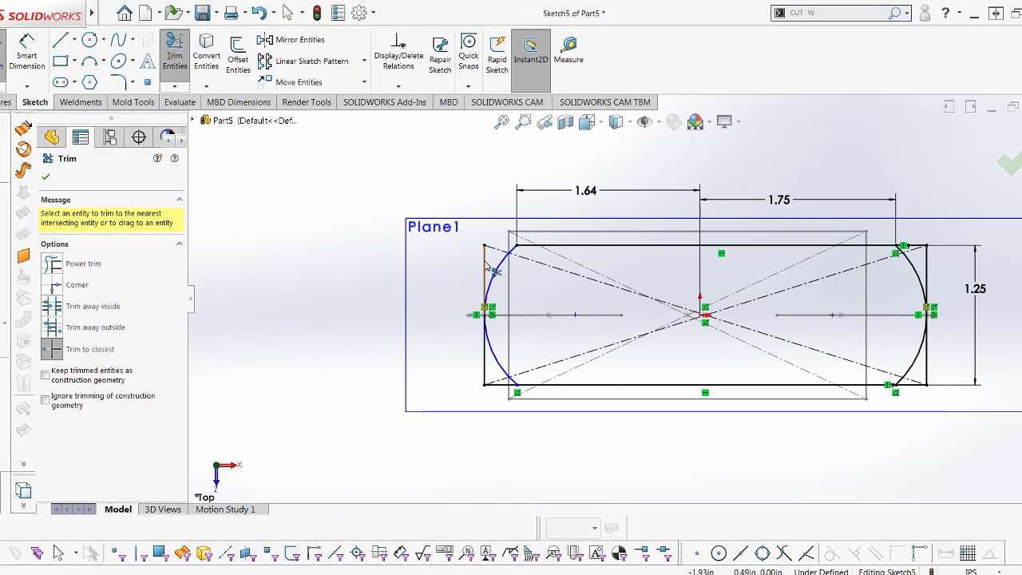
{"action": "left_click", "coordinate": [493, 270]}
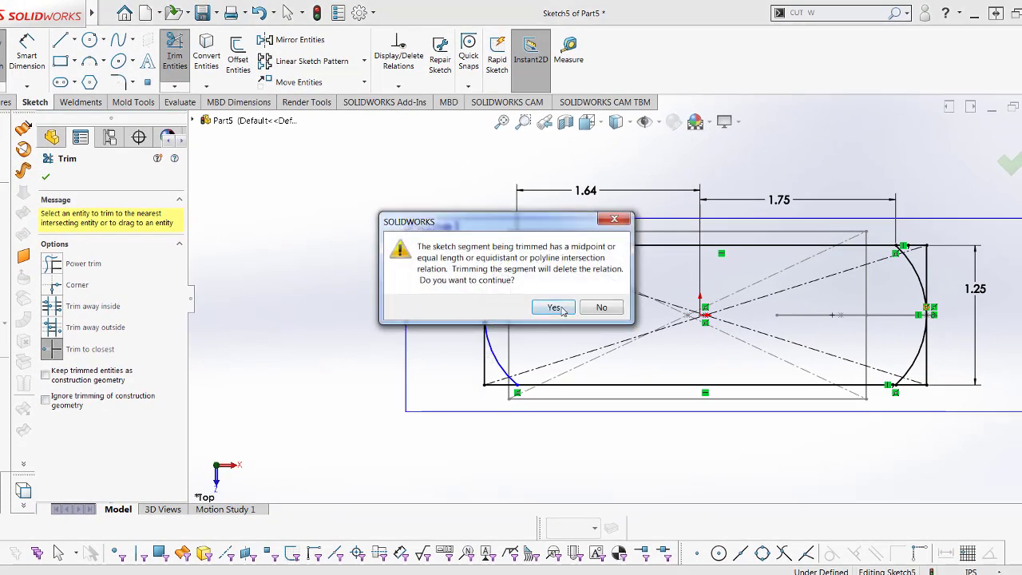
{"action": "left_click", "coordinate": [598, 303]}
{"action": "left_click", "coordinate": [497, 387]}
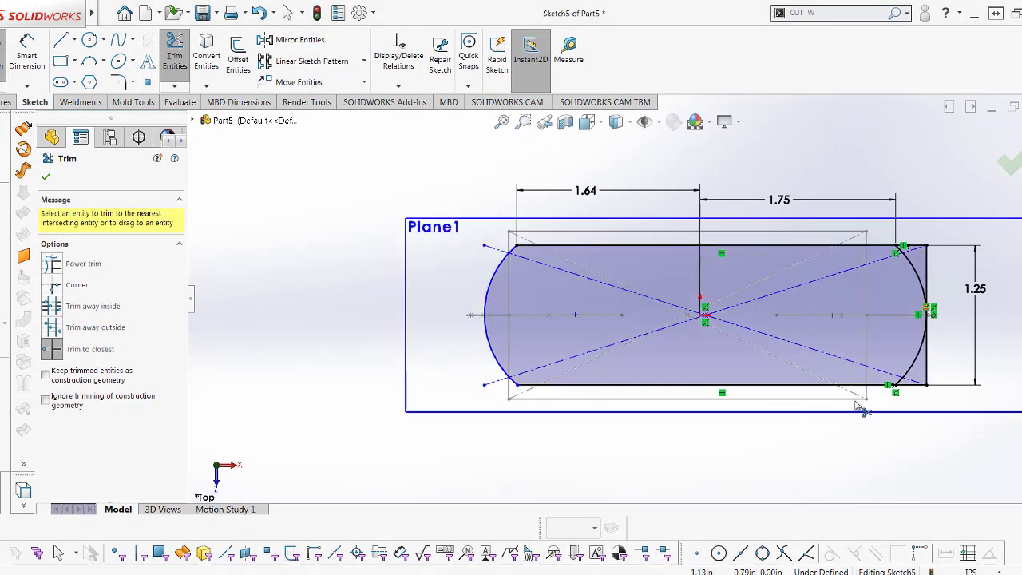
{"action": "left_click", "coordinate": [914, 385]}
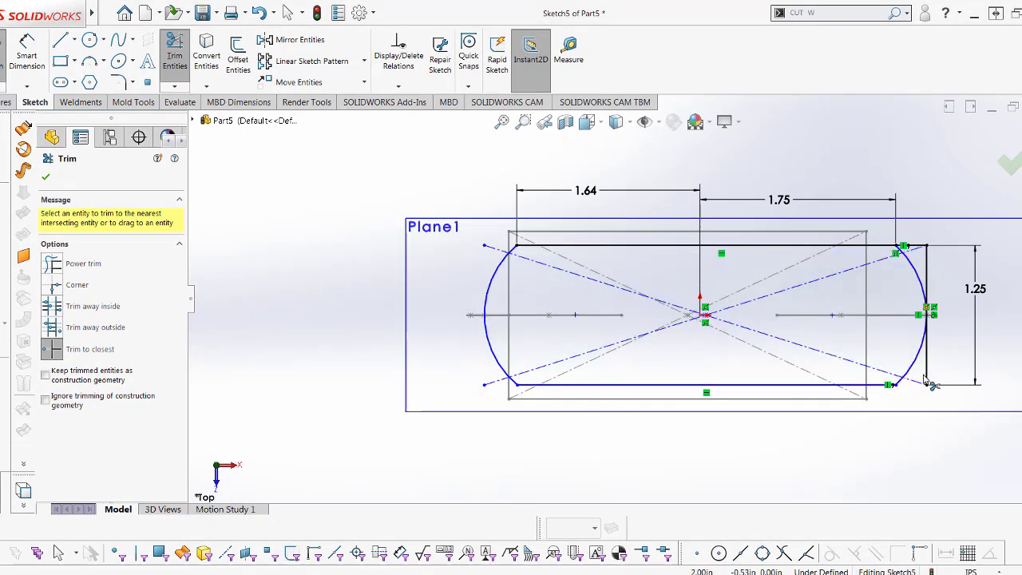
{"action": "left_click", "coordinate": [928, 273]}
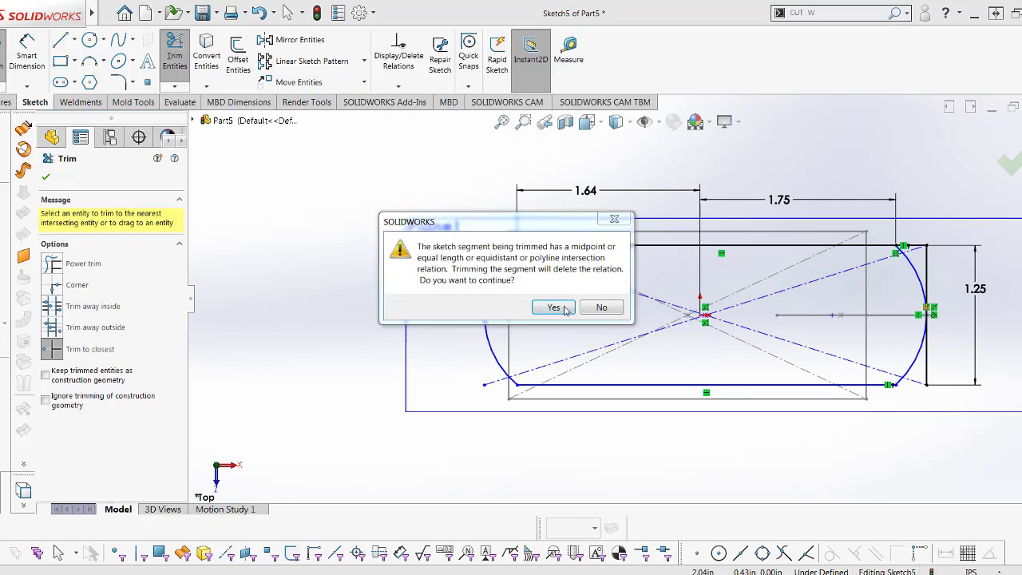
{"action": "key", "text": "Return"}
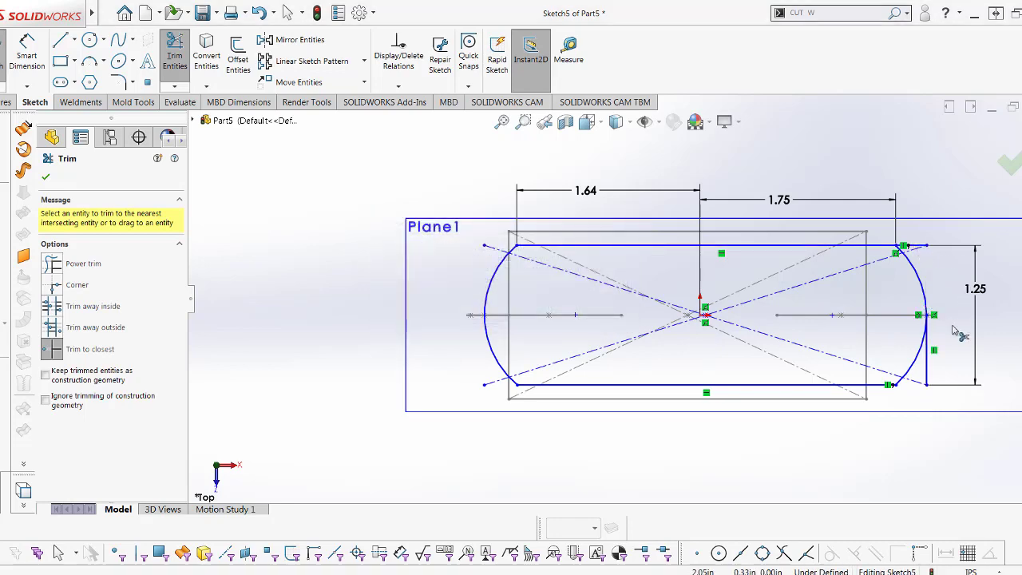
{"action": "left_click", "coordinate": [926, 351]}
{"action": "scroll", "coordinate": [728, 315], "scroll_direction": "up", "scroll_amount": 2}
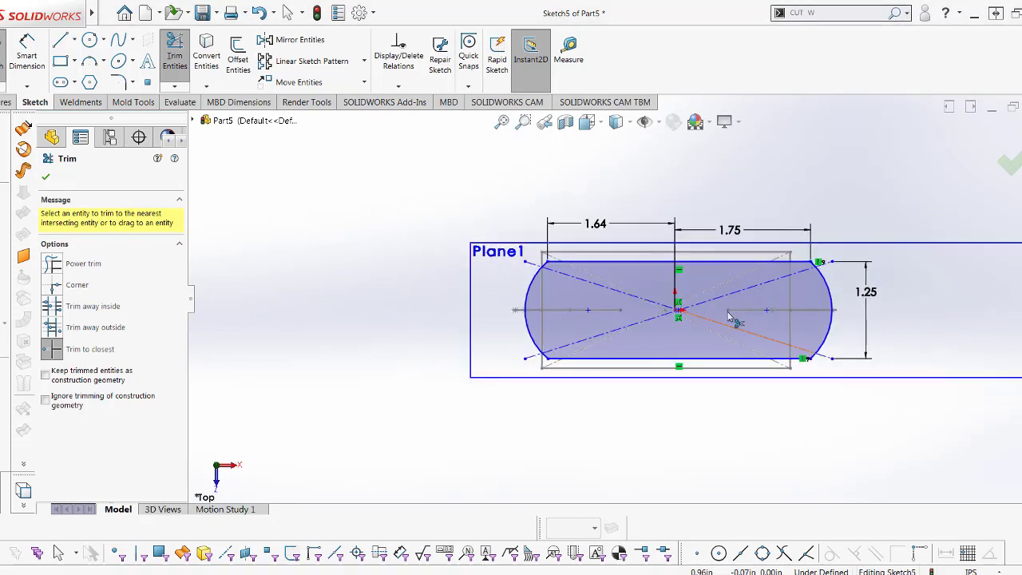
{"action": "scroll", "coordinate": [728, 315], "scroll_direction": "down", "scroll_amount": 1}
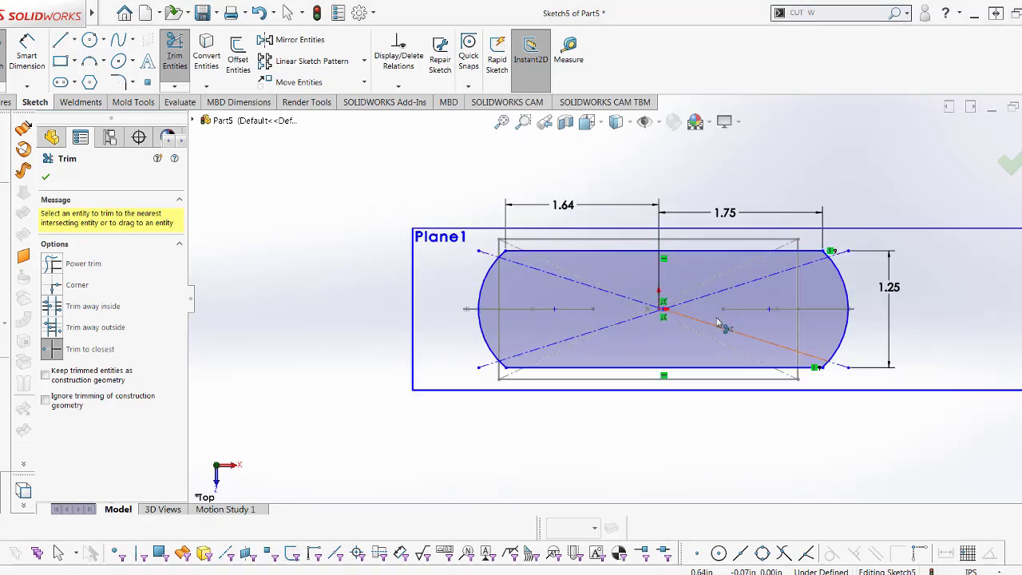
{"action": "left_click", "coordinate": [117, 82]}
- Fillet the four arc-to-side corners at 0.50 in and exit Sketch5
{"action": "left_click", "coordinate": [547, 253]}
{"action": "type", "text": "0.5"}
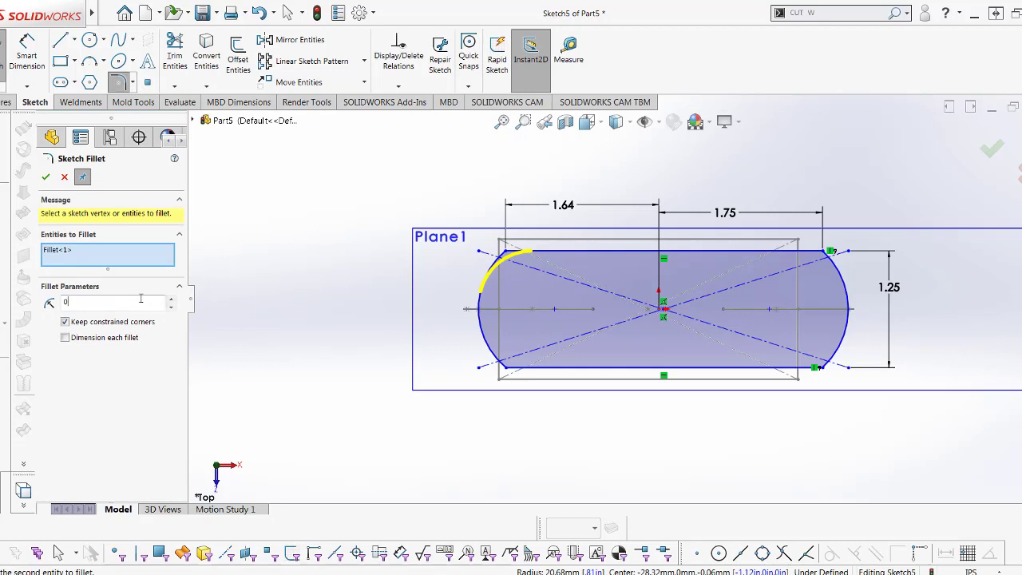
{"action": "key", "text": "Return"}
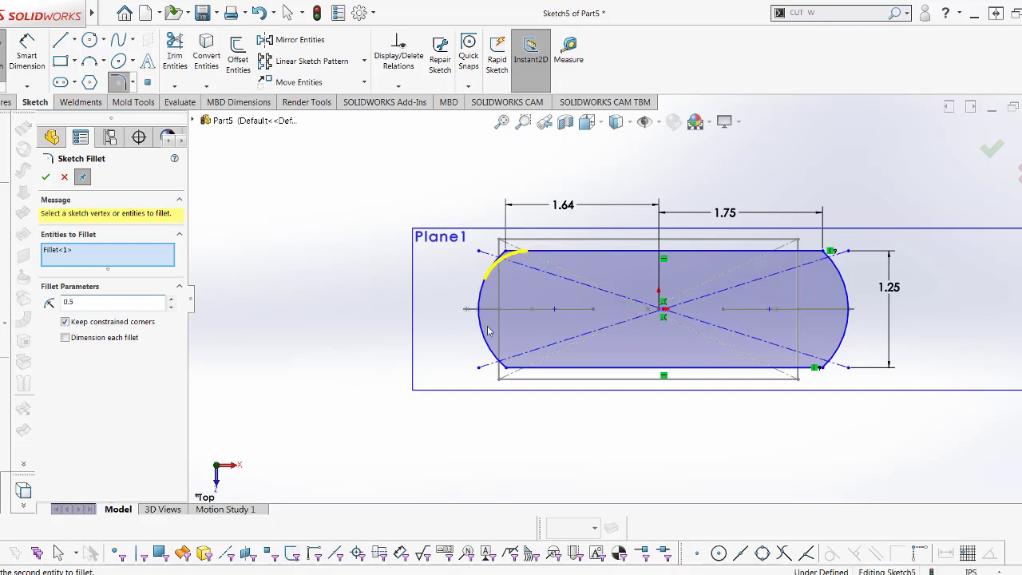
{"action": "left_click", "coordinate": [504, 369]}
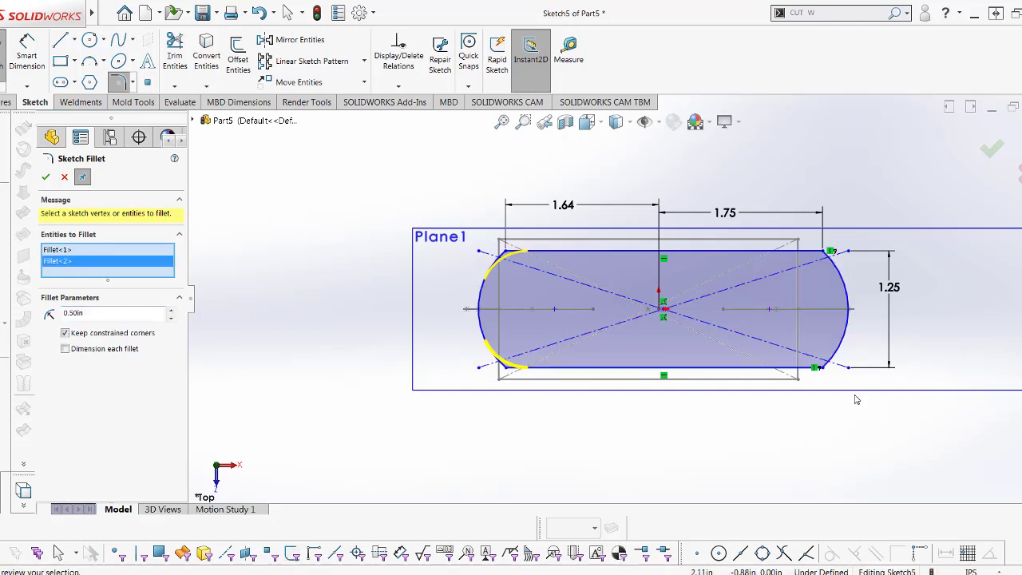
{"action": "left_click", "coordinate": [823, 371]}
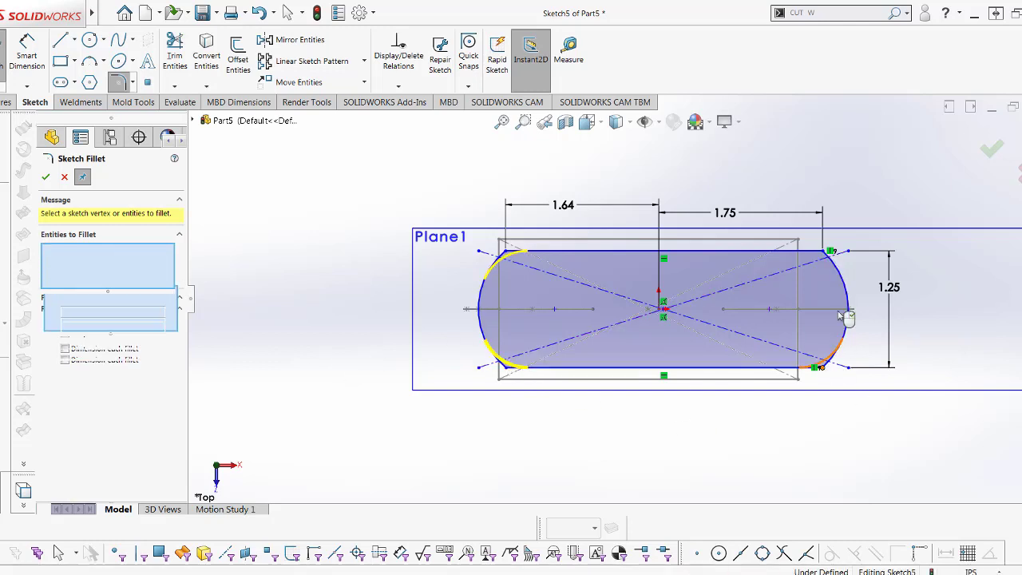
{"action": "left_click", "coordinate": [832, 253]}
{"action": "scroll", "coordinate": [902, 289], "scroll_direction": "down", "scroll_amount": 1}
{"action": "scroll", "coordinate": [903, 289], "scroll_direction": "down", "scroll_amount": 3}
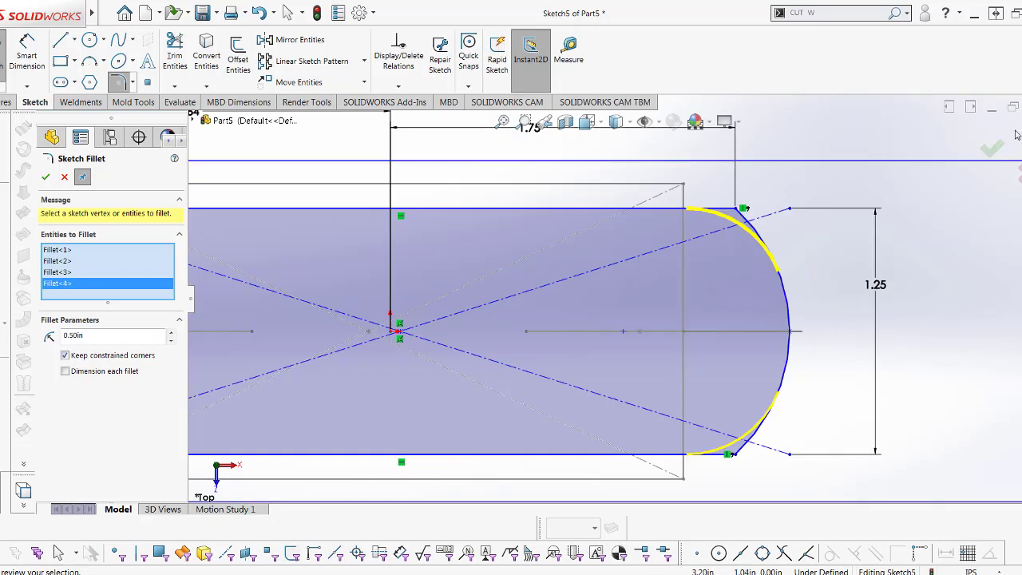
{"action": "key", "text": "Return"}
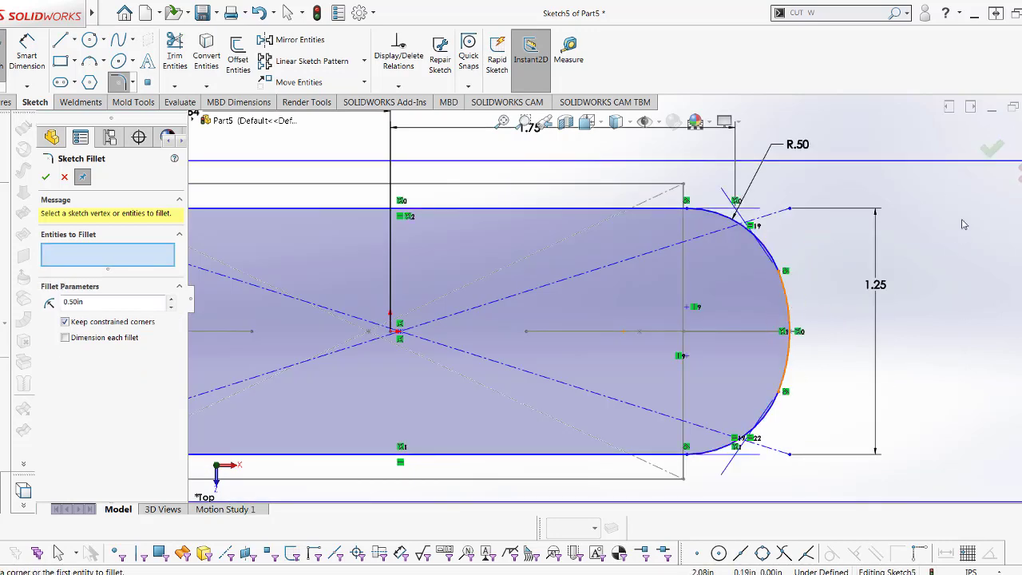
{"action": "key", "text": "z"}
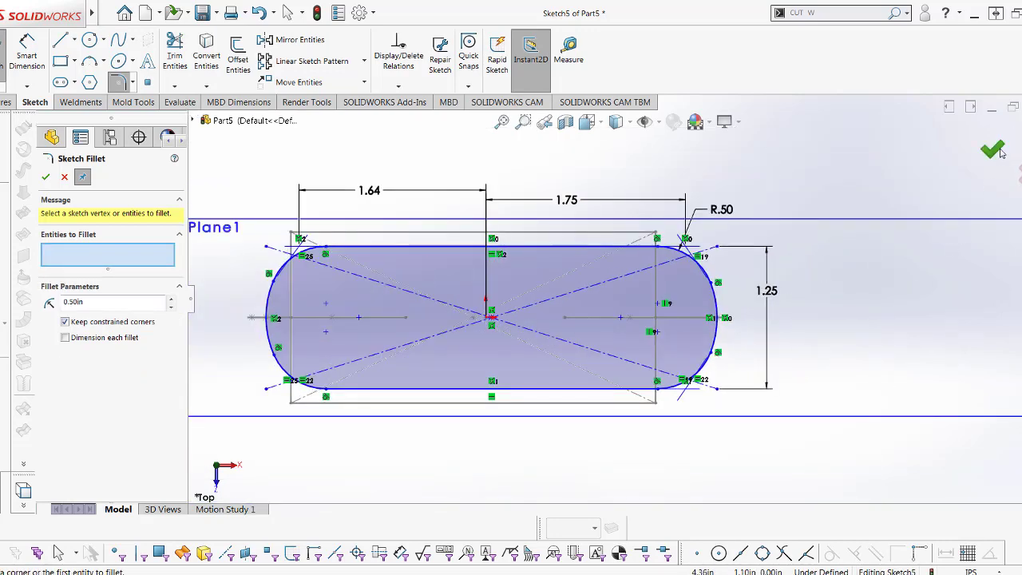
{"action": "left_click", "coordinate": [998, 152]}
{"action": "left_click", "coordinate": [997, 152]}
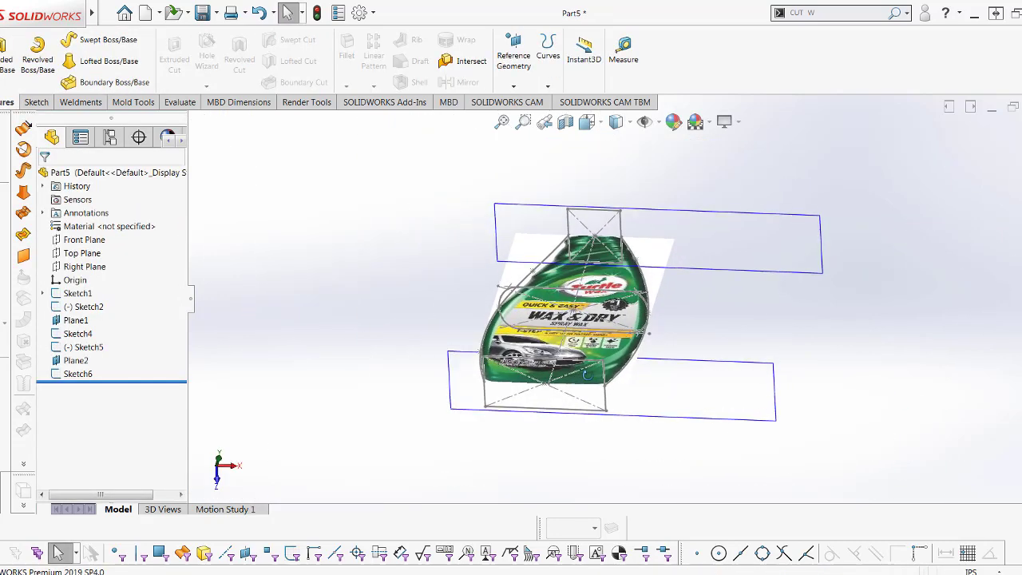
- Undo the empty sketch started on Plane2 and reopen Sketch4 for editing
{"action": "left_click", "coordinate": [553, 413]}
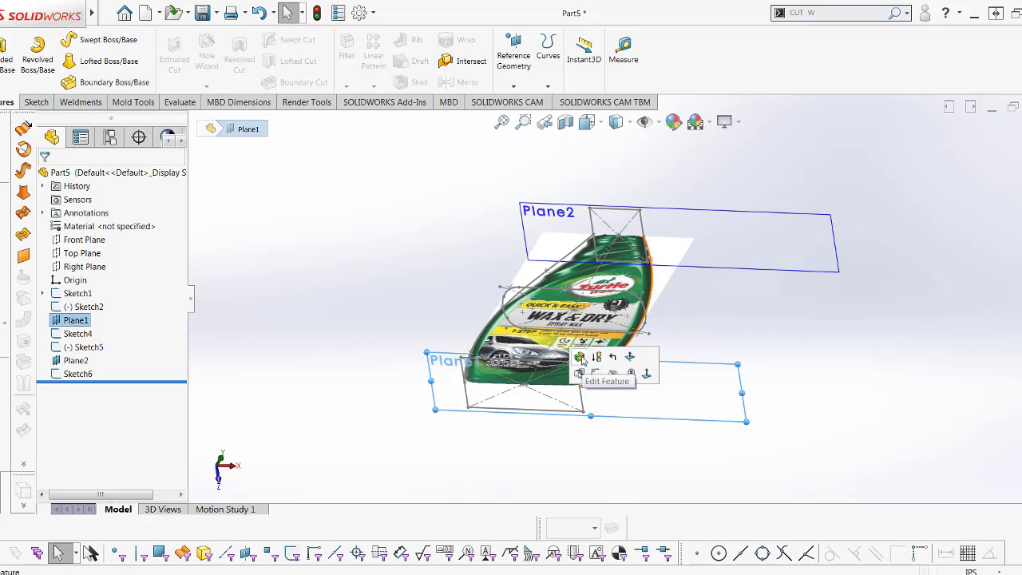
{"action": "left_click", "coordinate": [579, 374]}
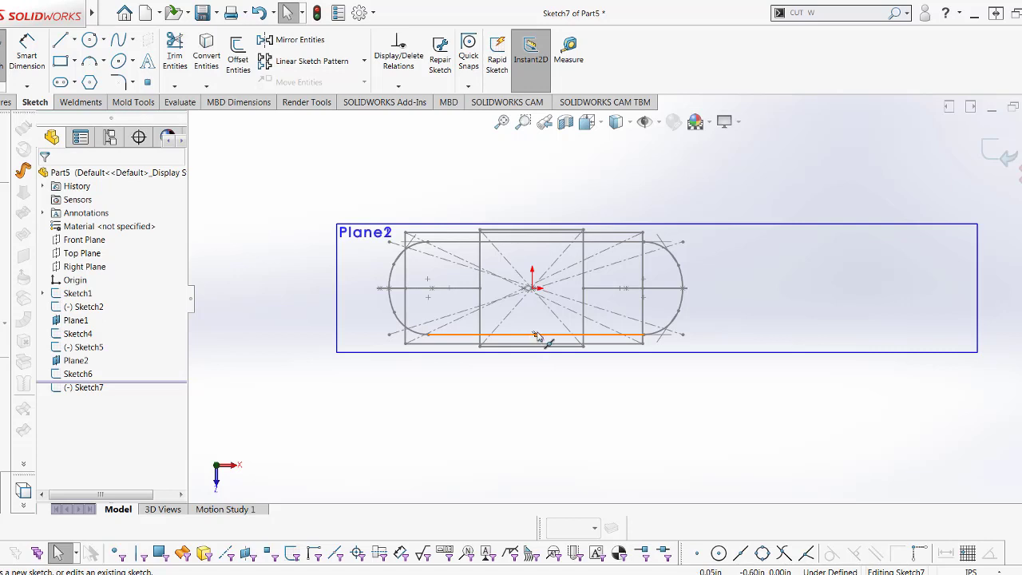
{"action": "scroll", "coordinate": [581, 327], "scroll_direction": "down", "scroll_amount": 2}
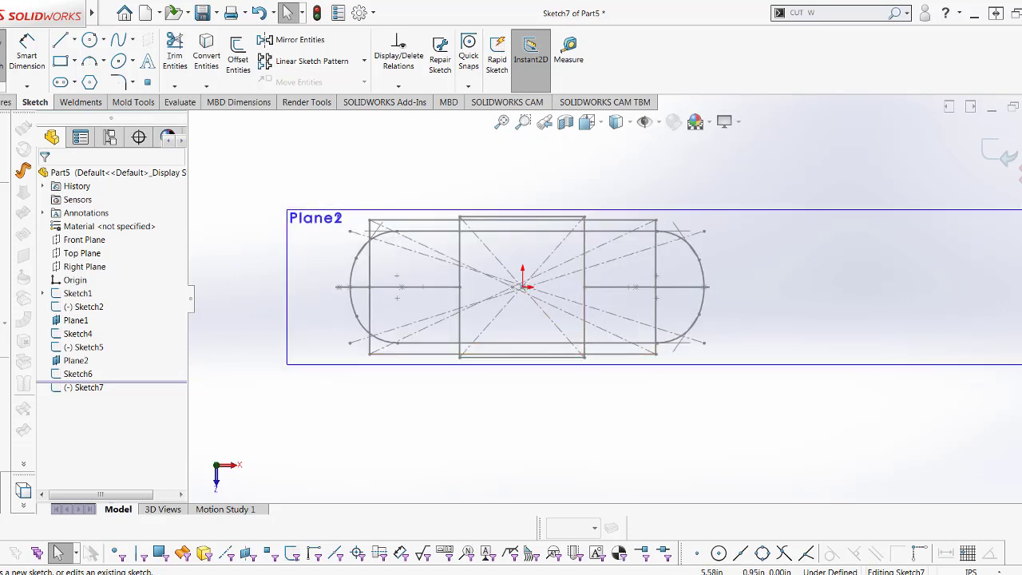
{"action": "key", "text": "ctrl+z"}
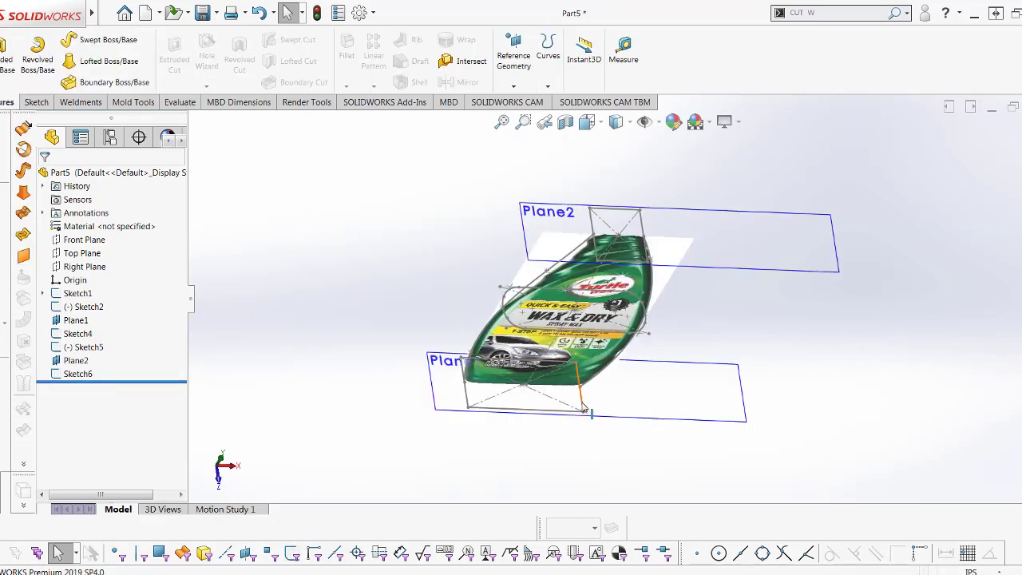
{"action": "left_click", "coordinate": [606, 379]}
{"action": "left_click", "coordinate": [614, 353]}
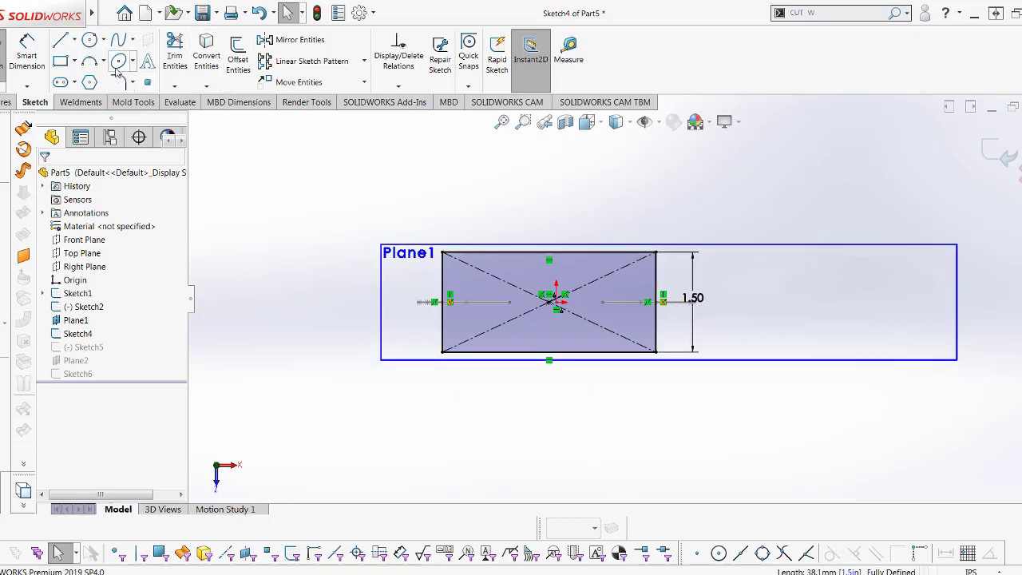
- Draw an outward arc across the right end, tangent to the right edge
{"action": "left_click", "coordinate": [89, 61]}
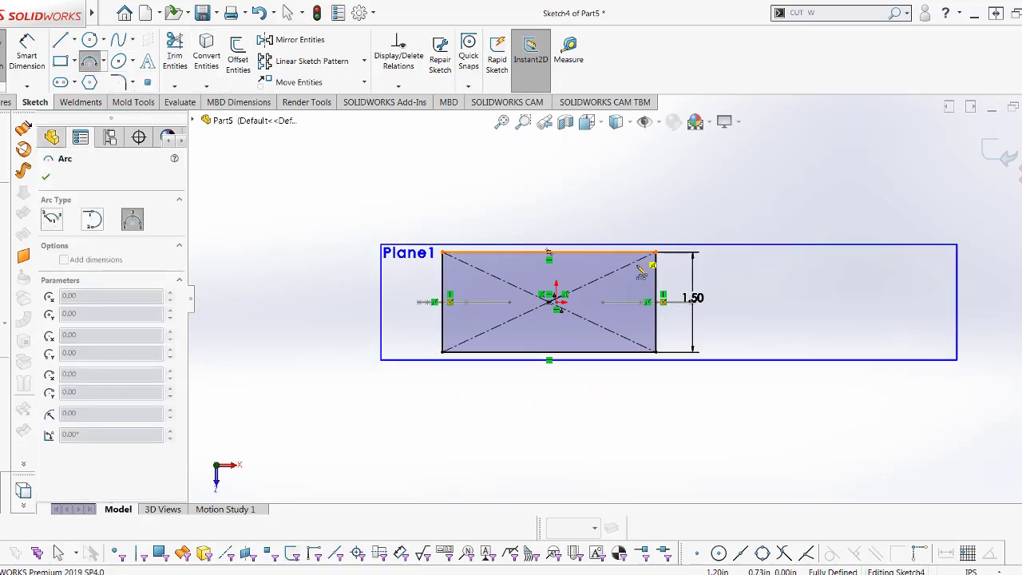
{"action": "left_click", "coordinate": [640, 254]}
{"action": "left_click", "coordinate": [645, 359]}
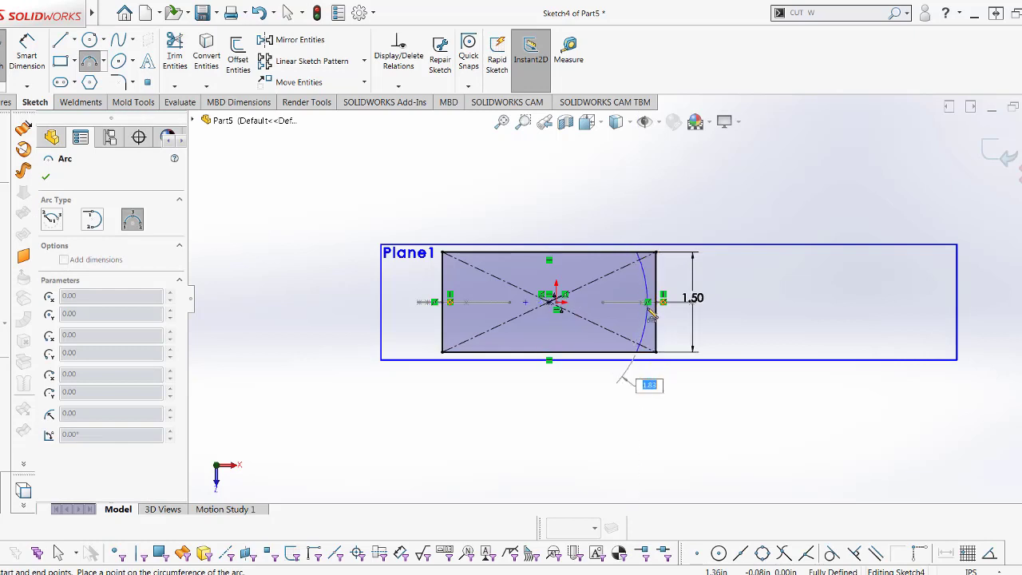
{"action": "left_click", "coordinate": [650, 326]}
{"action": "key", "text": "Escape"}
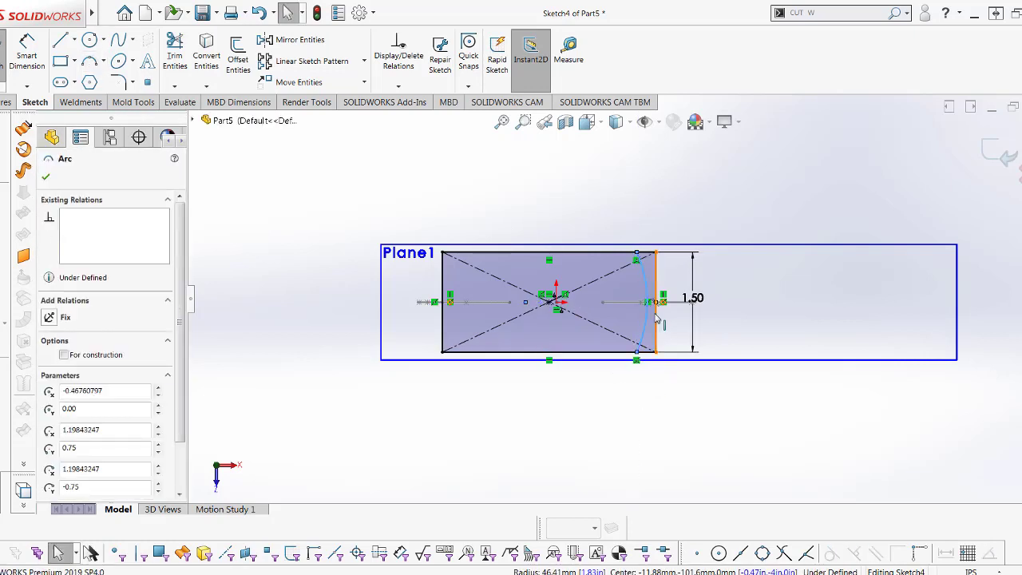
{"action": "left_click", "coordinate": [656, 320]}
{"action": "left_click", "coordinate": [57, 374]}
{"action": "key", "text": "Escape"}
{"action": "scroll", "coordinate": [593, 286], "scroll_direction": "down", "scroll_amount": 3}
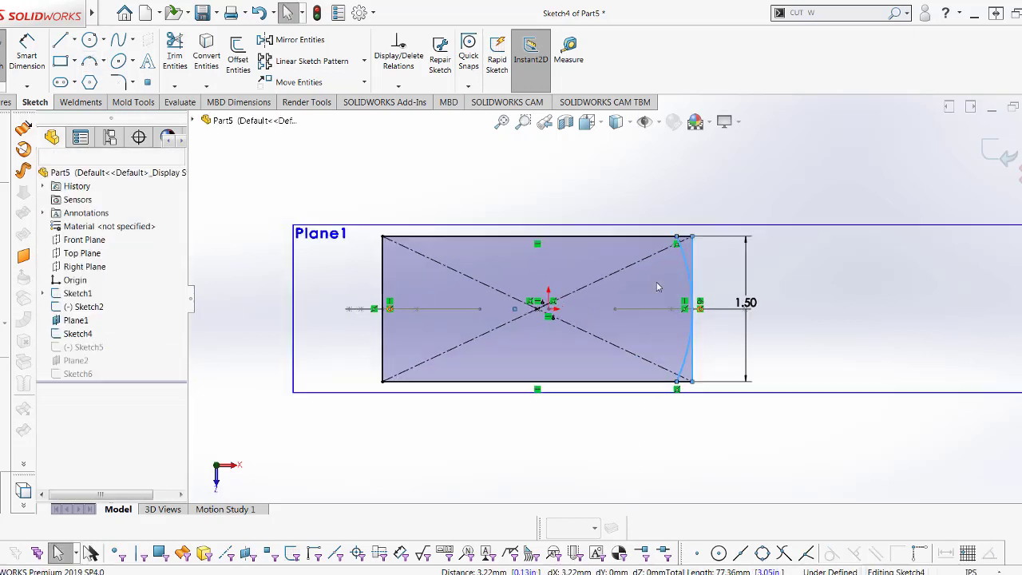
- Draw an outward arc across the left end, tangent to the left edge
{"action": "left_click", "coordinate": [89, 61]}
{"action": "left_click_drag", "start_coordinate": [359, 227], "coordinate": [360, 402]}
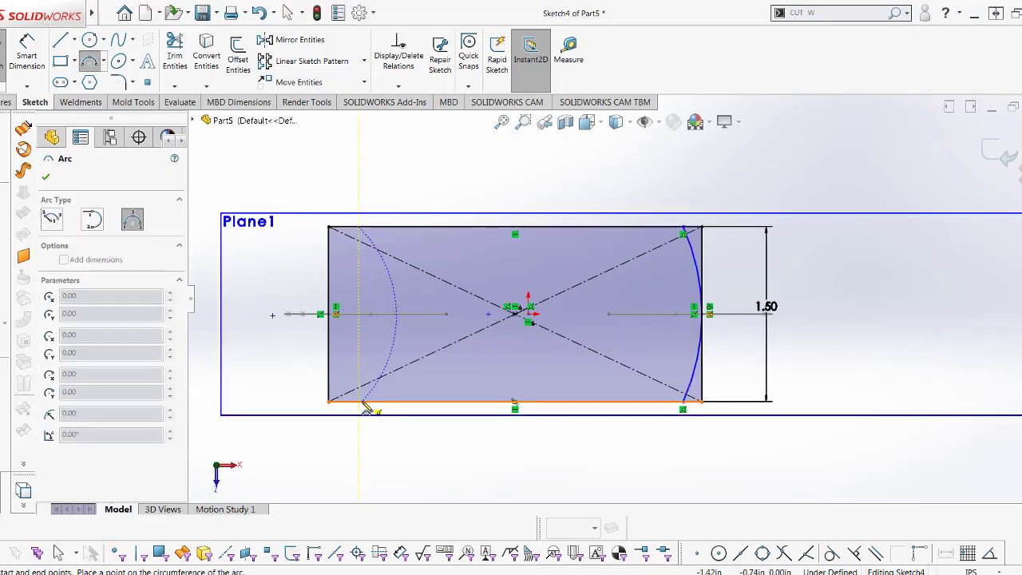
{"action": "left_click", "coordinate": [341, 334]}
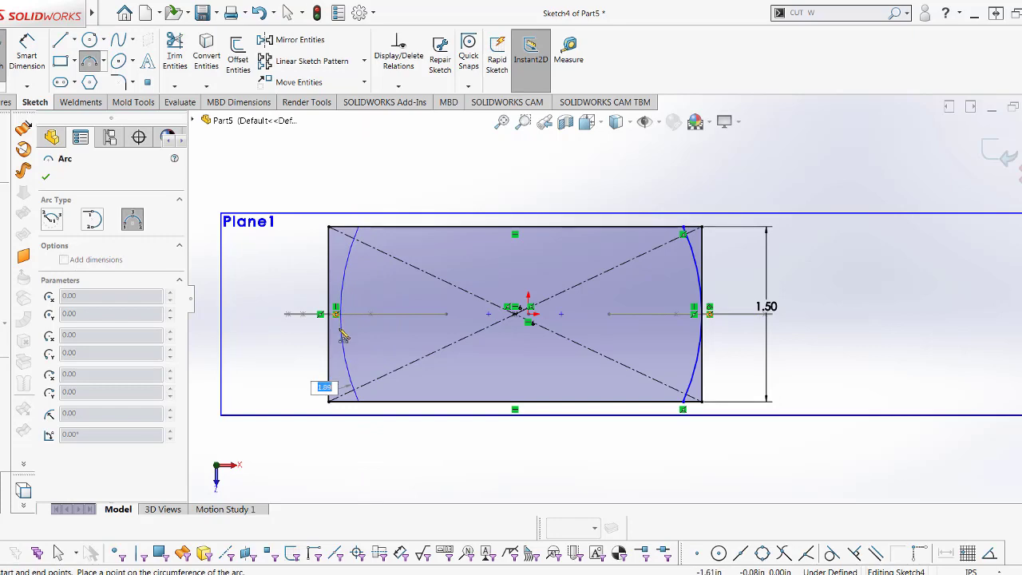
{"action": "key", "text": "Escape"}
{"action": "left_click", "coordinate": [341, 334]}
{"action": "left_click", "coordinate": [328, 351], "text": "ctrl"}
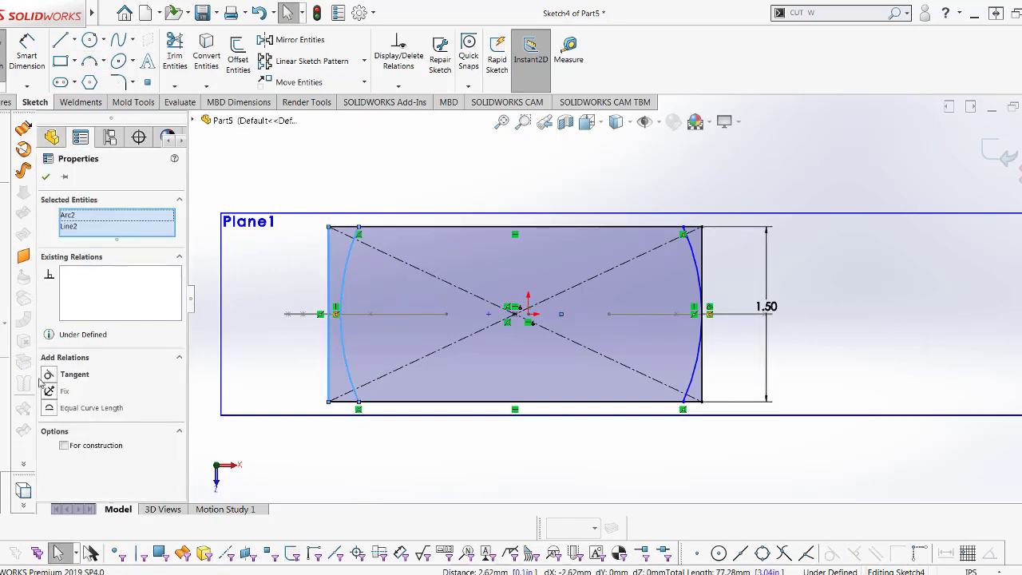
{"action": "left_click", "coordinate": [49, 375]}
{"action": "key", "text": "Escape"}
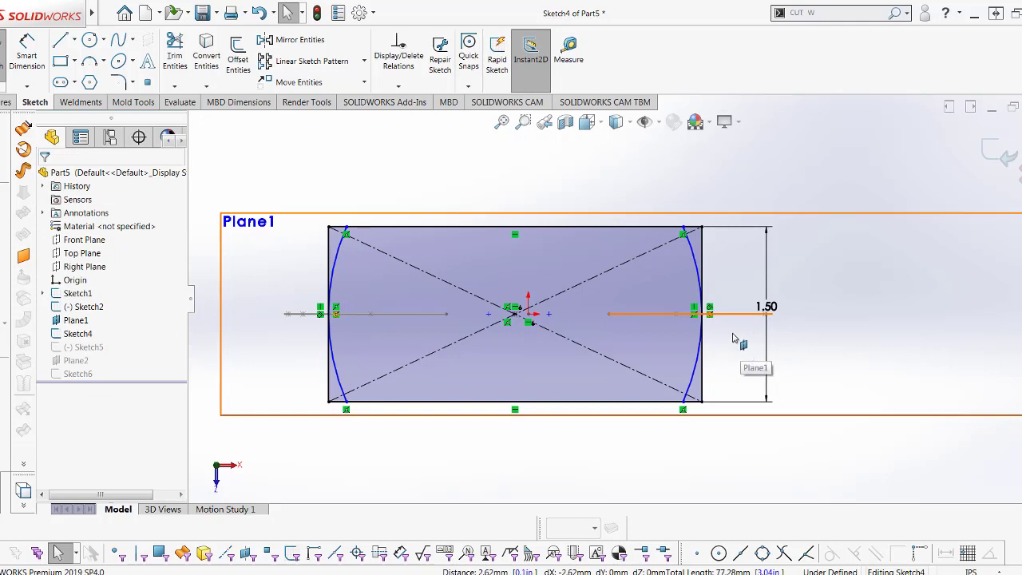
- Dimension the right arc's top endpoint 1.30 in from the origin
{"action": "right_click_drag", "start_coordinate": [750, 289], "coordinate": [742, 266]}
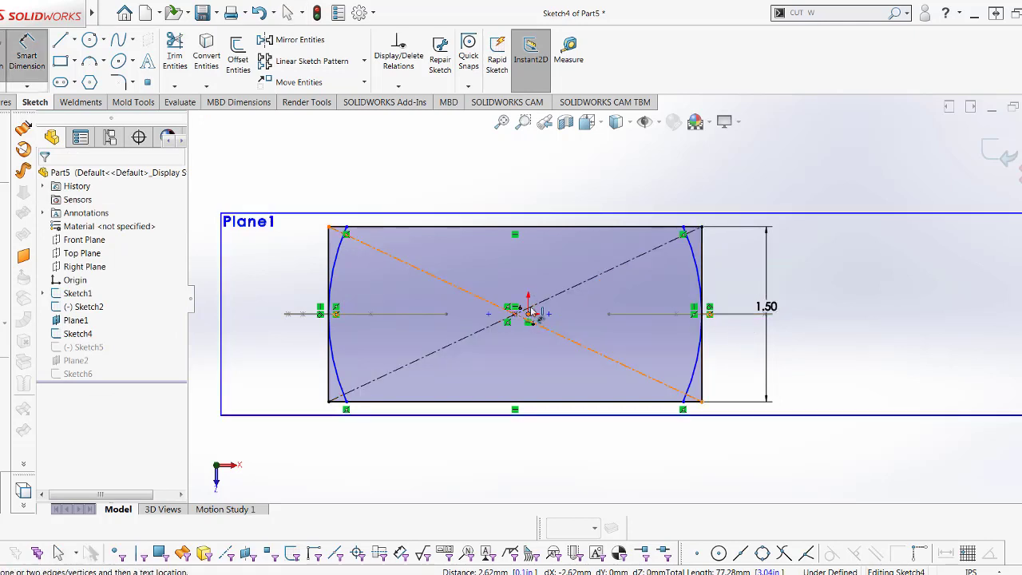
{"action": "left_click", "coordinate": [527, 313]}
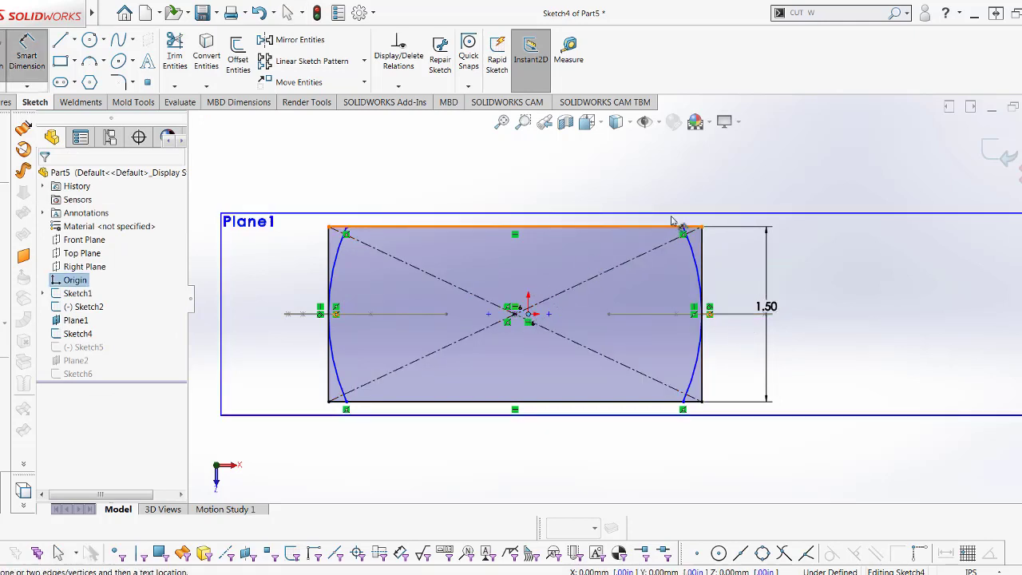
{"action": "left_click", "coordinate": [682, 230]}
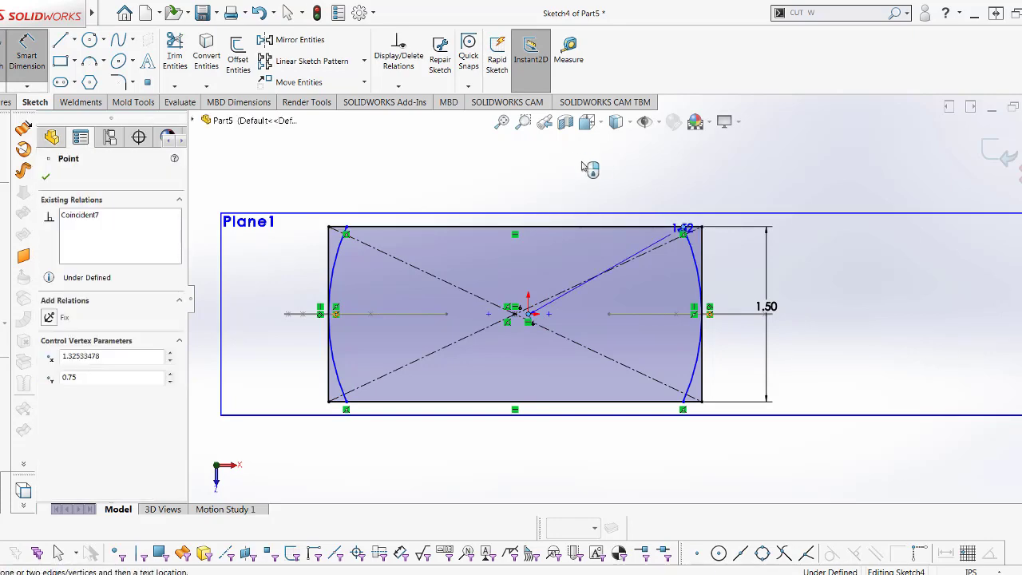
{"action": "left_click", "coordinate": [543, 171]}
{"action": "type", "text": "1.3"}
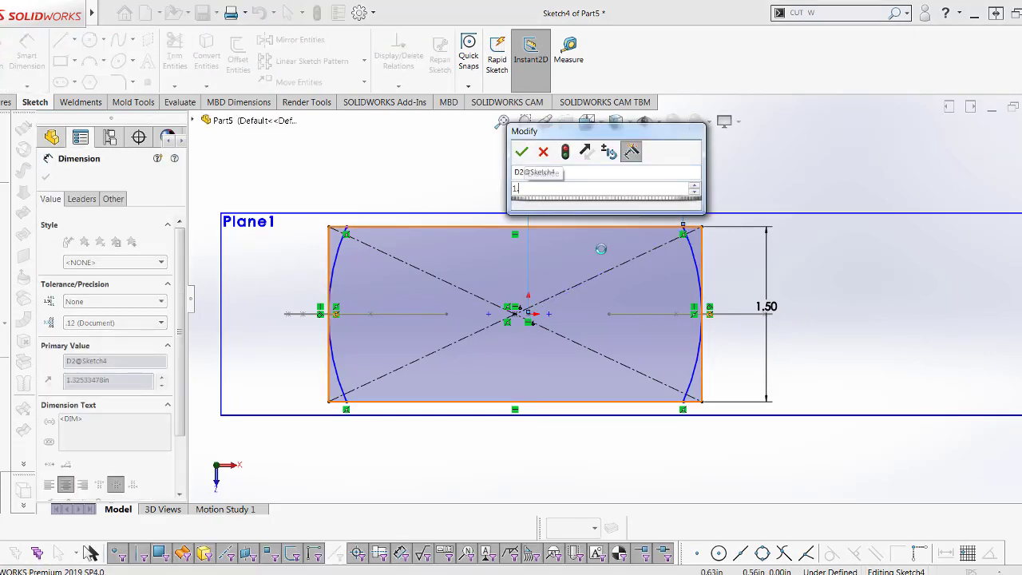
{"action": "key", "text": "Return"}
{"action": "key", "text": "Escape"}
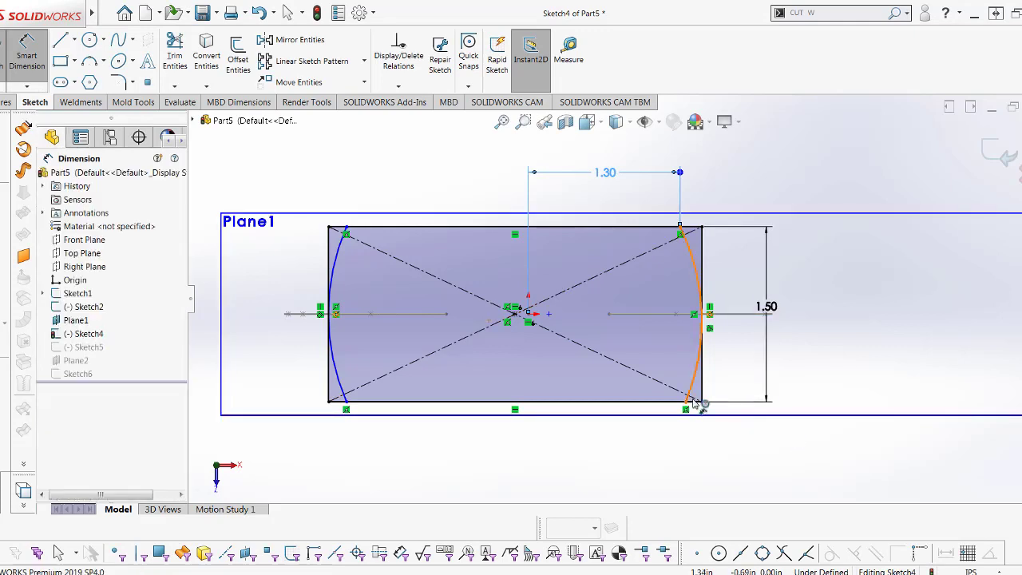
{"action": "key", "text": "Escape"}
- Make each arc's top and bottom endpoints vertically aligned
{"action": "left_click", "coordinate": [680, 230]}
{"action": "left_click", "coordinate": [686, 397], "text": "ctrl"}
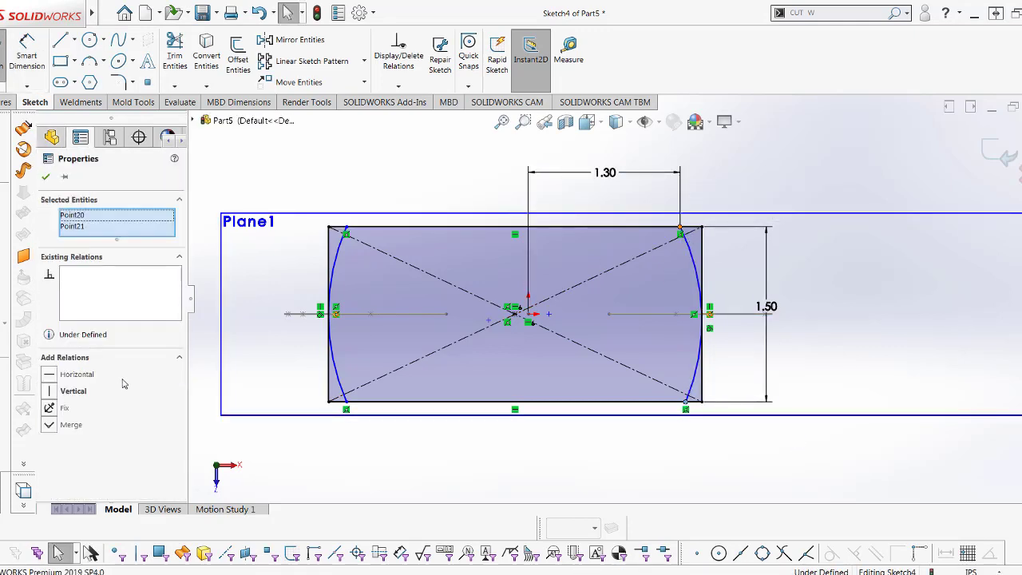
{"action": "left_click", "coordinate": [72, 390]}
{"action": "key", "text": "Escape"}
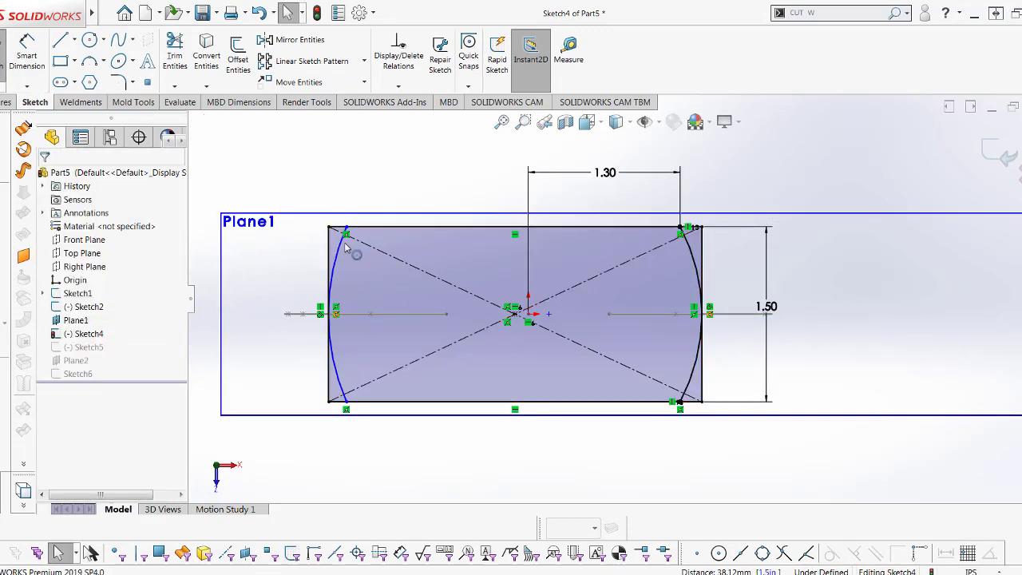
{"action": "left_click", "coordinate": [346, 231]}
{"action": "left_click", "coordinate": [346, 400], "text": "ctrl"}
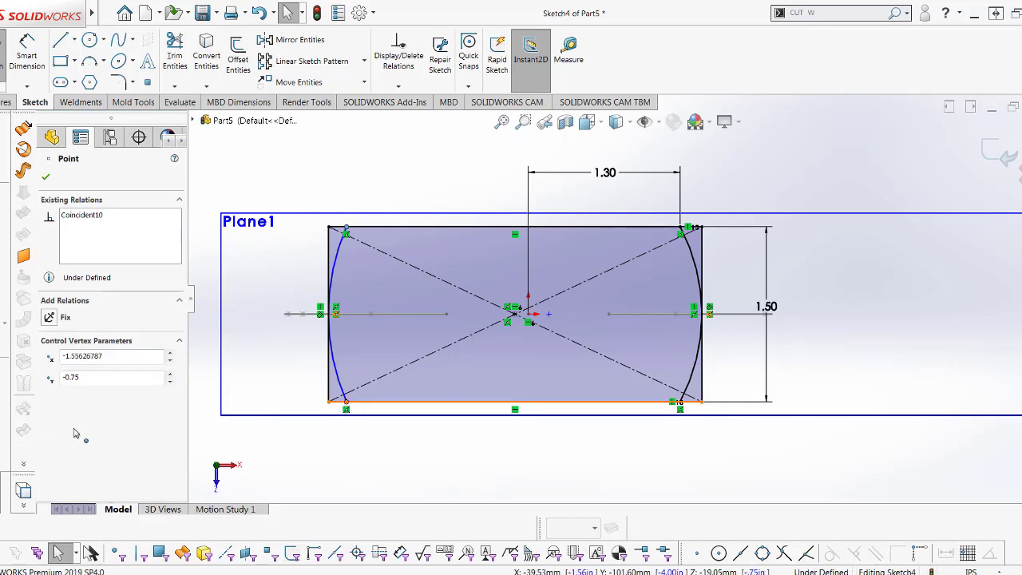
{"action": "left_click", "coordinate": [60, 391]}
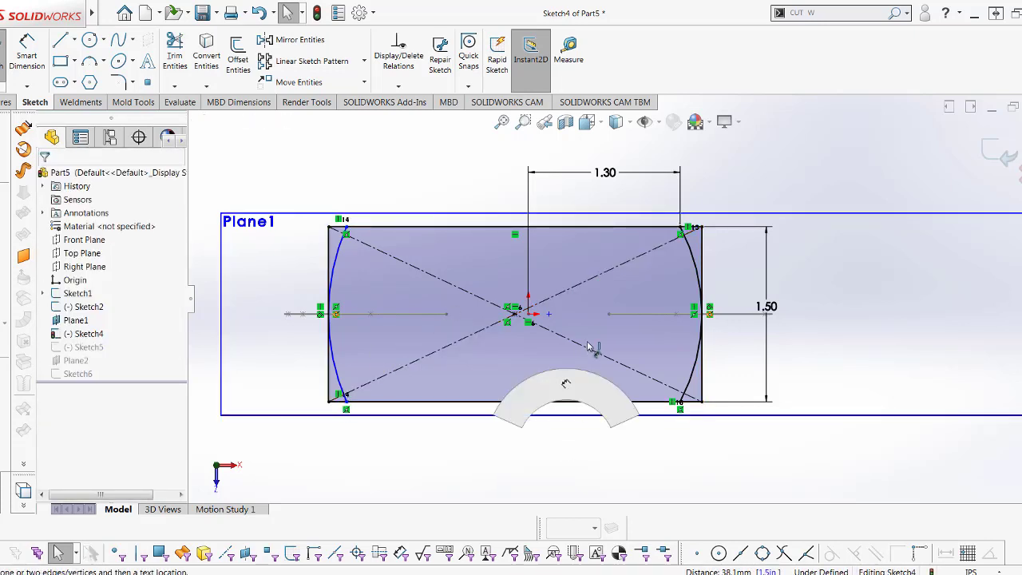
- Dimension the left arc's top endpoint 1.50 in from the origin
{"action": "right_click_drag", "start_coordinate": [532, 421], "coordinate": [534, 333]}
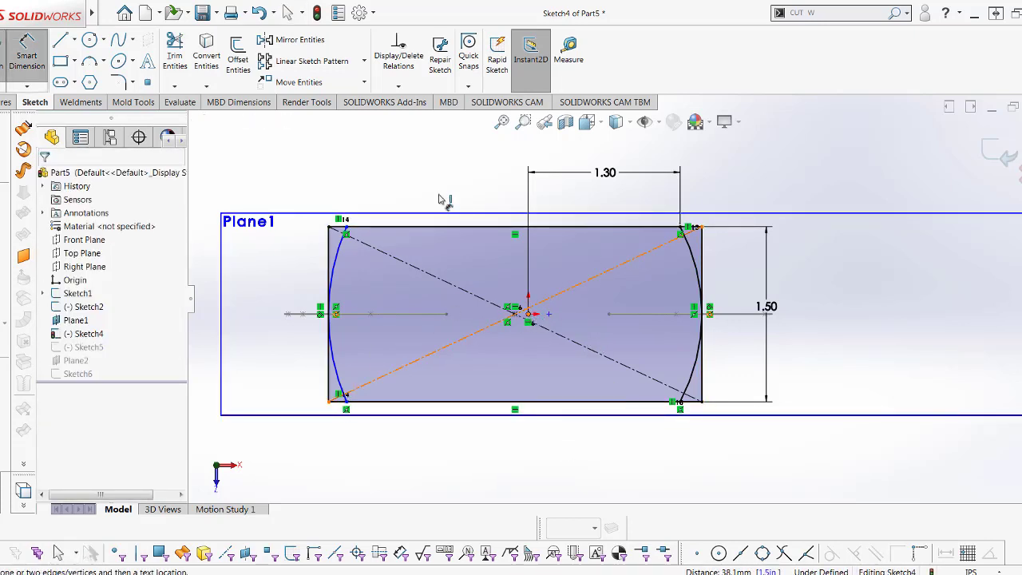
{"action": "left_click", "coordinate": [346, 232]}
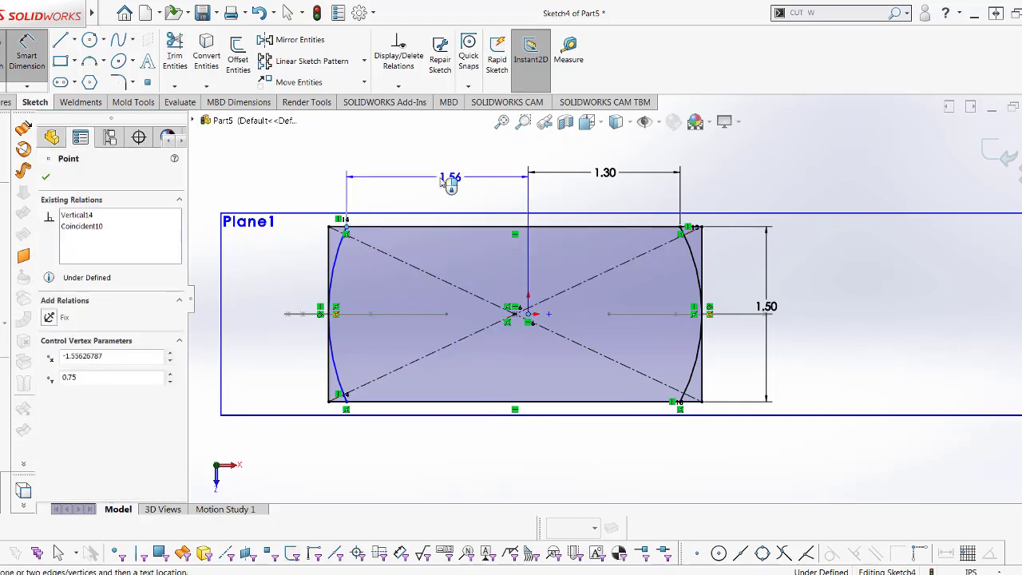
{"action": "left_click", "coordinate": [439, 174]}
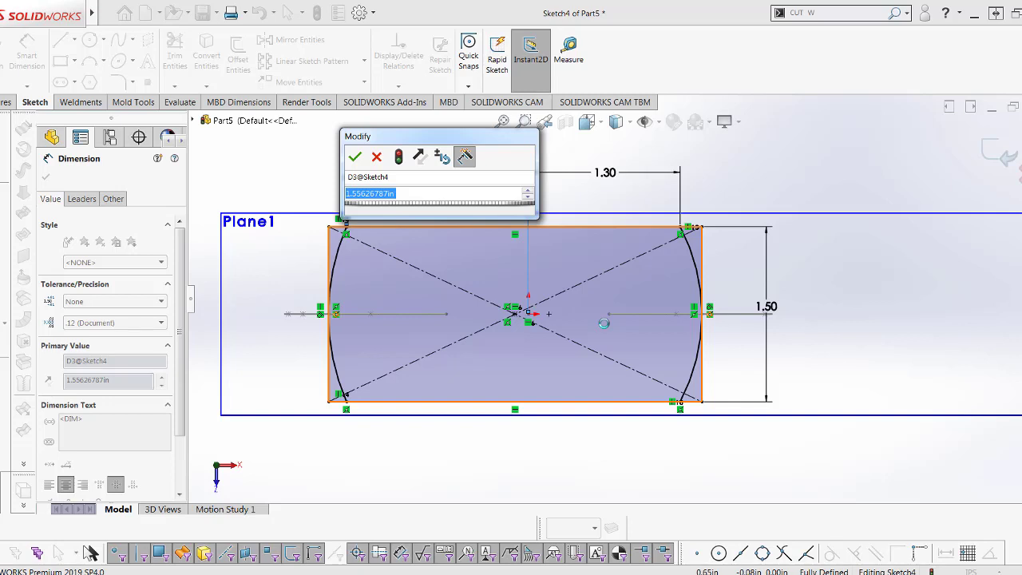
{"action": "type", "text": "1.5"}
{"action": "key", "text": "Return"}
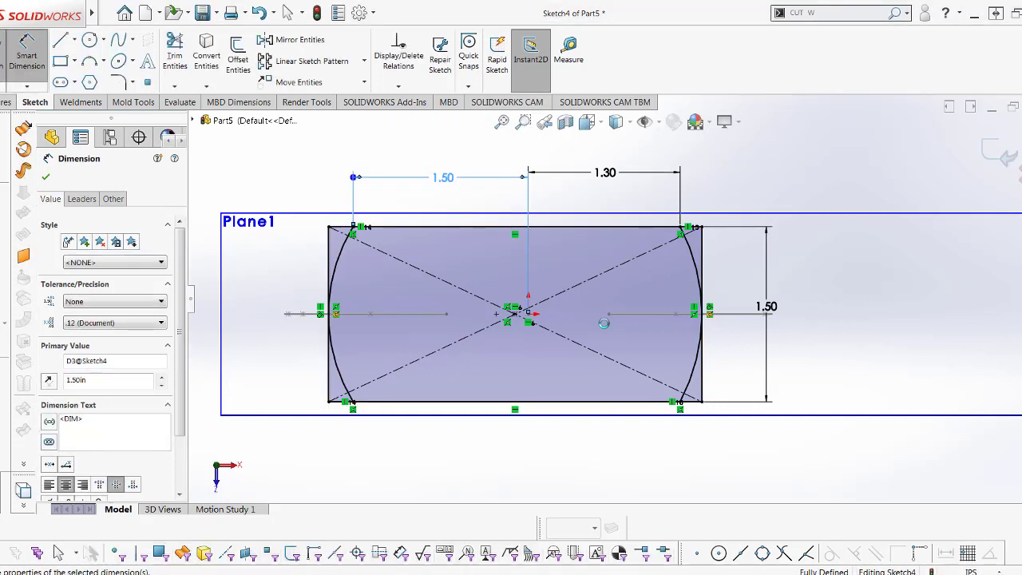
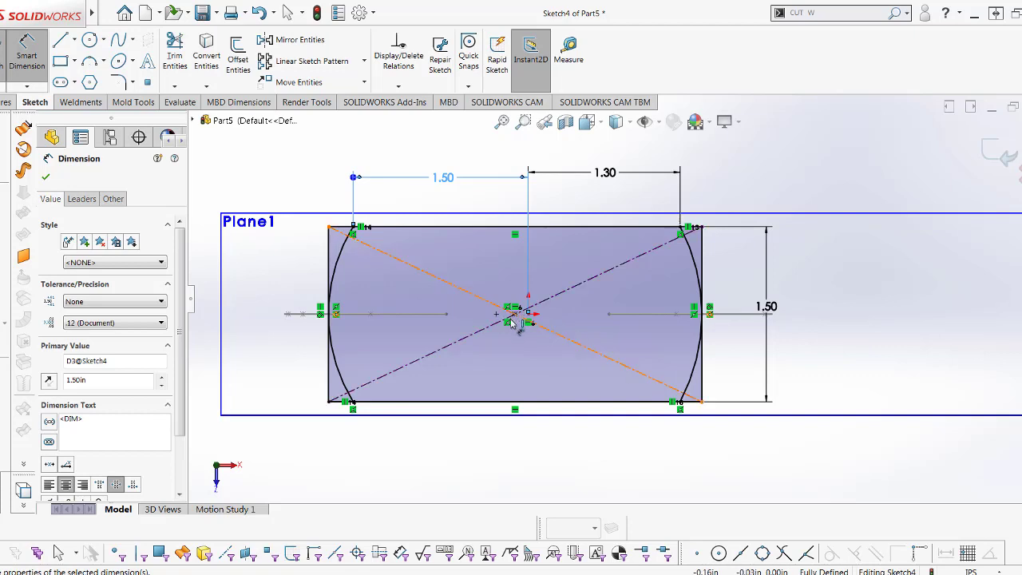
- Delete the old 1.50 and 1.30 width dimensions
{"action": "key", "text": "Escape"}
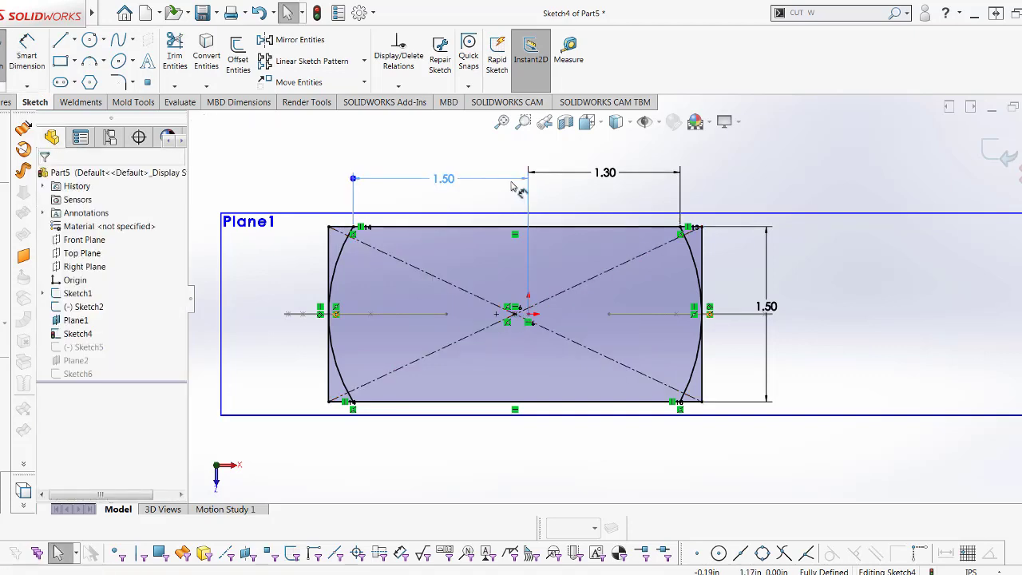
{"action": "left_click", "coordinate": [443, 177]}
{"action": "key", "text": "Delete"}
{"action": "left_click", "coordinate": [559, 172]}
{"action": "key", "text": "Delete"}
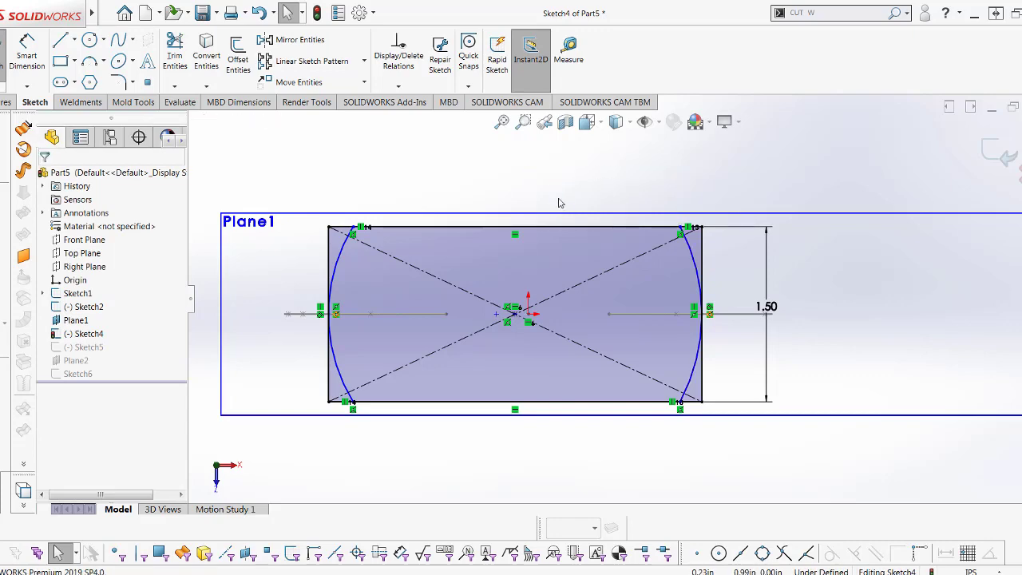
- Dimension the centre line to the top-right arc endpoint at 1.40
{"action": "right_click_drag", "start_coordinate": [554, 218], "coordinate": [551, 280]}
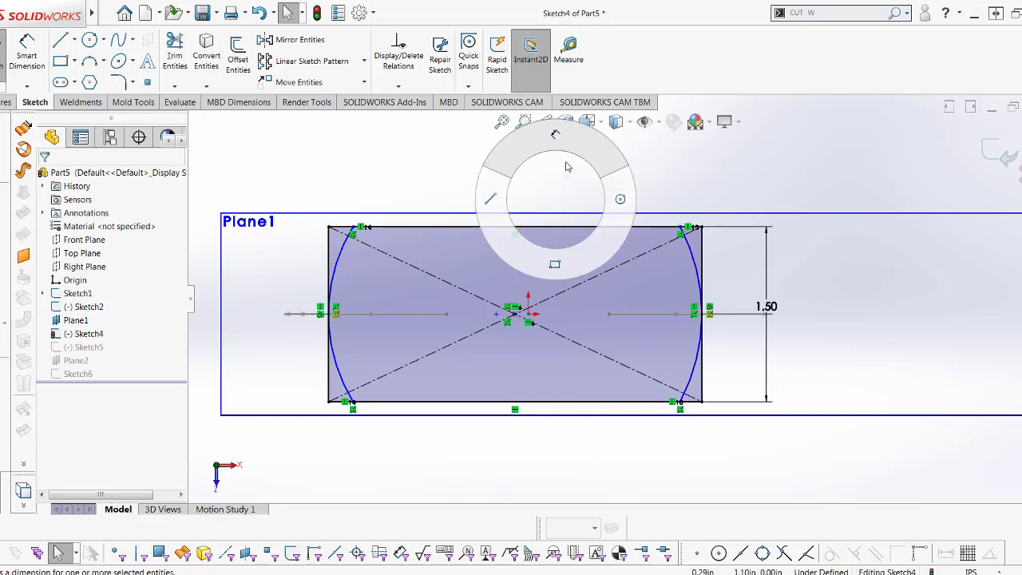
{"action": "left_click", "coordinate": [515, 314]}
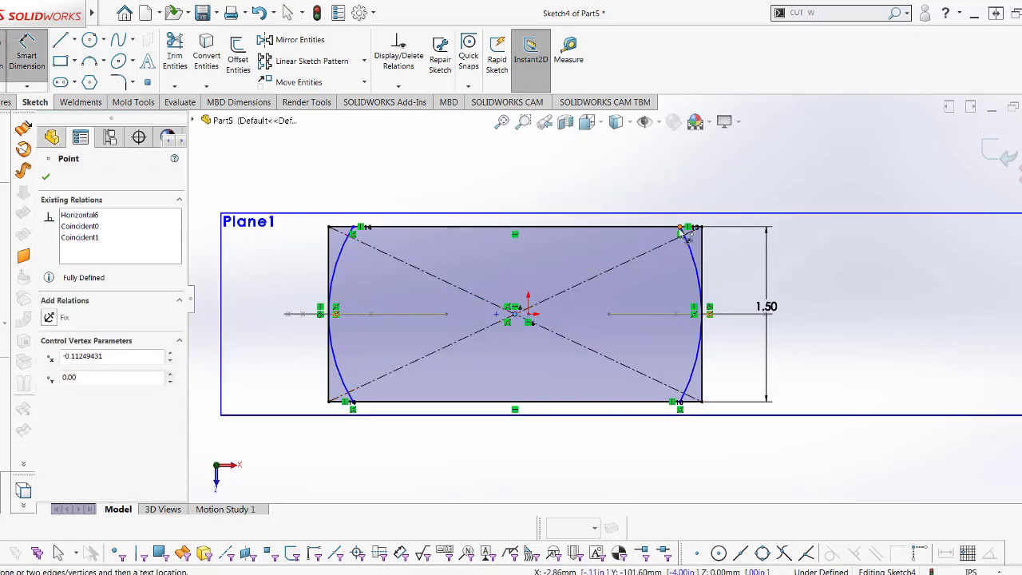
{"action": "left_click", "coordinate": [680, 227]}
{"action": "left_click", "coordinate": [613, 212]}
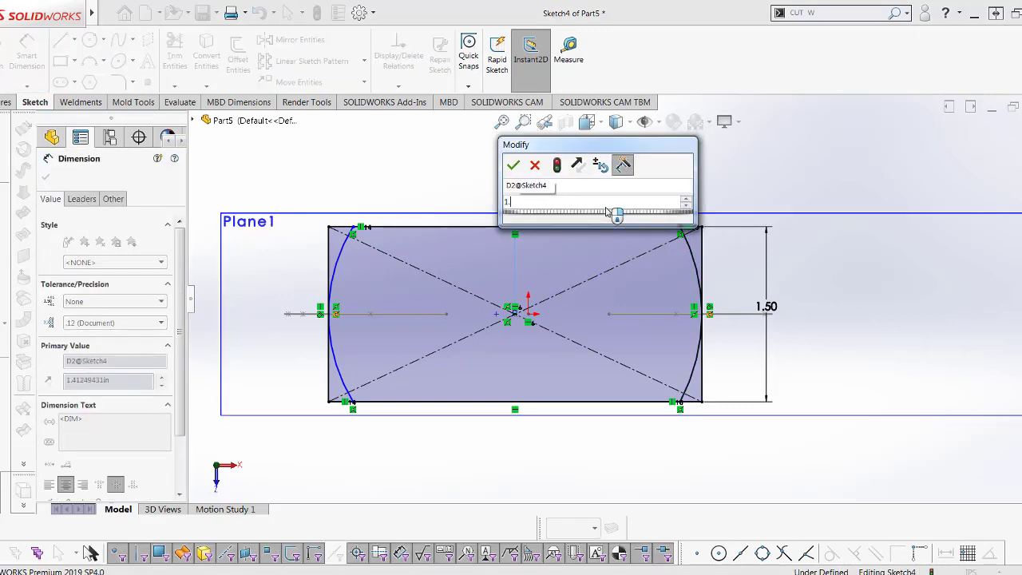
{"action": "type", "text": "1.4"}
{"action": "key", "text": "Return"}
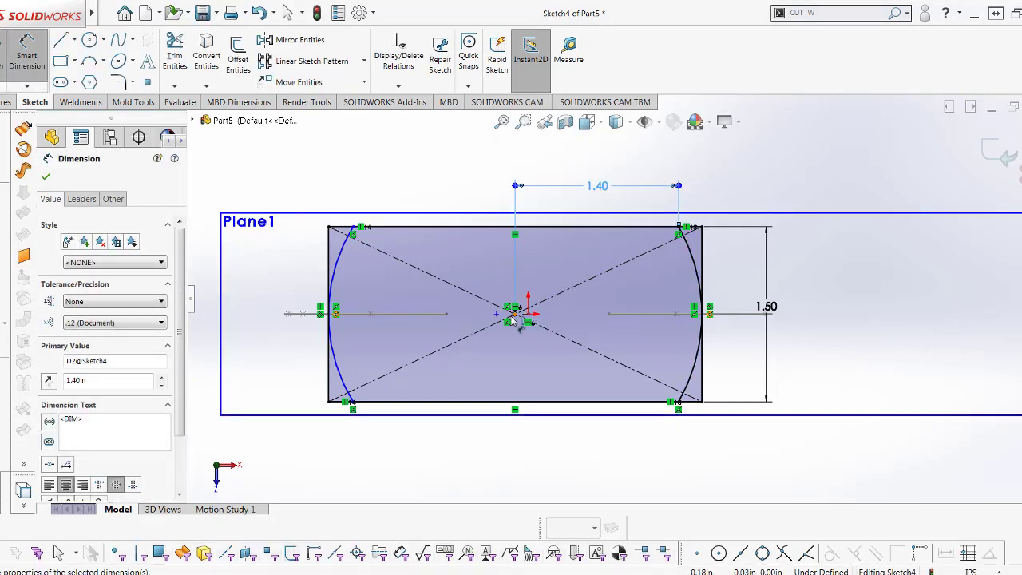
{"action": "key", "text": "Escape"}
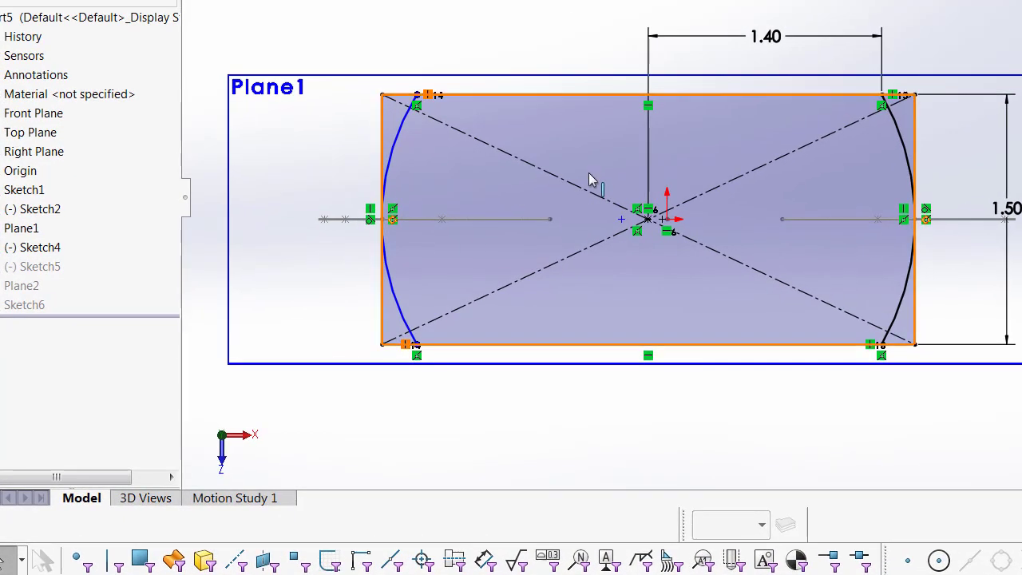
- Dimension the centre line to the top-left arc endpoint at 1.40
{"action": "left_click", "coordinate": [594, 180]}
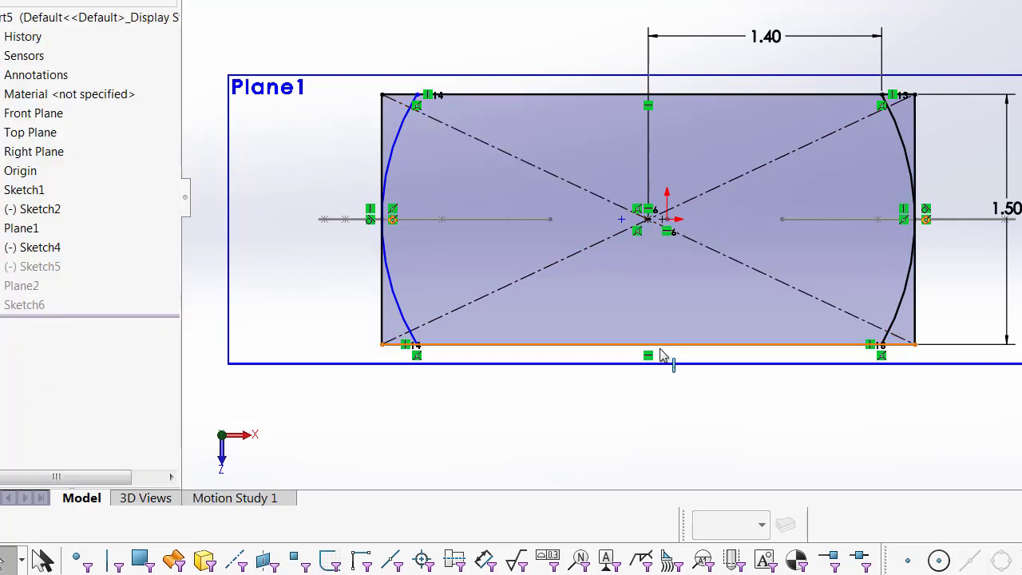
{"action": "key", "text": "Escape"}
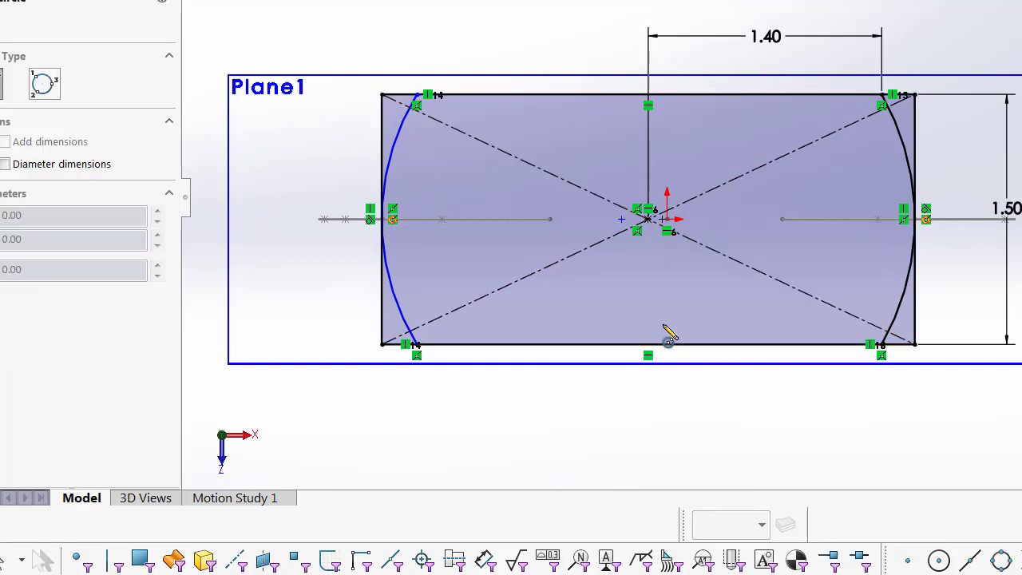
{"action": "left_click", "coordinate": [636, 284]}
{"action": "key", "text": "Escape"}
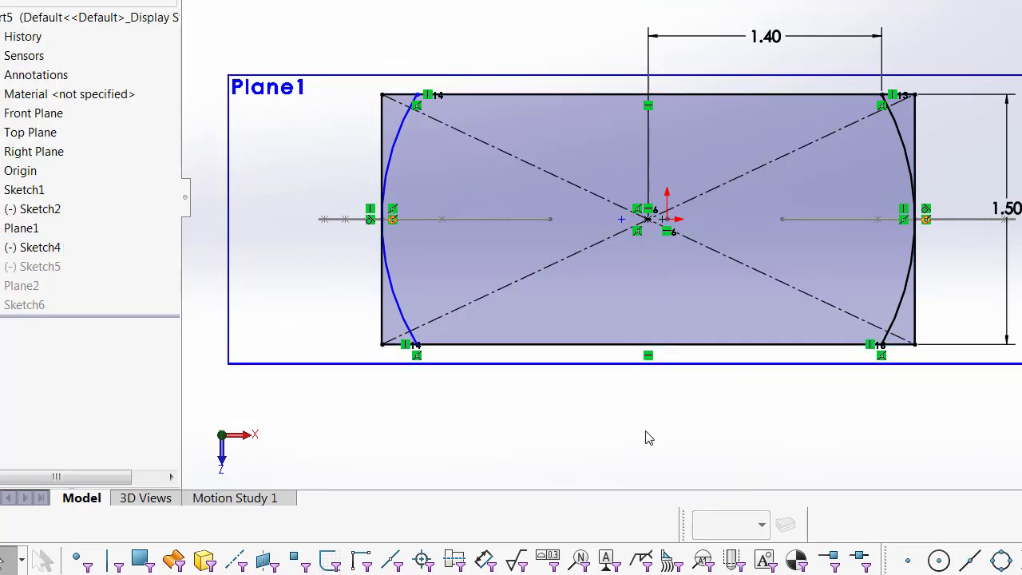
{"action": "right_click_drag", "start_coordinate": [646, 431], "coordinate": [618, 294]}
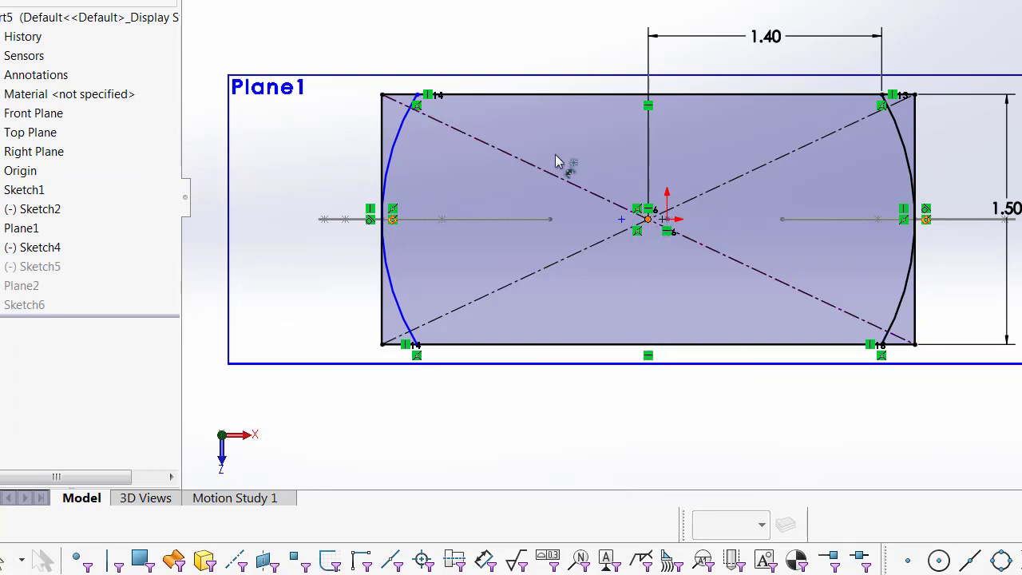
{"action": "left_click", "coordinate": [426, 92]}
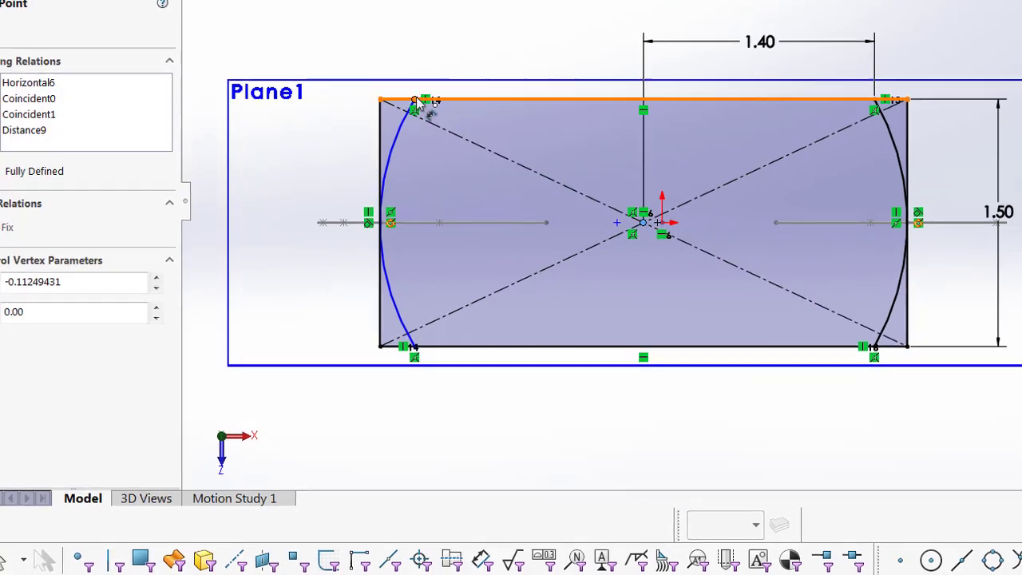
{"action": "left_click", "coordinate": [511, 42]}
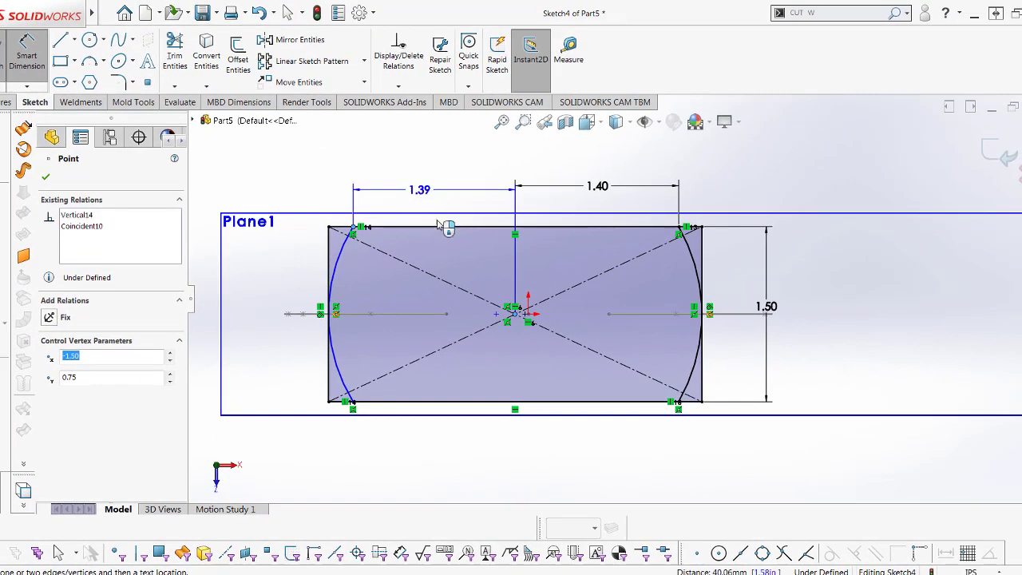
{"action": "double_click", "coordinate": [419, 190]}
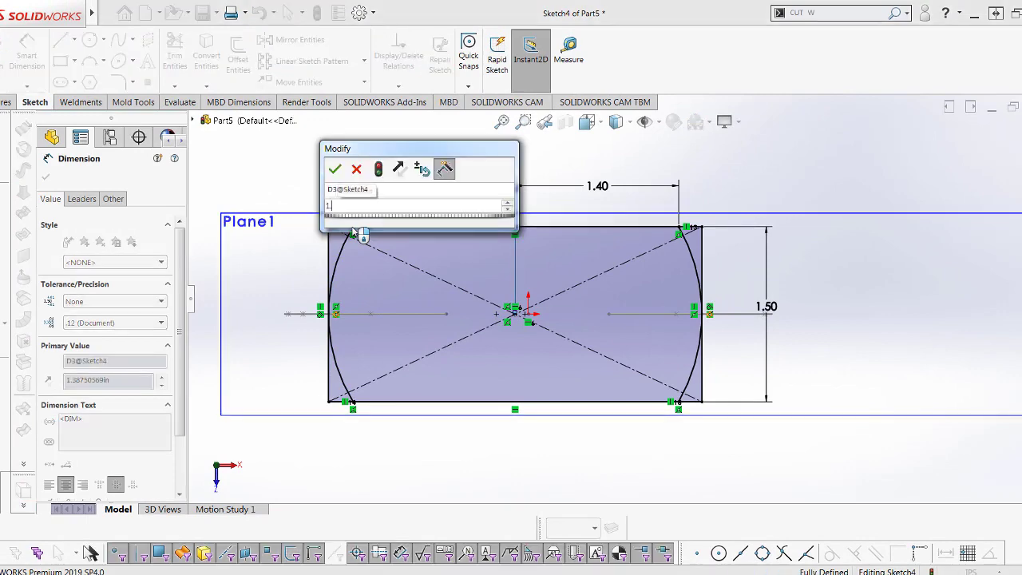
{"action": "type", "text": "1.4"}
{"action": "key", "text": "Return"}
{"action": "key", "text": "Escape"}
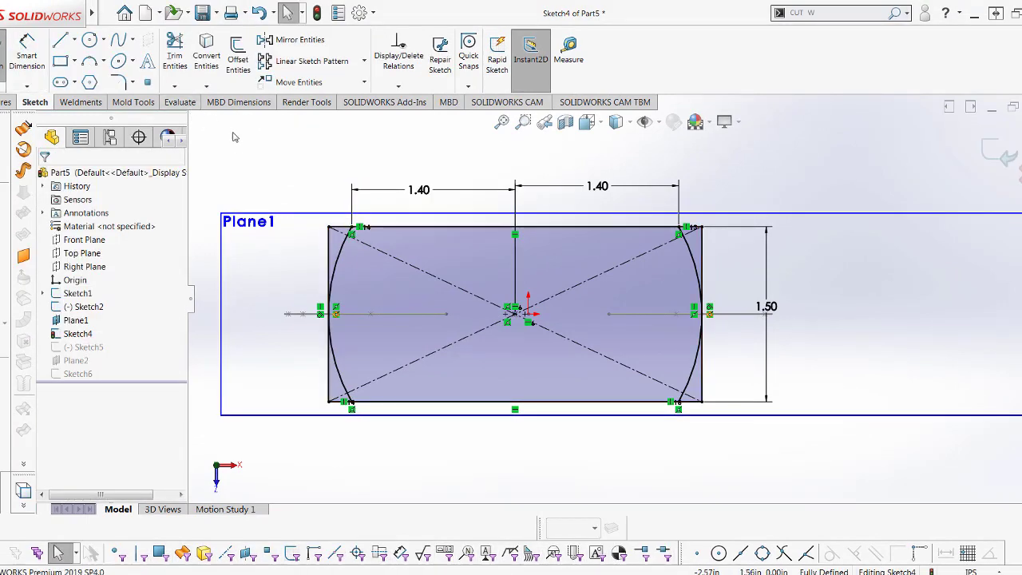
- Trim away the rectangle's vertical sides and the leftover corner stubs
{"action": "key", "text": "t"}
{"action": "left_click_drag", "start_coordinate": [345, 232], "coordinate": [391, 363]}
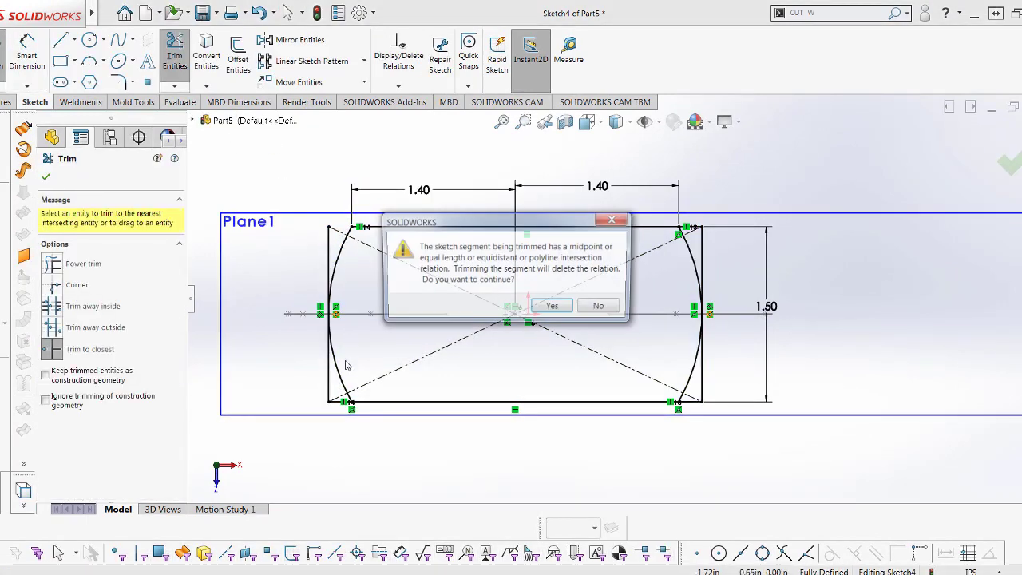
{"action": "key", "text": "Return"}
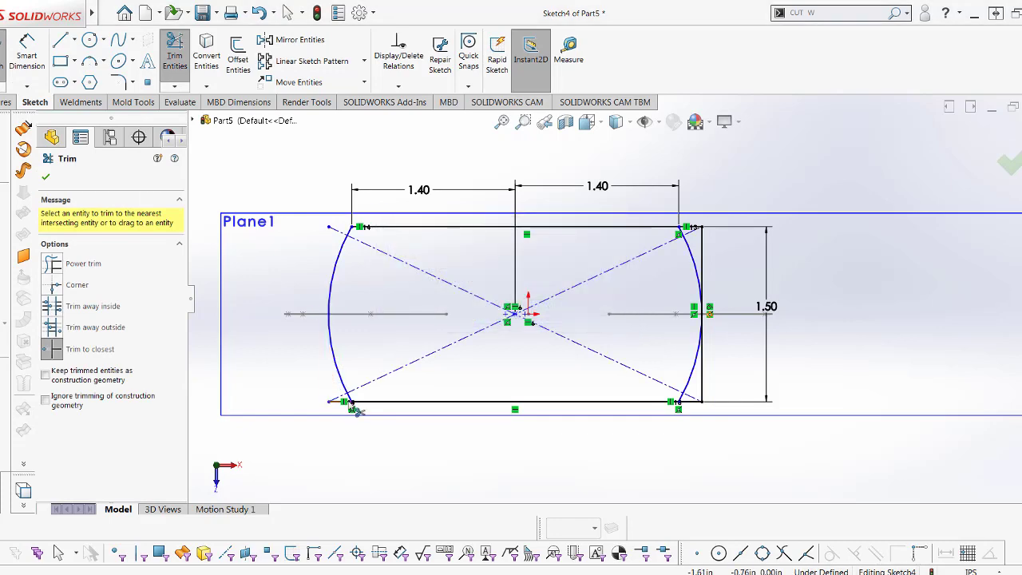
{"action": "left_click_drag", "start_coordinate": [685, 416], "coordinate": [705, 327]}
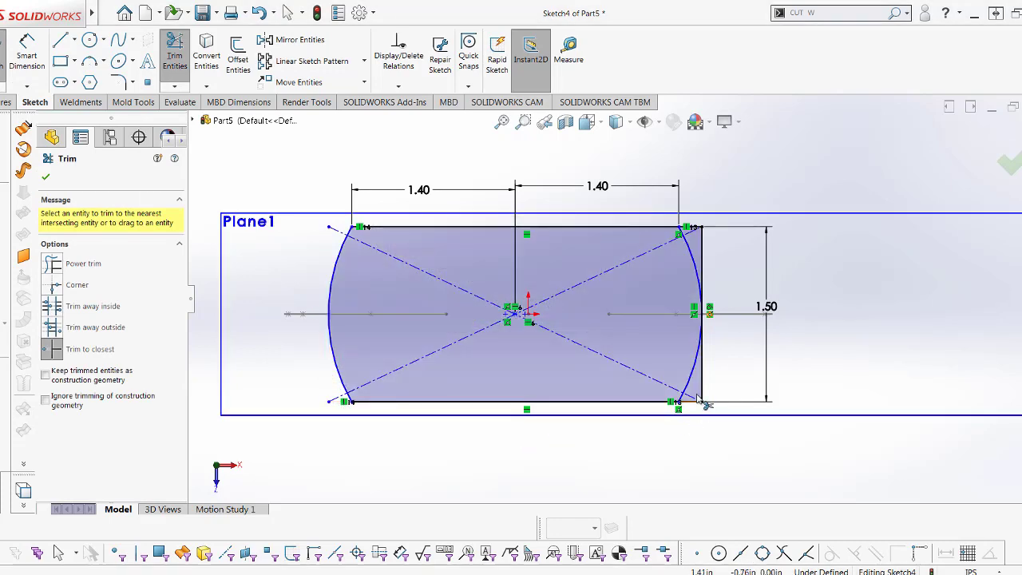
{"action": "left_click", "coordinate": [573, 306]}
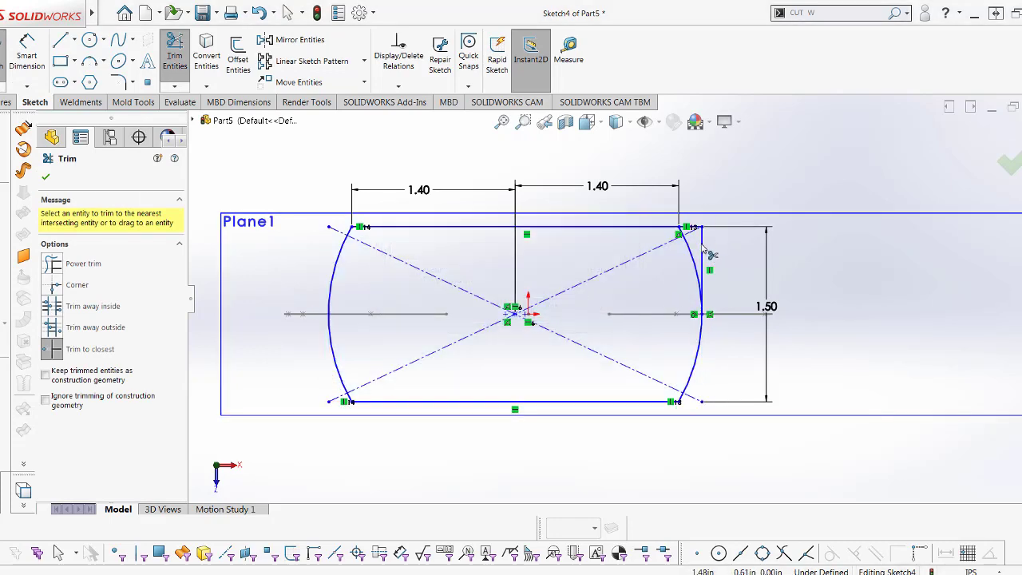
{"action": "scroll", "coordinate": [703, 232], "scroll_direction": "down", "scroll_amount": 2}
{"action": "left_click", "coordinate": [689, 236]}
{"action": "scroll", "coordinate": [623, 300], "scroll_direction": "up", "scroll_amount": 2}
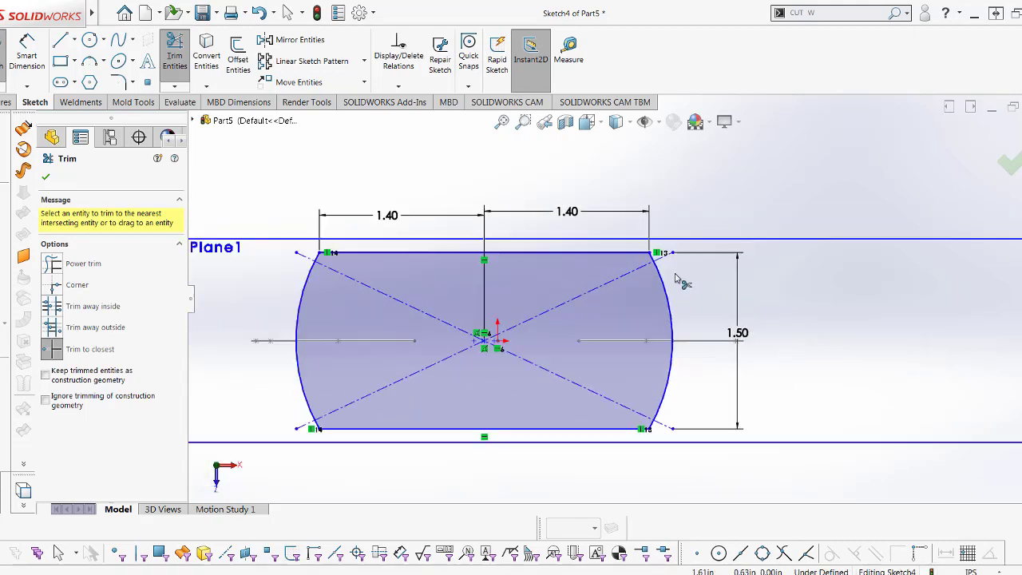
{"action": "scroll", "coordinate": [622, 299], "scroll_direction": "up", "scroll_amount": 1}
{"action": "key", "text": "Escape"}
{"action": "scroll", "coordinate": [482, 277], "scroll_direction": "down", "scroll_amount": 2}
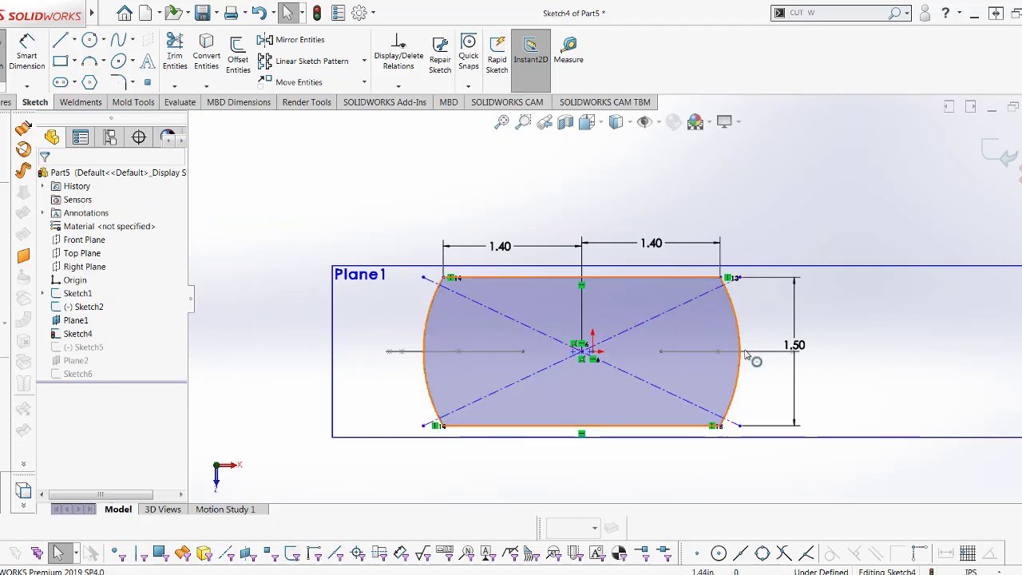
- Give the right and left arcs R1.51 radius dimensions
{"action": "right_click_drag", "start_coordinate": [771, 346], "coordinate": [773, 283]}
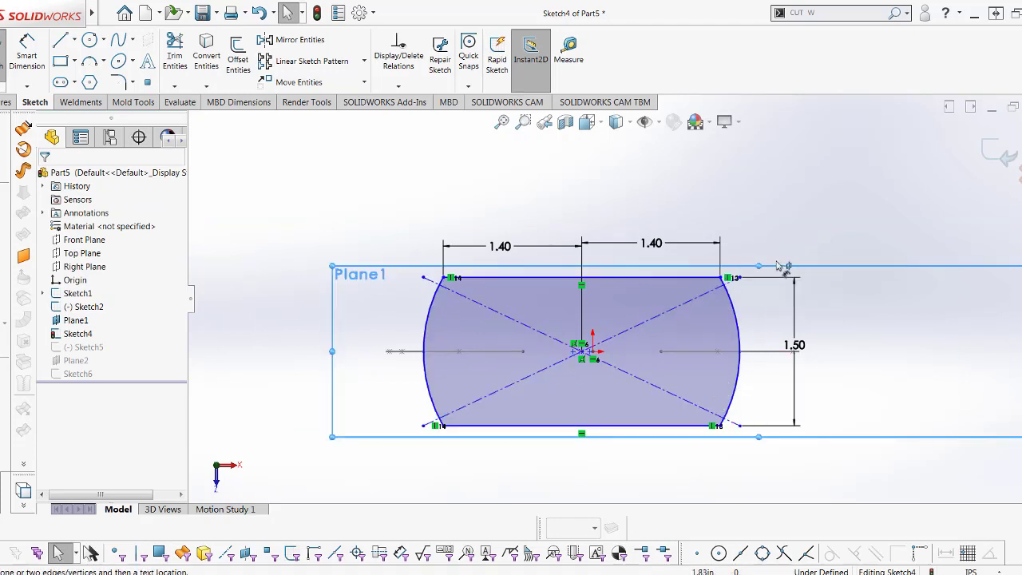
{"action": "left_click", "coordinate": [738, 332]}
{"action": "left_click", "coordinate": [813, 297]}
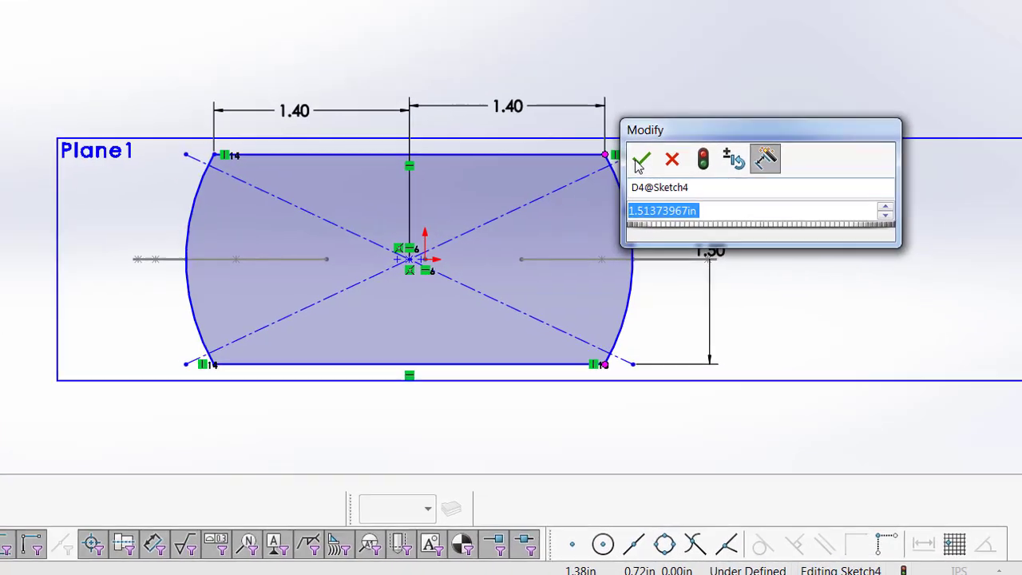
{"action": "left_click", "coordinate": [640, 162]}
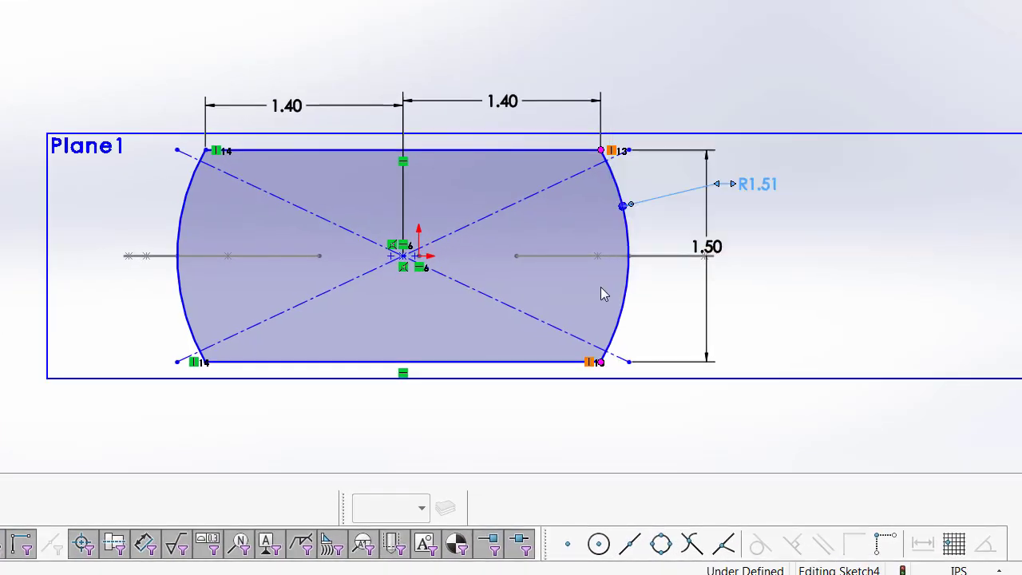
{"action": "left_click", "coordinate": [134, 206]}
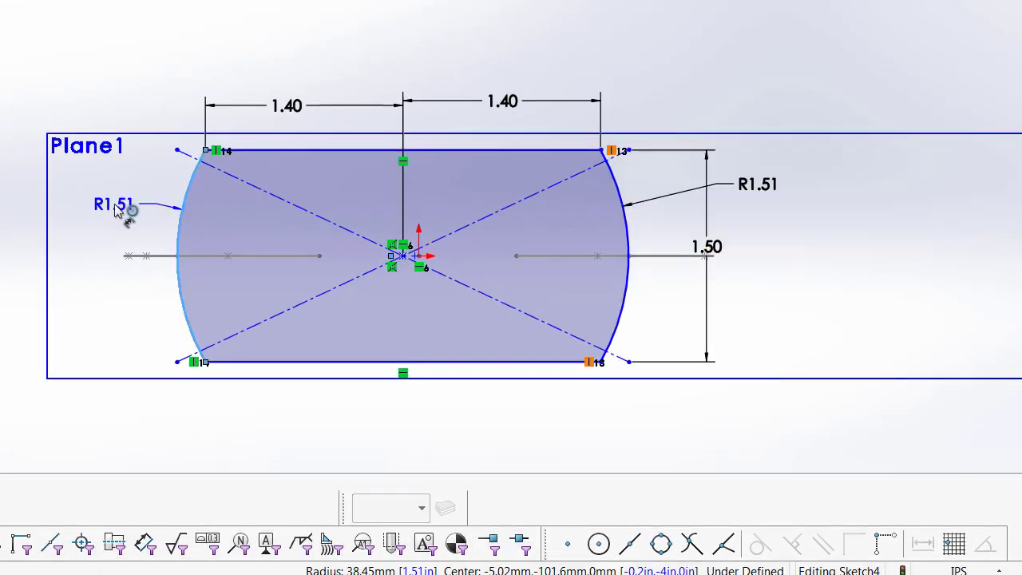
{"action": "left_click", "coordinate": [120, 196]}
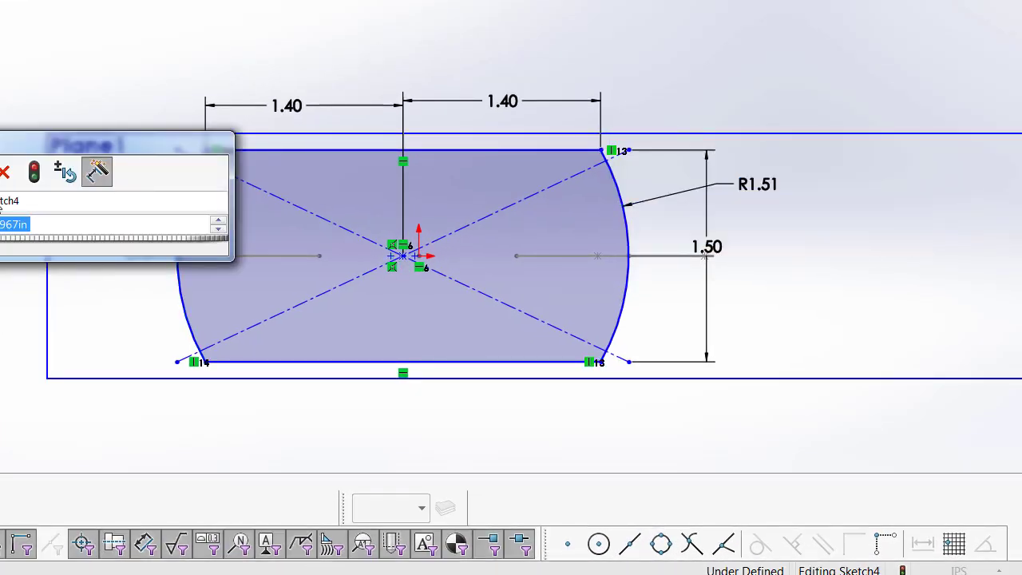
{"action": "key", "text": "Return"}
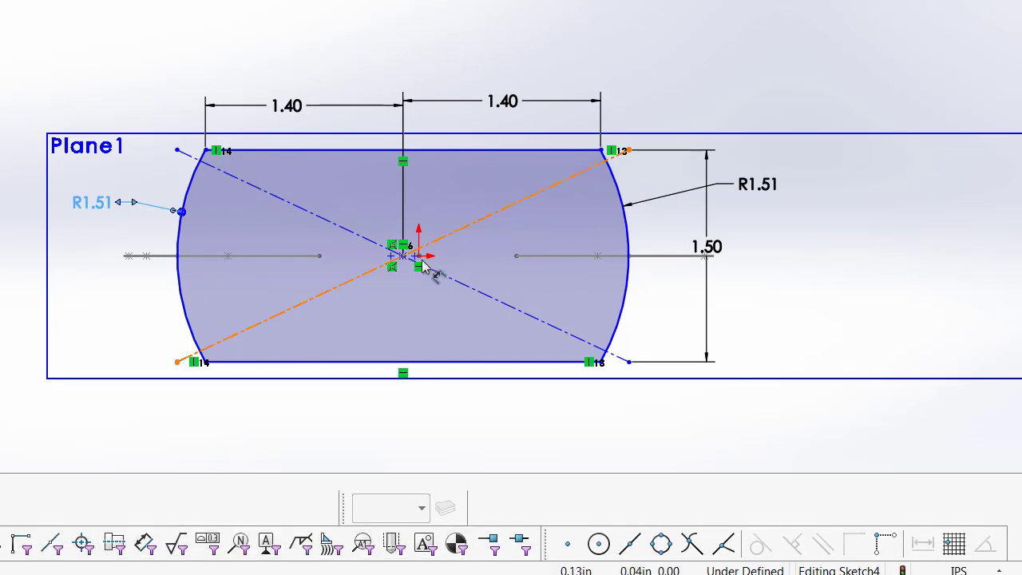
{"action": "scroll", "coordinate": [546, 313], "scroll_direction": "down", "scroll_amount": 3}
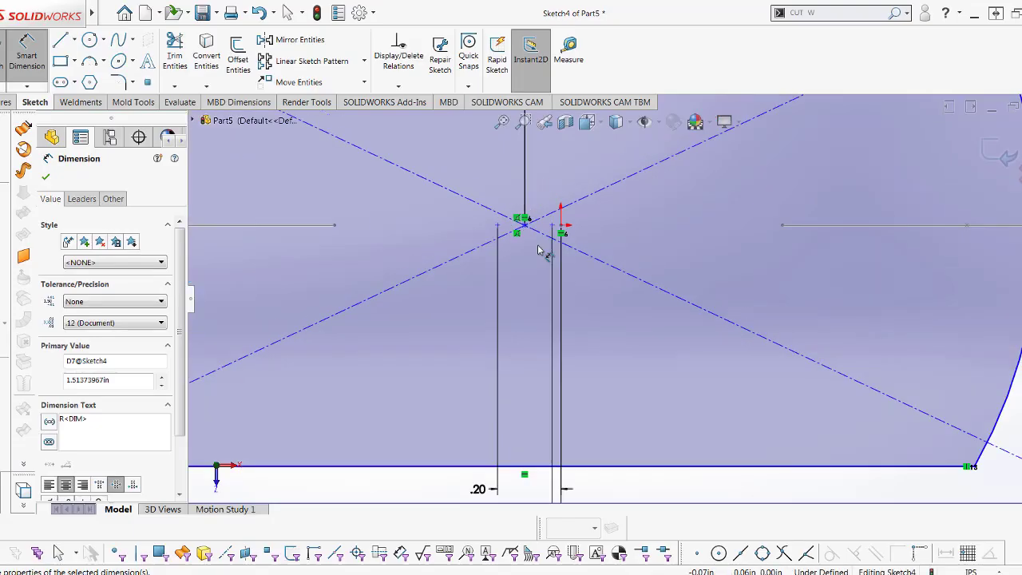
{"action": "scroll", "coordinate": [546, 313], "scroll_direction": "up", "scroll_amount": 3}
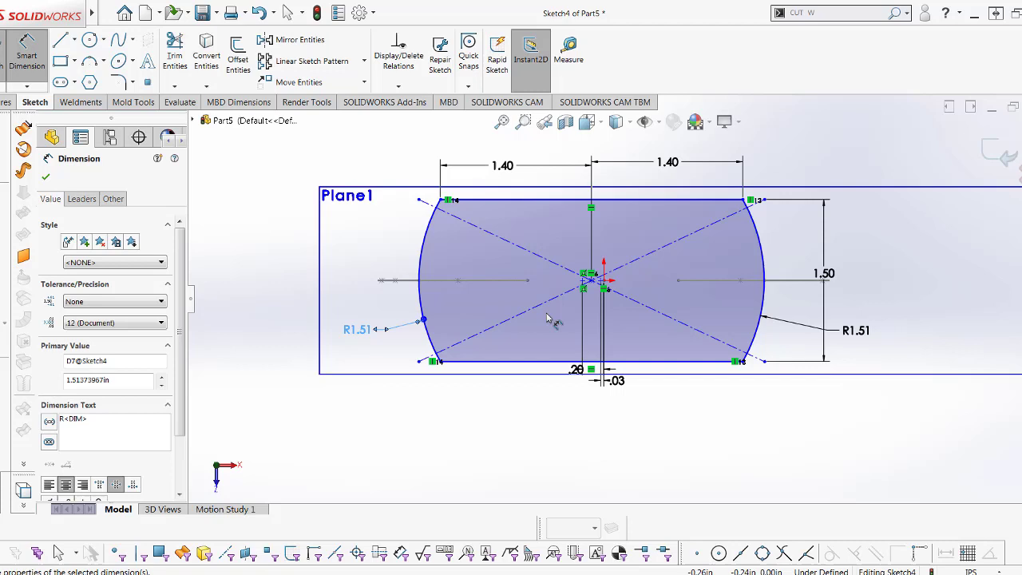
{"action": "key", "text": "Escape"}
- Merge the corner points with their arc endpoints so Sketch4 is fully defined
{"action": "left_click", "coordinate": [748, 201]}
{"action": "left_click", "coordinate": [587, 274], "text": "ctrl"}
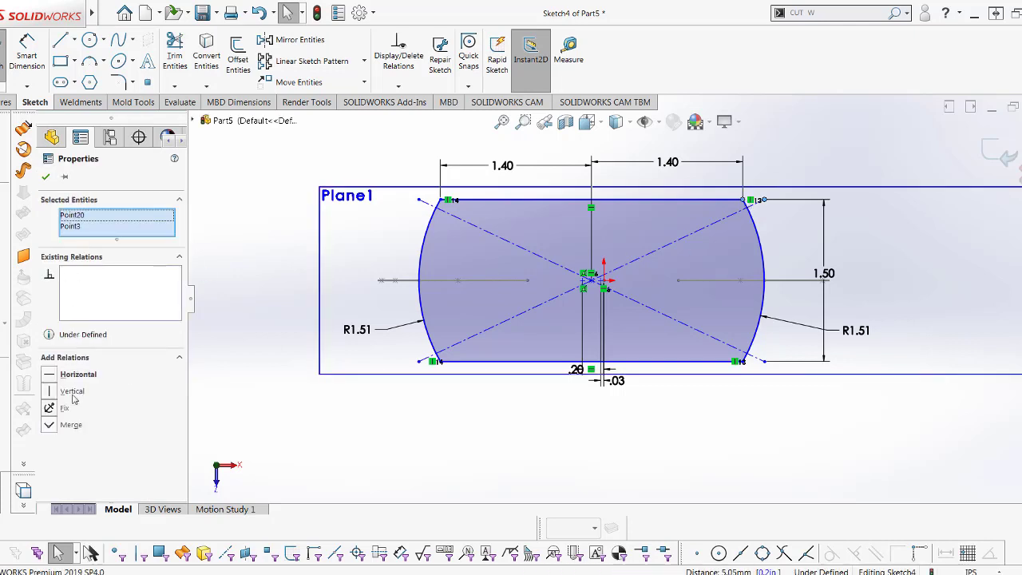
{"action": "left_click", "coordinate": [51, 426]}
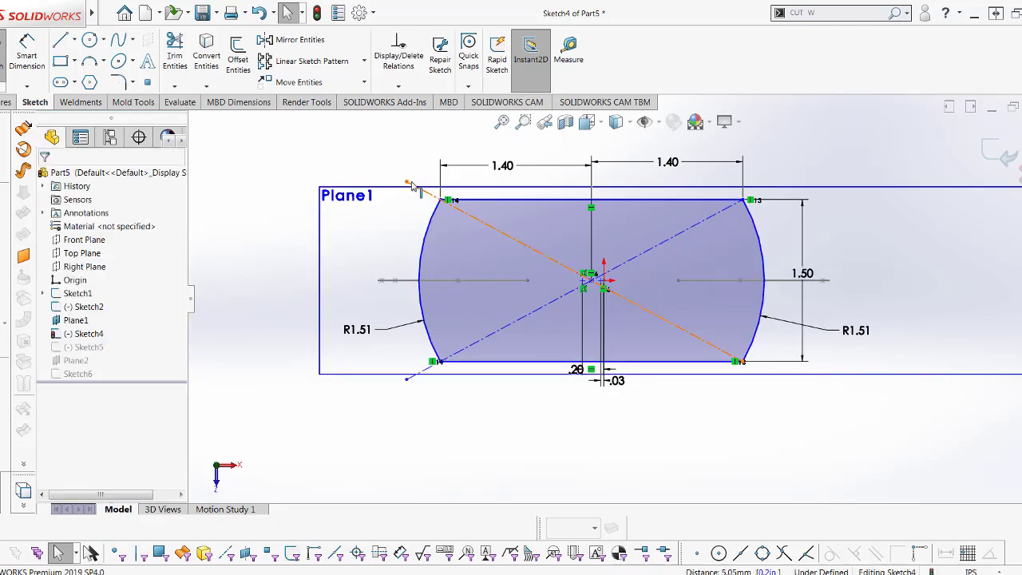
{"action": "left_click", "coordinate": [447, 201]}
{"action": "left_click", "coordinate": [444, 205], "text": "ctrl"}
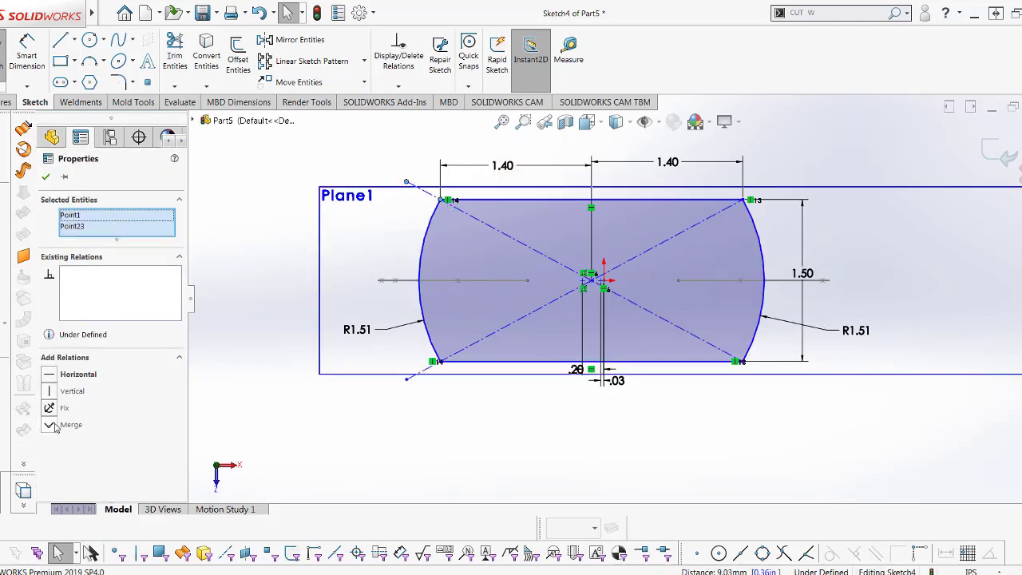
{"action": "left_click", "coordinate": [416, 390]}
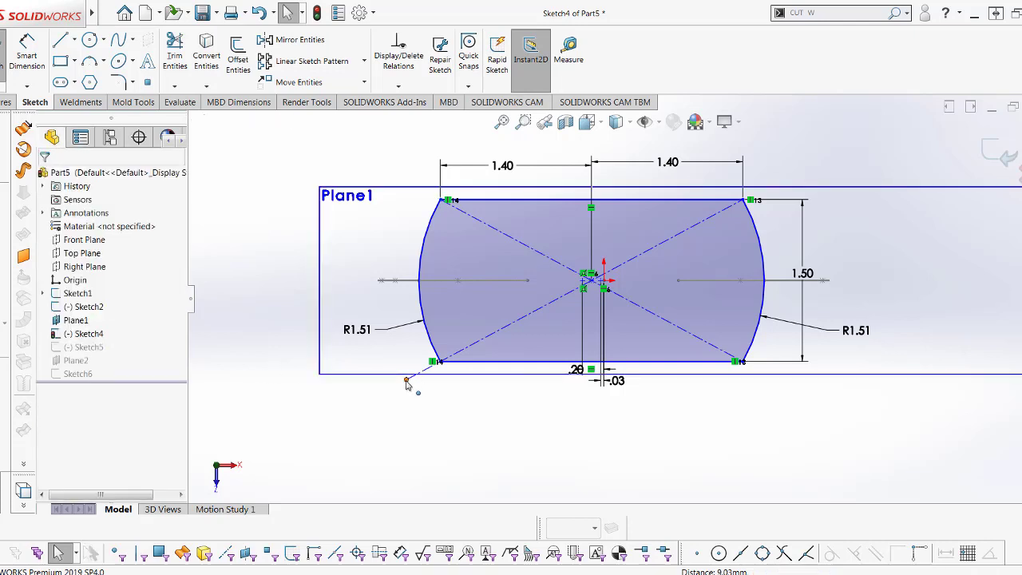
{"action": "left_click", "coordinate": [443, 364]}
{"action": "left_click", "coordinate": [443, 363], "text": "ctrl"}
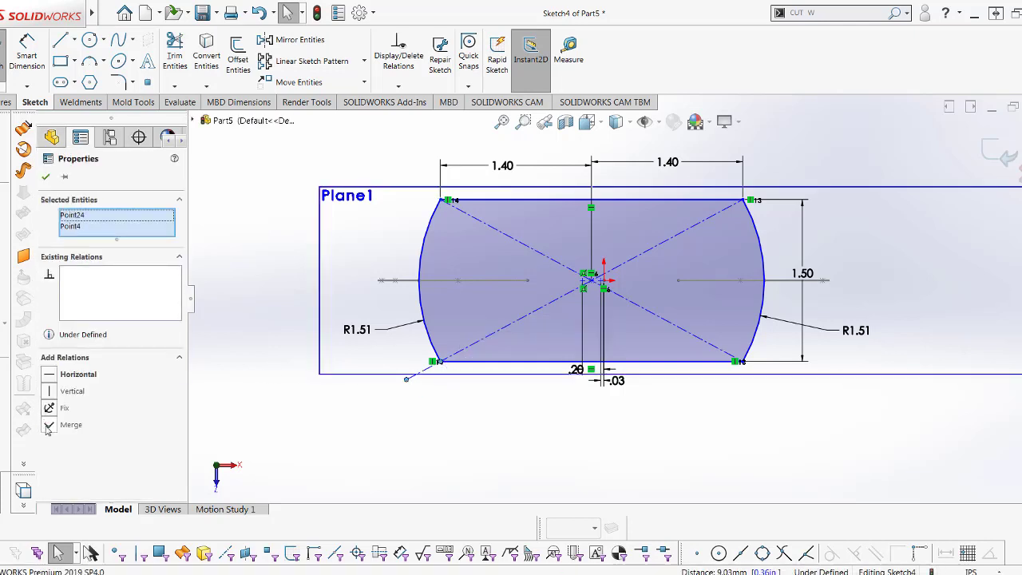
{"action": "left_click", "coordinate": [48, 426]}
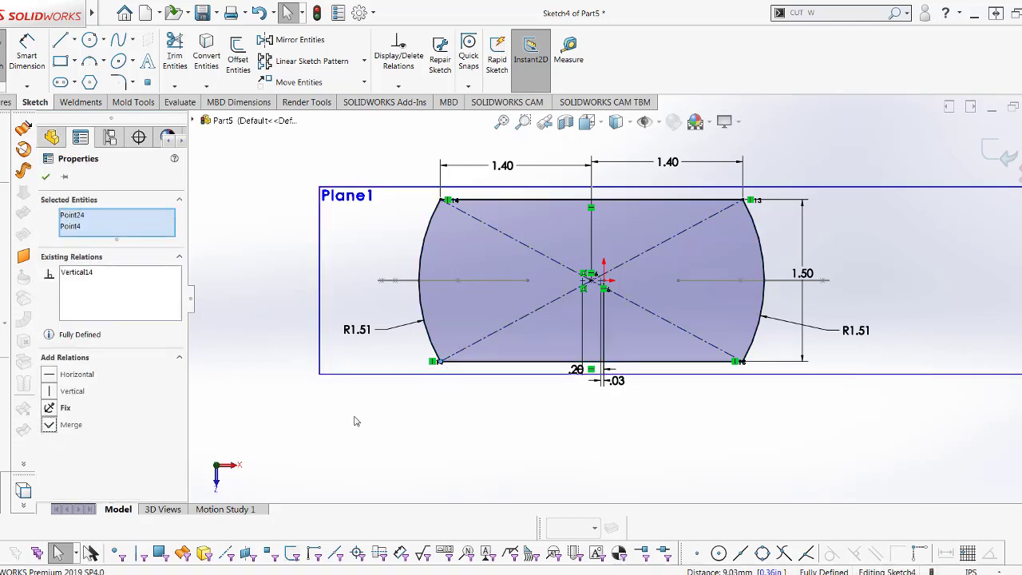
- Exit Sketch4, then reopen it for editing from the right arc
{"action": "left_click", "coordinate": [994, 151]}
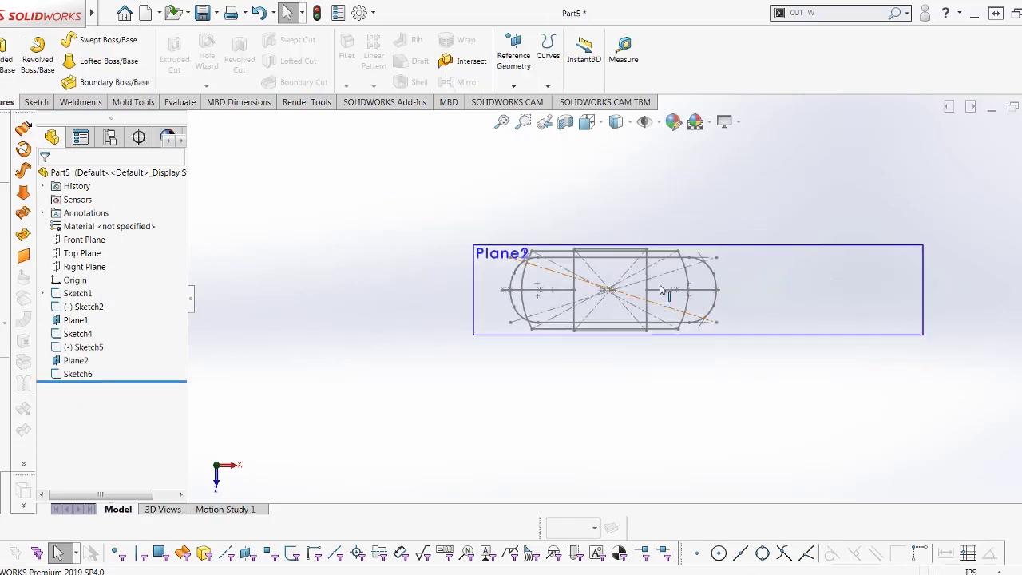
{"action": "scroll", "coordinate": [661, 290], "scroll_direction": "down", "scroll_amount": 3}
{"action": "left_click", "coordinate": [706, 272]}
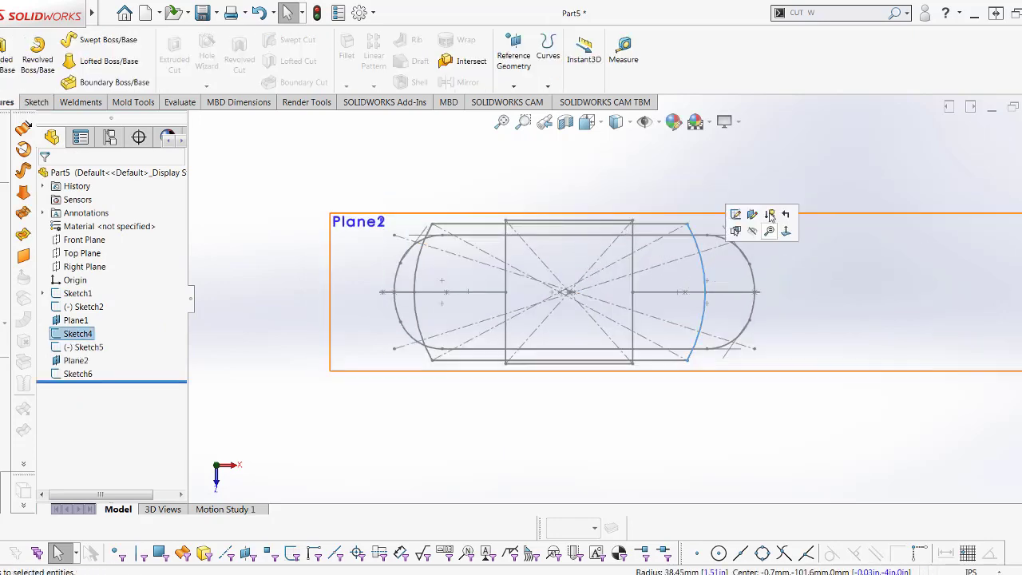
{"action": "left_click", "coordinate": [678, 244]}
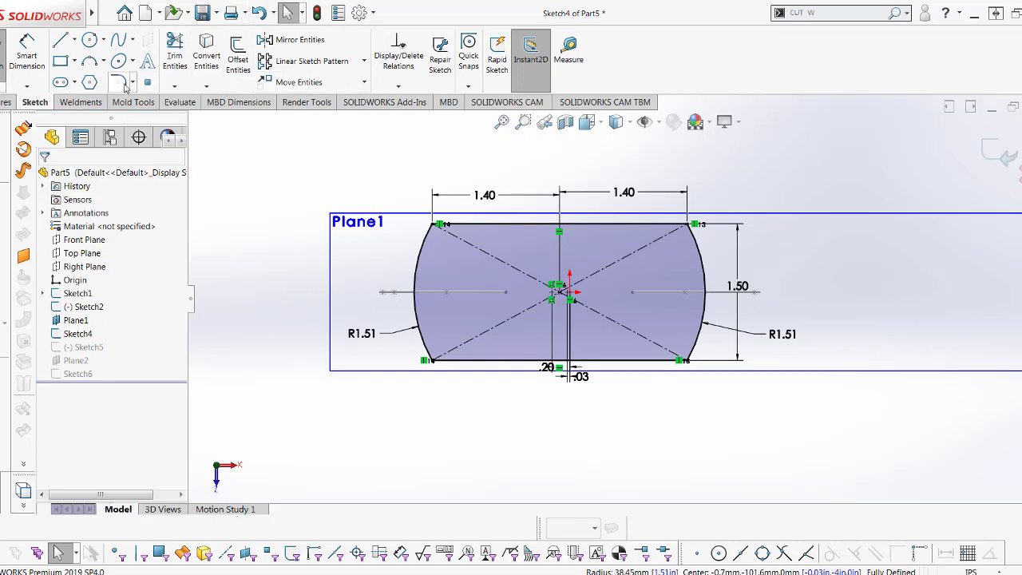
{"action": "left_click", "coordinate": [698, 252]}
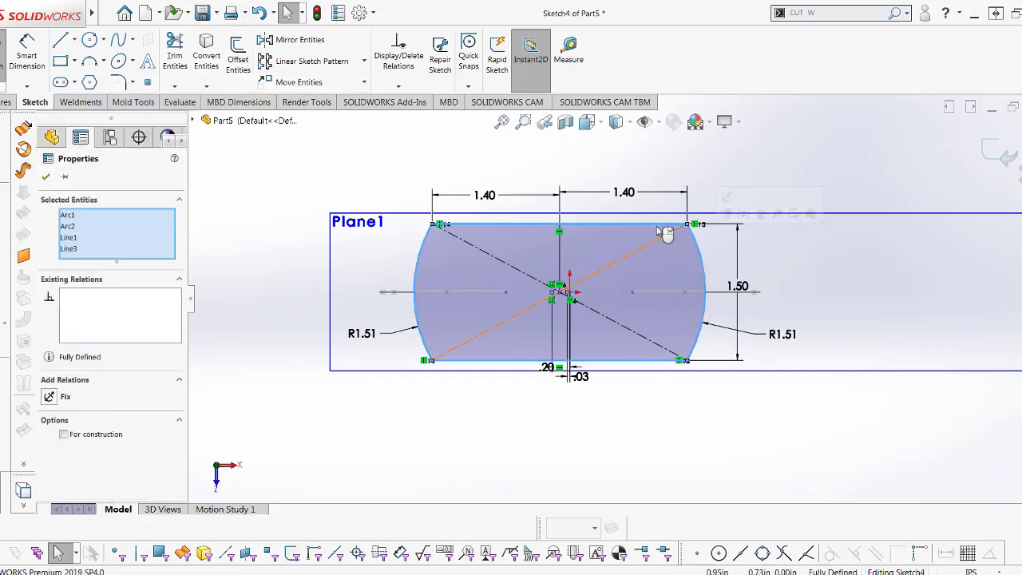
{"action": "scroll", "coordinate": [685, 228], "scroll_direction": "down", "scroll_amount": 3}
{"action": "key", "text": "Escape"}
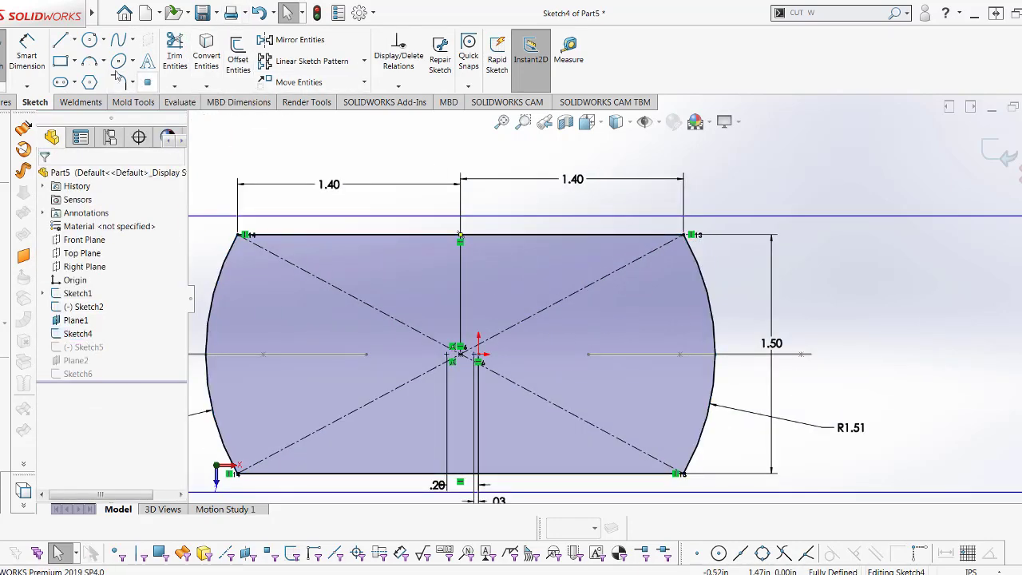
- Add 0.50 in fillets at the top-right, top-left, bottom-left and bottom-right corners of Sketch4
{"action": "left_click", "coordinate": [119, 82]}
{"action": "left_click", "coordinate": [707, 284]}
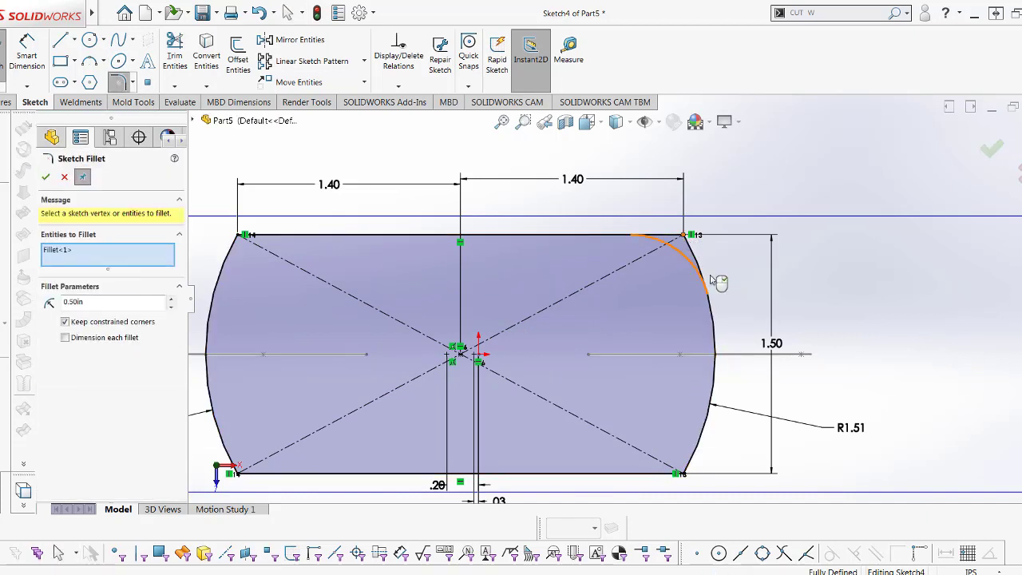
{"action": "scroll", "coordinate": [728, 351], "scroll_direction": "up", "scroll_amount": 1}
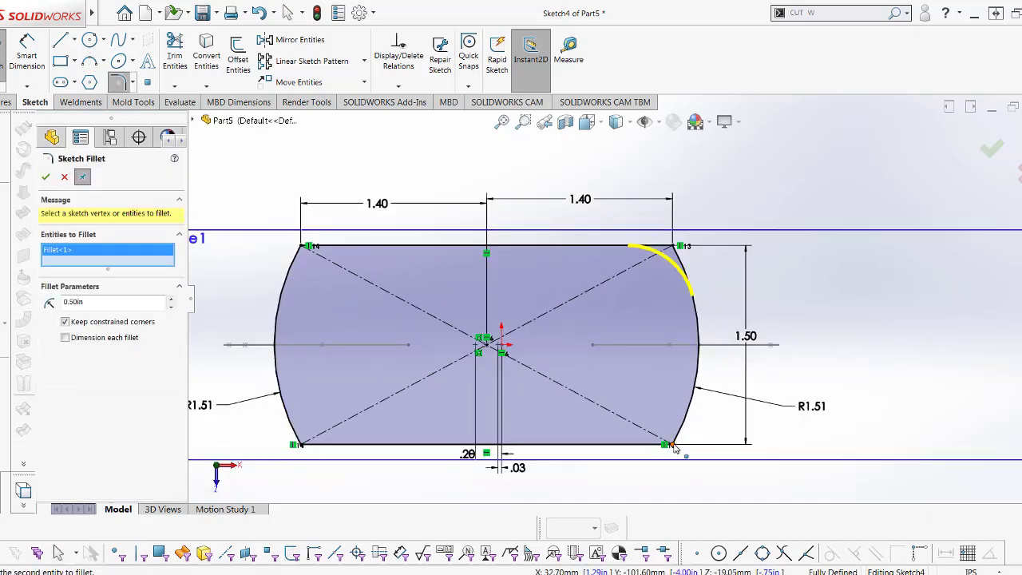
{"action": "left_click", "coordinate": [307, 248]}
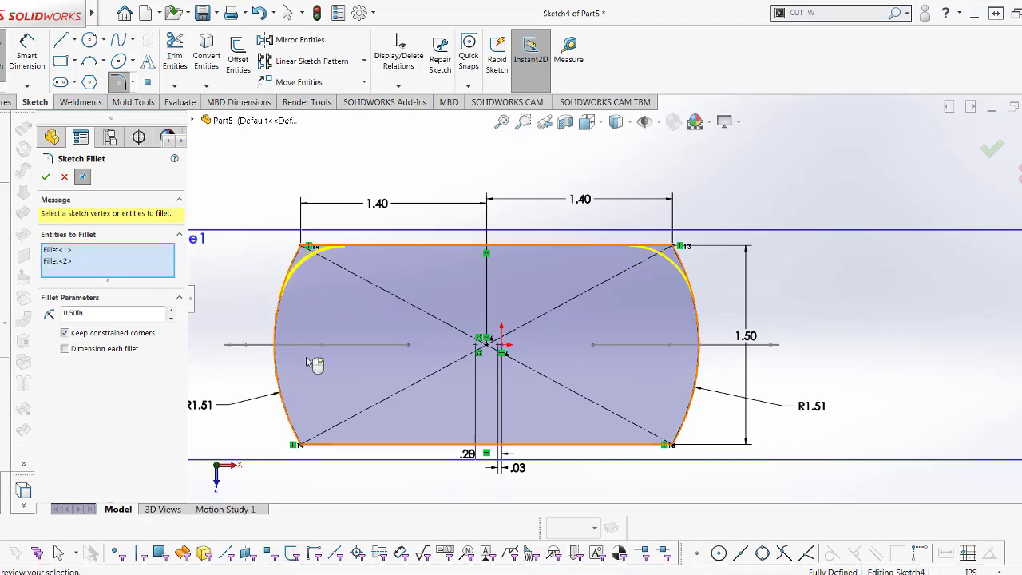
{"action": "left_click", "coordinate": [301, 446]}
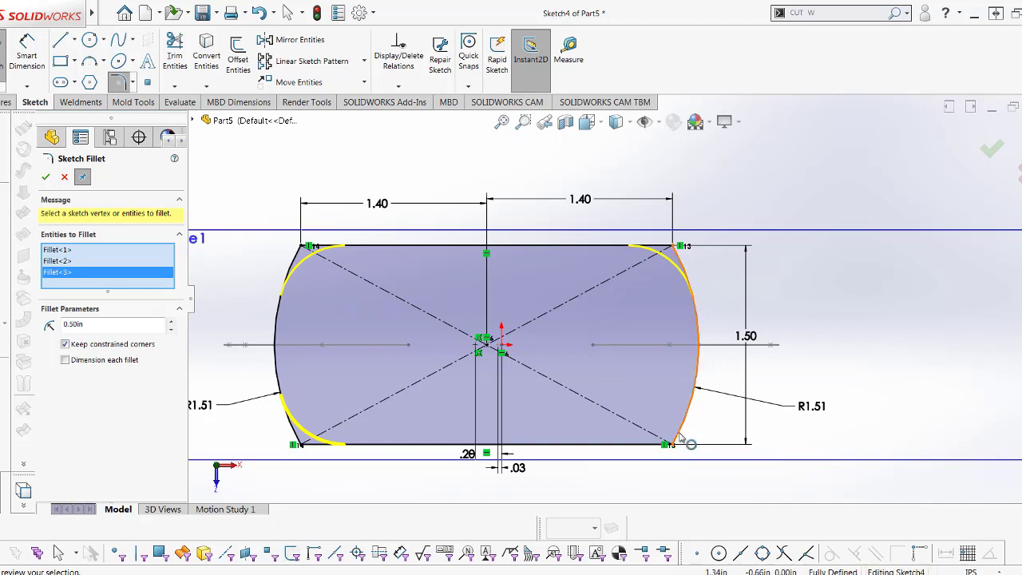
{"action": "left_click", "coordinate": [681, 436]}
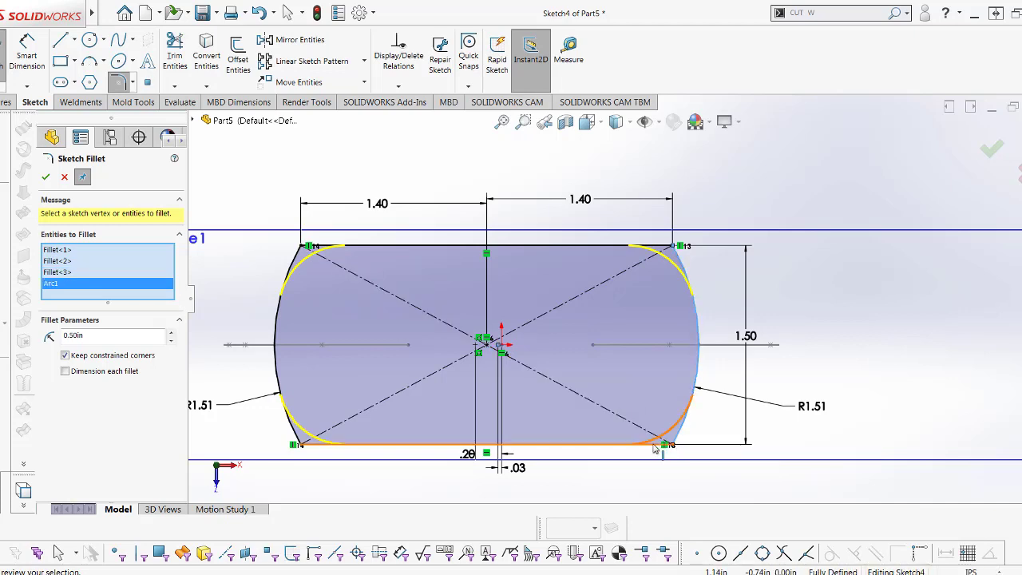
{"action": "left_click", "coordinate": [984, 157]}
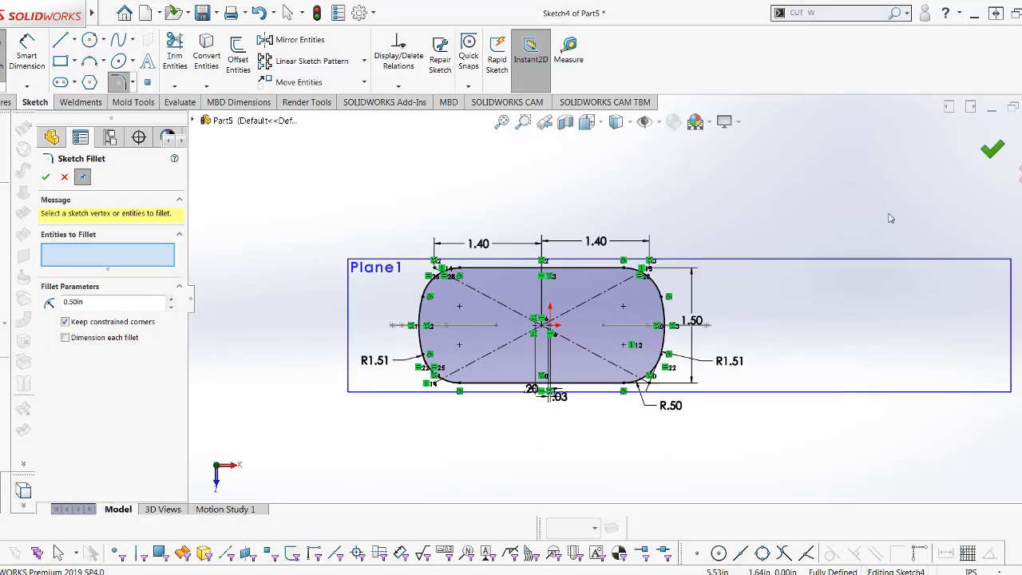
{"action": "key", "text": "Escape"}
- Exit Sketch4 and open the square neck sketch Sketch6 on Plane2 for editing
{"action": "key", "text": "ctrl+7"}
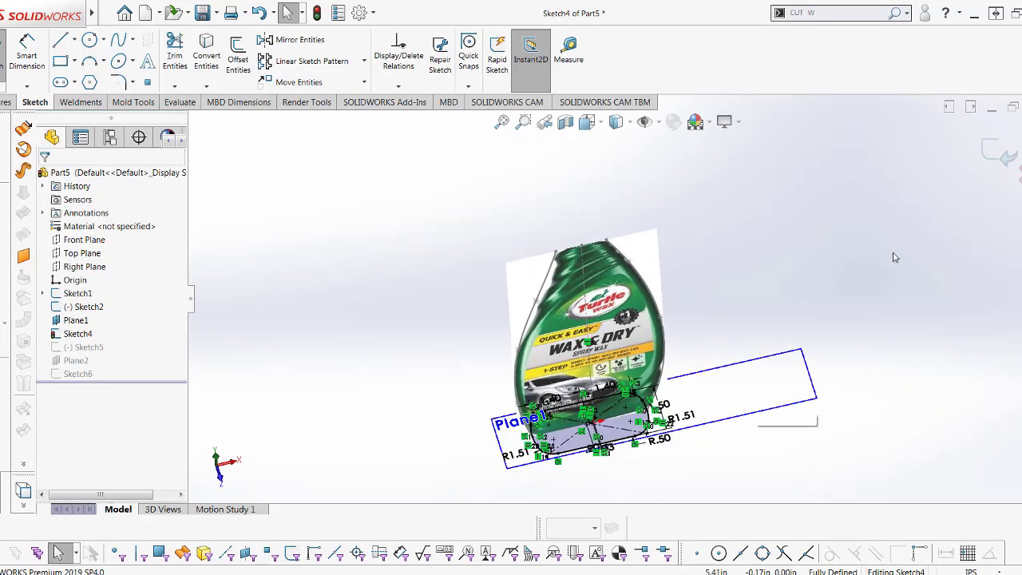
{"action": "left_click", "coordinate": [994, 144]}
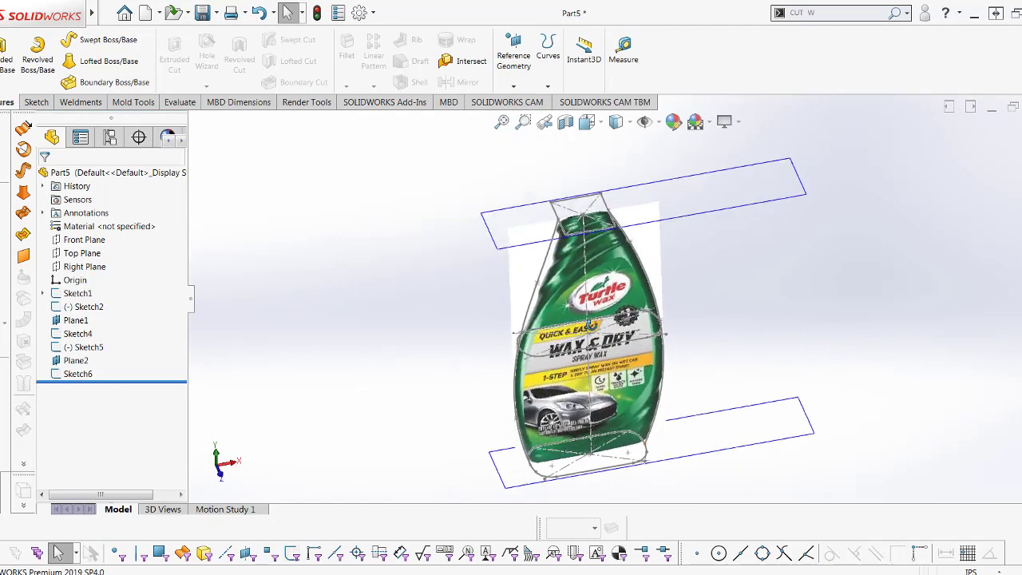
{"action": "mouse_move", "coordinate": [559, 319]}
{"action": "middle_mouse_down"}
{"action": "mouse_move", "coordinate": [508, 404]}
{"action": "mouse_move", "coordinate": [614, 258]}
{"action": "middle_mouse_up"}
{"action": "scroll", "coordinate": [613, 258], "scroll_direction": "down", "scroll_amount": 5}
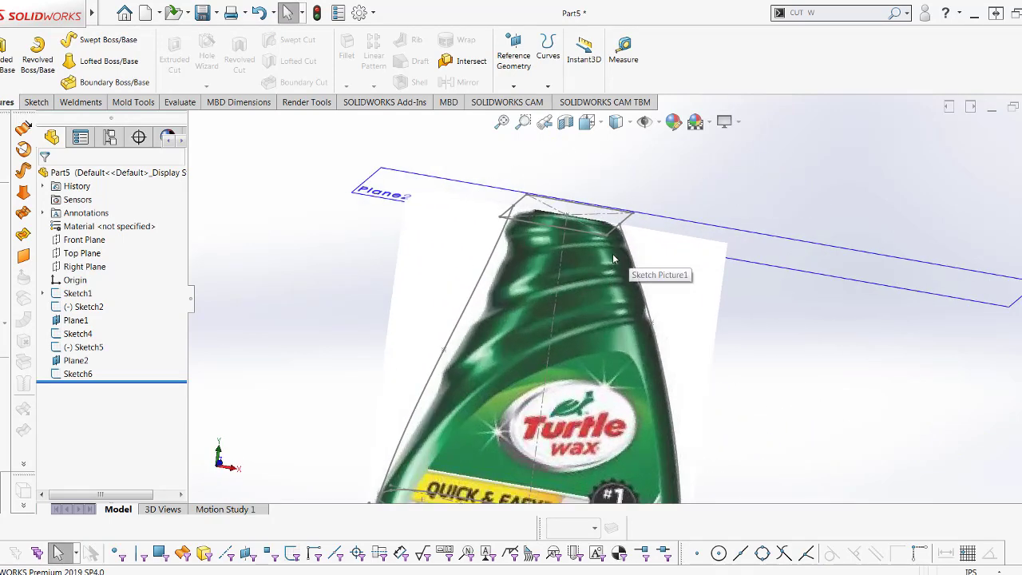
{"action": "scroll", "coordinate": [614, 258], "scroll_direction": "down", "scroll_amount": 2}
{"action": "left_click", "coordinate": [609, 226]}
{"action": "left_click", "coordinate": [642, 176]}
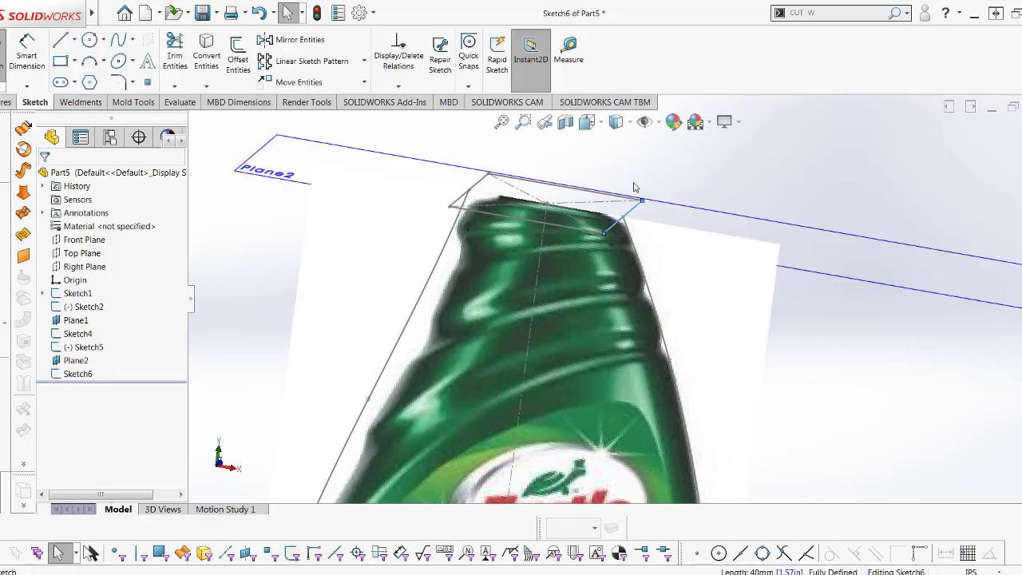
- Fillet the square neck profile's four corners at 0.50 in, accepting each relation warning
{"action": "left_click", "coordinate": [120, 84]}
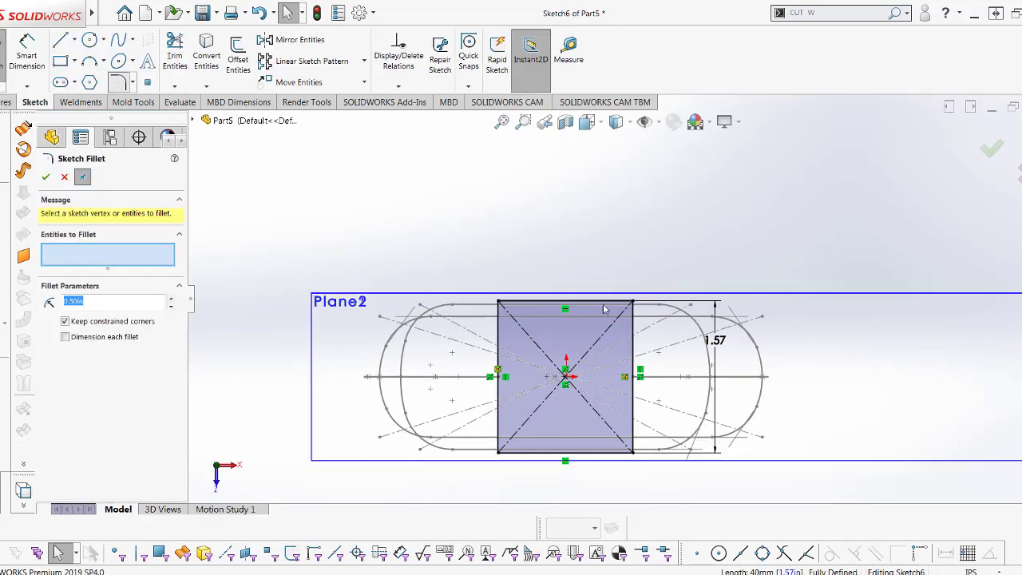
{"action": "left_click", "coordinate": [527, 302]}
{"action": "left_click", "coordinate": [496, 327]}
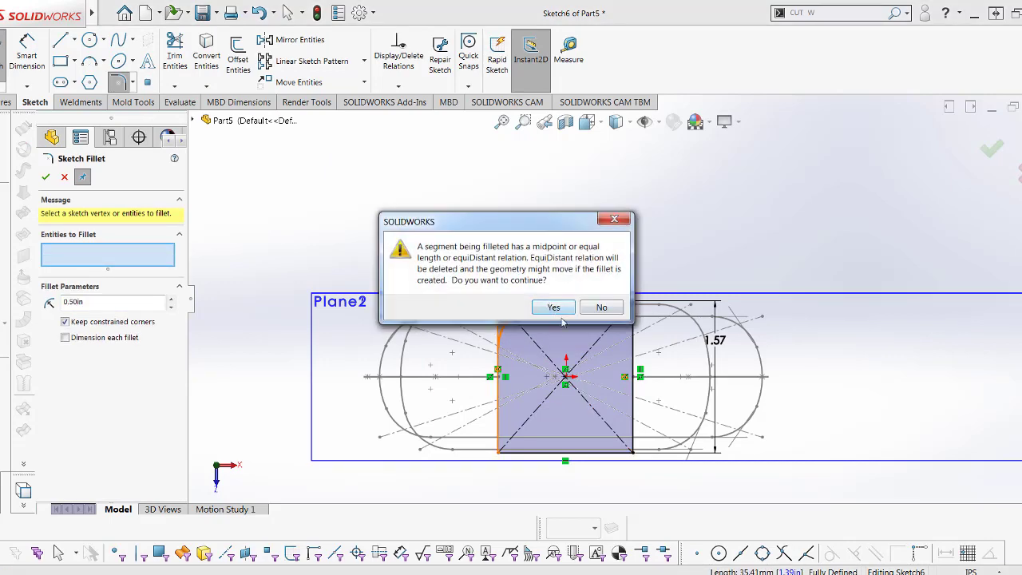
{"action": "left_click", "coordinate": [610, 304]}
{"action": "left_click", "coordinate": [631, 327]}
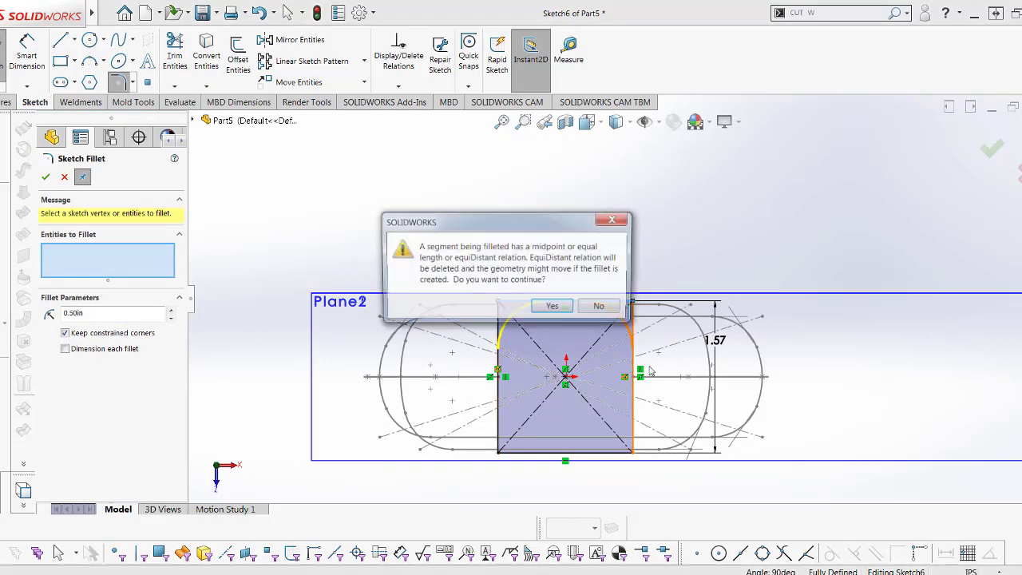
{"action": "left_click", "coordinate": [553, 309]}
{"action": "left_click", "coordinate": [603, 452]}
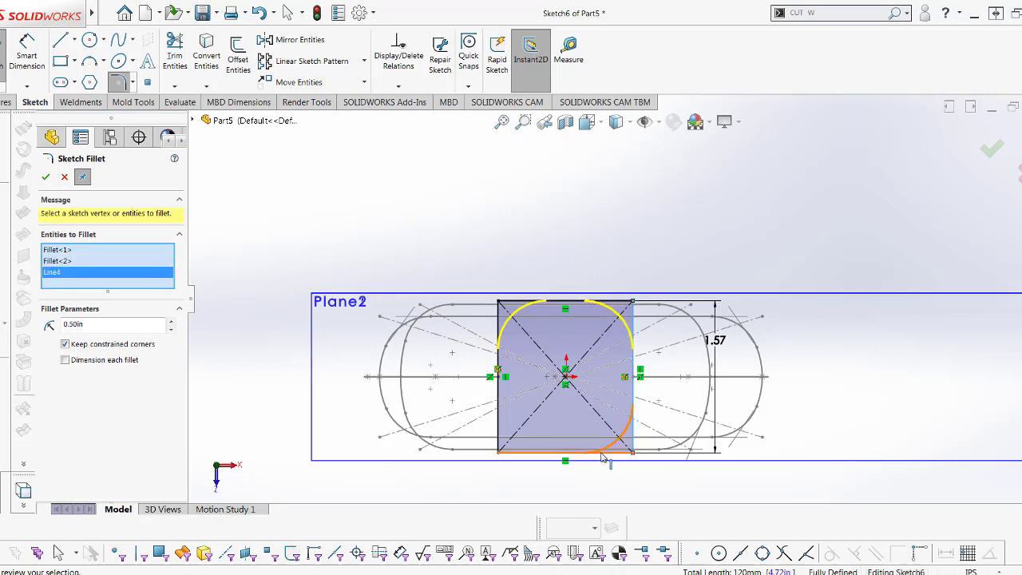
{"action": "left_click", "coordinate": [555, 308]}
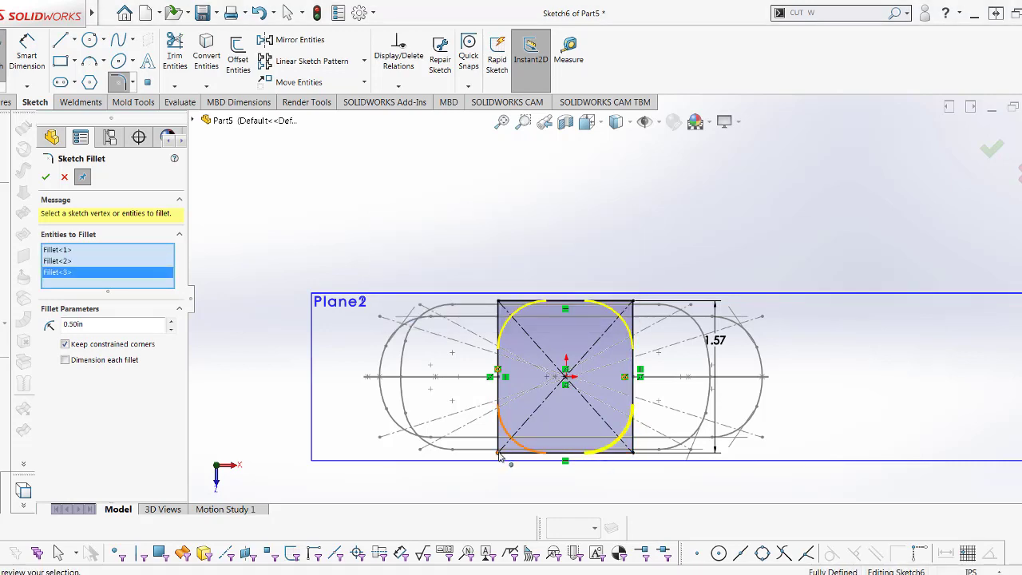
{"action": "left_click", "coordinate": [551, 308]}
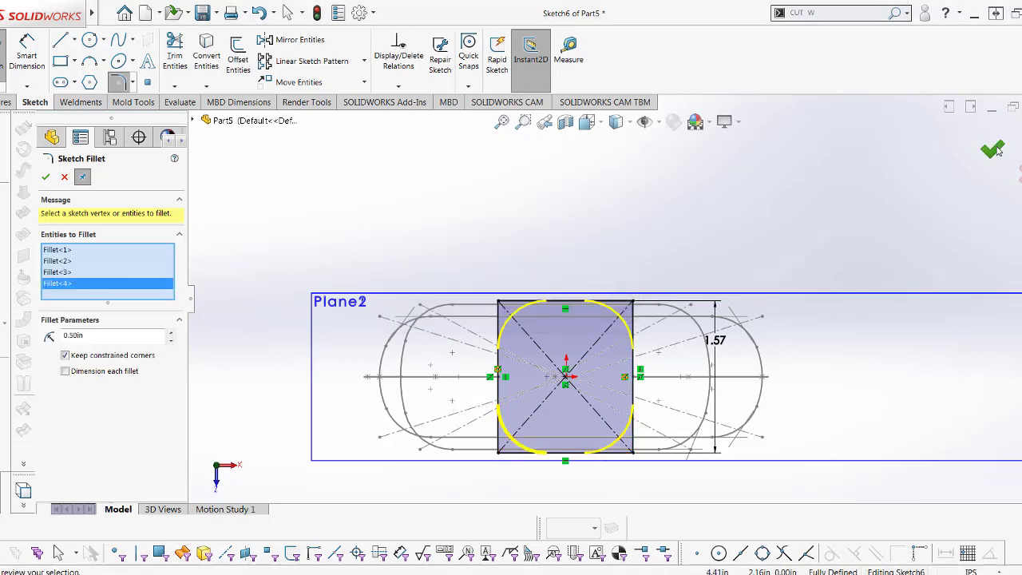
{"action": "key", "text": "Return"}
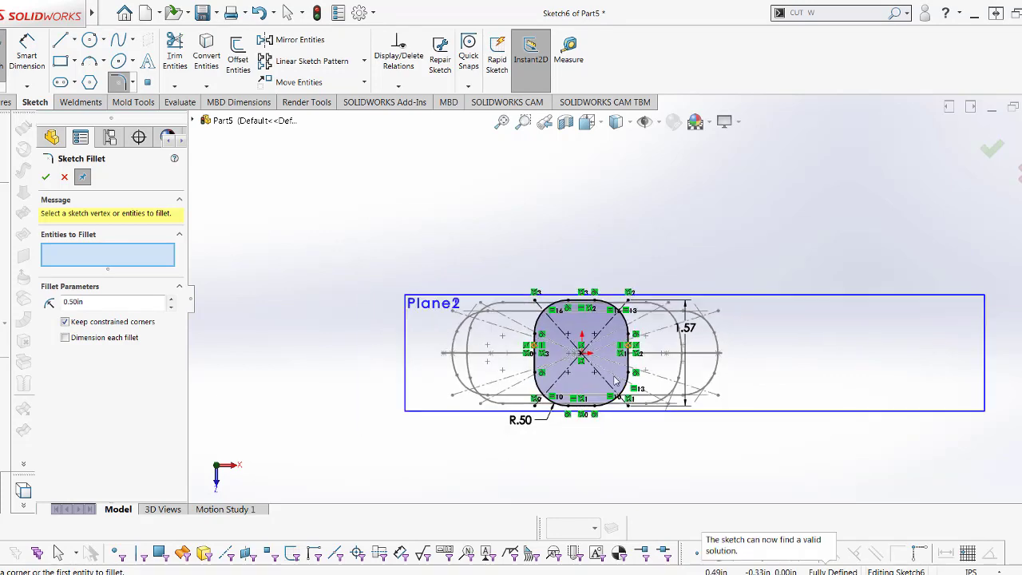
{"action": "left_click", "coordinate": [991, 148]}
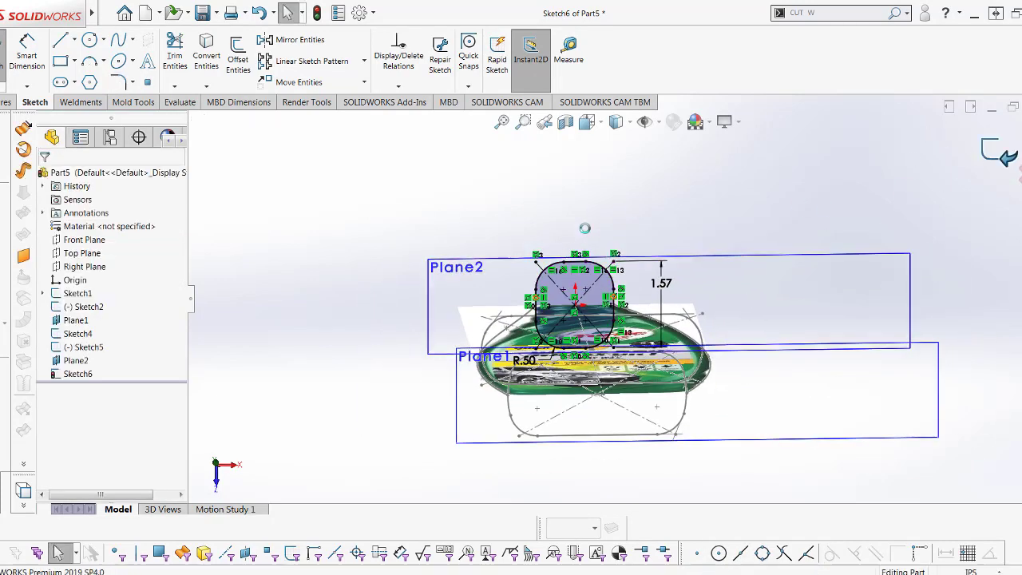
- Exit Sketch6 and orbit the view around the bottle
{"action": "left_click", "coordinate": [988, 151]}
{"action": "mouse_move", "coordinate": [638, 349]}
{"action": "middle_mouse_down"}
{"action": "mouse_move", "coordinate": [635, 404]}
{"action": "mouse_move", "coordinate": [633, 386]}
{"action": "middle_mouse_up"}
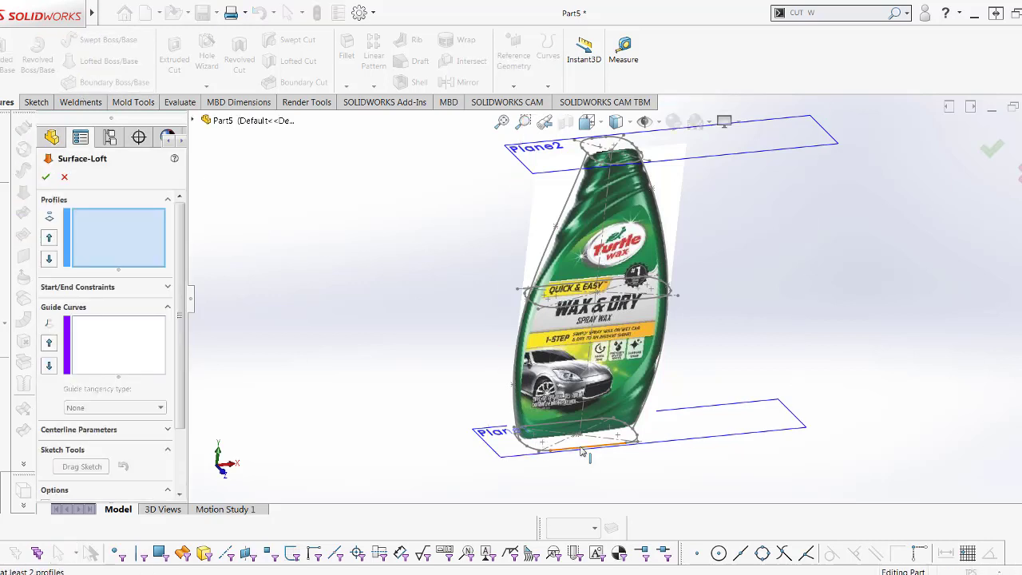
- Pick Sketch6, Sketch5 and Sketch4 as the top, middle and bottom loft profiles
{"action": "left_click", "coordinate": [624, 174]}
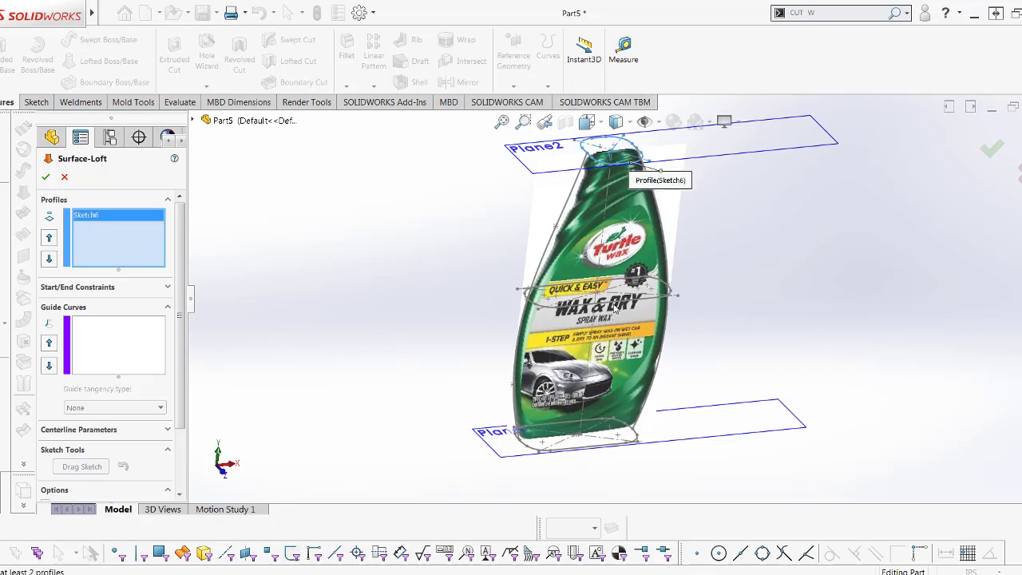
{"action": "left_click", "coordinate": [661, 297]}
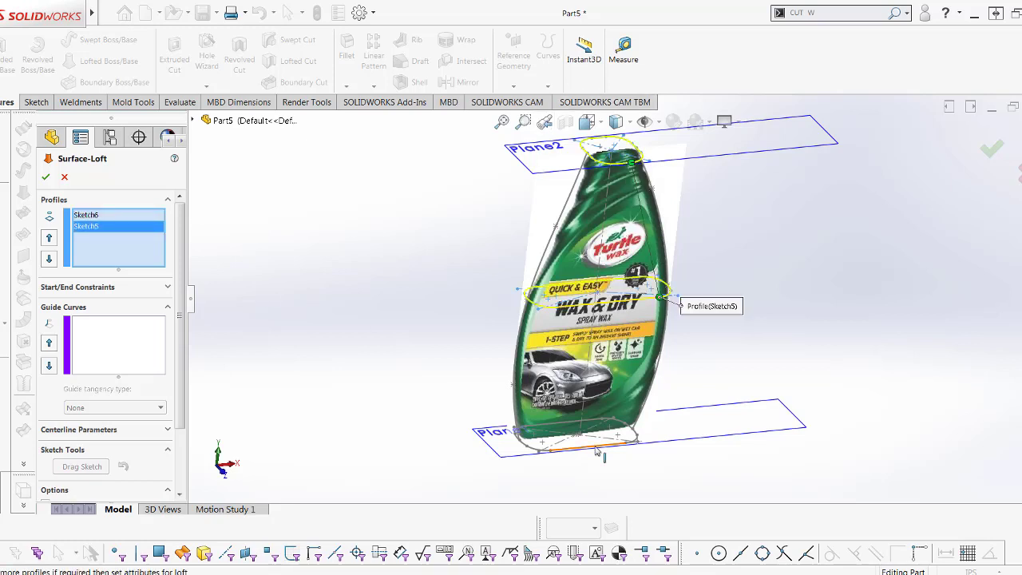
{"action": "left_click", "coordinate": [603, 446]}
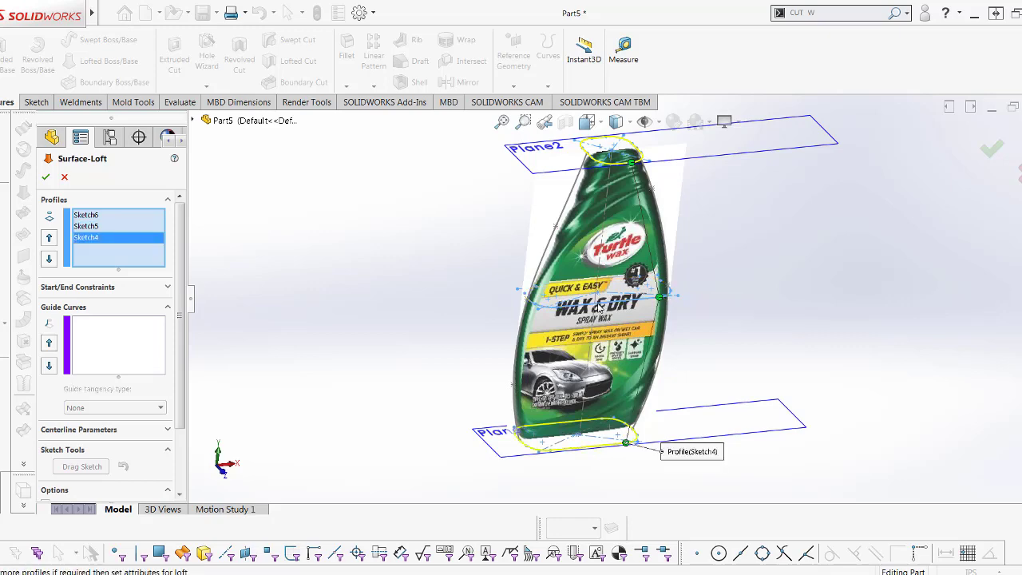
{"action": "key", "text": "ctrl+1"}
- Add the bottle's right and left edges as loft guide curves
{"action": "left_click", "coordinate": [95, 345]}
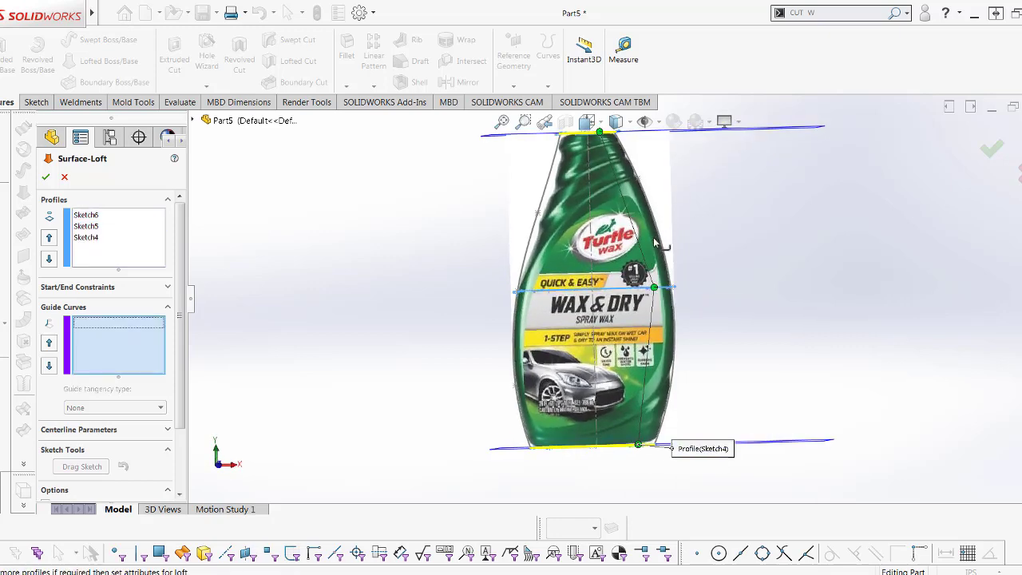
{"action": "left_click", "coordinate": [661, 238]}
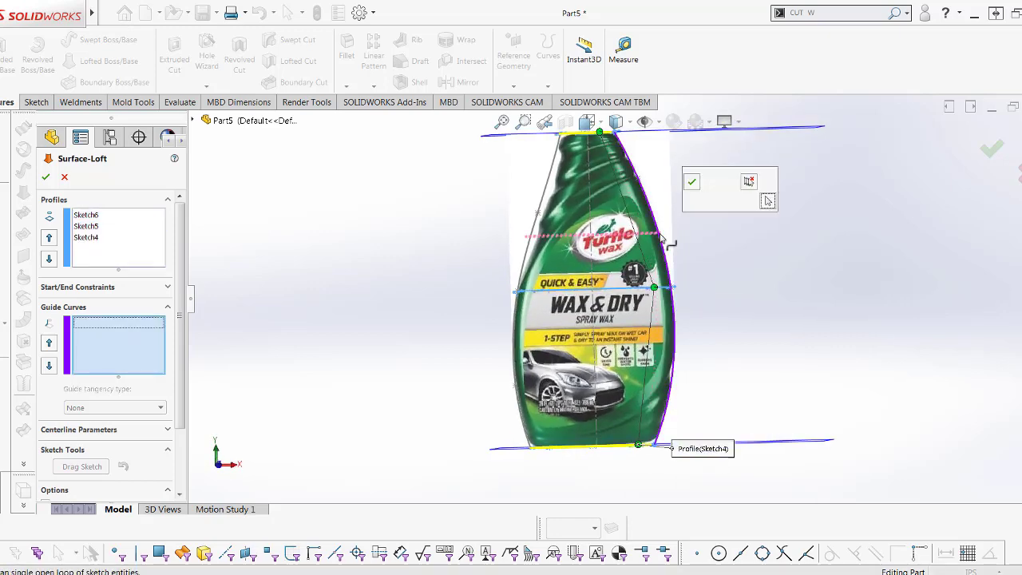
{"action": "left_click", "coordinate": [692, 182]}
{"action": "left_click", "coordinate": [533, 237]}
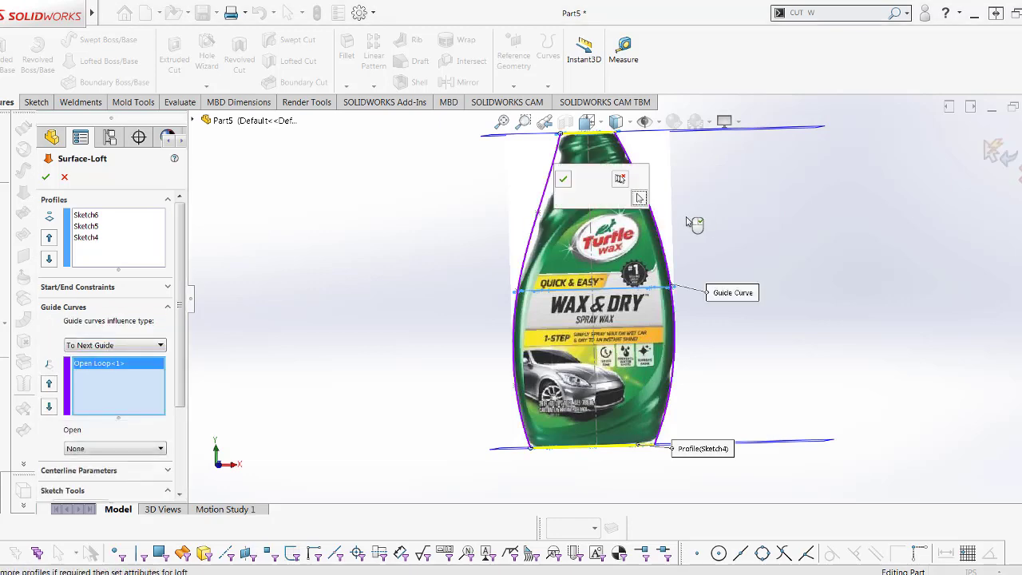
{"action": "left_click", "coordinate": [563, 181]}
- Confirm the loft and hide the Sketch1 bottle reference picture
{"action": "key", "text": "Return"}
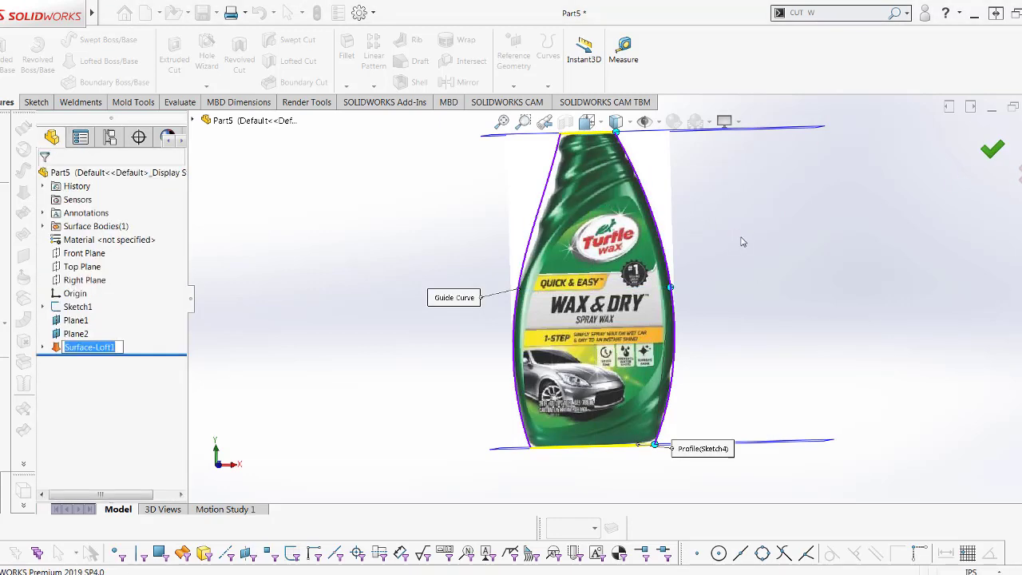
{"action": "mouse_move", "coordinate": [708, 235]}
{"action": "middle_mouse_down"}
{"action": "mouse_move", "coordinate": [737, 313]}
{"action": "mouse_move", "coordinate": [714, 344]}
{"action": "mouse_move", "coordinate": [728, 363]}
{"action": "mouse_move", "coordinate": [769, 333]}
{"action": "mouse_move", "coordinate": [705, 213]}
{"action": "mouse_move", "coordinate": [758, 264]}
{"action": "mouse_move", "coordinate": [746, 298]}
{"action": "middle_mouse_up"}
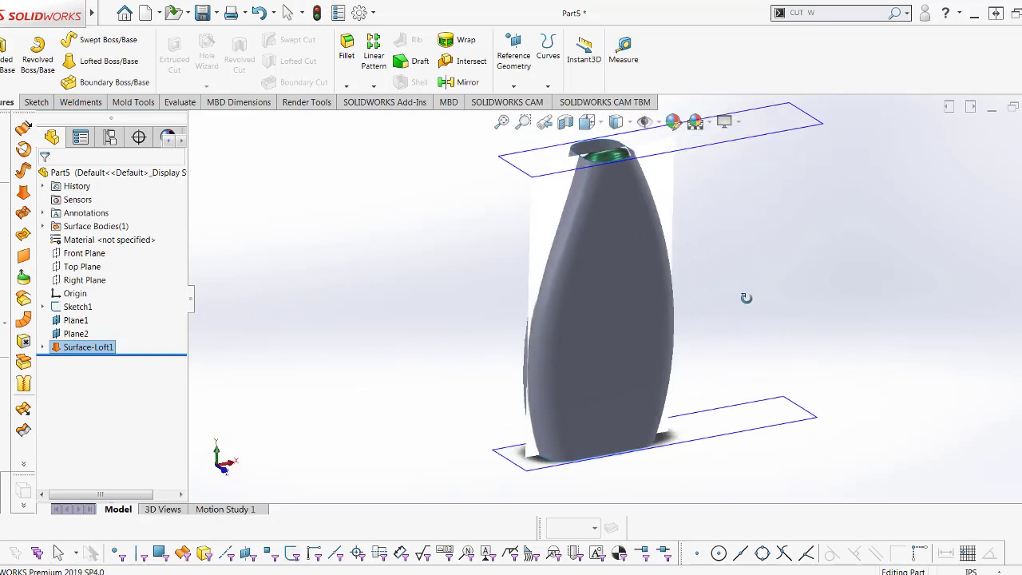
{"action": "scroll", "coordinate": [653, 272], "scroll_direction": "up", "scroll_amount": 3}
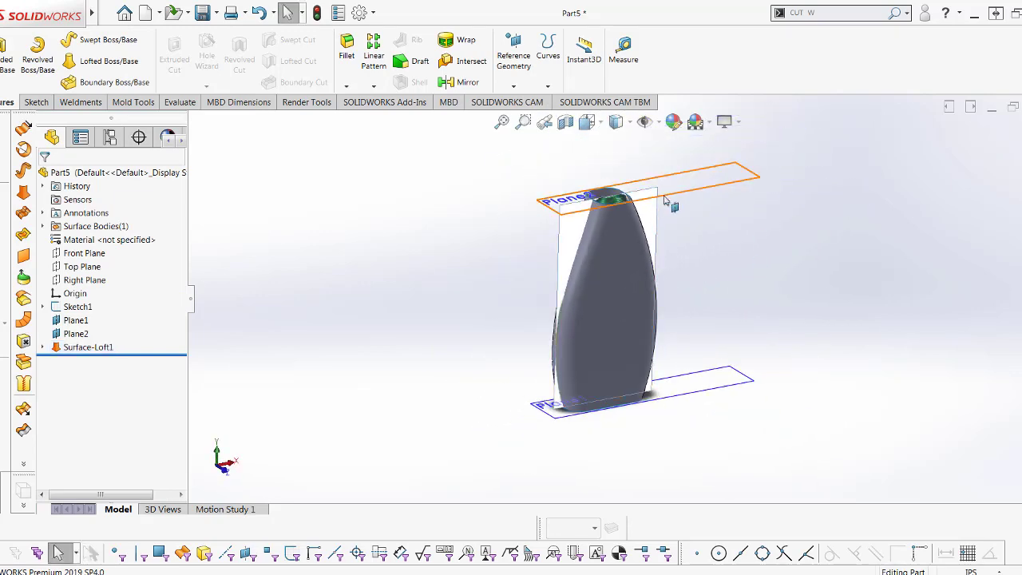
{"action": "left_click", "coordinate": [68, 309]}
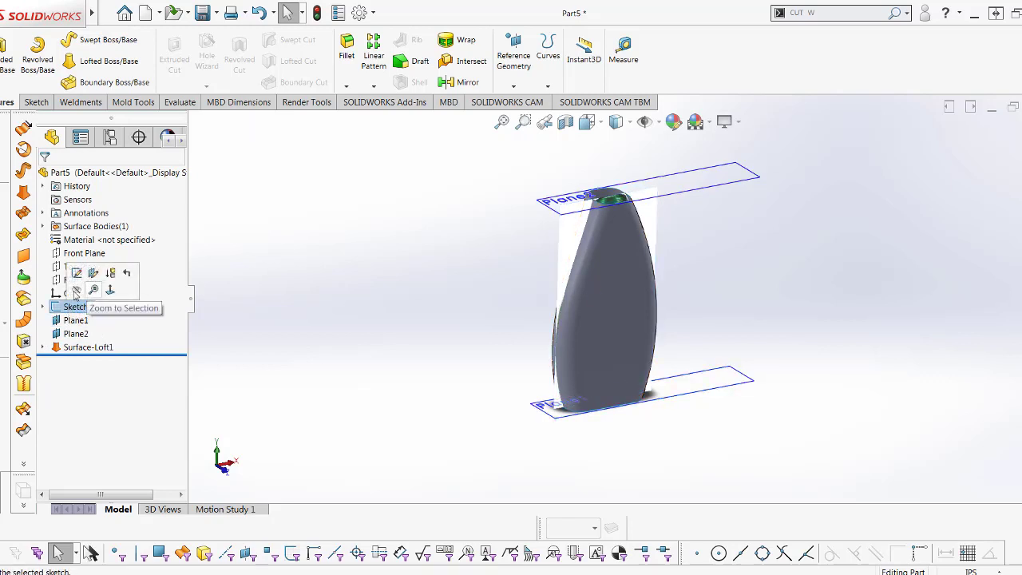
{"action": "left_click", "coordinate": [77, 290]}
- Check the bottle in the front and left views, then fit and tilt to 3-D
{"action": "key", "text": "space"}
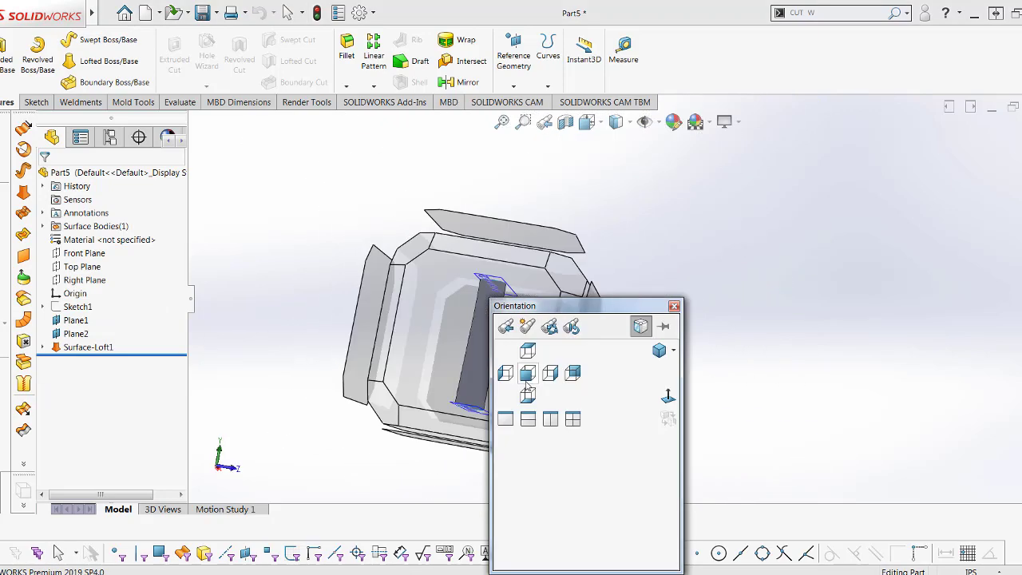
{"action": "left_click", "coordinate": [525, 375]}
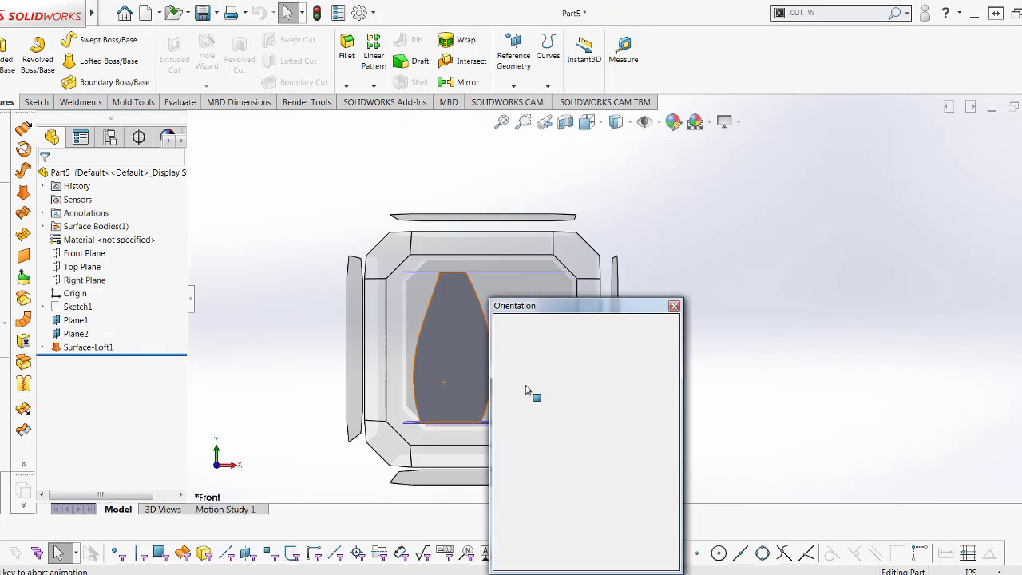
{"action": "left_click", "coordinate": [515, 380]}
{"action": "key", "text": "z"}
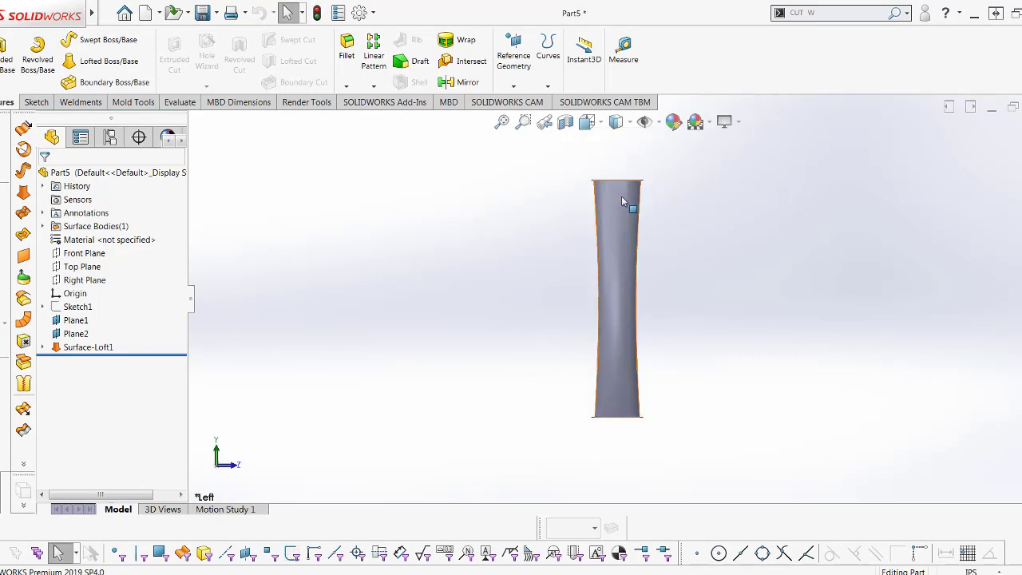
{"action": "mouse_move", "coordinate": [621, 201]}
{"action": "middle_mouse_down"}
{"action": "mouse_move", "coordinate": [636, 252]}
{"action": "mouse_move", "coordinate": [666, 195]}
{"action": "mouse_move", "coordinate": [632, 244]}
{"action": "middle_mouse_up"}
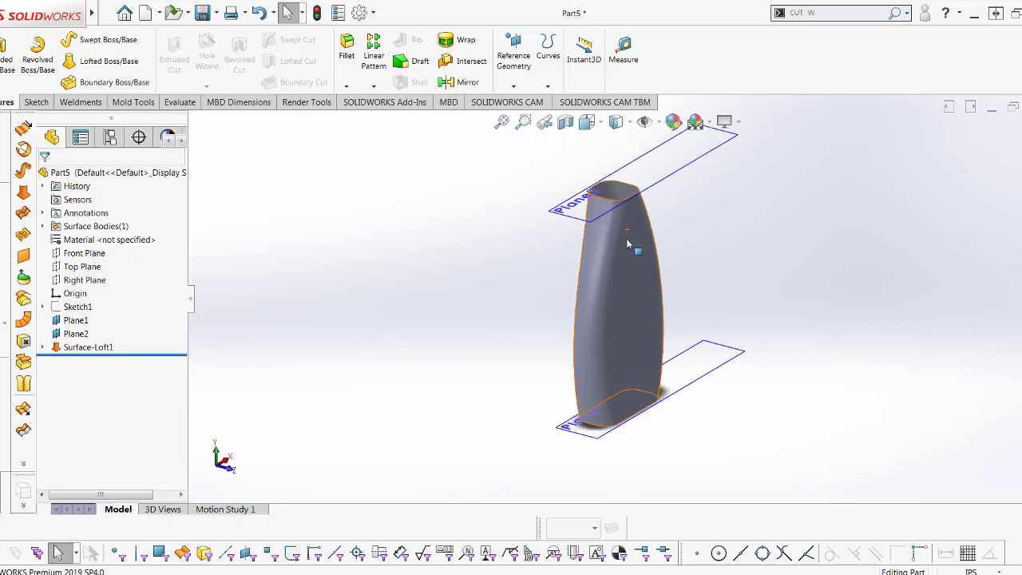
- Expand Surface-Loft1 in the FeatureManager and pick Sketch6, the top profile
{"action": "left_click", "coordinate": [629, 239]}
{"action": "left_click", "coordinate": [55, 364]}
{"action": "left_click", "coordinate": [42, 347]}
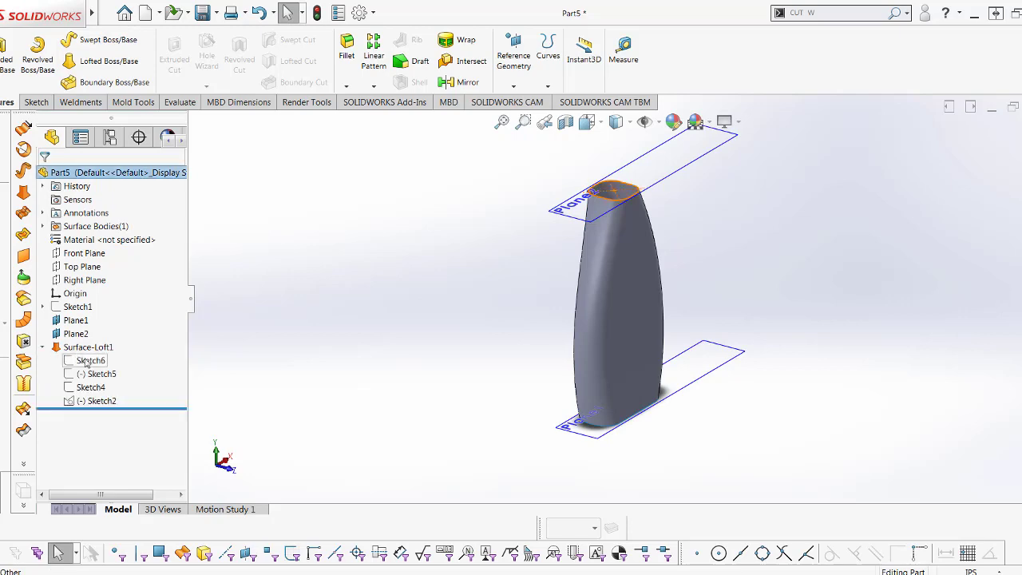
{"action": "left_click", "coordinate": [86, 361]}
- Edit Sketch6 and change its 1.57 neck dimension to 1.25
{"action": "left_click", "coordinate": [94, 326]}
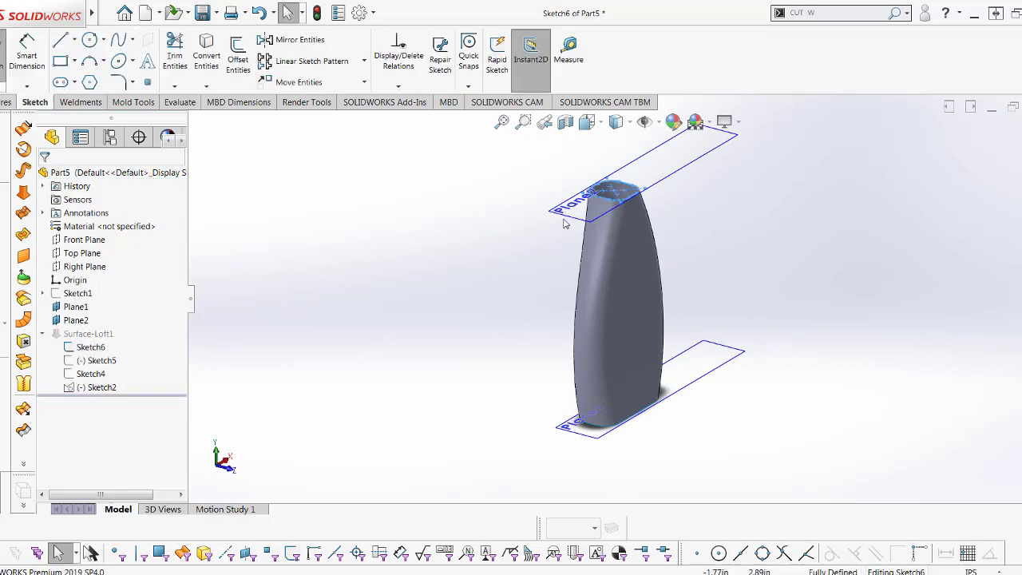
{"action": "scroll", "coordinate": [644, 313], "scroll_direction": "down", "scroll_amount": 2}
{"action": "scroll", "coordinate": [692, 351], "scroll_direction": "down", "scroll_amount": 2}
{"action": "scroll", "coordinate": [691, 343], "scroll_direction": "down", "scroll_amount": 2}
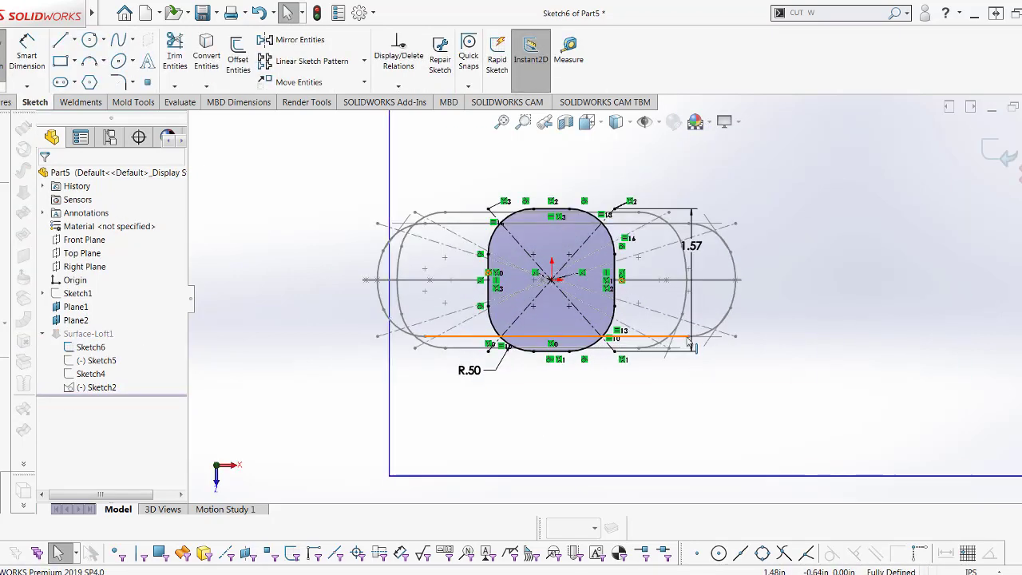
{"action": "scroll", "coordinate": [692, 318], "scroll_direction": "down", "scroll_amount": 1}
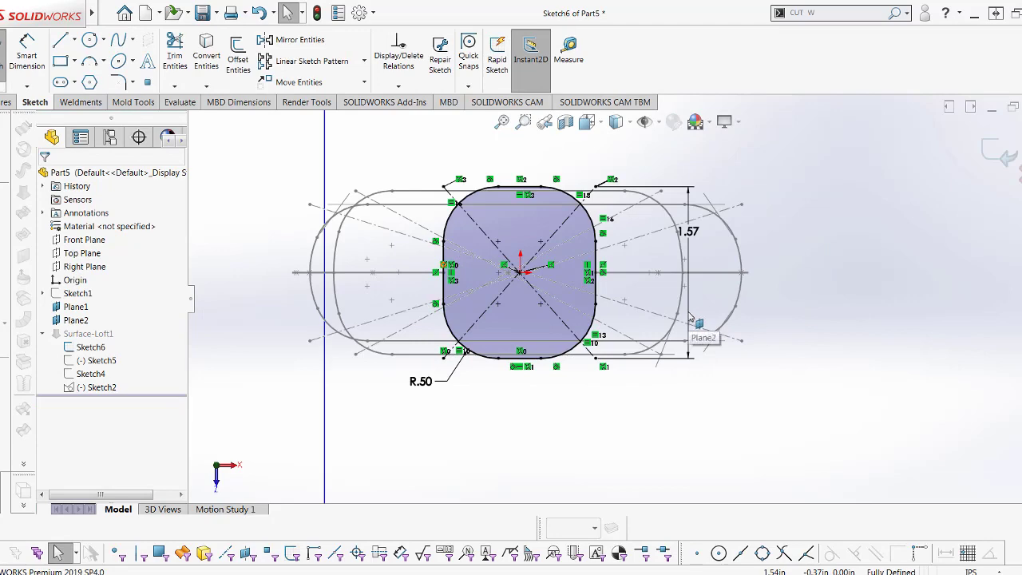
{"action": "left_click", "coordinate": [688, 254]}
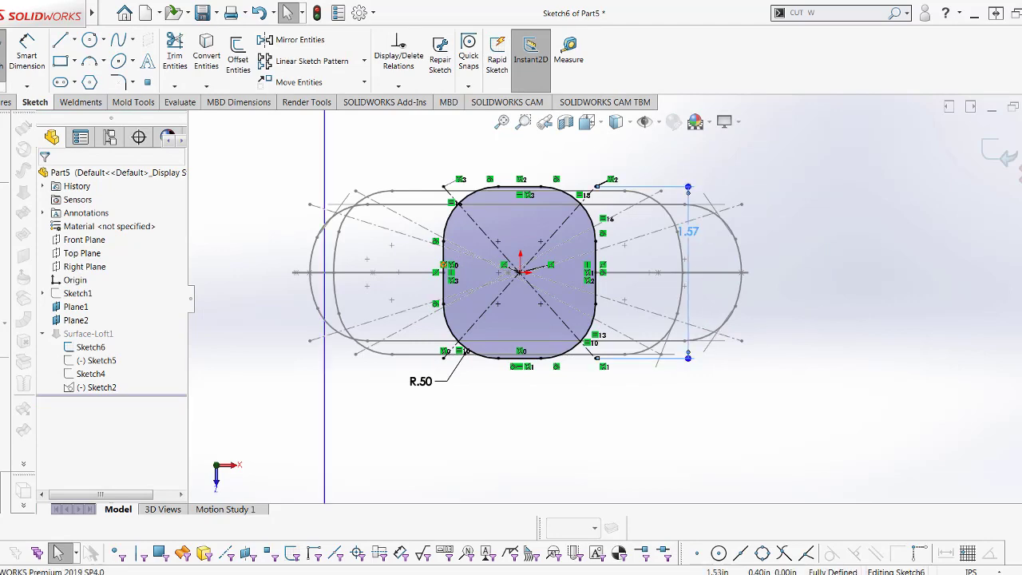
{"action": "double_click", "coordinate": [688, 254]}
{"action": "type", "text": "1.25"}
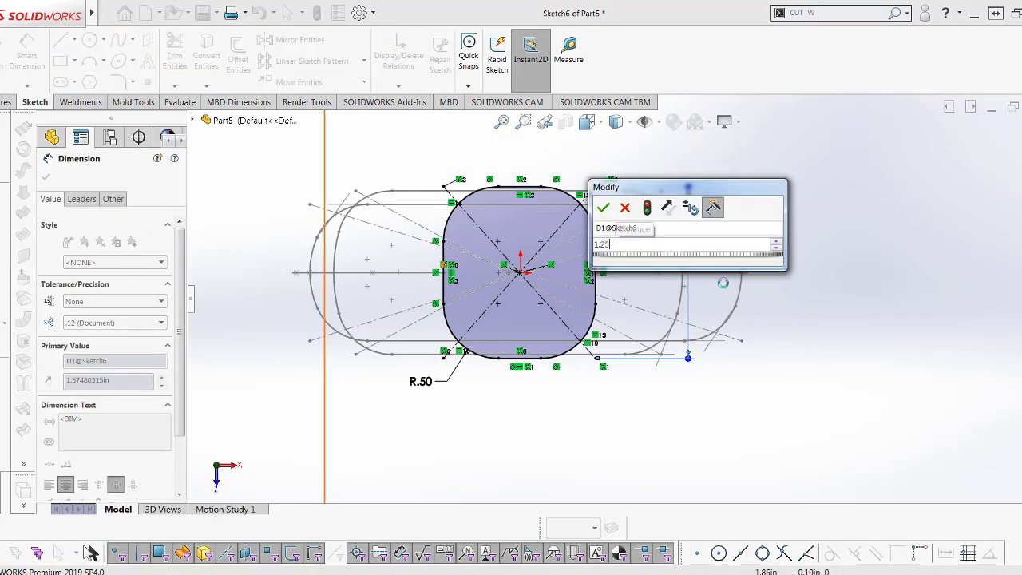
{"action": "key", "text": "Return"}
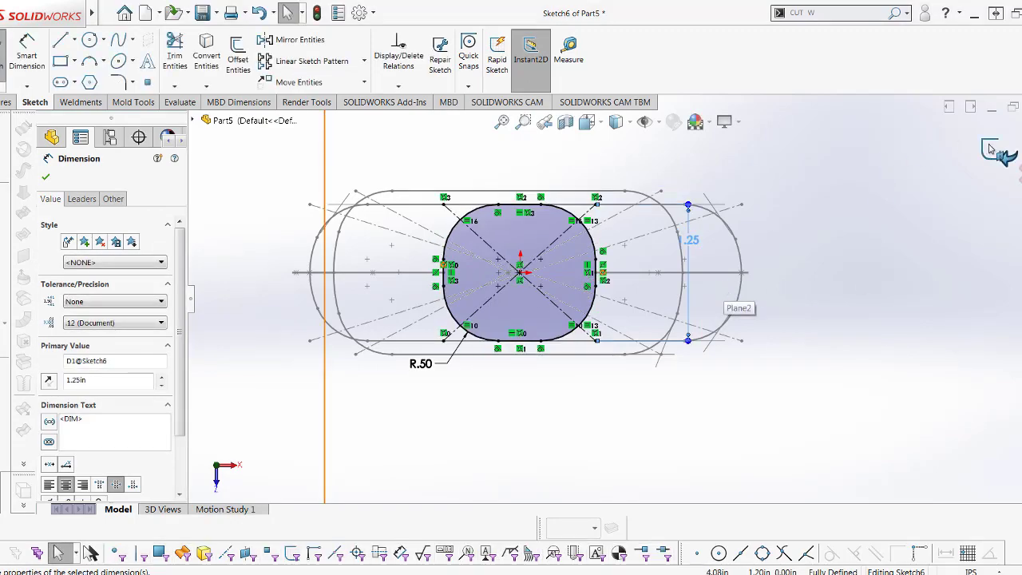
- Exit the sketch so the loft rebuilds narrower, and orbit to inspect it
{"action": "left_click", "coordinate": [991, 149]}
{"action": "mouse_move", "coordinate": [554, 303]}
{"action": "middle_mouse_down"}
{"action": "mouse_move", "coordinate": [634, 258]}
{"action": "mouse_move", "coordinate": [703, 245]}
{"action": "middle_mouse_up"}
{"action": "key", "text": "space"}
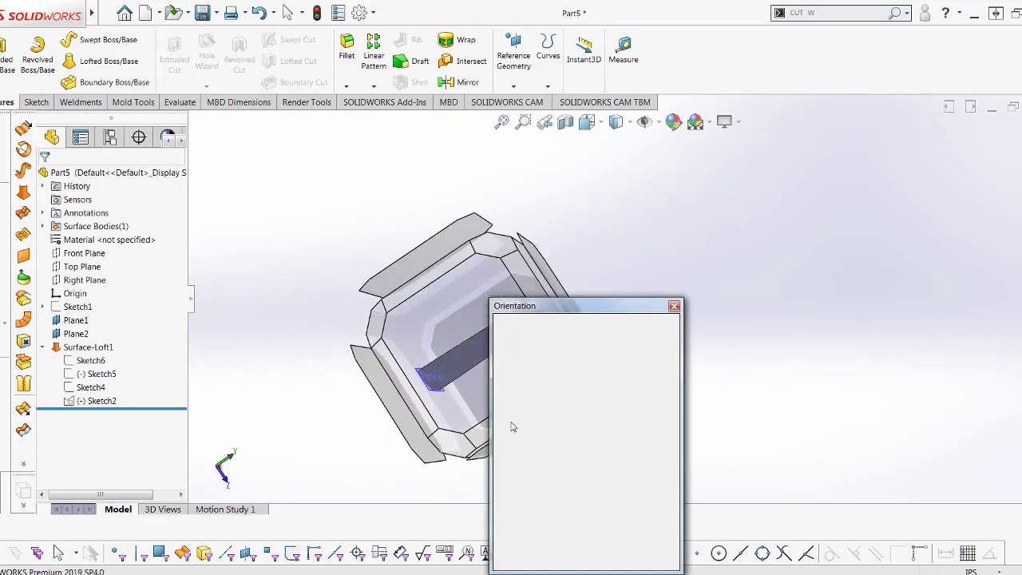
- View the loft from the front, then the left, orbiting and zooming around its top end
{"action": "left_click", "coordinate": [513, 428]}
{"action": "key", "text": "space"}
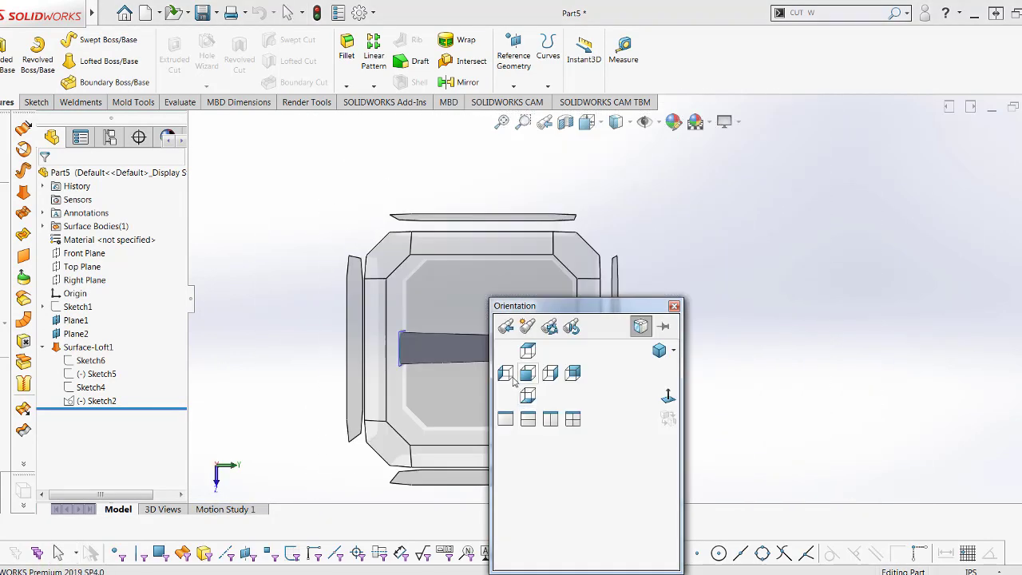
{"action": "left_click", "coordinate": [513, 378]}
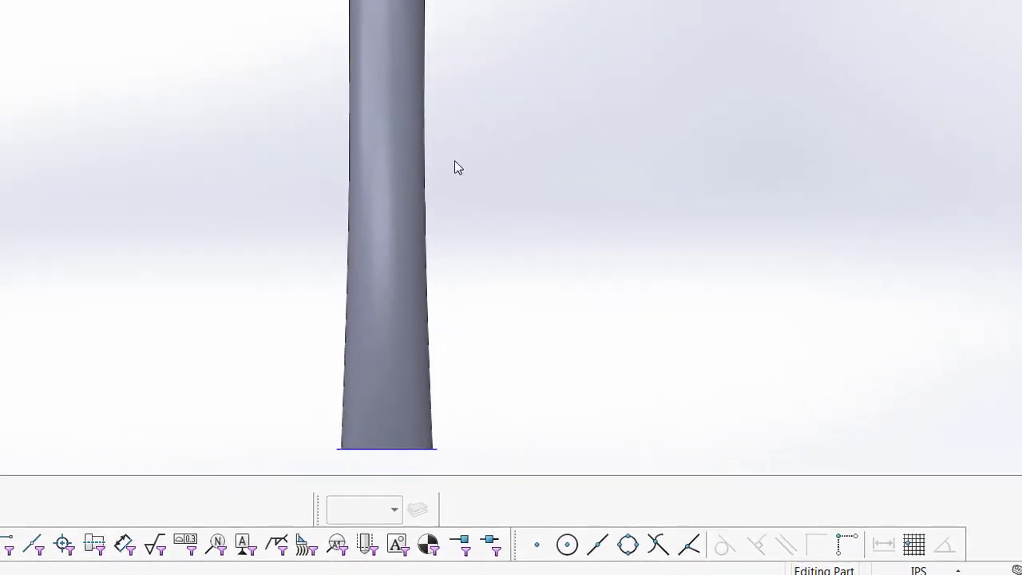
{"action": "mouse_move", "coordinate": [439, 148]}
{"action": "middle_mouse_down"}
{"action": "mouse_move", "coordinate": [365, 130]}
{"action": "mouse_move", "coordinate": [394, 71]}
{"action": "mouse_move", "coordinate": [364, 124]}
{"action": "mouse_move", "coordinate": [408, 198]}
{"action": "mouse_move", "coordinate": [378, 216]}
{"action": "mouse_move", "coordinate": [386, 227]}
{"action": "mouse_move", "coordinate": [405, 188]}
{"action": "mouse_move", "coordinate": [369, 136]}
{"action": "mouse_move", "coordinate": [326, 129]}
{"action": "mouse_move", "coordinate": [201, 303]}
{"action": "mouse_move", "coordinate": [264, 191]}
{"action": "middle_mouse_up"}
{"action": "scroll", "coordinate": [336, 36], "scroll_direction": "down", "scroll_amount": 3}
{"action": "scroll", "coordinate": [337, 44], "scroll_direction": "down", "scroll_amount": 2}
{"action": "mouse_move", "coordinate": [338, 46]}
{"action": "middle_mouse_down"}
{"action": "mouse_move", "coordinate": [257, 96]}
{"action": "mouse_move", "coordinate": [356, 238]}
{"action": "middle_mouse_up"}
- Check the loft from the right side, then return to the front view
{"action": "key", "text": "space"}
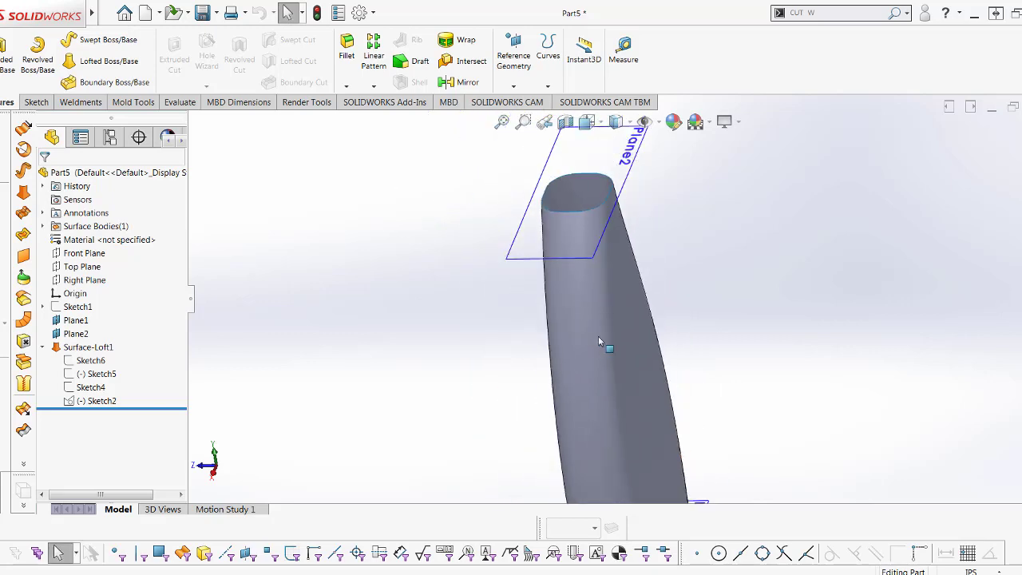
{"action": "left_click", "coordinate": [556, 378]}
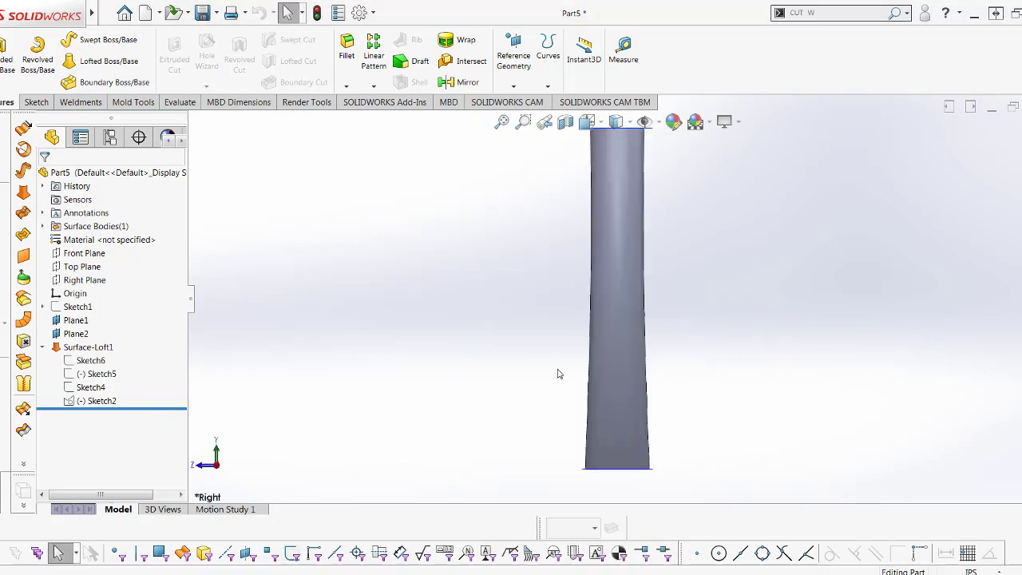
{"action": "key", "text": "space"}
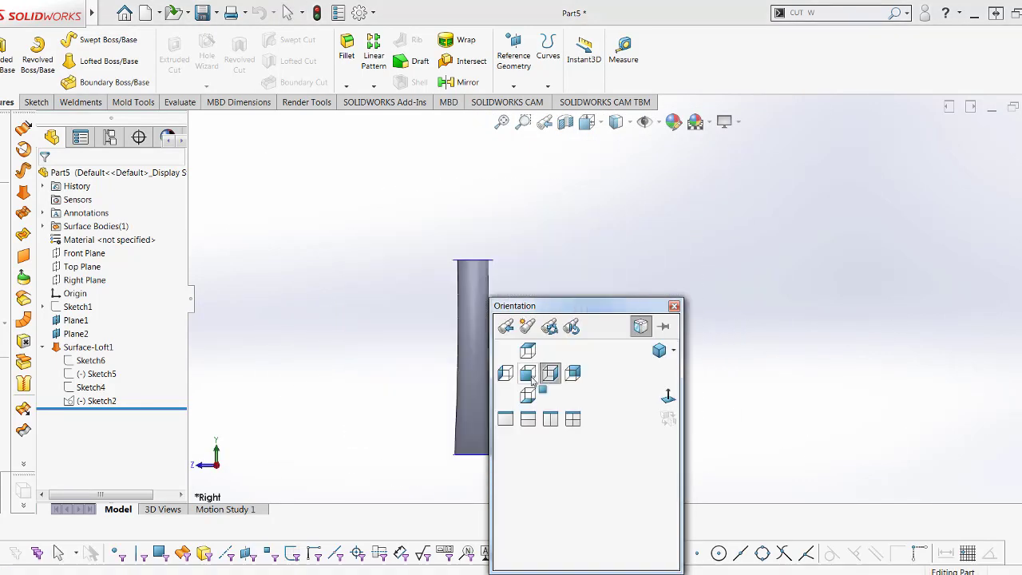
{"action": "left_click", "coordinate": [529, 375]}
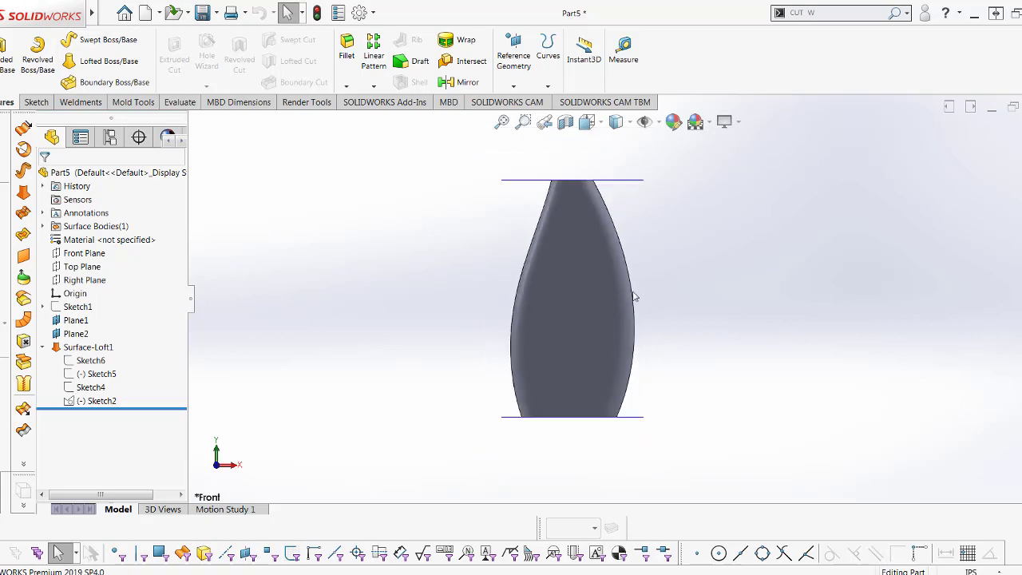
- Save the part as bODY in the U-TUBE > TURTLE WAX BOTTLE folder
{"action": "key", "text": "ctrl+s"}
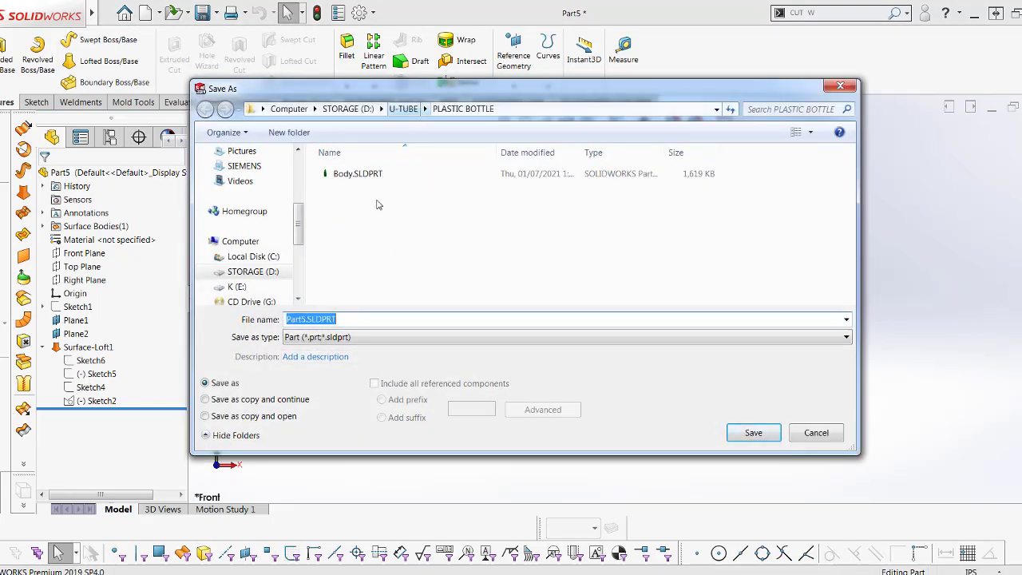
{"action": "left_click", "coordinate": [403, 109]}
{"action": "double_click", "coordinate": [367, 218]}
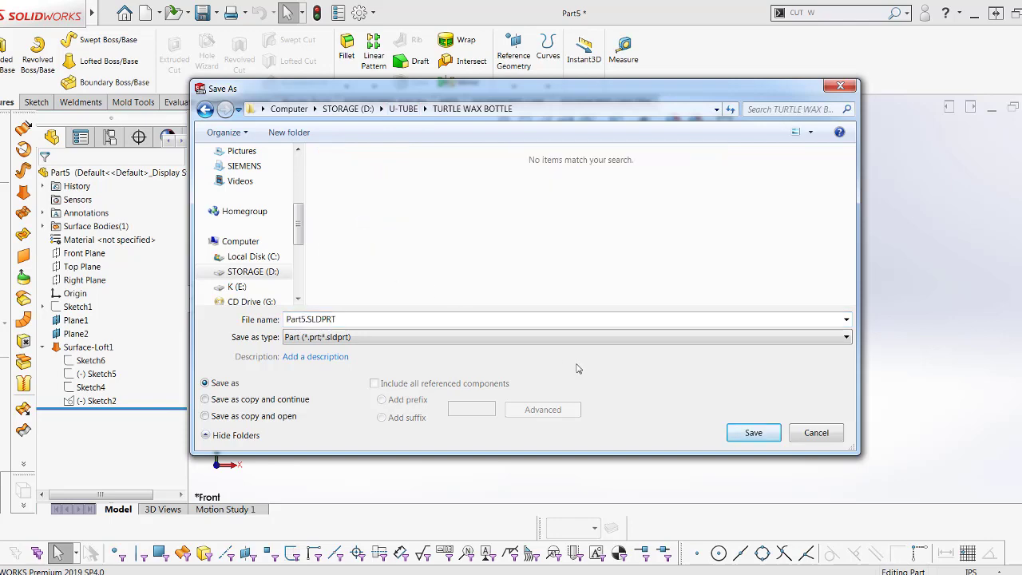
{"action": "left_click", "coordinate": [476, 317]}
{"action": "type", "text": "bODY"}
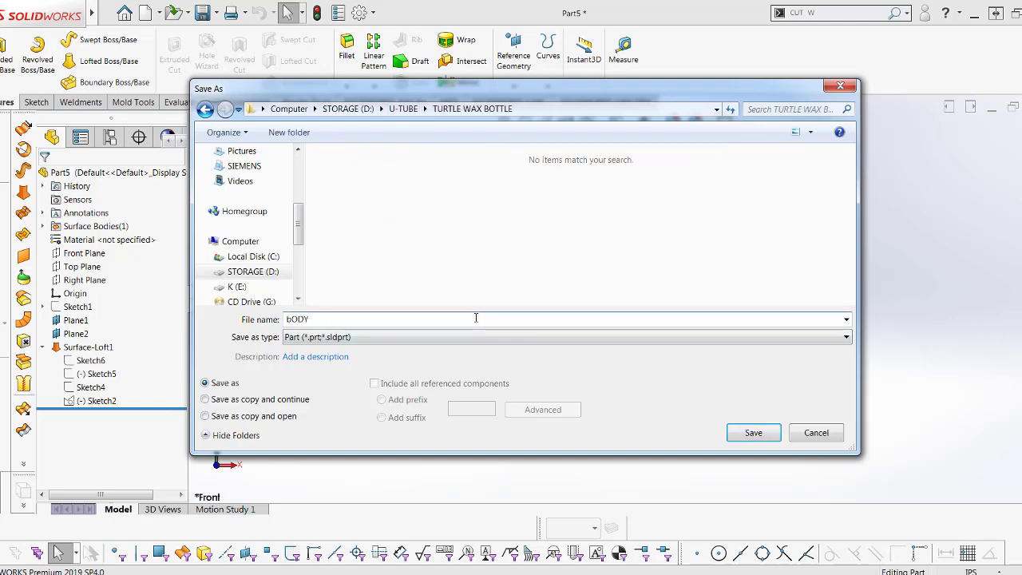
{"action": "key", "text": "Return"}
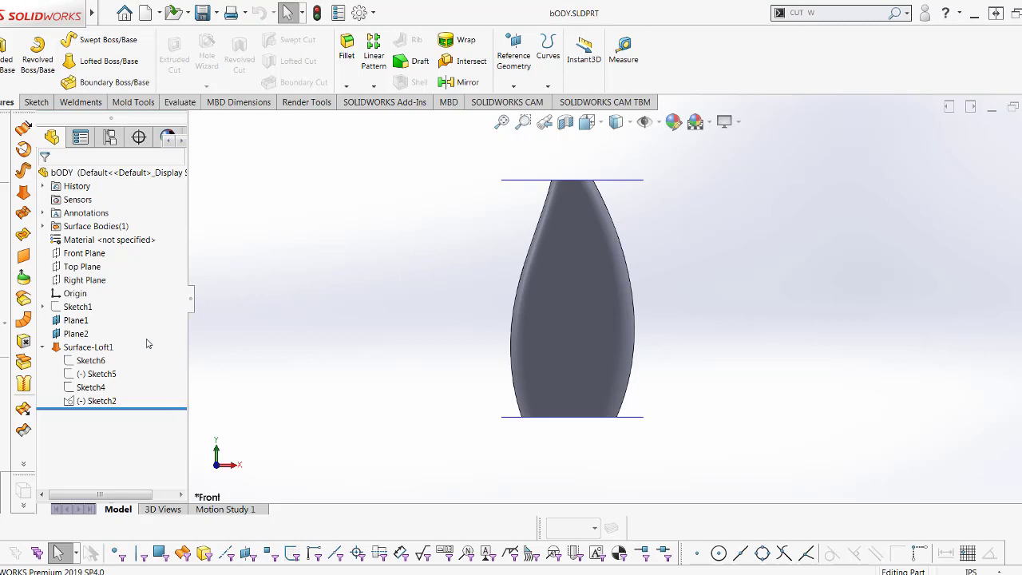
{"action": "left_click", "coordinate": [79, 306]}
{"action": "left_click", "coordinate": [110, 271]}
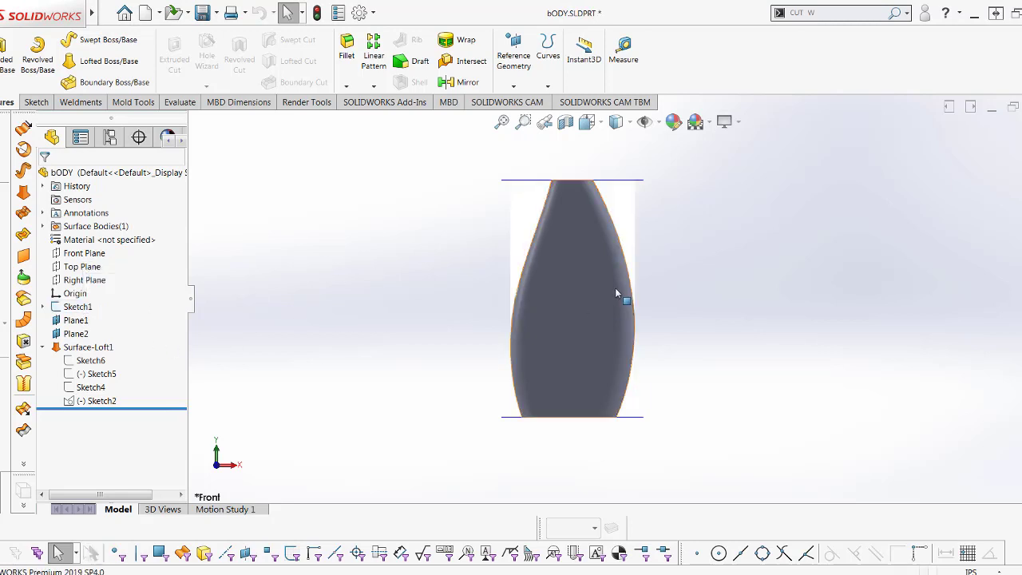
{"action": "left_click", "coordinate": [583, 258]}
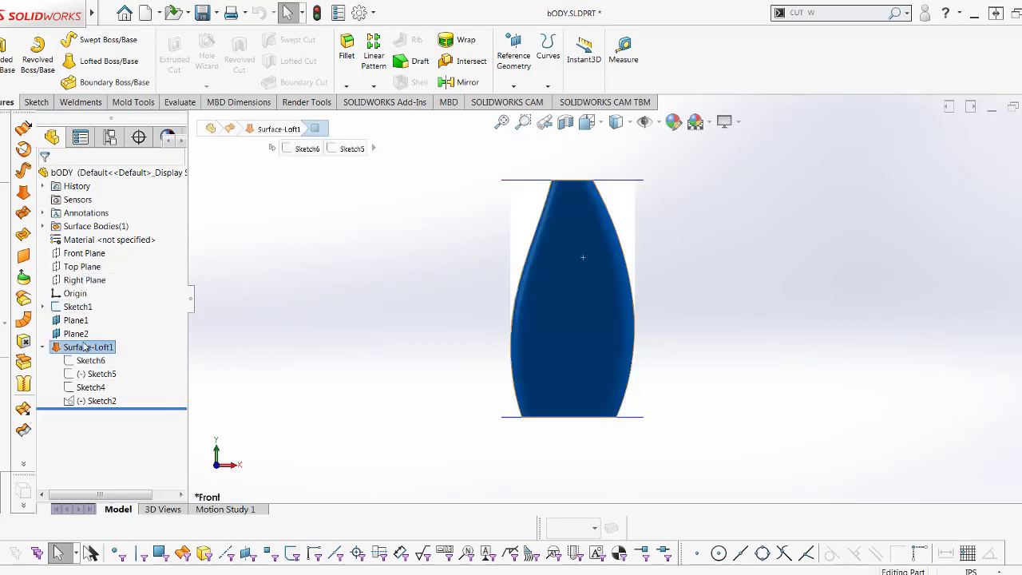
{"action": "right_click", "coordinate": [82, 359]}
{"action": "left_click", "coordinate": [70, 348]}
{"action": "right_click", "coordinate": [70, 348]}
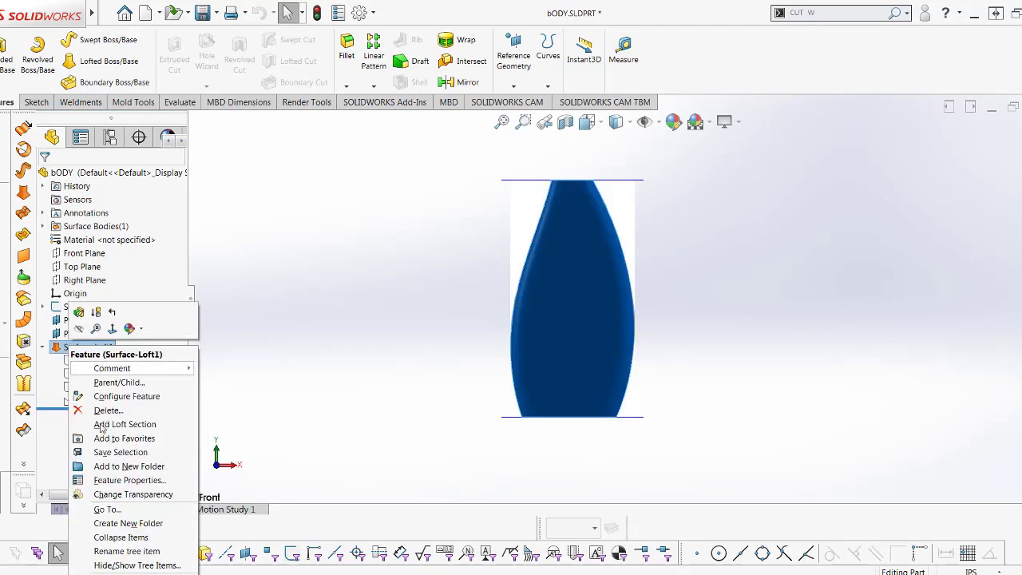
{"action": "left_click", "coordinate": [98, 494]}
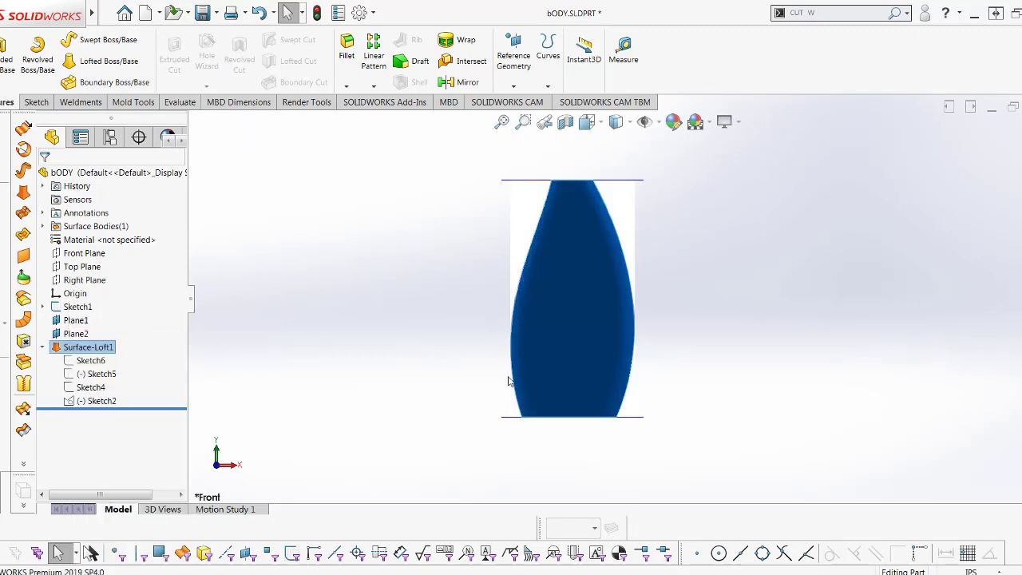
{"action": "left_click", "coordinate": [694, 274]}
{"action": "scroll", "coordinate": [652, 300], "scroll_direction": "down", "scroll_amount": 3}
{"action": "scroll", "coordinate": [511, 216], "scroll_direction": "down", "scroll_amount": 1}
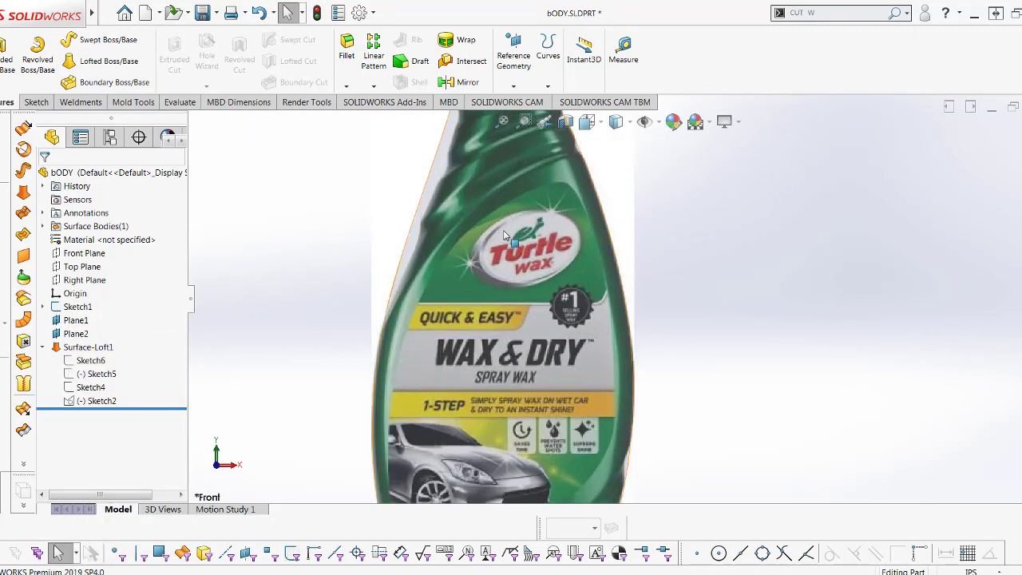
{"action": "left_click", "coordinate": [616, 122]}
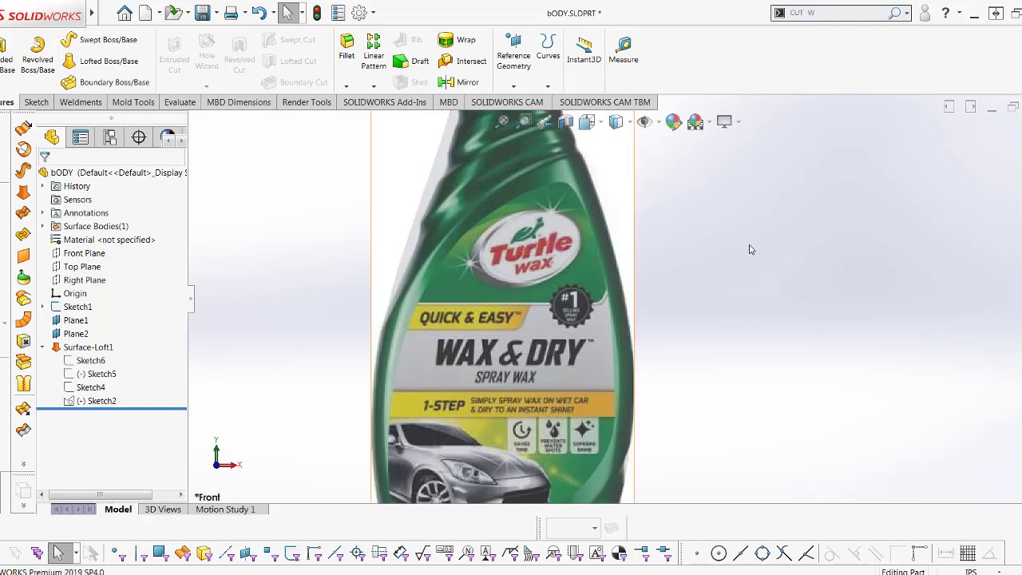
{"action": "scroll", "coordinate": [547, 297], "scroll_direction": "up", "scroll_amount": 2}
{"action": "scroll", "coordinate": [540, 230], "scroll_direction": "down", "scroll_amount": 1}
{"action": "scroll", "coordinate": [546, 223], "scroll_direction": "down", "scroll_amount": 3}
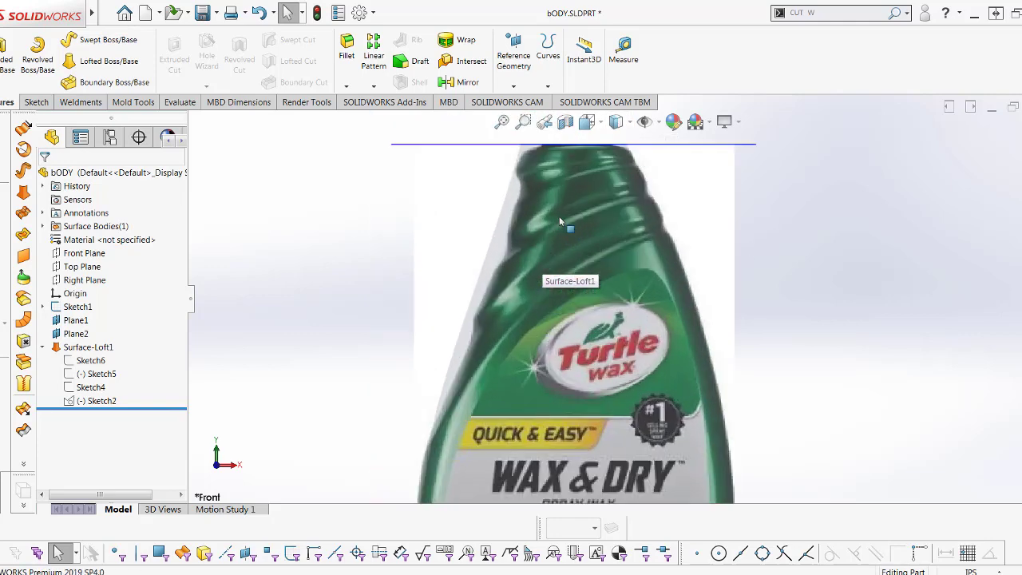
{"action": "scroll", "coordinate": [671, 258], "scroll_direction": "down", "scroll_amount": 1}
{"action": "scroll", "coordinate": [631, 304], "scroll_direction": "up", "scroll_amount": 2}
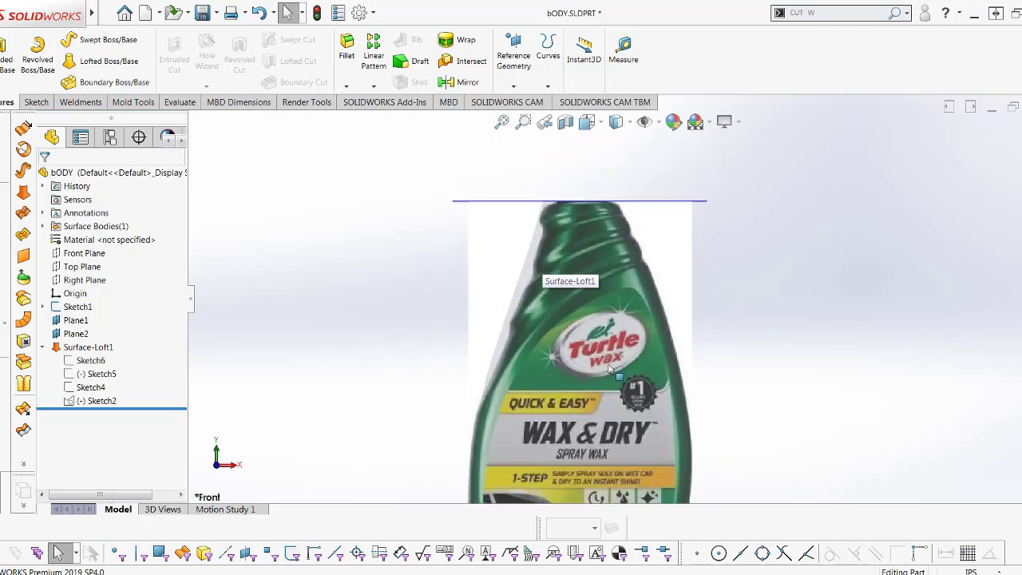
{"action": "scroll", "coordinate": [603, 353], "scroll_direction": "down", "scroll_amount": 1}
{"action": "scroll", "coordinate": [595, 342], "scroll_direction": "up", "scroll_amount": 2}
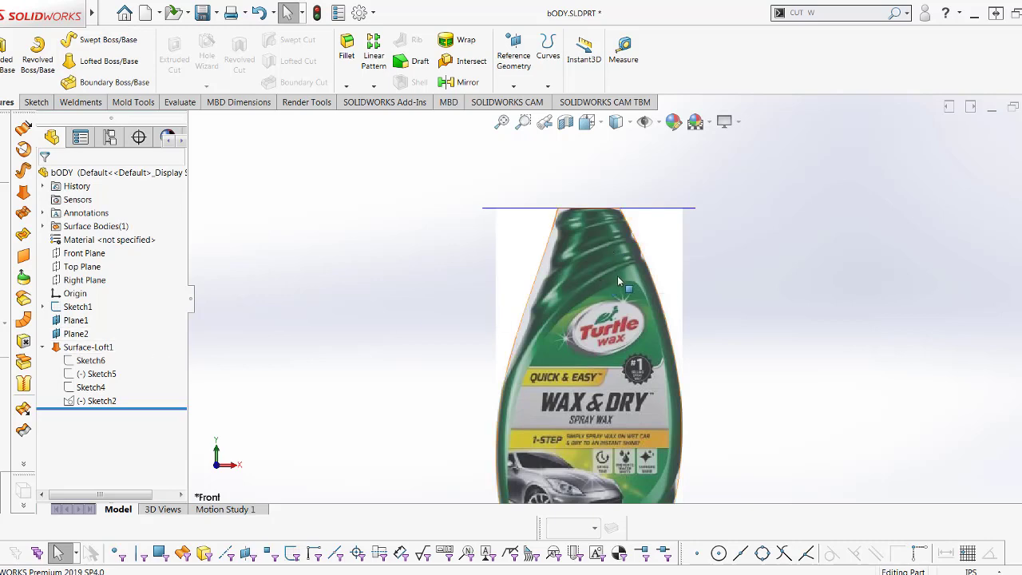
{"action": "scroll", "coordinate": [604, 353], "scroll_direction": "down", "scroll_amount": 2}
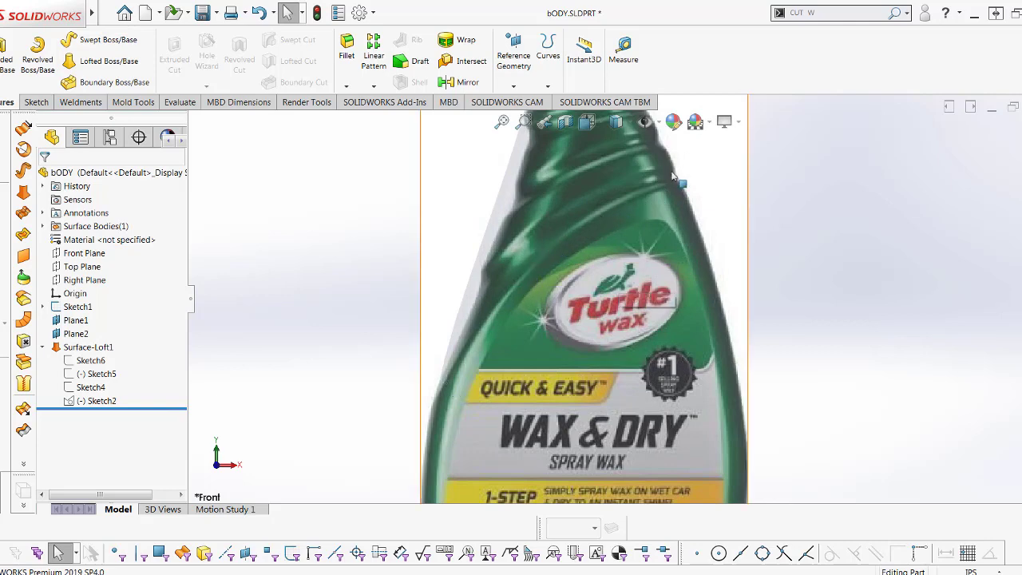
{"action": "scroll", "coordinate": [655, 243], "scroll_direction": "up", "scroll_amount": 2}
{"action": "scroll", "coordinate": [655, 243], "scroll_direction": "down", "scroll_amount": 1}
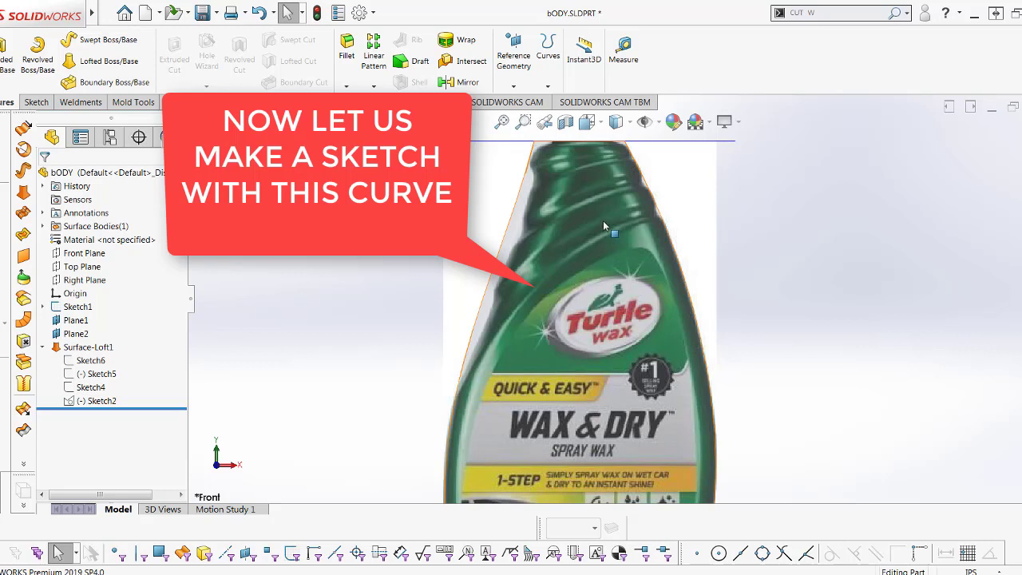
{"action": "scroll", "coordinate": [603, 225], "scroll_direction": "down", "scroll_amount": 1}
{"action": "scroll", "coordinate": [603, 226], "scroll_direction": "up", "scroll_amount": 1}
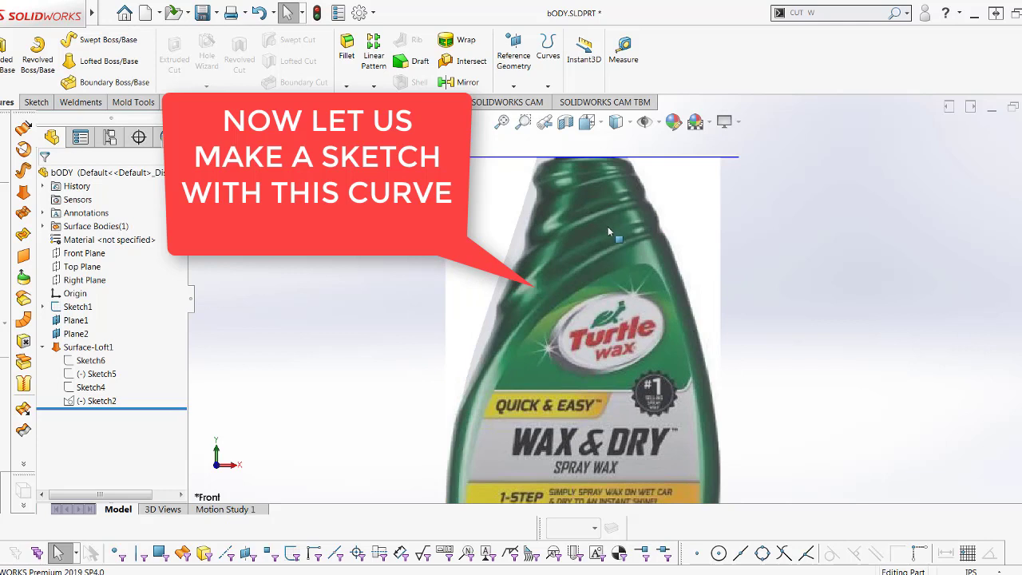
{"action": "scroll", "coordinate": [608, 228], "scroll_direction": "down", "scroll_amount": 1}
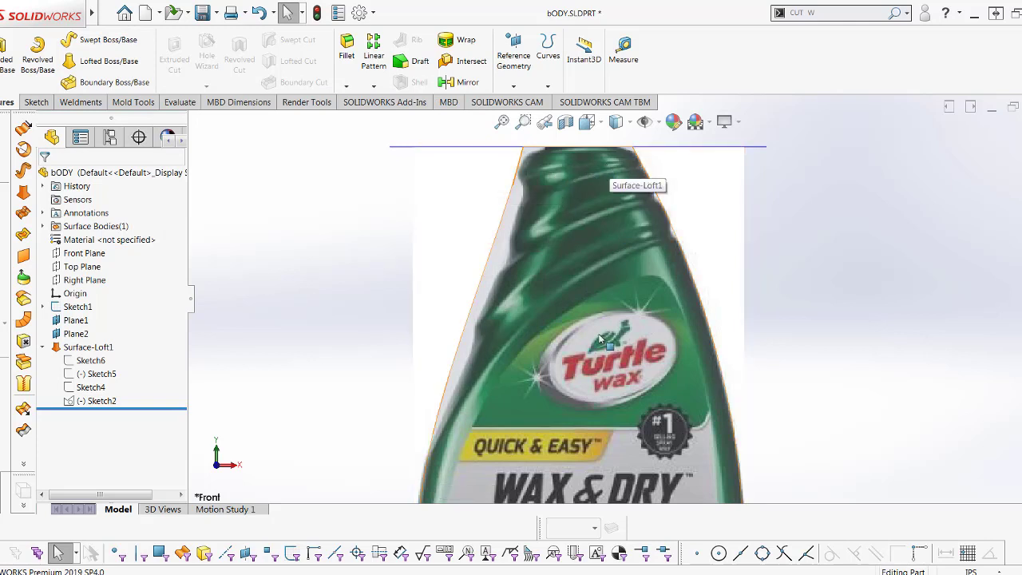
- Start a new sketch on the Front Plane
{"action": "left_click", "coordinate": [80, 267]}
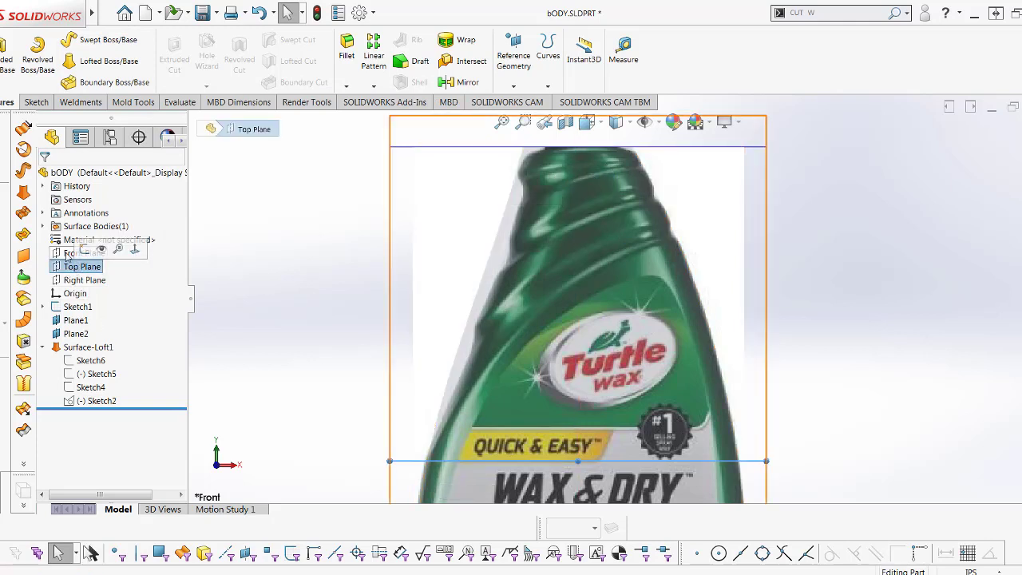
{"action": "left_click", "coordinate": [83, 253]}
{"action": "left_click", "coordinate": [76, 237]}
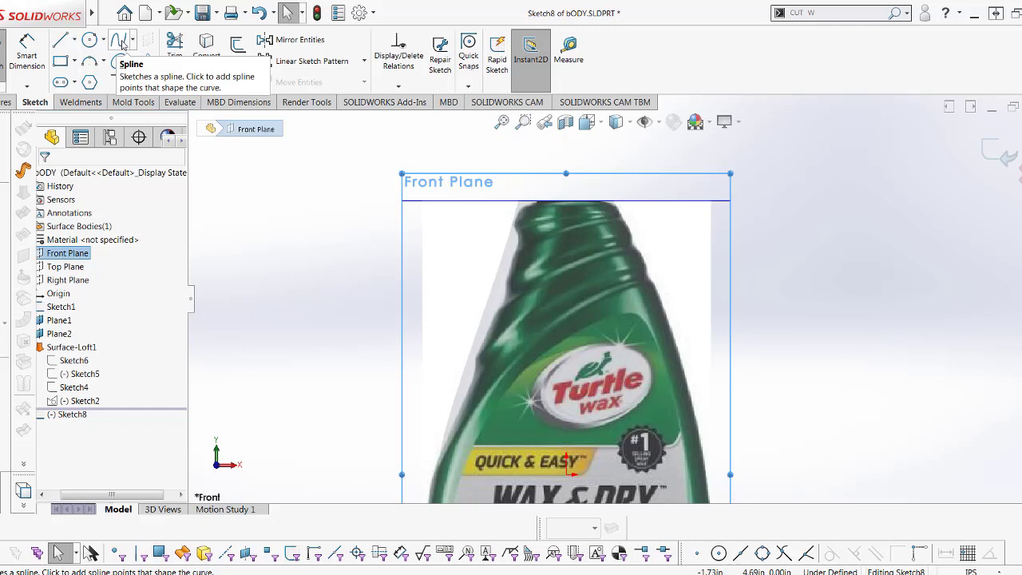
- Draw a four-point spline from the bottle's upper right edge down its left side
{"action": "left_click", "coordinate": [120, 40]}
{"action": "scroll", "coordinate": [660, 263], "scroll_direction": "up", "scroll_amount": 1}
{"action": "scroll", "coordinate": [659, 263], "scroll_direction": "down", "scroll_amount": 3}
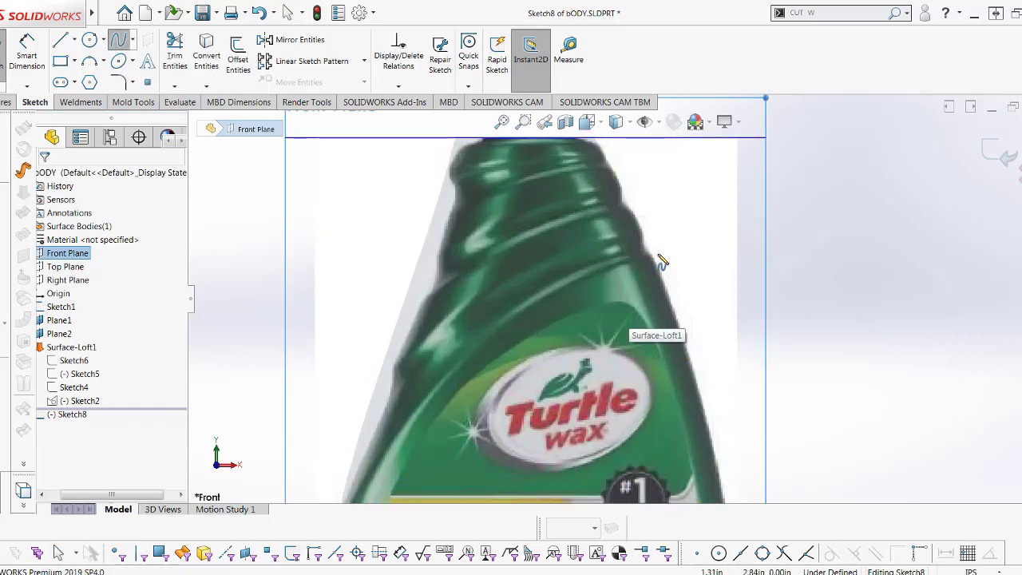
{"action": "scroll", "coordinate": [659, 264], "scroll_direction": "up", "scroll_amount": 1}
{"action": "scroll", "coordinate": [650, 272], "scroll_direction": "up", "scroll_amount": 1}
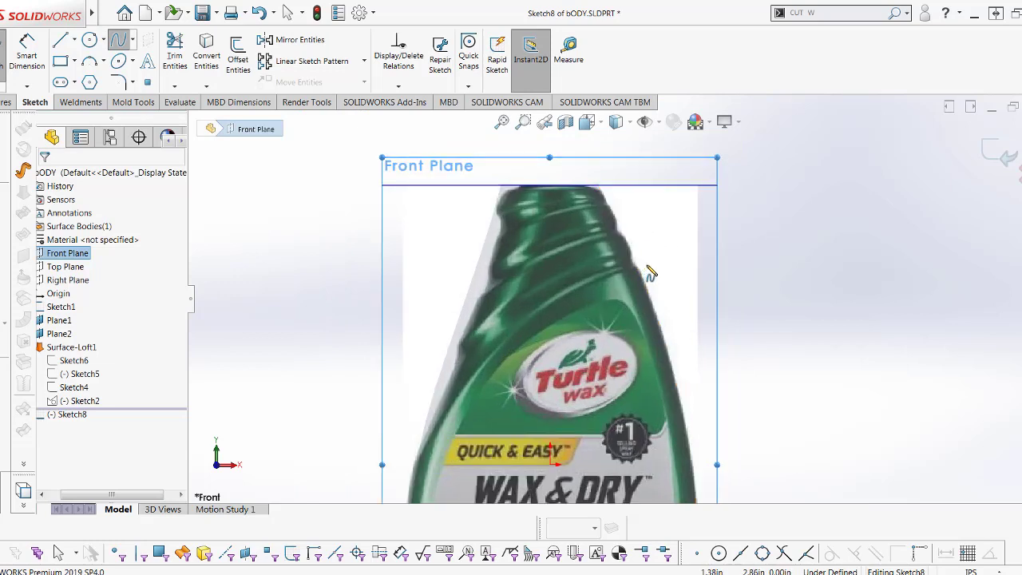
{"action": "left_click", "coordinate": [646, 266]}
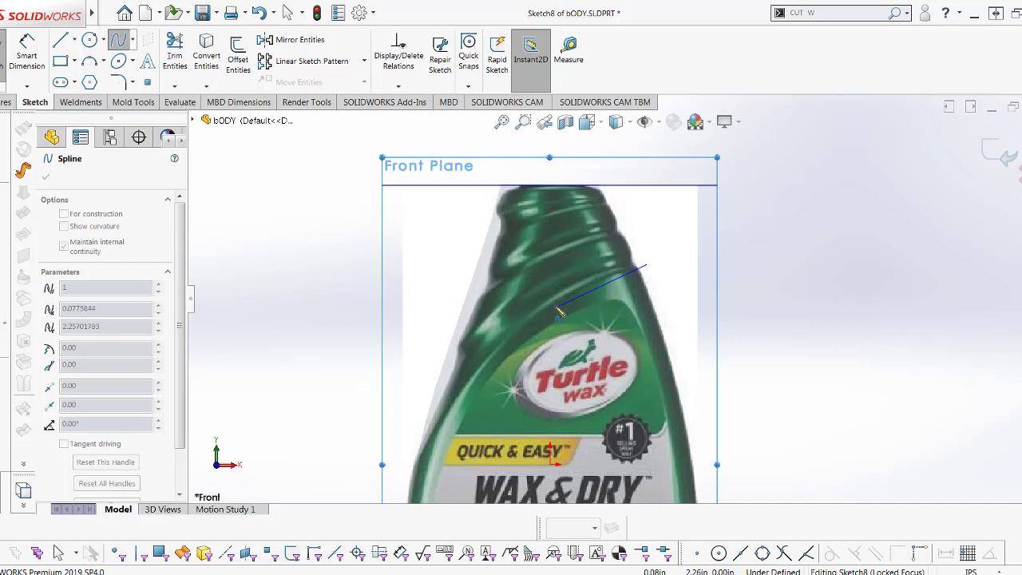
{"action": "left_click", "coordinate": [553, 304]}
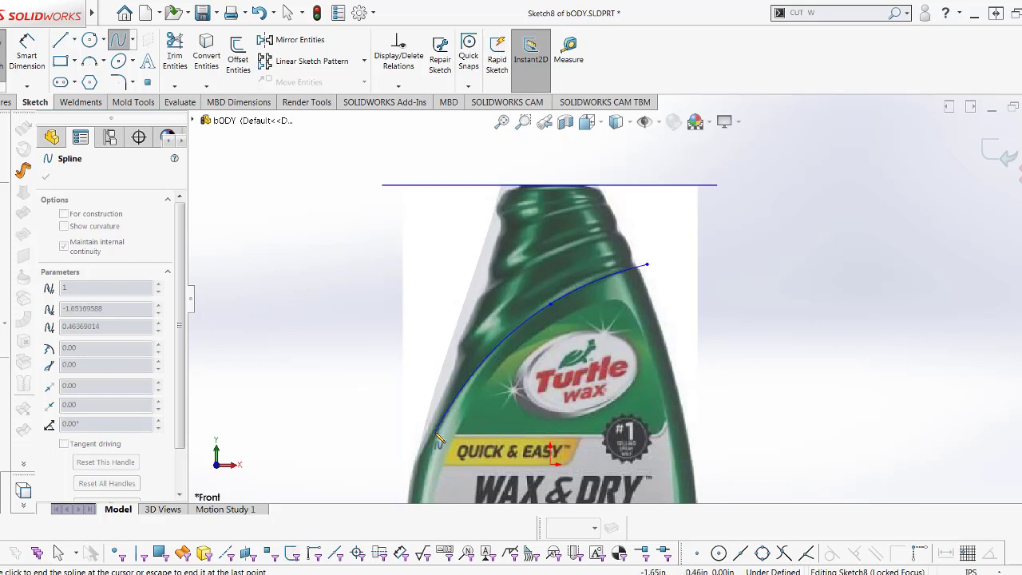
{"action": "left_click", "coordinate": [436, 433]}
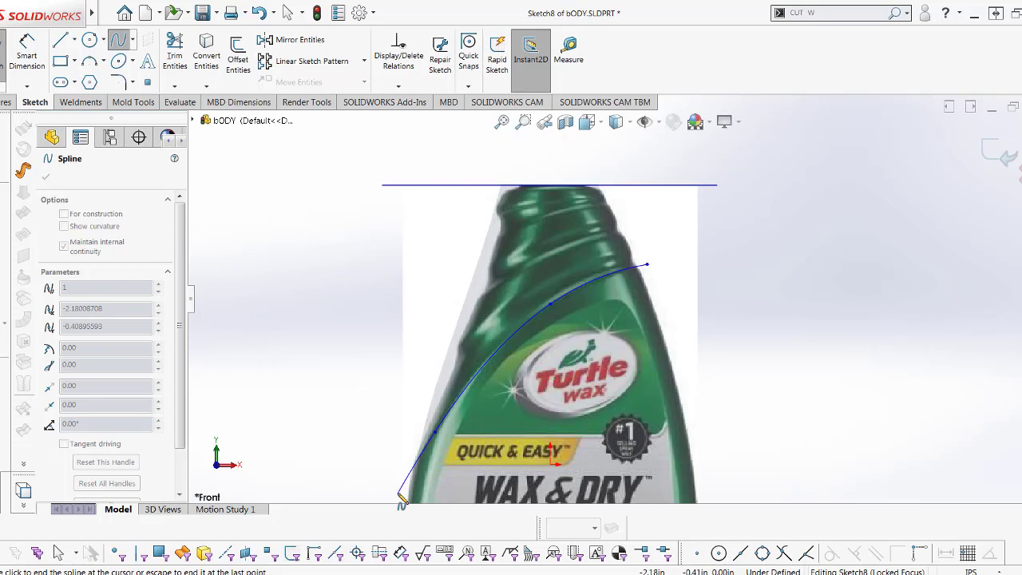
{"action": "double_click", "coordinate": [400, 495]}
{"action": "scroll", "coordinate": [616, 297], "scroll_direction": "up", "scroll_amount": 2}
- Nudge the spline's middle point and move its upper end onto the bottle edge
{"action": "key", "text": "Escape"}
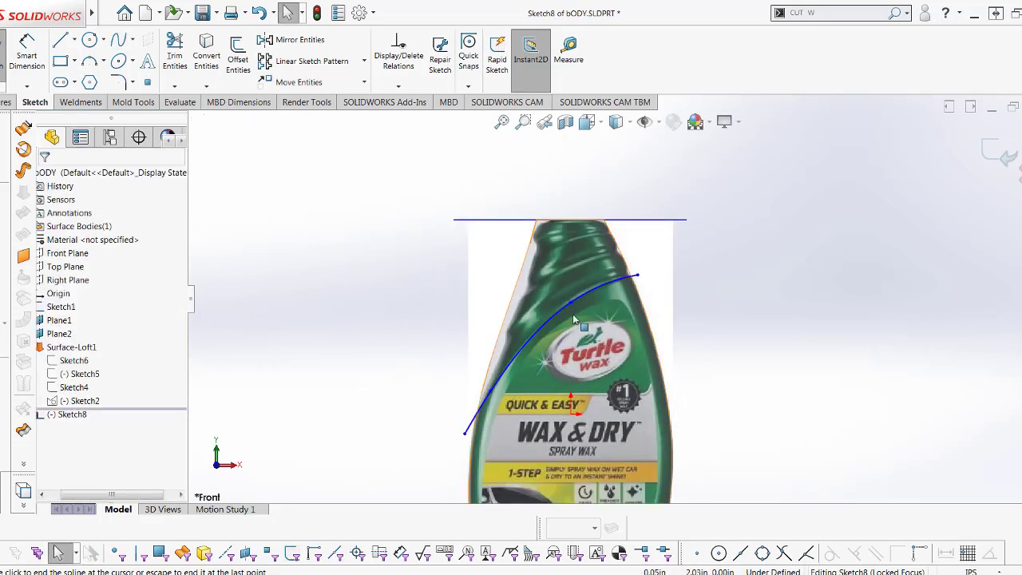
{"action": "scroll", "coordinate": [572, 319], "scroll_direction": "down", "scroll_amount": 2}
{"action": "scroll", "coordinate": [603, 290], "scroll_direction": "down", "scroll_amount": 2}
{"action": "scroll", "coordinate": [722, 244], "scroll_direction": "down", "scroll_amount": 2}
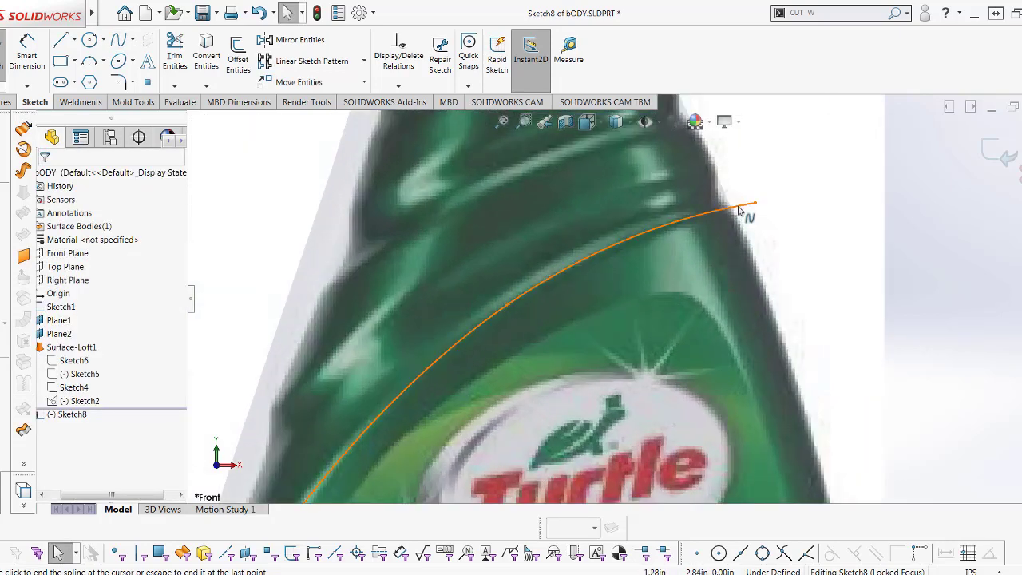
{"action": "left_click", "coordinate": [741, 210]}
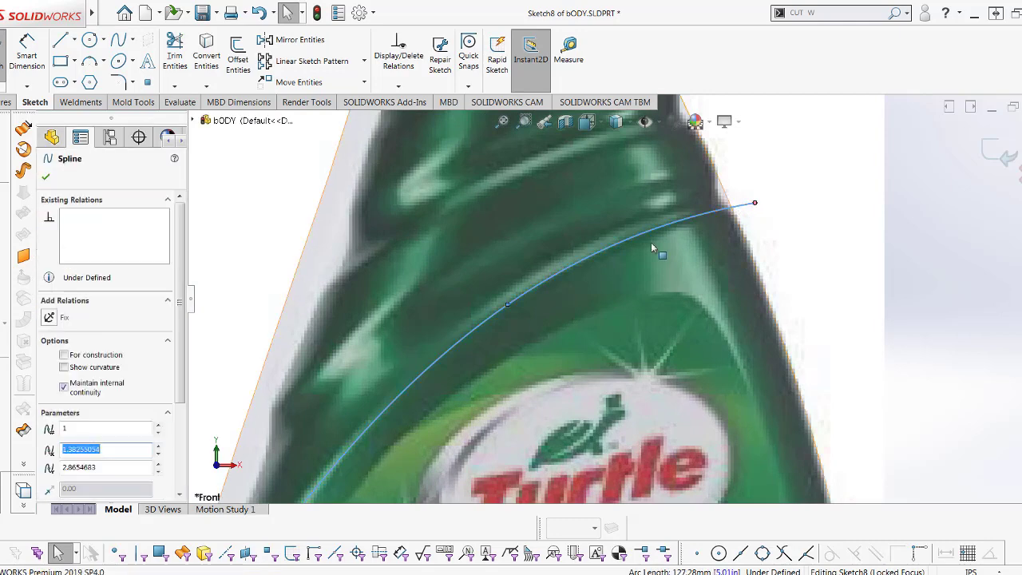
{"action": "left_click", "coordinate": [523, 292]}
{"action": "left_click_drag", "start_coordinate": [526, 294], "coordinate": [527, 295]}
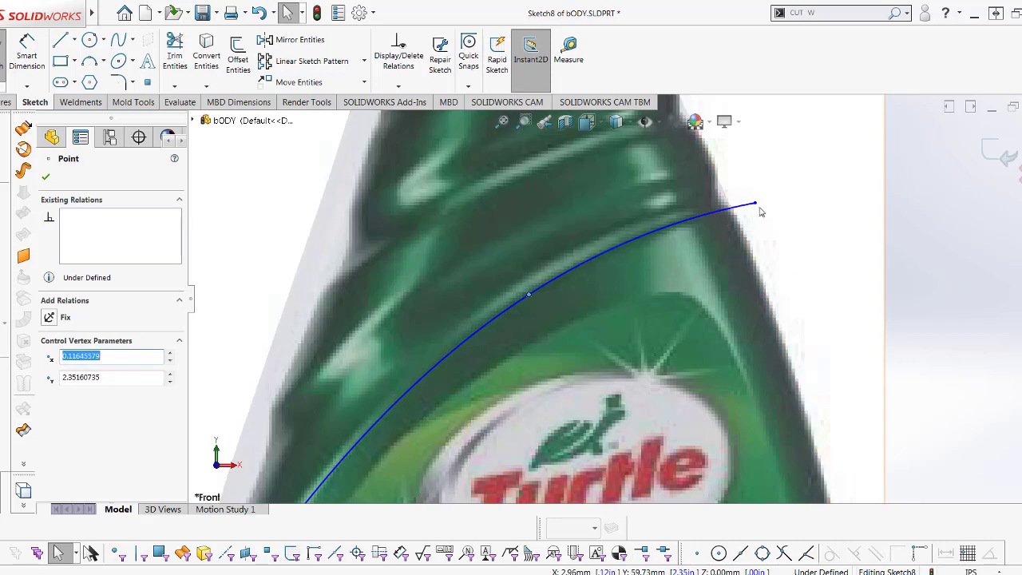
{"action": "left_click_drag", "start_coordinate": [761, 217], "coordinate": [771, 218]}
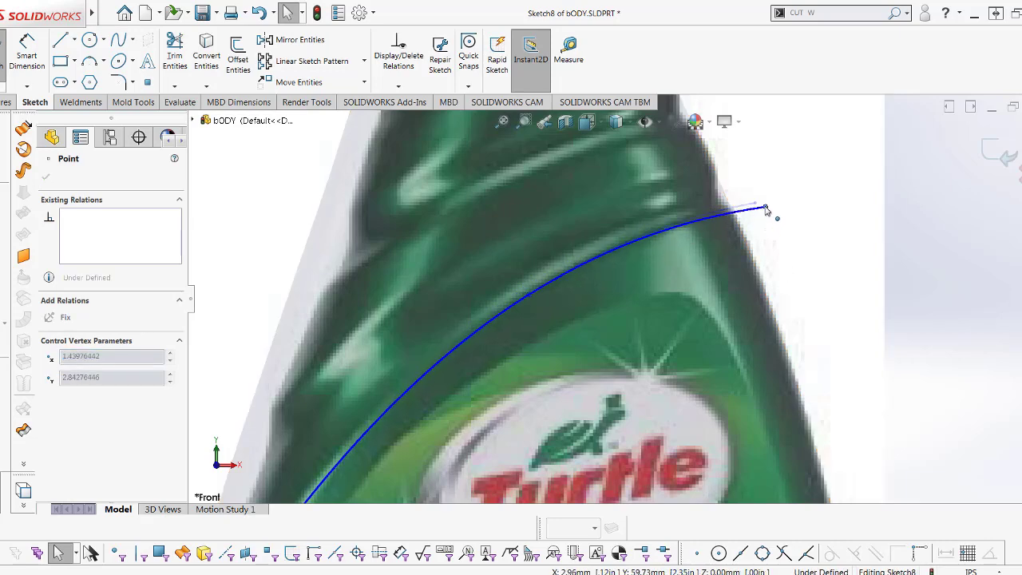
- Pull the spline's lower inner point onto the bottle's left edge and finish editing
{"action": "scroll", "coordinate": [629, 300], "scroll_direction": "up", "scroll_amount": 3}
{"action": "scroll", "coordinate": [607, 344], "scroll_direction": "up", "scroll_amount": 3}
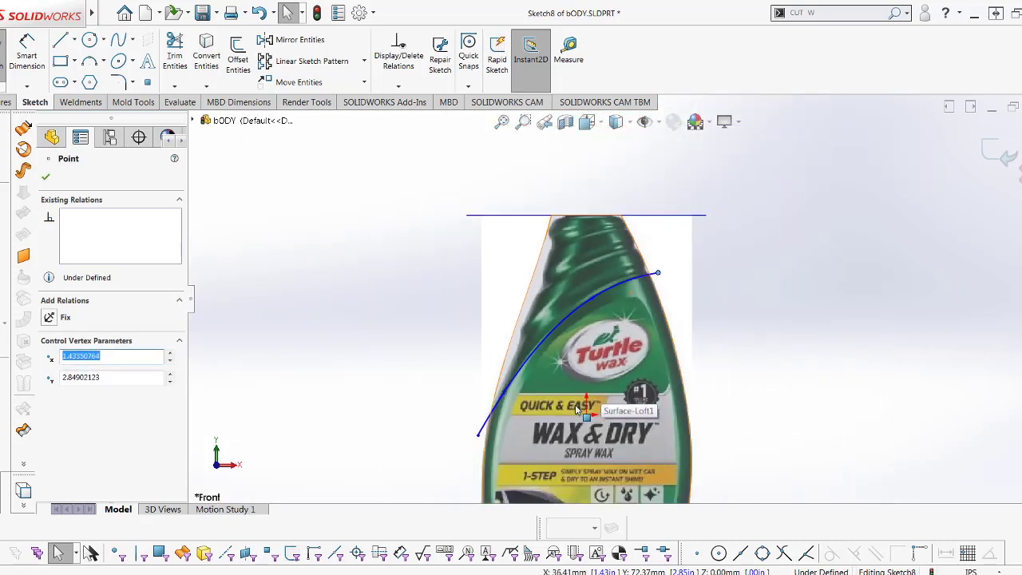
{"action": "scroll", "coordinate": [582, 390], "scroll_direction": "down", "scroll_amount": 1}
{"action": "scroll", "coordinate": [479, 403], "scroll_direction": "down", "scroll_amount": 5}
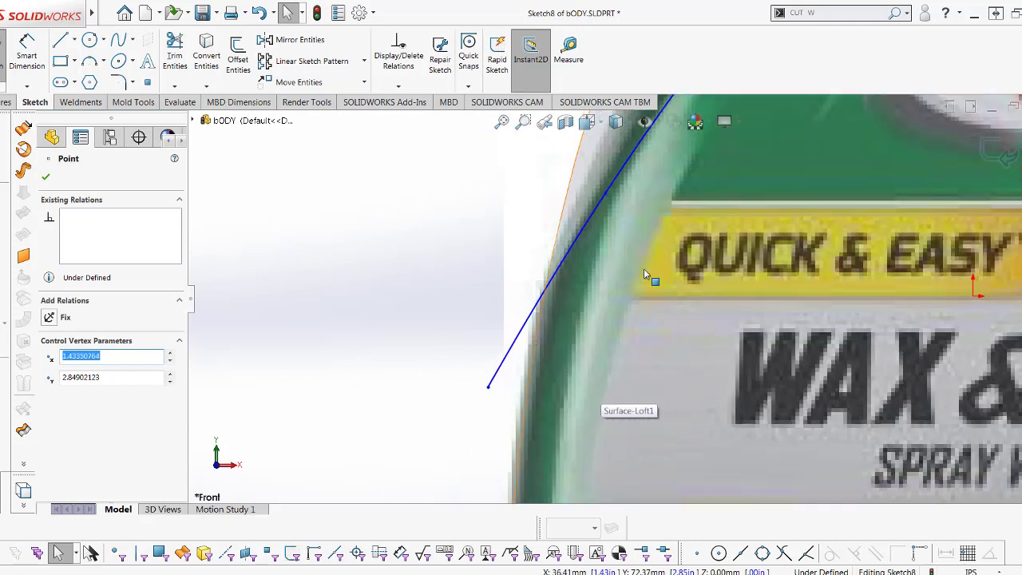
{"action": "scroll", "coordinate": [644, 274], "scroll_direction": "up", "scroll_amount": 2}
{"action": "scroll", "coordinate": [639, 252], "scroll_direction": "up", "scroll_amount": 2}
{"action": "scroll", "coordinate": [667, 229], "scroll_direction": "up", "scroll_amount": 1}
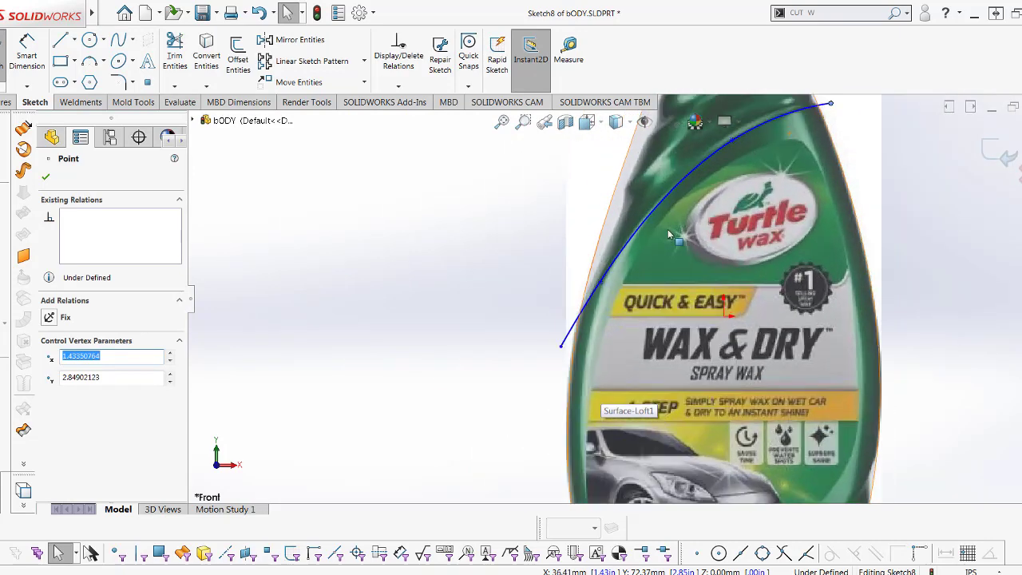
{"action": "scroll", "coordinate": [604, 290], "scroll_direction": "down", "scroll_amount": 2}
{"action": "scroll", "coordinate": [583, 297], "scroll_direction": "down", "scroll_amount": 2}
{"action": "left_click_drag", "start_coordinate": [572, 299], "coordinate": [587, 272]}
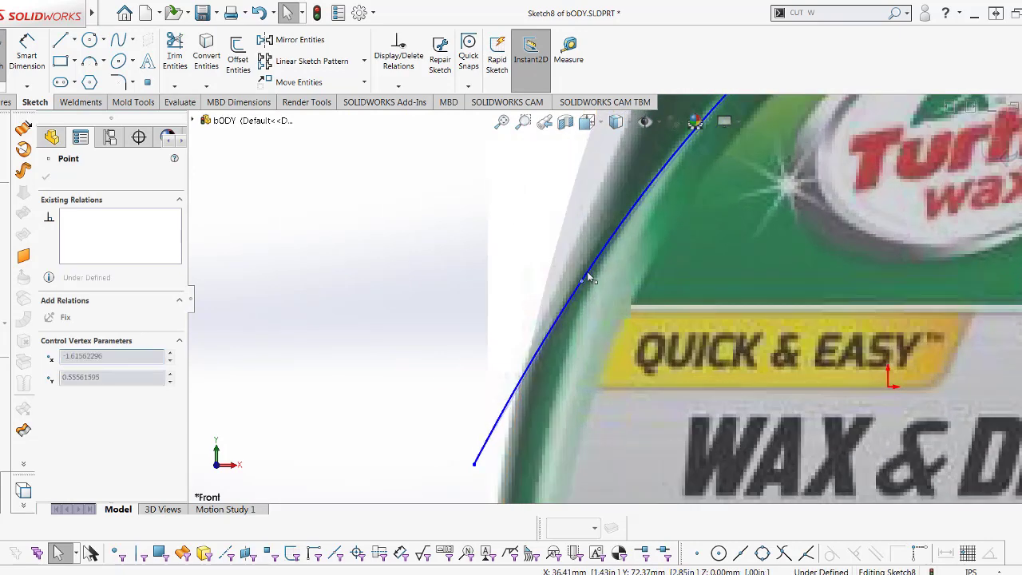
{"action": "scroll", "coordinate": [602, 287], "scroll_direction": "up", "scroll_amount": 5}
{"action": "scroll", "coordinate": [655, 268], "scroll_direction": "down", "scroll_amount": 2}
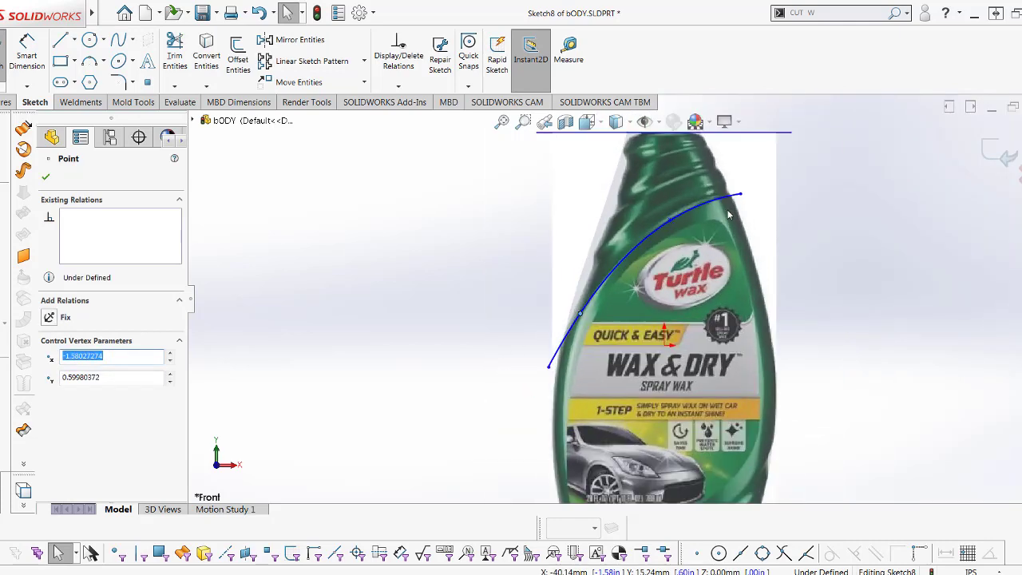
{"action": "scroll", "coordinate": [722, 279], "scroll_direction": "down", "scroll_amount": 3}
{"action": "key", "text": "Escape"}
{"action": "scroll", "coordinate": [735, 313], "scroll_direction": "up", "scroll_amount": 2}
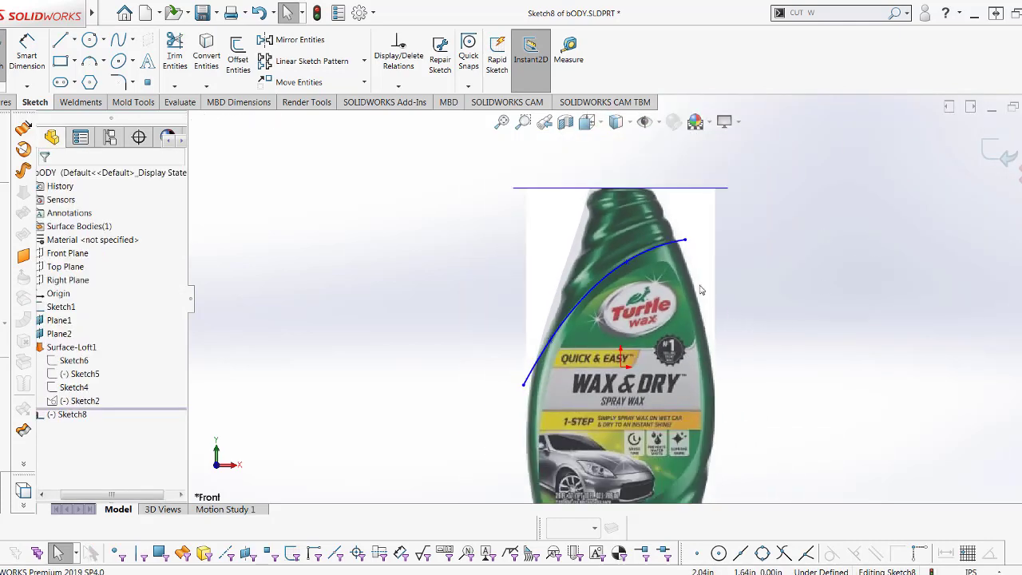
{"action": "scroll", "coordinate": [701, 289], "scroll_direction": "down", "scroll_amount": 2}
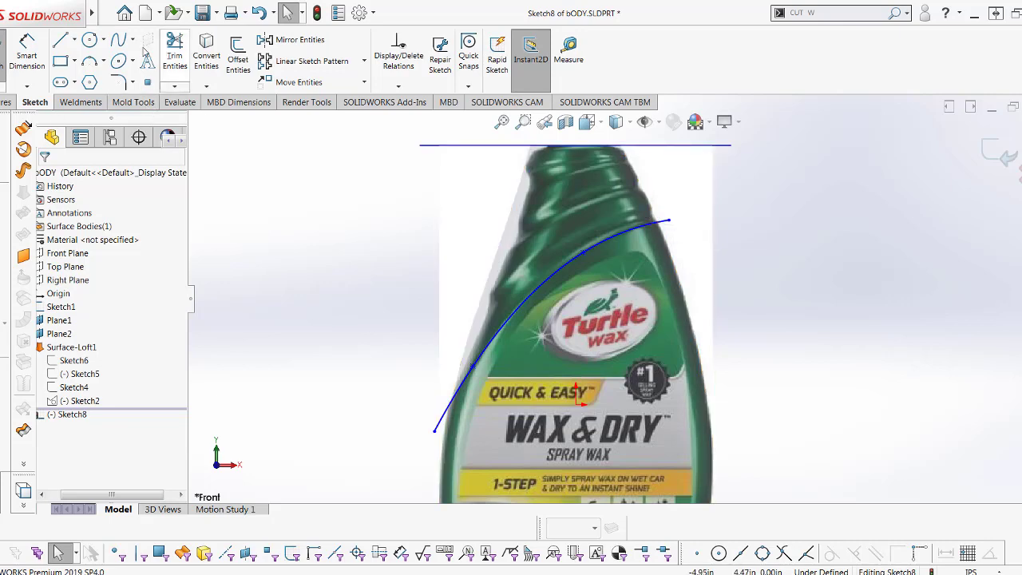
- Draw a second, shorter spline across the upper shoulder, from the neck's right side to its left
{"action": "left_click", "coordinate": [119, 40]}
{"action": "scroll", "coordinate": [542, 170], "scroll_direction": "down", "scroll_amount": 4}
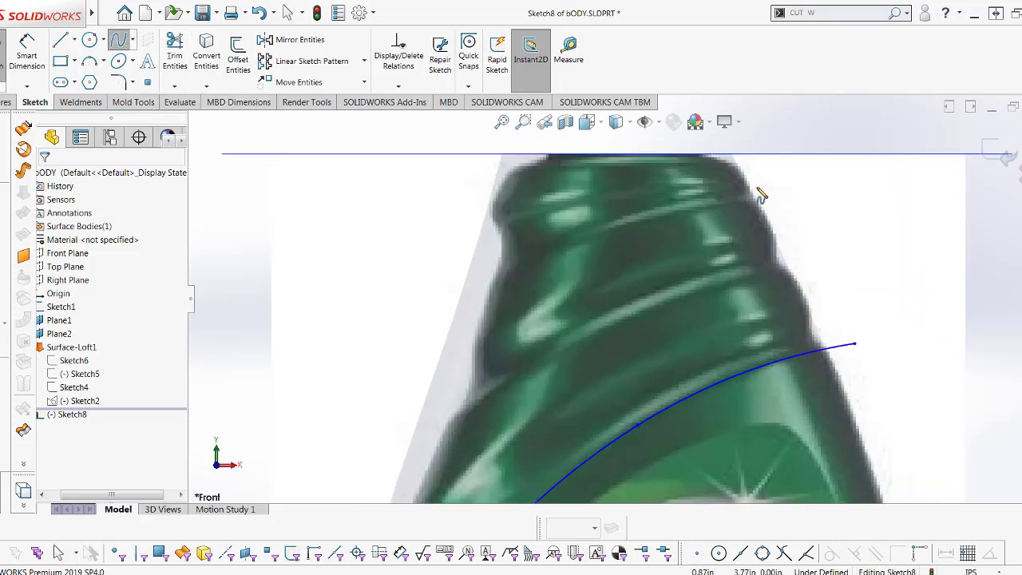
{"action": "left_click", "coordinate": [755, 185]}
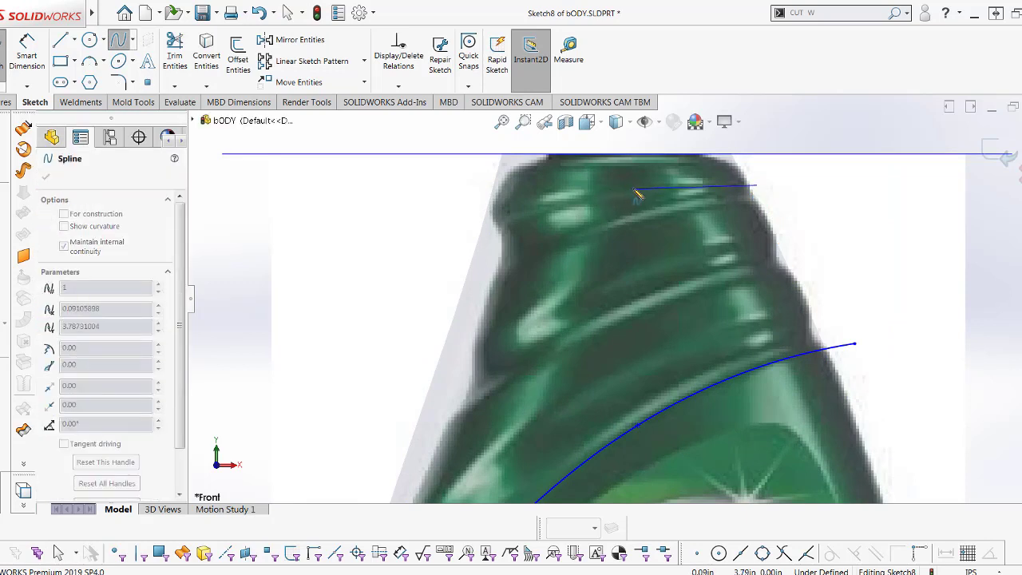
{"action": "left_click", "coordinate": [634, 189]}
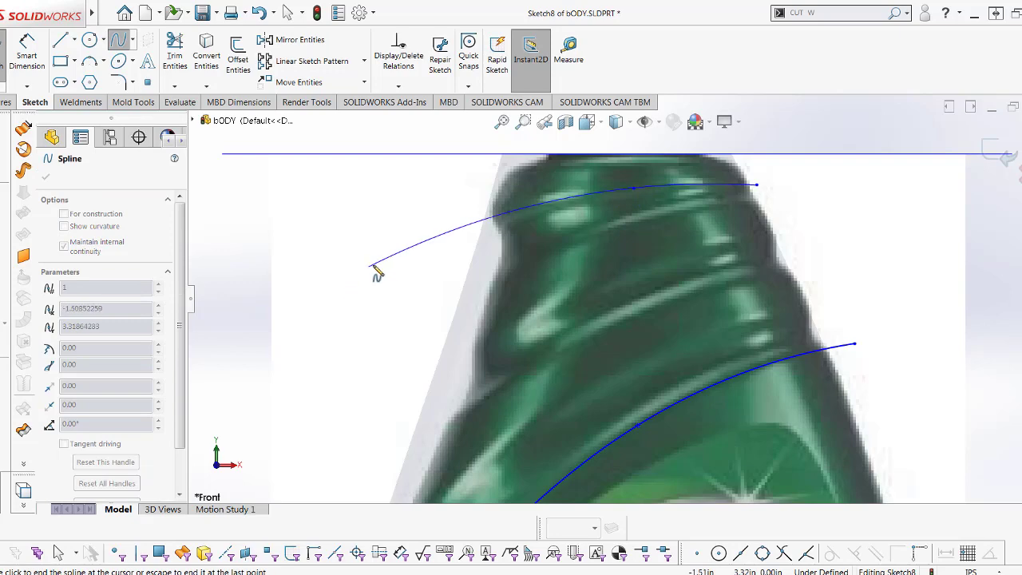
{"action": "left_click", "coordinate": [411, 255]}
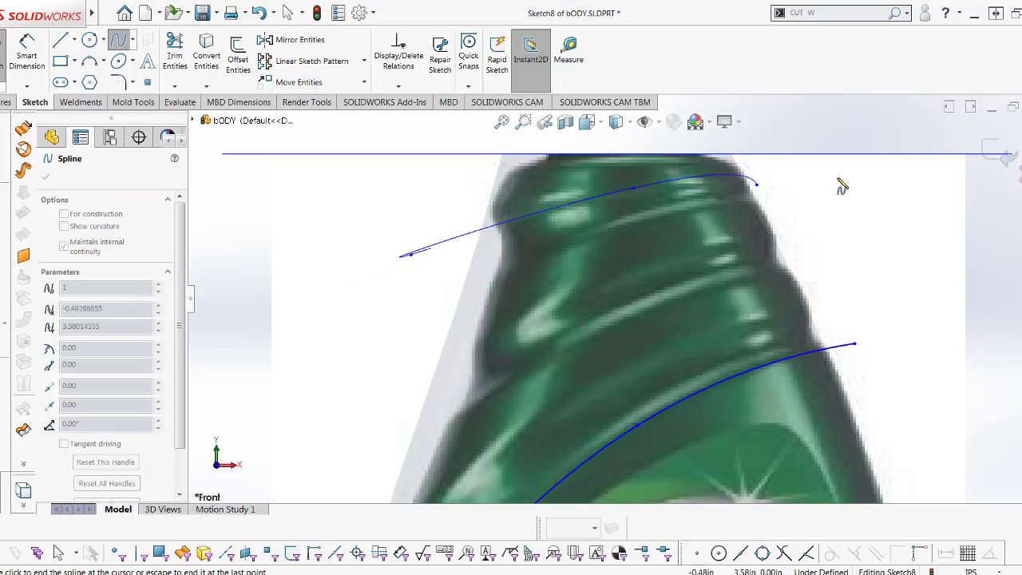
{"action": "double_click", "coordinate": [571, 257]}
{"action": "scroll", "coordinate": [571, 257], "scroll_direction": "up", "scroll_amount": 4}
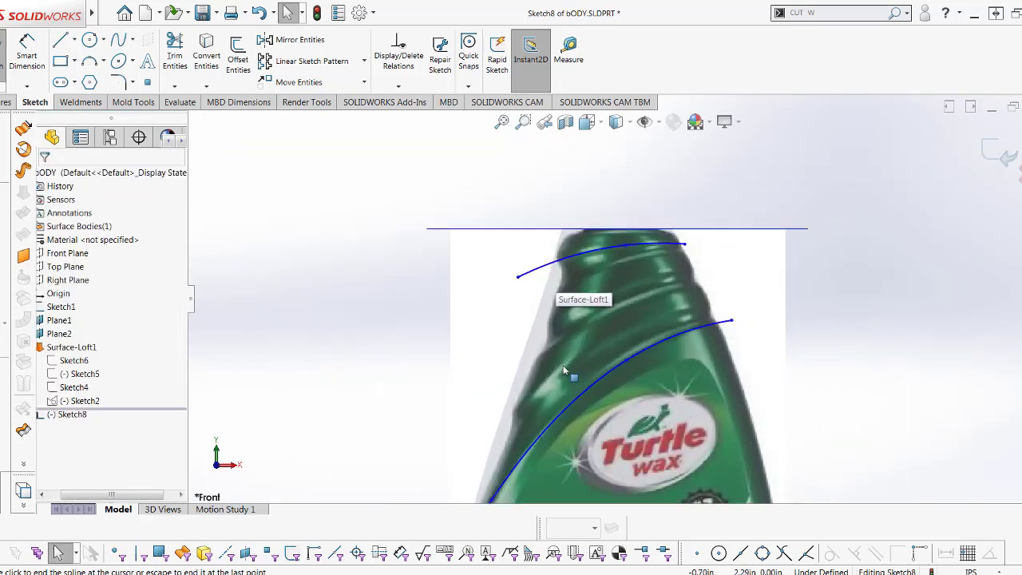
{"action": "scroll", "coordinate": [663, 353], "scroll_direction": "down", "scroll_amount": 3}
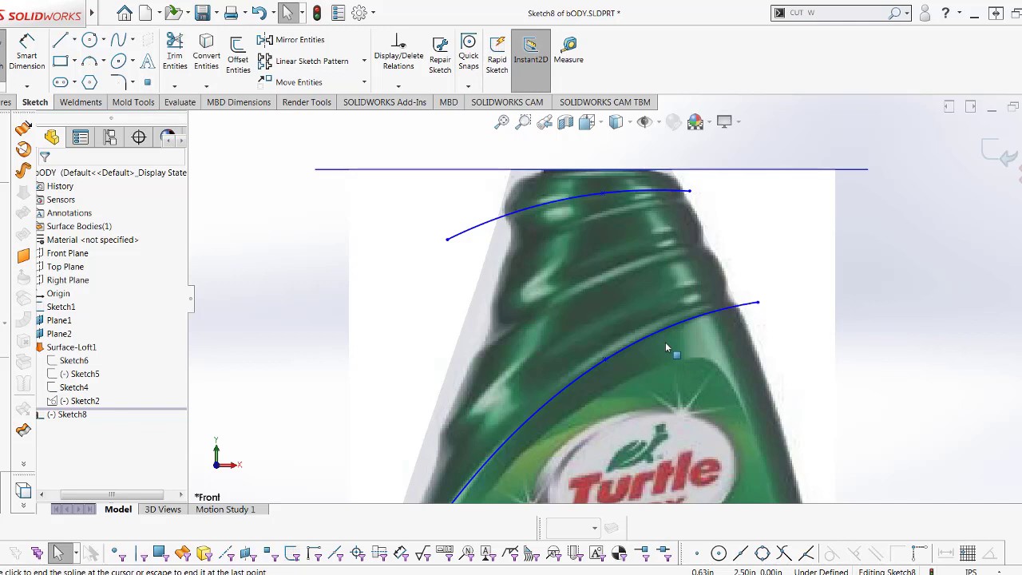
- Exit Sketch8
{"action": "scroll", "coordinate": [591, 312], "scroll_direction": "up", "scroll_amount": 3}
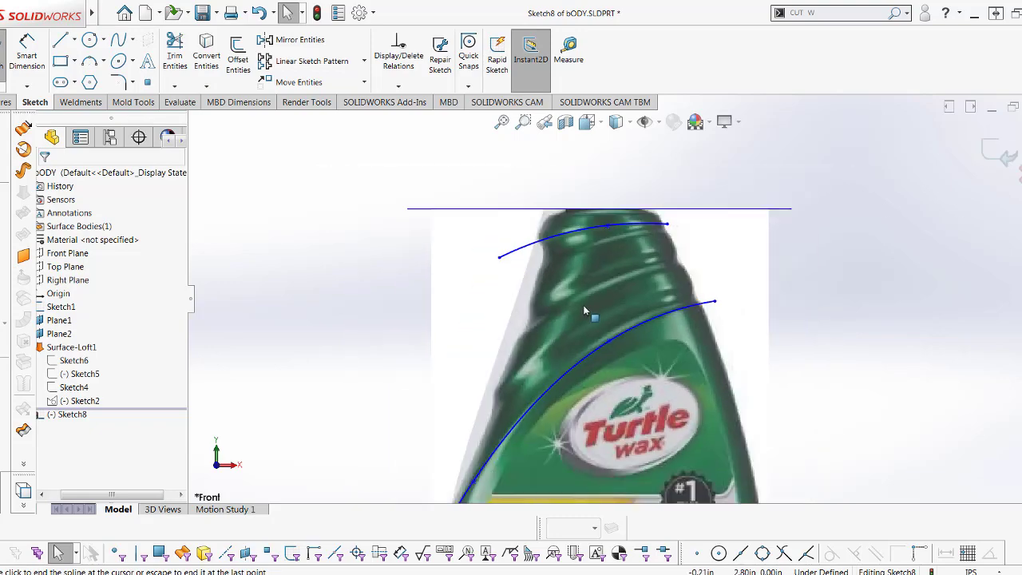
{"action": "scroll", "coordinate": [591, 311], "scroll_direction": "up", "scroll_amount": 2}
{"action": "left_click", "coordinate": [994, 151]}
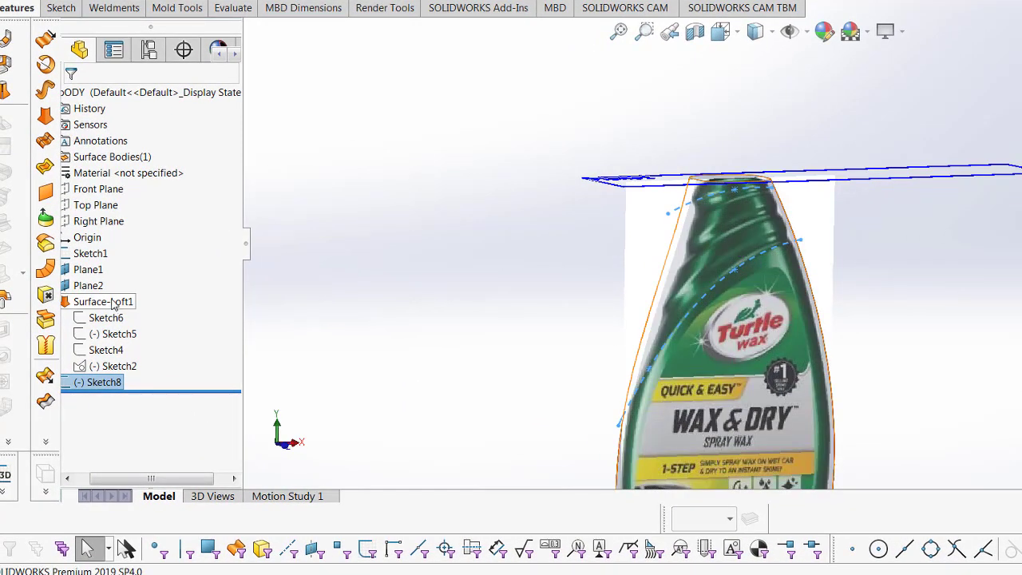
- Change Surface-Loft1's transparency so the surface is opaque, then clear the selection
{"action": "left_click", "coordinate": [130, 304]}
{"action": "right_click", "coordinate": [130, 303]}
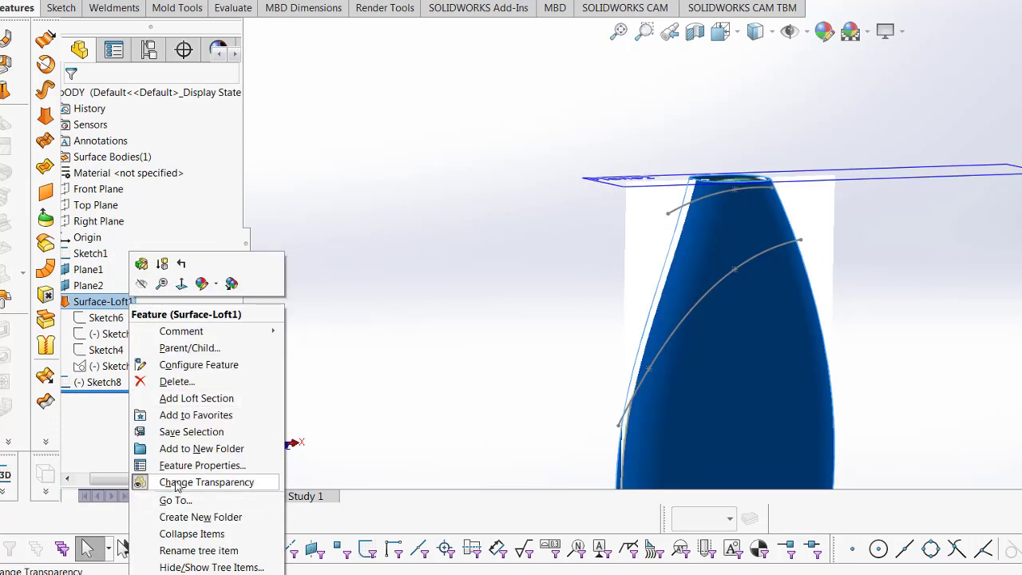
{"action": "left_click", "coordinate": [183, 483]}
{"action": "left_click", "coordinate": [528, 285]}
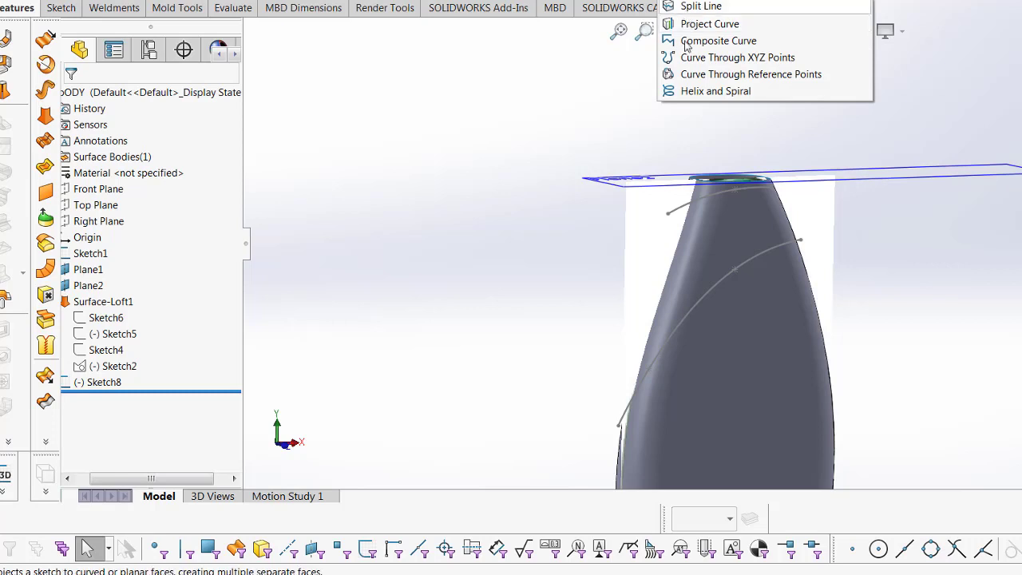
- Create a projection Split Line from Sketch8 onto the loft face, then orbit to inspect it
{"action": "left_click", "coordinate": [699, 6]}
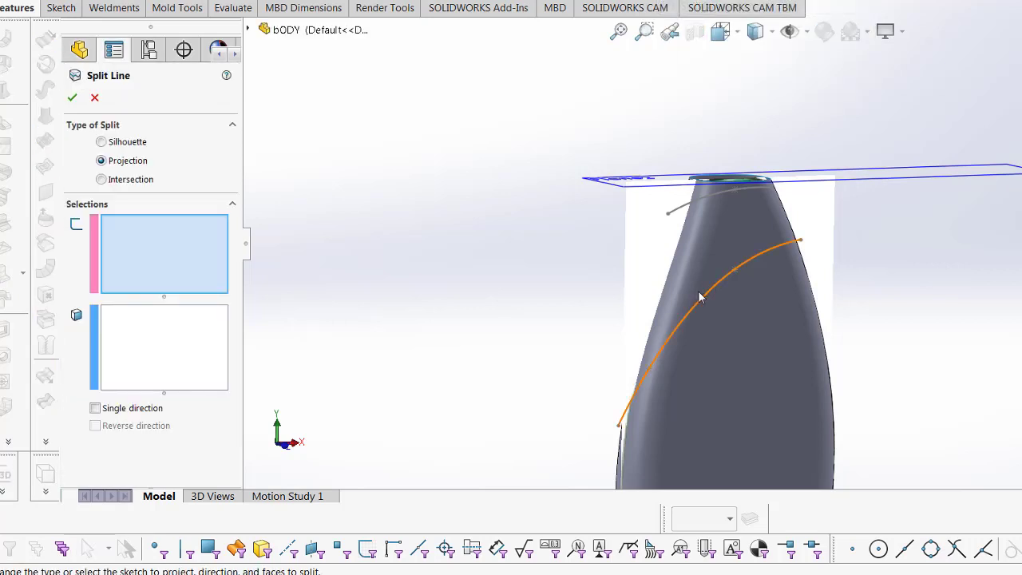
{"action": "left_click", "coordinate": [721, 200]}
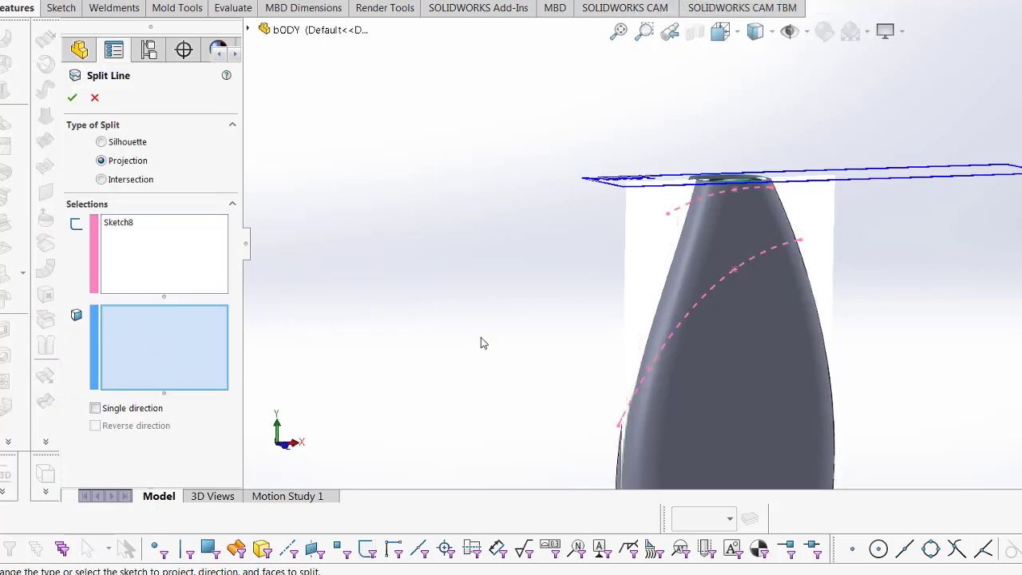
{"action": "left_click", "coordinate": [742, 336]}
{"action": "middle_click_drag", "start_coordinate": [916, 250], "coordinate": [998, 209]}
{"action": "key", "text": "Return"}
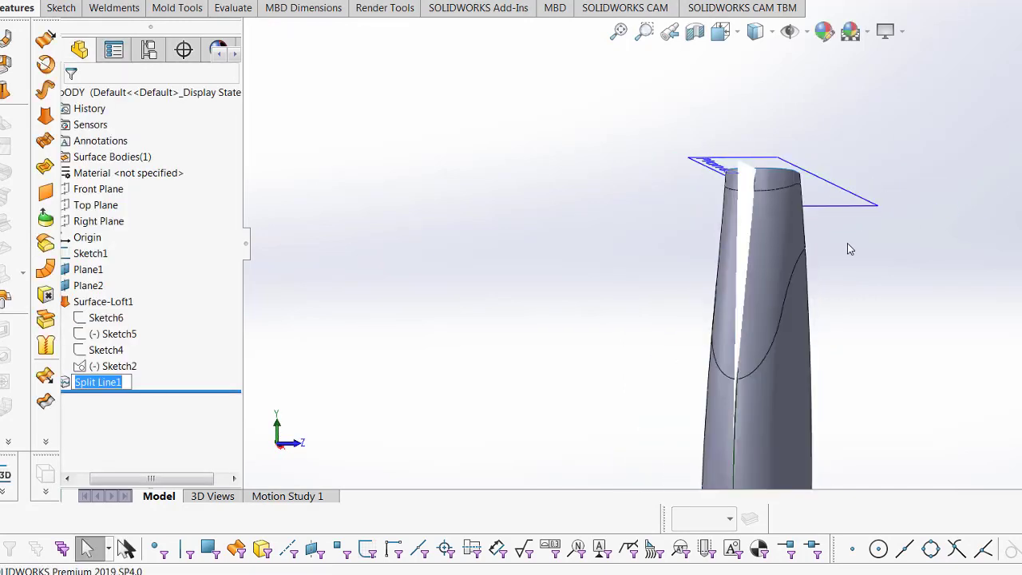
{"action": "mouse_move", "coordinate": [847, 243]}
{"action": "middle_mouse_down"}
{"action": "mouse_move", "coordinate": [763, 287]}
{"action": "mouse_move", "coordinate": [788, 287]}
{"action": "mouse_move", "coordinate": [801, 267]}
{"action": "middle_mouse_up"}
{"action": "scroll", "coordinate": [796, 343], "scroll_direction": "up", "scroll_amount": 3}
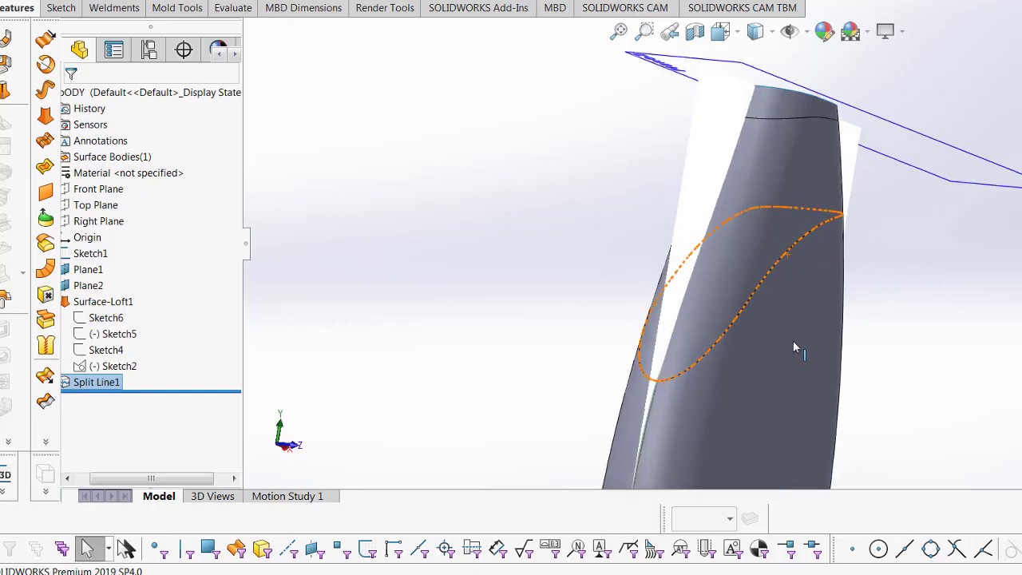
{"action": "middle_click_drag", "start_coordinate": [797, 343], "coordinate": [761, 347]}
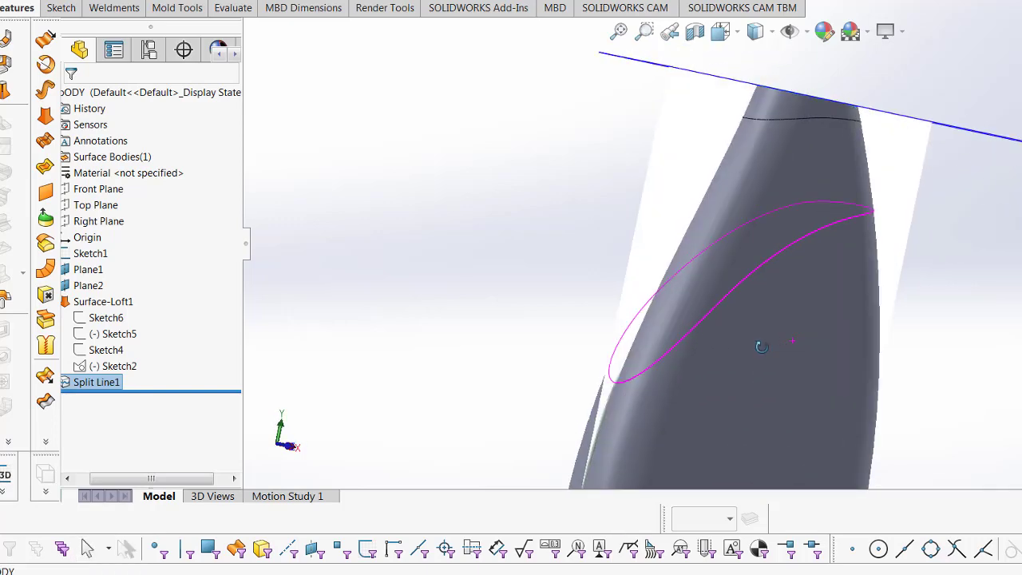
{"action": "key", "text": "Escape"}
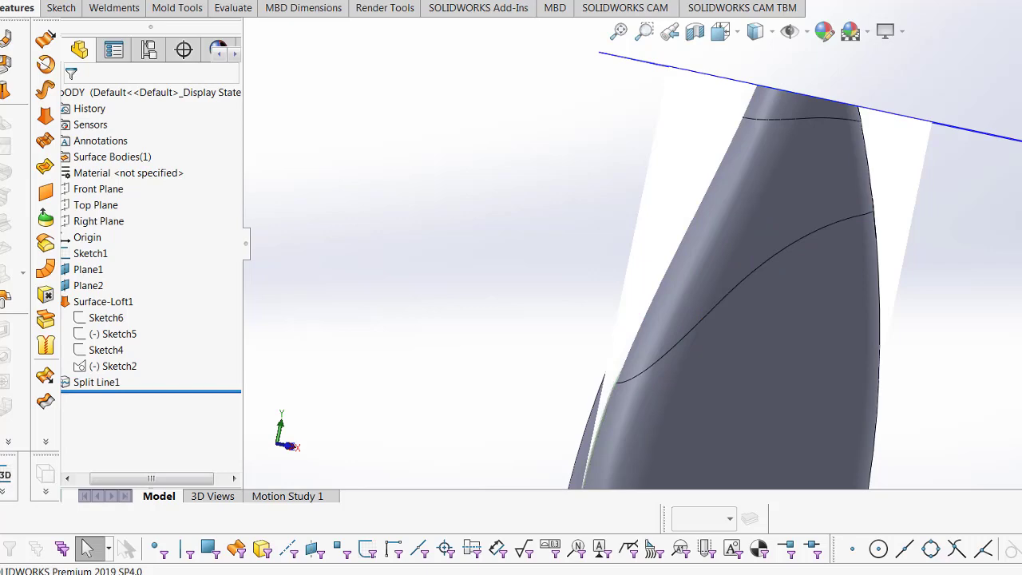
- Delete the neck face above the split curves, then orbit so the bottle stands upright
{"action": "left_click", "coordinate": [46, 295]}
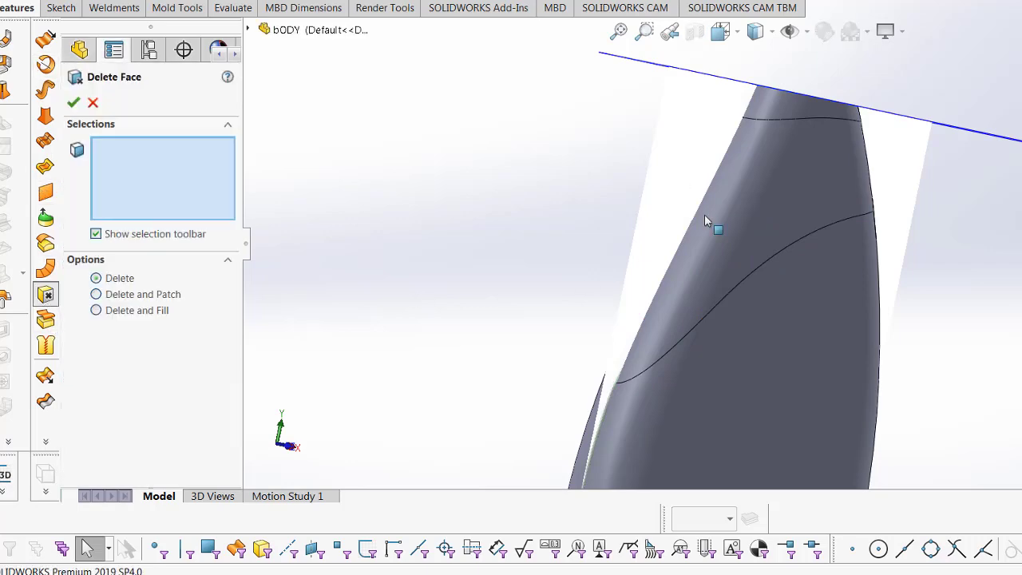
{"action": "left_click", "coordinate": [751, 223]}
{"action": "mouse_move", "coordinate": [752, 222]}
{"action": "middle_mouse_down"}
{"action": "mouse_move", "coordinate": [803, 199]}
{"action": "mouse_move", "coordinate": [736, 217]}
{"action": "mouse_move", "coordinate": [679, 333]}
{"action": "mouse_move", "coordinate": [654, 279]}
{"action": "middle_mouse_up"}
{"action": "key", "text": "Return"}
{"action": "scroll", "coordinate": [746, 297], "scroll_direction": "up", "scroll_amount": 3}
{"action": "scroll", "coordinate": [728, 292], "scroll_direction": "down", "scroll_amount": 3}
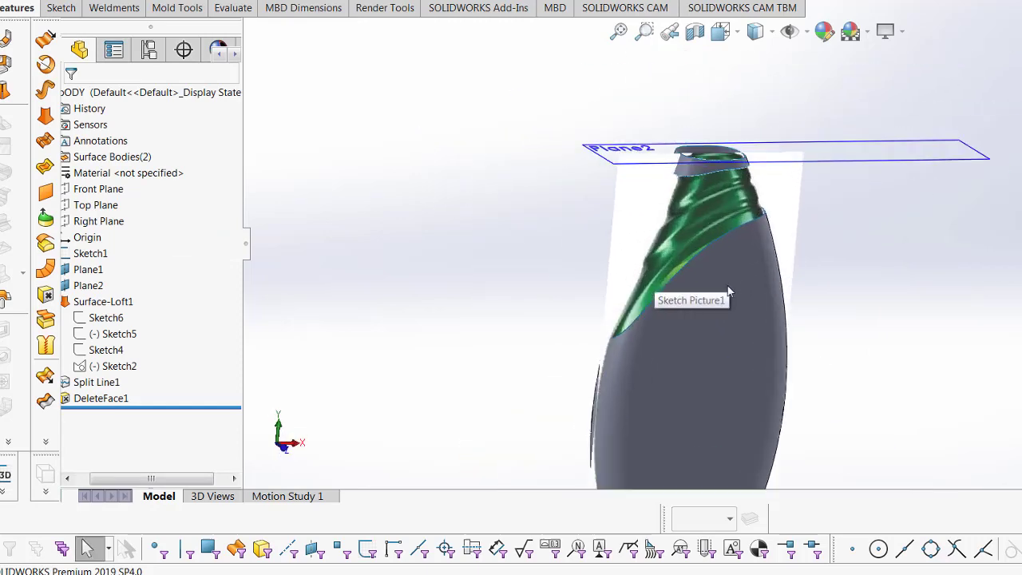
{"action": "middle_click_drag", "start_coordinate": [727, 292], "coordinate": [664, 262]}
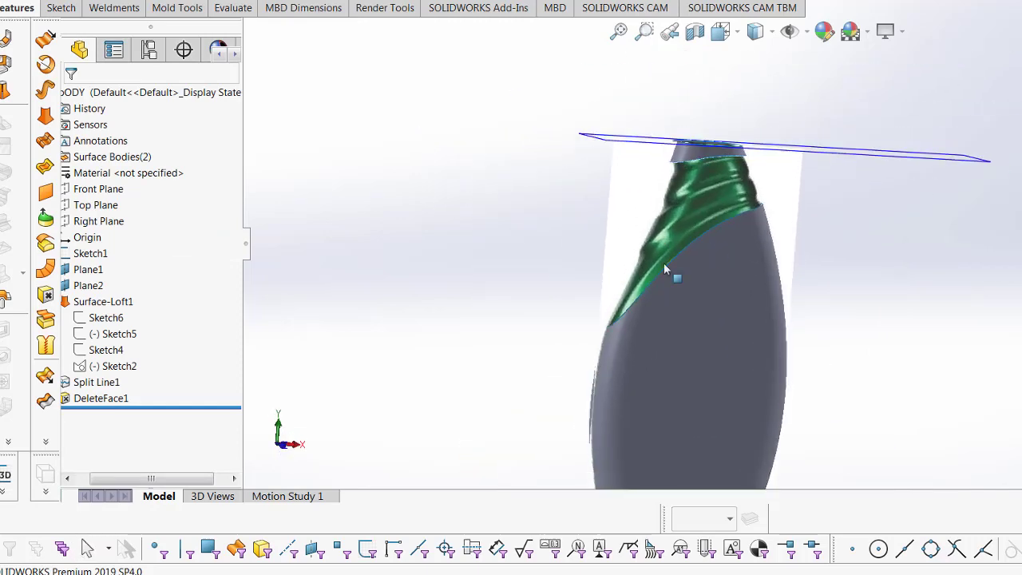
- Start a new sketch on the Front Plane
{"action": "left_click", "coordinate": [98, 189]}
{"action": "left_click", "coordinate": [131, 166]}
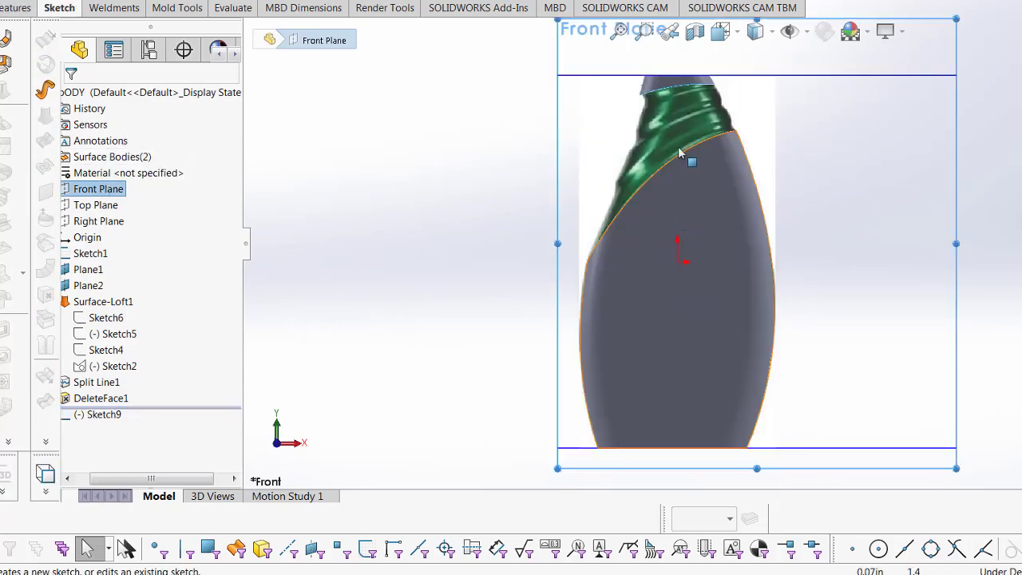
{"action": "scroll", "coordinate": [679, 152], "scroll_direction": "down", "scroll_amount": 4}
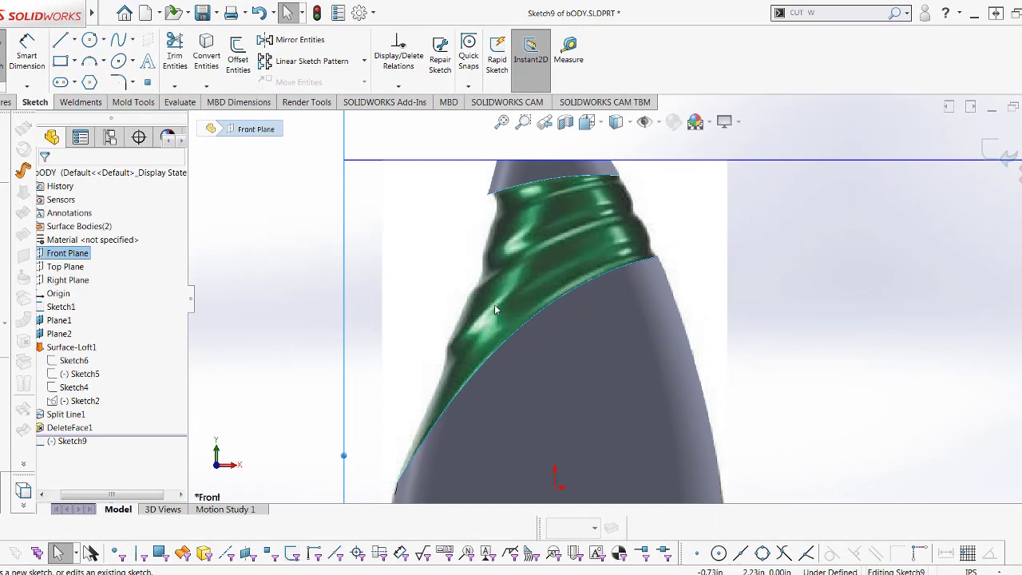
- Draw a small 3-point arc at the neck opening's upper left corner
{"action": "left_click", "coordinate": [89, 60]}
{"action": "scroll", "coordinate": [495, 224], "scroll_direction": "down", "scroll_amount": 2}
{"action": "scroll", "coordinate": [480, 226], "scroll_direction": "down", "scroll_amount": 2}
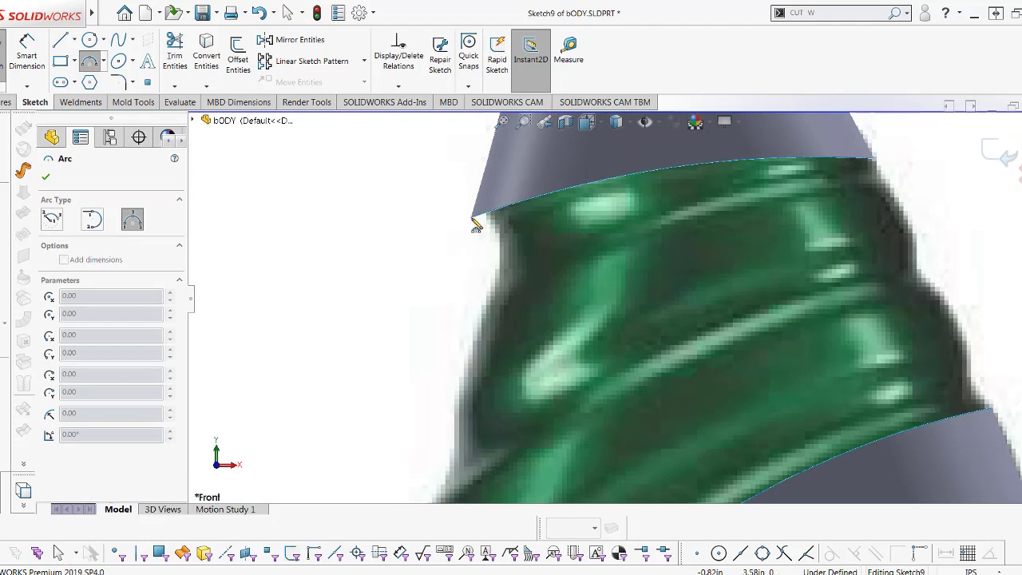
{"action": "left_click", "coordinate": [472, 216]}
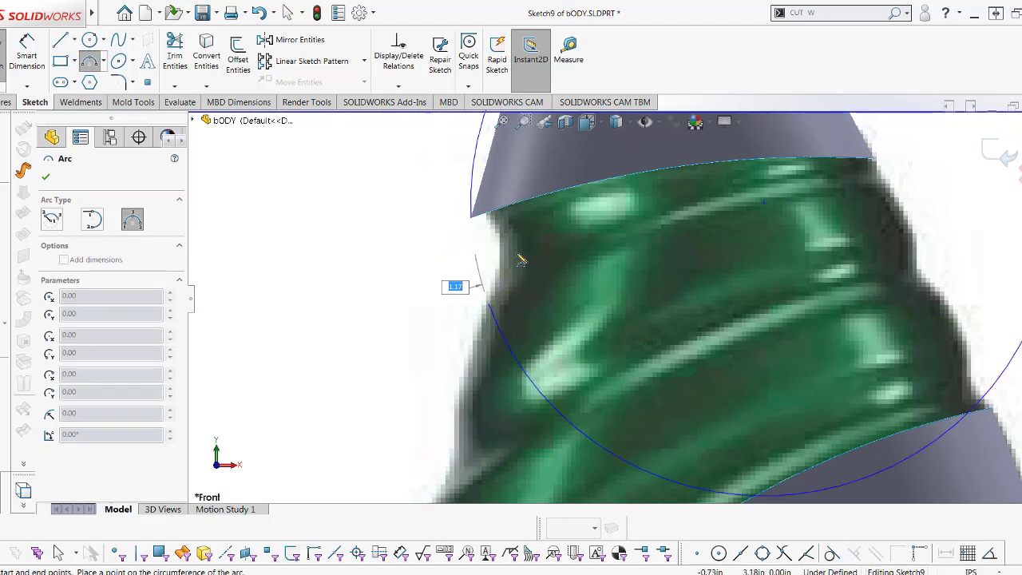
{"action": "scroll", "coordinate": [515, 268], "scroll_direction": "up", "scroll_amount": 2}
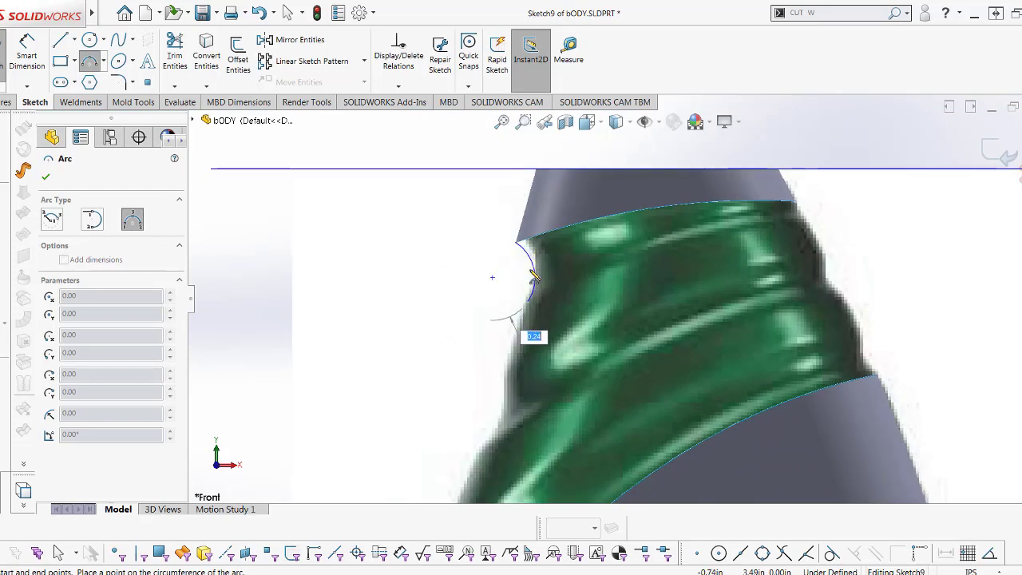
{"action": "left_click", "coordinate": [529, 301]}
{"action": "scroll", "coordinate": [683, 276], "scroll_direction": "up", "scroll_amount": 2}
{"action": "scroll", "coordinate": [652, 303], "scroll_direction": "up", "scroll_amount": 1}
{"action": "key", "text": "Escape"}
{"action": "scroll", "coordinate": [652, 303], "scroll_direction": "up", "scroll_amount": 3}
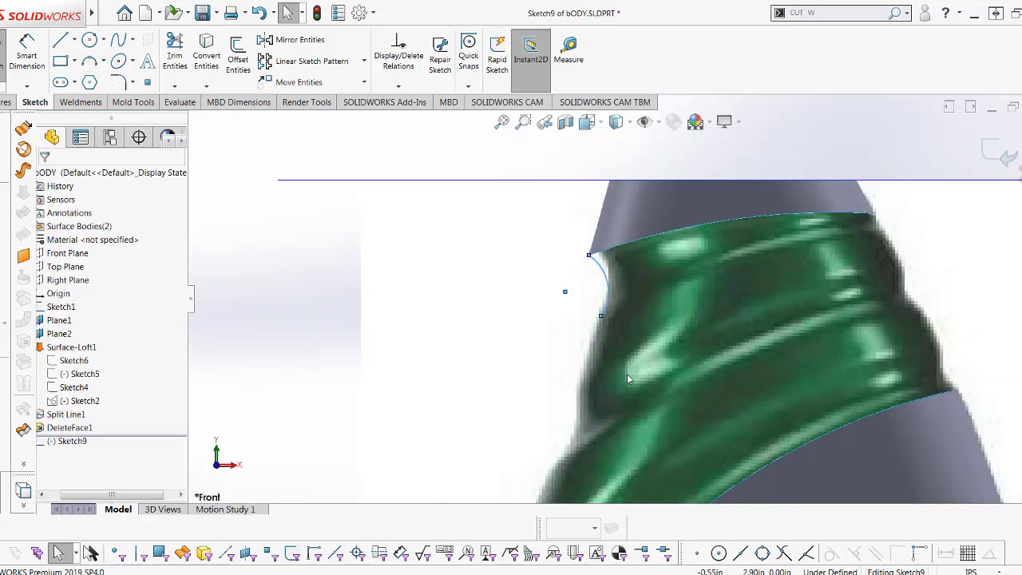
{"action": "scroll", "coordinate": [611, 330], "scroll_direction": "down", "scroll_amount": 3}
{"action": "scroll", "coordinate": [585, 290], "scroll_direction": "up", "scroll_amount": 2}
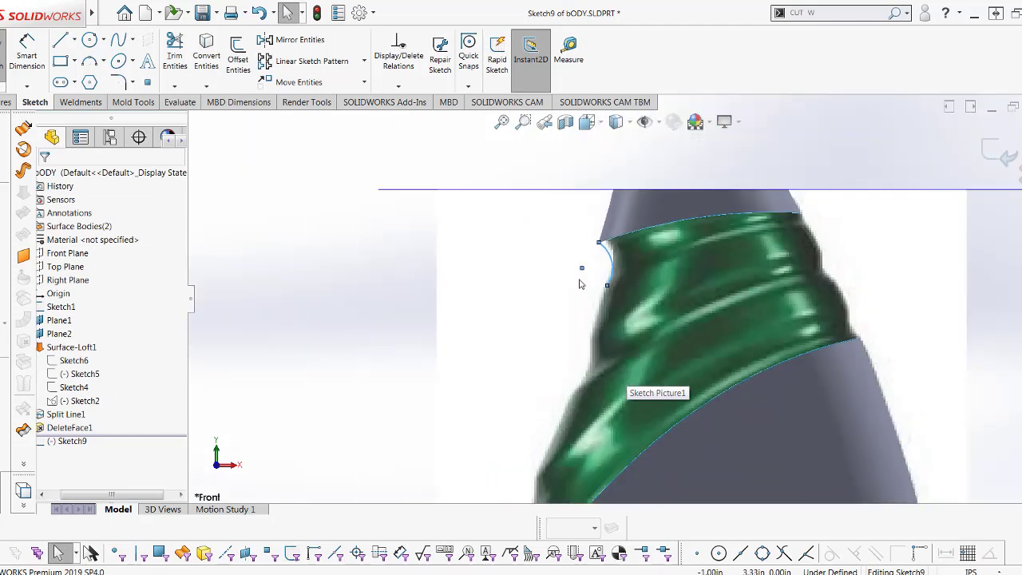
{"action": "scroll", "coordinate": [619, 352], "scroll_direction": "up", "scroll_amount": 1}
{"action": "scroll", "coordinate": [622, 355], "scroll_direction": "down", "scroll_amount": 1}
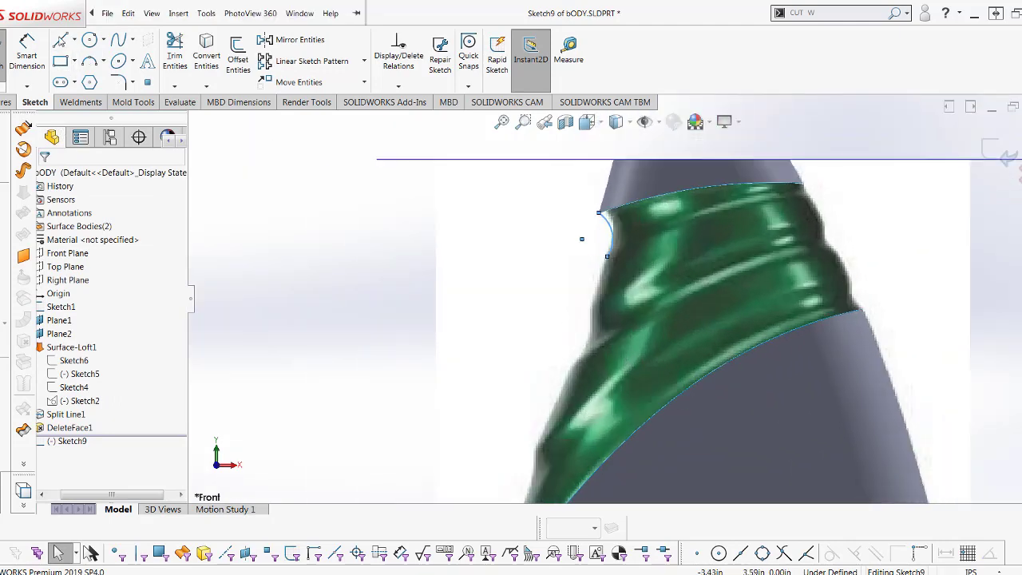
{"action": "mouse_move", "coordinate": [45, 15]}
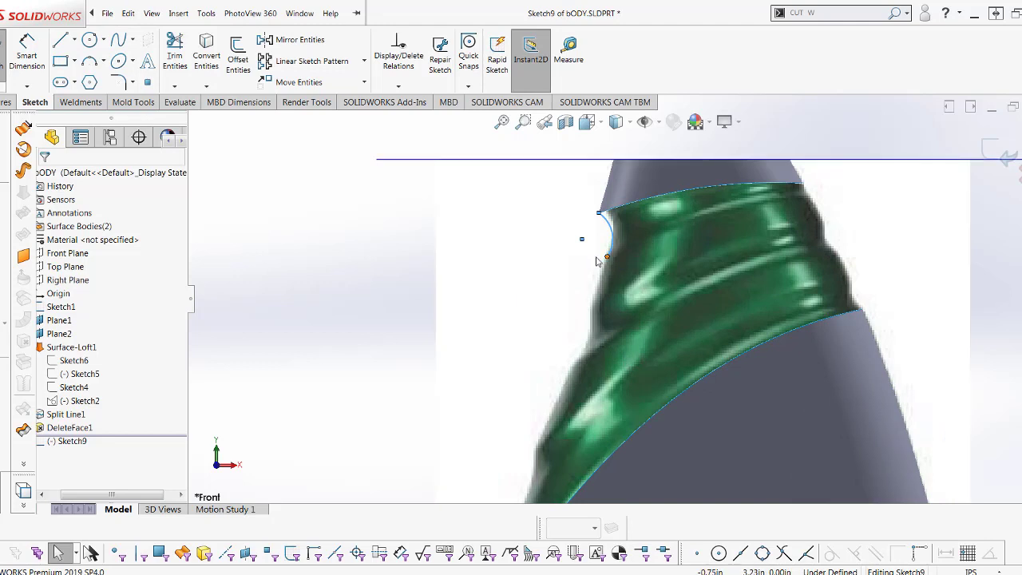
- Begin a line from the arc's lower end running down the neck's side
{"action": "key", "text": "l"}
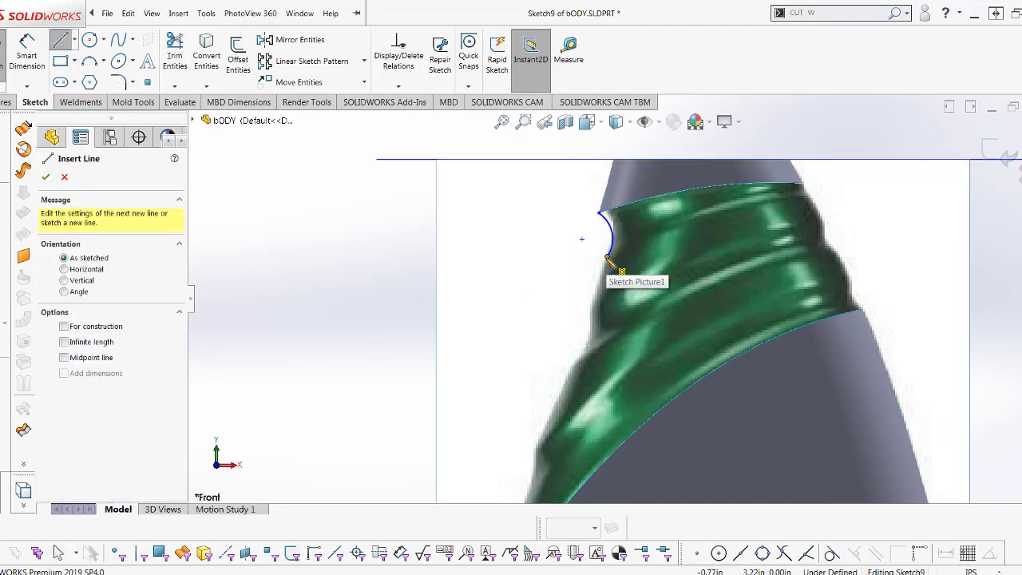
{"action": "left_click", "coordinate": [607, 258]}
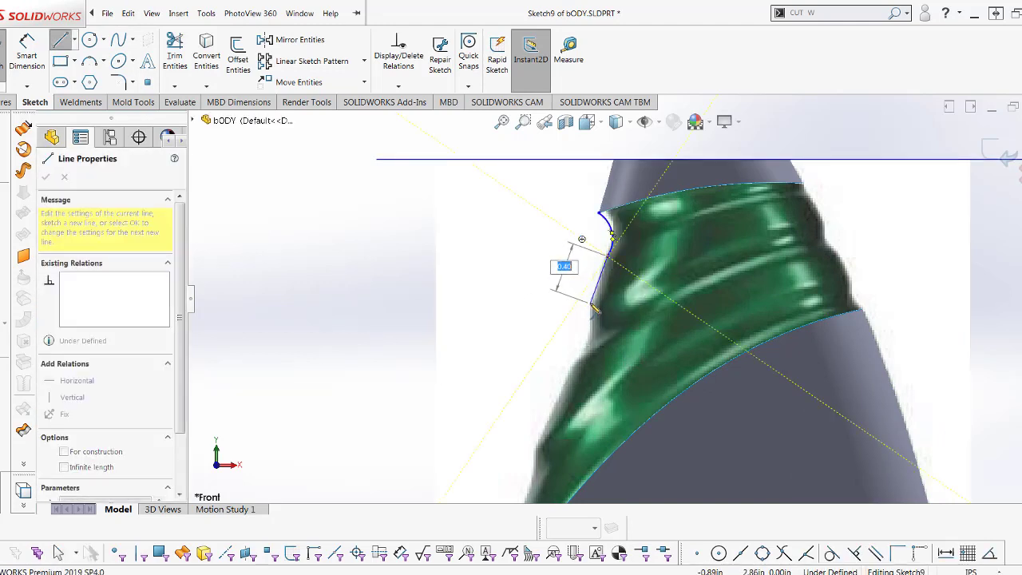
{"action": "scroll", "coordinate": [595, 310], "scroll_direction": "up", "scroll_amount": 2}
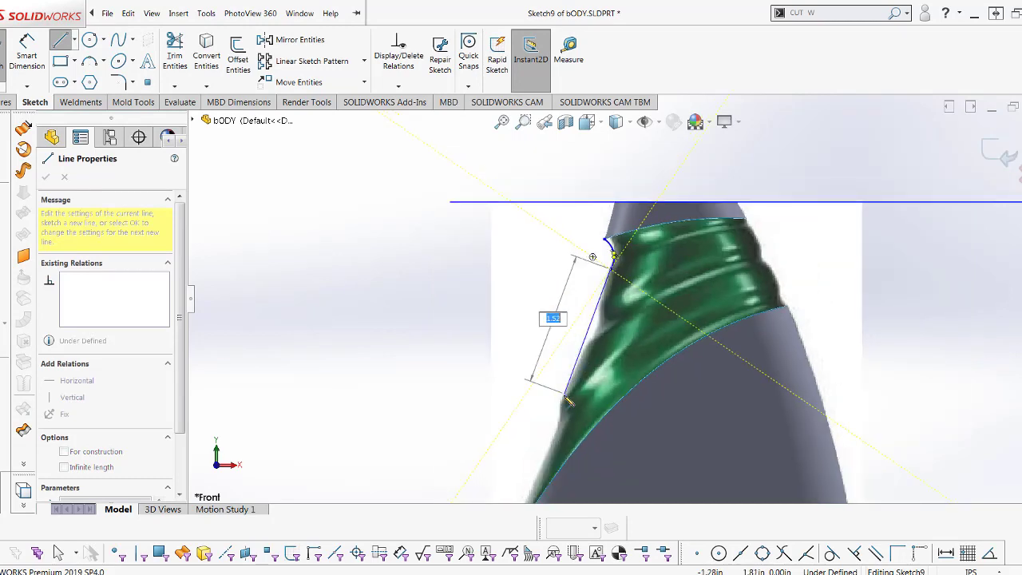
{"action": "scroll", "coordinate": [564, 408], "scroll_direction": "down", "scroll_amount": 1}
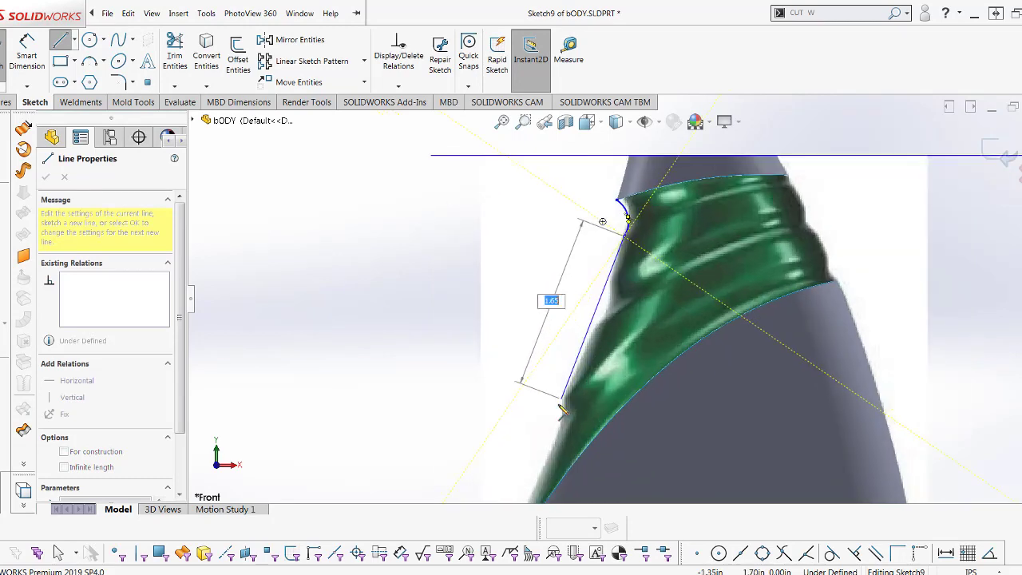
{"action": "scroll", "coordinate": [568, 404], "scroll_direction": "down", "scroll_amount": 1}
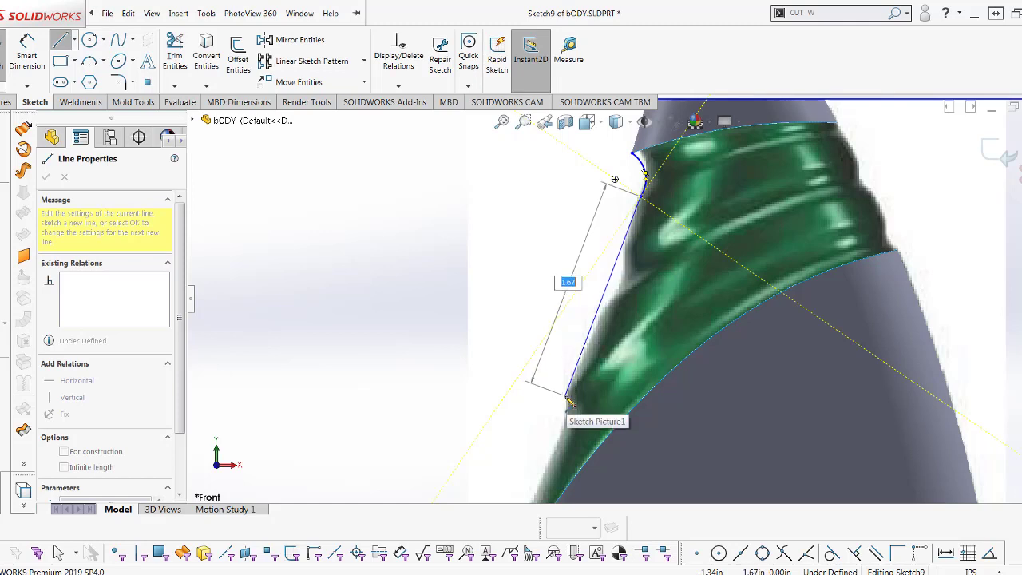
- Finish the line down the neck edge and make the neck arc tangent to it
{"action": "left_click", "coordinate": [567, 399]}
{"action": "key", "text": "Escape"}
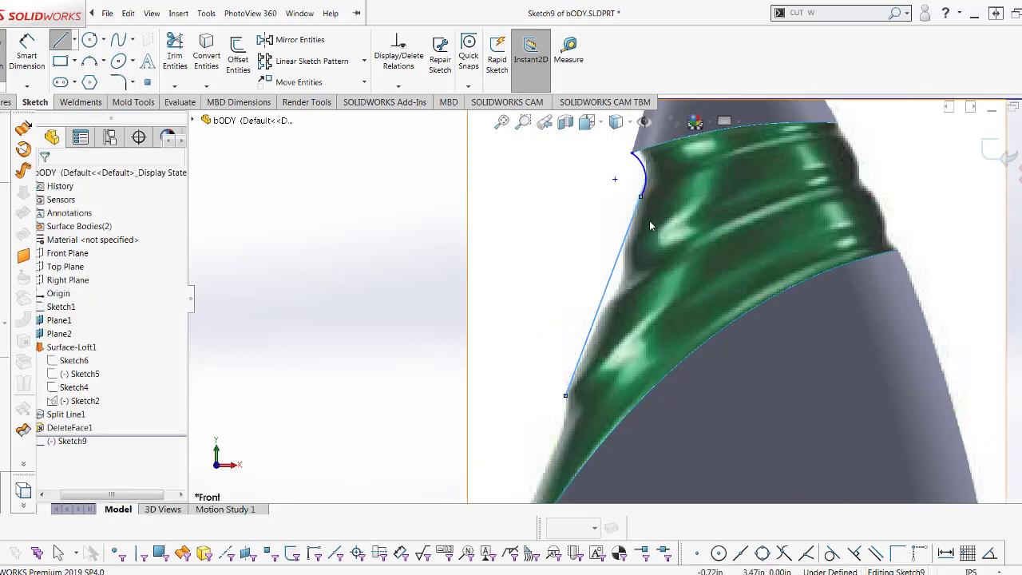
{"action": "scroll", "coordinate": [644, 214], "scroll_direction": "down", "scroll_amount": 1}
{"action": "left_click", "coordinate": [644, 214]}
{"action": "left_click", "coordinate": [593, 335], "text": "ctrl"}
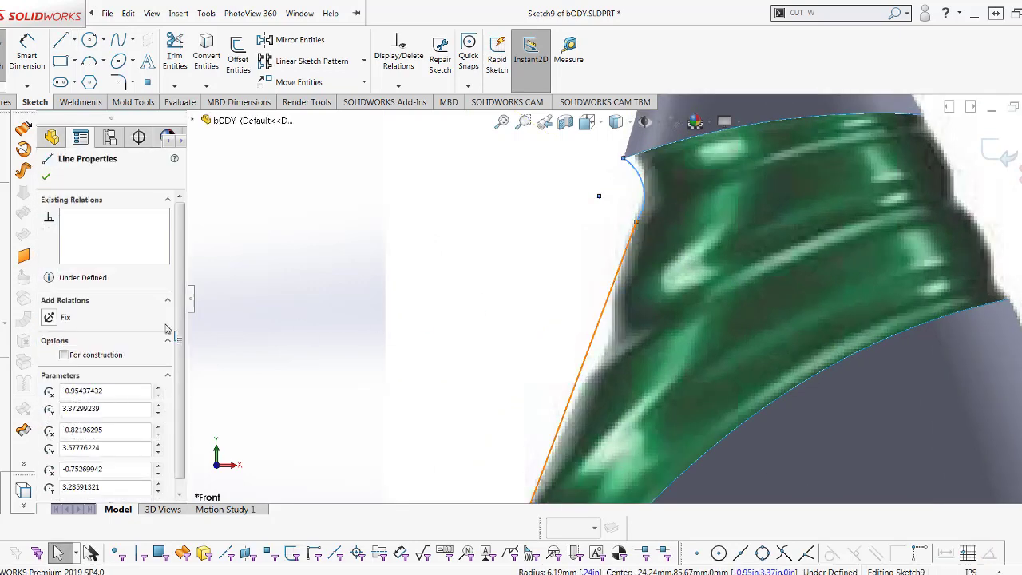
{"action": "left_click", "coordinate": [49, 375]}
{"action": "scroll", "coordinate": [652, 404], "scroll_direction": "up", "scroll_amount": 3}
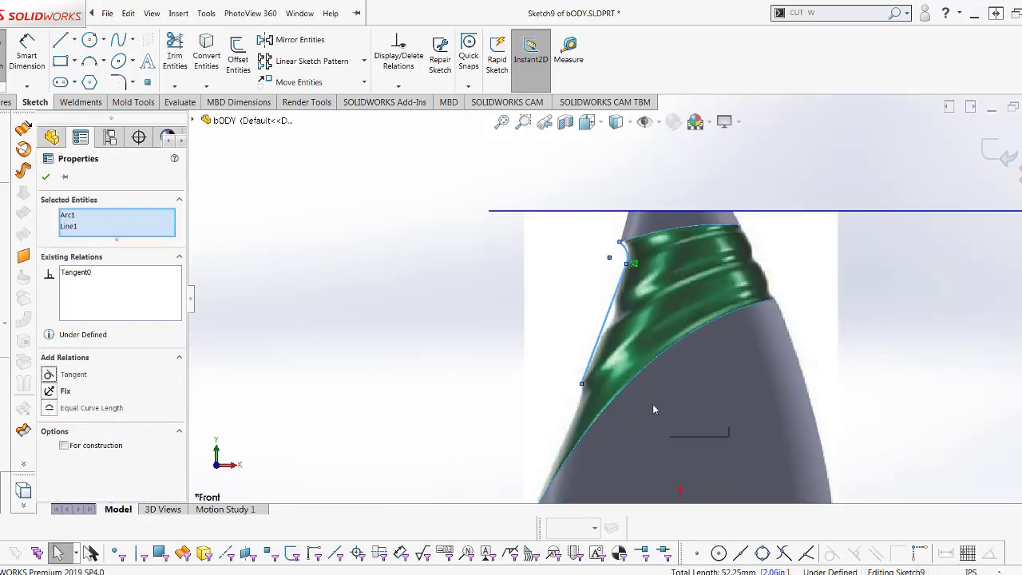
{"action": "scroll", "coordinate": [581, 370], "scroll_direction": "down", "scroll_amount": 3}
{"action": "scroll", "coordinate": [574, 368], "scroll_direction": "up", "scroll_amount": 2}
{"action": "left_click", "coordinate": [423, 209]}
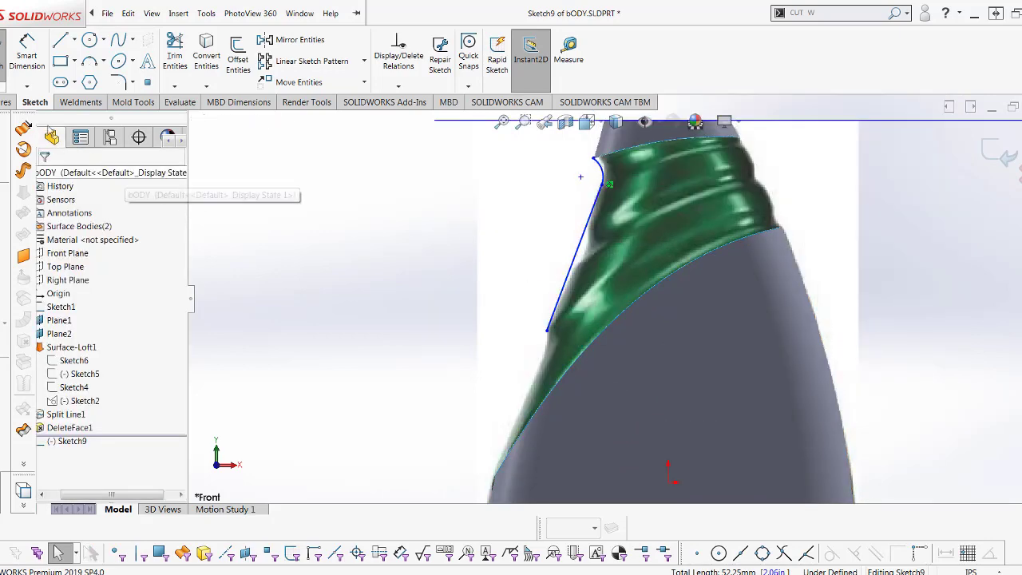
- Draw another three-point arc along the neck edge, starting from the sketch line
{"action": "left_click", "coordinate": [89, 60]}
{"action": "scroll", "coordinate": [593, 252], "scroll_direction": "down", "scroll_amount": 2}
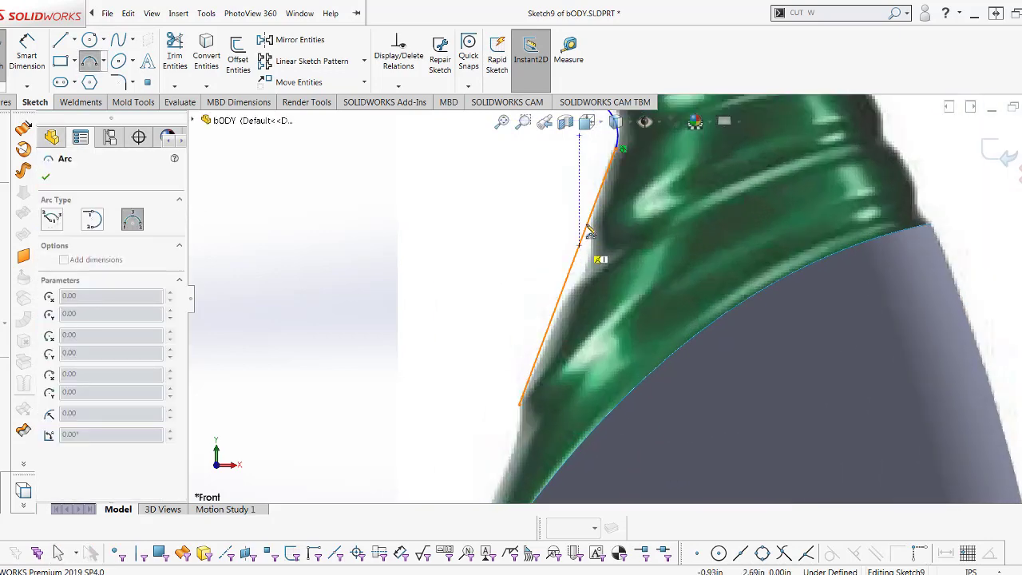
{"action": "left_click", "coordinate": [591, 223]}
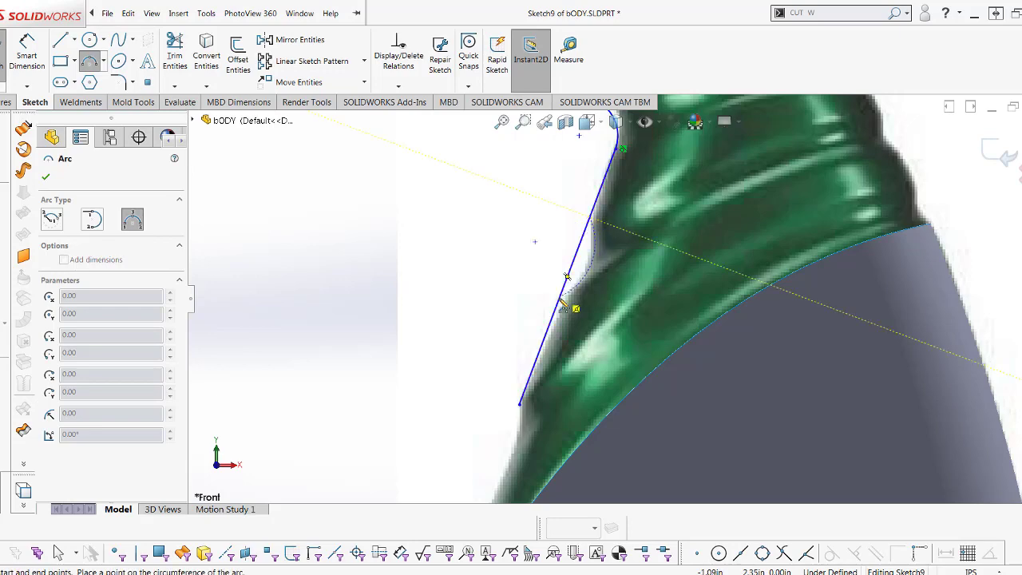
{"action": "left_click", "coordinate": [591, 268]}
{"action": "key", "text": "Escape"}
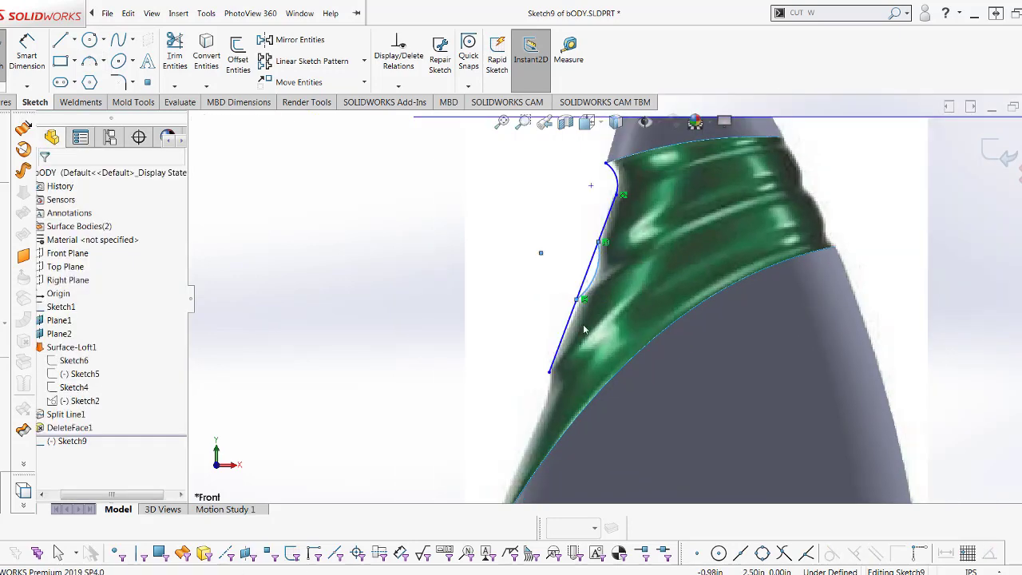
{"action": "scroll", "coordinate": [581, 354], "scroll_direction": "up", "scroll_amount": 2}
{"action": "scroll", "coordinate": [581, 353], "scroll_direction": "up", "scroll_amount": 2}
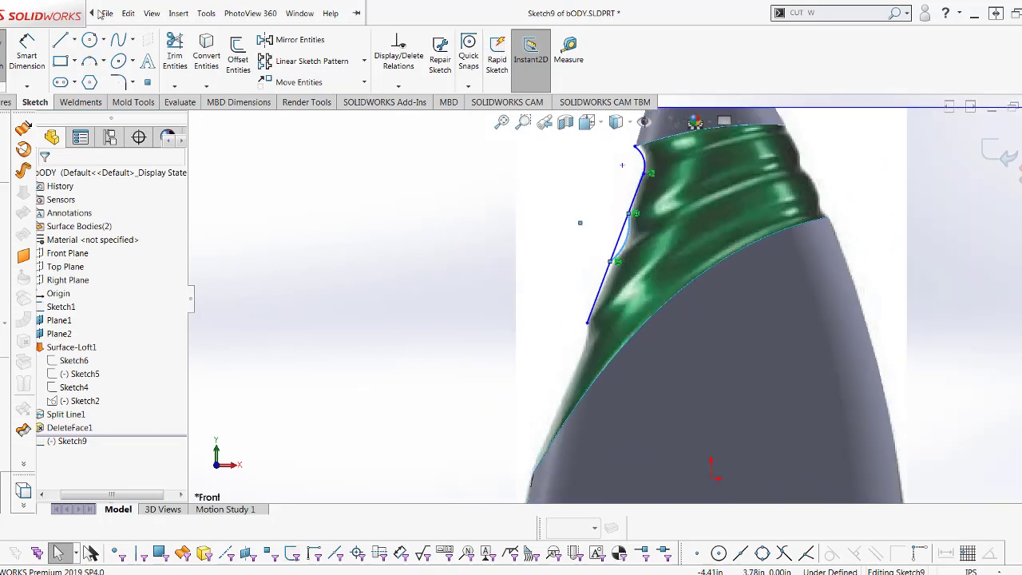
- Draw a lower arc from the line's bottom end and a line continuing down the bottle edge
{"action": "left_click", "coordinate": [90, 61]}
{"action": "left_click", "coordinate": [587, 324]}
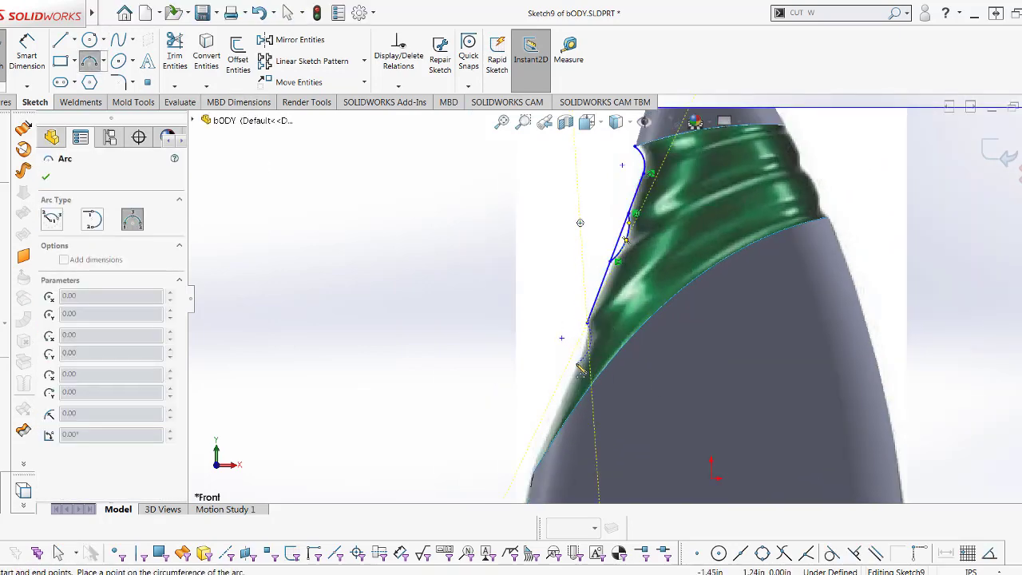
{"action": "scroll", "coordinate": [599, 335], "scroll_direction": "down", "scroll_amount": 3}
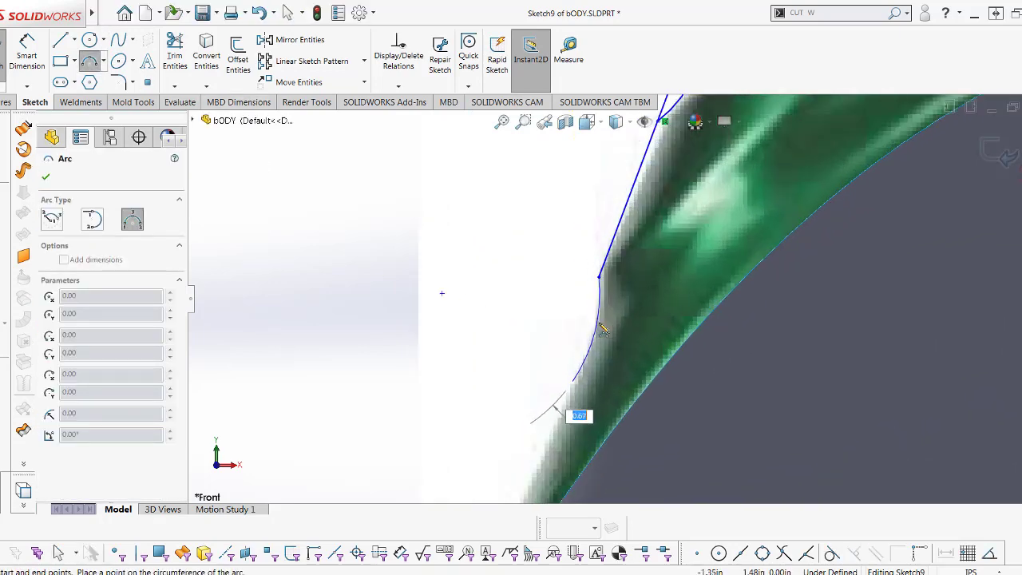
{"action": "left_click", "coordinate": [604, 328]}
{"action": "key", "text": "Escape"}
{"action": "scroll", "coordinate": [582, 373], "scroll_direction": "up", "scroll_amount": 3}
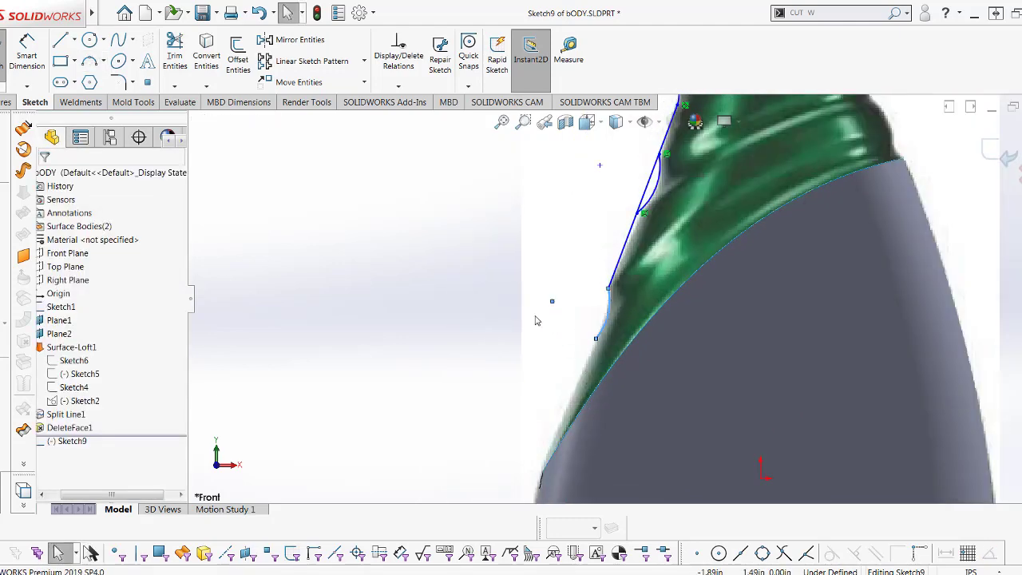
{"action": "right_click_drag", "start_coordinate": [552, 301], "coordinate": [489, 336]}
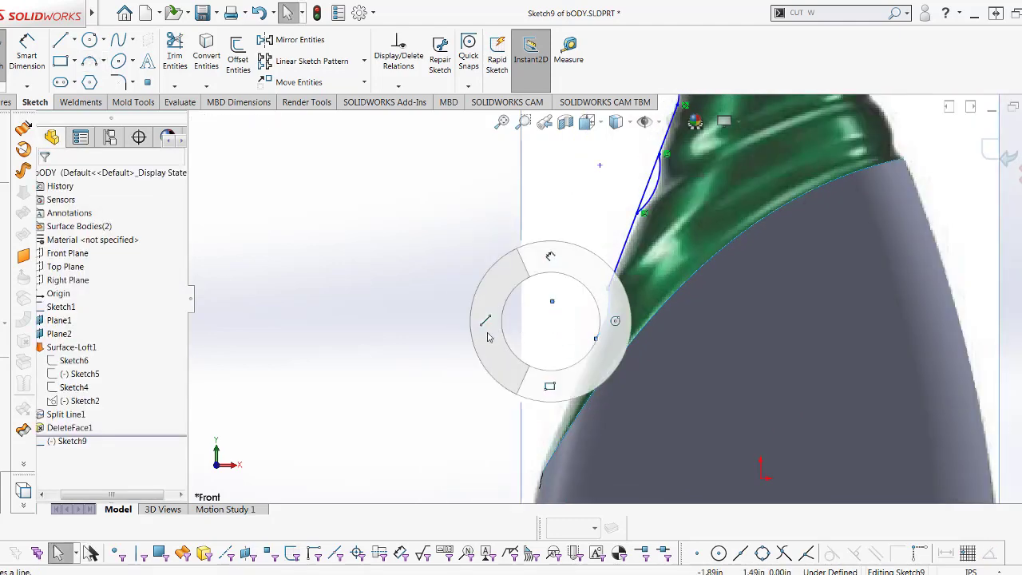
{"action": "left_click", "coordinate": [543, 476]}
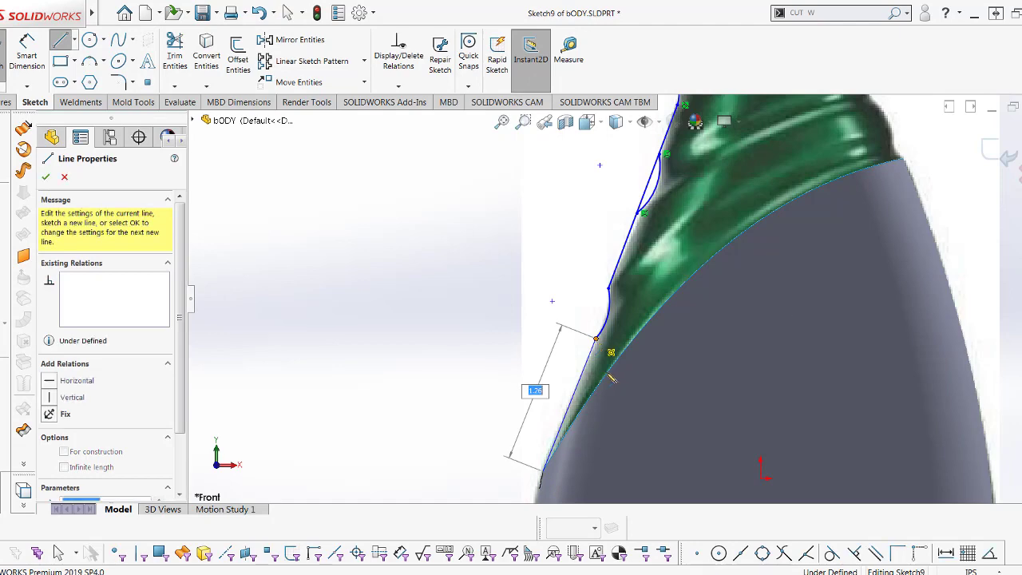
{"action": "left_click", "coordinate": [597, 338]}
{"action": "key", "text": "Escape"}
- Try a tangent relation between the lower arc and the new line, undo it, and delete that arc
{"action": "left_click", "coordinate": [605, 327]}
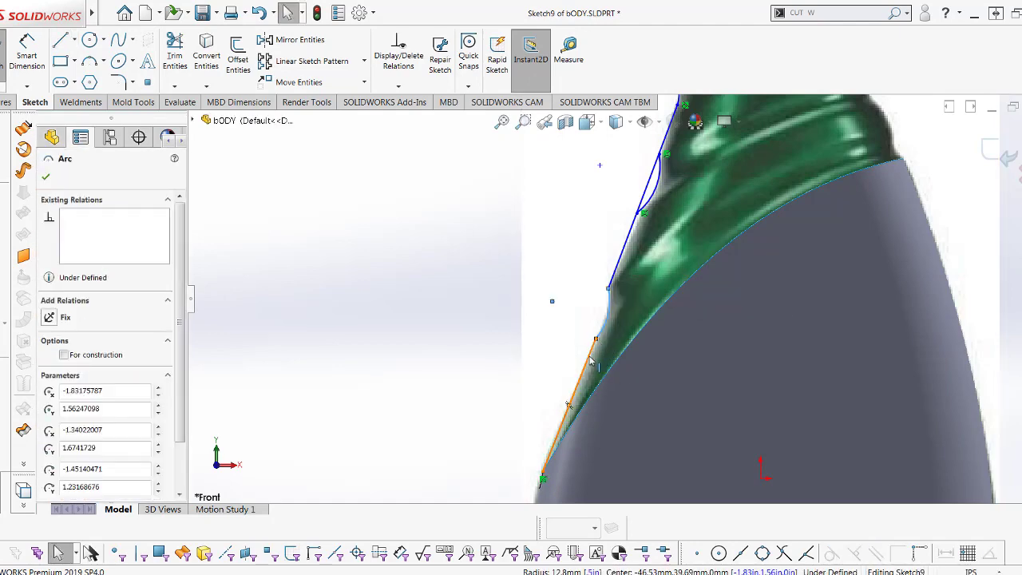
{"action": "left_click", "coordinate": [569, 405]}
{"action": "left_click", "coordinate": [48, 376]}
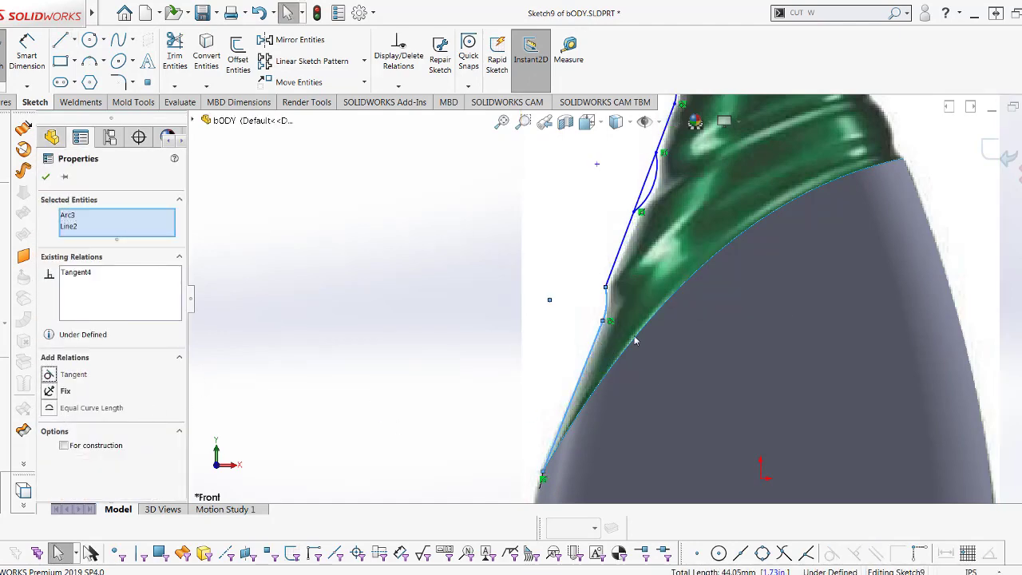
{"action": "scroll", "coordinate": [652, 313], "scroll_direction": "up", "scroll_amount": 2}
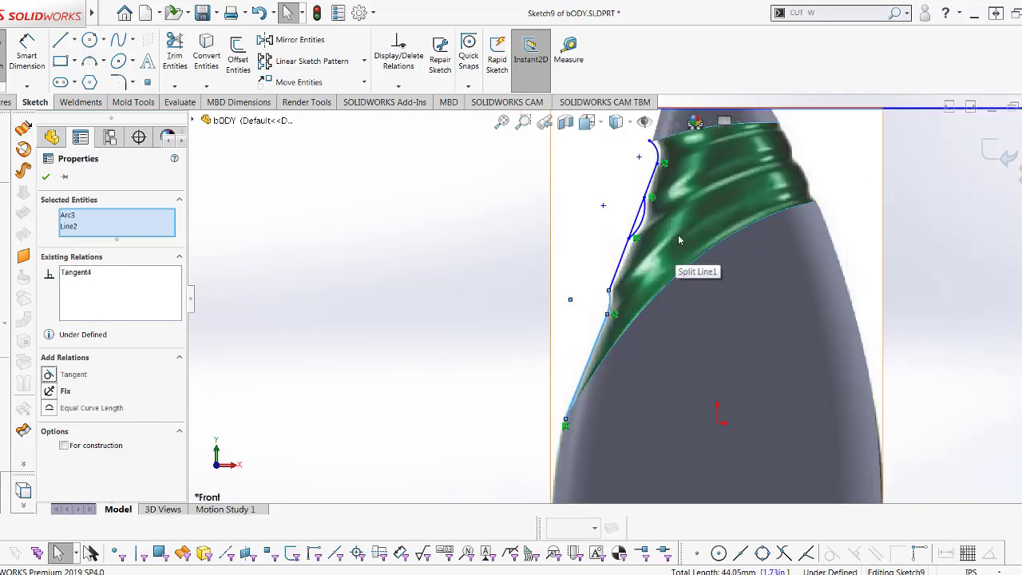
{"action": "key", "text": "ctrl+z"}
{"action": "scroll", "coordinate": [627, 315], "scroll_direction": "down", "scroll_amount": 3}
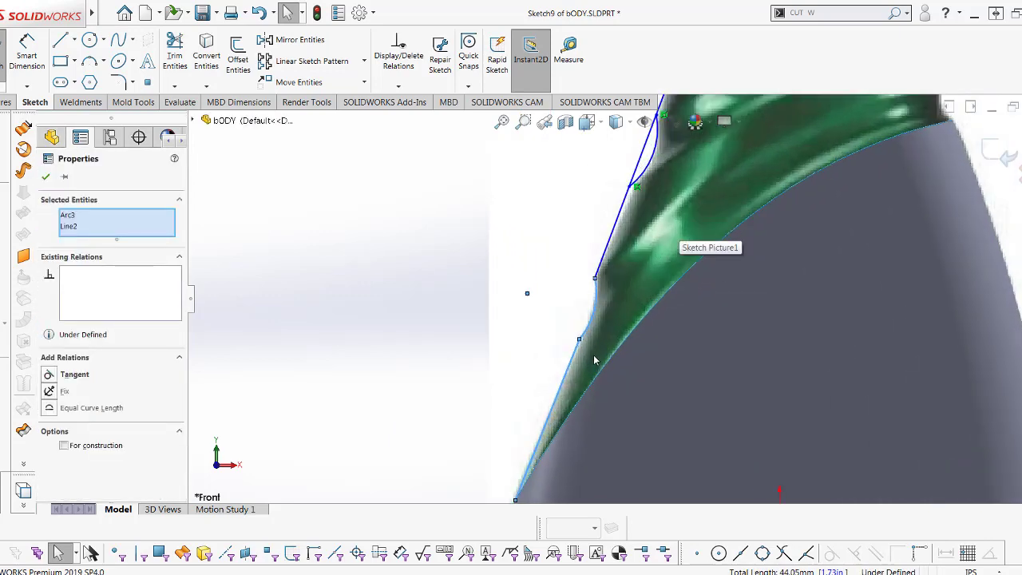
{"action": "key", "text": "Escape"}
{"action": "left_click", "coordinate": [584, 339]}
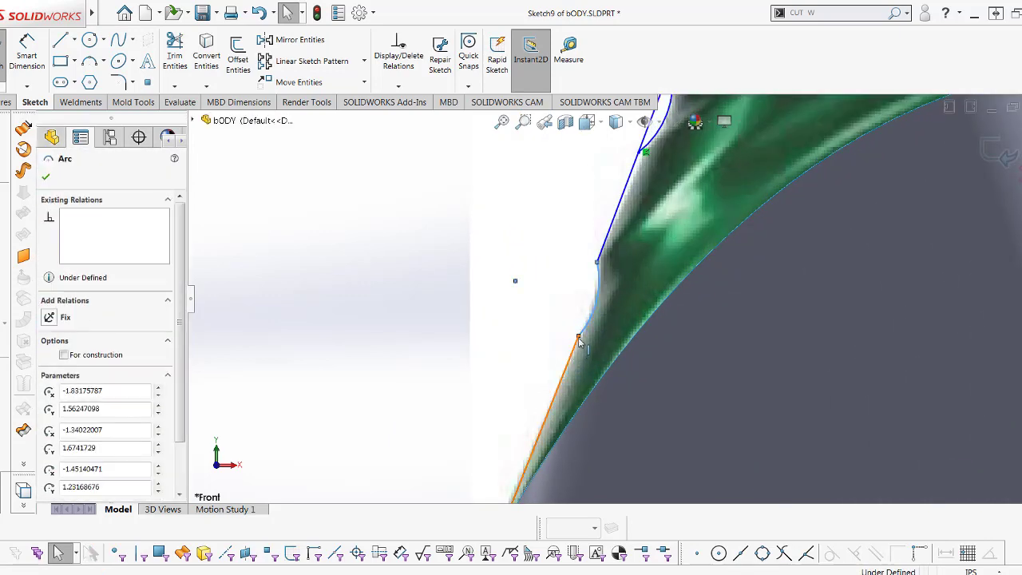
{"action": "key", "text": "Escape"}
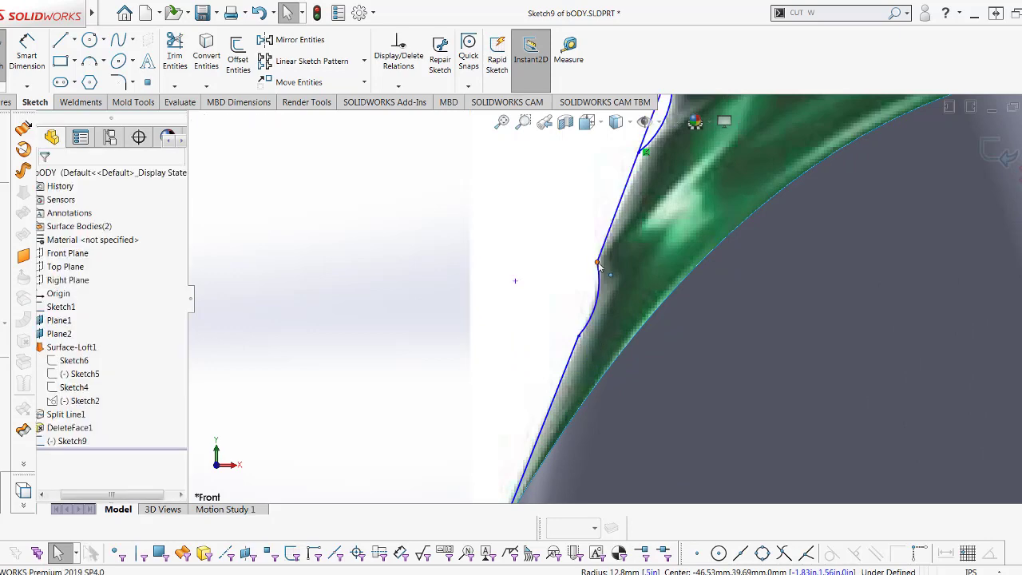
{"action": "left_click", "coordinate": [598, 263]}
{"action": "key", "text": "Escape"}
{"action": "left_click", "coordinate": [599, 263]}
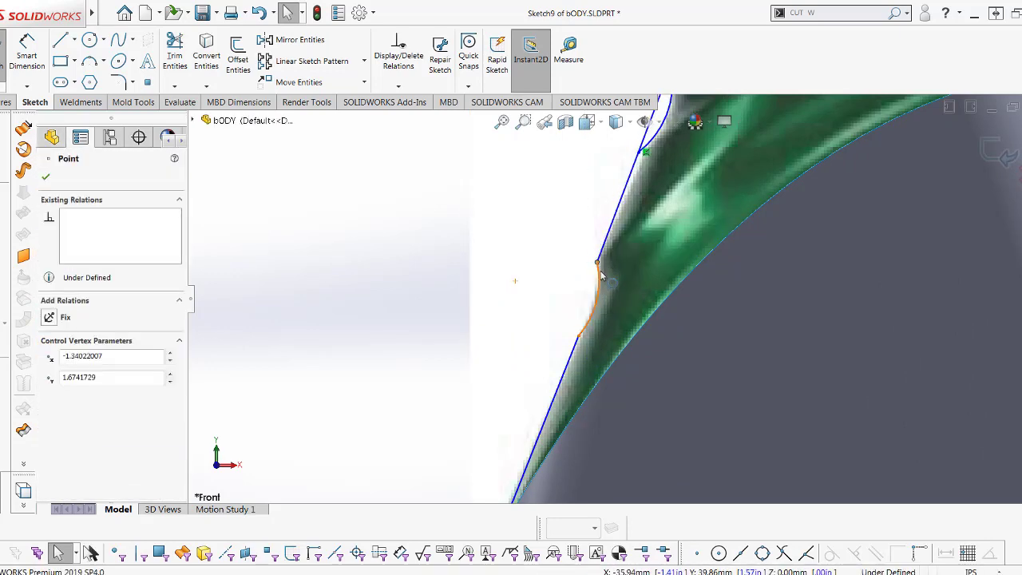
{"action": "left_click", "coordinate": [596, 303]}
{"action": "key", "text": "Delete"}
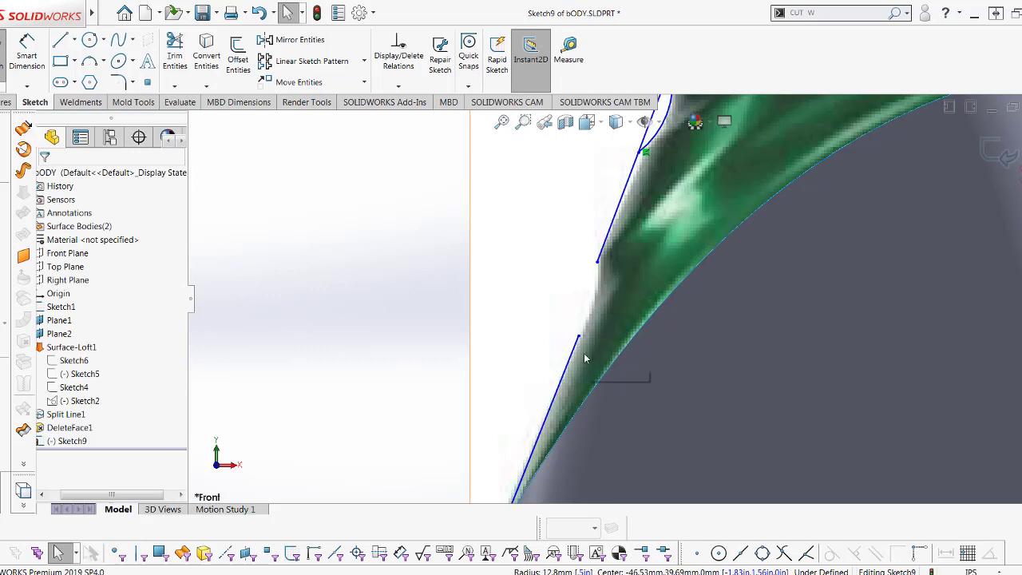
- Redraw the lower arc as a three-point arc spanning the two line ends
{"action": "left_click", "coordinate": [90, 62]}
{"action": "scroll", "coordinate": [575, 311], "scroll_direction": "down", "scroll_amount": 2}
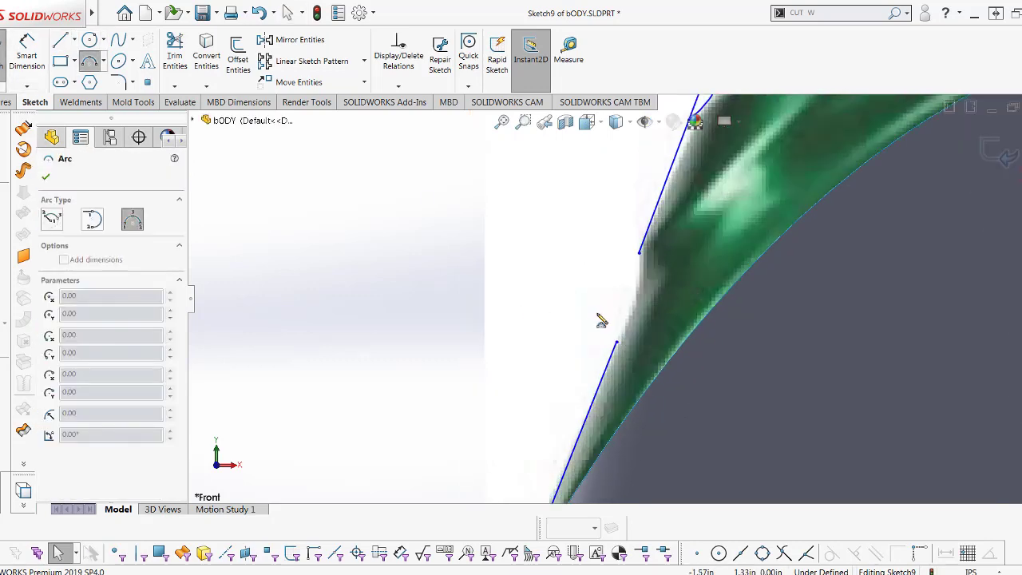
{"action": "scroll", "coordinate": [604, 319], "scroll_direction": "down", "scroll_amount": 2}
{"action": "left_click_drag", "start_coordinate": [660, 229], "coordinate": [631, 356]}
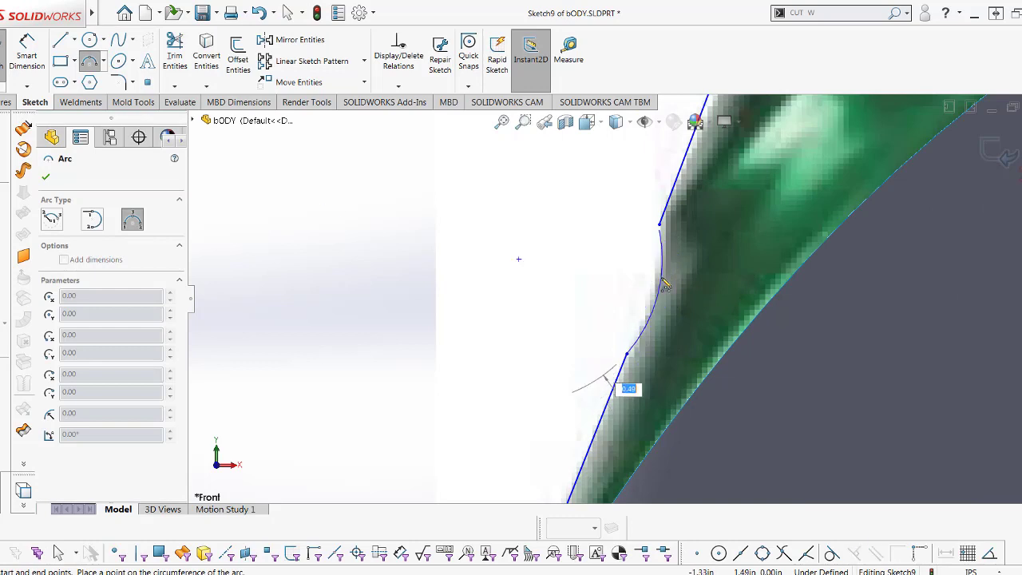
{"action": "left_click", "coordinate": [665, 285]}
{"action": "key", "text": "Escape"}
- Make the new arc tangent to Line2 and merge its loose endpoint onto the line end
{"action": "left_click", "coordinate": [627, 354]}
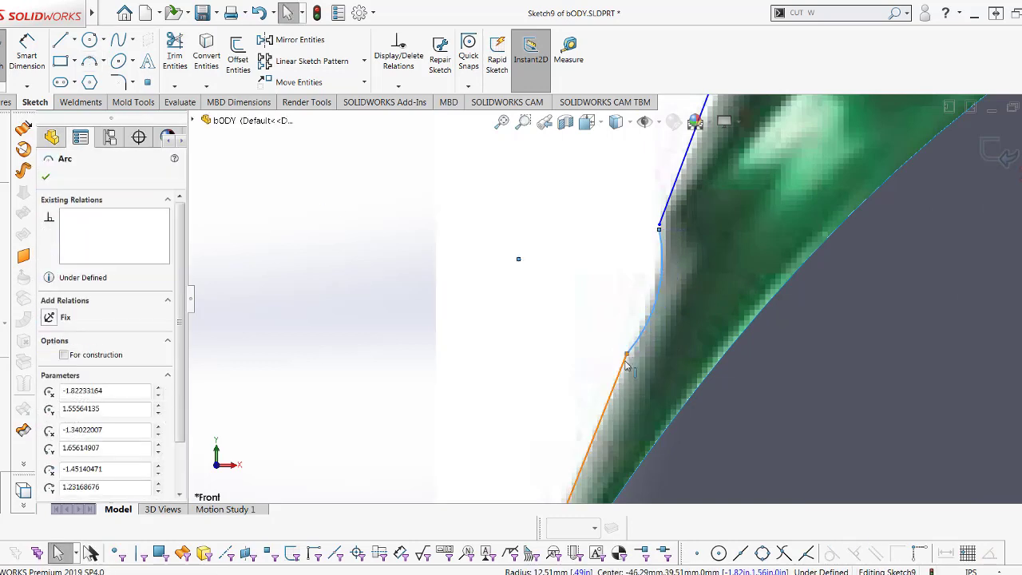
{"action": "left_click", "coordinate": [627, 366], "text": "ctrl"}
{"action": "left_click", "coordinate": [73, 376]}
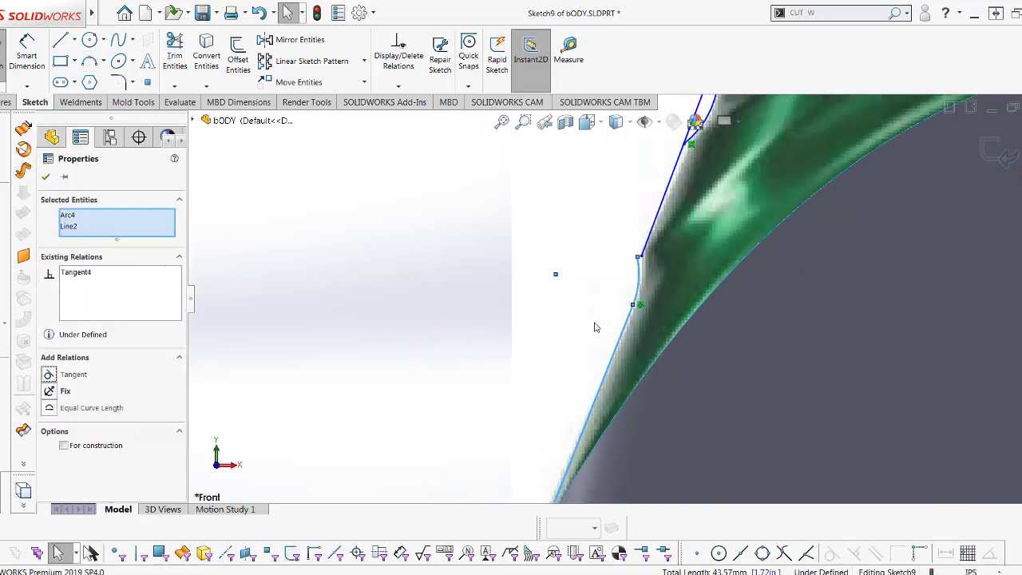
{"action": "scroll", "coordinate": [624, 273], "scroll_direction": "down", "scroll_amount": 5}
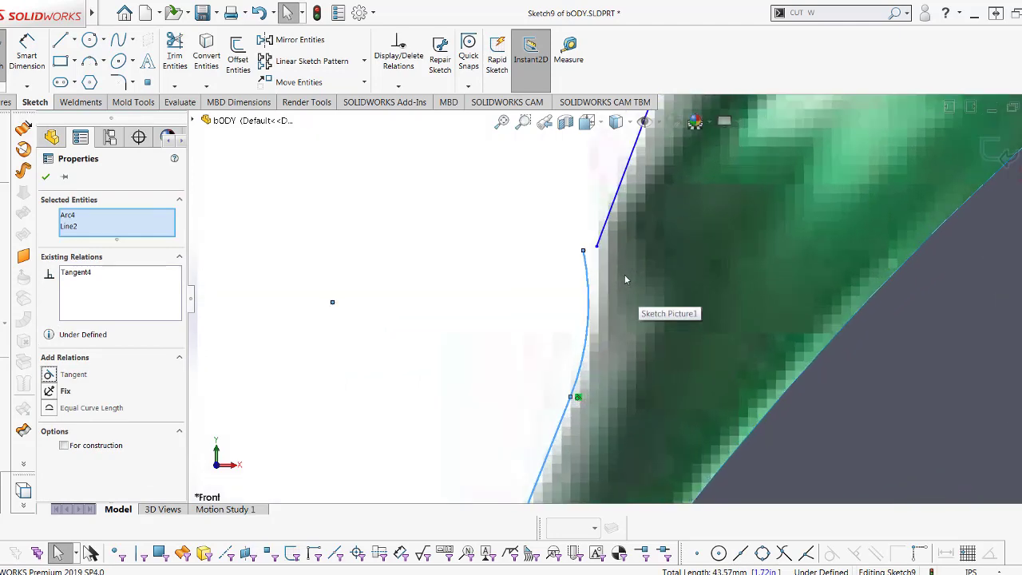
{"action": "key", "text": "Escape"}
{"action": "left_click_drag", "start_coordinate": [583, 253], "coordinate": [597, 246]}
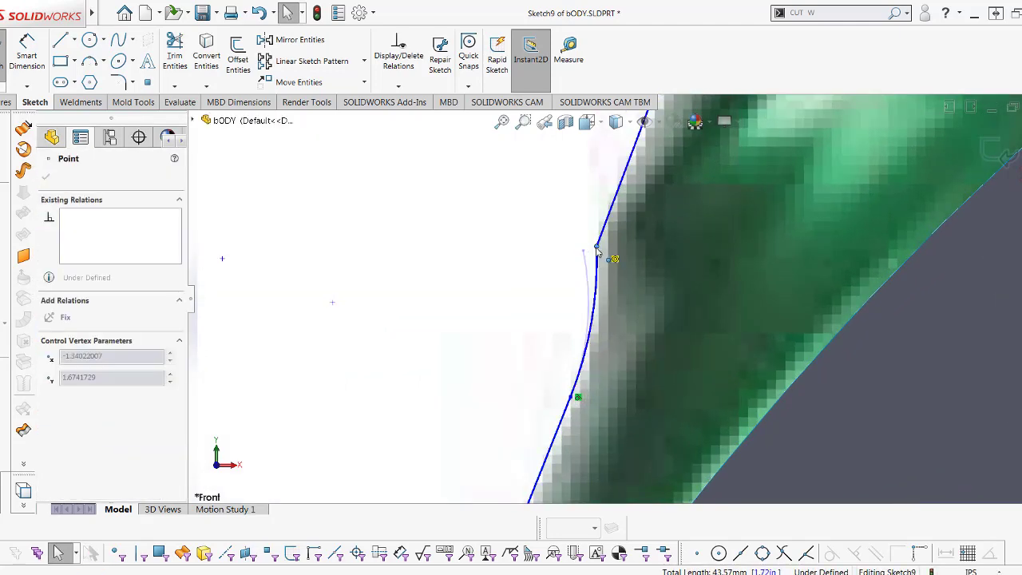
{"action": "scroll", "coordinate": [574, 340], "scroll_direction": "up", "scroll_amount": 3}
{"action": "scroll", "coordinate": [571, 338], "scroll_direction": "up", "scroll_amount": 3}
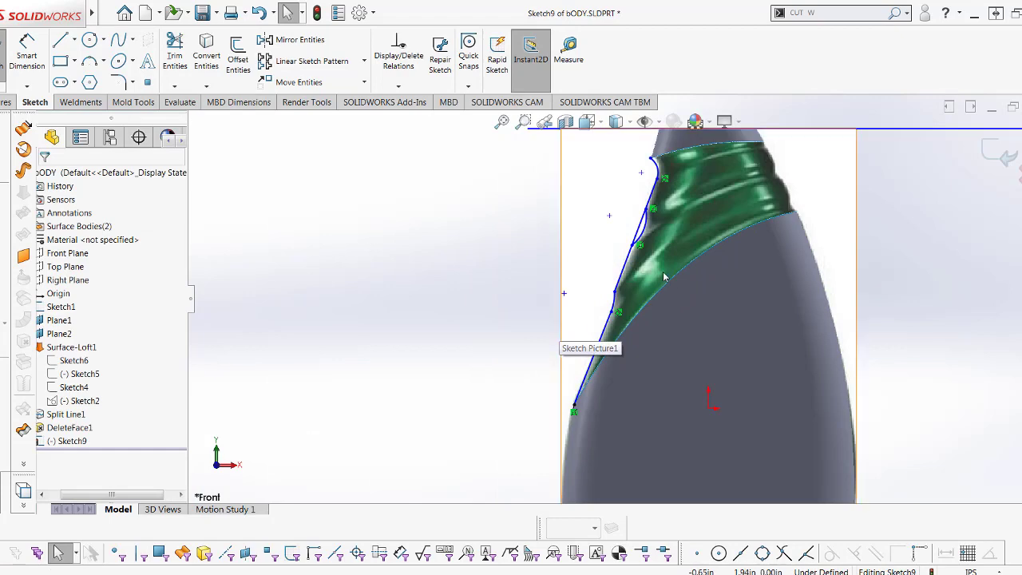
{"action": "scroll", "coordinate": [656, 319], "scroll_direction": "down", "scroll_amount": 2}
{"action": "scroll", "coordinate": [607, 407], "scroll_direction": "down", "scroll_amount": 2}
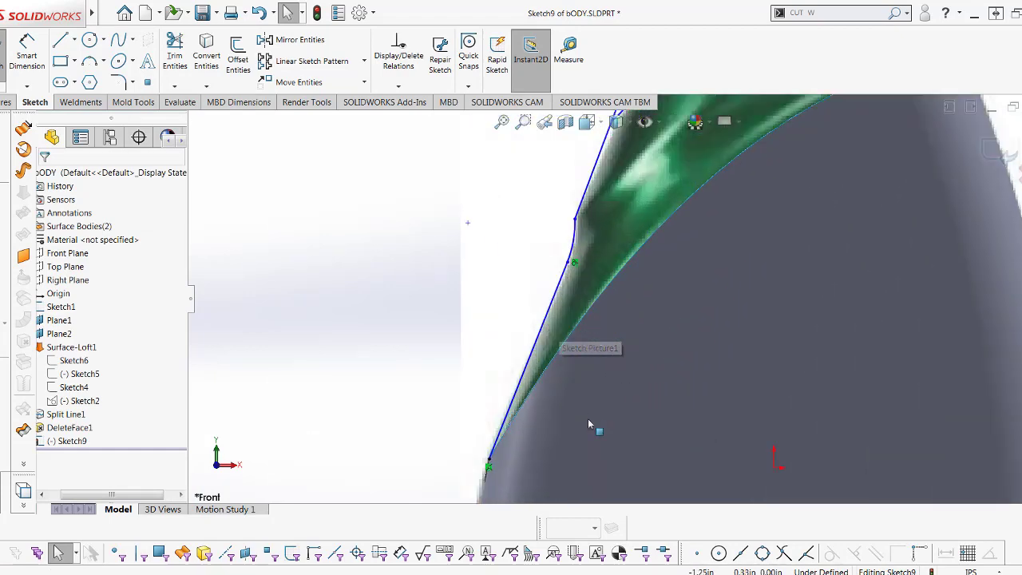
{"action": "scroll", "coordinate": [585, 419], "scroll_direction": "down", "scroll_amount": 2}
{"action": "scroll", "coordinate": [565, 425], "scroll_direction": "up", "scroll_amount": 3}
{"action": "scroll", "coordinate": [649, 248], "scroll_direction": "down", "scroll_amount": 3}
{"action": "scroll", "coordinate": [559, 319], "scroll_direction": "down", "scroll_amount": 2}
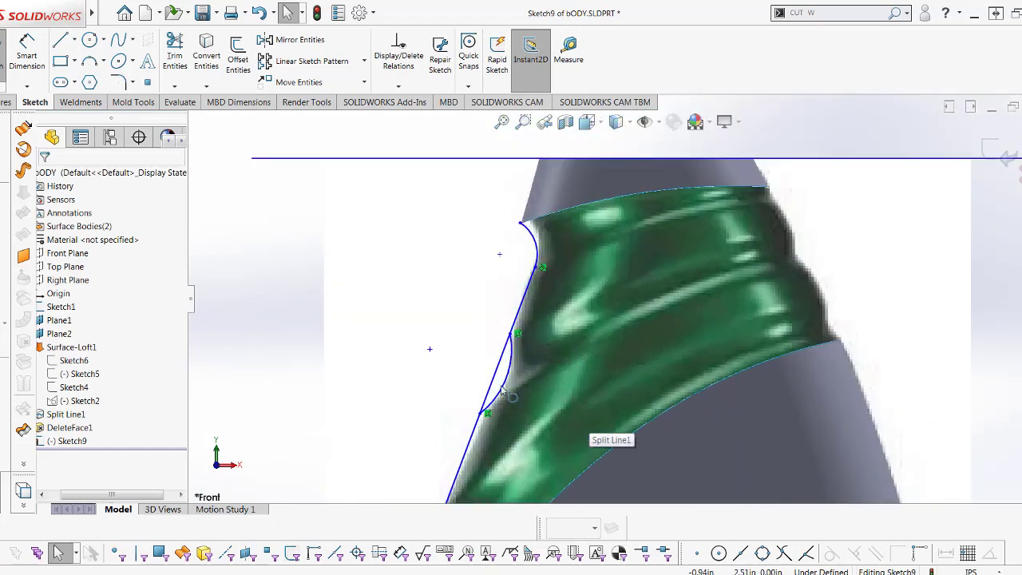
{"action": "scroll", "coordinate": [524, 366], "scroll_direction": "down", "scroll_amount": 2}
{"action": "scroll", "coordinate": [525, 366], "scroll_direction": "up", "scroll_amount": 2}
{"action": "right_click_drag", "start_coordinate": [490, 364], "coordinate": [493, 324]}
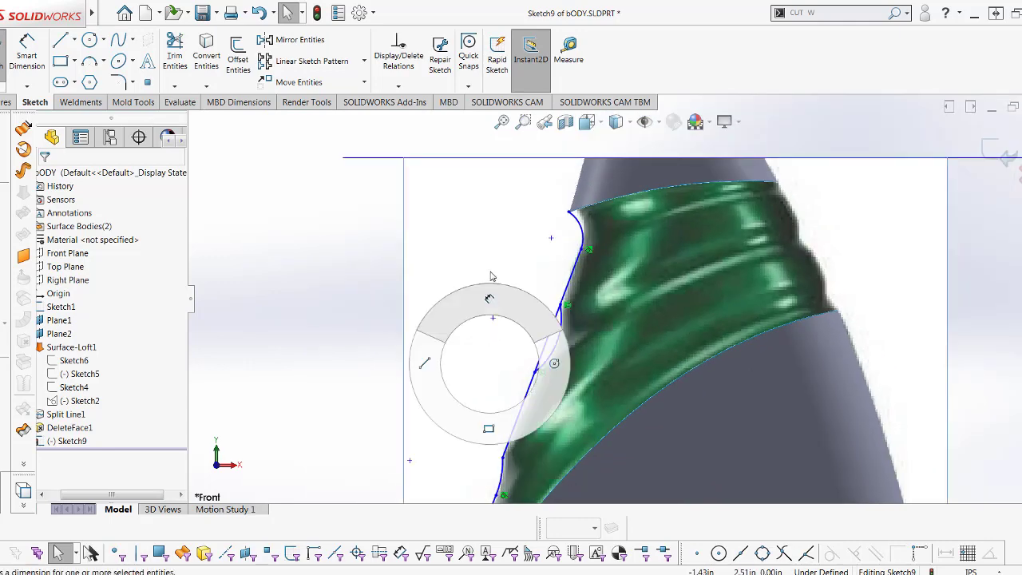
- Add a 2.76 vertical dimension from the origin to a profile point
{"action": "left_click", "coordinate": [492, 320]}
{"action": "scroll", "coordinate": [646, 424], "scroll_direction": "up", "scroll_amount": 3}
{"action": "scroll", "coordinate": [636, 418], "scroll_direction": "up", "scroll_amount": 2}
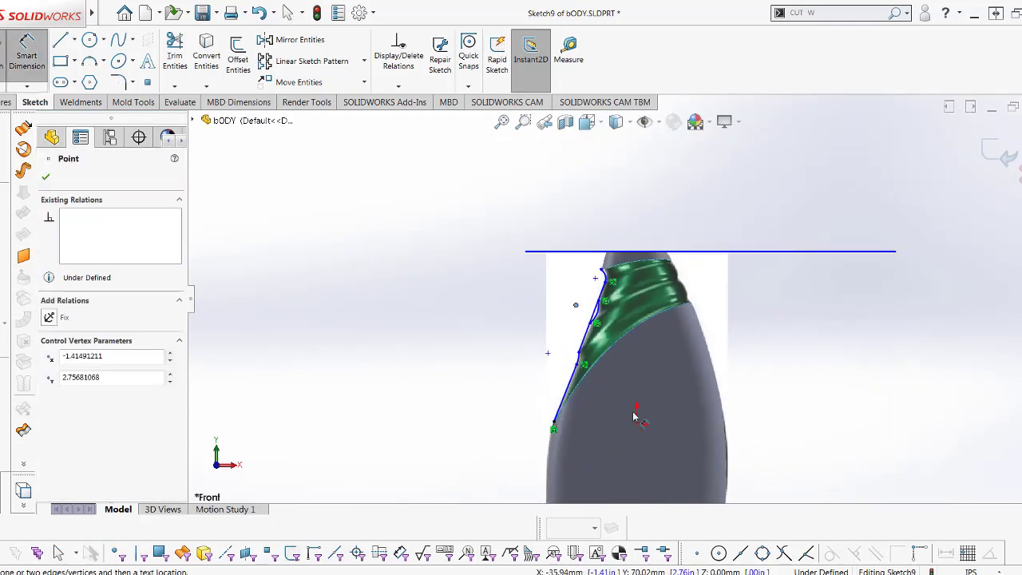
{"action": "left_click", "coordinate": [582, 303]}
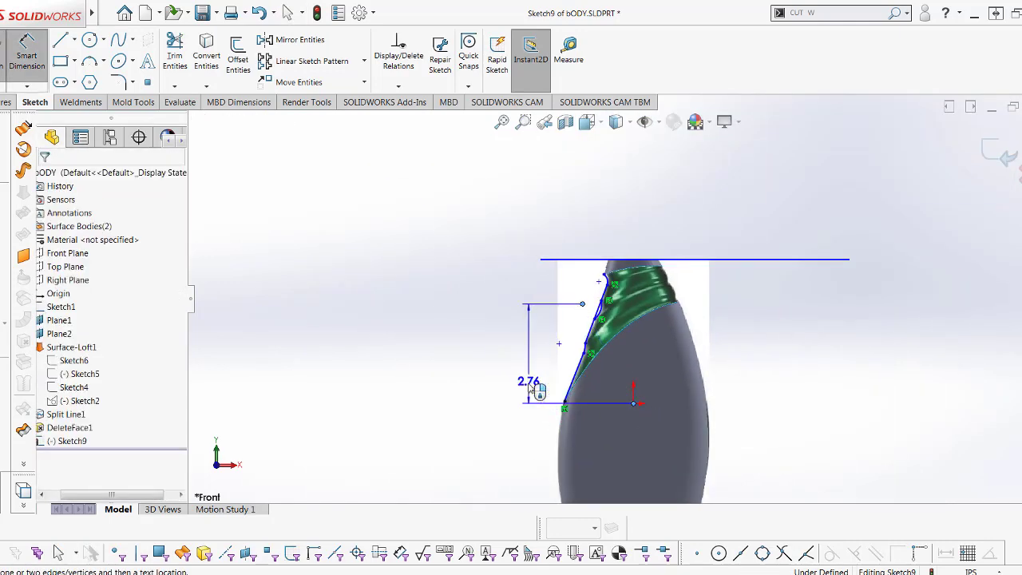
{"action": "left_click", "coordinate": [529, 360]}
{"action": "left_click", "coordinate": [442, 364]}
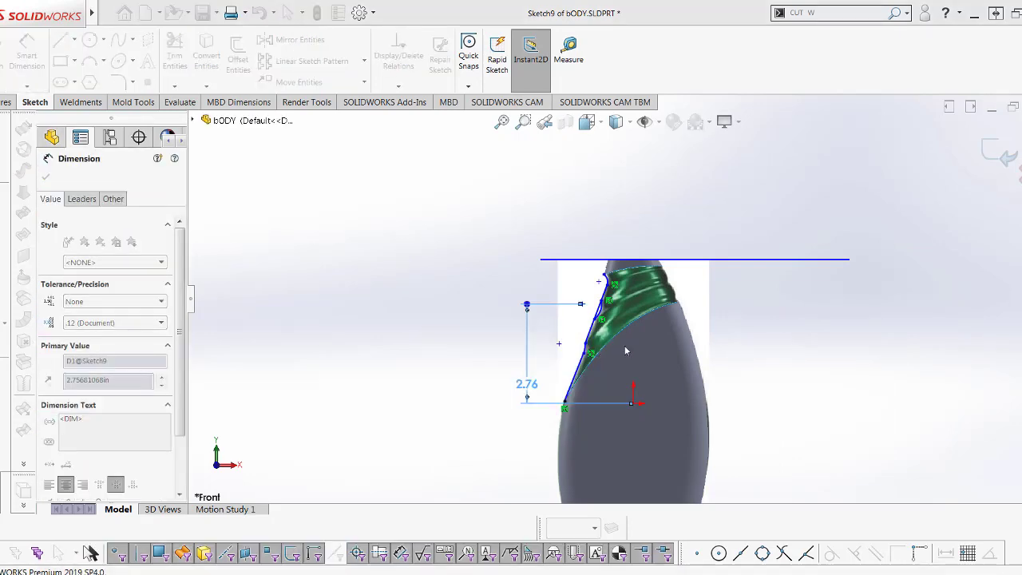
{"action": "scroll", "coordinate": [624, 345], "scroll_direction": "down", "scroll_amount": 2}
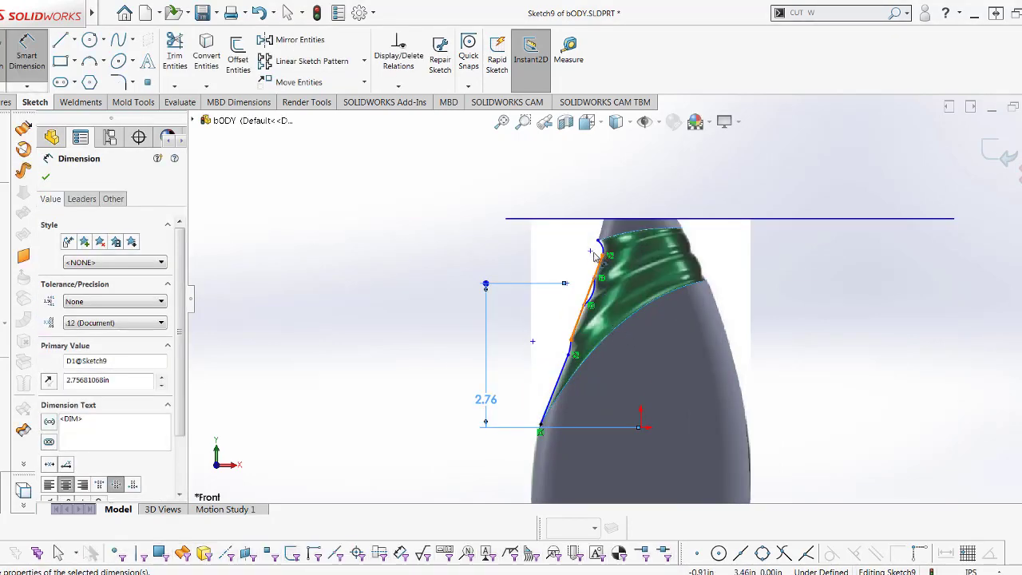
{"action": "scroll", "coordinate": [595, 255], "scroll_direction": "down", "scroll_amount": 1}
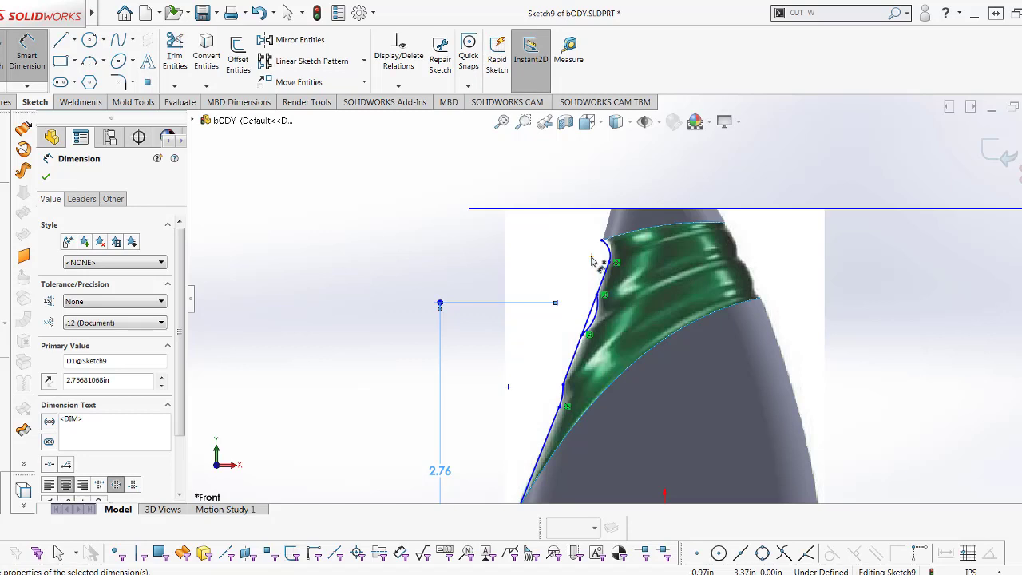
- Dimension the profile's top point at 3.38 vertically
{"action": "left_click", "coordinate": [593, 262]}
{"action": "scroll", "coordinate": [625, 303], "scroll_direction": "up", "scroll_amount": 2}
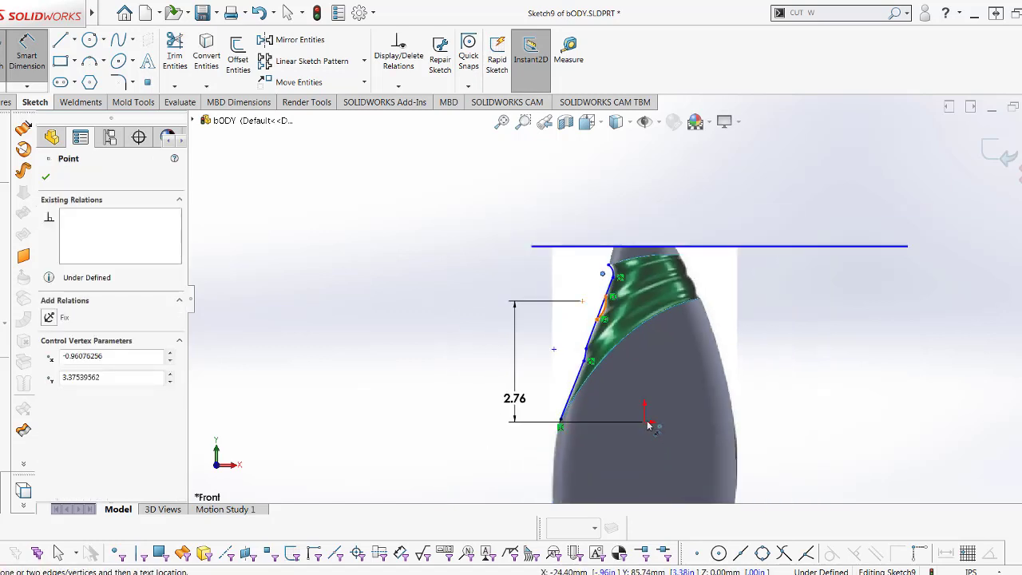
{"action": "scroll", "coordinate": [645, 425], "scroll_direction": "down", "scroll_amount": 2}
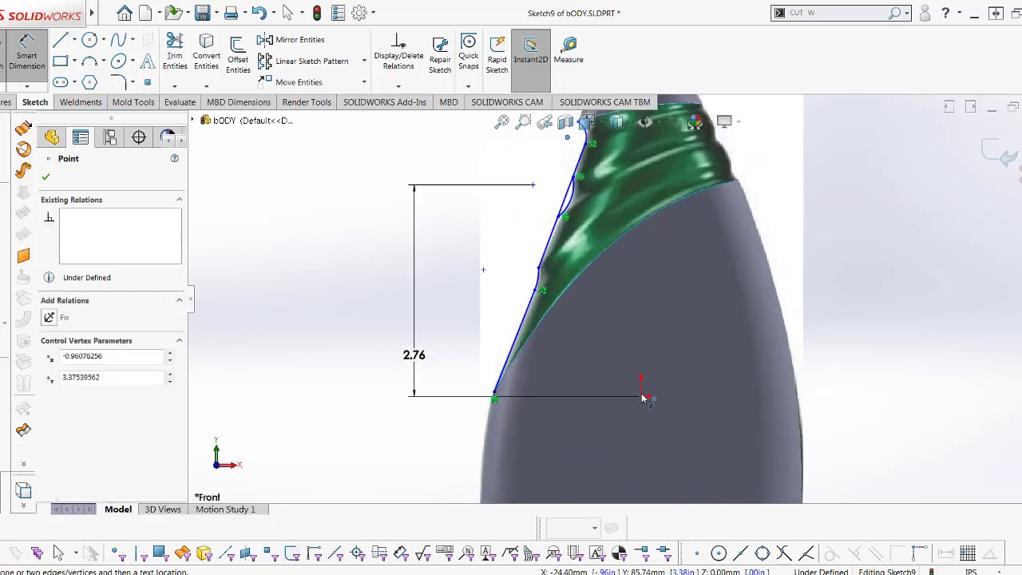
{"action": "scroll", "coordinate": [642, 399], "scroll_direction": "down", "scroll_amount": 3}
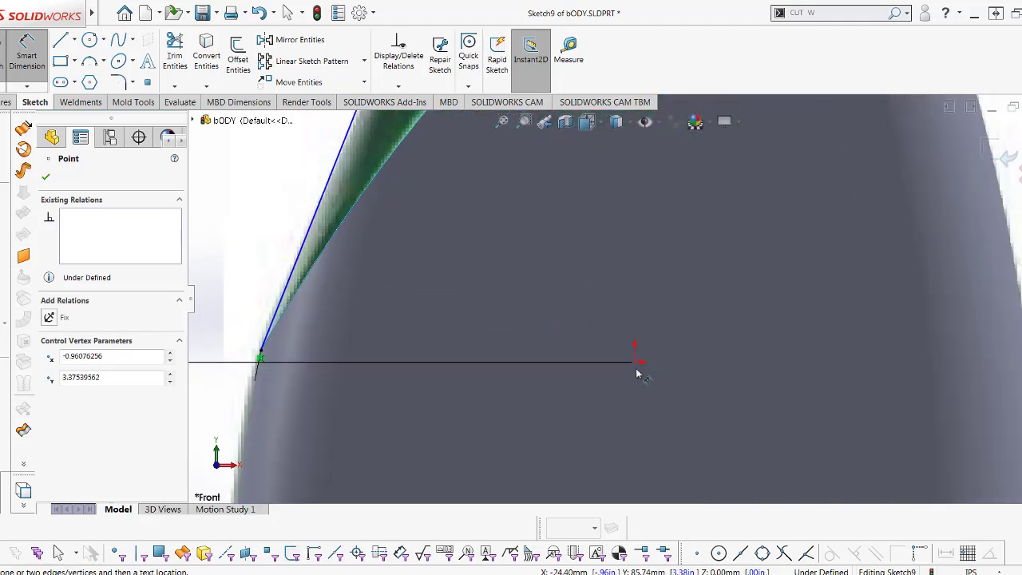
{"action": "left_click", "coordinate": [637, 364]}
{"action": "scroll", "coordinate": [623, 384], "scroll_direction": "up", "scroll_amount": 3}
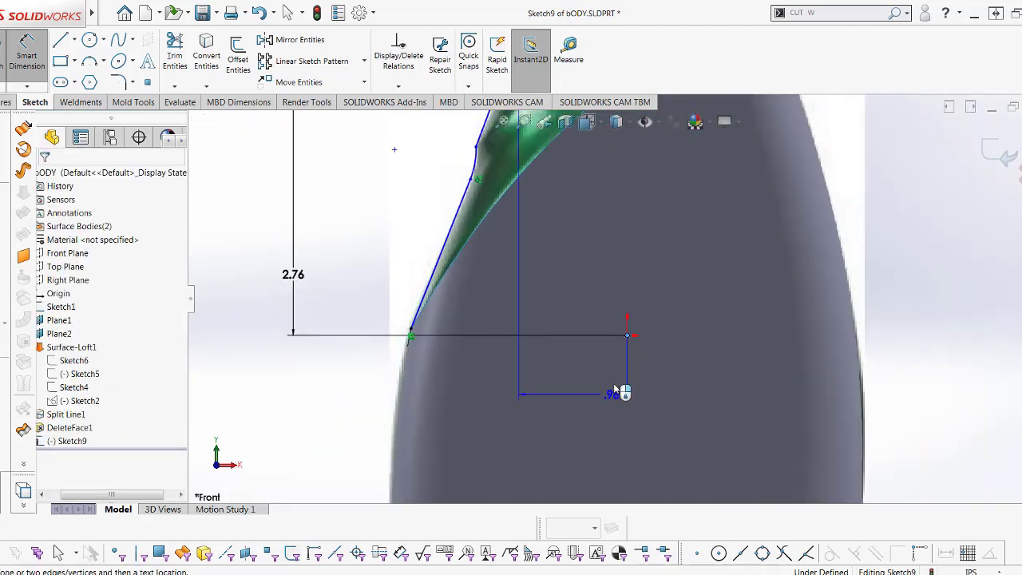
{"action": "left_click", "coordinate": [435, 215]}
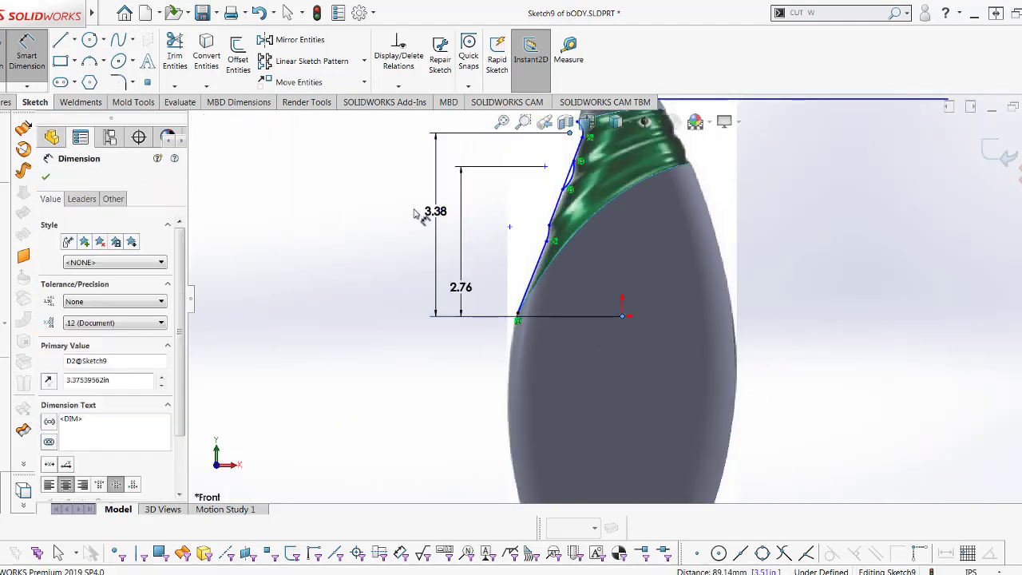
{"action": "key", "text": "Return"}
{"action": "key", "text": "Escape"}
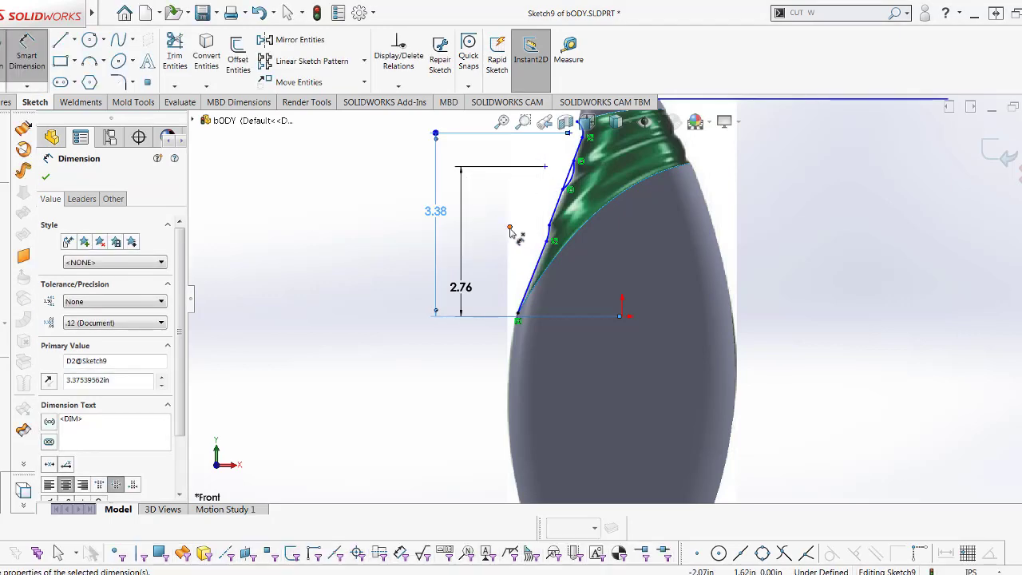
- Dimension the lower arc's end 1.65 high, then pick a profile point and the origin for a width
{"action": "left_click", "coordinate": [623, 317]}
{"action": "left_click", "coordinate": [622, 317]}
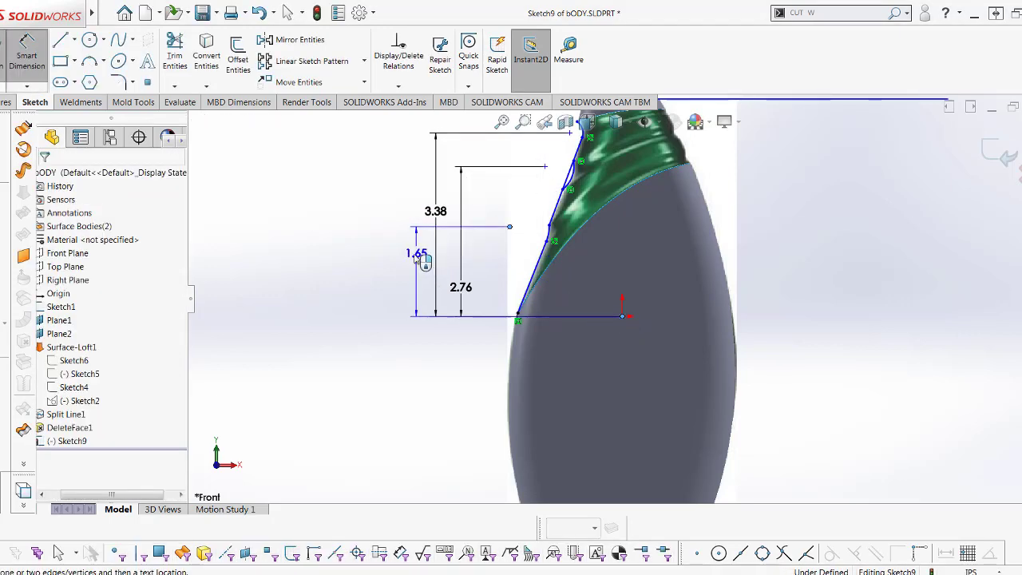
{"action": "left_click", "coordinate": [487, 251]}
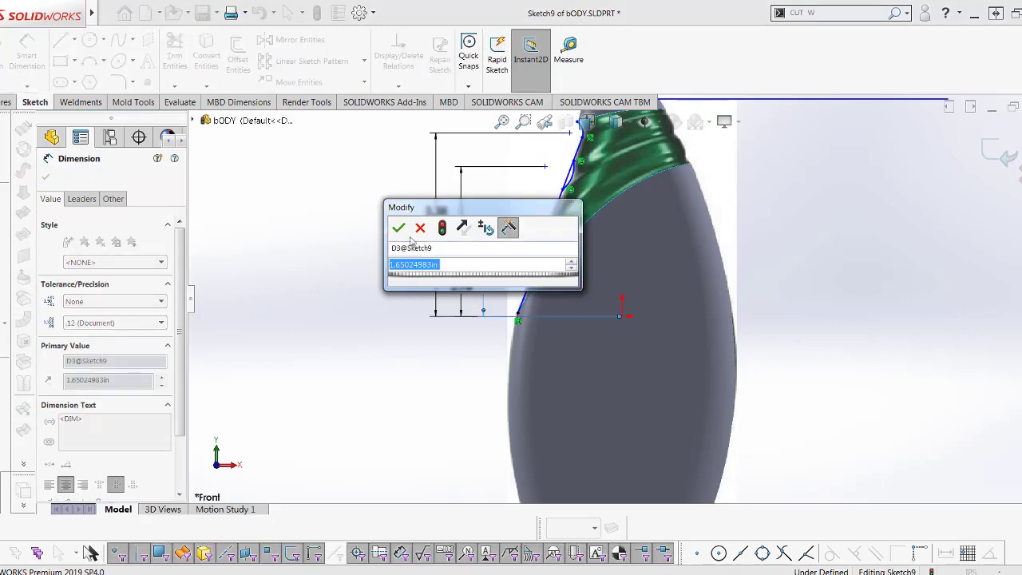
{"action": "key", "text": "Return"}
{"action": "scroll", "coordinate": [616, 167], "scroll_direction": "down", "scroll_amount": 1}
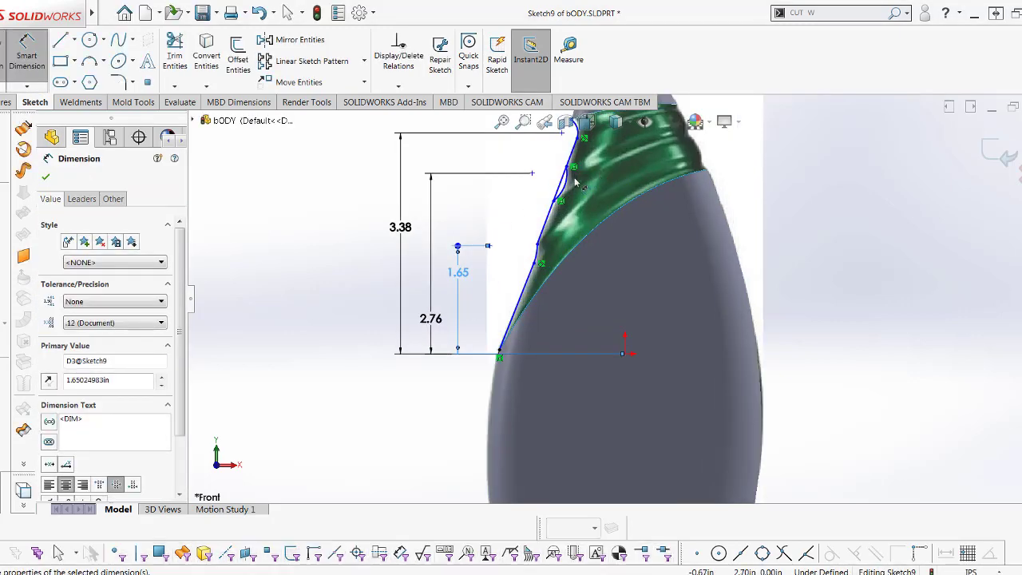
{"action": "left_click", "coordinate": [532, 174]}
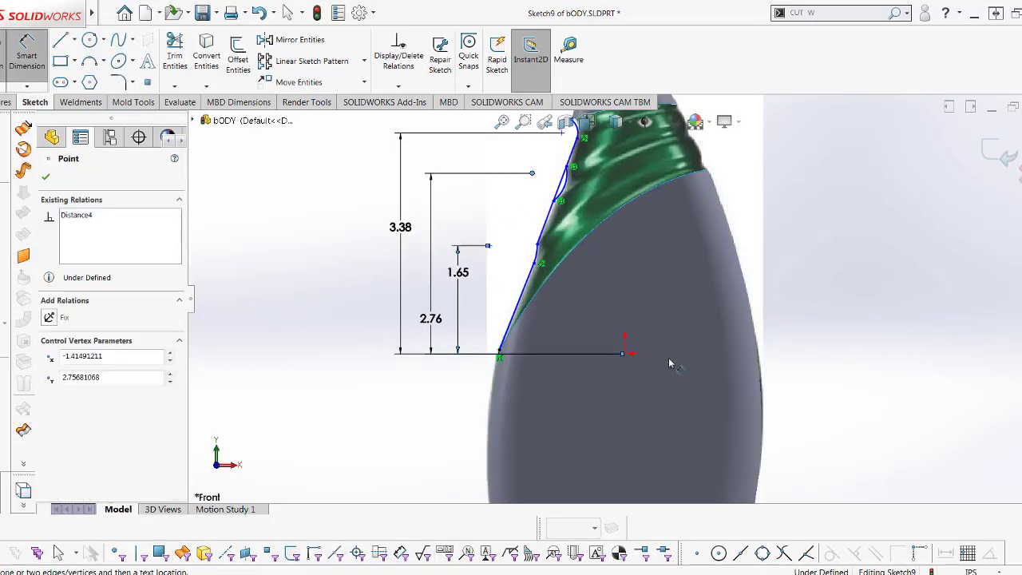
{"action": "left_click", "coordinate": [625, 355]}
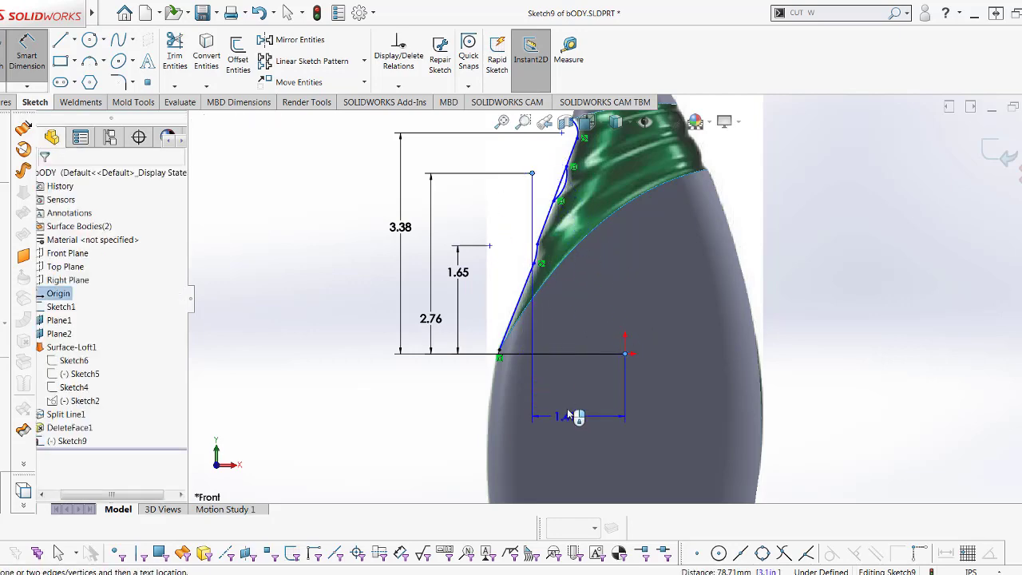
- Place the 1.41 horizontal dimension and cancel an accidental Section View
{"action": "left_click", "coordinate": [569, 405]}
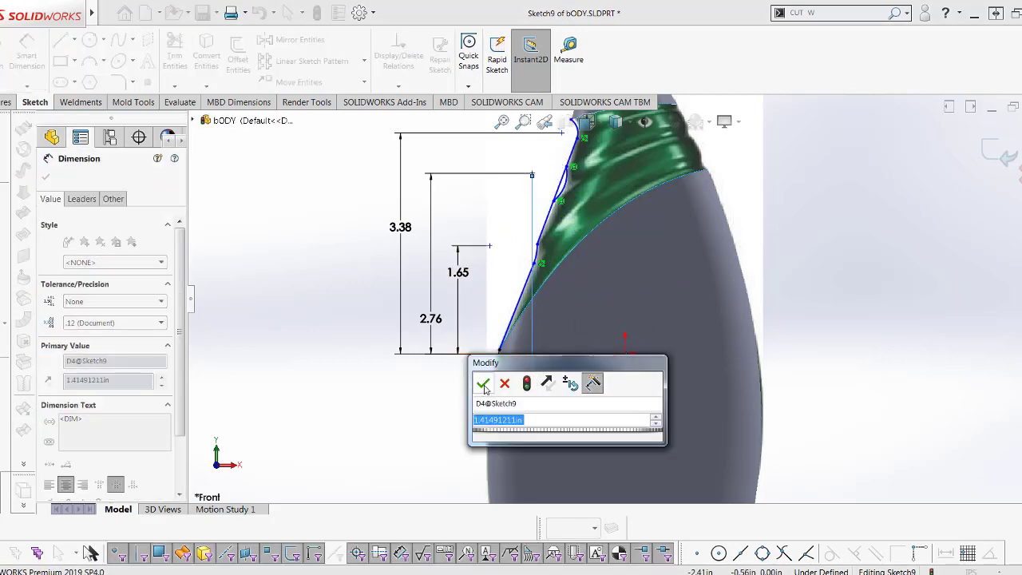
{"action": "left_click", "coordinate": [483, 384]}
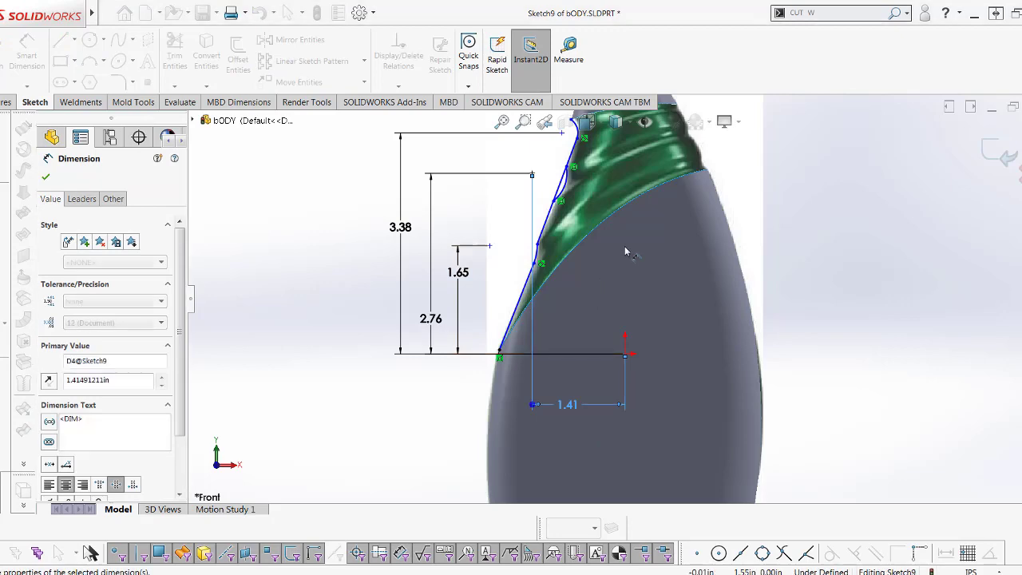
{"action": "left_click", "coordinate": [565, 124]}
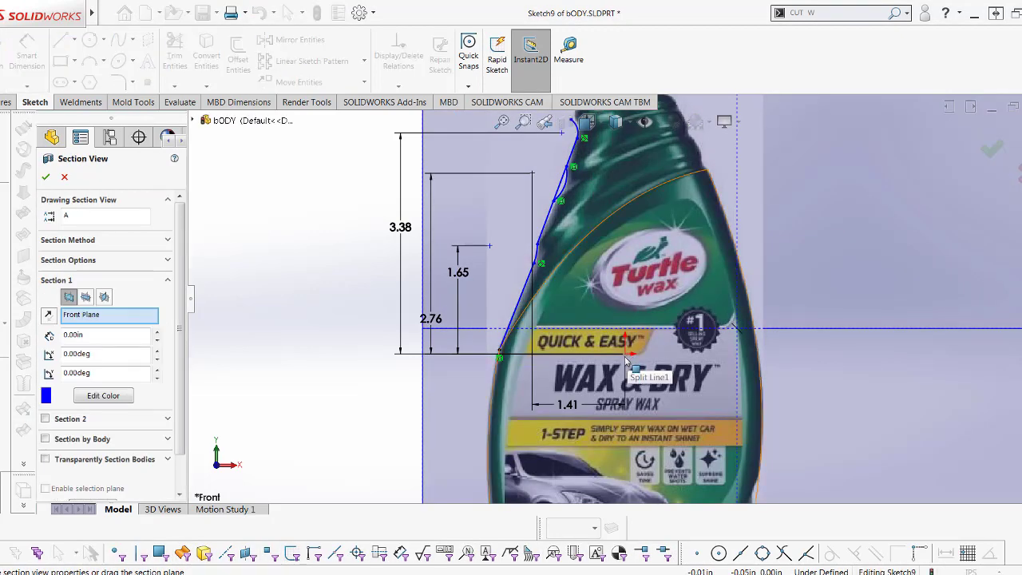
{"action": "key", "text": "Escape"}
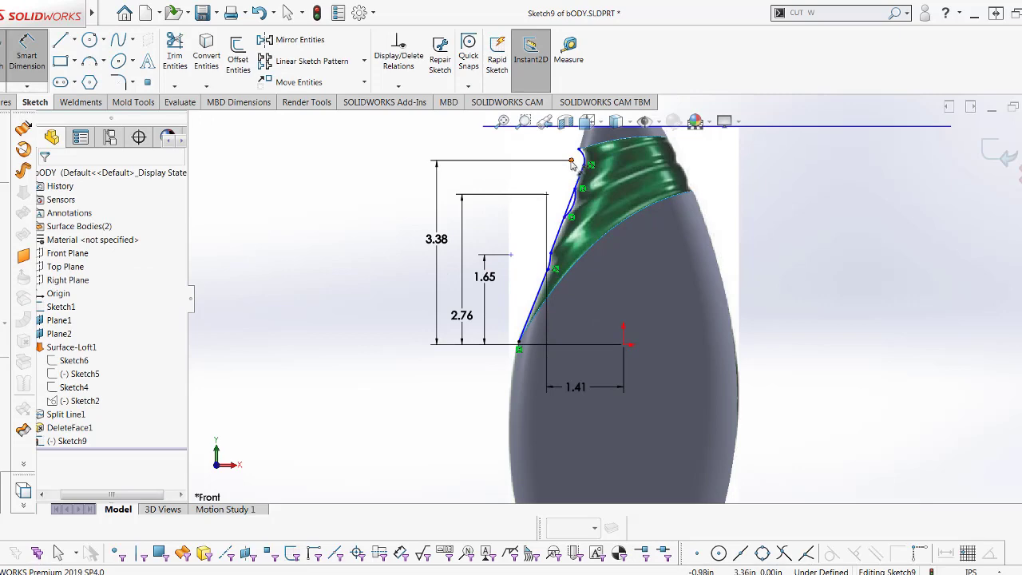
- Add horizontal dimensions of .96 and 2.06 from the origin to two more profile points
{"action": "left_click", "coordinate": [571, 161]}
{"action": "left_click", "coordinate": [623, 346]}
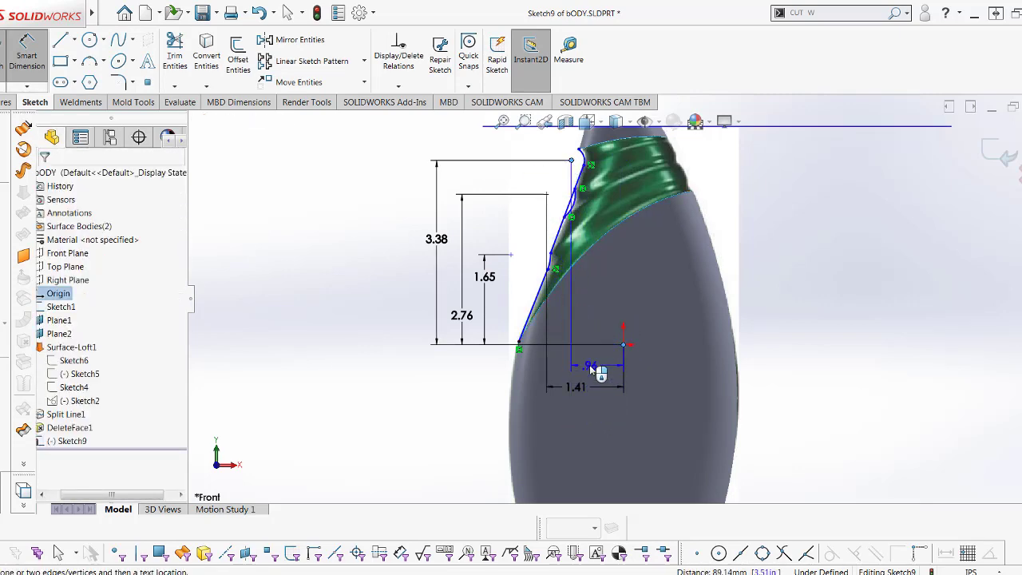
{"action": "left_click", "coordinate": [590, 365]}
{"action": "left_click", "coordinate": [505, 343]}
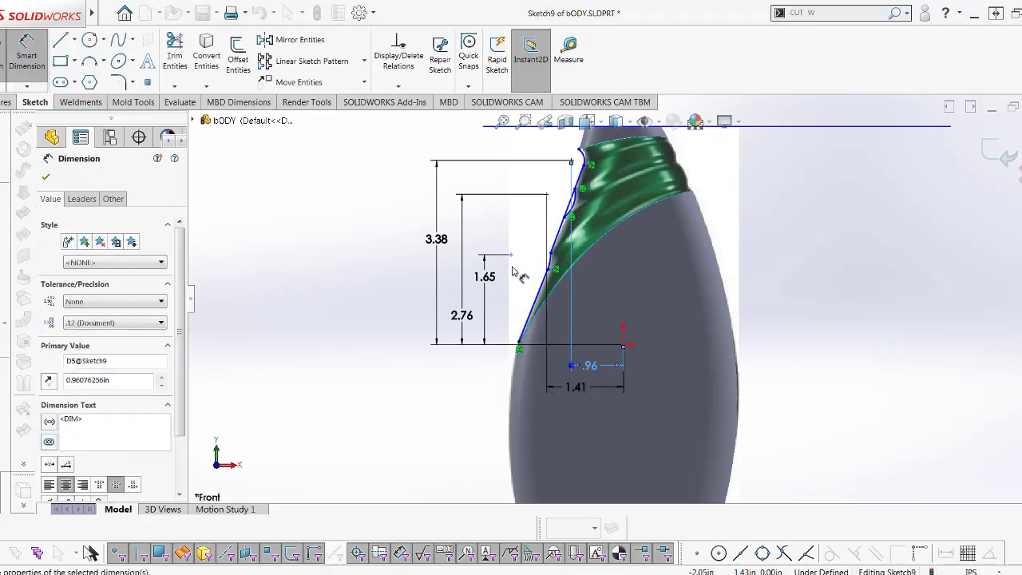
{"action": "left_click", "coordinate": [622, 349]}
{"action": "left_click", "coordinate": [624, 346]}
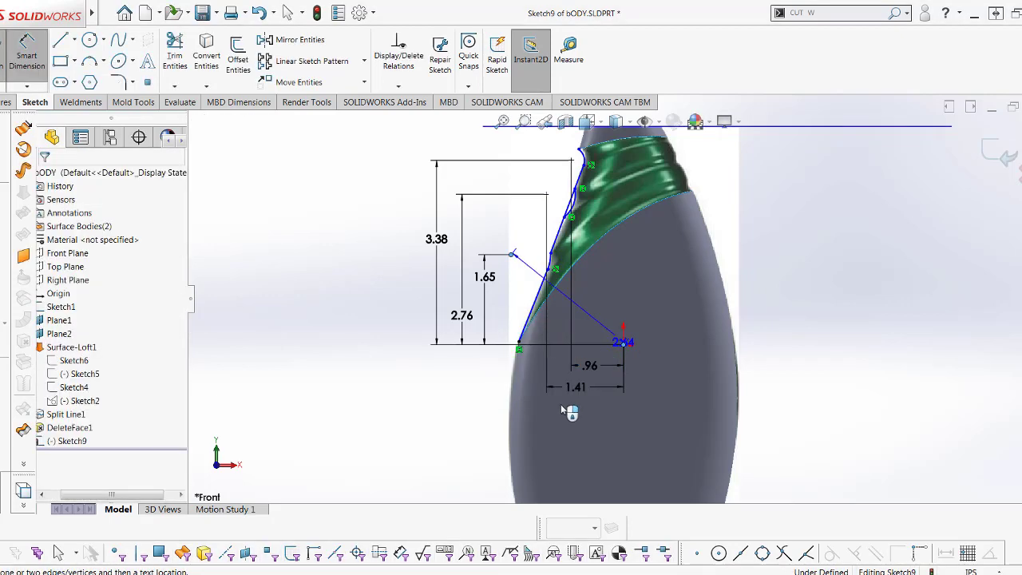
{"action": "left_click", "coordinate": [560, 409]}
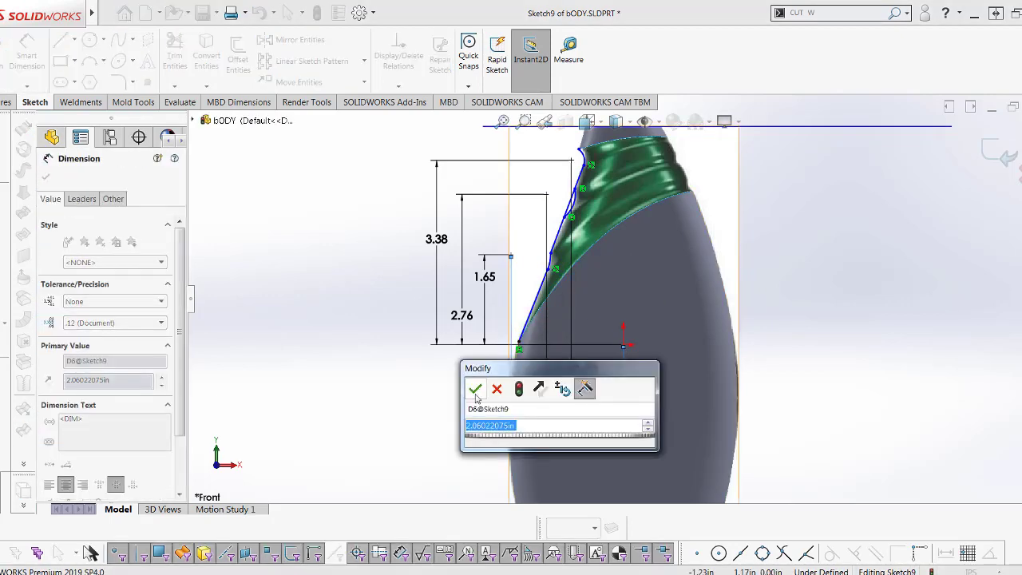
{"action": "left_click", "coordinate": [475, 388]}
{"action": "scroll", "coordinate": [577, 189], "scroll_direction": "up", "scroll_amount": 3}
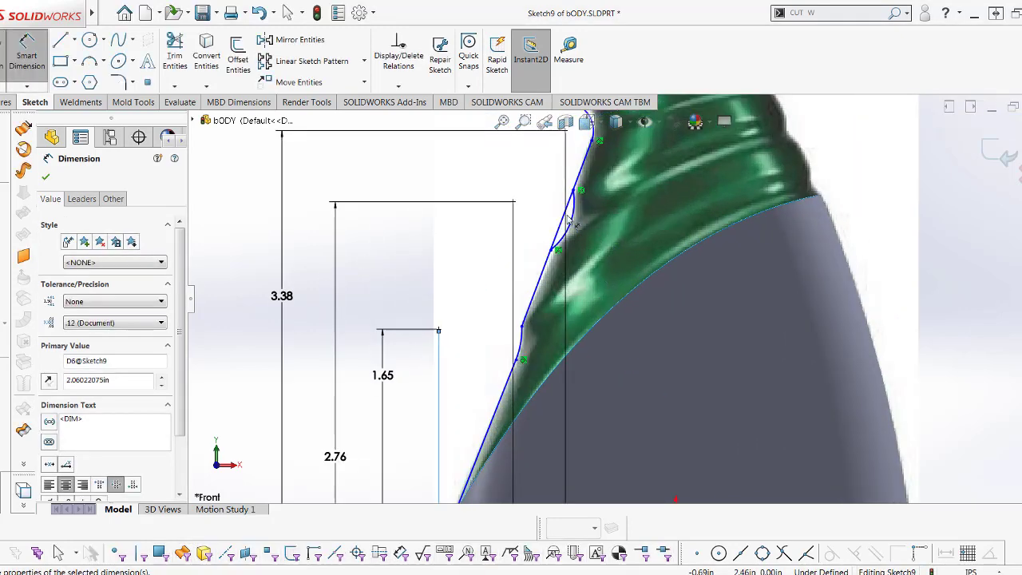
- Give the middle arc radius .53 and the top arc radius .24
{"action": "left_click", "coordinate": [575, 226]}
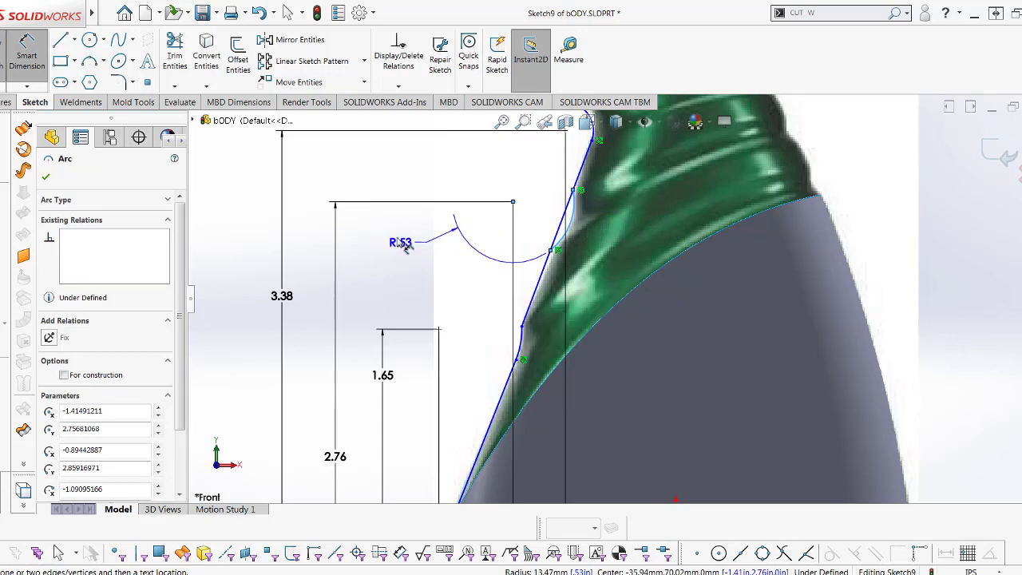
{"action": "left_click", "coordinate": [401, 242]}
{"action": "left_click", "coordinate": [312, 212]}
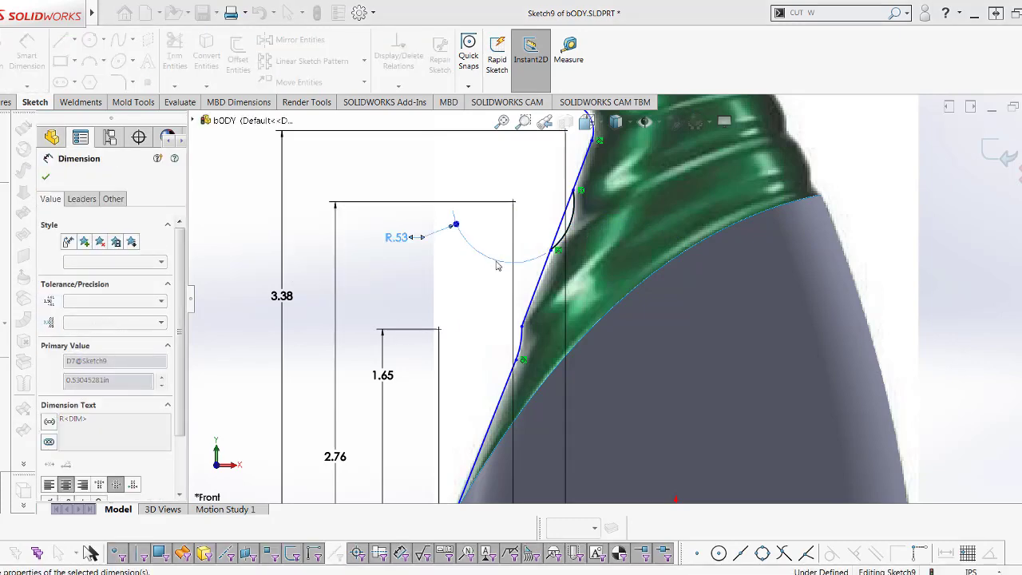
{"action": "scroll", "coordinate": [511, 255], "scroll_direction": "down", "scroll_amount": 2}
{"action": "scroll", "coordinate": [602, 195], "scroll_direction": "up", "scroll_amount": 2}
{"action": "scroll", "coordinate": [603, 194], "scroll_direction": "up", "scroll_amount": 2}
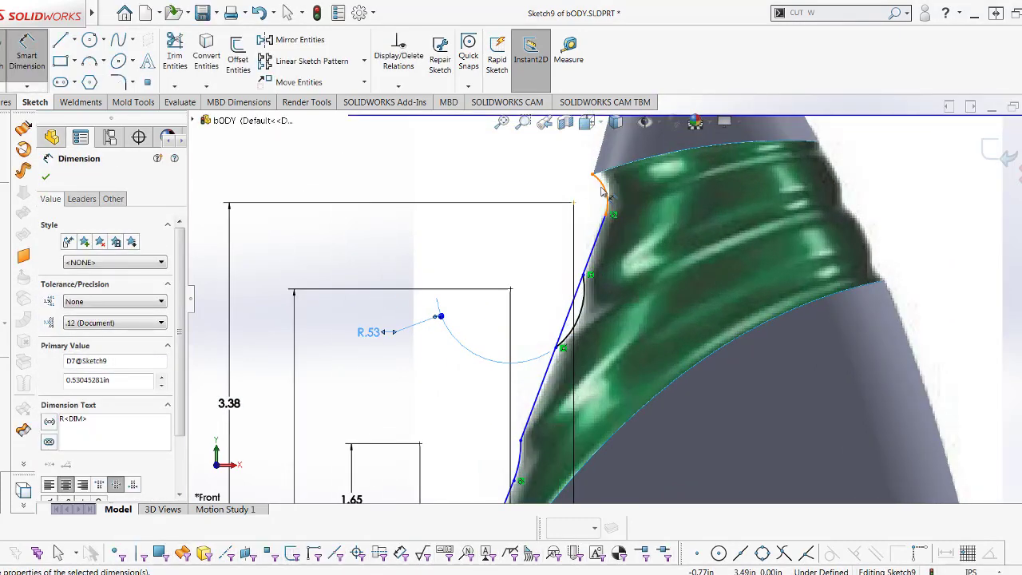
{"action": "left_click", "coordinate": [603, 194]}
{"action": "left_click", "coordinate": [486, 175]}
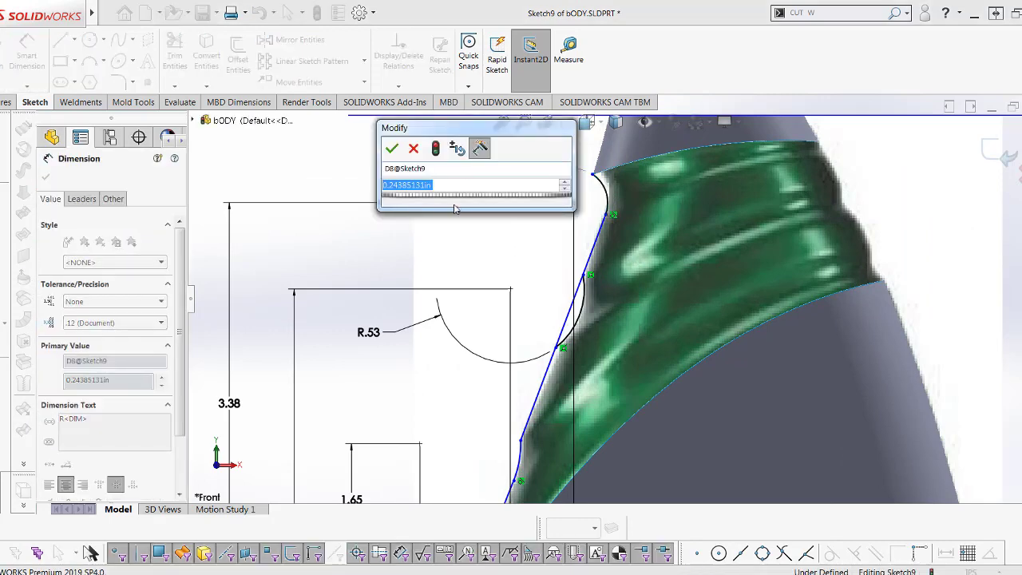
{"action": "left_click", "coordinate": [392, 149]}
{"action": "scroll", "coordinate": [577, 399], "scroll_direction": "up", "scroll_amount": 2}
{"action": "scroll", "coordinate": [576, 399], "scroll_direction": "down", "scroll_amount": 2}
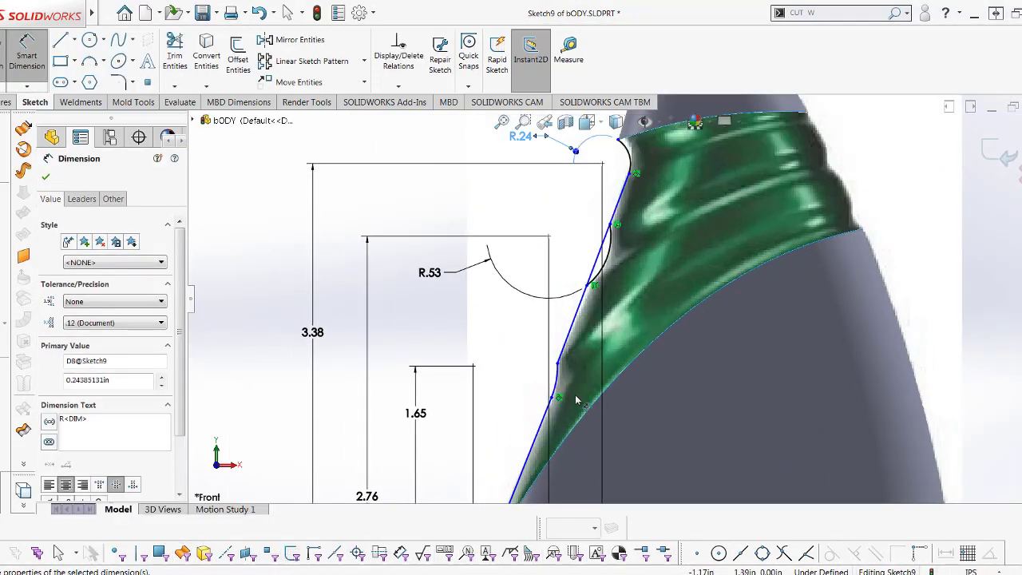
- Give the lower arc radius .72, then exit Smart Dimension
{"action": "left_click", "coordinate": [493, 349]}
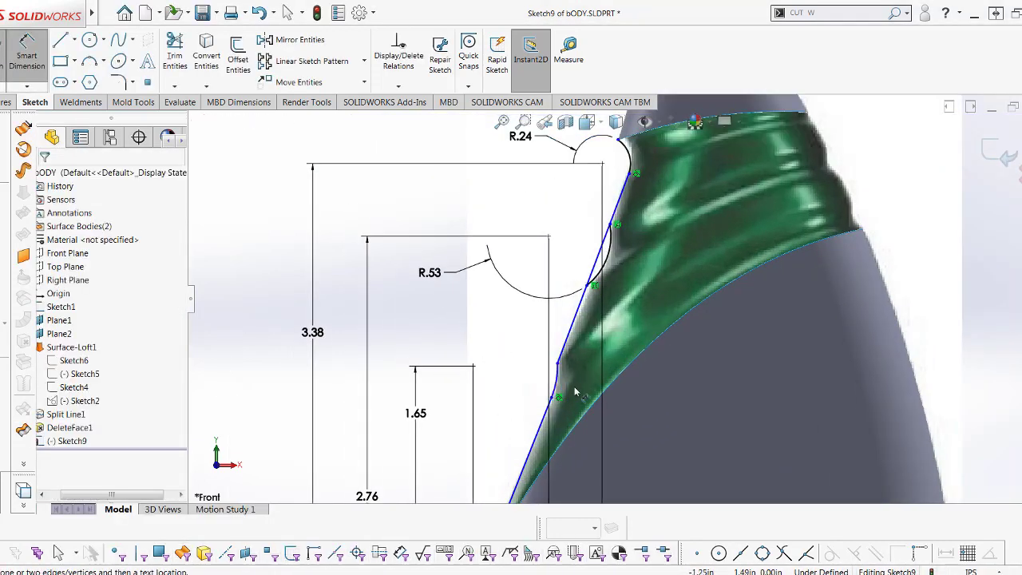
{"action": "left_click_drag", "start_coordinate": [558, 386], "coordinate": [440, 327]}
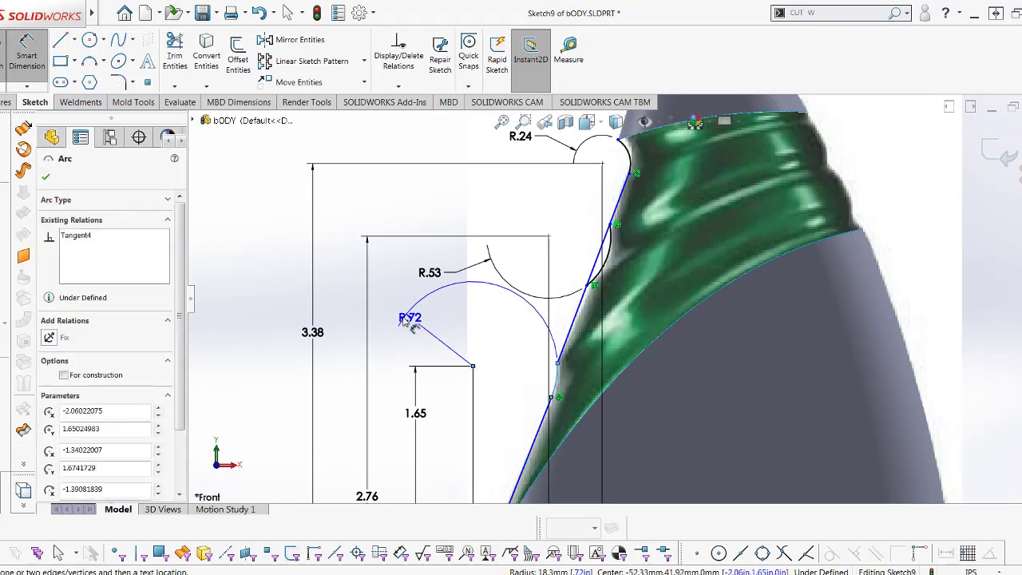
{"action": "double_click", "coordinate": [334, 307]}
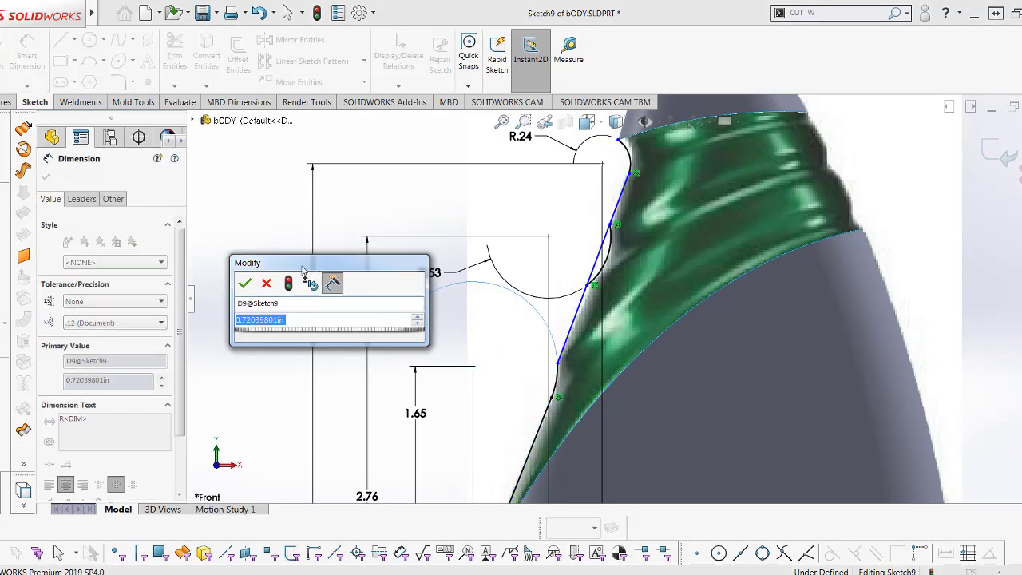
{"action": "key", "text": "Return"}
{"action": "scroll", "coordinate": [566, 343], "scroll_direction": "up", "scroll_amount": 4}
{"action": "scroll", "coordinate": [565, 291], "scroll_direction": "down", "scroll_amount": 4}
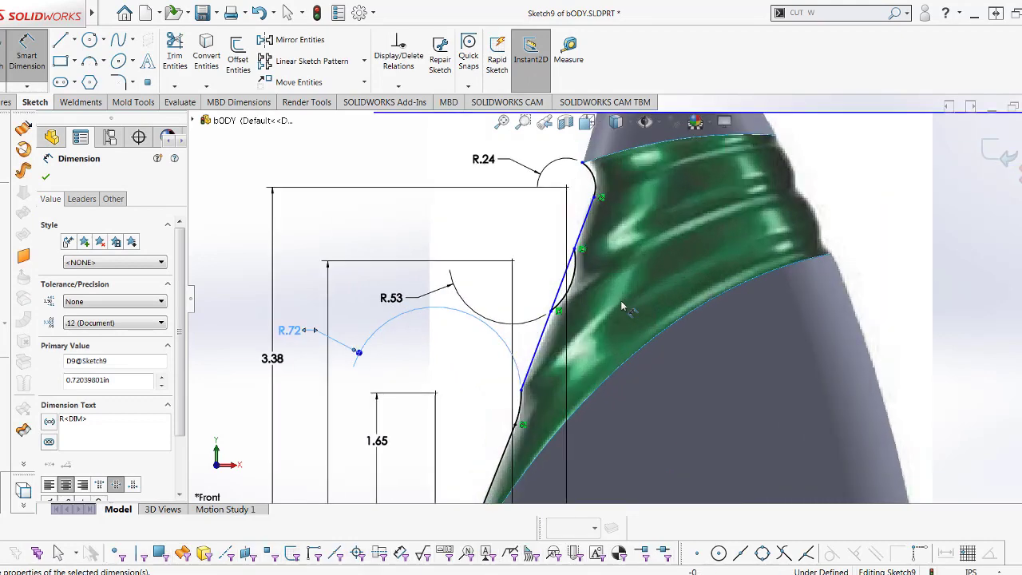
{"action": "scroll", "coordinate": [569, 296], "scroll_direction": "up", "scroll_amount": 3}
{"action": "scroll", "coordinate": [619, 297], "scroll_direction": "down", "scroll_amount": 3}
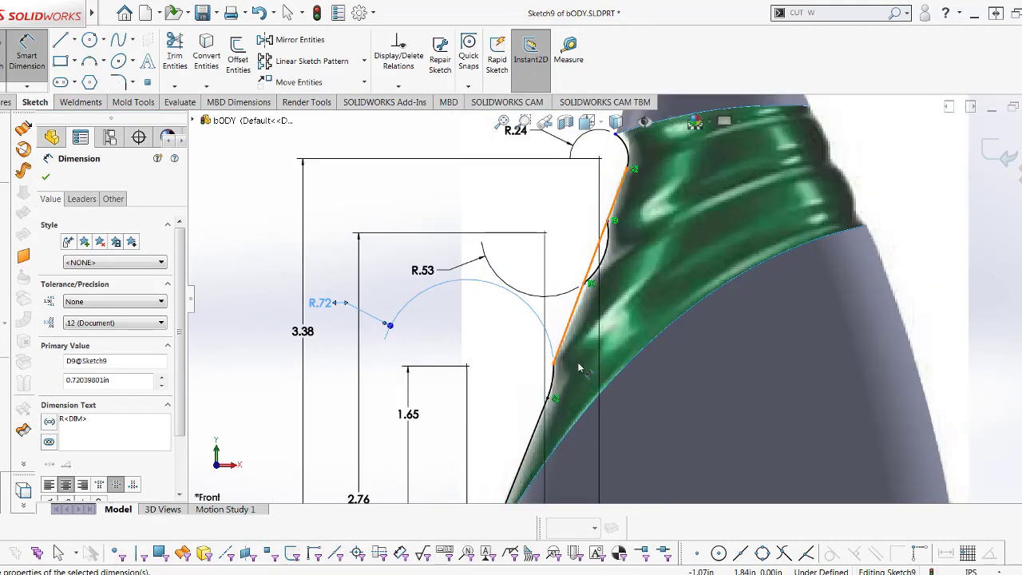
{"action": "key", "text": "Escape"}
{"action": "scroll", "coordinate": [618, 297], "scroll_direction": "up", "scroll_amount": 4}
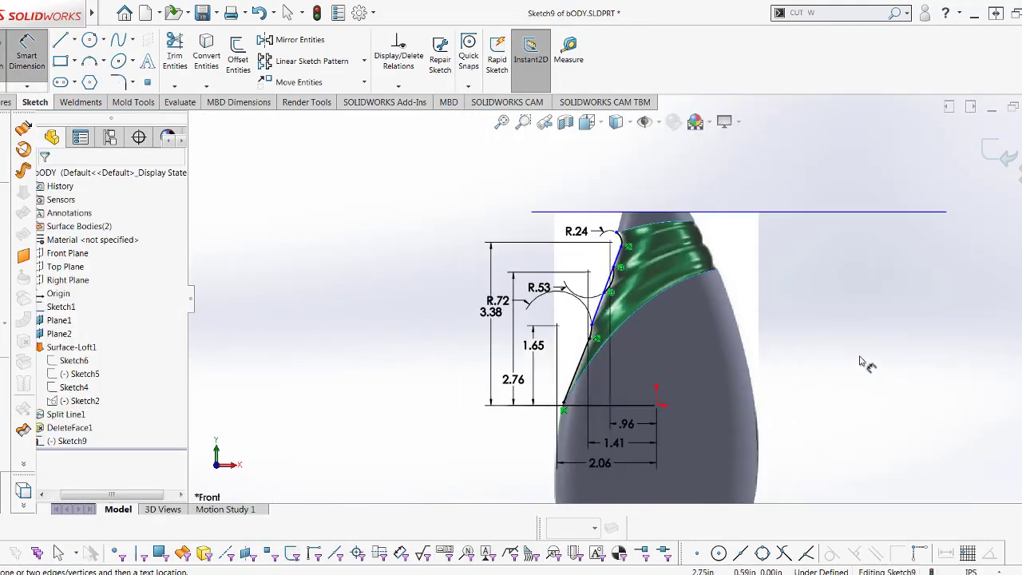
{"action": "key", "text": "Escape"}
- Draw a vertical line through the origin and convert it to a construction centreline
{"action": "key", "text": "l"}
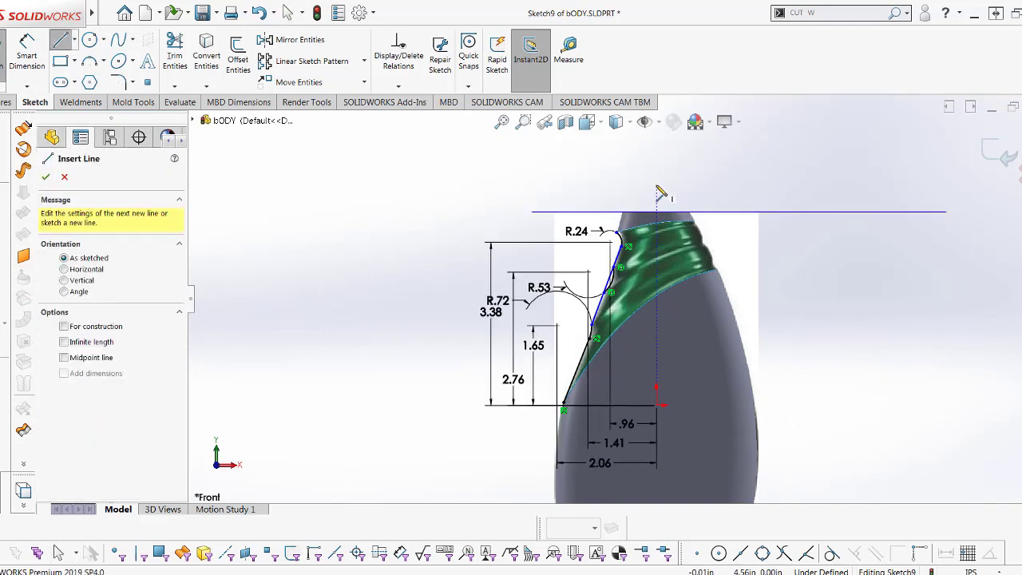
{"action": "left_click_drag", "start_coordinate": [656, 187], "coordinate": [656, 482]}
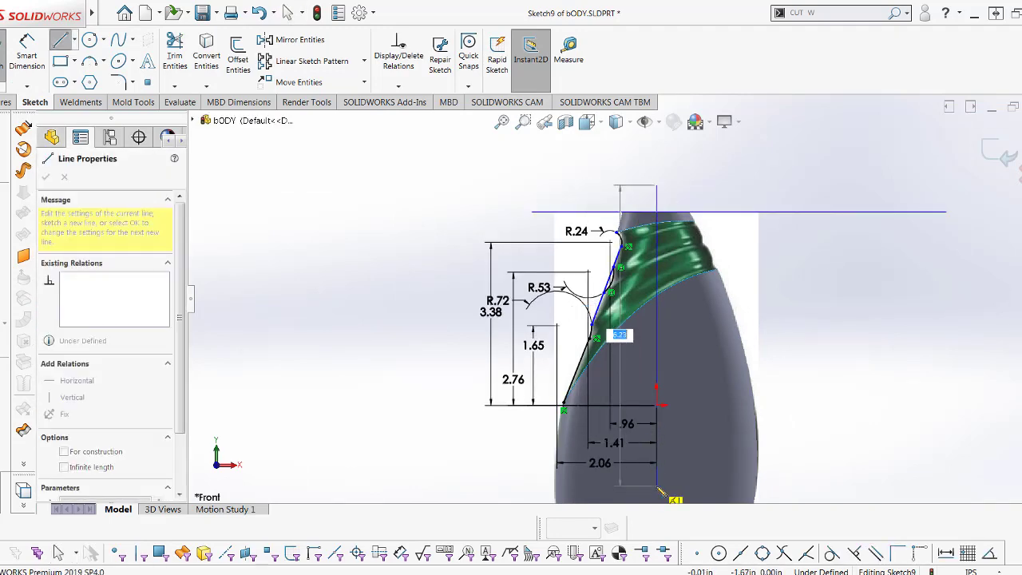
{"action": "key", "text": "Escape"}
{"action": "left_click", "coordinate": [655, 474]}
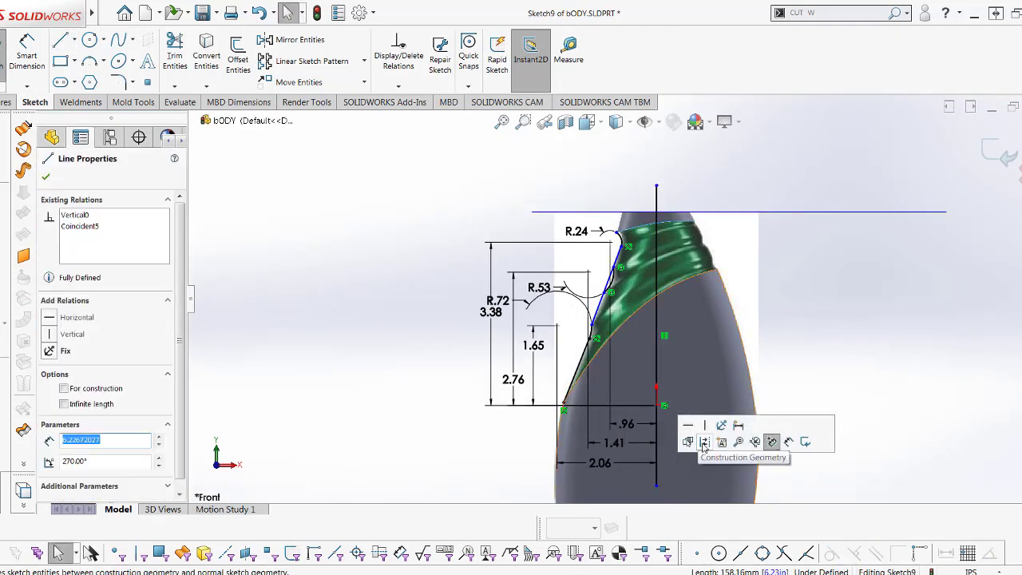
{"action": "left_click", "coordinate": [770, 438]}
{"action": "scroll", "coordinate": [650, 260], "scroll_direction": "down", "scroll_amount": 2}
- Dimension the slanted neck line at 20.62° from the centreline and delete the driven 21.69° dimension
{"action": "key", "text": "d"}
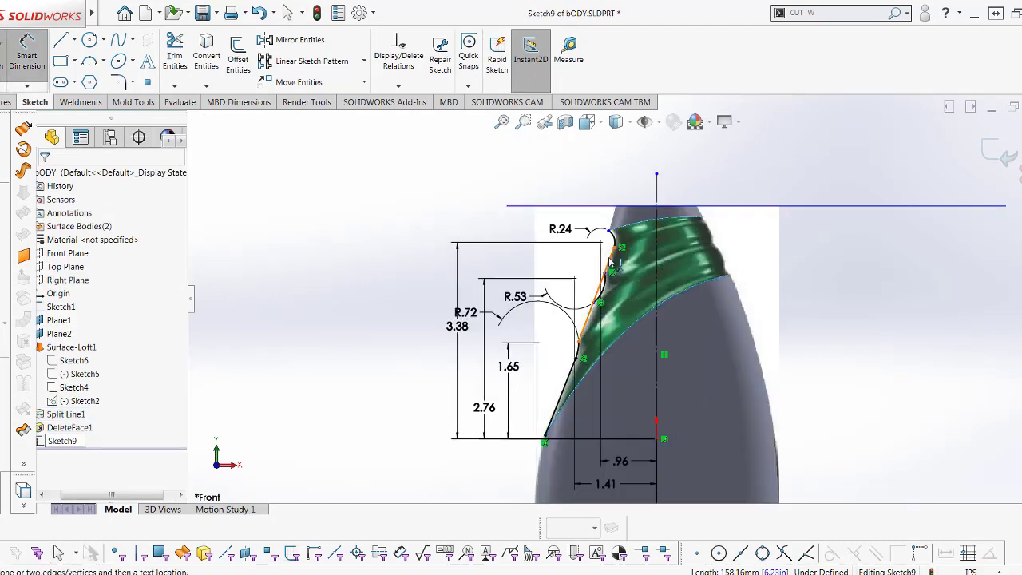
{"action": "left_click", "coordinate": [656, 277]}
{"action": "left_click", "coordinate": [598, 304]}
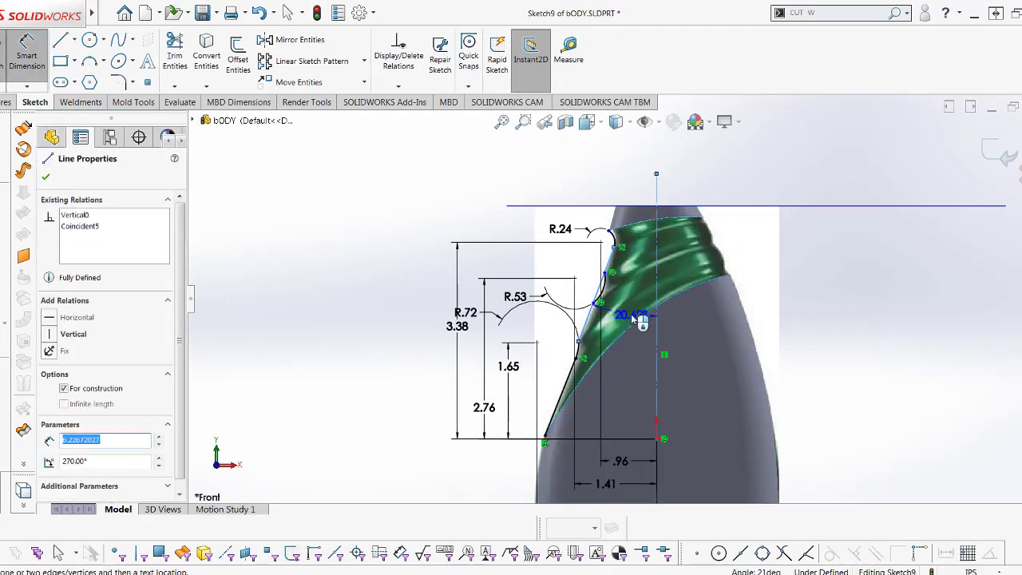
{"action": "left_click", "coordinate": [641, 339]}
{"action": "left_click", "coordinate": [545, 294]}
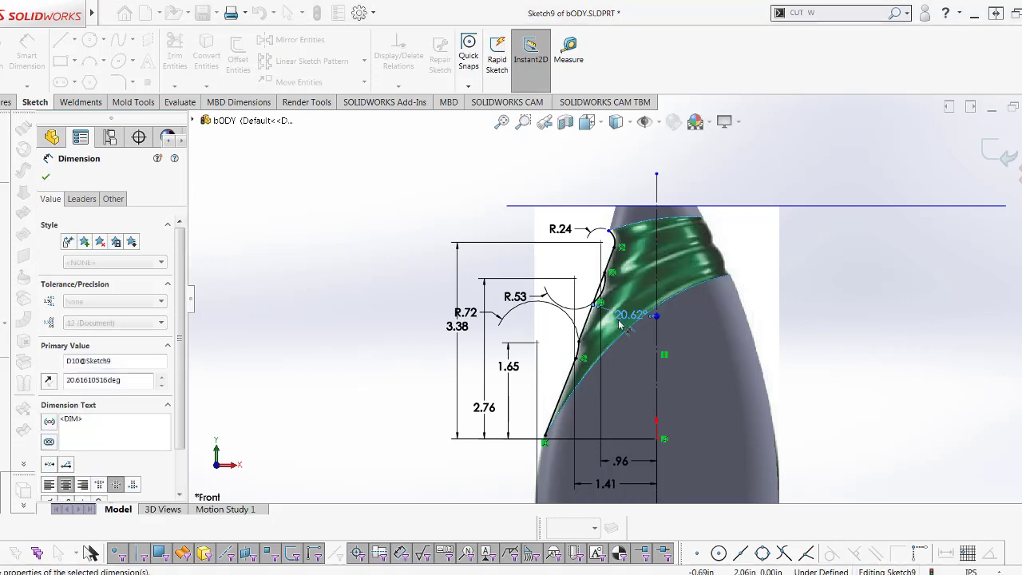
{"action": "scroll", "coordinate": [615, 324], "scroll_direction": "down", "scroll_amount": 3}
{"action": "left_click", "coordinate": [528, 427]}
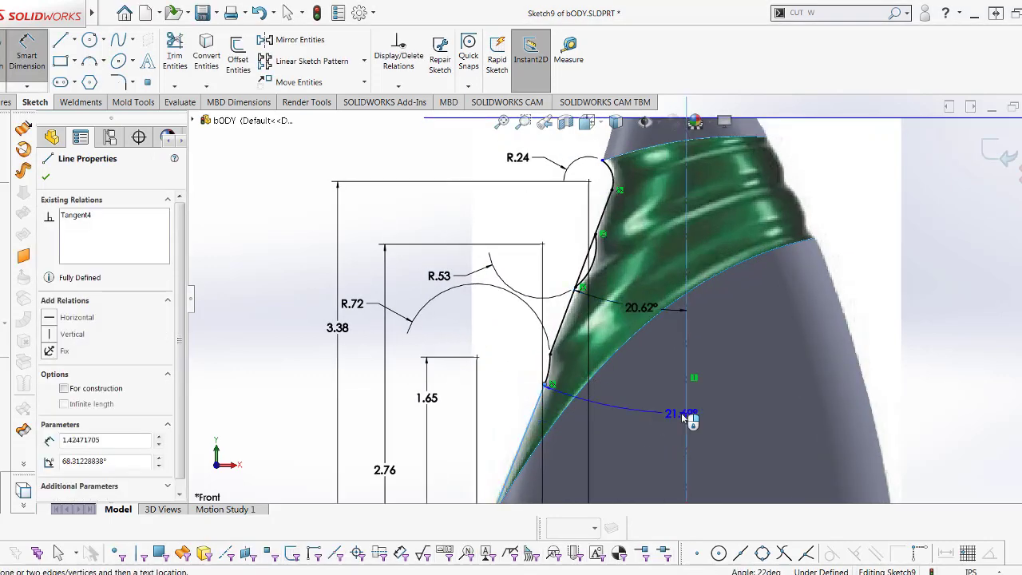
{"action": "left_click", "coordinate": [643, 437]}
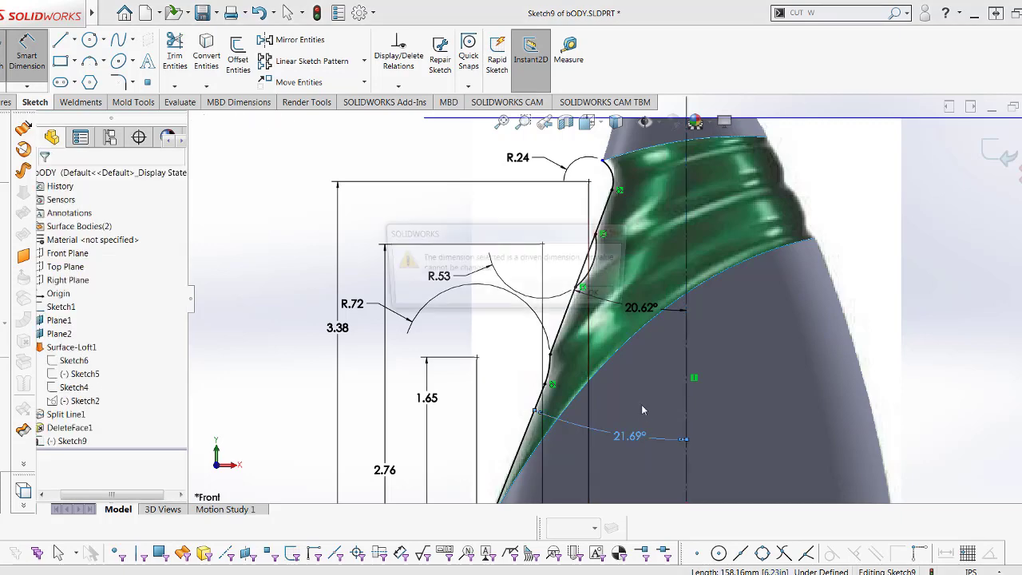
{"action": "key", "text": "Return"}
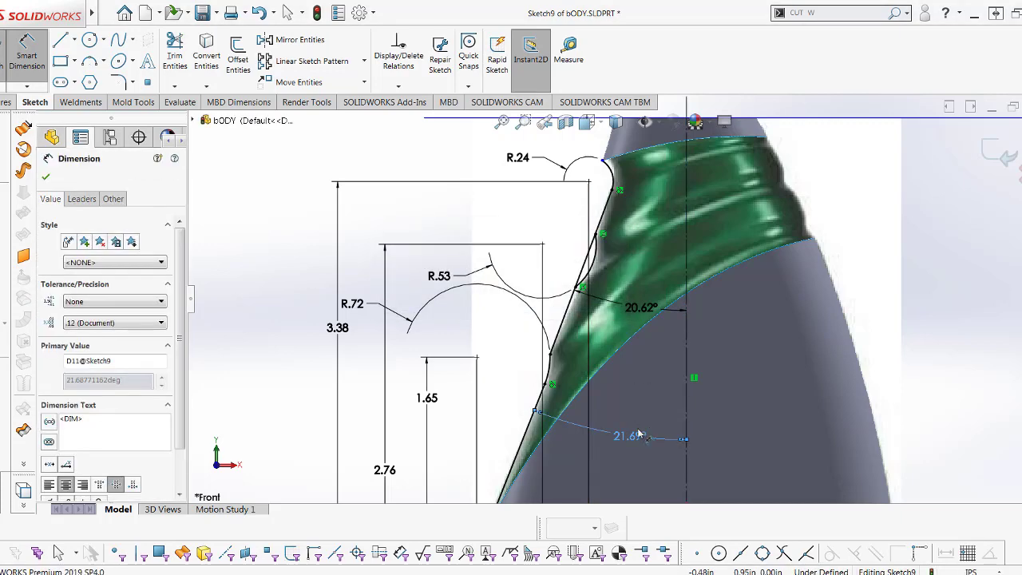
{"action": "key", "text": "Delete"}
{"action": "scroll", "coordinate": [589, 384], "scroll_direction": "up", "scroll_amount": 2}
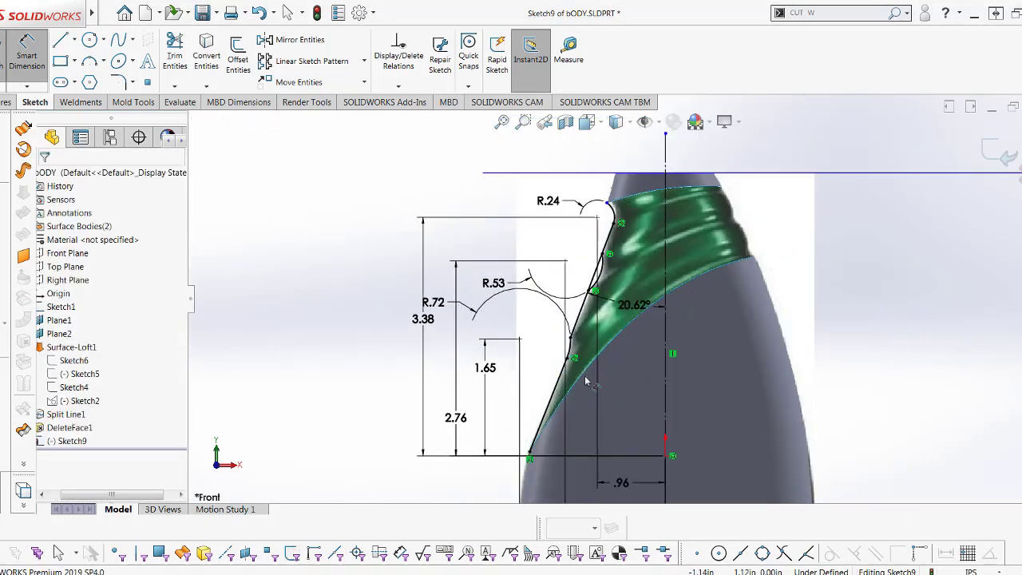
{"action": "scroll", "coordinate": [638, 294], "scroll_direction": "down", "scroll_amount": 1}
- Finish dimensioning and start Trim Entities, zooming in on the R.24 arc at the neck top
{"action": "left_click", "coordinate": [639, 293]}
{"action": "key", "text": "Escape"}
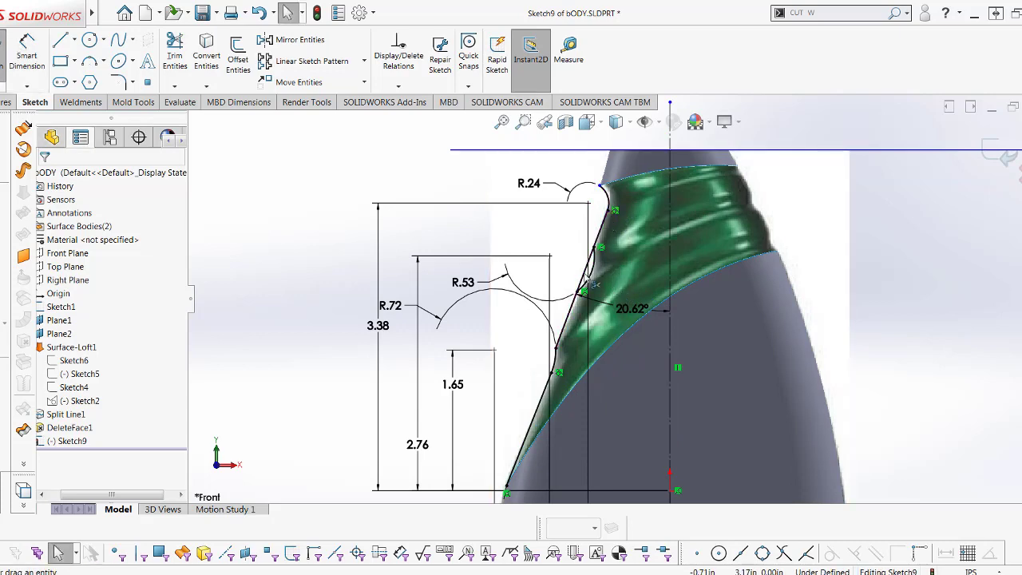
{"action": "key", "text": "t"}
{"action": "scroll", "coordinate": [656, 302], "scroll_direction": "up", "scroll_amount": 1}
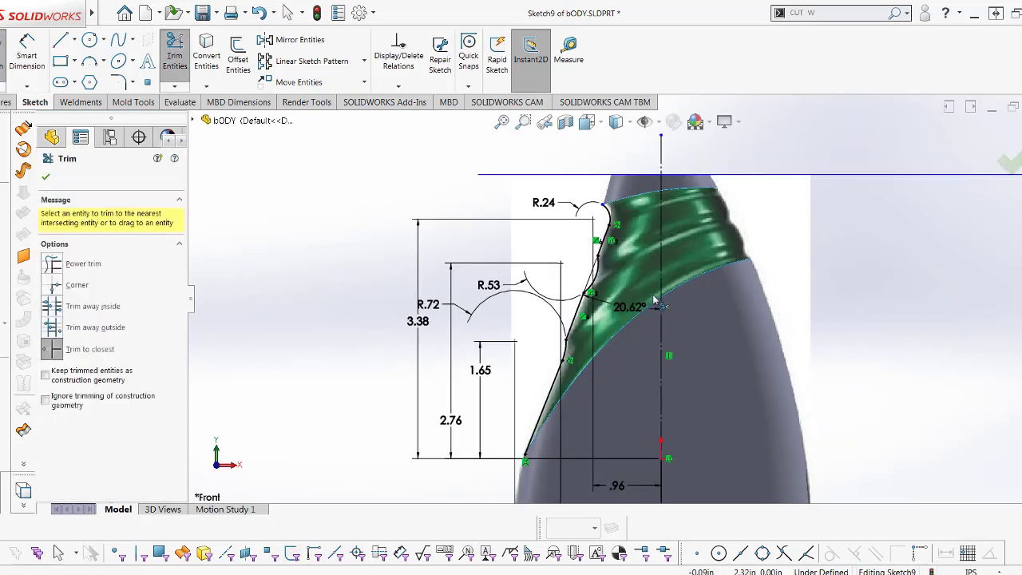
{"action": "scroll", "coordinate": [610, 372], "scroll_direction": "down", "scroll_amount": 1}
{"action": "scroll", "coordinate": [609, 372], "scroll_direction": "down", "scroll_amount": 1}
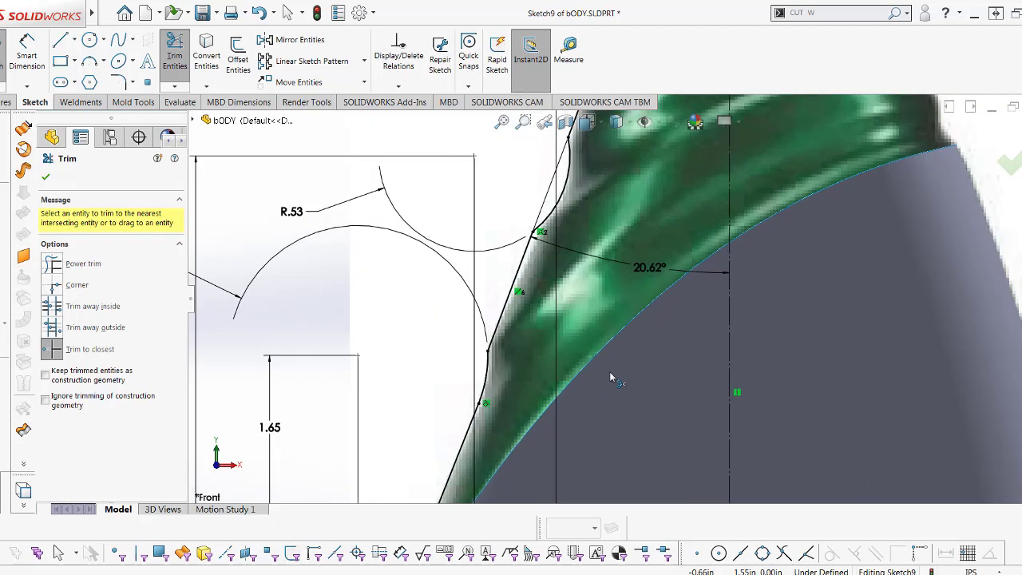
{"action": "scroll", "coordinate": [609, 370], "scroll_direction": "up", "scroll_amount": 1}
{"action": "scroll", "coordinate": [611, 369], "scroll_direction": "up", "scroll_amount": 1}
{"action": "scroll", "coordinate": [618, 371], "scroll_direction": "down", "scroll_amount": 2}
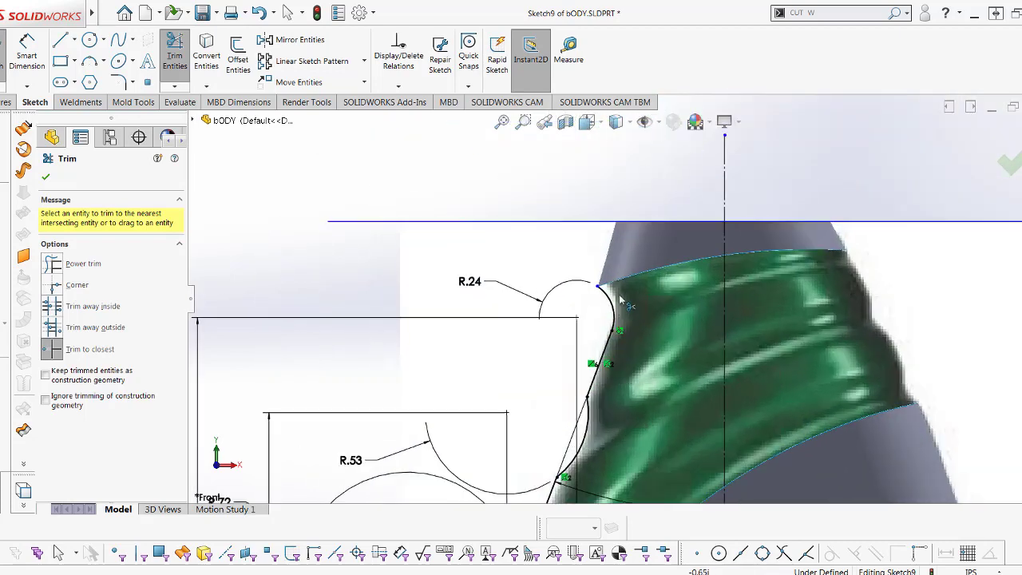
{"action": "scroll", "coordinate": [629, 375], "scroll_direction": "down", "scroll_amount": 1}
{"action": "scroll", "coordinate": [479, 291], "scroll_direction": "up", "scroll_amount": 2}
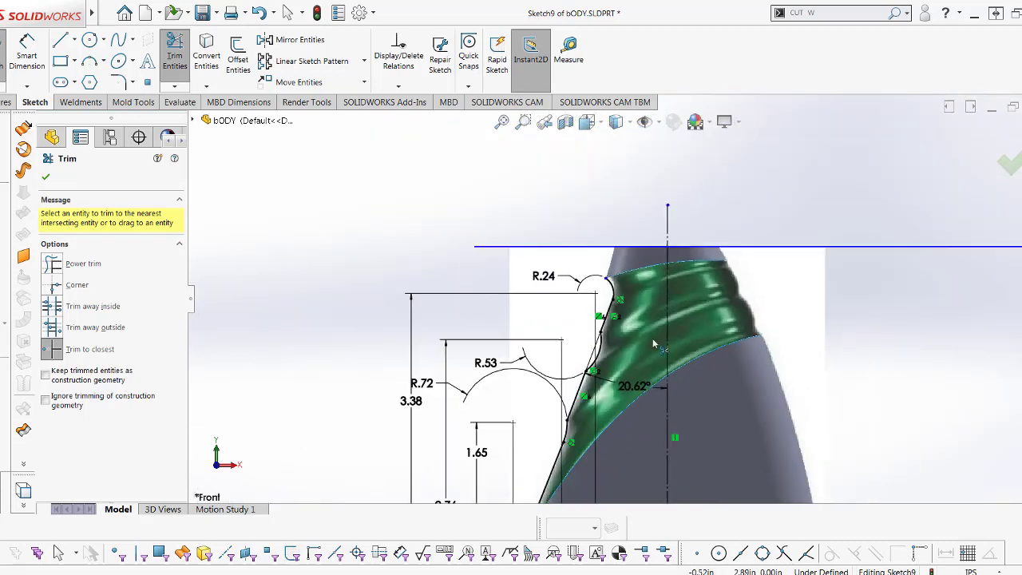
{"action": "scroll", "coordinate": [559, 275], "scroll_direction": "up", "scroll_amount": 1}
{"action": "scroll", "coordinate": [595, 267], "scroll_direction": "down", "scroll_amount": 1}
{"action": "scroll", "coordinate": [591, 280], "scroll_direction": "down", "scroll_amount": 2}
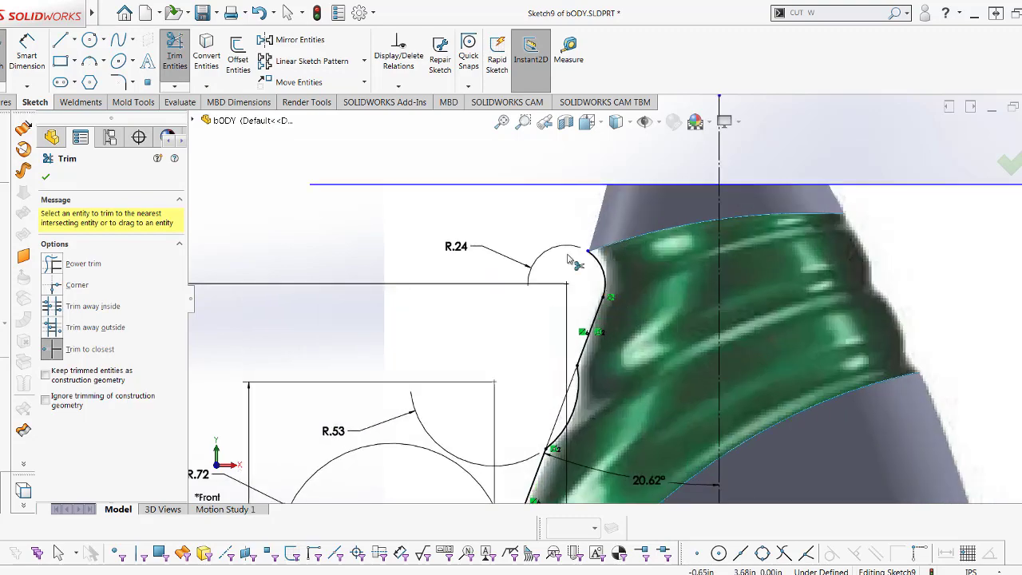
{"action": "scroll", "coordinate": [603, 260], "scroll_direction": "down", "scroll_amount": 2}
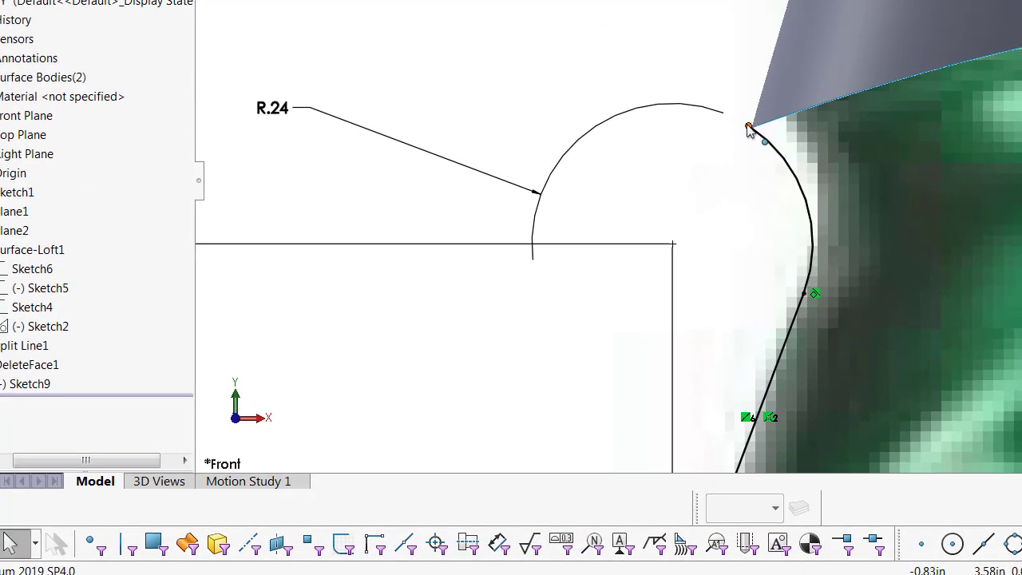
- Add a Pierce relation between the spline's top endpoint and the bottle's model edge
{"action": "left_click", "coordinate": [749, 127]}
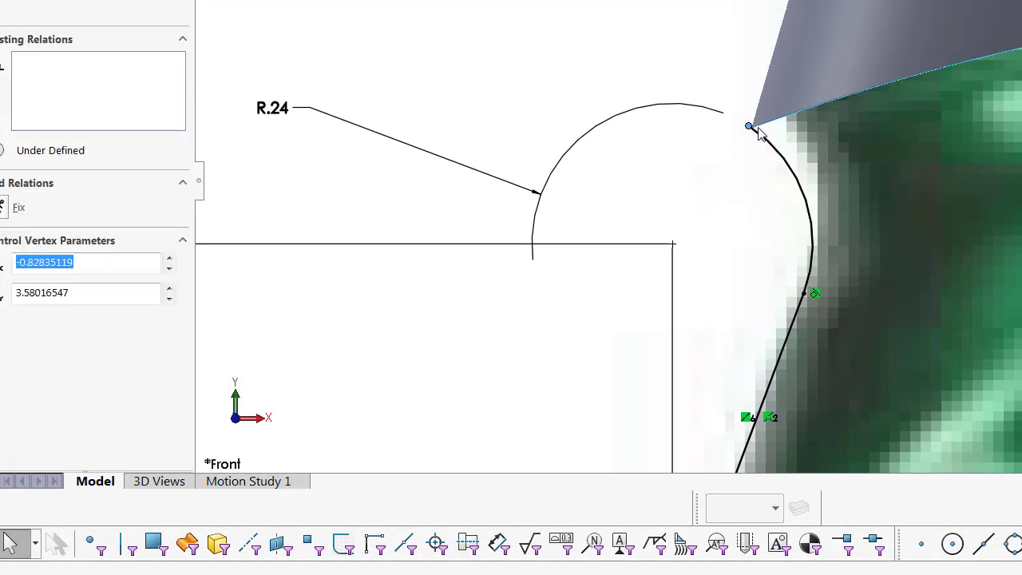
{"action": "left_click", "coordinate": [759, 123], "text": "ctrl"}
{"action": "left_click", "coordinate": [14, 290]}
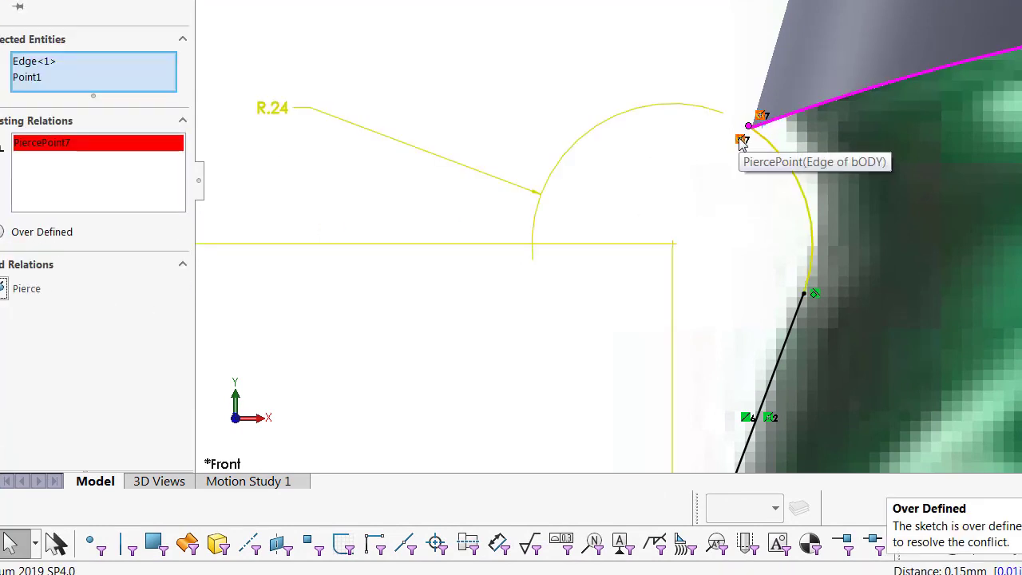
{"action": "scroll", "coordinate": [699, 172], "scroll_direction": "up", "scroll_amount": 2}
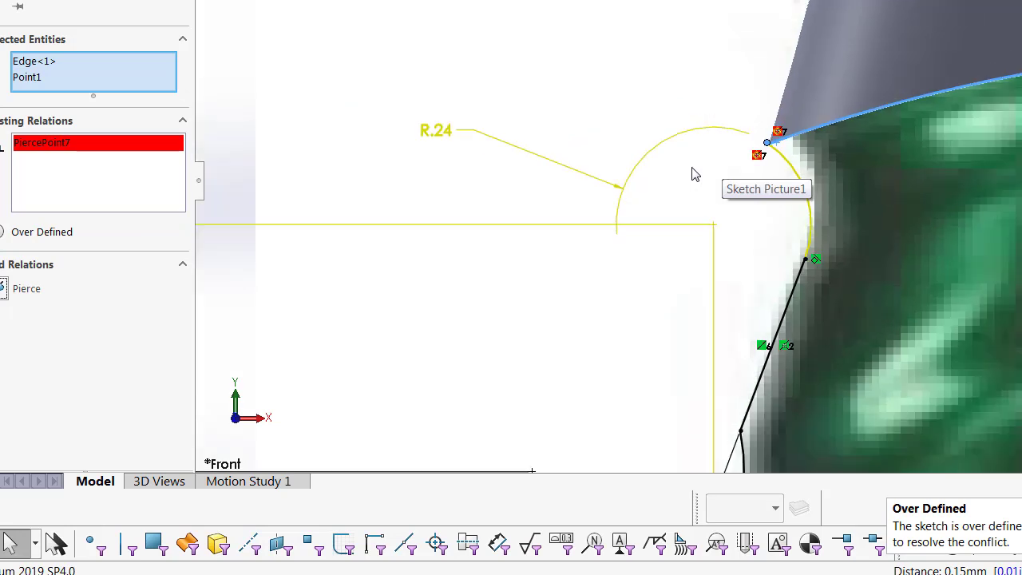
{"action": "scroll", "coordinate": [675, 185], "scroll_direction": "up", "scroll_amount": 2}
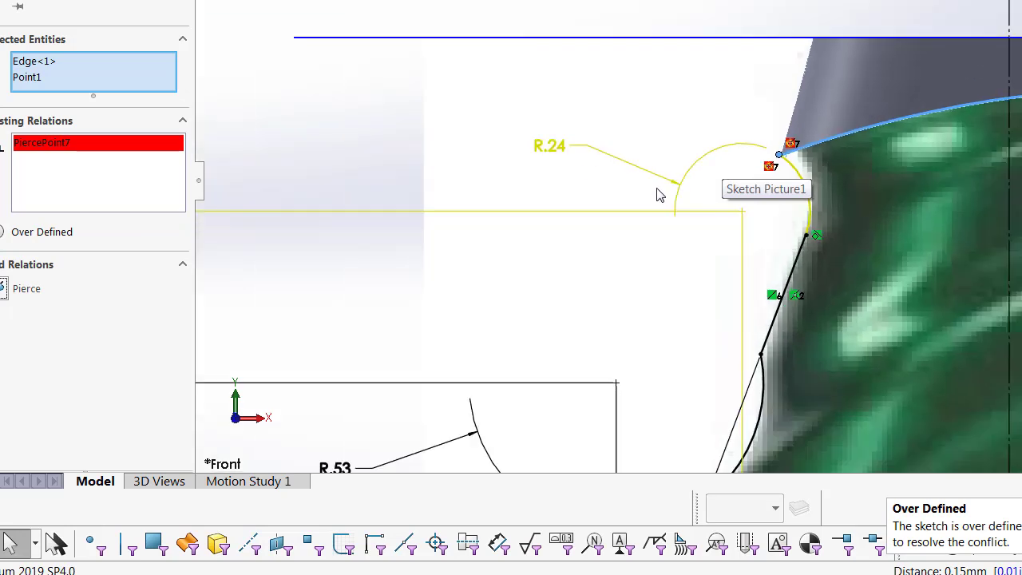
- Delete the R.24 arc along with its dimension
{"action": "left_click", "coordinate": [567, 148]}
{"action": "key", "text": "Delete"}
{"action": "scroll", "coordinate": [814, 162], "scroll_direction": "down", "scroll_amount": 2}
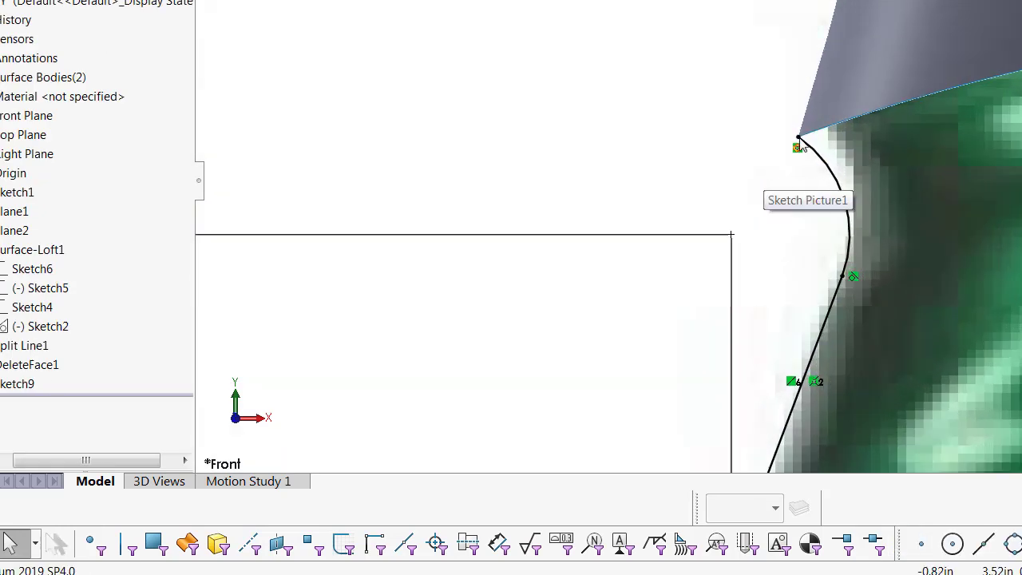
{"action": "scroll", "coordinate": [814, 162], "scroll_direction": "down", "scroll_amount": 1}
{"action": "scroll", "coordinate": [815, 162], "scroll_direction": "up", "scroll_amount": 2}
{"action": "scroll", "coordinate": [809, 239], "scroll_direction": "up", "scroll_amount": 2}
{"action": "scroll", "coordinate": [809, 319], "scroll_direction": "down", "scroll_amount": 1}
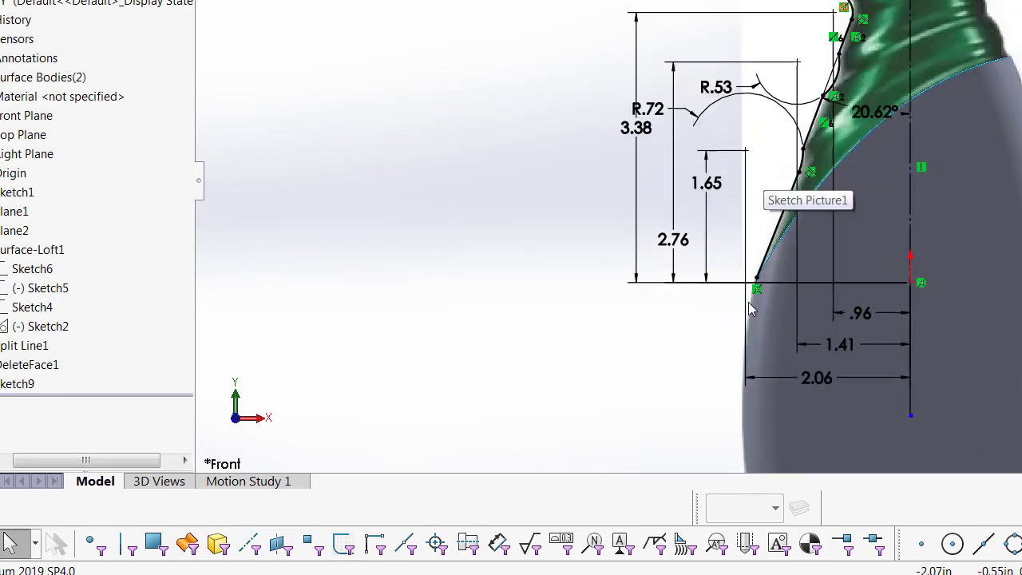
{"action": "scroll", "coordinate": [786, 222], "scroll_direction": "down", "scroll_amount": 3}
{"action": "scroll", "coordinate": [779, 222], "scroll_direction": "down", "scroll_amount": 2}
{"action": "scroll", "coordinate": [765, 201], "scroll_direction": "down", "scroll_amount": 1}
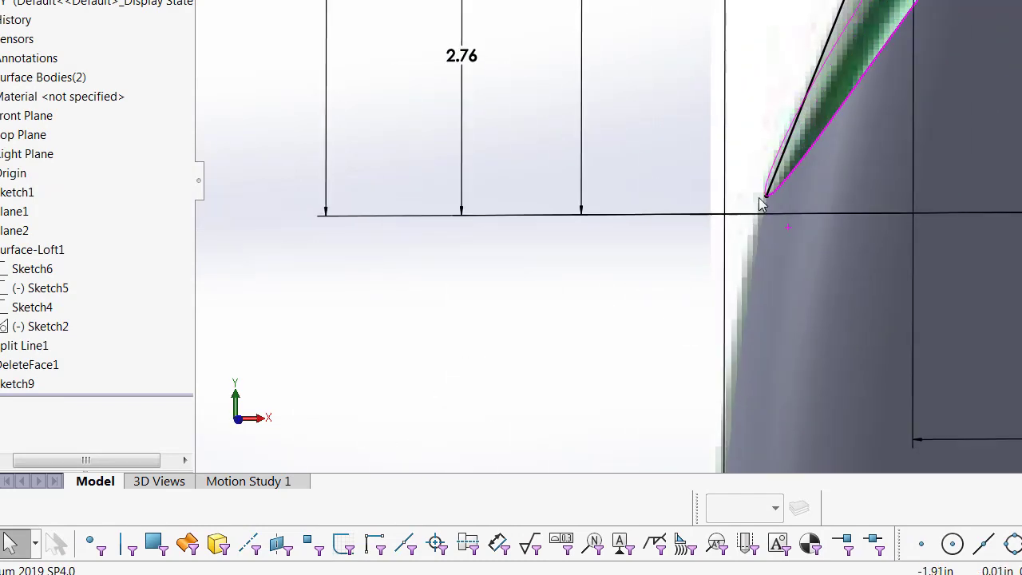
- Pierce the profile's bottom endpoint onto the face edge so the sketch becomes fully defined
{"action": "left_click", "coordinate": [766, 196]}
{"action": "left_click", "coordinate": [776, 189], "text": "ctrl"}
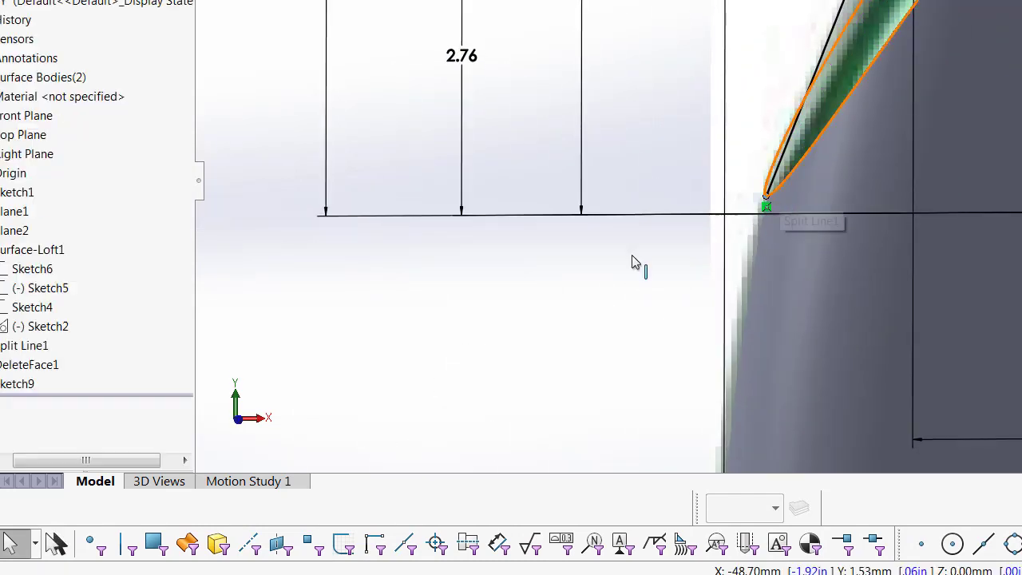
{"action": "left_click", "coordinate": [10, 291]}
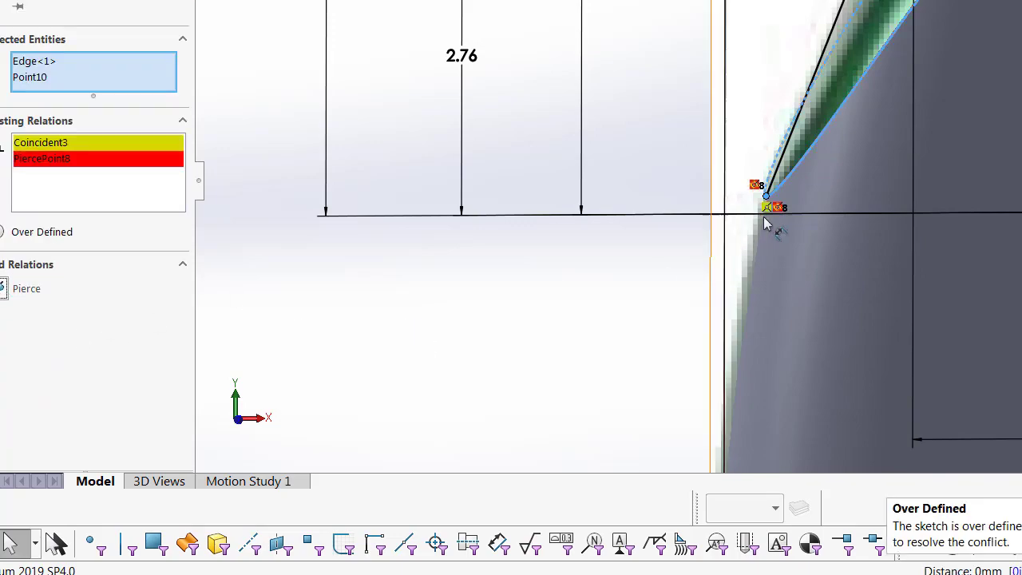
{"action": "scroll", "coordinate": [787, 261], "scroll_direction": "up", "scroll_amount": 2}
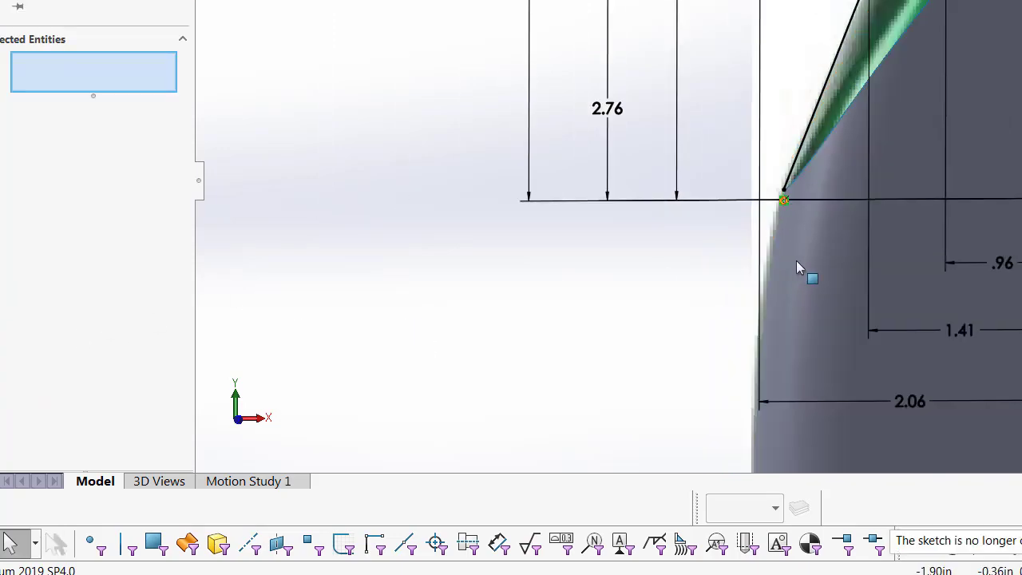
{"action": "scroll", "coordinate": [796, 260], "scroll_direction": "up", "scroll_amount": 3}
{"action": "key", "text": "space"}
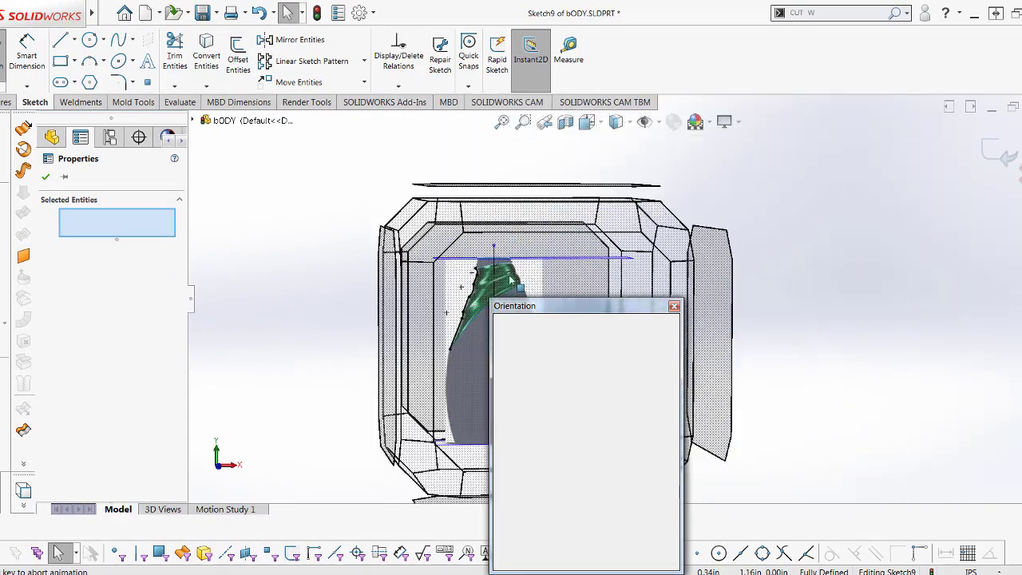
{"action": "left_click", "coordinate": [653, 272]}
{"action": "scroll", "coordinate": [638, 240], "scroll_direction": "down", "scroll_amount": 2}
{"action": "scroll", "coordinate": [596, 195], "scroll_direction": "down", "scroll_amount": 3}
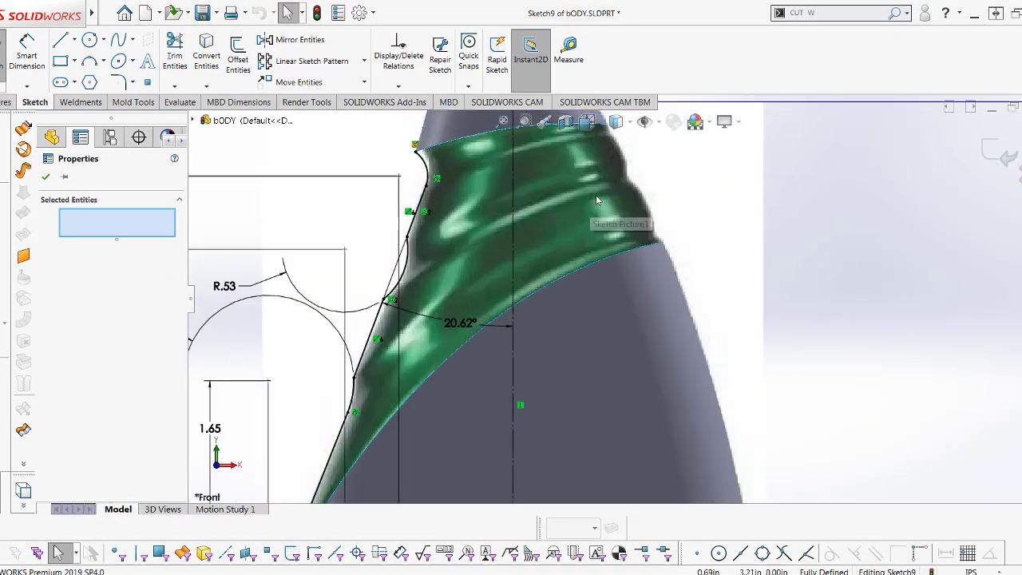
{"action": "scroll", "coordinate": [640, 195], "scroll_direction": "down", "scroll_amount": 2}
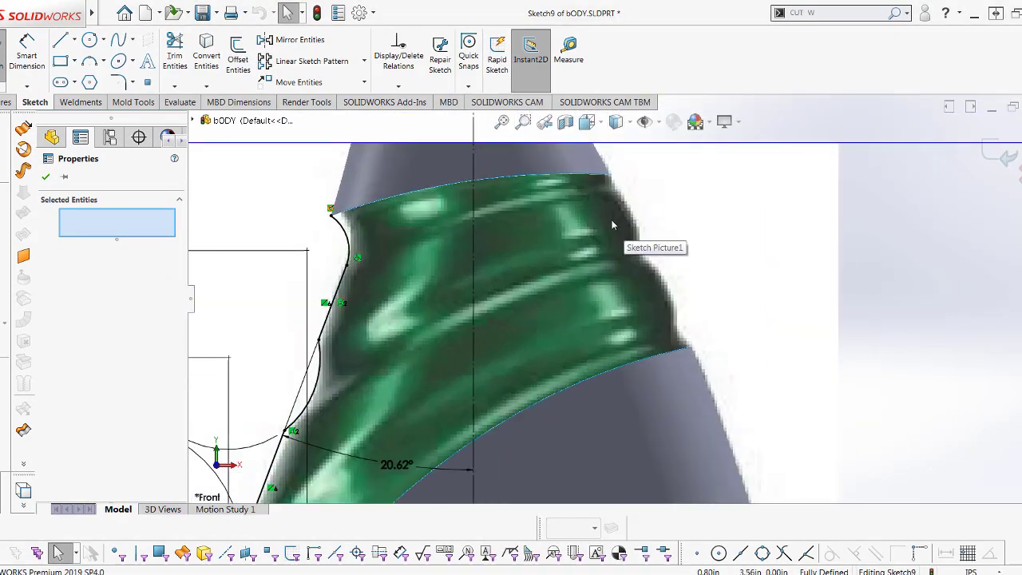
{"action": "scroll", "coordinate": [496, 285], "scroll_direction": "up", "scroll_amount": 2}
{"action": "scroll", "coordinate": [495, 291], "scroll_direction": "up", "scroll_amount": 2}
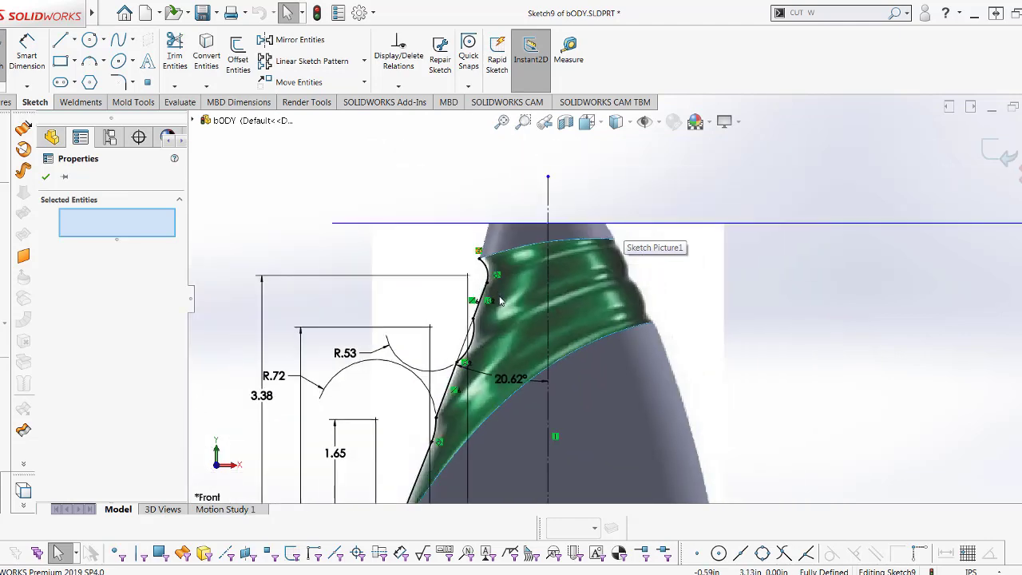
{"action": "scroll", "coordinate": [495, 308], "scroll_direction": "down", "scroll_amount": 2}
{"action": "scroll", "coordinate": [495, 310], "scroll_direction": "down", "scroll_amount": 2}
{"action": "scroll", "coordinate": [479, 335], "scroll_direction": "up", "scroll_amount": 2}
{"action": "scroll", "coordinate": [464, 359], "scroll_direction": "up", "scroll_amount": 2}
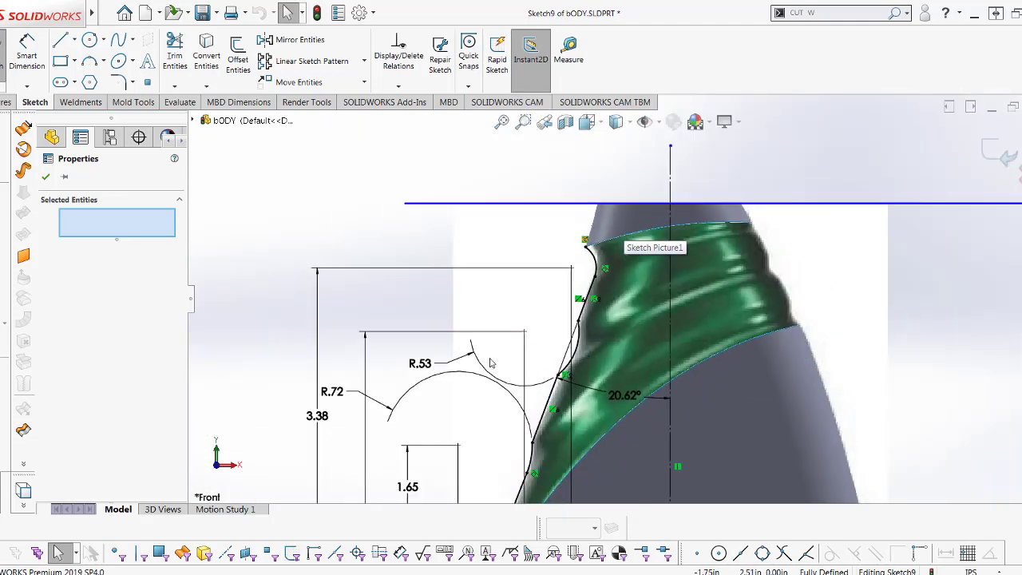
{"action": "scroll", "coordinate": [491, 363], "scroll_direction": "up", "scroll_amount": 1}
{"action": "scroll", "coordinate": [490, 363], "scroll_direction": "up", "scroll_amount": 1}
{"action": "scroll", "coordinate": [660, 264], "scroll_direction": "down", "scroll_amount": 2}
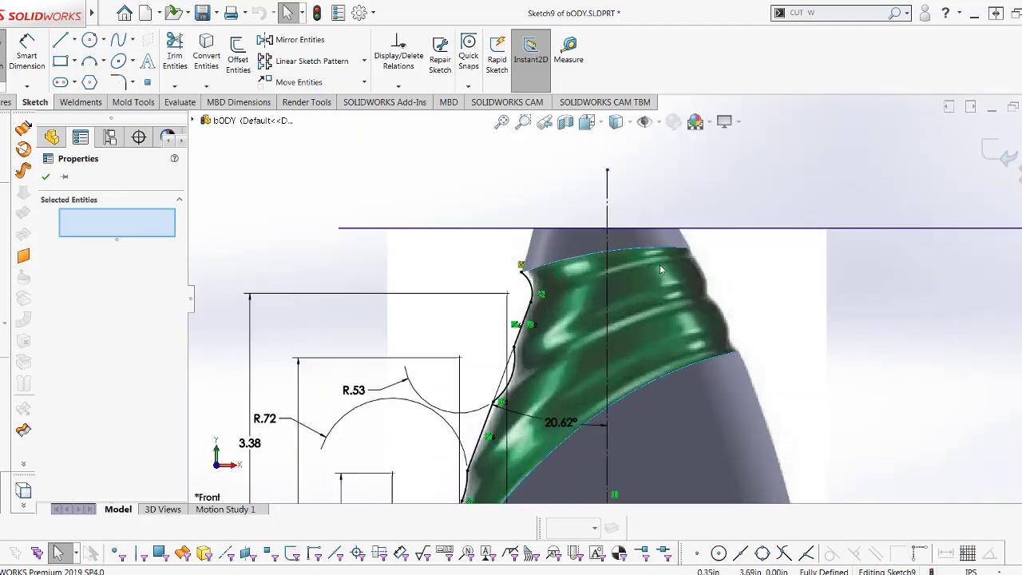
{"action": "scroll", "coordinate": [660, 265], "scroll_direction": "down", "scroll_amount": 1}
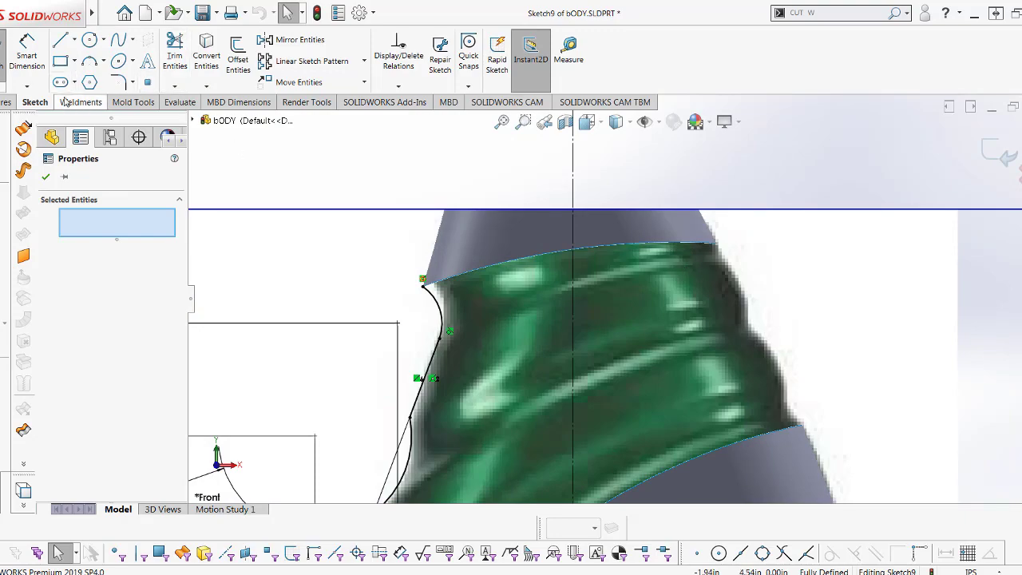
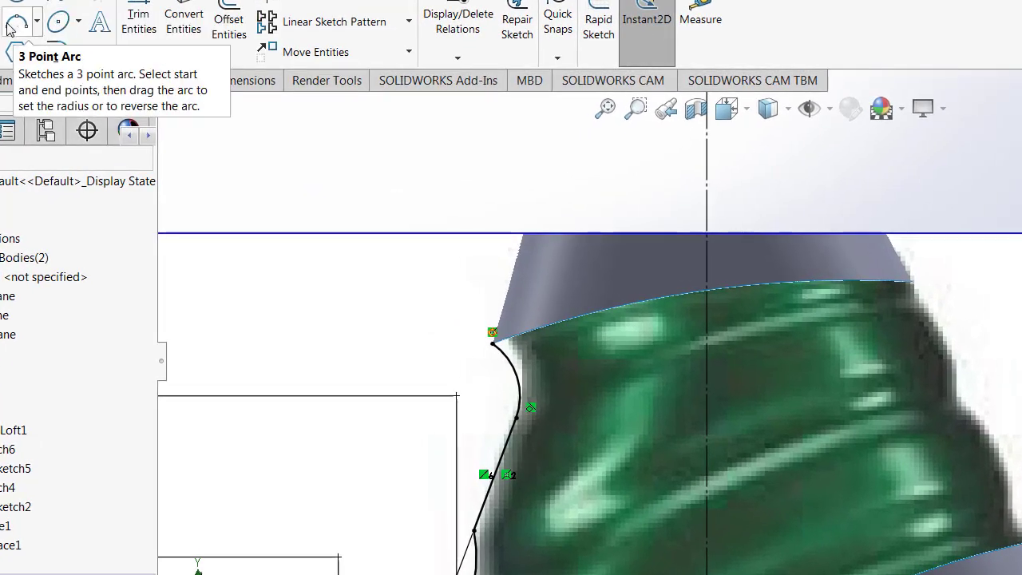
- Draw a long three-point arc along the green label's right edge in Sketch9
{"action": "left_click", "coordinate": [13, 27]}
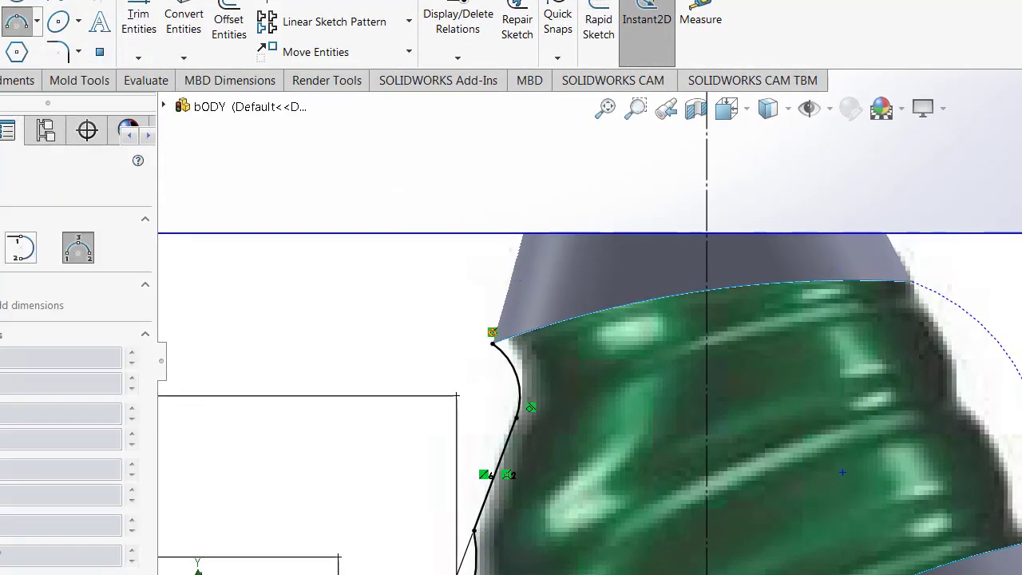
{"action": "scroll", "coordinate": [839, 472], "scroll_direction": "down", "scroll_amount": 5}
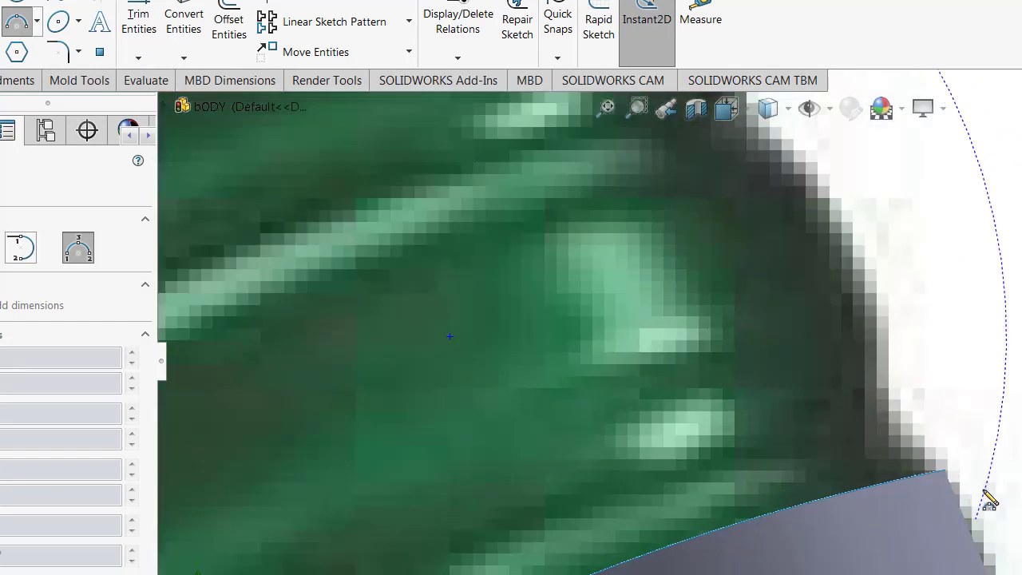
{"action": "scroll", "coordinate": [941, 409], "scroll_direction": "up", "scroll_amount": 3}
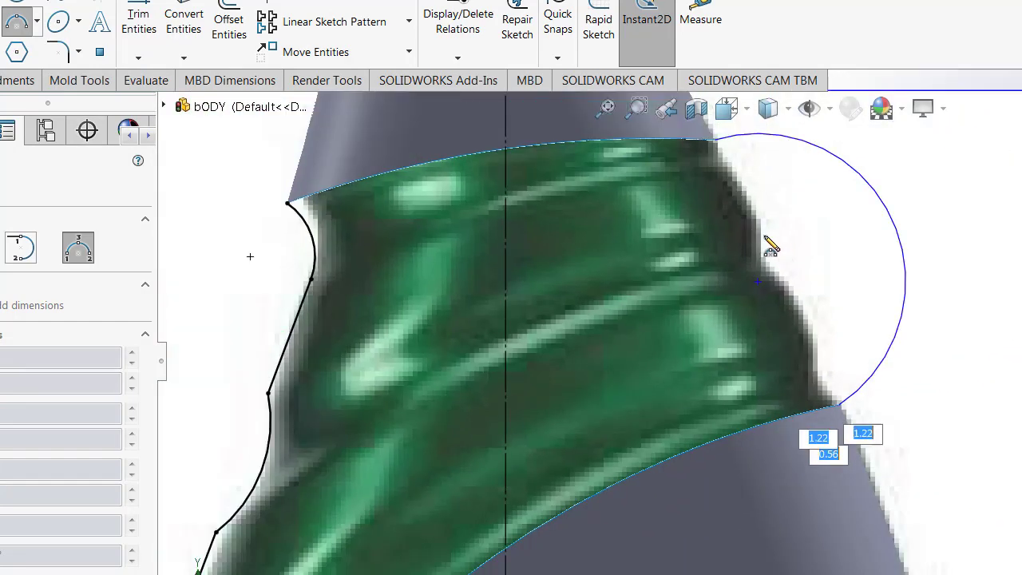
{"action": "scroll", "coordinate": [771, 247], "scroll_direction": "up", "scroll_amount": 3}
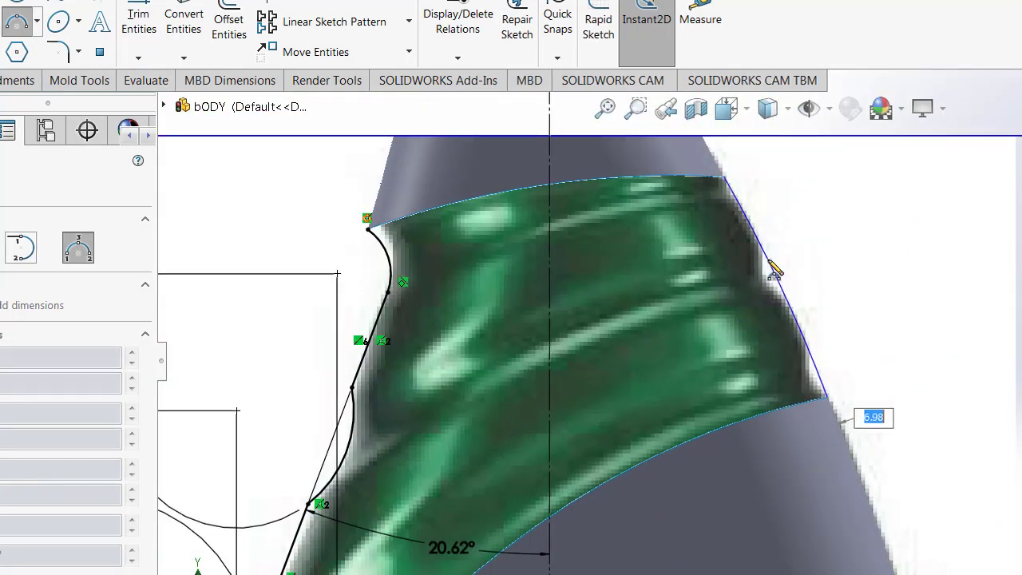
{"action": "left_click", "coordinate": [776, 272]}
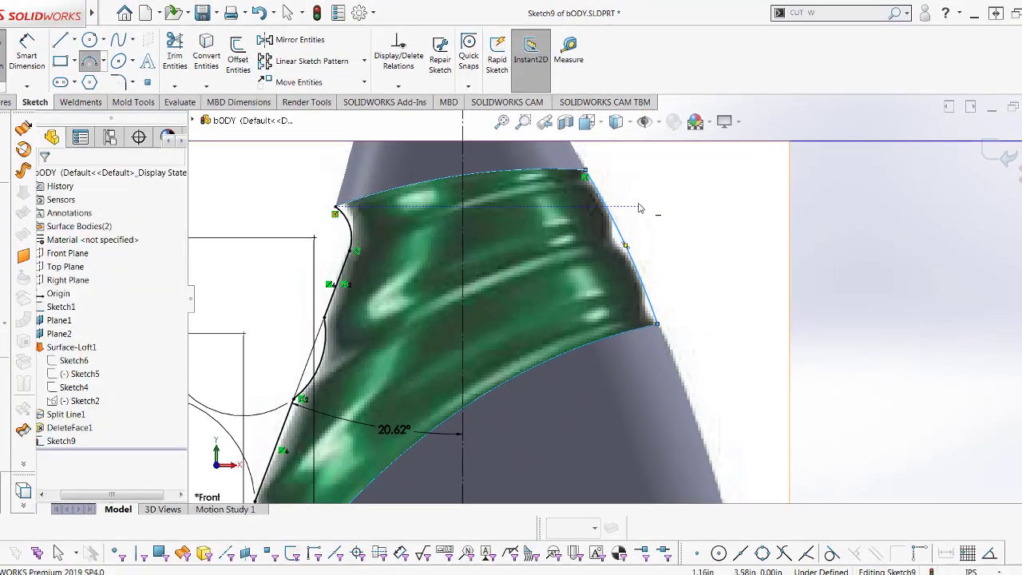
{"action": "scroll", "coordinate": [639, 207], "scroll_direction": "down", "scroll_amount": 3}
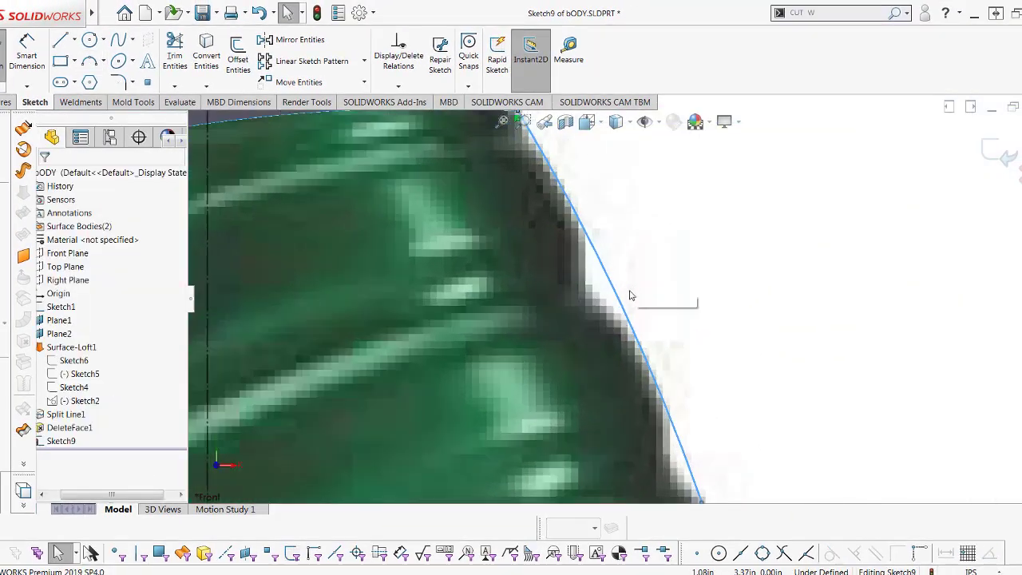
{"action": "scroll", "coordinate": [595, 223], "scroll_direction": "up", "scroll_amount": 1}
{"action": "scroll", "coordinate": [595, 224], "scroll_direction": "up", "scroll_amount": 1}
{"action": "key", "text": "Escape"}
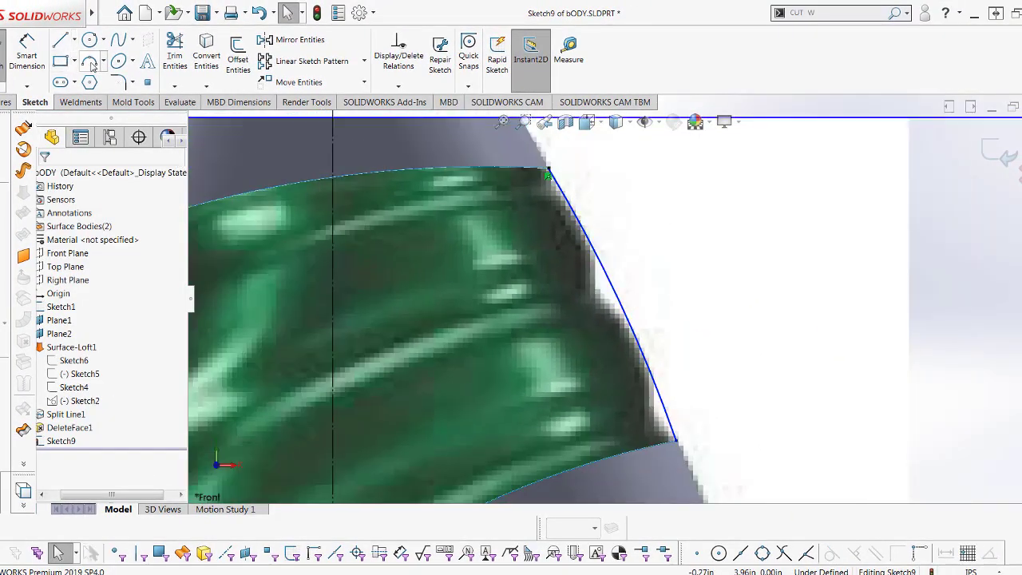
- Add two small arcs following the ridges near the edge's top corner
{"action": "left_click", "coordinate": [89, 61]}
{"action": "scroll", "coordinate": [629, 222], "scroll_direction": "down", "scroll_amount": 2}
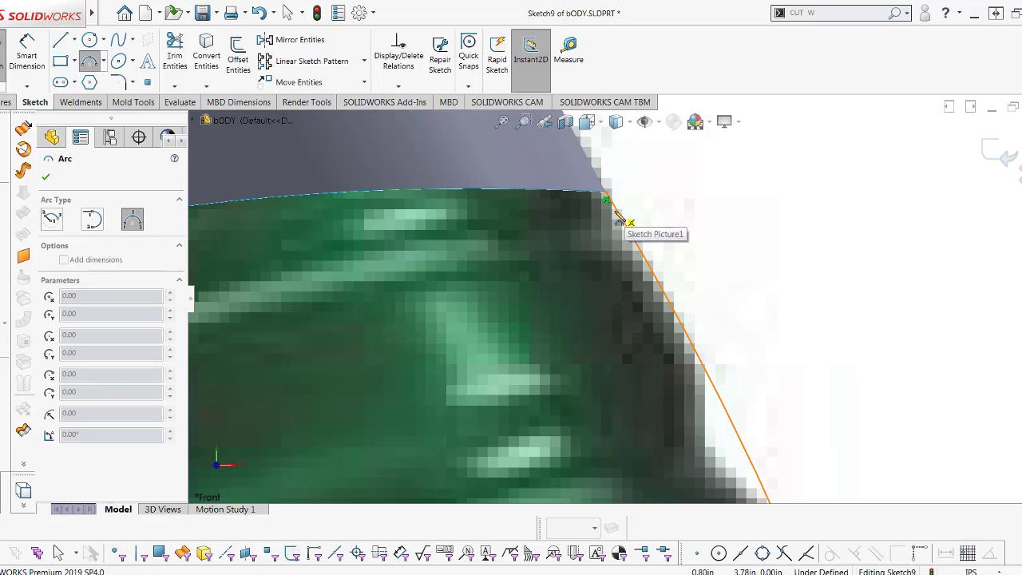
{"action": "left_click", "coordinate": [607, 199]}
{"action": "left_click", "coordinate": [754, 471]}
{"action": "left_click", "coordinate": [652, 270]}
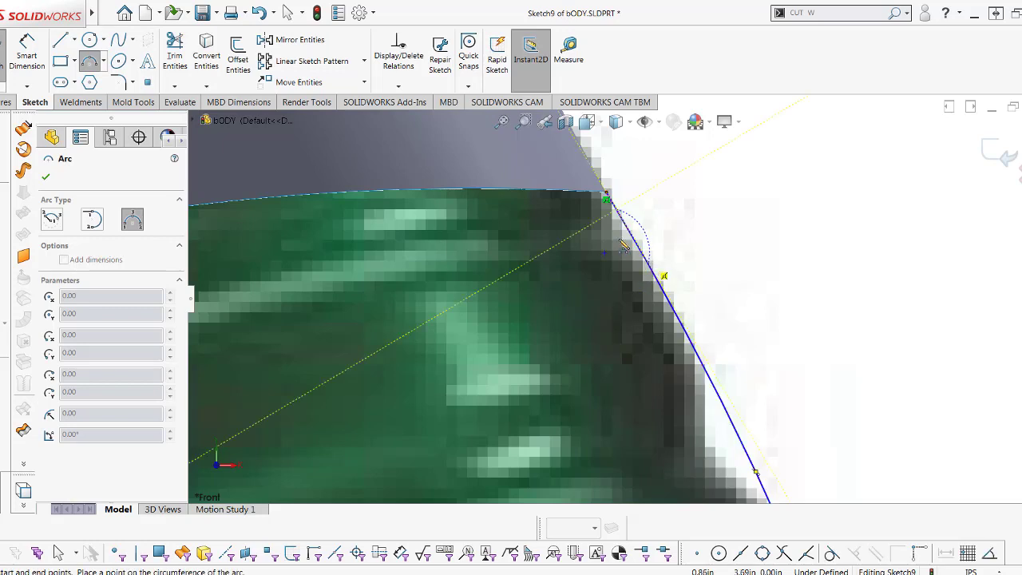
{"action": "left_click", "coordinate": [629, 236]}
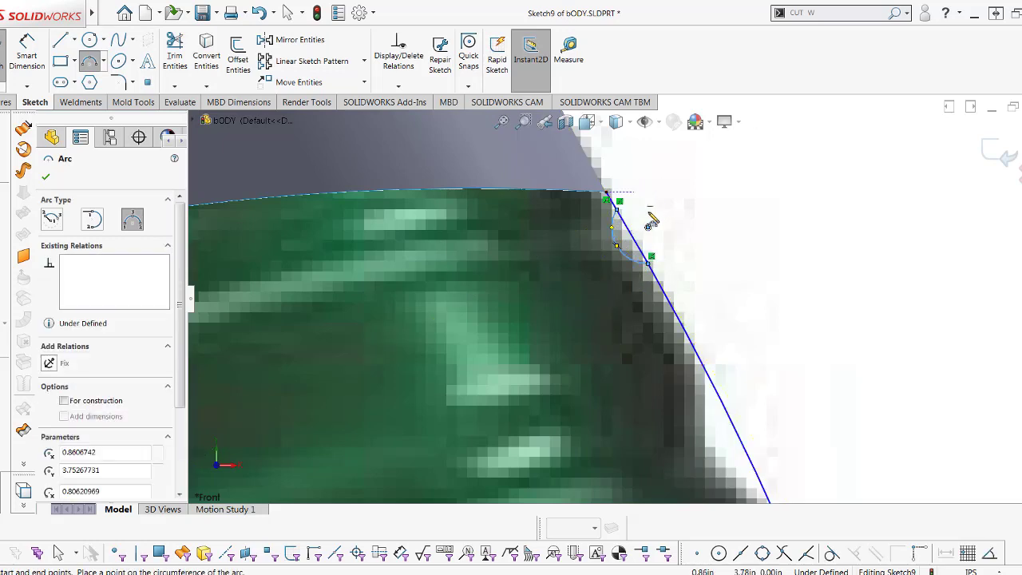
{"action": "scroll", "coordinate": [655, 280], "scroll_direction": "up", "scroll_amount": 2}
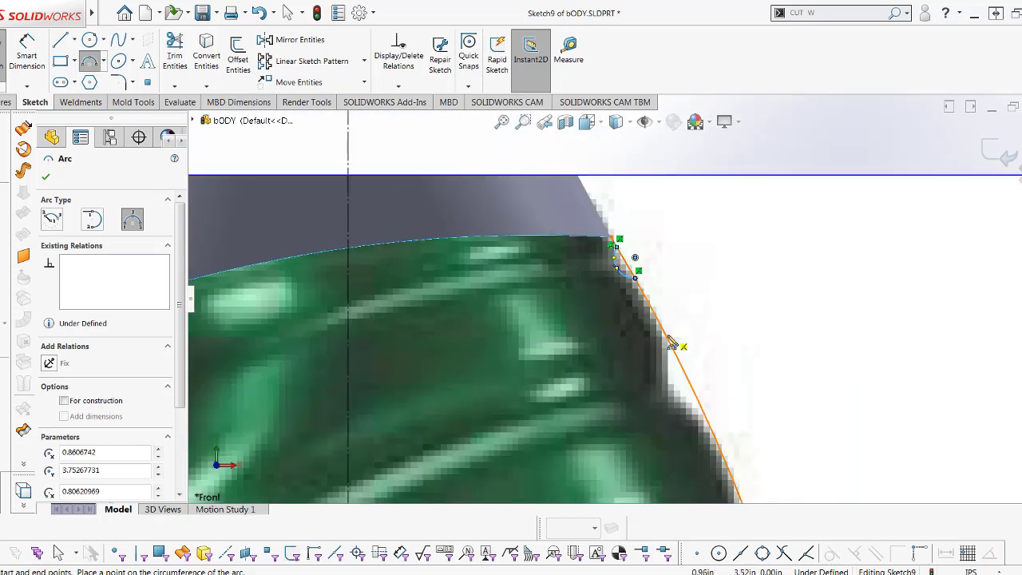
{"action": "left_click", "coordinate": [670, 339]}
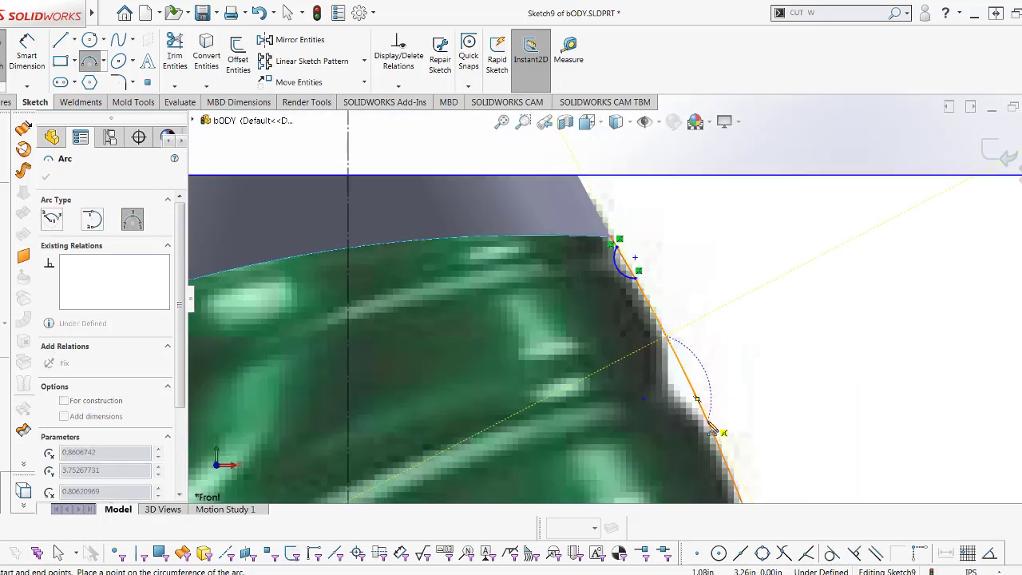
{"action": "left_click", "coordinate": [655, 367]}
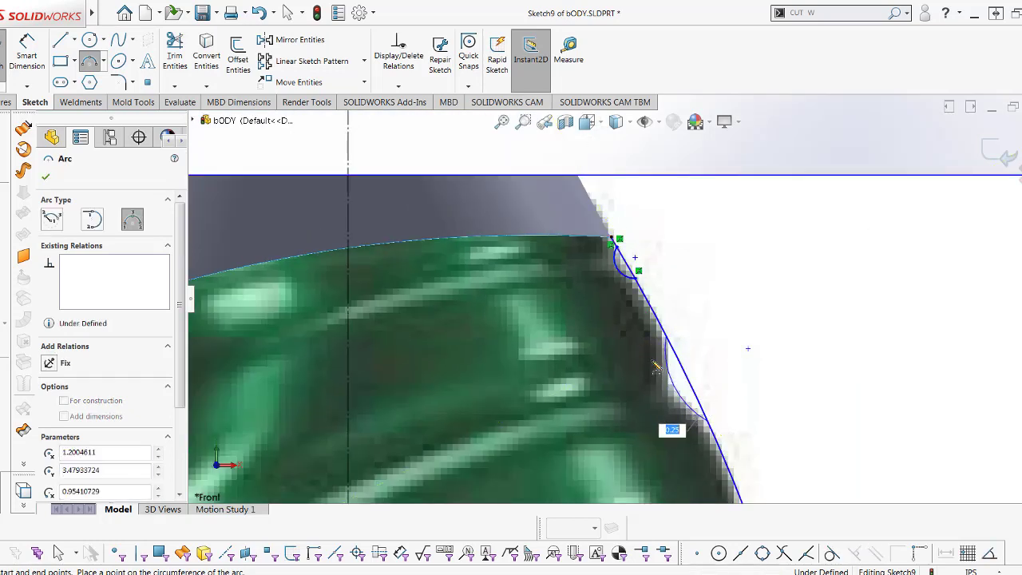
- Add a small curved arc running to the edge's lower corner
{"action": "scroll", "coordinate": [655, 368], "scroll_direction": "up", "scroll_amount": 3}
{"action": "scroll", "coordinate": [658, 363], "scroll_direction": "up", "scroll_amount": 1}
{"action": "scroll", "coordinate": [667, 359], "scroll_direction": "down", "scroll_amount": 3}
{"action": "scroll", "coordinate": [669, 359], "scroll_direction": "down", "scroll_amount": 2}
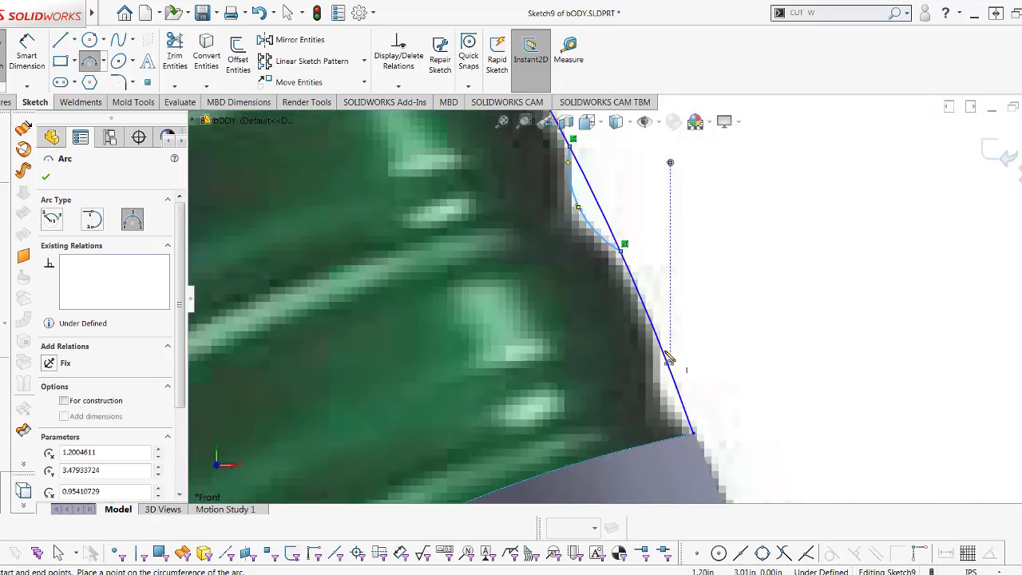
{"action": "left_click", "coordinate": [656, 333]}
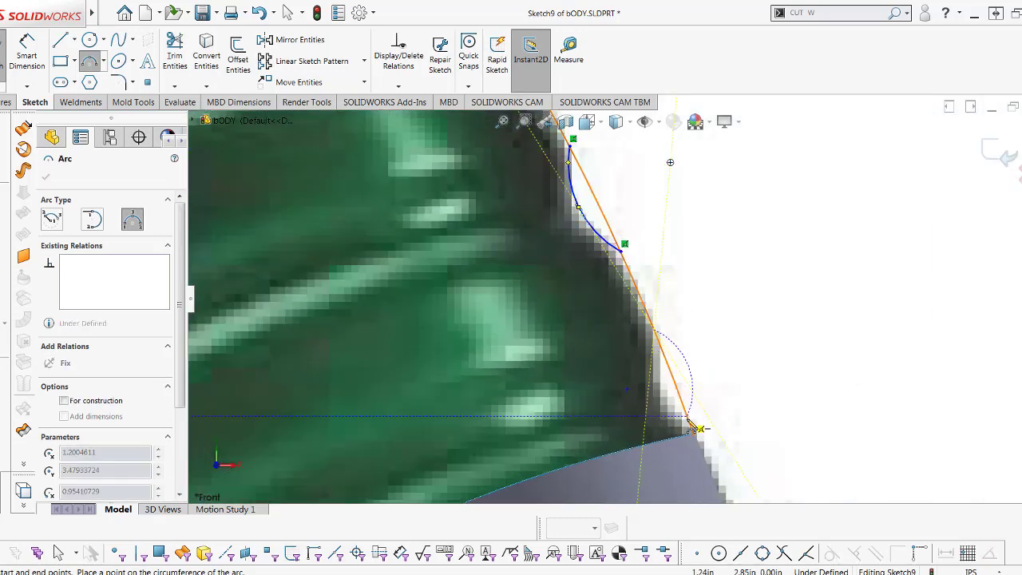
{"action": "left_click", "coordinate": [691, 431]}
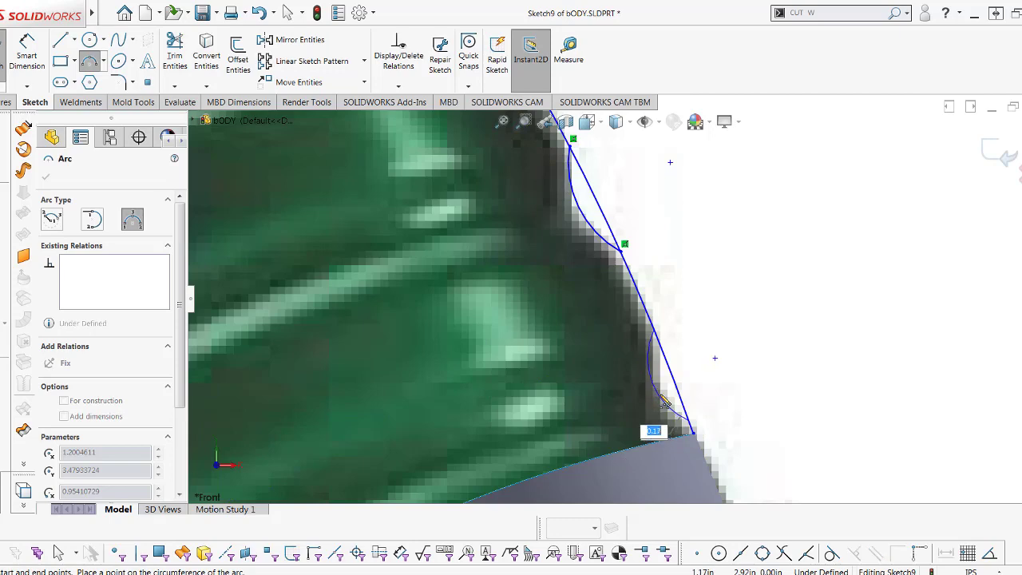
{"action": "left_click", "coordinate": [671, 410]}
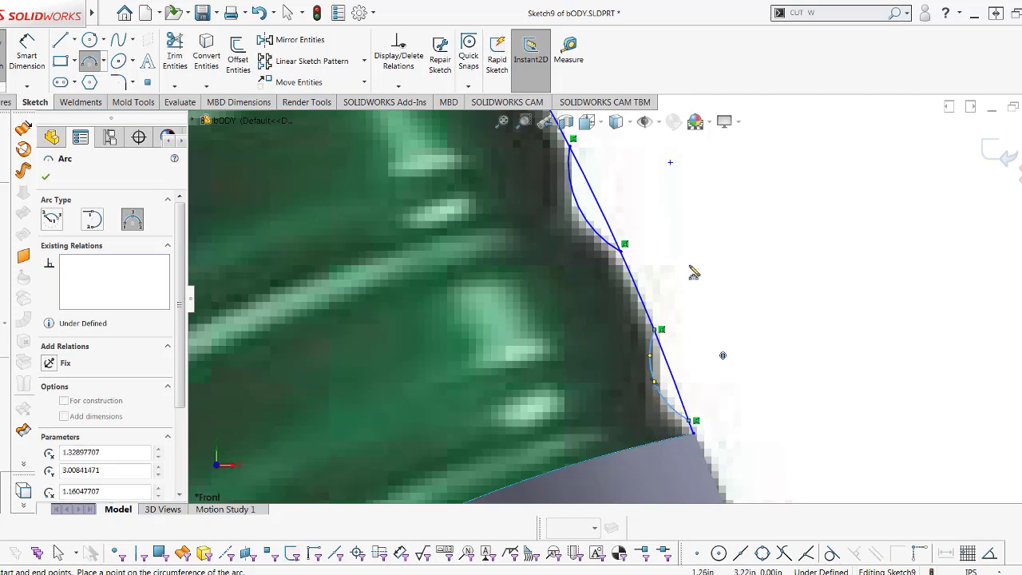
{"action": "scroll", "coordinate": [690, 319], "scroll_direction": "up", "scroll_amount": 3}
{"action": "key", "text": "Escape"}
{"action": "right_click_drag", "start_coordinate": [716, 369], "coordinate": [702, 342]}
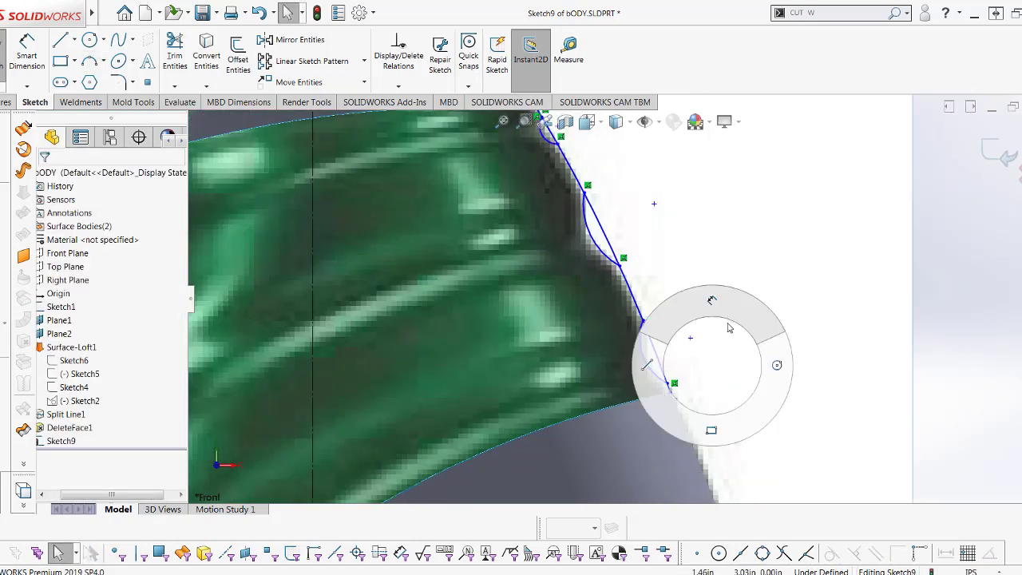
- Dimension three edge points' heights from the origin: 3.01, 3.48 and 3.75
{"action": "left_click", "coordinate": [684, 342]}
{"action": "scroll", "coordinate": [616, 286], "scroll_direction": "up", "scroll_amount": 3}
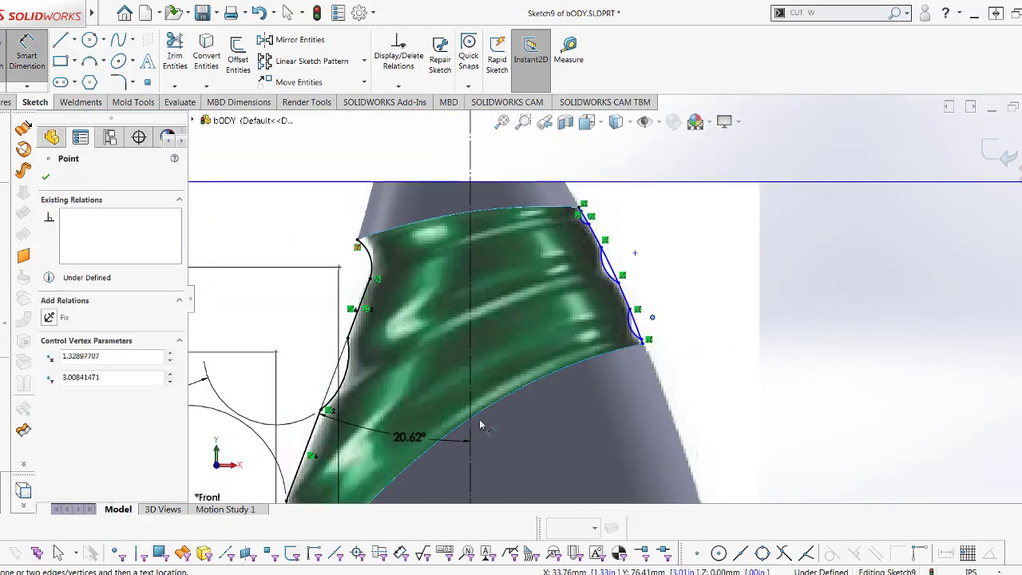
{"action": "scroll", "coordinate": [484, 432], "scroll_direction": "up", "scroll_amount": 3}
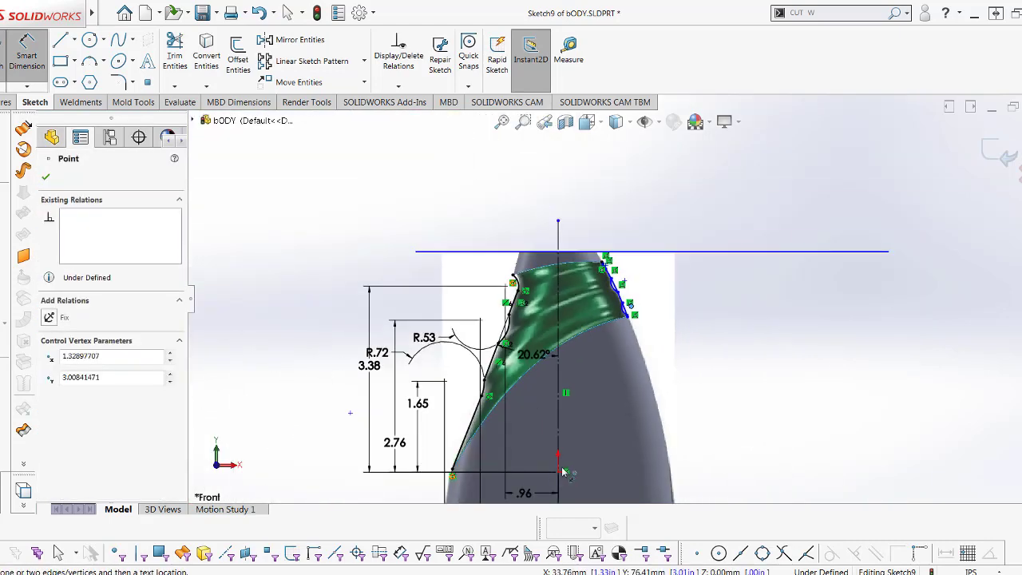
{"action": "left_click", "coordinate": [559, 472]}
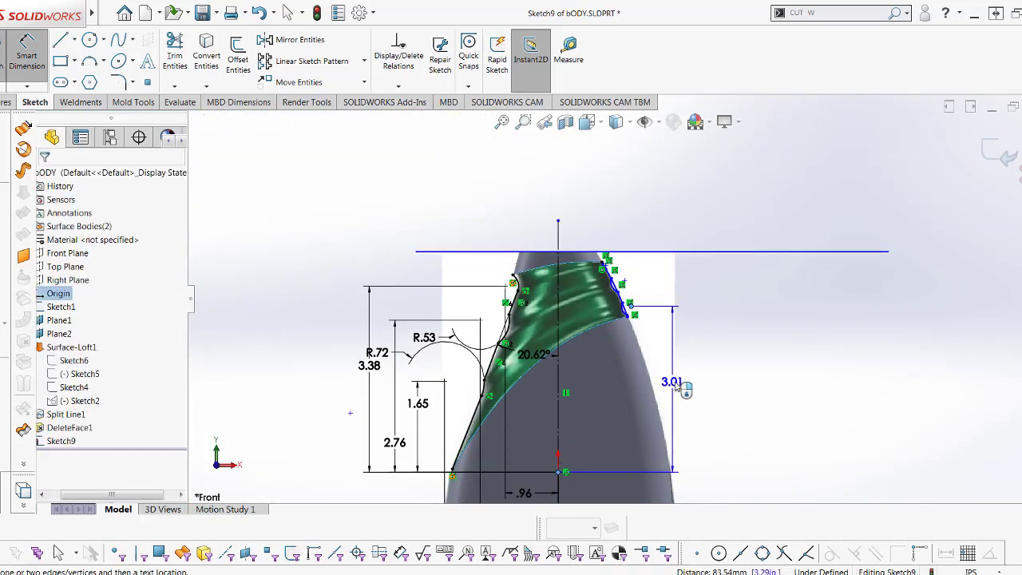
{"action": "left_click", "coordinate": [706, 384]}
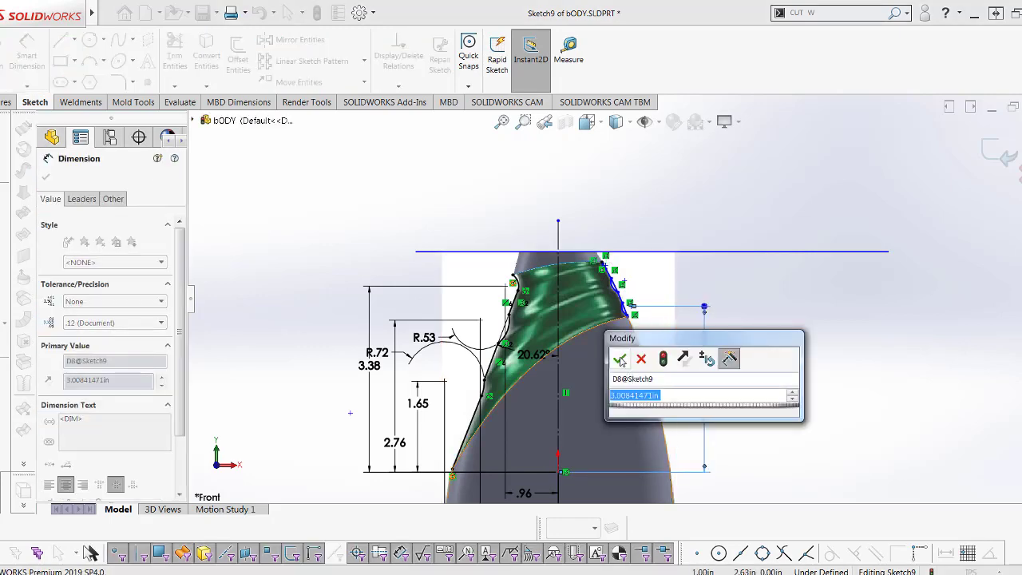
{"action": "left_click", "coordinate": [619, 360]}
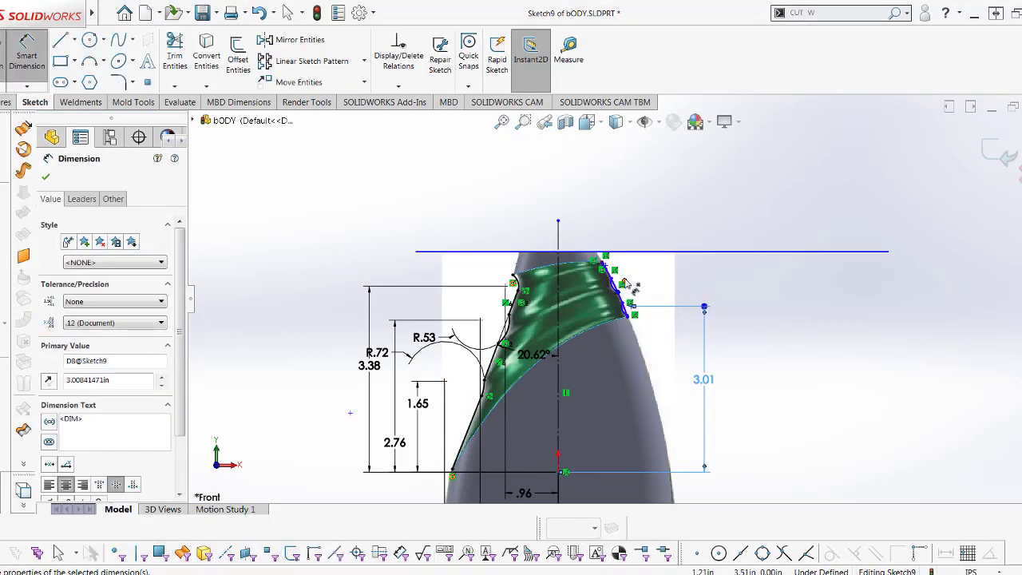
{"action": "left_click", "coordinate": [623, 283]}
{"action": "left_click", "coordinate": [560, 474]}
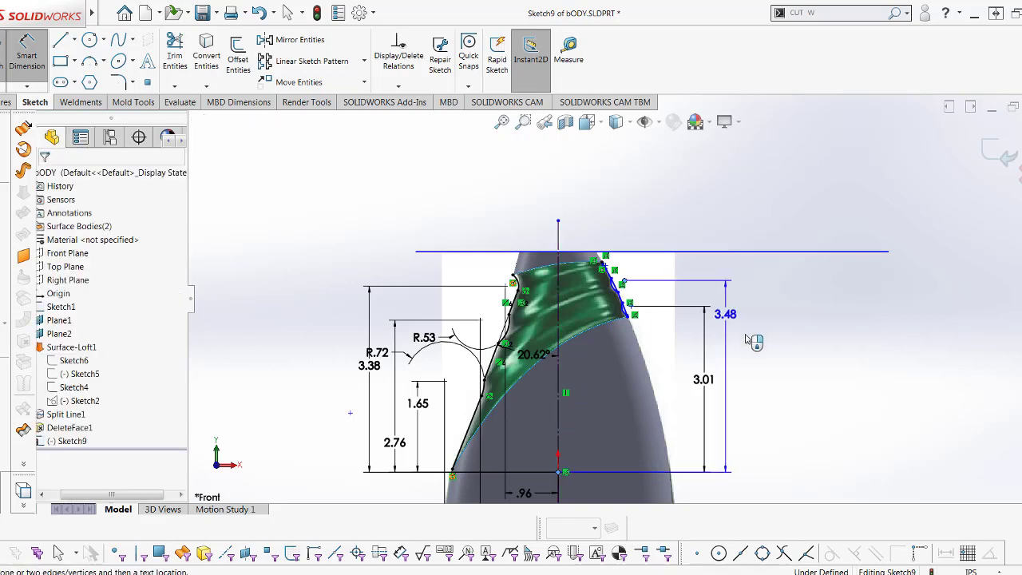
{"action": "left_click", "coordinate": [748, 359]}
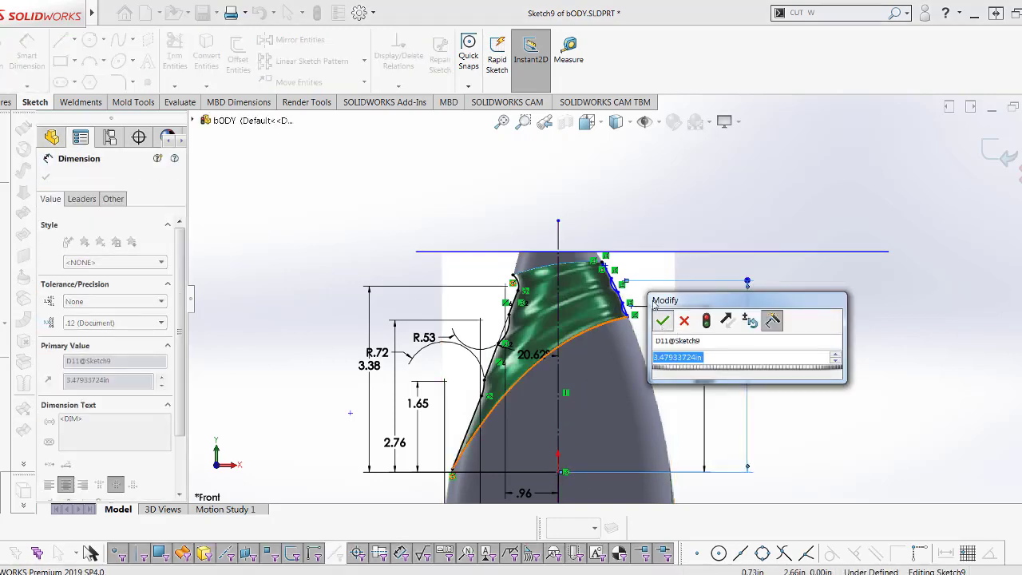
{"action": "left_click", "coordinate": [662, 320]}
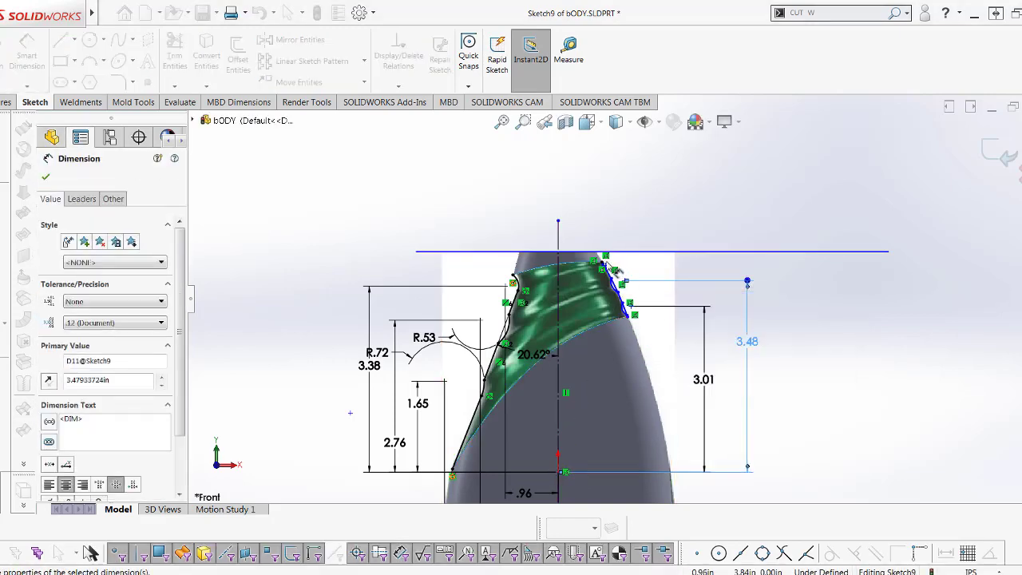
{"action": "left_click", "coordinate": [561, 473]}
{"action": "left_click", "coordinate": [786, 348]}
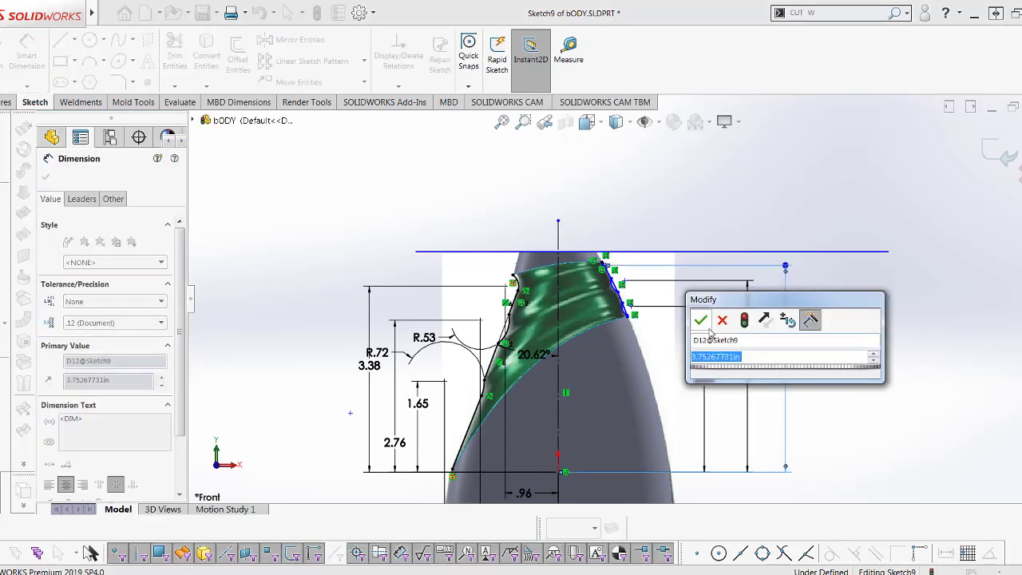
{"action": "left_click", "coordinate": [700, 320]}
- Give the small arc an R.25 radius dimension
{"action": "scroll", "coordinate": [587, 267], "scroll_direction": "down", "scroll_amount": 3}
{"action": "scroll", "coordinate": [575, 262], "scroll_direction": "down", "scroll_amount": 2}
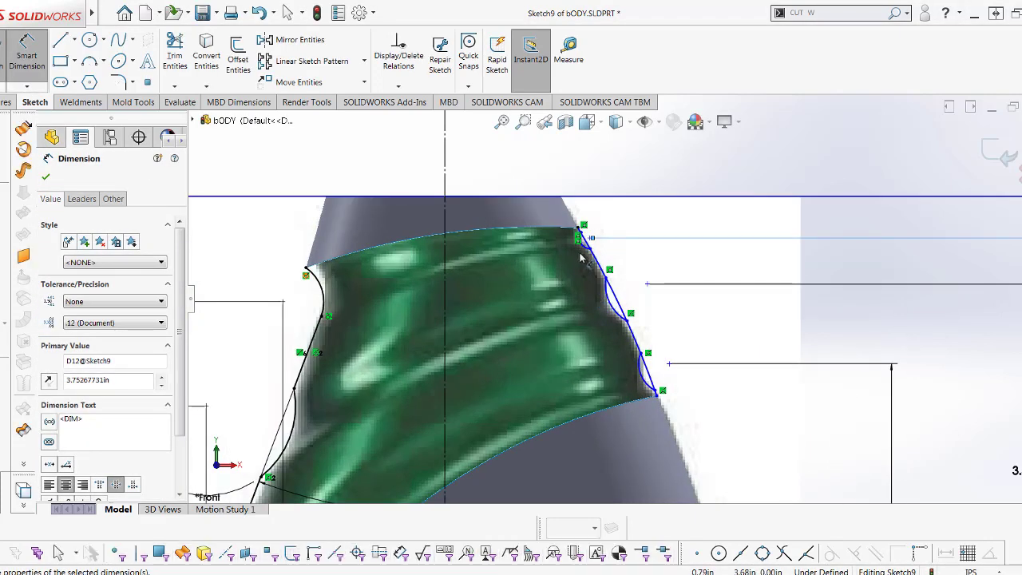
{"action": "left_click", "coordinate": [573, 334]}
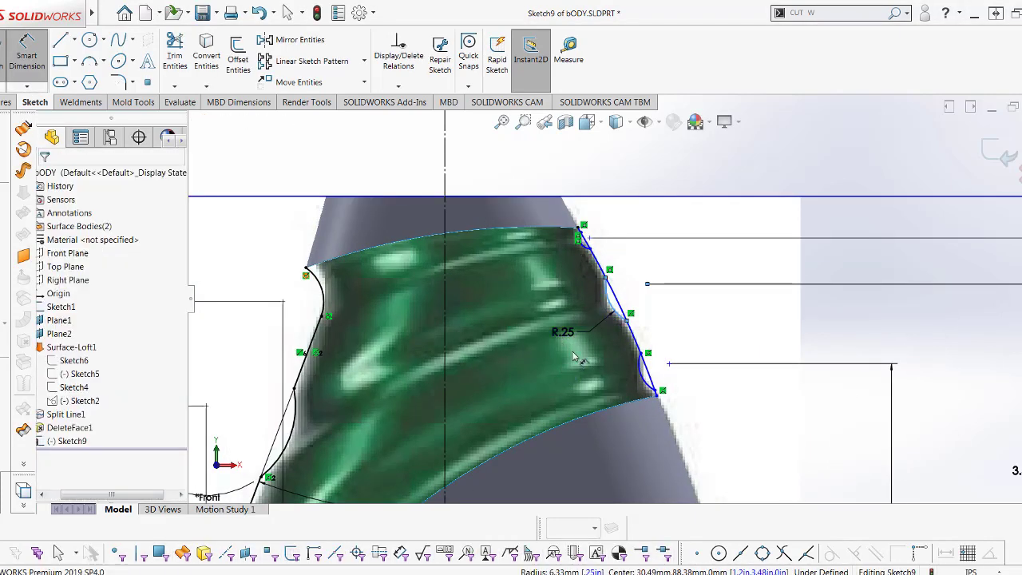
{"action": "left_click", "coordinate": [567, 332]}
{"action": "left_click", "coordinate": [477, 312]}
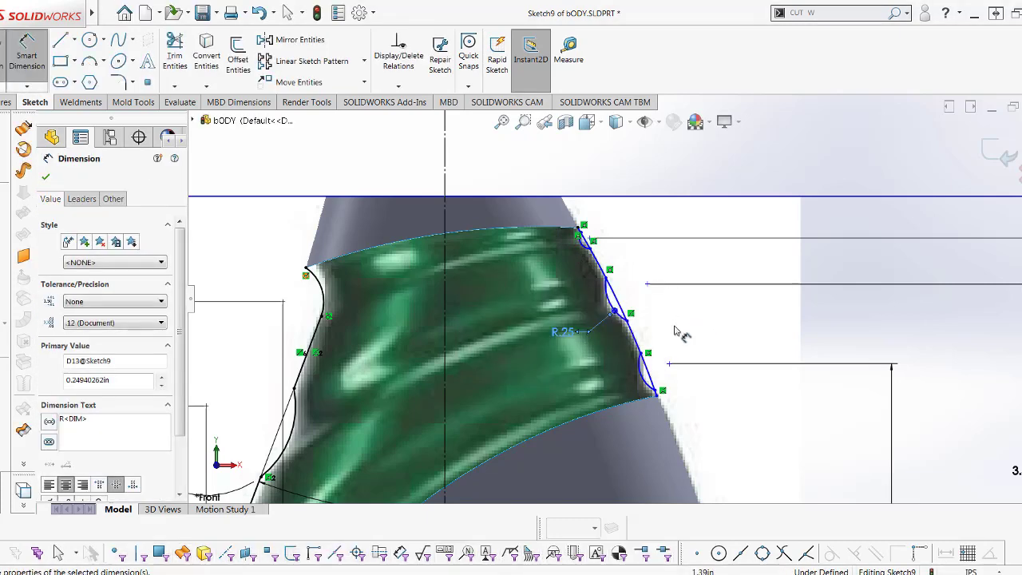
{"action": "scroll", "coordinate": [636, 295], "scroll_direction": "up", "scroll_amount": 2}
- Dimension a spline point 1.20 horizontally from the origin
{"action": "left_click", "coordinate": [637, 318]}
{"action": "scroll", "coordinate": [636, 317], "scroll_direction": "up", "scroll_amount": 1}
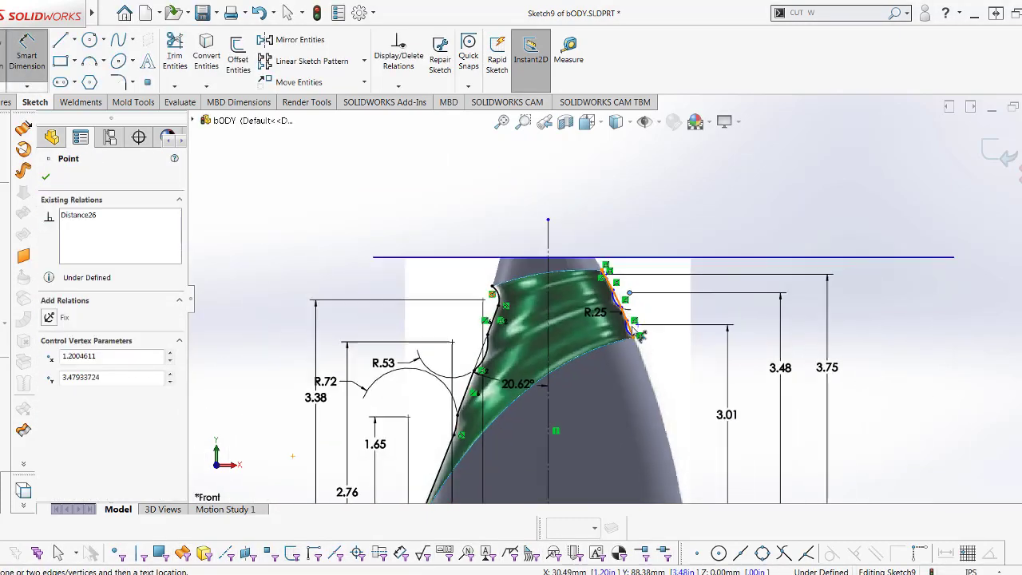
{"action": "scroll", "coordinate": [623, 359], "scroll_direction": "up", "scroll_amount": 1}
{"action": "scroll", "coordinate": [606, 406], "scroll_direction": "up", "scroll_amount": 1}
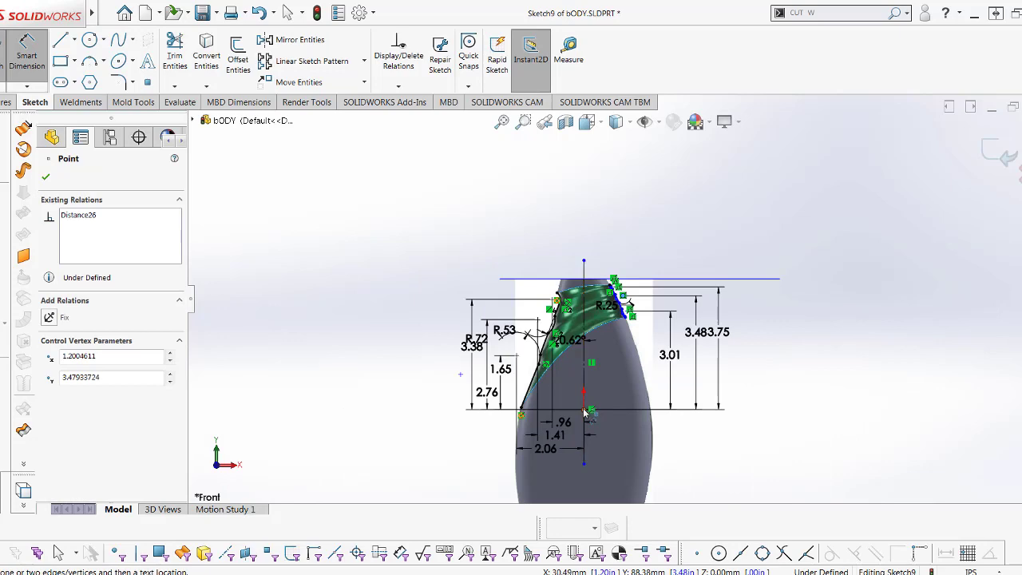
{"action": "left_click", "coordinate": [587, 411]}
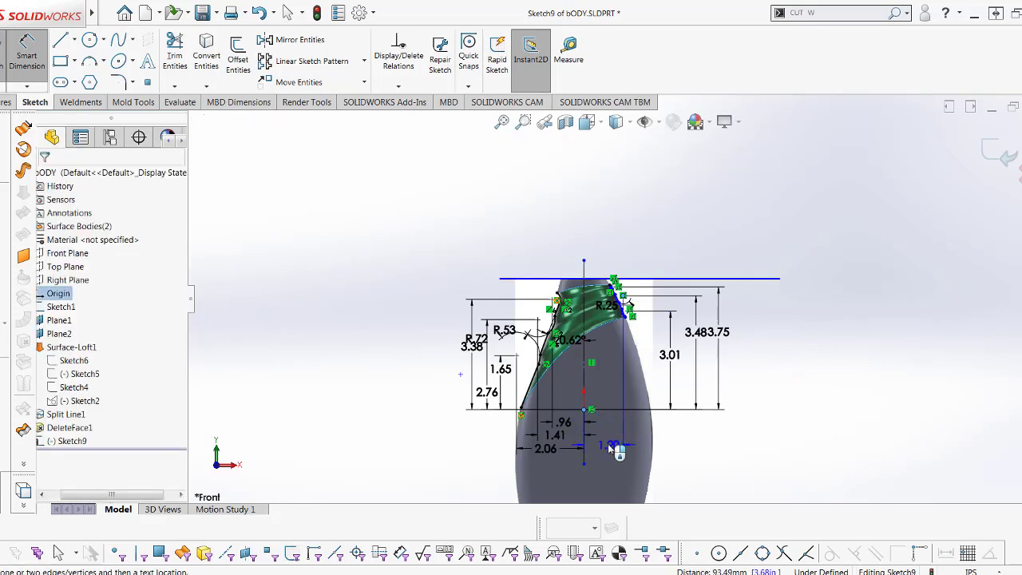
{"action": "left_click", "coordinate": [610, 446]}
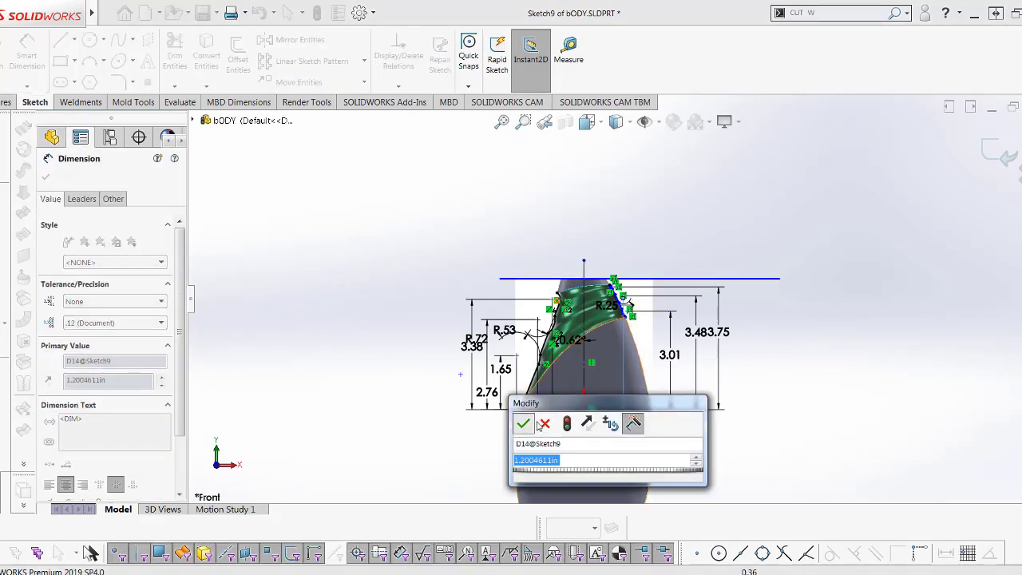
{"action": "left_click", "coordinate": [523, 424]}
{"action": "scroll", "coordinate": [630, 320], "scroll_direction": "down", "scroll_amount": 2}
{"action": "scroll", "coordinate": [647, 310], "scroll_direction": "down", "scroll_amount": 2}
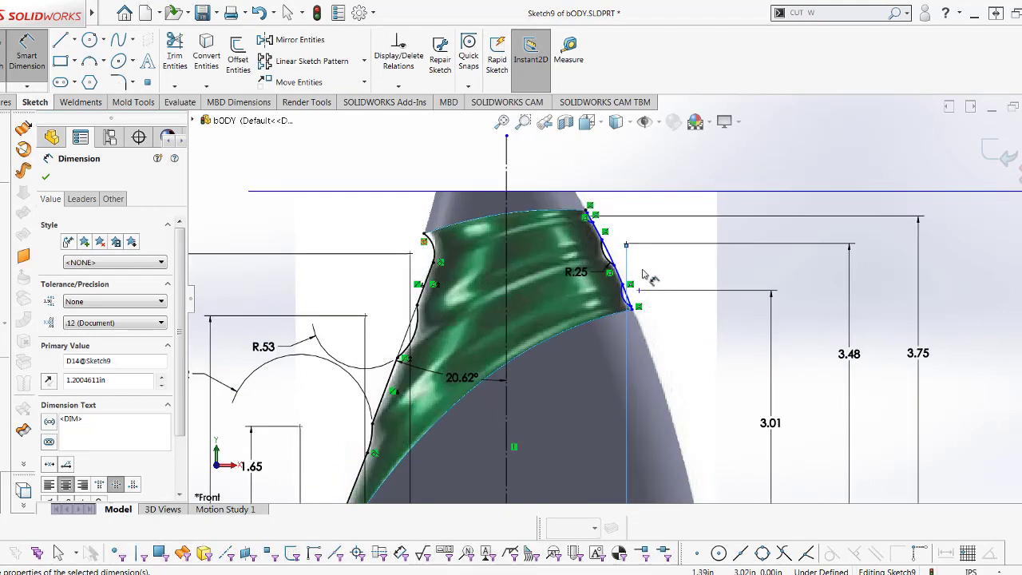
{"action": "scroll", "coordinate": [638, 287], "scroll_direction": "down", "scroll_amount": 1}
- Dimension the next spline point 1.33 horizontally from the origin
{"action": "left_click", "coordinate": [637, 298]}
{"action": "scroll", "coordinate": [637, 300], "scroll_direction": "up", "scroll_amount": 3}
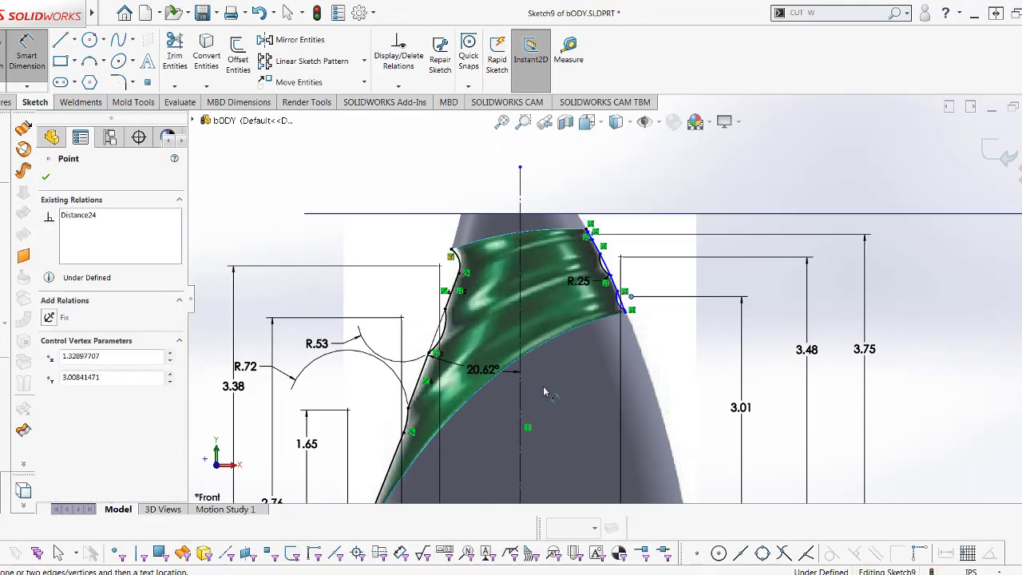
{"action": "scroll", "coordinate": [631, 304], "scroll_direction": "up", "scroll_amount": 3}
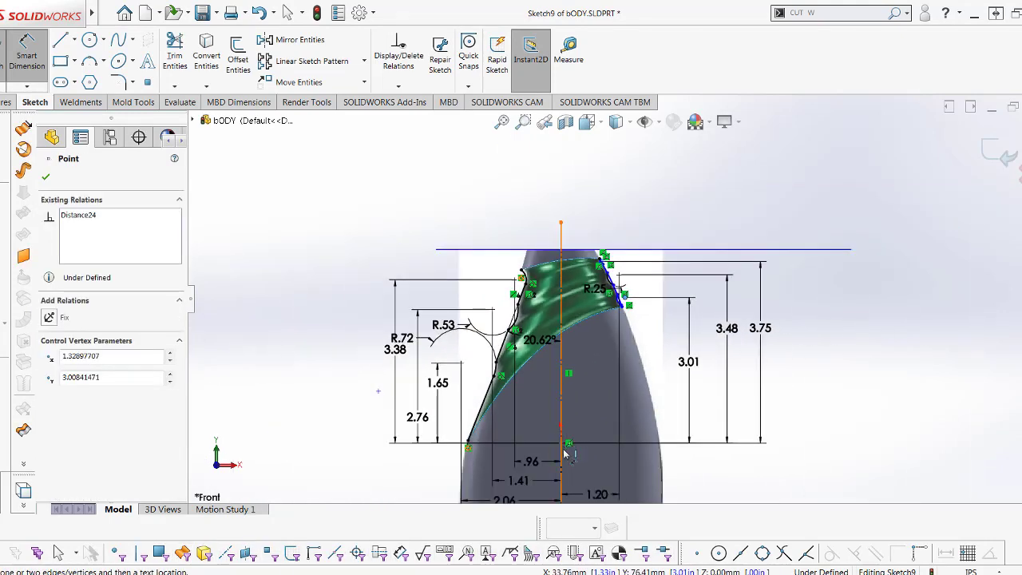
{"action": "left_click", "coordinate": [564, 443]}
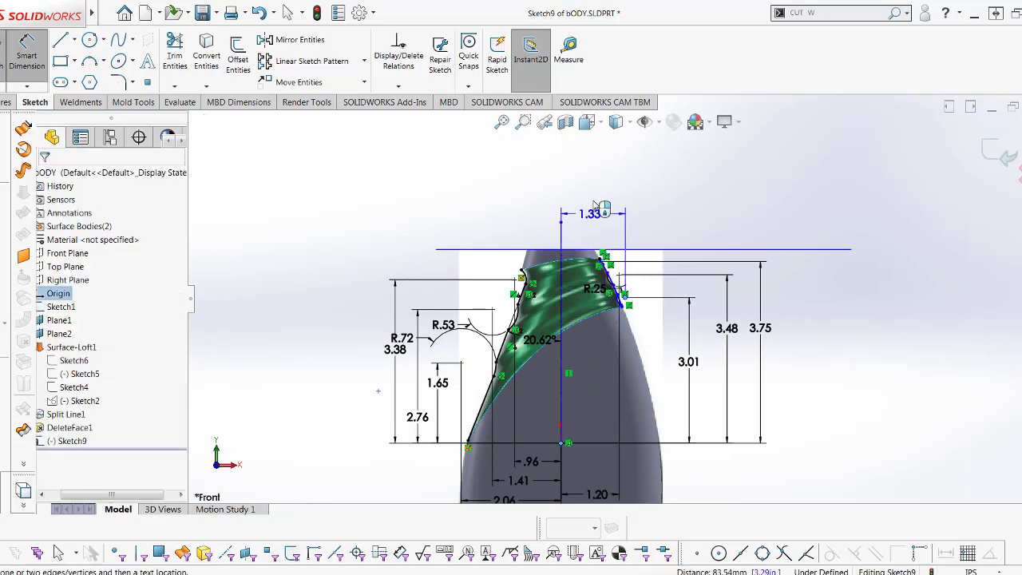
{"action": "left_click", "coordinate": [591, 210]}
{"action": "left_click", "coordinate": [509, 176]}
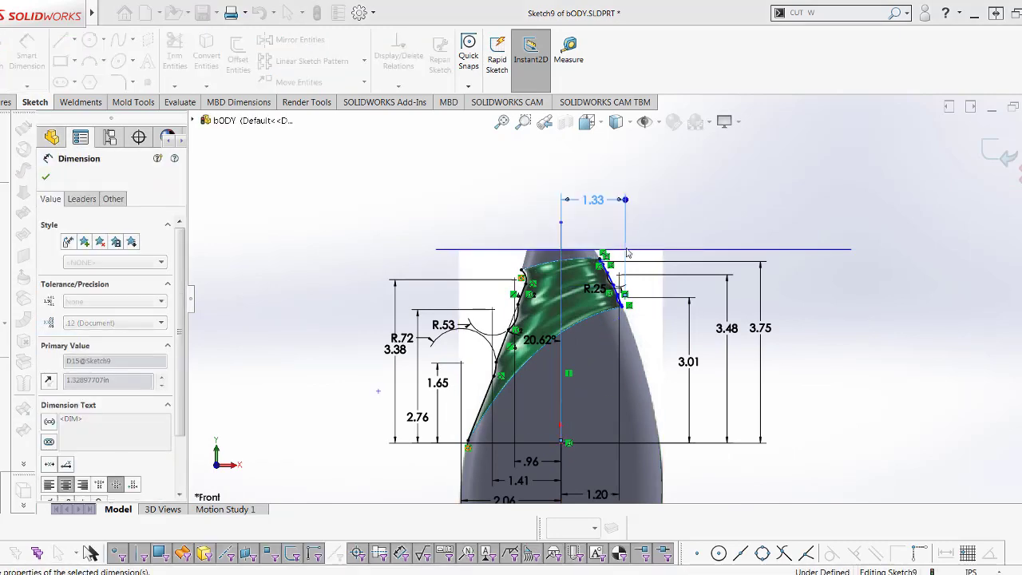
{"action": "scroll", "coordinate": [582, 311], "scroll_direction": "down", "scroll_amount": 3}
{"action": "scroll", "coordinate": [581, 311], "scroll_direction": "down", "scroll_amount": 2}
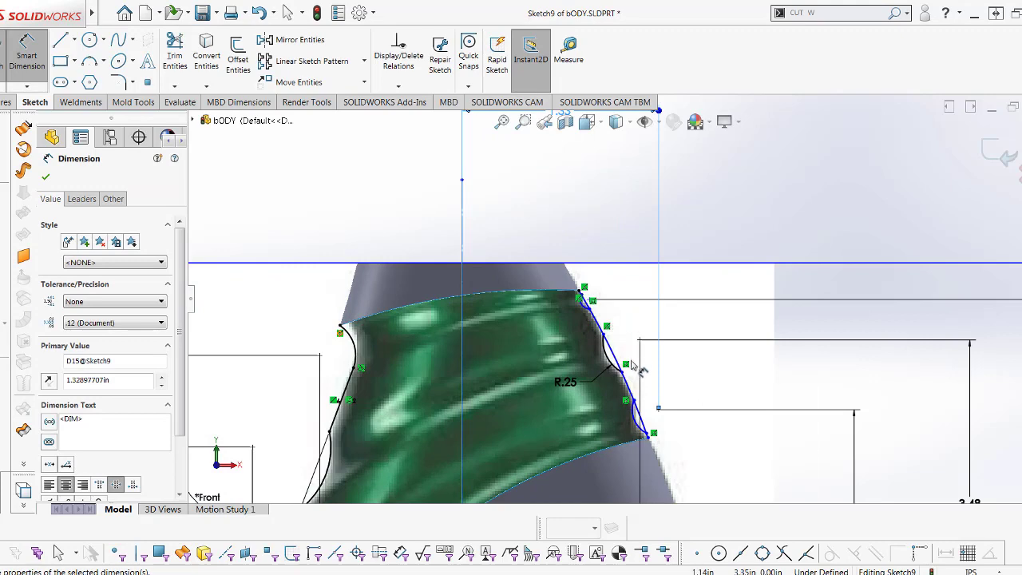
{"action": "scroll", "coordinate": [638, 368], "scroll_direction": "down", "scroll_amount": 2}
{"action": "scroll", "coordinate": [649, 407], "scroll_direction": "down", "scroll_amount": 1}
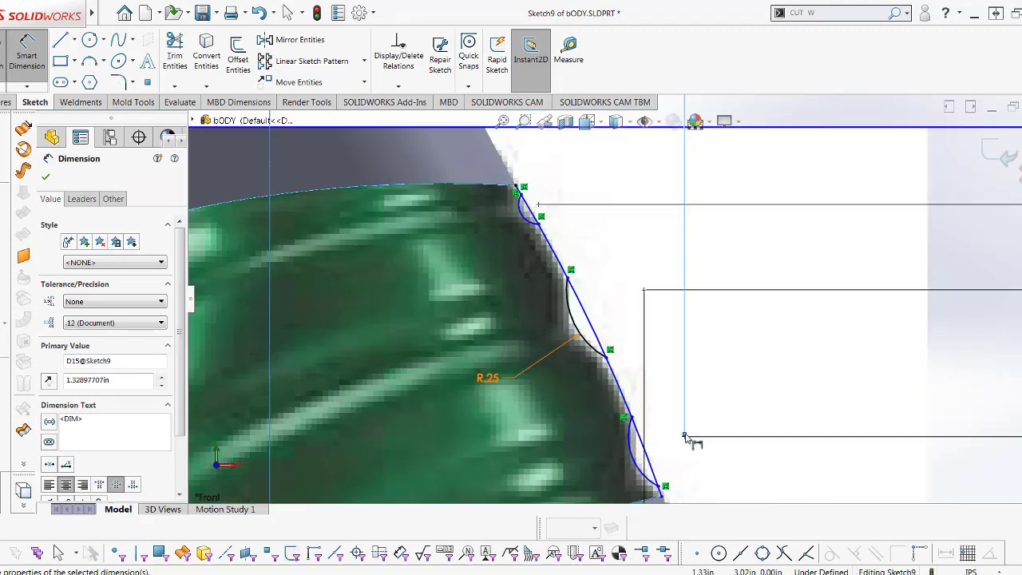
{"action": "scroll", "coordinate": [684, 436], "scroll_direction": "up", "scroll_amount": 3}
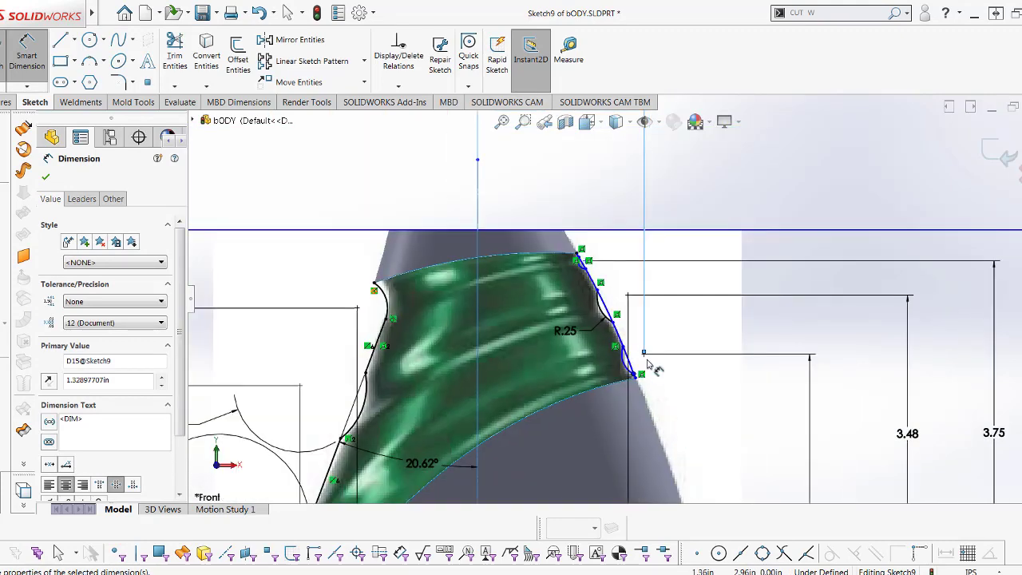
- Attempt another spline-point distance to the centreline, then cancel the redundant 1.20 dimension
{"action": "left_click", "coordinate": [645, 354]}
{"action": "scroll", "coordinate": [645, 359], "scroll_direction": "up", "scroll_amount": 3}
{"action": "scroll", "coordinate": [592, 401], "scroll_direction": "up", "scroll_amount": 2}
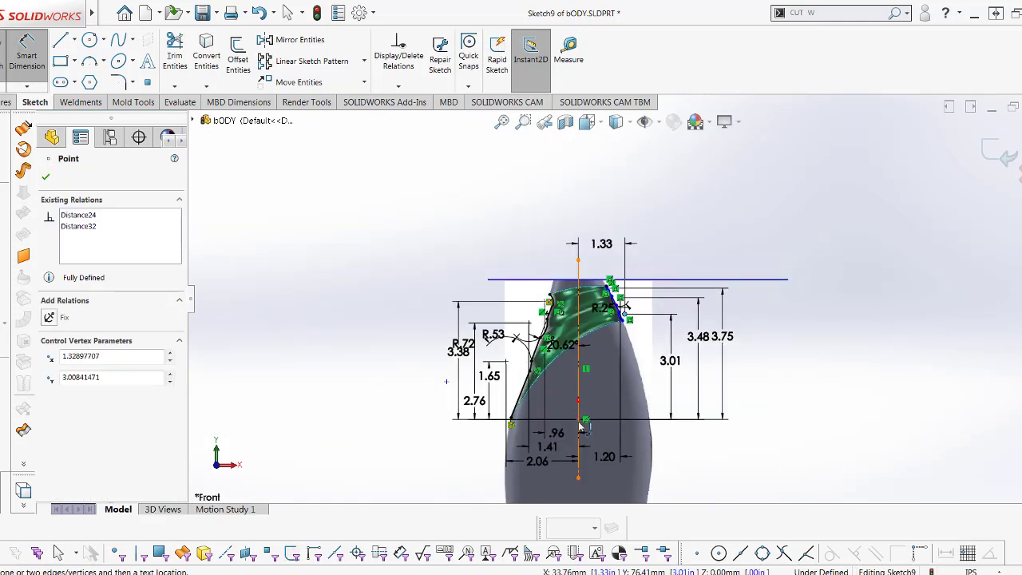
{"action": "left_click", "coordinate": [578, 418]}
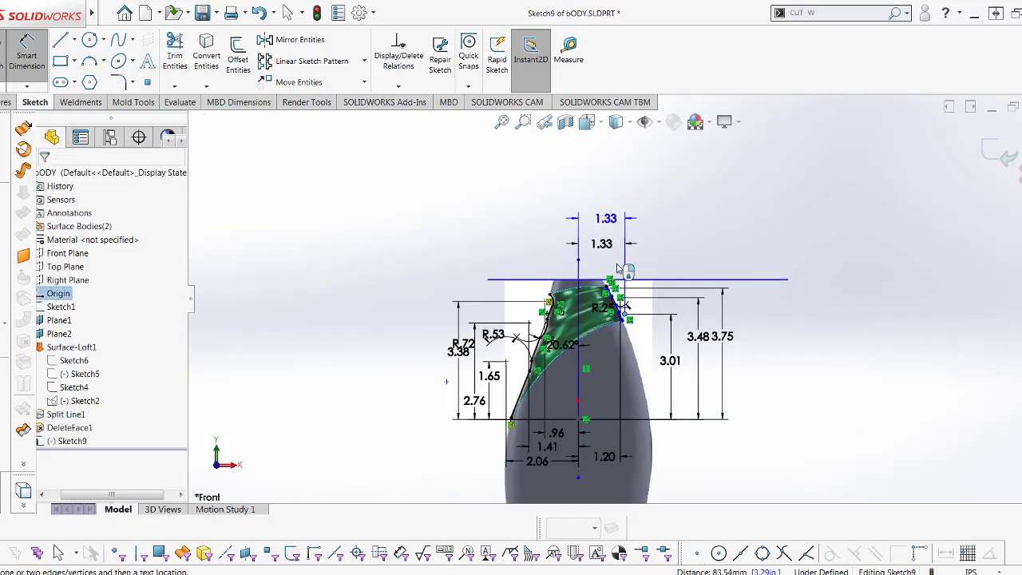
{"action": "scroll", "coordinate": [619, 269], "scroll_direction": "down", "scroll_amount": 3}
{"action": "scroll", "coordinate": [619, 268], "scroll_direction": "down", "scroll_amount": 2}
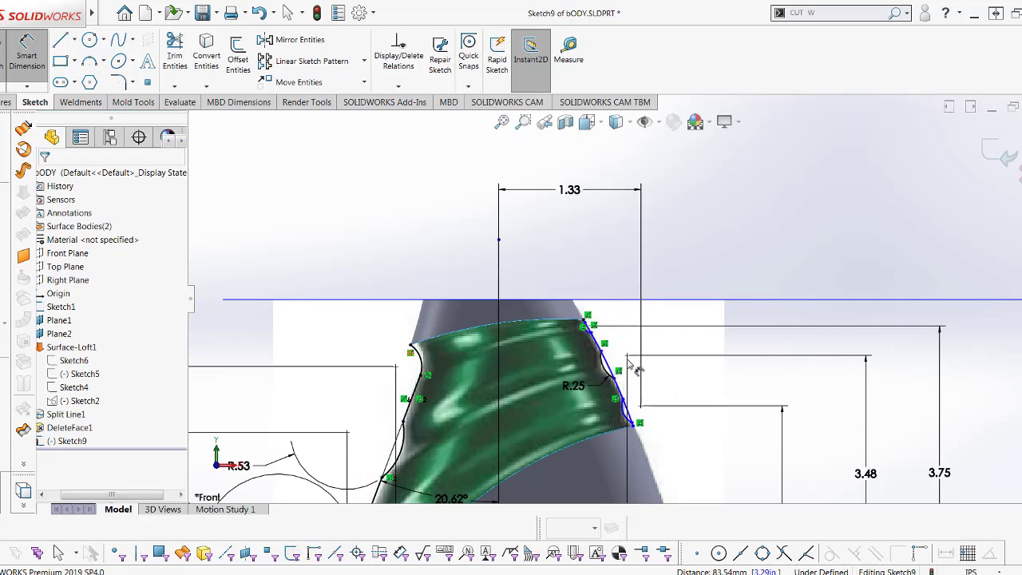
{"action": "left_click", "coordinate": [628, 357]}
{"action": "scroll", "coordinate": [539, 361], "scroll_direction": "up", "scroll_amount": 3}
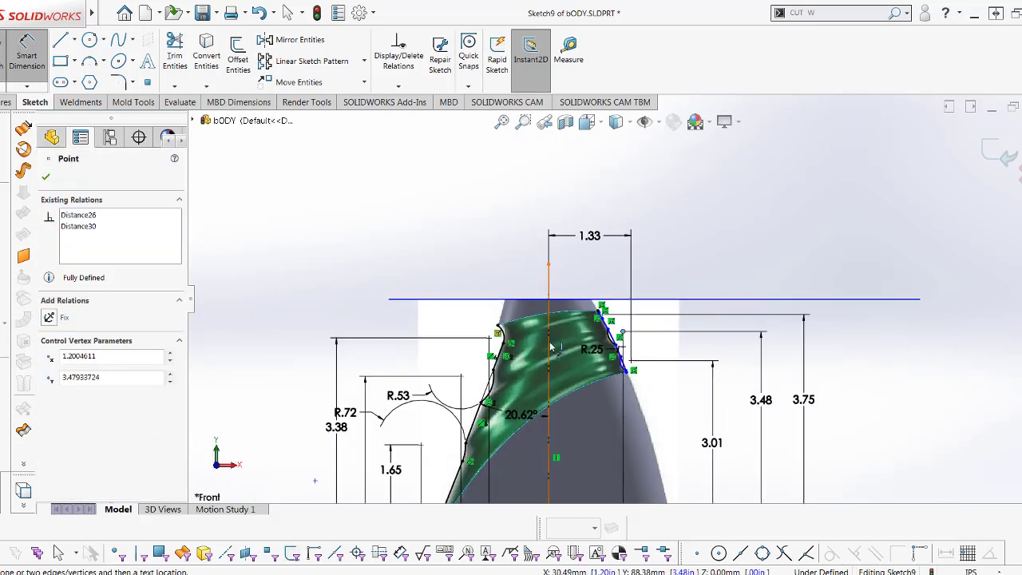
{"action": "left_click", "coordinate": [546, 292]}
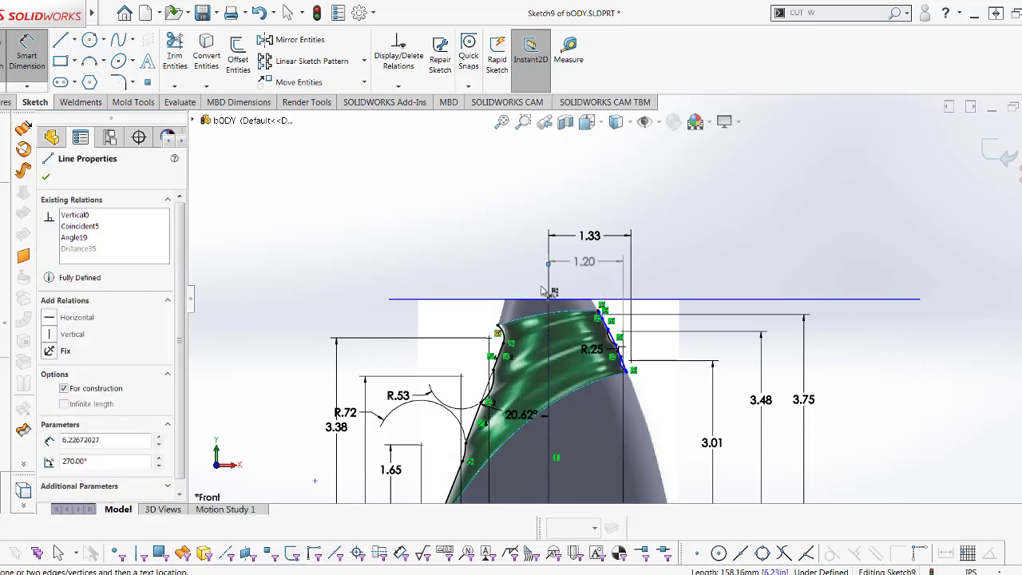
{"action": "key", "text": "Escape"}
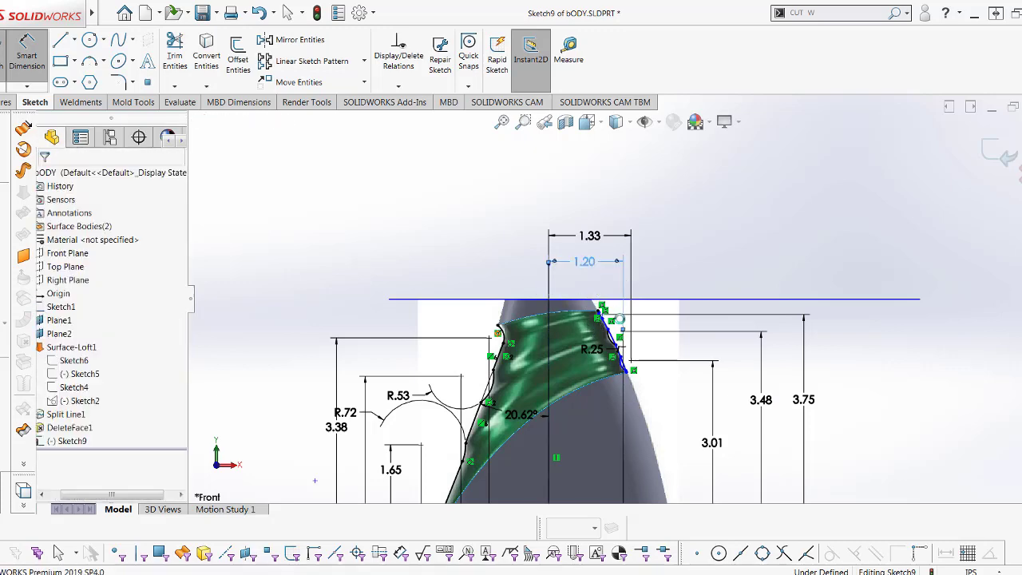
{"action": "scroll", "coordinate": [607, 320], "scroll_direction": "up", "scroll_amount": 2}
{"action": "scroll", "coordinate": [600, 321], "scroll_direction": "up", "scroll_amount": 2}
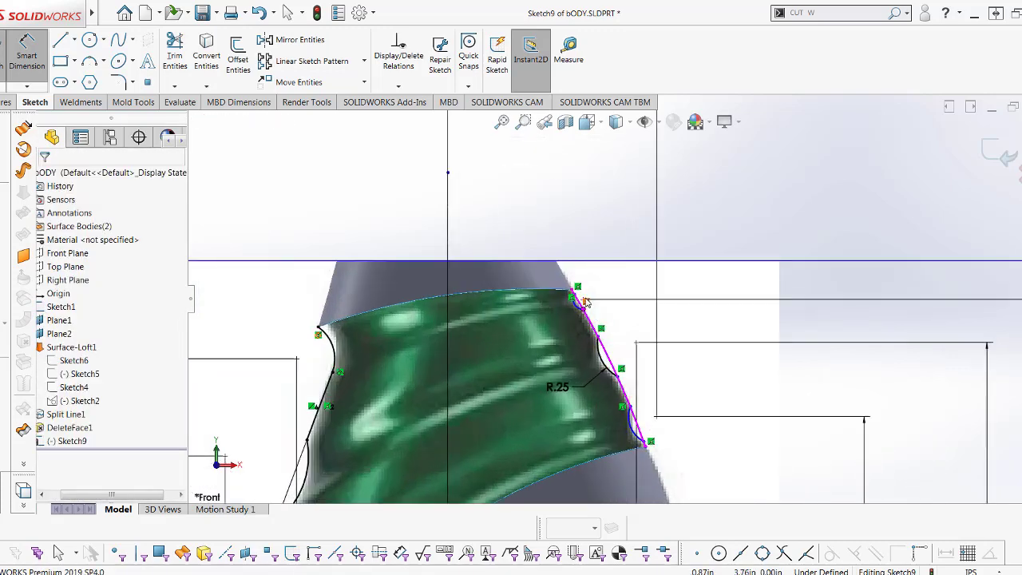
{"action": "scroll", "coordinate": [583, 299], "scroll_direction": "up", "scroll_amount": 2}
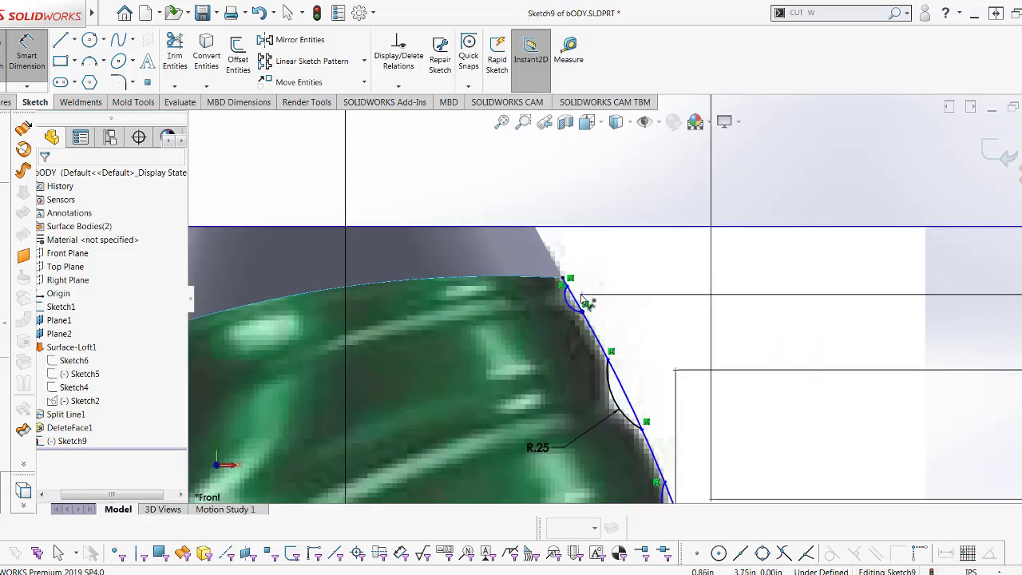
- Dimension the top spline endpoint .86 horizontally from the centre axis
{"action": "left_click", "coordinate": [348, 299]}
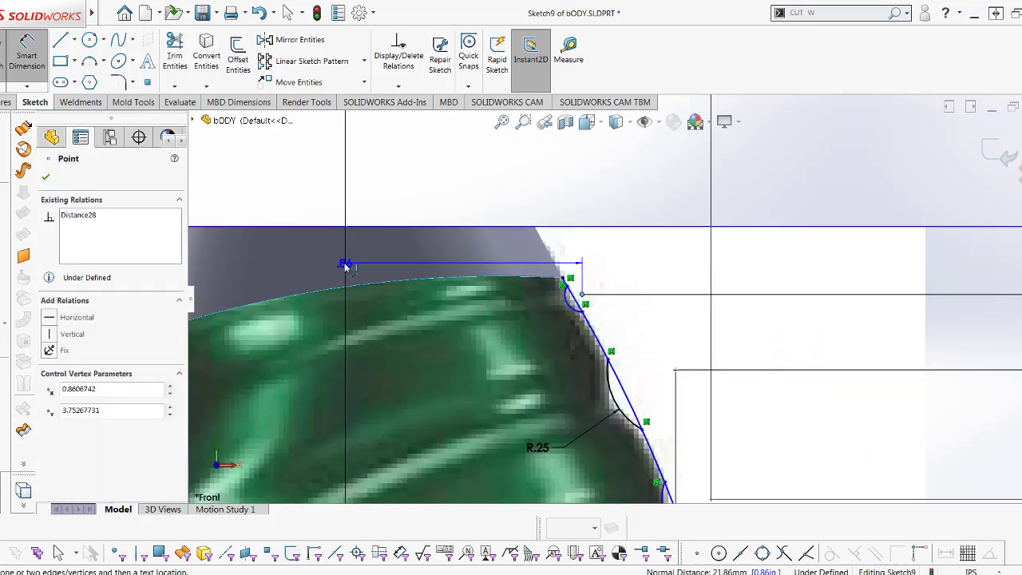
{"action": "scroll", "coordinate": [617, 299], "scroll_direction": "up", "scroll_amount": 2}
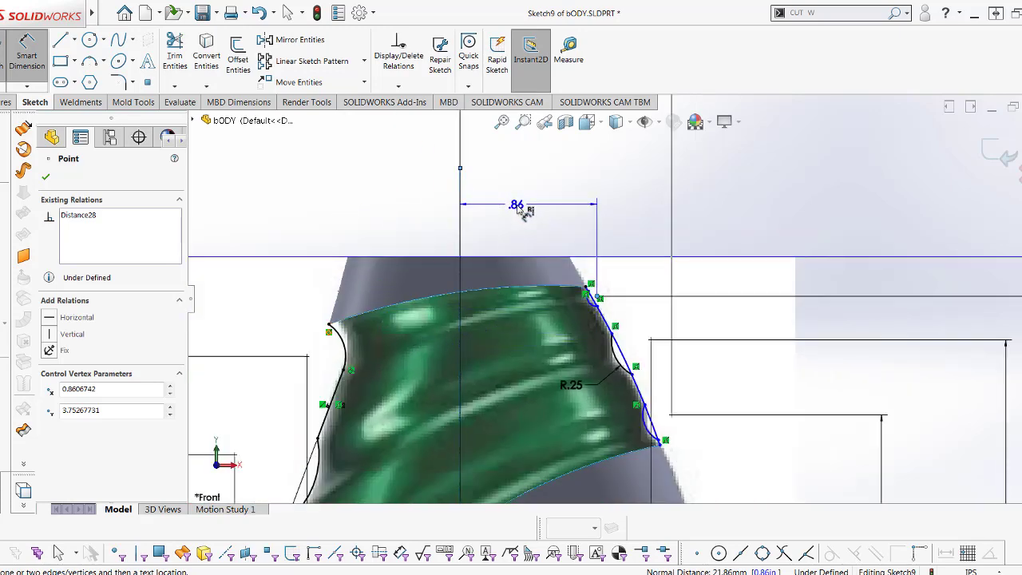
{"action": "left_click", "coordinate": [519, 206]}
{"action": "left_click", "coordinate": [430, 183]}
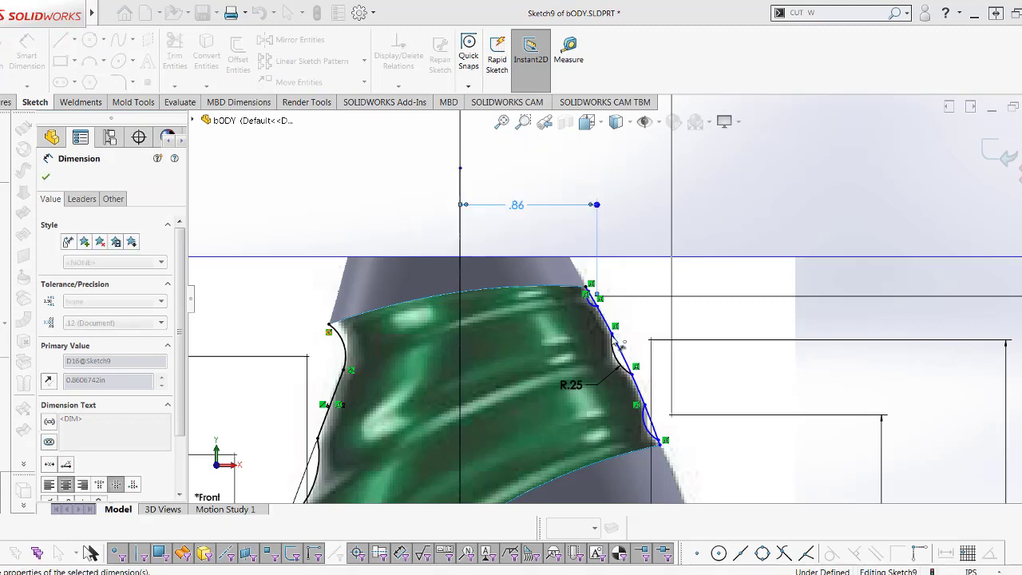
{"action": "scroll", "coordinate": [599, 316], "scroll_direction": "down", "scroll_amount": 3}
{"action": "scroll", "coordinate": [599, 316], "scroll_direction": "down", "scroll_amount": 2}
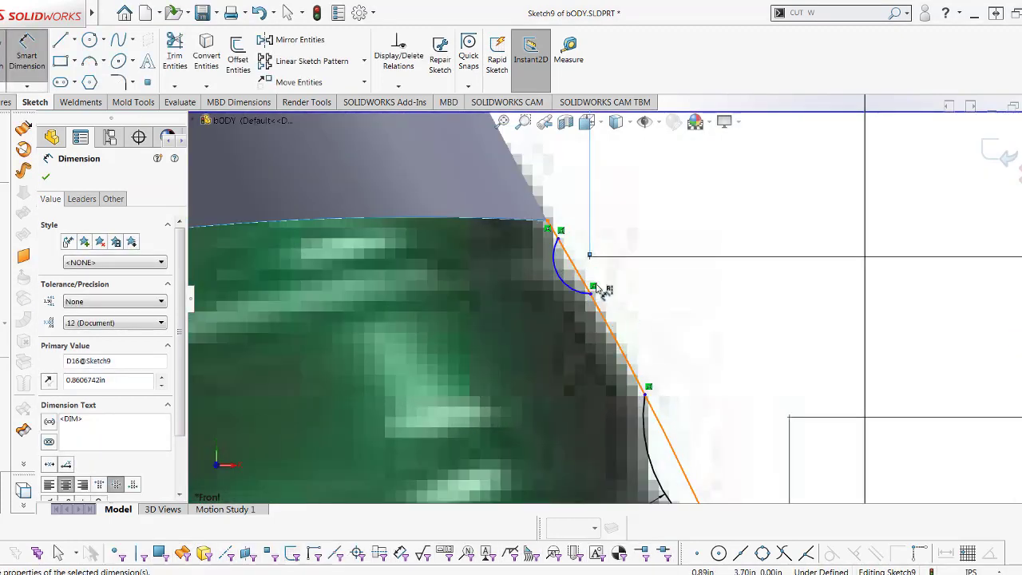
{"action": "scroll", "coordinate": [605, 290], "scroll_direction": "down", "scroll_amount": 3}
{"action": "scroll", "coordinate": [620, 313], "scroll_direction": "up", "scroll_amount": 2}
{"action": "scroll", "coordinate": [623, 331], "scroll_direction": "up", "scroll_amount": 2}
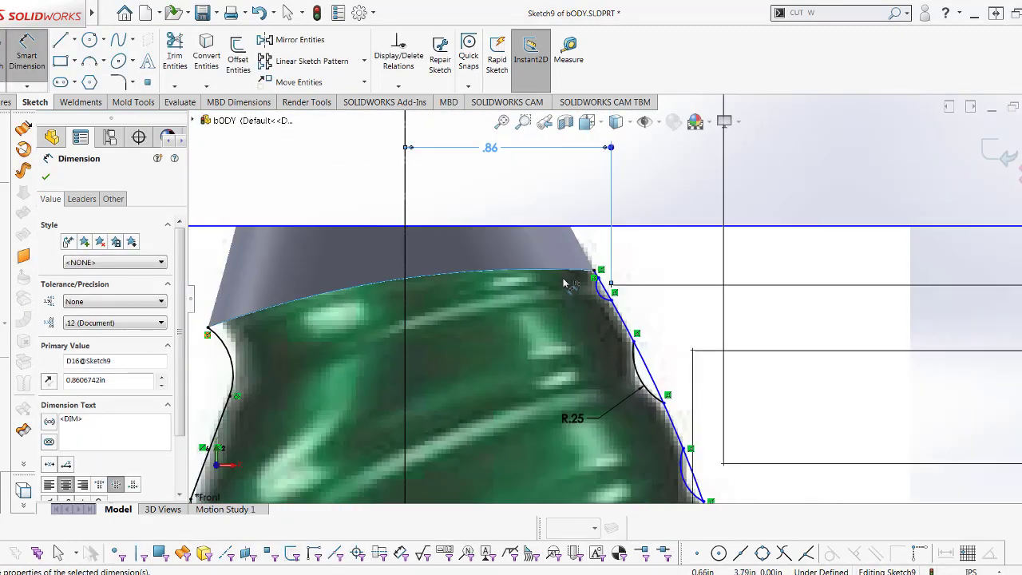
{"action": "scroll", "coordinate": [626, 350], "scroll_direction": "up", "scroll_amount": 1}
{"action": "scroll", "coordinate": [647, 381], "scroll_direction": "down", "scroll_amount": 2}
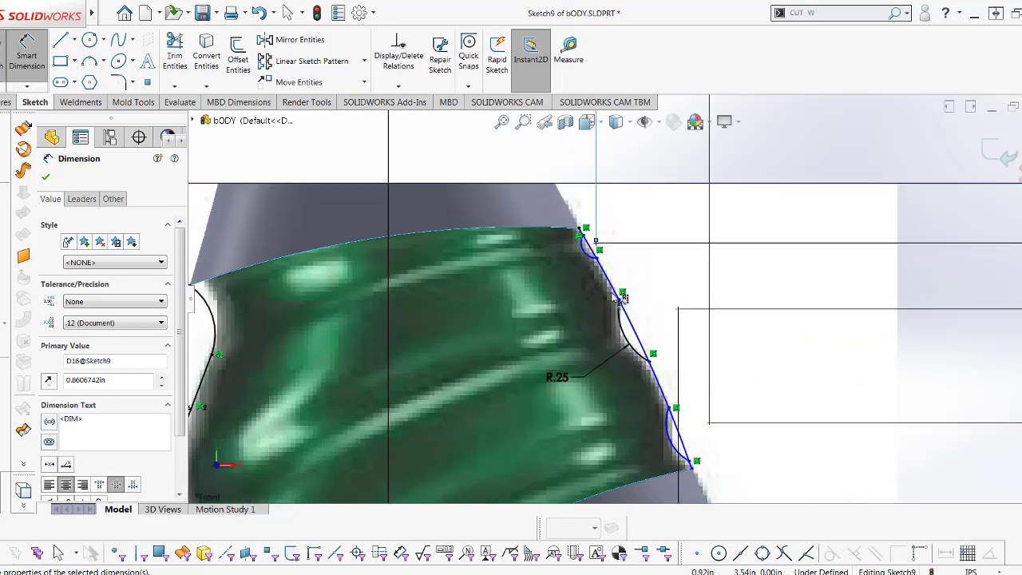
{"action": "right_click_drag", "start_coordinate": [620, 273], "coordinate": [634, 236]}
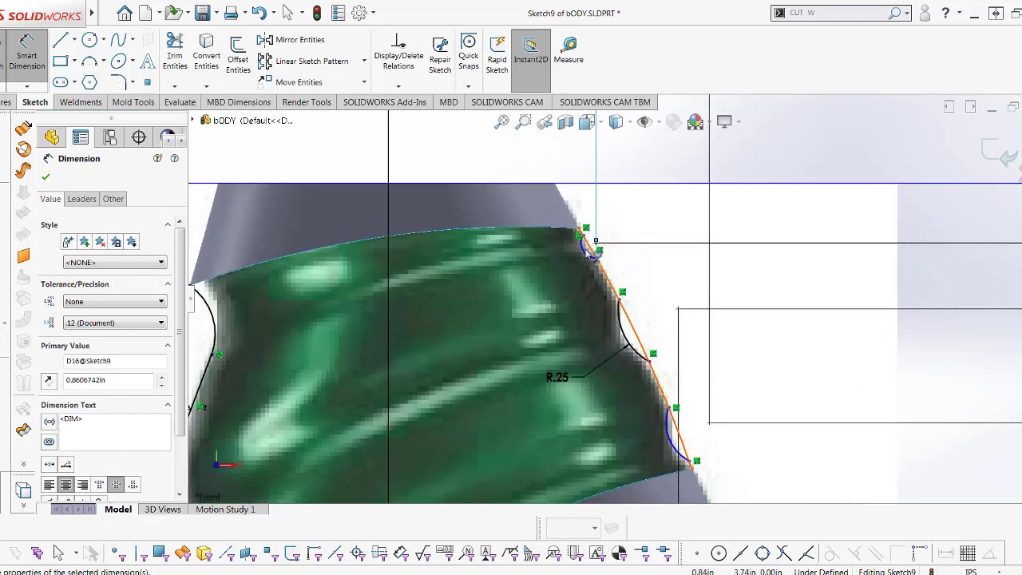
- Dimension the small top arc at R.06 and the lower arc at R.18
{"action": "left_click", "coordinate": [589, 243]}
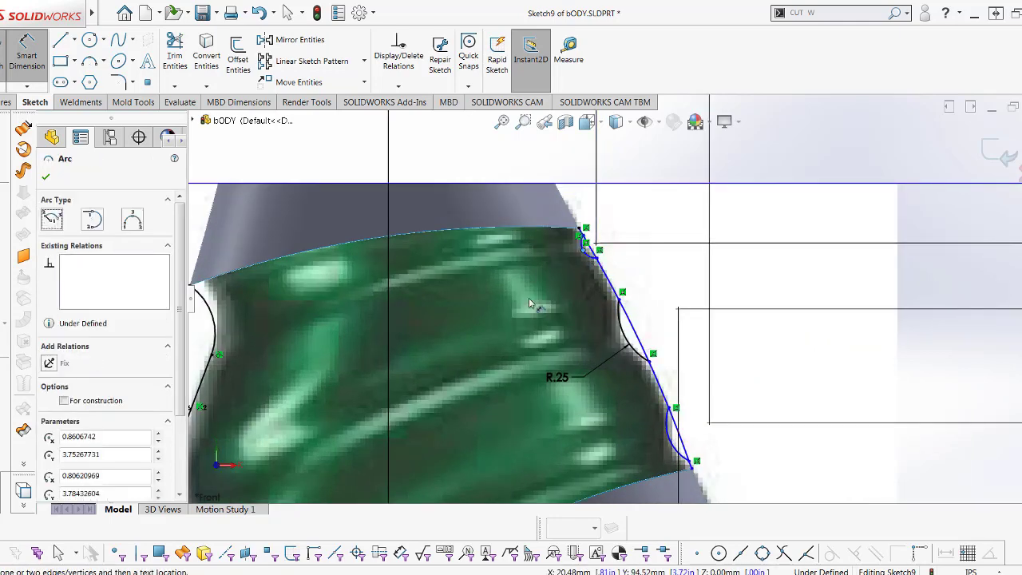
{"action": "left_click", "coordinate": [589, 257]}
{"action": "left_click", "coordinate": [583, 270]}
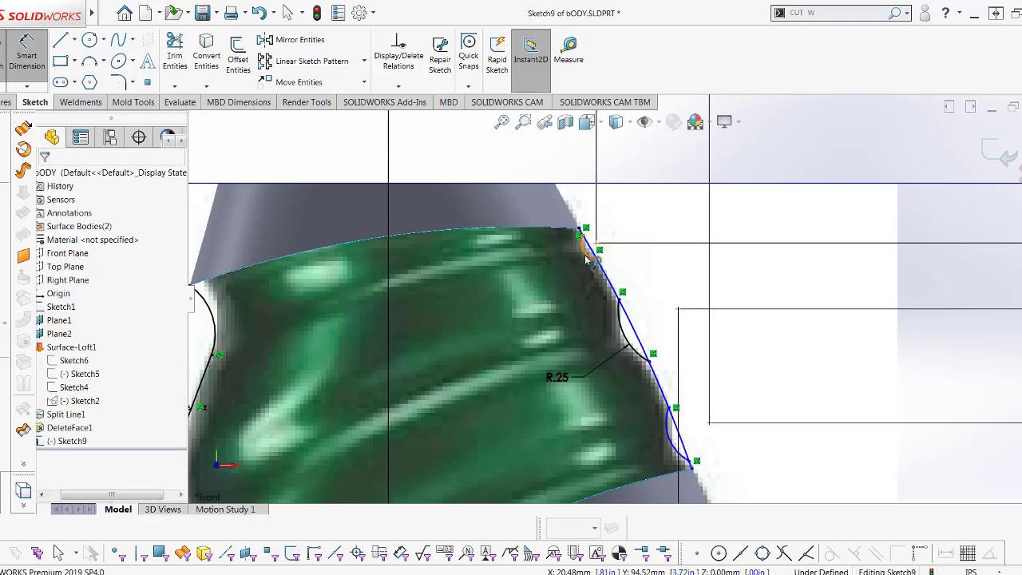
{"action": "left_click", "coordinate": [587, 260]}
{"action": "left_click", "coordinate": [515, 288]}
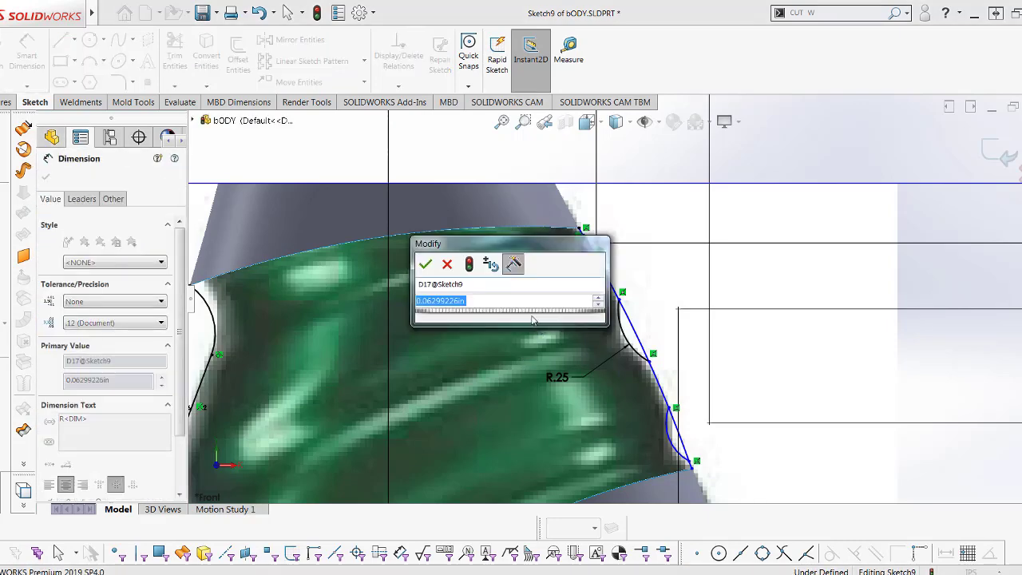
{"action": "left_click", "coordinate": [425, 263]}
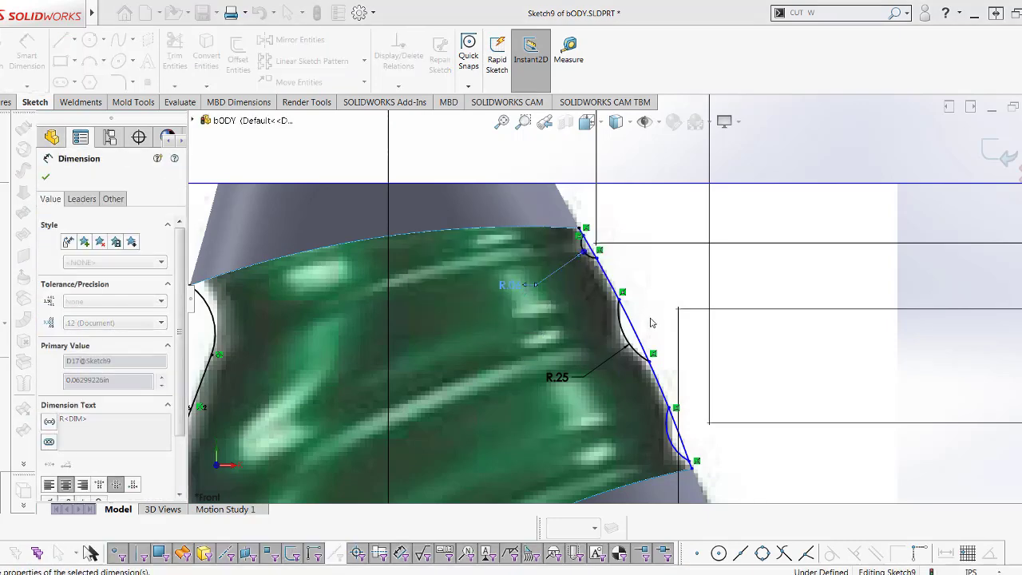
{"action": "left_click", "coordinate": [667, 429]}
{"action": "left_click", "coordinate": [557, 435]}
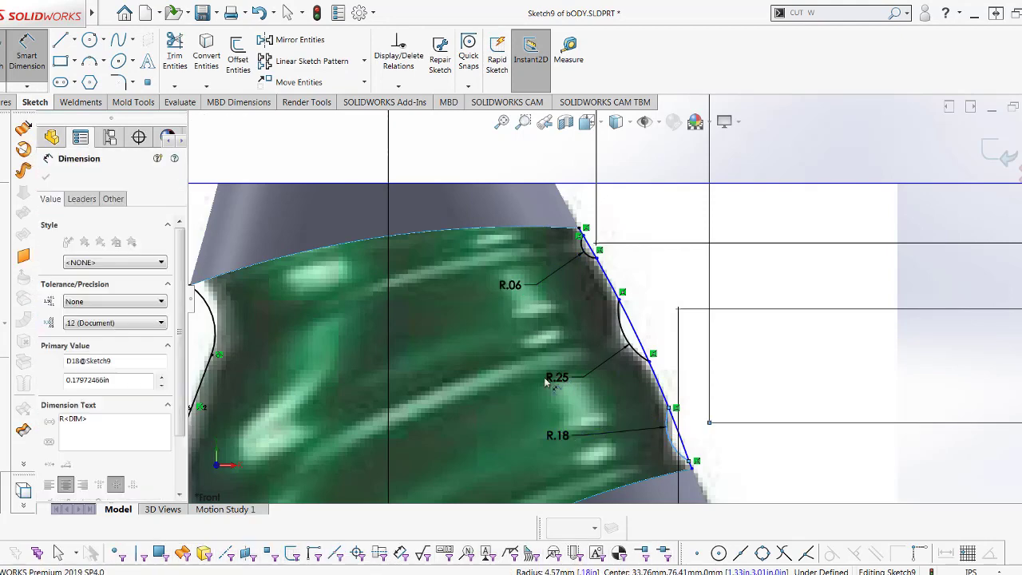
{"action": "left_click", "coordinate": [473, 415]}
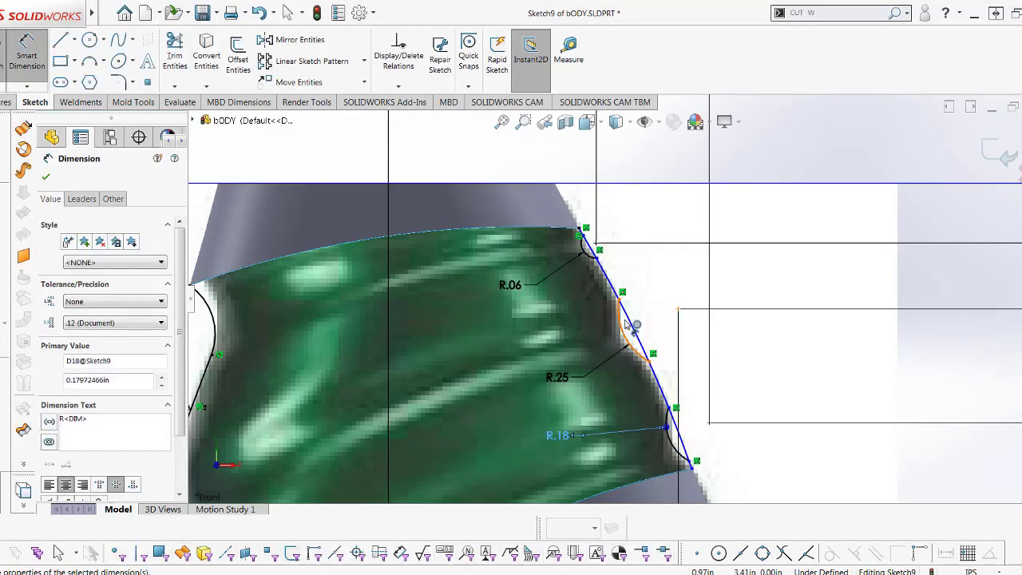
- Trim away the leftover line segments beside the arcs
{"action": "left_click", "coordinate": [174, 56]}
{"action": "mouse_move", "coordinate": [591, 254]}
{"action": "left_mouse_down"}
{"action": "mouse_move", "coordinate": [685, 444]}
{"action": "mouse_move", "coordinate": [675, 436]}
{"action": "left_mouse_up"}
{"action": "scroll", "coordinate": [691, 430], "scroll_direction": "up", "scroll_amount": 3}
{"action": "scroll", "coordinate": [703, 258], "scroll_direction": "down", "scroll_amount": 5}
{"action": "key", "text": "Escape"}
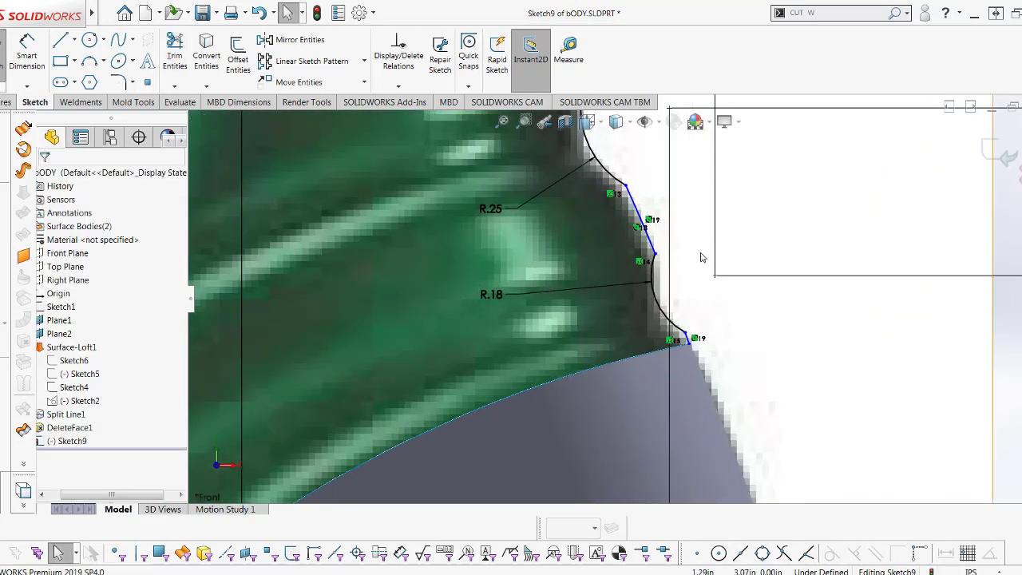
{"action": "scroll", "coordinate": [702, 257], "scroll_direction": "up", "scroll_amount": 2}
{"action": "scroll", "coordinate": [694, 266], "scroll_direction": "up", "scroll_amount": 2}
- Dimension the small arc's radius at R5.32
{"action": "right_click_drag", "start_coordinate": [722, 228], "coordinate": [631, 216]}
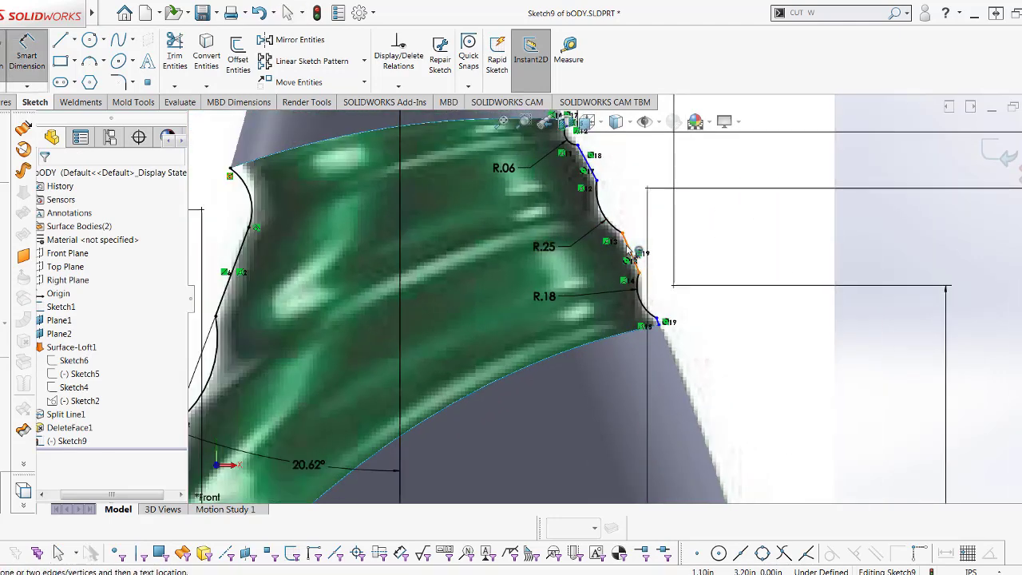
{"action": "scroll", "coordinate": [630, 255], "scroll_direction": "up", "scroll_amount": 2}
{"action": "scroll", "coordinate": [630, 256], "scroll_direction": "up", "scroll_amount": 1}
{"action": "scroll", "coordinate": [627, 267], "scroll_direction": "down", "scroll_amount": 4}
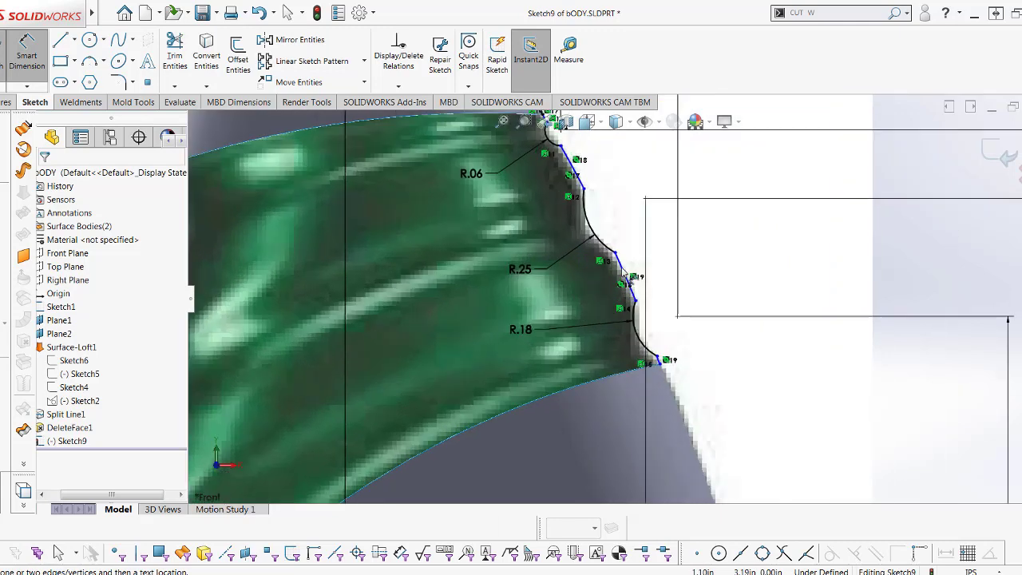
{"action": "left_click", "coordinate": [625, 272]}
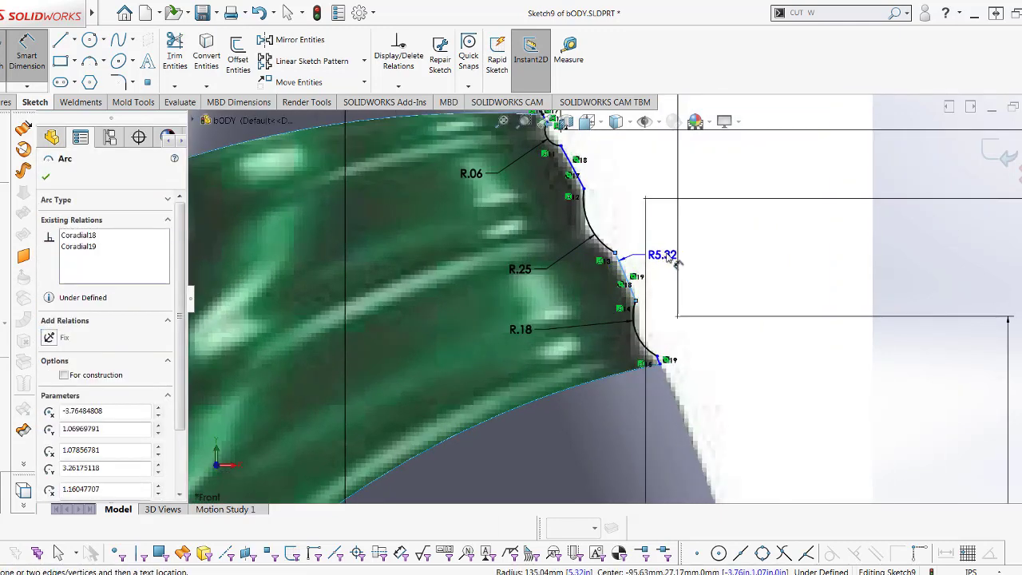
{"action": "left_click", "coordinate": [710, 256]}
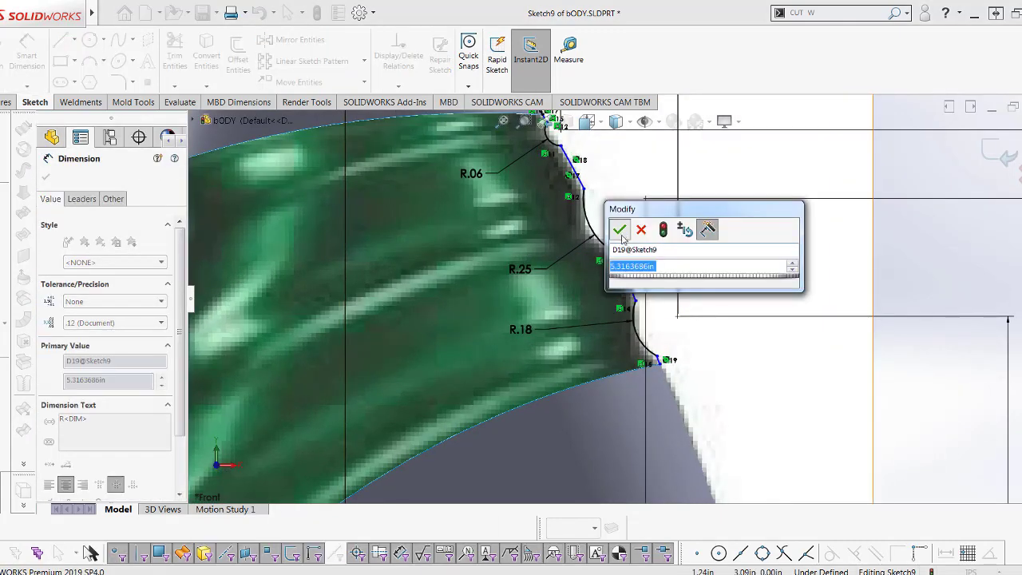
{"action": "left_click", "coordinate": [619, 230]}
{"action": "scroll", "coordinate": [650, 314], "scroll_direction": "down", "scroll_amount": 3}
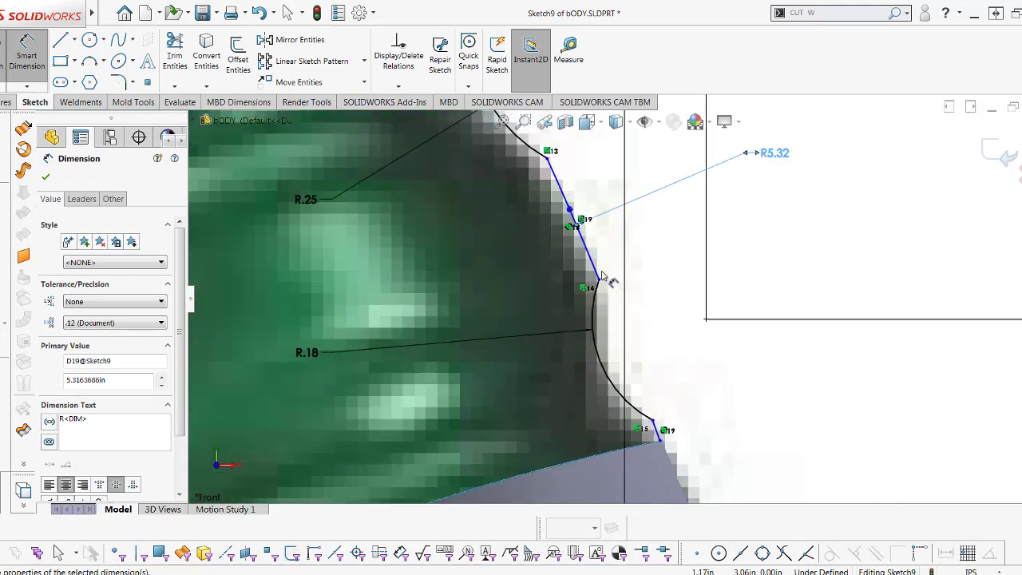
{"action": "scroll", "coordinate": [599, 250], "scroll_direction": "up", "scroll_amount": 2}
- Add a 1.08 distance from the profile endpoint to the vertical construction line
{"action": "left_click", "coordinate": [570, 204]}
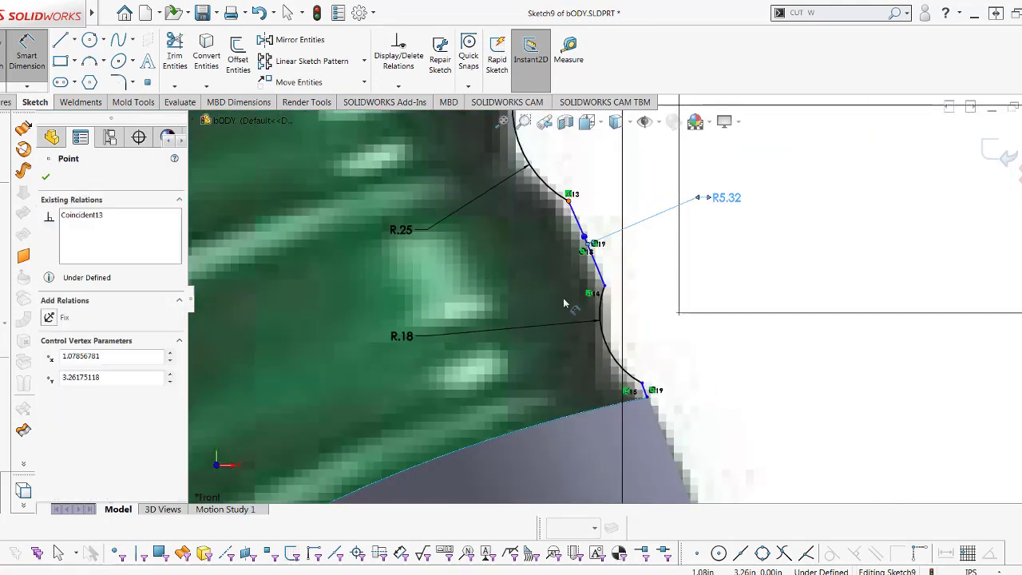
{"action": "scroll", "coordinate": [563, 297], "scroll_direction": "up", "scroll_amount": 3}
{"action": "left_click", "coordinate": [441, 314]}
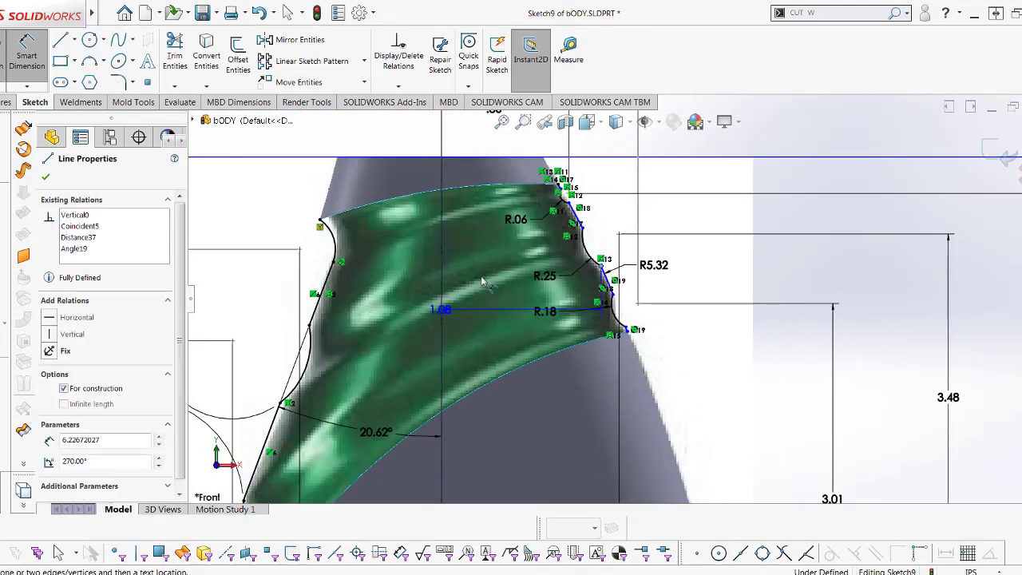
{"action": "scroll", "coordinate": [502, 245], "scroll_direction": "up", "scroll_amount": 3}
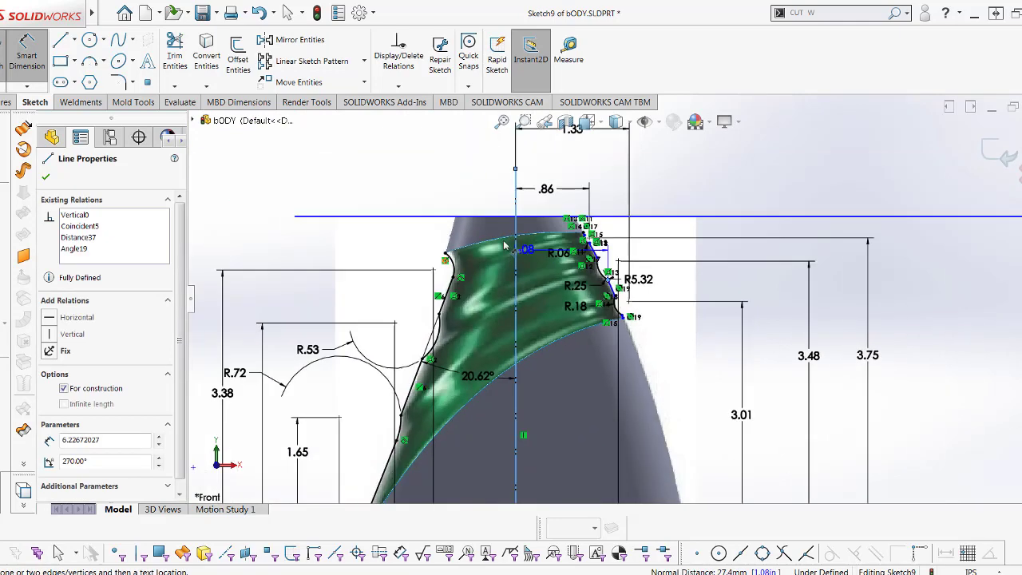
{"action": "left_click", "coordinate": [536, 199]}
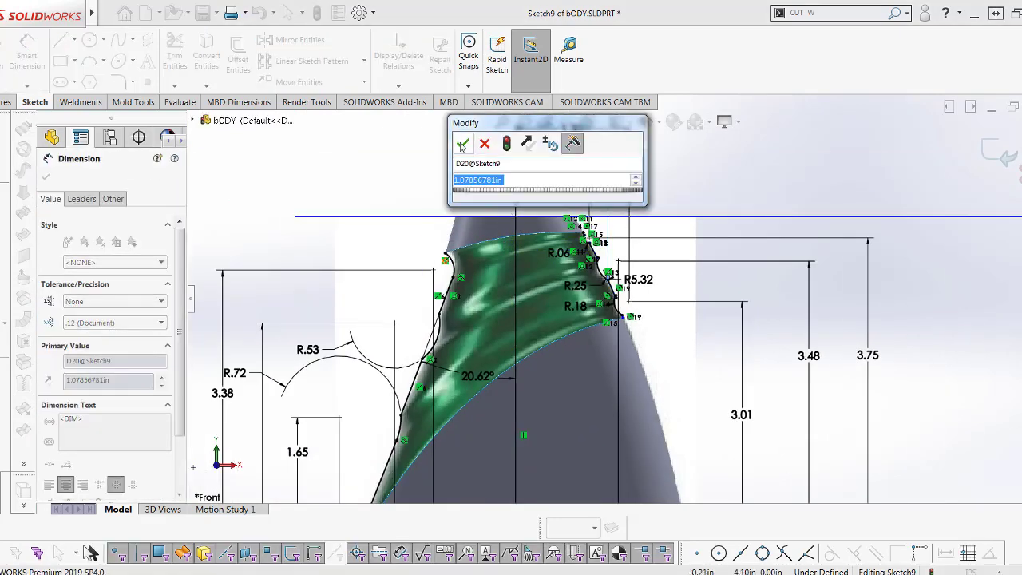
{"action": "key", "text": "Return"}
{"action": "scroll", "coordinate": [615, 303], "scroll_direction": "down", "scroll_amount": 3}
{"action": "scroll", "coordinate": [617, 311], "scroll_direction": "down", "scroll_amount": 3}
{"action": "scroll", "coordinate": [619, 311], "scroll_direction": "down", "scroll_amount": 1}
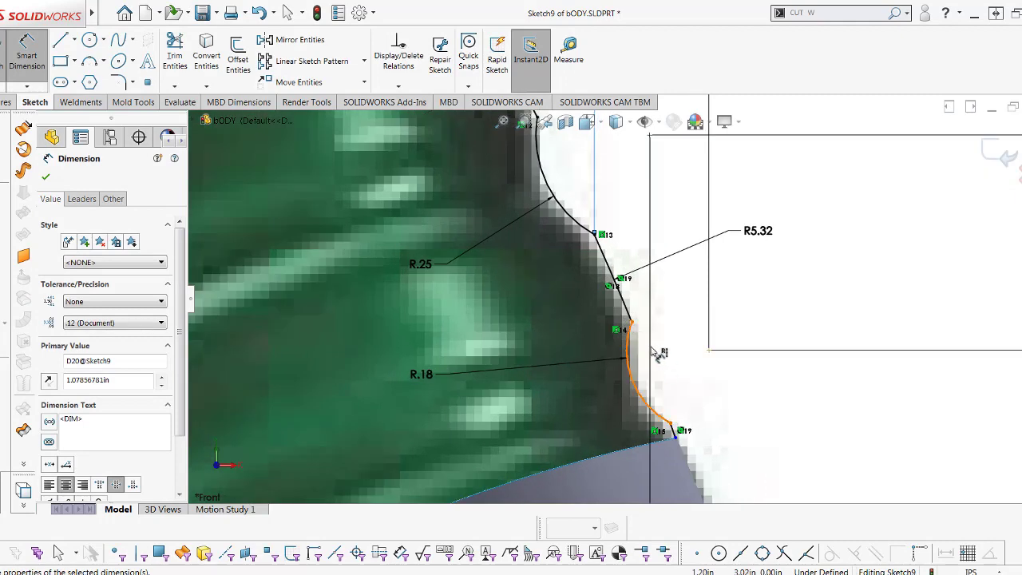
{"action": "scroll", "coordinate": [663, 371], "scroll_direction": "up", "scroll_amount": 3}
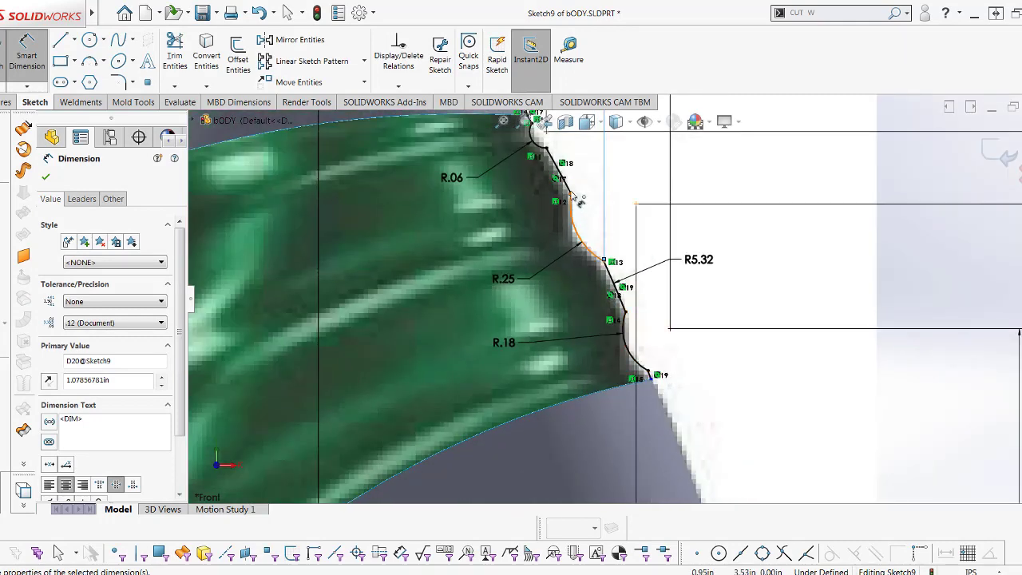
{"action": "scroll", "coordinate": [572, 194], "scroll_direction": "up", "scroll_amount": 2}
- Add a second R5.32 radius on the upper arc, kept as a driven dimension
{"action": "left_click", "coordinate": [582, 214]}
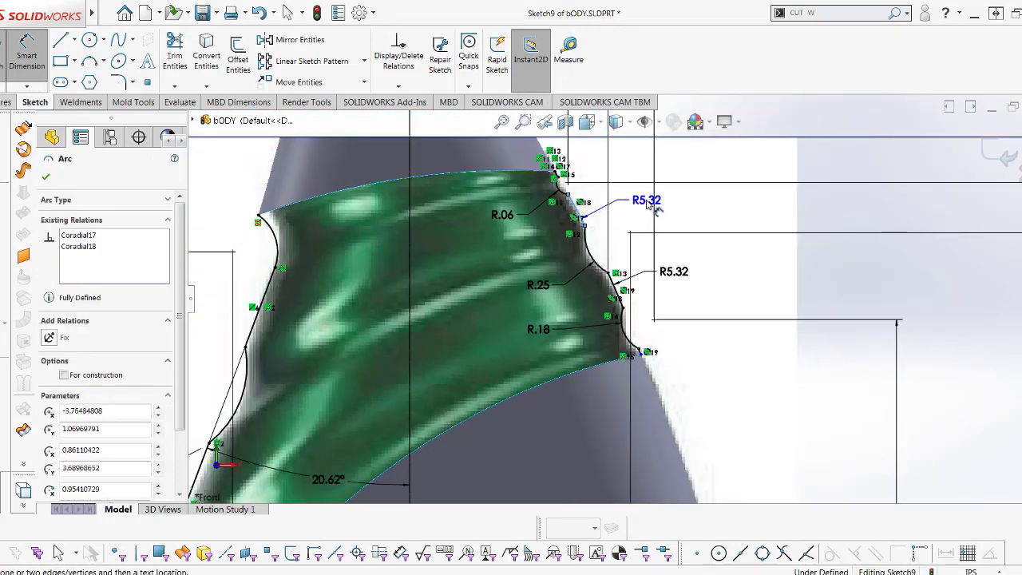
{"action": "left_click", "coordinate": [673, 234]}
{"action": "scroll", "coordinate": [675, 227], "scroll_direction": "down", "scroll_amount": 2}
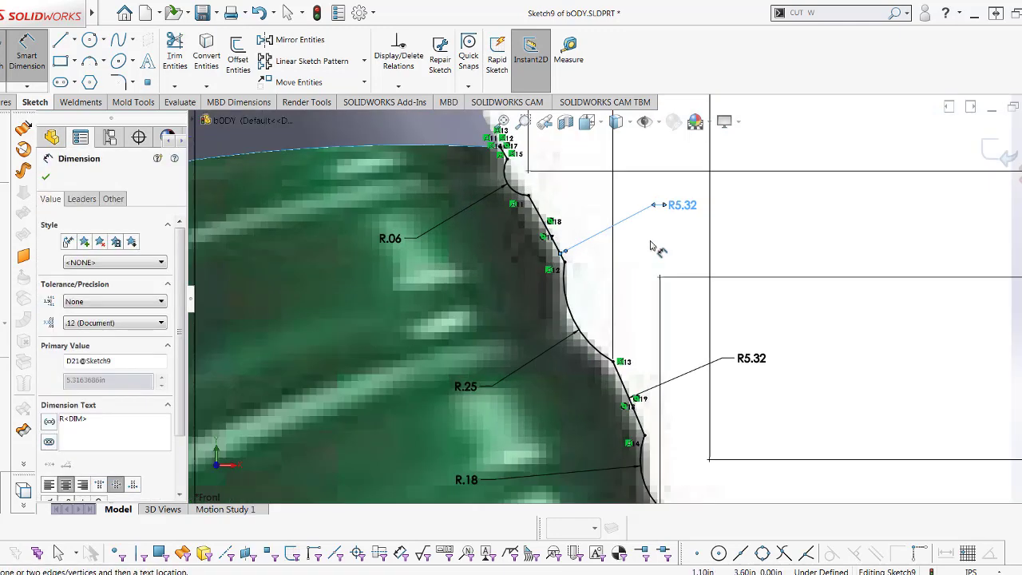
{"action": "key", "text": "Escape"}
{"action": "double_click", "coordinate": [679, 206]}
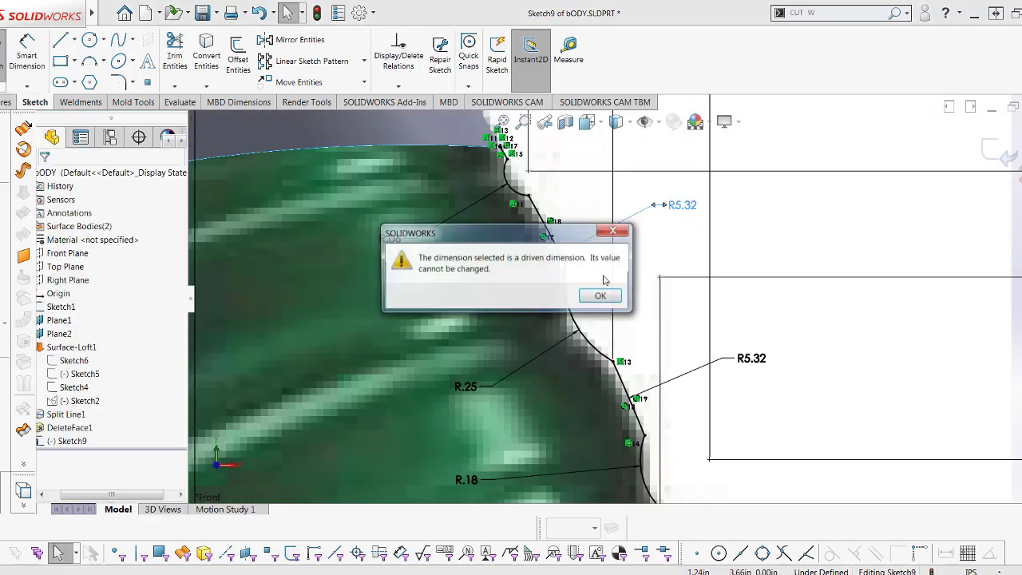
{"action": "key", "text": "Return"}
{"action": "scroll", "coordinate": [675, 233], "scroll_direction": "up", "scroll_amount": 2}
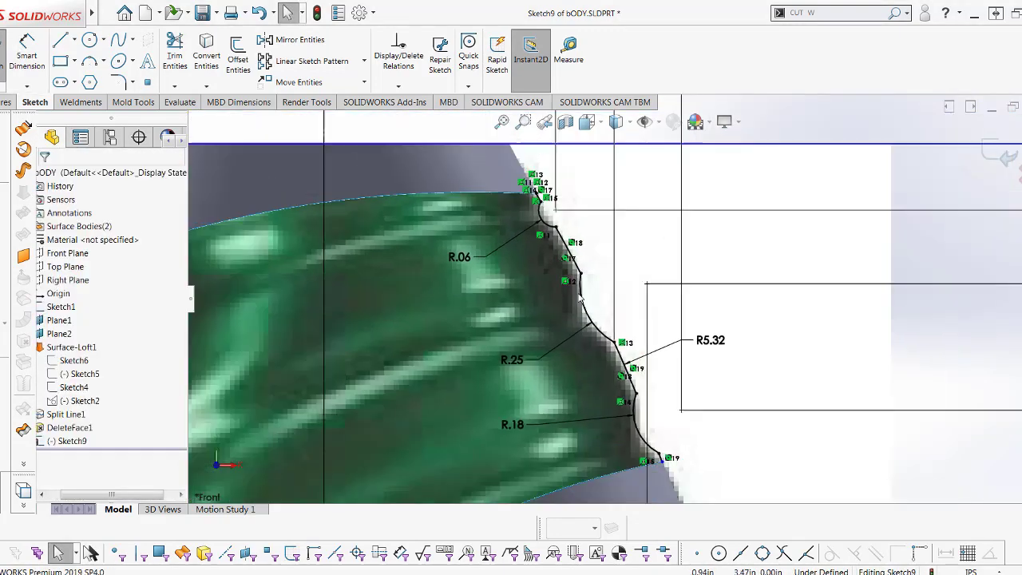
{"action": "scroll", "coordinate": [678, 335], "scroll_direction": "up", "scroll_amount": 3}
{"action": "scroll", "coordinate": [679, 344], "scroll_direction": "down", "scroll_amount": 3}
{"action": "scroll", "coordinate": [680, 344], "scroll_direction": "down", "scroll_amount": 3}
{"action": "scroll", "coordinate": [680, 345], "scroll_direction": "down", "scroll_amount": 2}
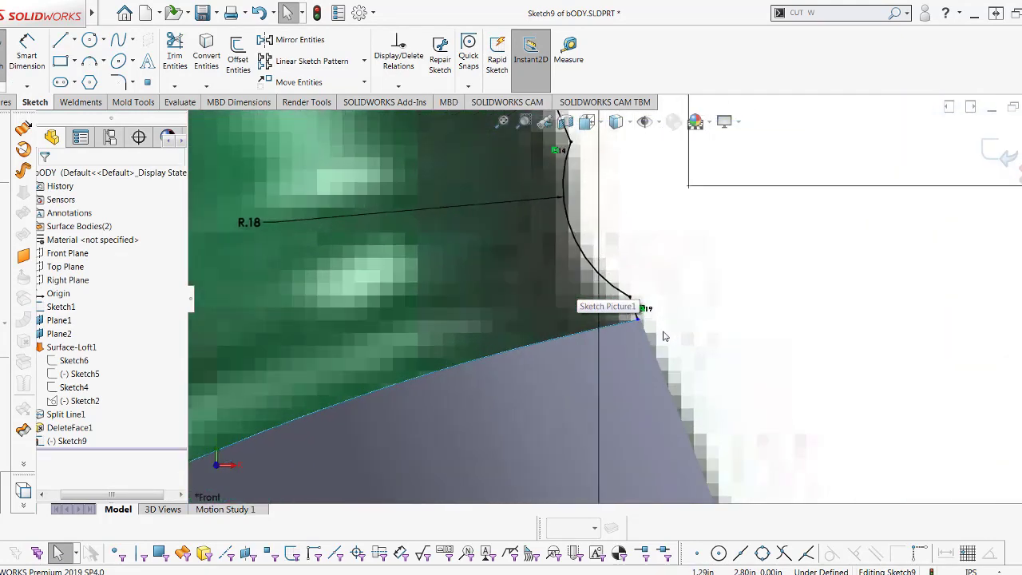
{"action": "scroll", "coordinate": [656, 319], "scroll_direction": "down", "scroll_amount": 1}
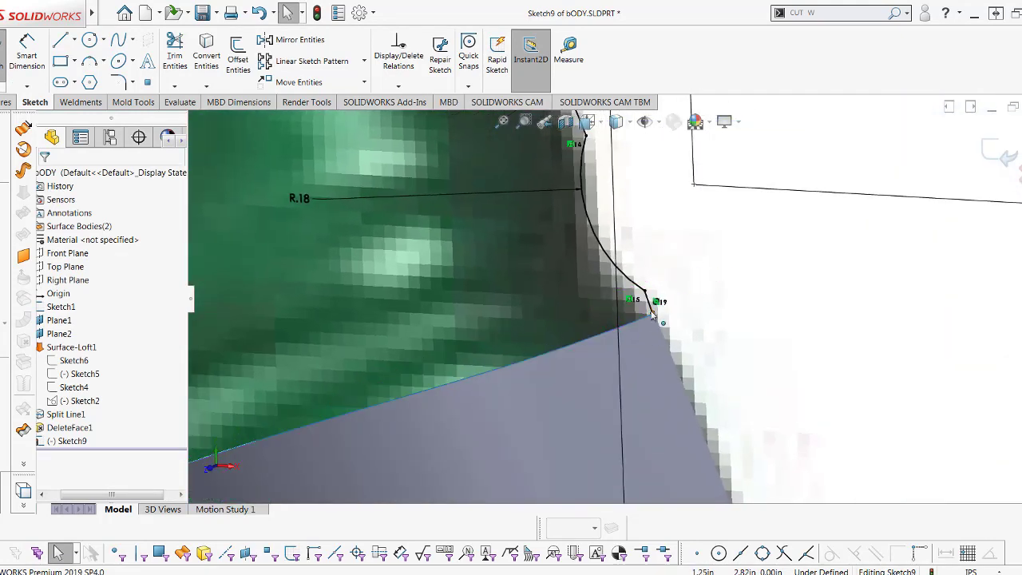
- Pierce the profile's lower endpoint onto the surface edge
{"action": "left_click", "coordinate": [652, 311]}
{"action": "left_click", "coordinate": [648, 315], "text": "ctrl"}
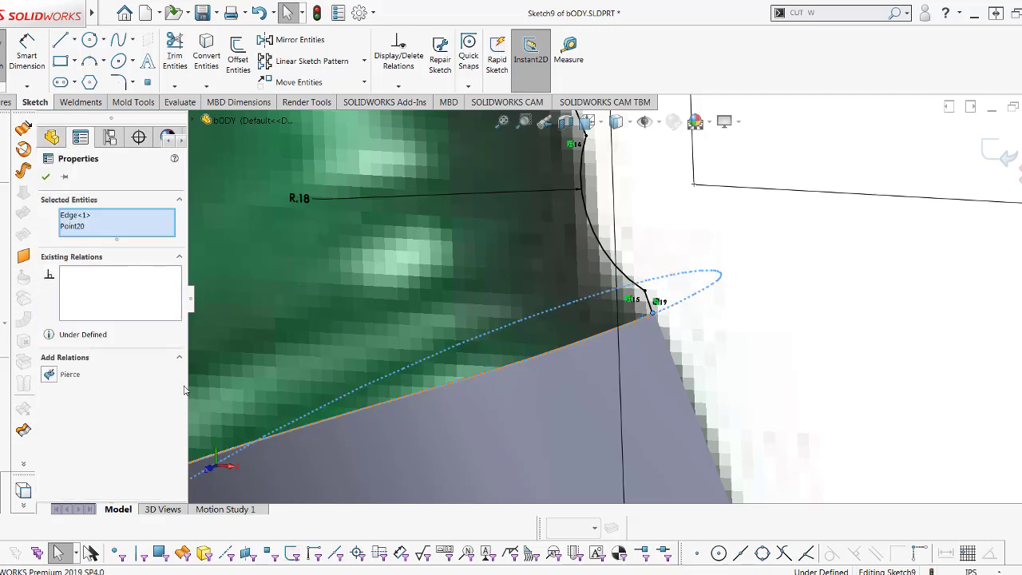
{"action": "left_click", "coordinate": [70, 374]}
{"action": "scroll", "coordinate": [671, 428], "scroll_direction": "up", "scroll_amount": 2}
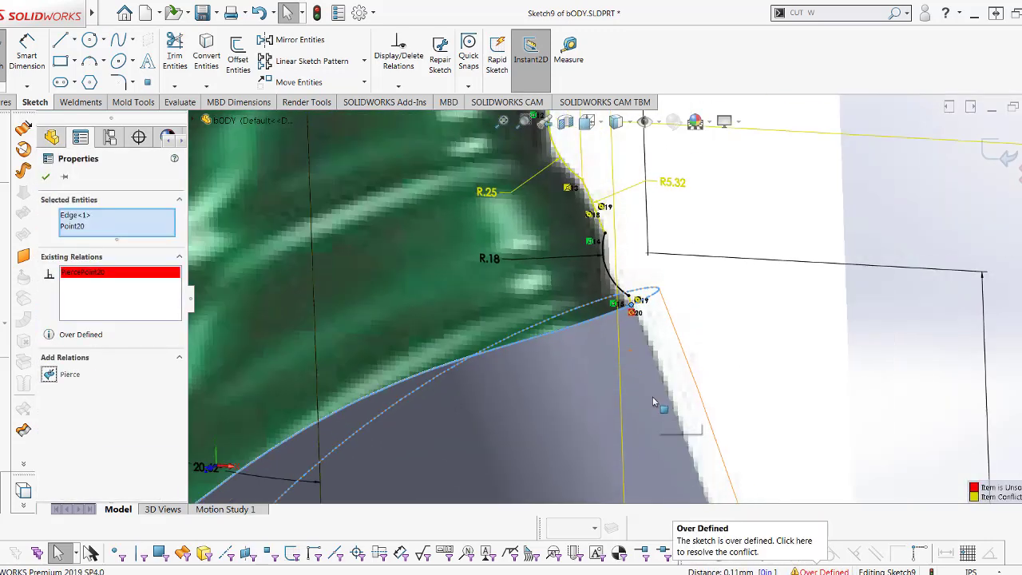
{"action": "scroll", "coordinate": [635, 304], "scroll_direction": "down", "scroll_amount": 2}
{"action": "scroll", "coordinate": [626, 294], "scroll_direction": "down", "scroll_amount": 2}
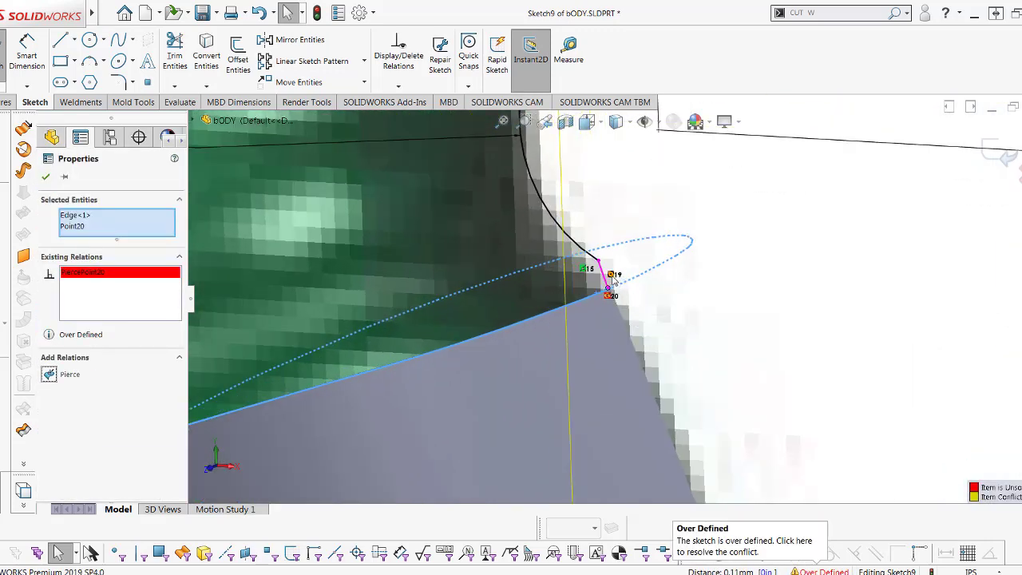
{"action": "key", "text": "Escape"}
{"action": "scroll", "coordinate": [613, 283], "scroll_direction": "down", "scroll_amount": 2}
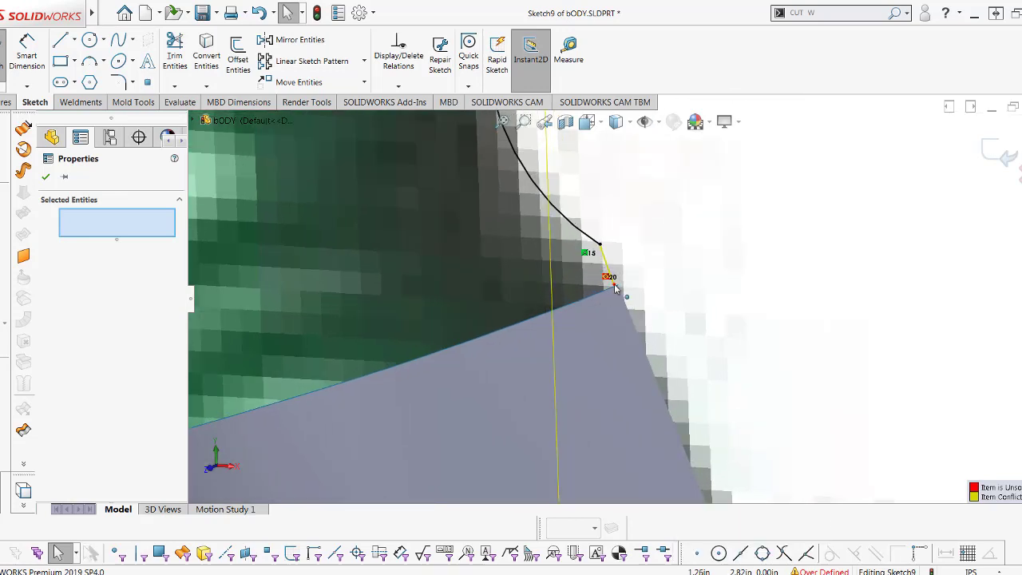
- Drop the unsolvable second pierce at Point20 and delete the conflicting pierce relation
{"action": "left_click", "coordinate": [613, 288]}
{"action": "left_click", "coordinate": [617, 281], "text": "ctrl"}
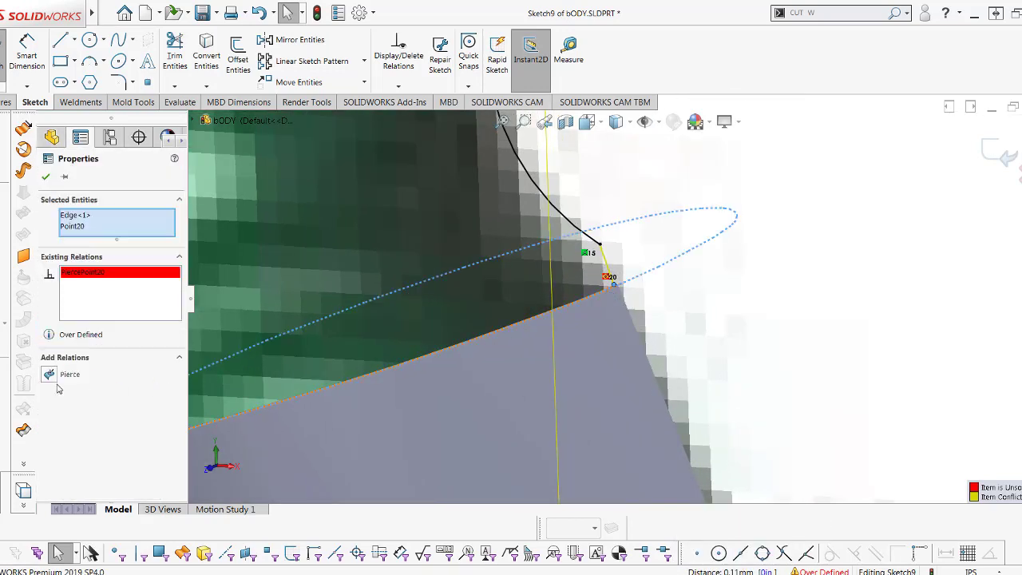
{"action": "left_click", "coordinate": [49, 376]}
{"action": "key", "text": "Escape"}
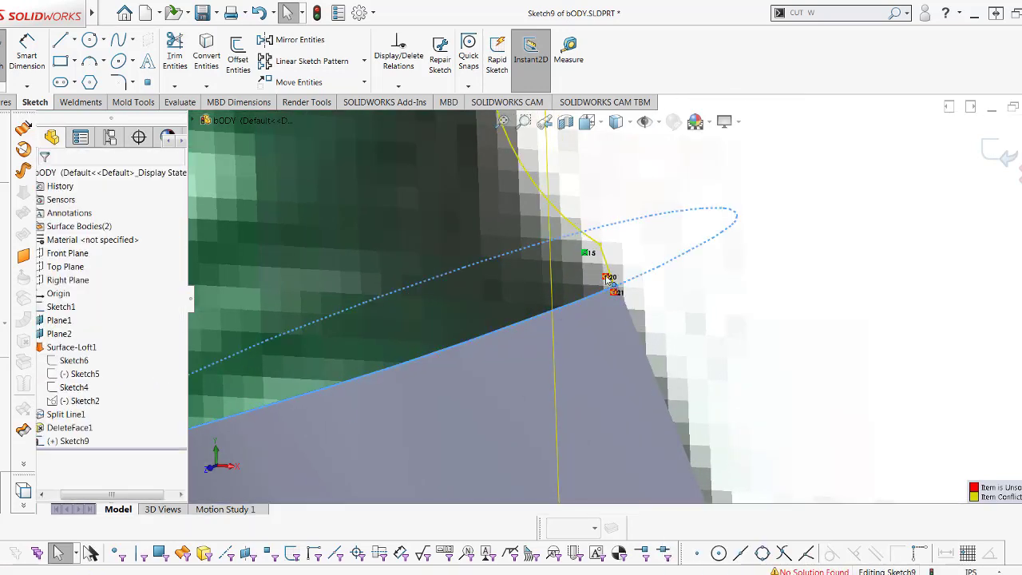
{"action": "scroll", "coordinate": [612, 286], "scroll_direction": "down", "scroll_amount": 2}
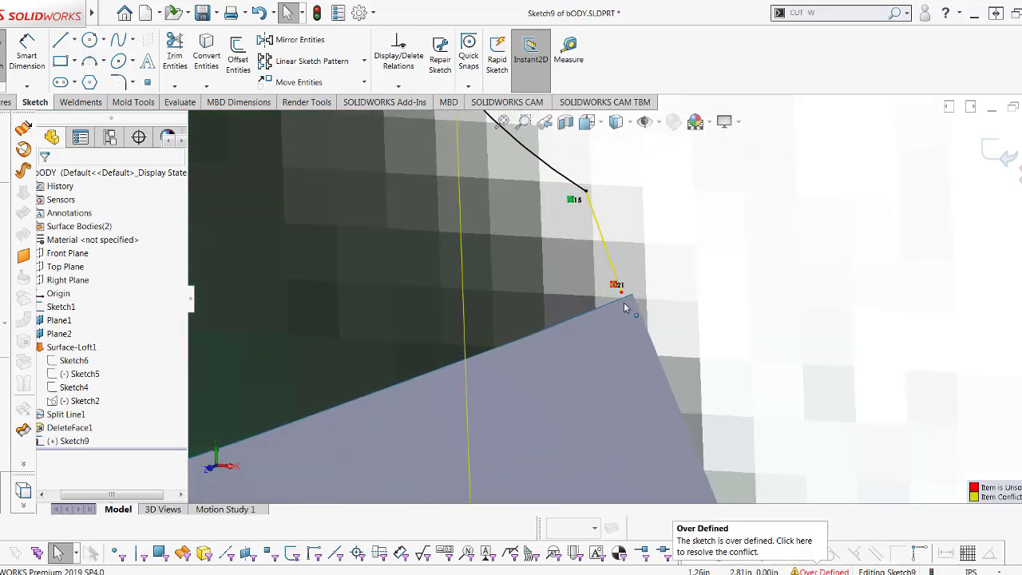
{"action": "left_click", "coordinate": [621, 293]}
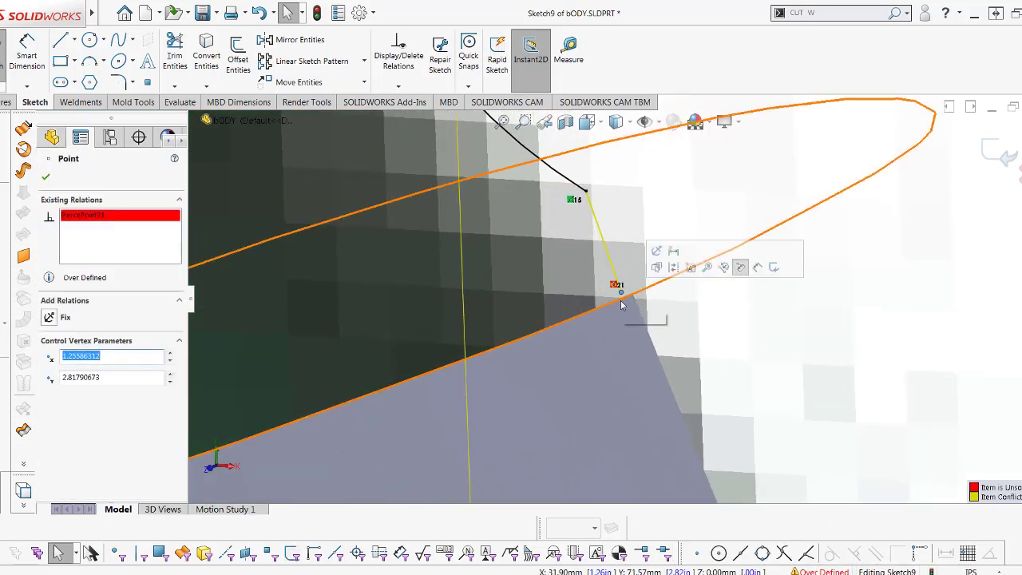
{"action": "left_click", "coordinate": [615, 287], "text": "ctrl"}
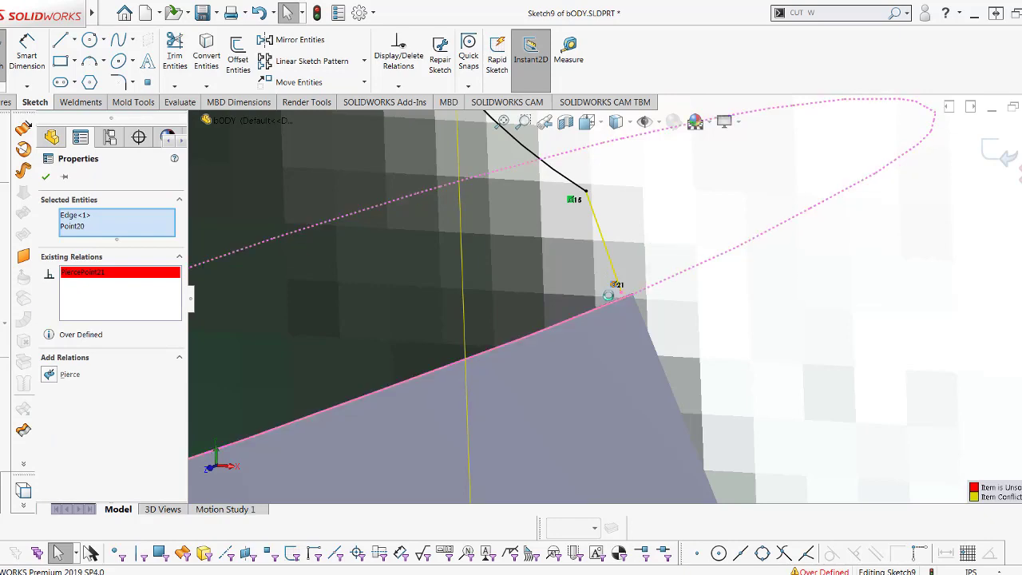
{"action": "key", "text": "Delete"}
- Pierce the bottom endpoint onto the surface edge and orbit around it to check
{"action": "left_click", "coordinate": [617, 306]}
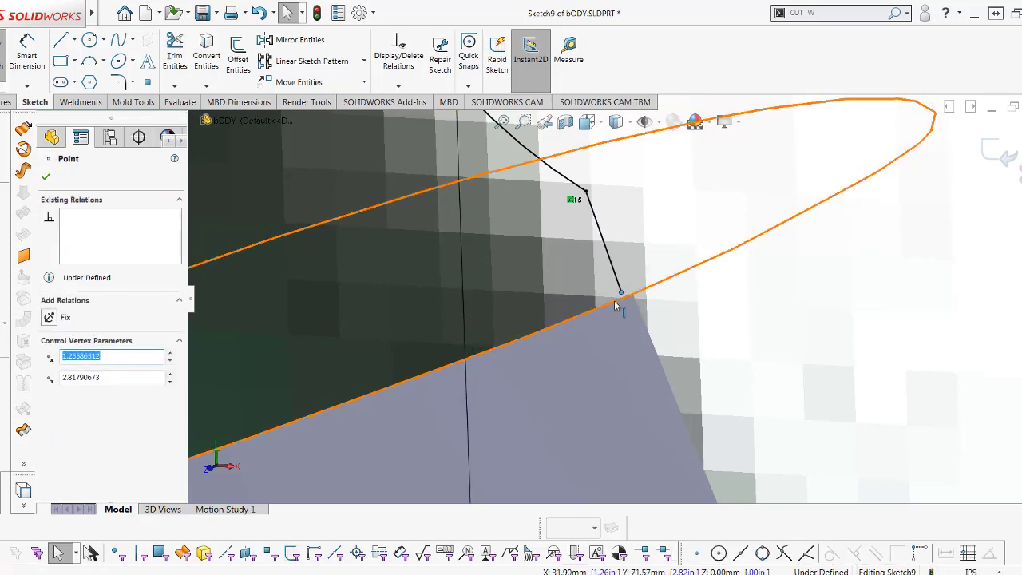
{"action": "left_click", "coordinate": [615, 308], "text": "ctrl"}
{"action": "left_click", "coordinate": [48, 374]}
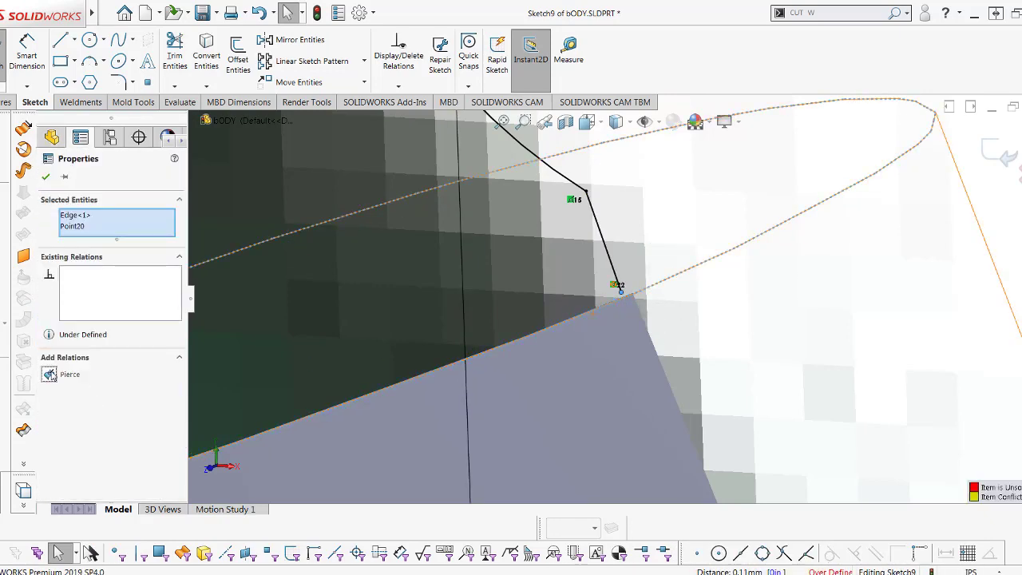
{"action": "middle_click_drag", "start_coordinate": [623, 266], "coordinate": [647, 289]}
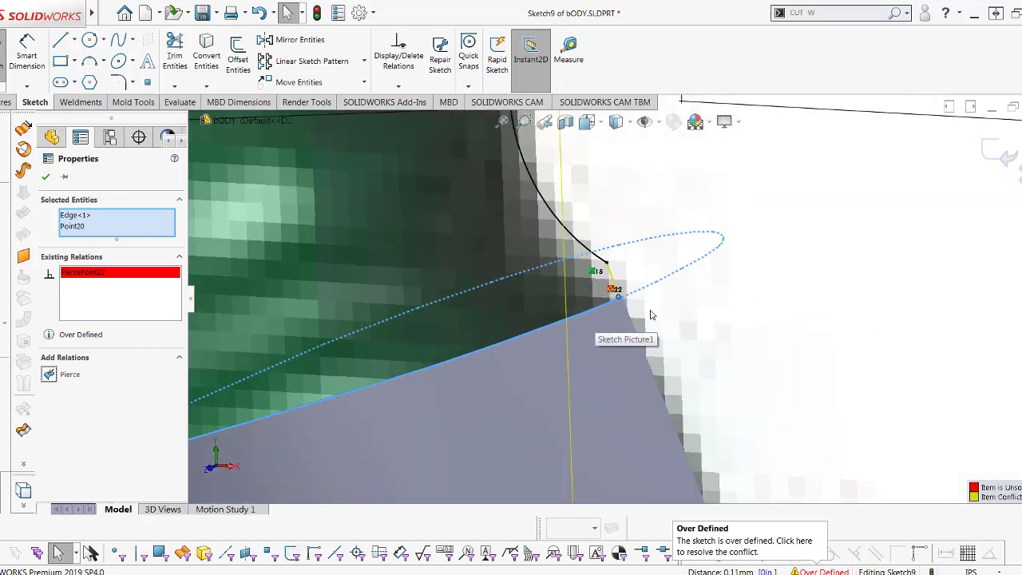
{"action": "key", "text": "Escape"}
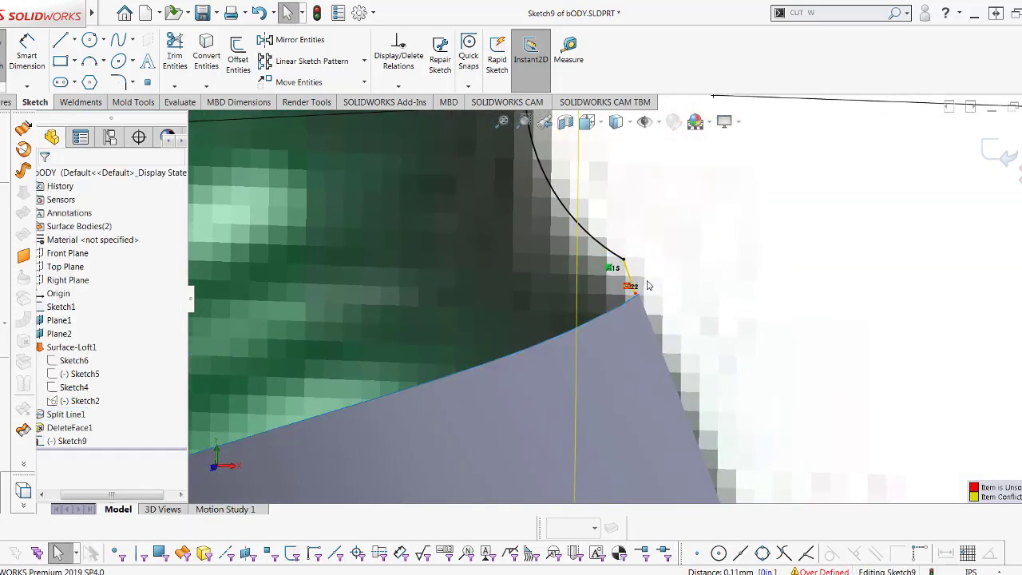
{"action": "middle_click_drag", "start_coordinate": [649, 286], "coordinate": [680, 316]}
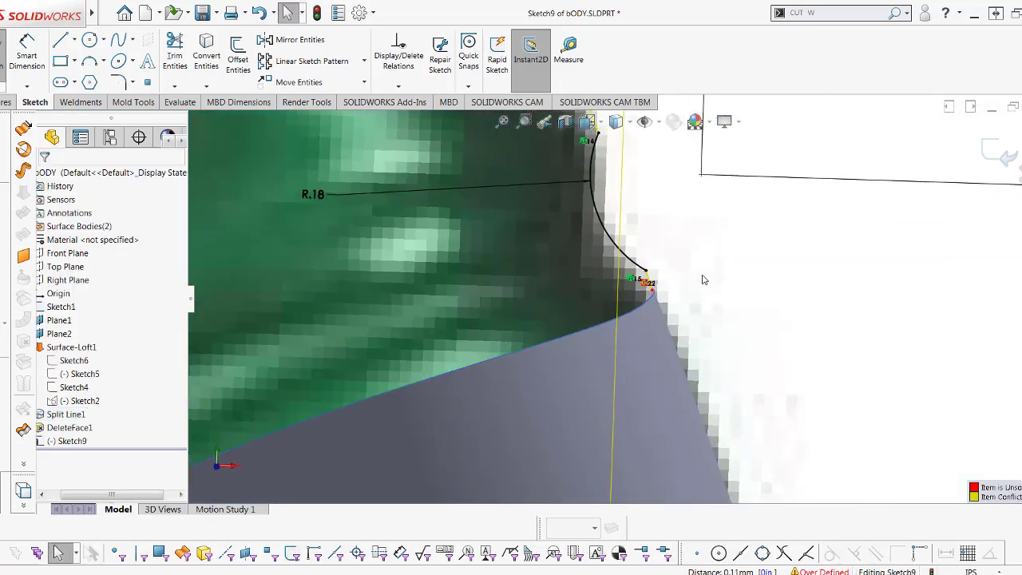
- Dimension the neck arc's radius at R5.32
{"action": "right_click_drag", "start_coordinate": [703, 279], "coordinate": [710, 235]}
{"action": "middle_click_drag", "start_coordinate": [710, 236], "coordinate": [645, 302]}
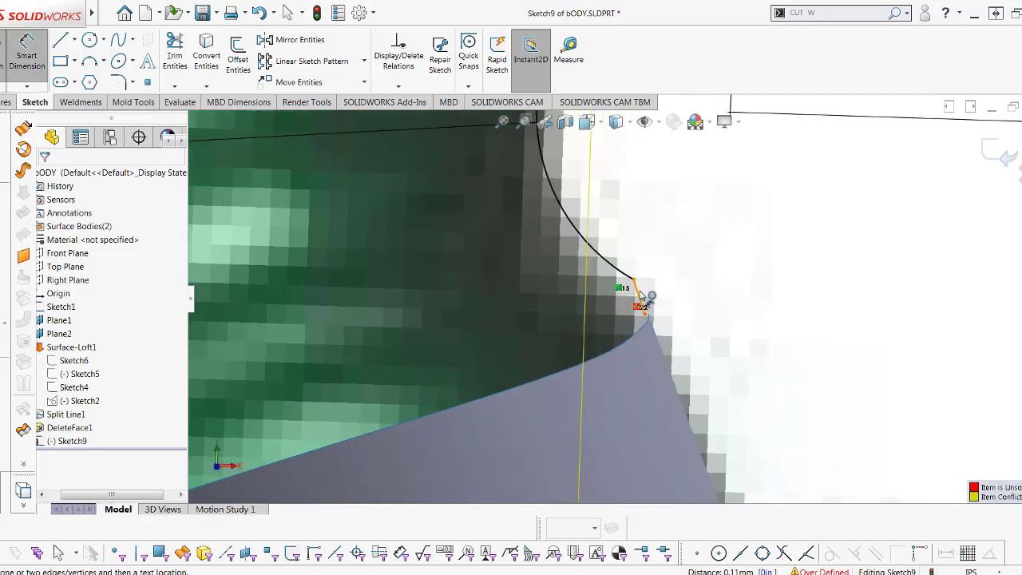
{"action": "left_click", "coordinate": [643, 298]}
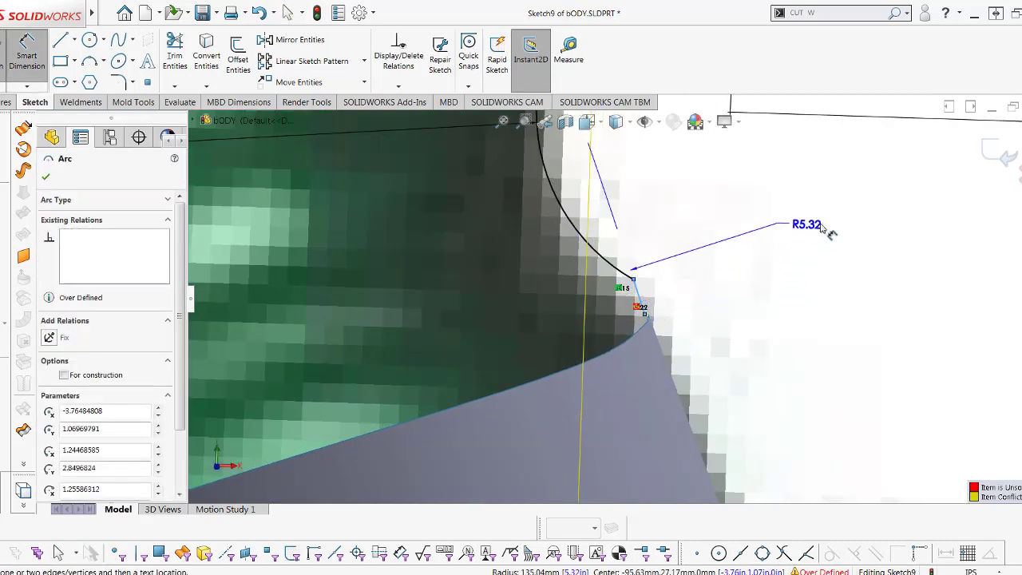
{"action": "left_click", "coordinate": [862, 233]}
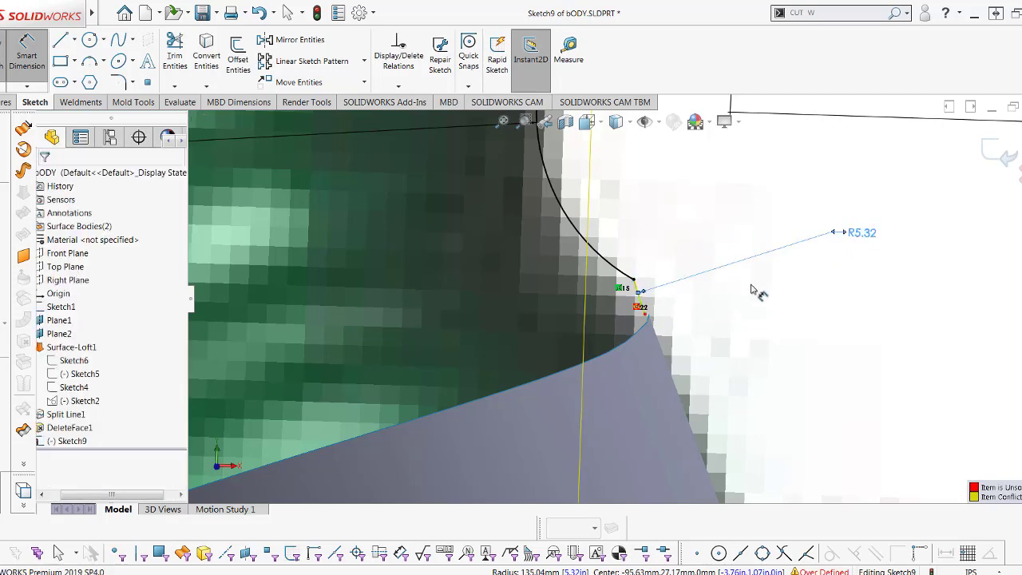
{"action": "scroll", "coordinate": [612, 327], "scroll_direction": "down", "scroll_amount": 2}
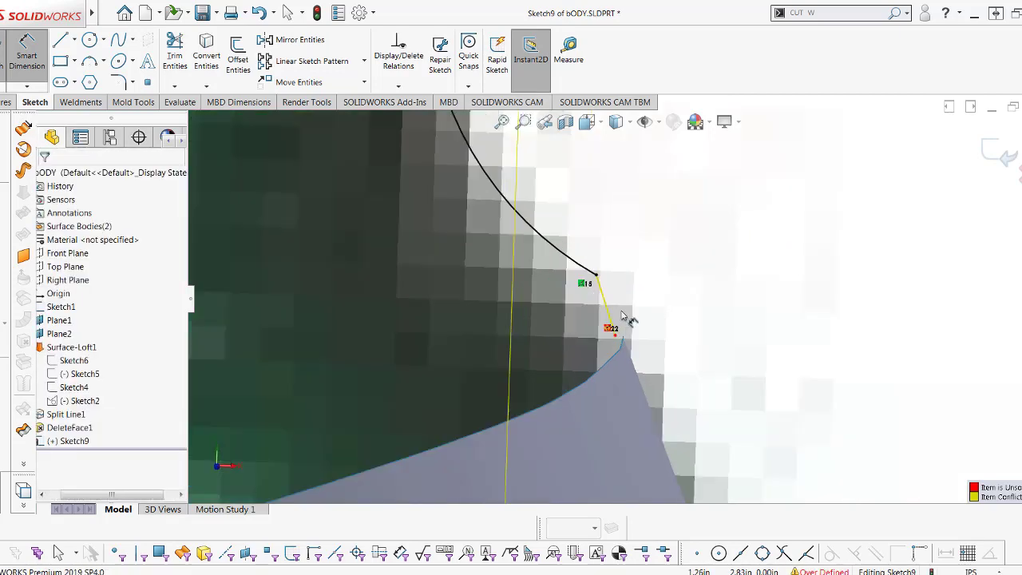
{"action": "scroll", "coordinate": [610, 330], "scroll_direction": "down", "scroll_amount": 1}
{"action": "scroll", "coordinate": [611, 303], "scroll_direction": "down", "scroll_amount": 2}
{"action": "key", "text": "Escape"}
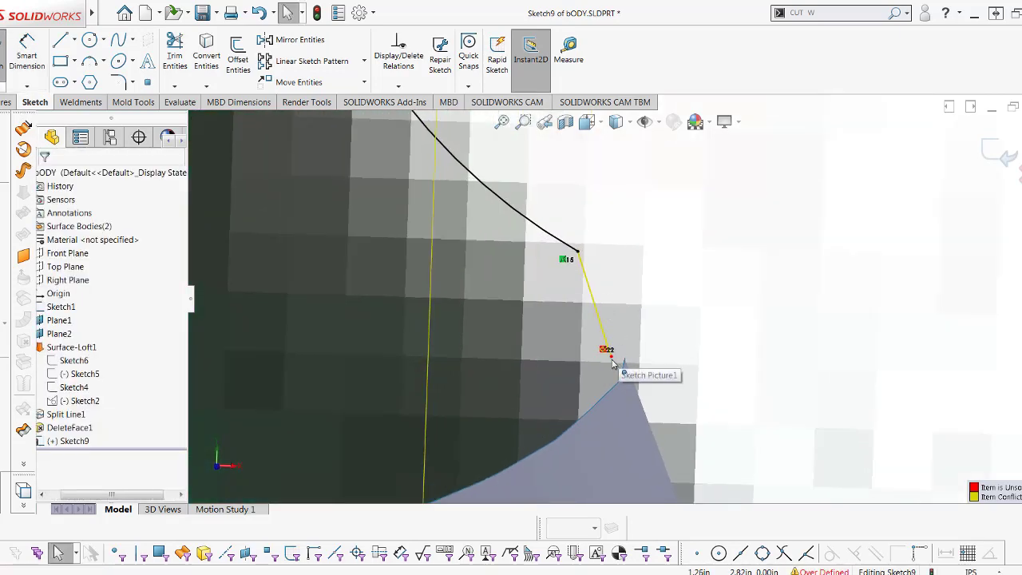
- Delete the short conflicting line to fix the overdefinition
{"action": "left_click", "coordinate": [614, 306]}
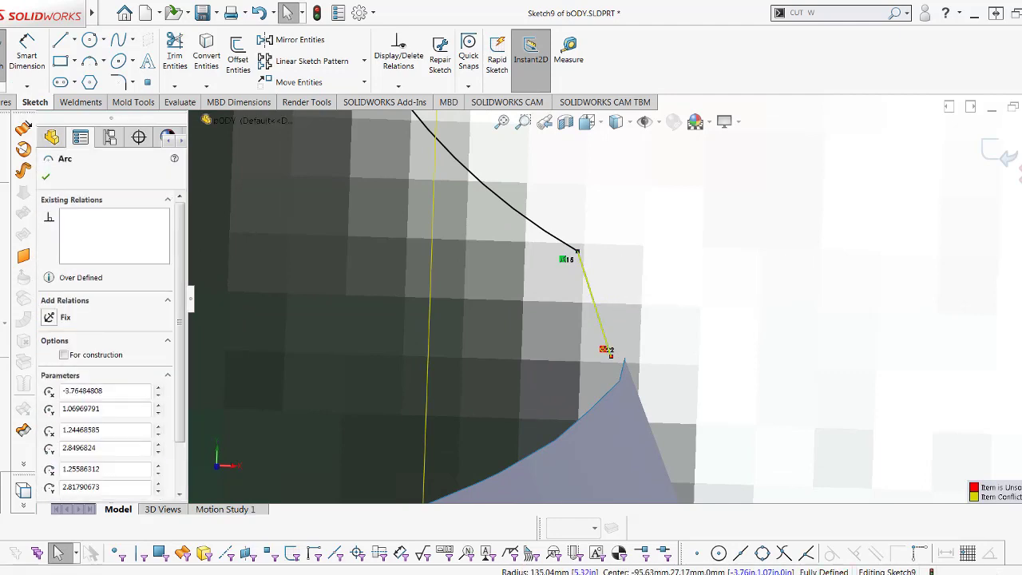
{"action": "key", "text": "Delete"}
{"action": "key", "text": "Escape"}
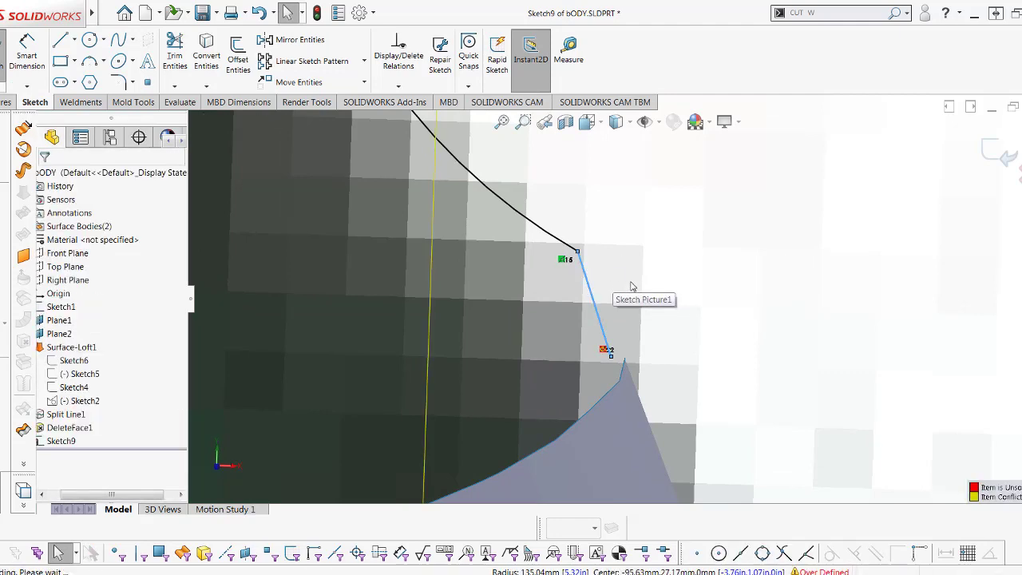
{"action": "left_click", "coordinate": [616, 357]}
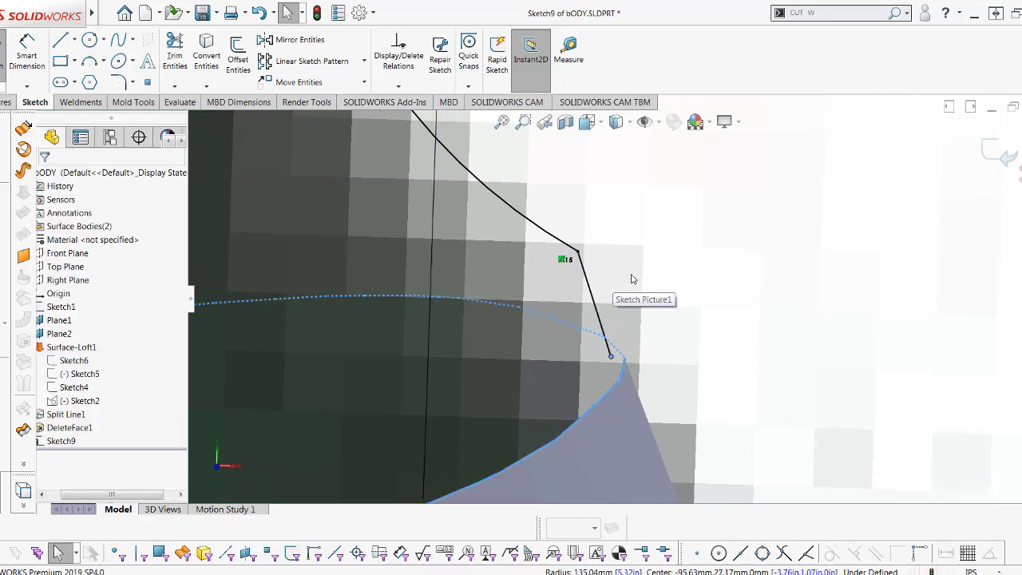
{"action": "left_click", "coordinate": [611, 356], "text": "ctrl"}
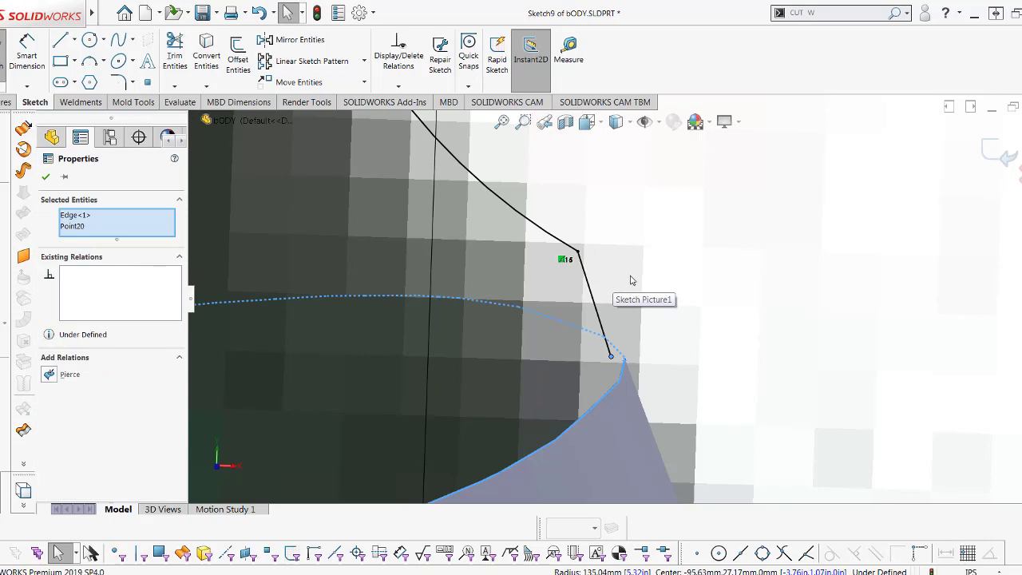
{"action": "middle_click_drag", "start_coordinate": [600, 330], "coordinate": [597, 304]}
{"action": "left_click", "coordinate": [590, 318]}
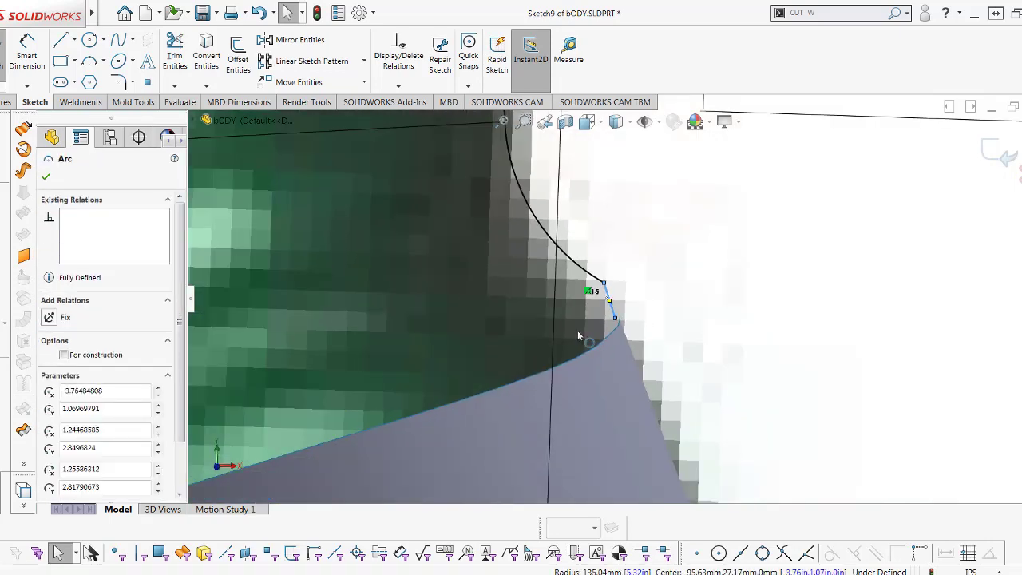
- Delete the R5.32 radius dimension
{"action": "scroll", "coordinate": [577, 329], "scroll_direction": "up", "scroll_amount": 3}
{"action": "scroll", "coordinate": [584, 333], "scroll_direction": "up", "scroll_amount": 3}
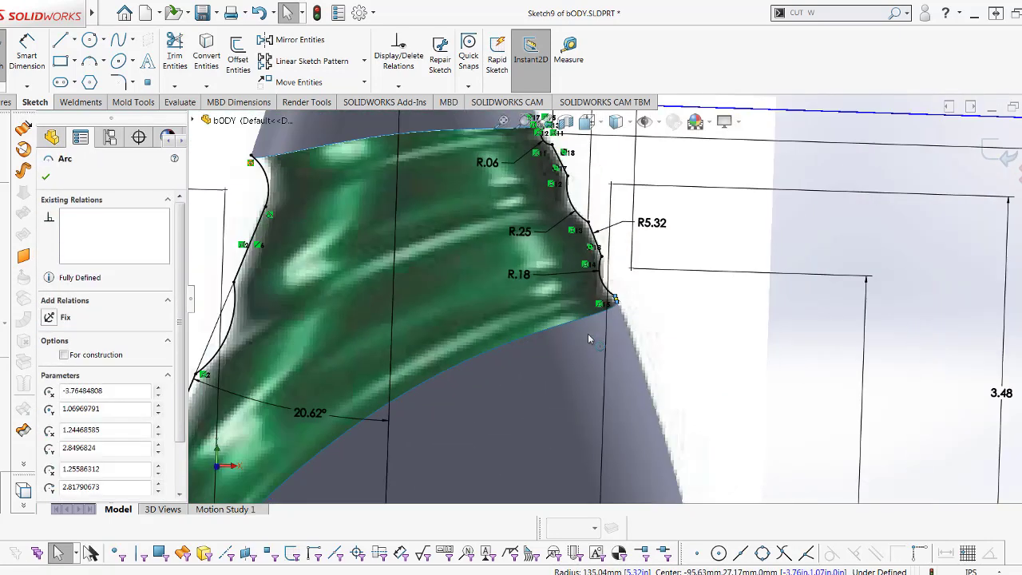
{"action": "left_click", "coordinate": [653, 226]}
{"action": "key", "text": "Delete"}
{"action": "scroll", "coordinate": [624, 291], "scroll_direction": "down", "scroll_amount": 1}
{"action": "scroll", "coordinate": [624, 292], "scroll_direction": "down", "scroll_amount": 1}
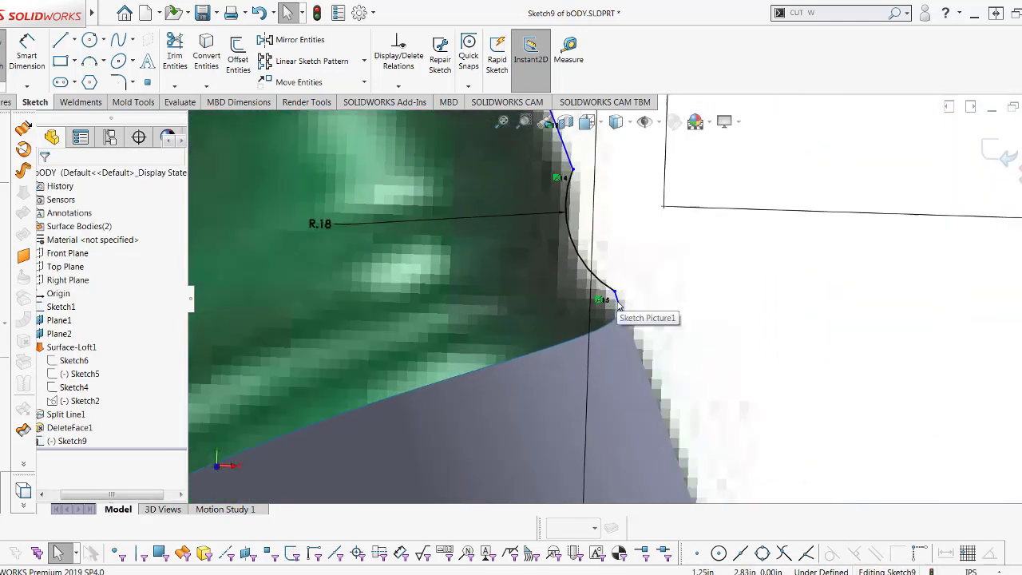
{"action": "scroll", "coordinate": [620, 318], "scroll_direction": "down", "scroll_amount": 1}
- Pierce the bottom endpoint onto the curved surface edge
{"action": "left_click", "coordinate": [621, 310]}
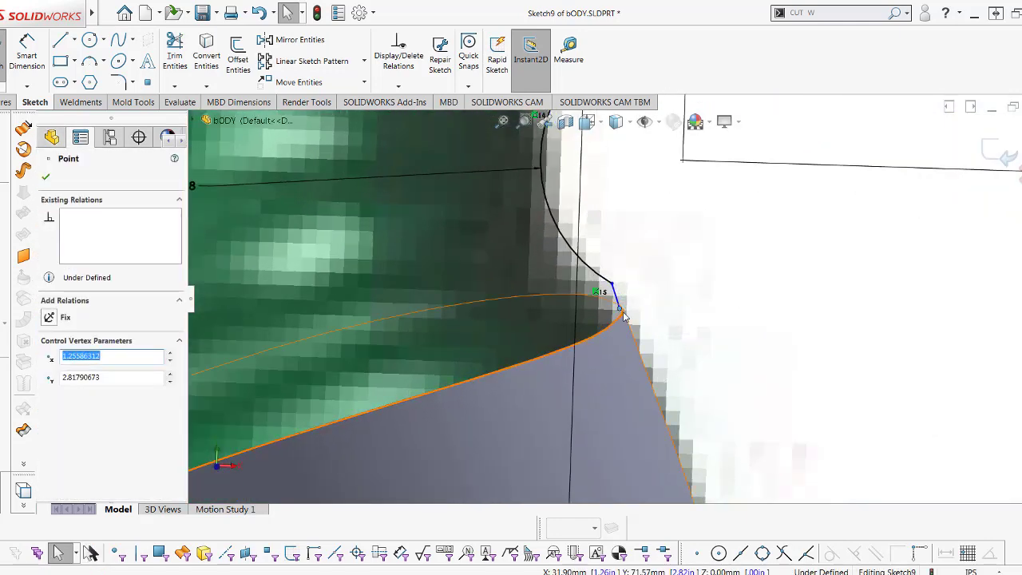
{"action": "key", "text": "Escape"}
{"action": "left_click", "coordinate": [477, 337], "text": "ctrl"}
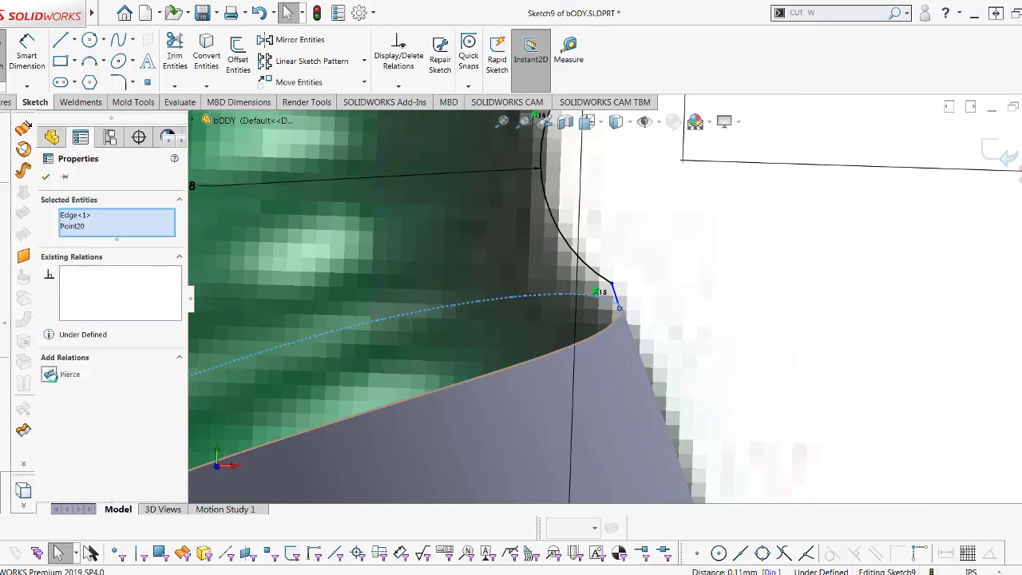
{"action": "left_click", "coordinate": [64, 375]}
{"action": "scroll", "coordinate": [616, 372], "scroll_direction": "up", "scroll_amount": 2}
{"action": "scroll", "coordinate": [615, 365], "scroll_direction": "up", "scroll_amount": 2}
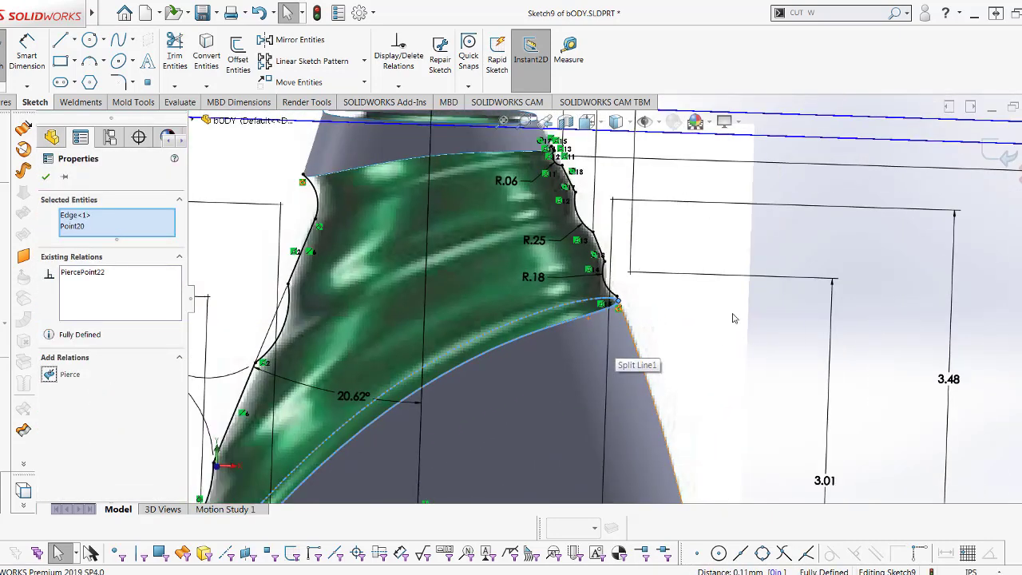
{"action": "right_click_drag", "start_coordinate": [735, 318], "coordinate": [735, 285]}
{"action": "scroll", "coordinate": [591, 367], "scroll_direction": "down", "scroll_amount": 3}
{"action": "scroll", "coordinate": [591, 367], "scroll_direction": "up", "scroll_amount": 1}
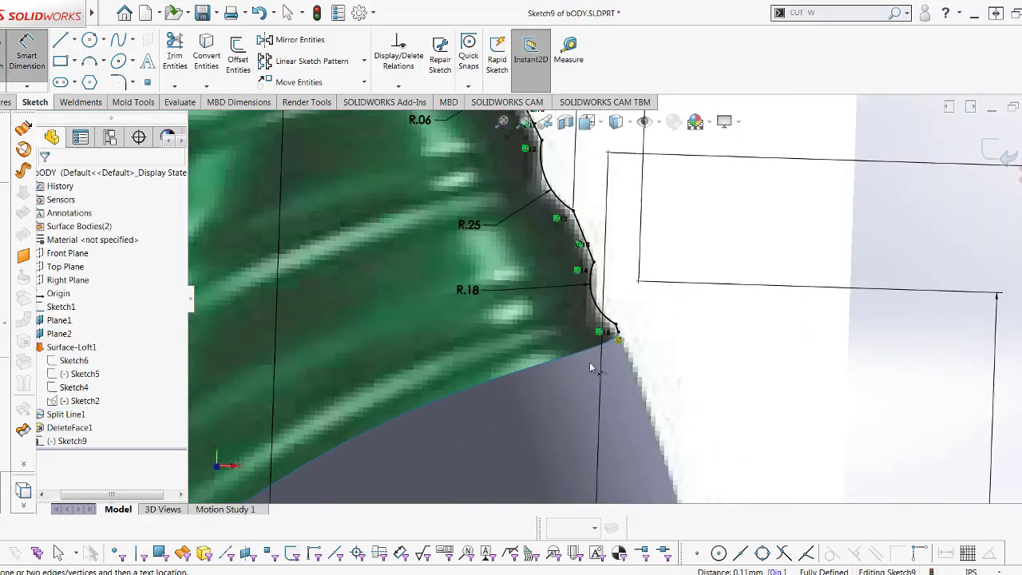
{"action": "scroll", "coordinate": [591, 367], "scroll_direction": "up", "scroll_amount": 3}
{"action": "scroll", "coordinate": [563, 180], "scroll_direction": "down", "scroll_amount": 2}
{"action": "scroll", "coordinate": [567, 191], "scroll_direction": "down", "scroll_amount": 2}
{"action": "scroll", "coordinate": [557, 191], "scroll_direction": "down", "scroll_amount": 2}
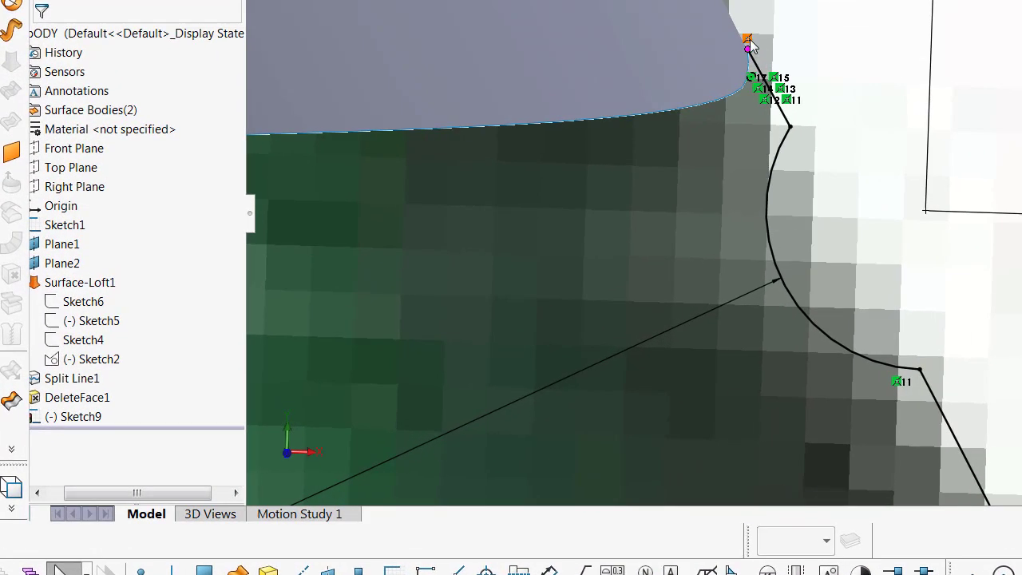
- Pierce the top endpoint onto the surface edge, leaving Sketch9 fully defined
{"action": "left_click", "coordinate": [750, 58]}
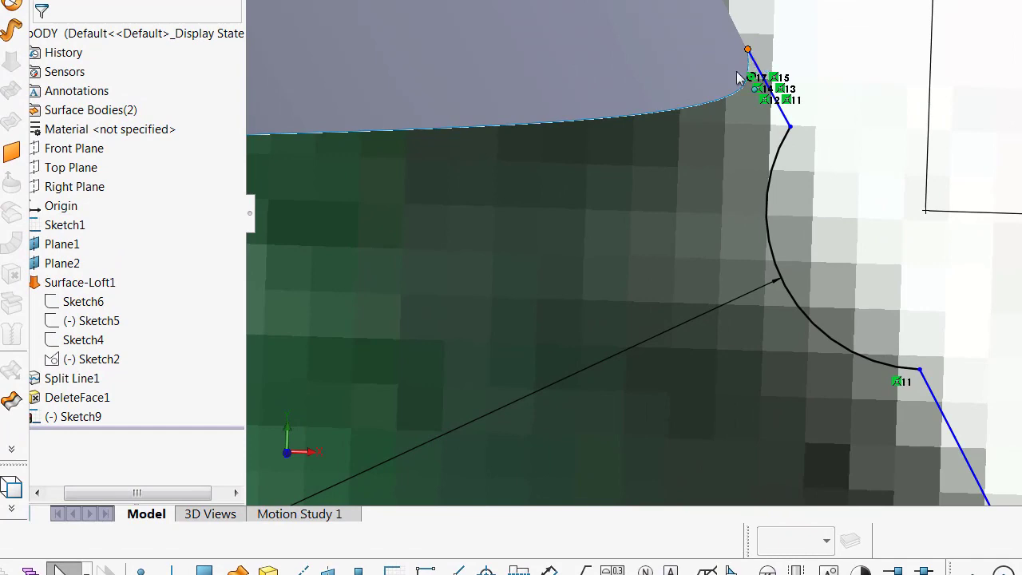
{"action": "left_click", "coordinate": [725, 101], "text": "ctrl"}
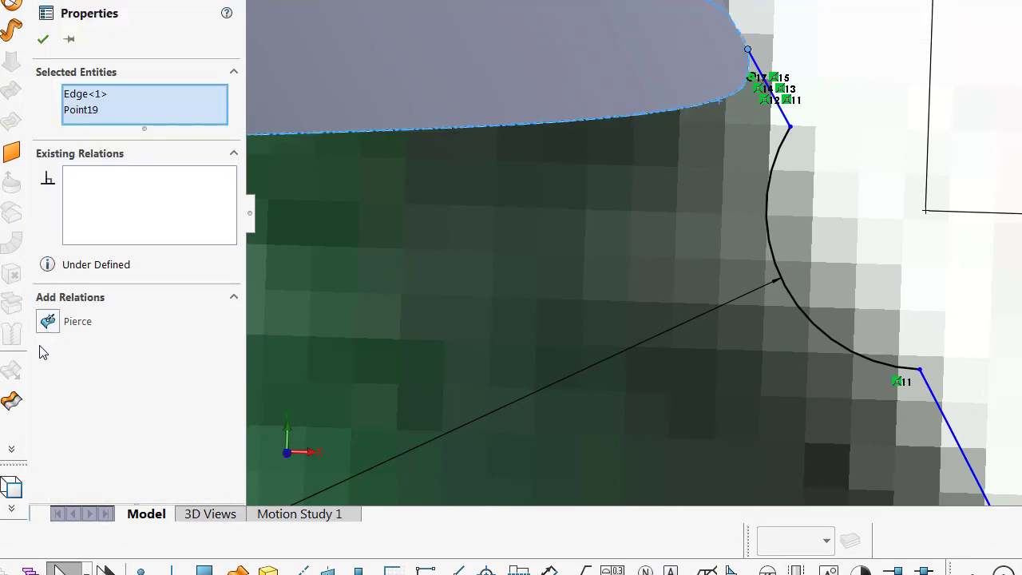
{"action": "left_click", "coordinate": [48, 322]}
{"action": "scroll", "coordinate": [862, 338], "scroll_direction": "down", "scroll_amount": 2}
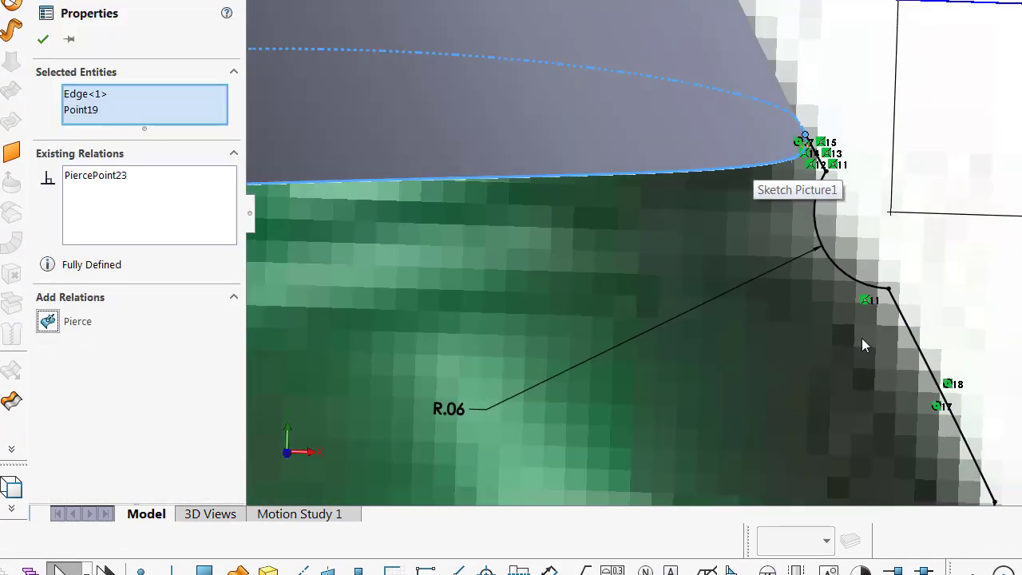
{"action": "scroll", "coordinate": [829, 356], "scroll_direction": "down", "scroll_amount": 2}
{"action": "scroll", "coordinate": [823, 327], "scroll_direction": "down", "scroll_amount": 2}
{"action": "scroll", "coordinate": [795, 323], "scroll_direction": "down", "scroll_amount": 2}
{"action": "scroll", "coordinate": [797, 321], "scroll_direction": "down", "scroll_amount": 2}
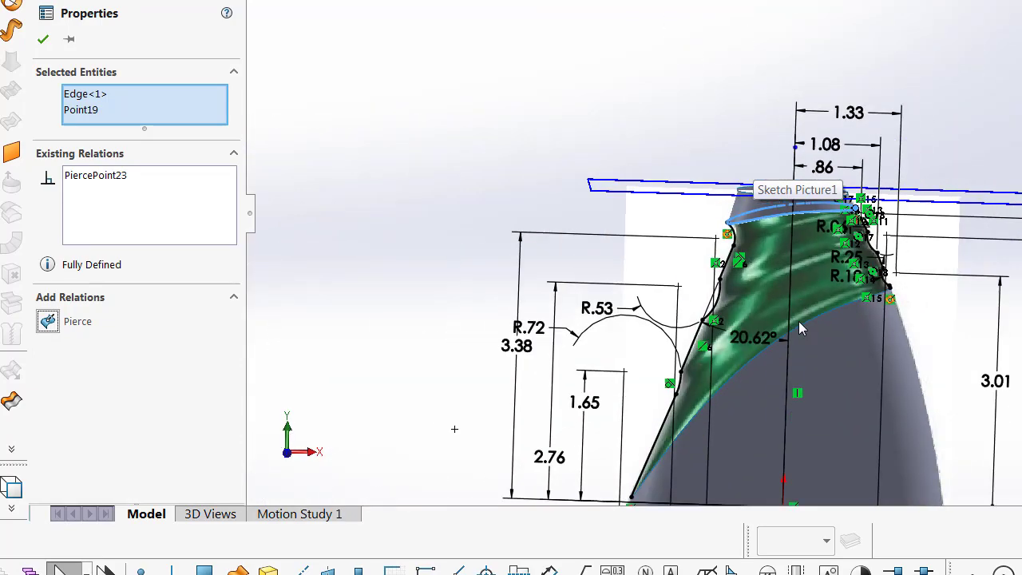
{"action": "scroll", "coordinate": [798, 321], "scroll_direction": "down", "scroll_amount": 2}
{"action": "left_click", "coordinate": [578, 363]}
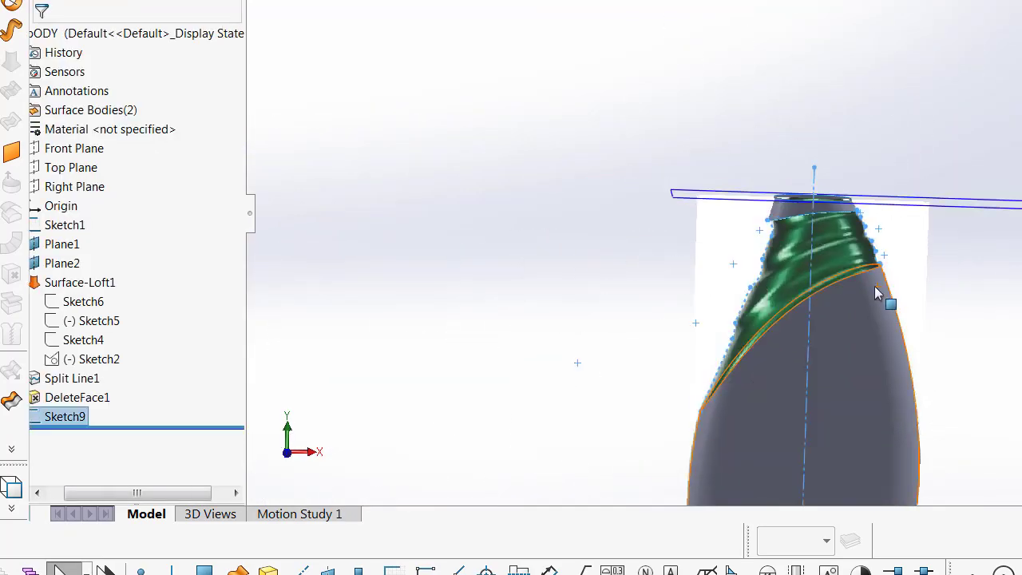
- Exit the sketch, switch to the front view, and reopen Sketch9 for editing
{"action": "middle_click_drag", "start_coordinate": [784, 319], "coordinate": [623, 338]}
{"action": "key", "text": "space"}
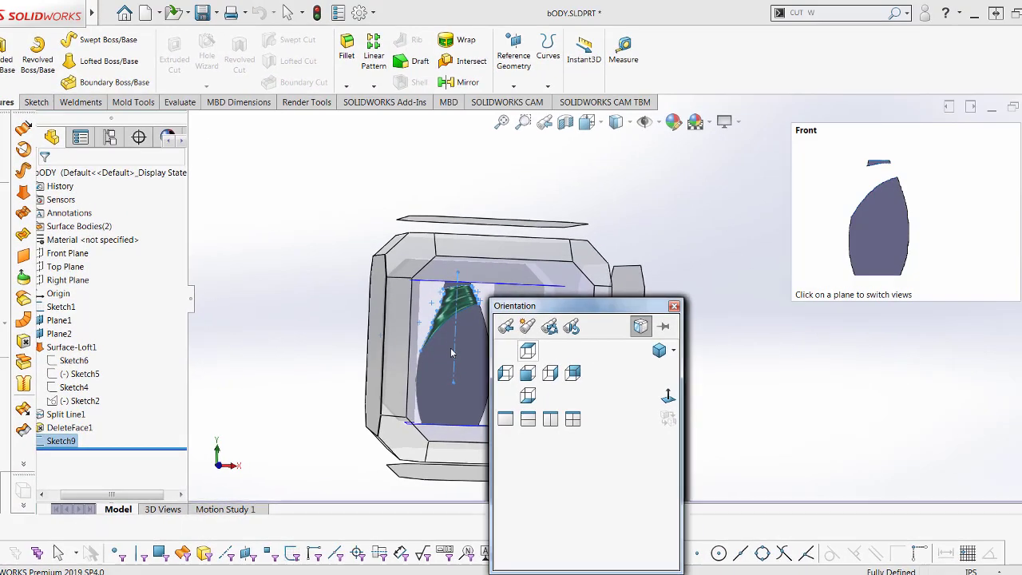
{"action": "left_click", "coordinate": [536, 214]}
{"action": "scroll", "coordinate": [563, 203], "scroll_direction": "up", "scroll_amount": 3}
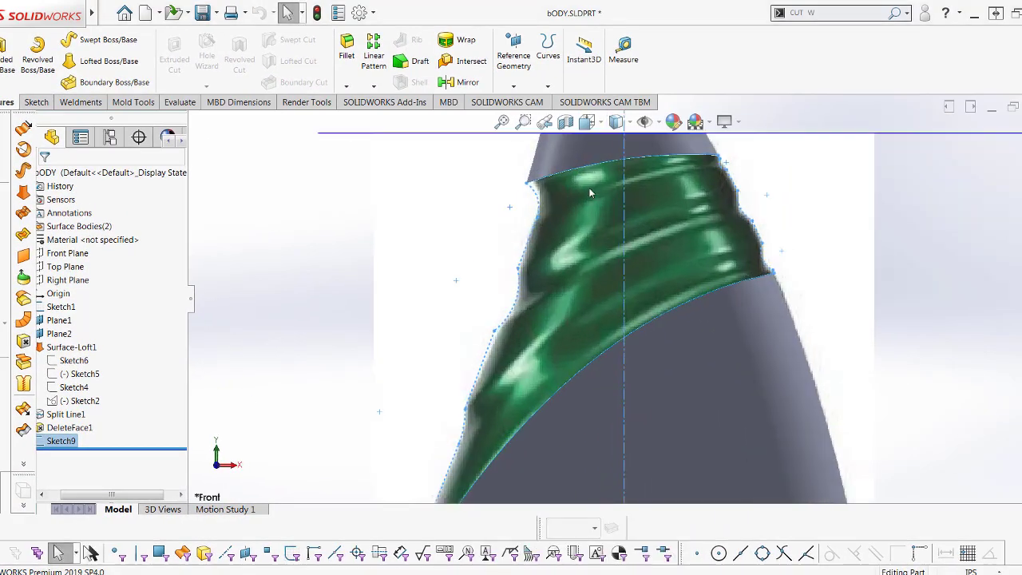
{"action": "scroll", "coordinate": [723, 241], "scroll_direction": "up", "scroll_amount": 3}
{"action": "scroll", "coordinate": [675, 290], "scroll_direction": "down", "scroll_amount": 2}
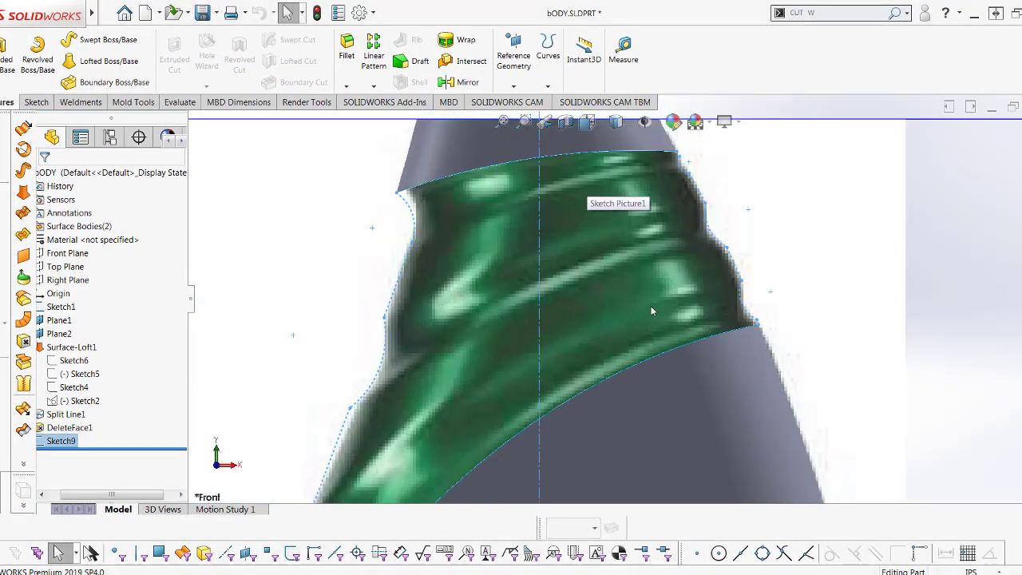
{"action": "scroll", "coordinate": [624, 314], "scroll_direction": "down", "scroll_amount": 2}
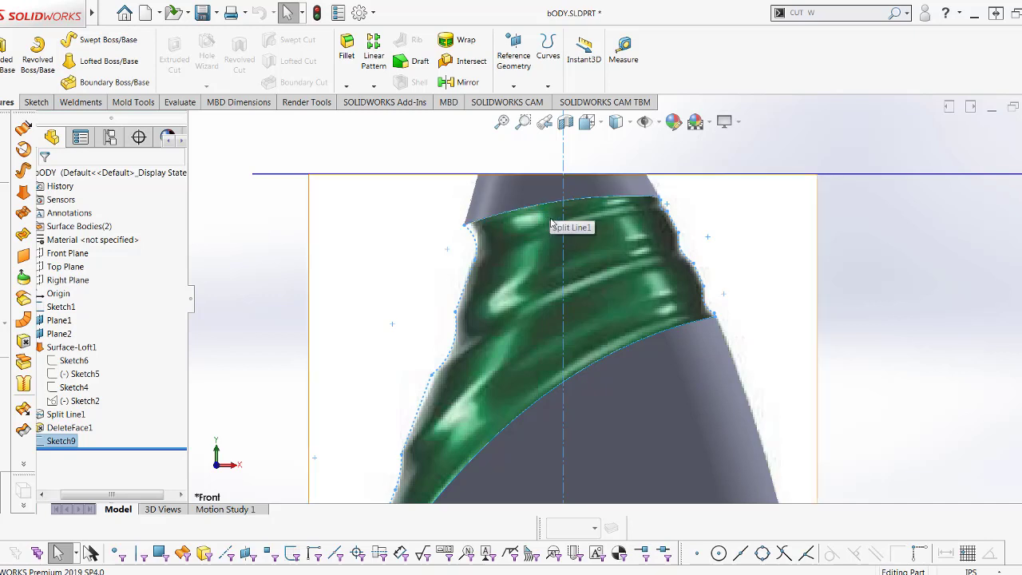
{"action": "left_click", "coordinate": [61, 442]}
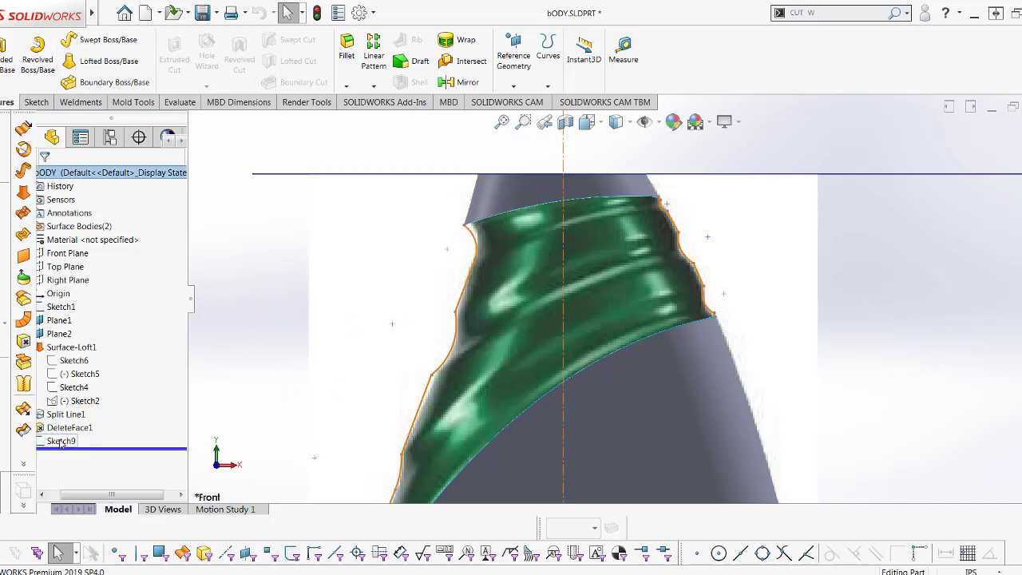
- Edit Sketch9 and draw a short angled line starting on the vertical centreline
{"action": "left_click", "coordinate": [68, 409]}
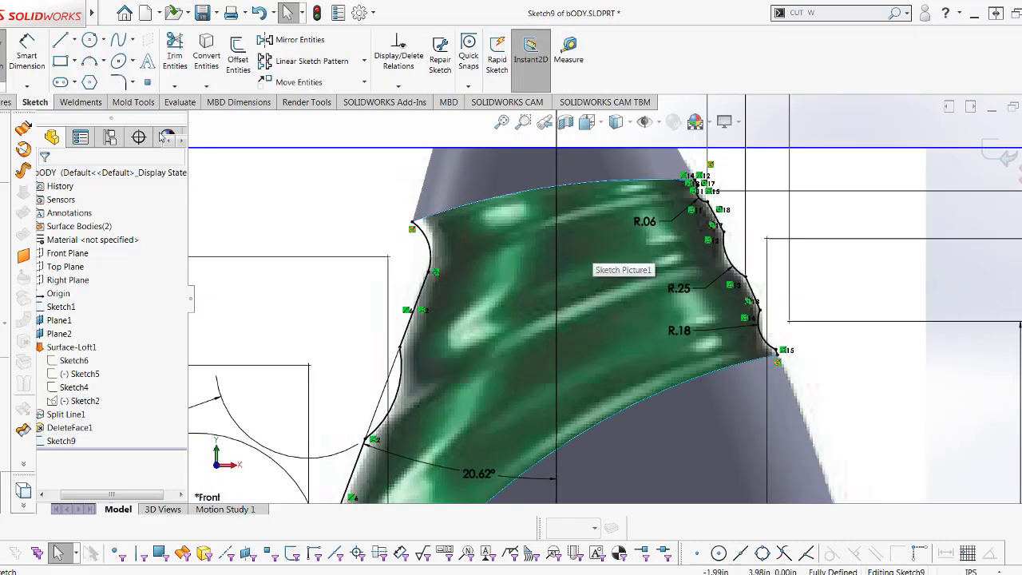
{"action": "right_click_drag", "start_coordinate": [260, 196], "coordinate": [323, 195]}
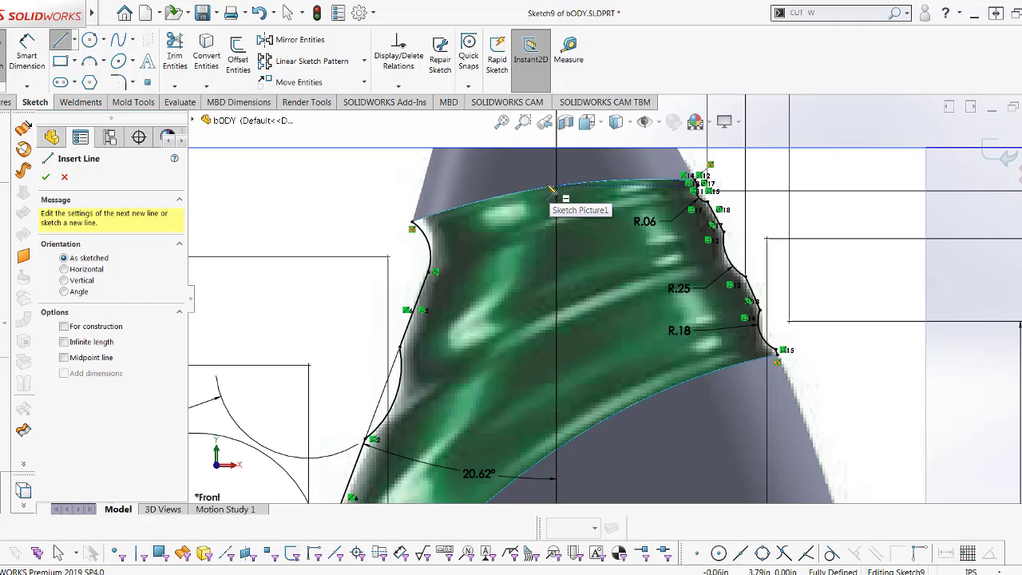
{"action": "scroll", "coordinate": [556, 194], "scroll_direction": "down", "scroll_amount": 3}
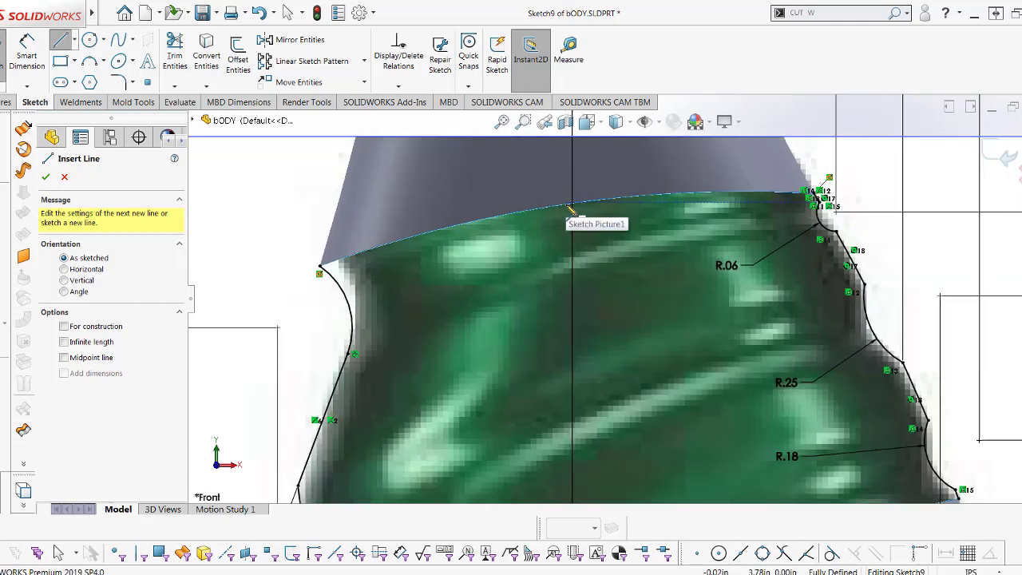
{"action": "scroll", "coordinate": [591, 239], "scroll_direction": "up", "scroll_amount": 3}
{"action": "scroll", "coordinate": [619, 343], "scroll_direction": "up", "scroll_amount": 2}
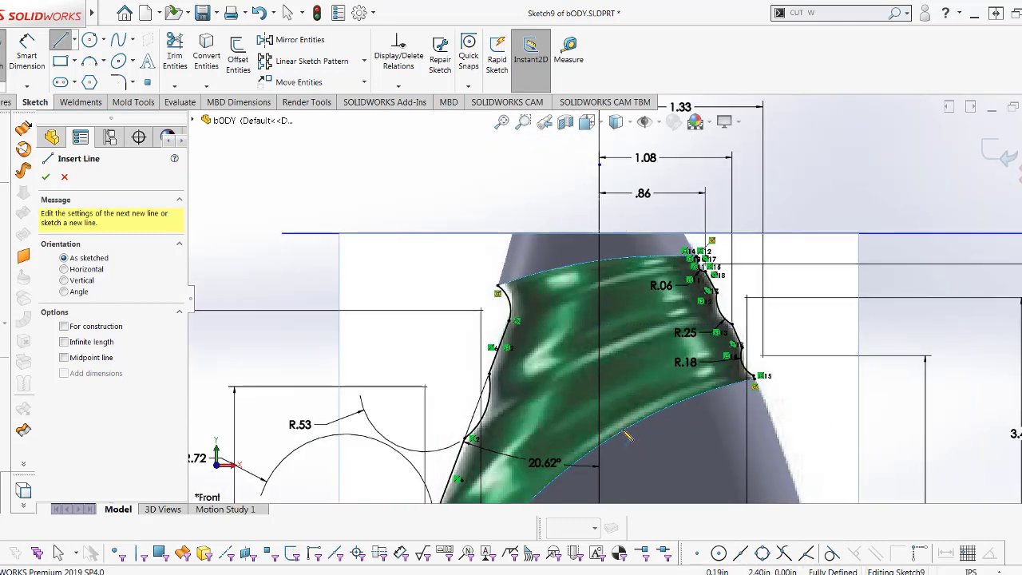
{"action": "left_click", "coordinate": [623, 431]}
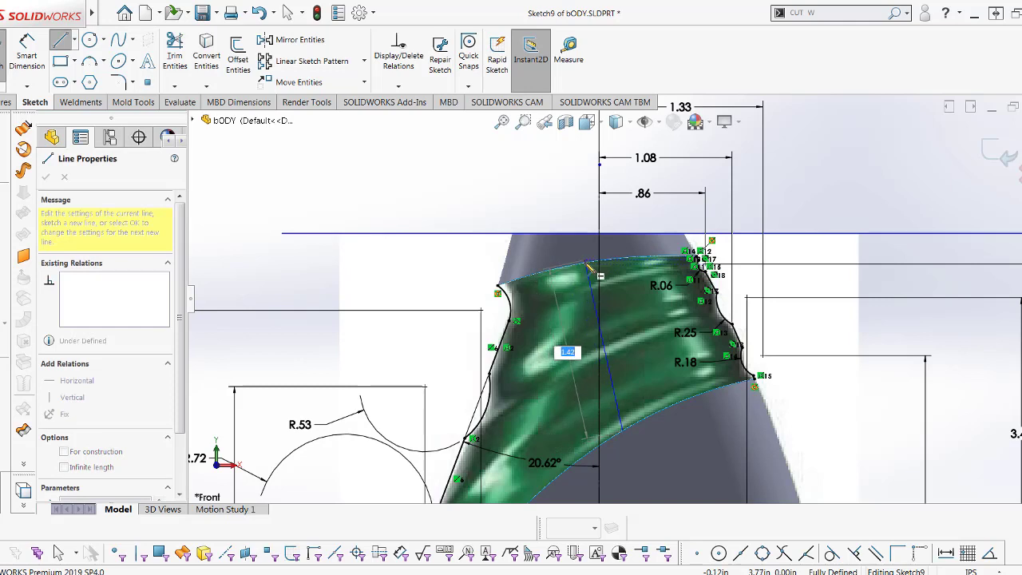
{"action": "key", "text": "Escape"}
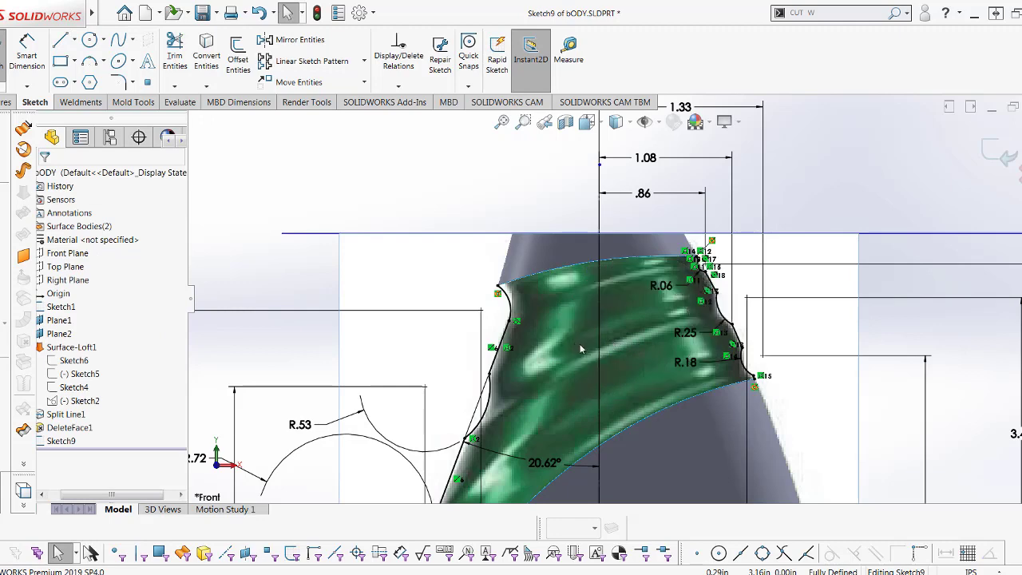
{"action": "scroll", "coordinate": [605, 351], "scroll_direction": "down", "scroll_amount": 2}
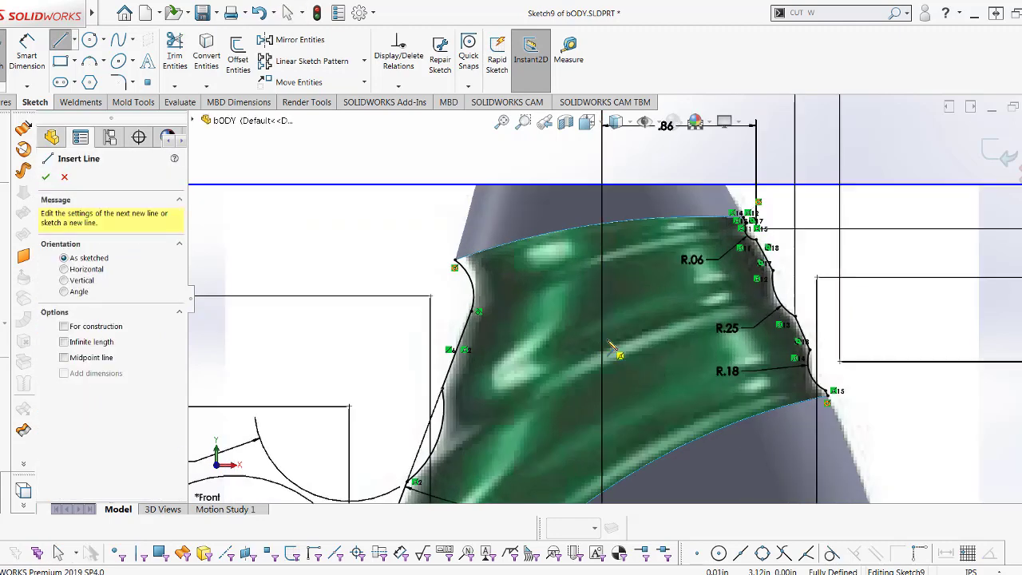
{"action": "left_click", "coordinate": [604, 341]}
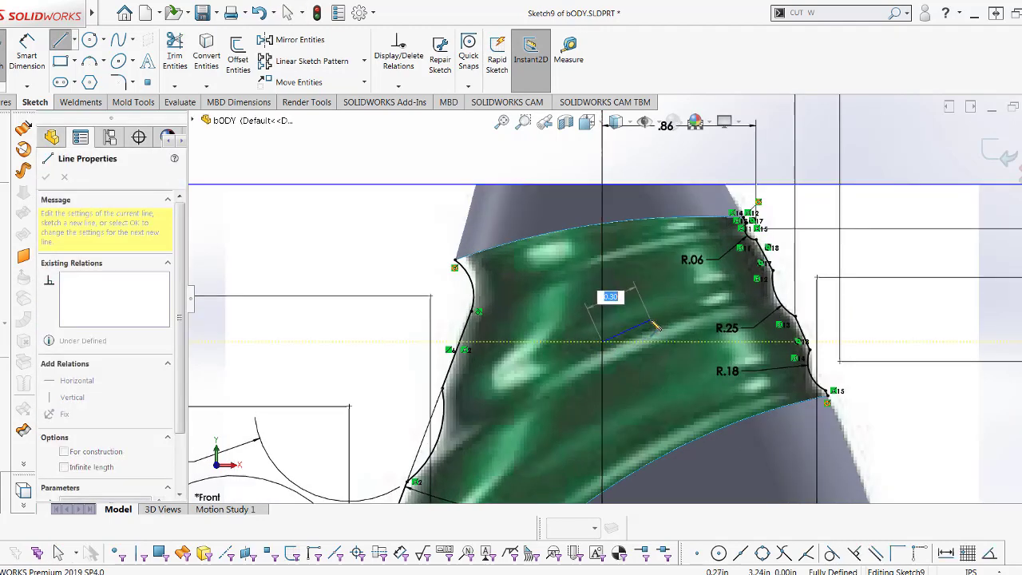
{"action": "left_click", "coordinate": [653, 321]}
{"action": "scroll", "coordinate": [651, 349], "scroll_direction": "down", "scroll_amount": 4}
{"action": "key", "text": "Escape"}
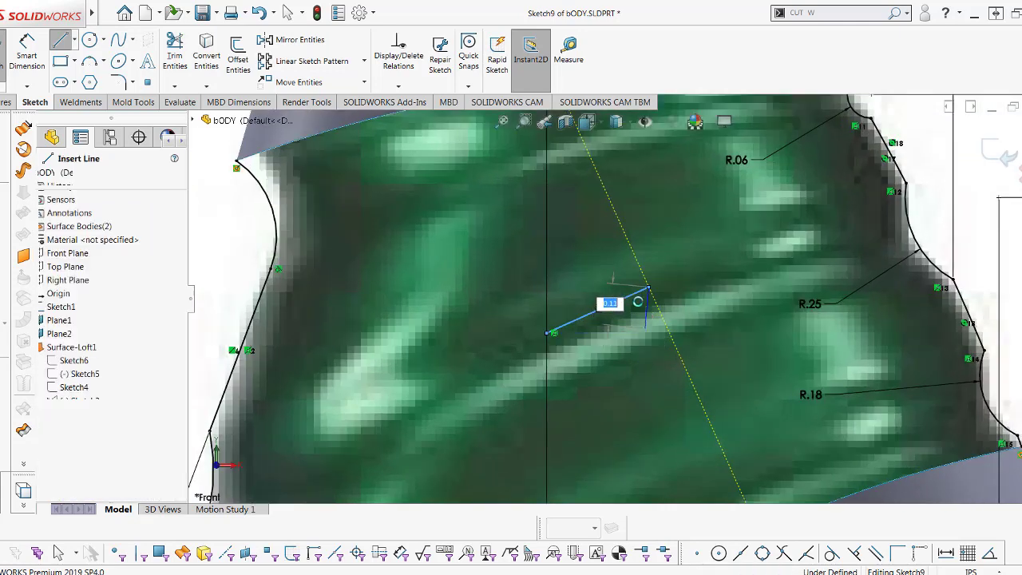
- Nudge the new line's end point slightly down, then exit Sketch9
{"action": "left_click", "coordinate": [647, 293]}
{"action": "scroll", "coordinate": [647, 295], "scroll_direction": "down", "scroll_amount": 2}
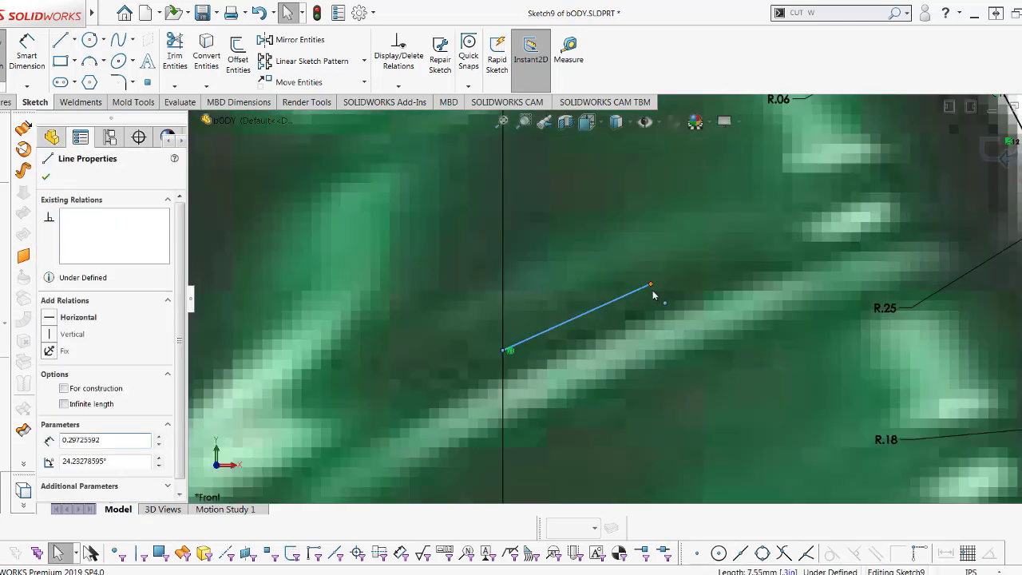
{"action": "left_click_drag", "start_coordinate": [651, 286], "coordinate": [653, 297]}
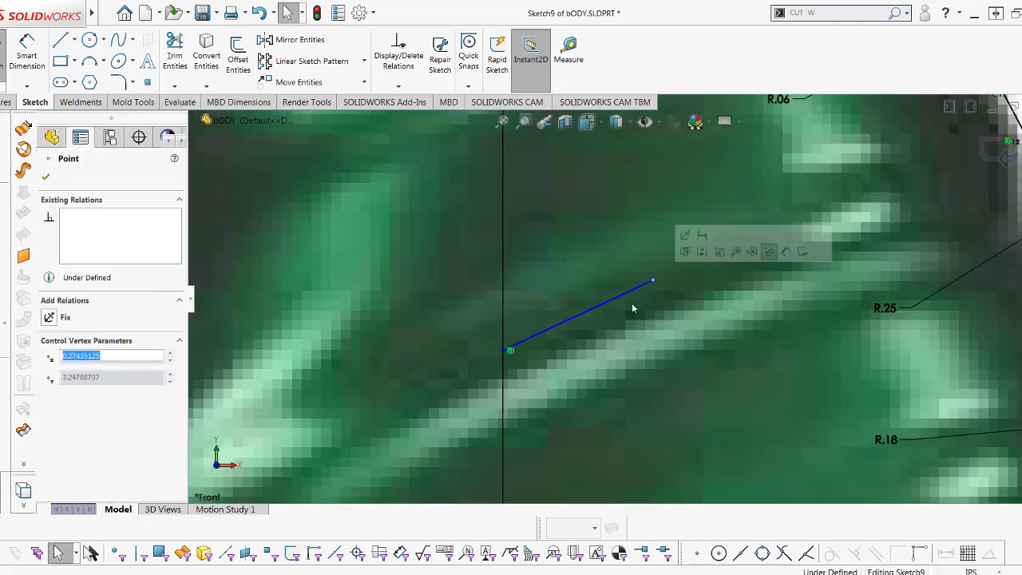
{"action": "key", "text": "Escape"}
{"action": "left_click", "coordinate": [639, 287]}
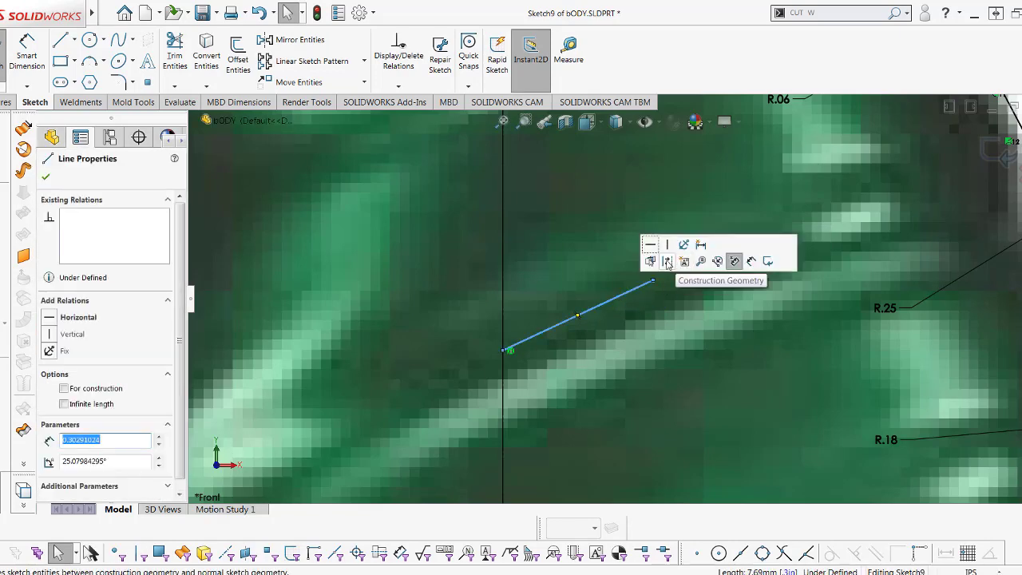
{"action": "key", "text": "Escape"}
{"action": "scroll", "coordinate": [614, 307], "scroll_direction": "up", "scroll_amount": 3}
{"action": "scroll", "coordinate": [594, 310], "scroll_direction": "up", "scroll_amount": 3}
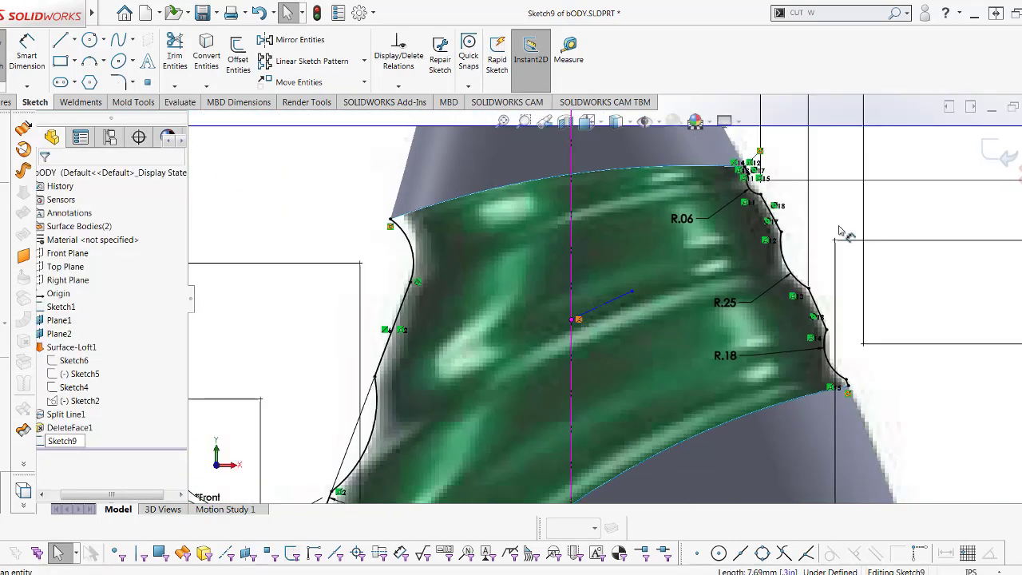
{"action": "left_click", "coordinate": [998, 152]}
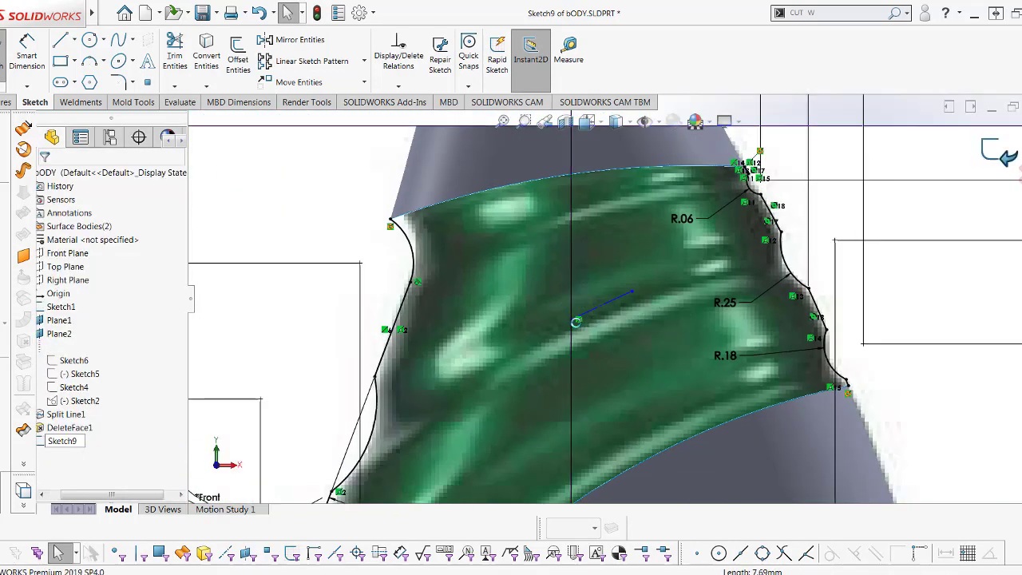
- Create Plane3 through the line's end point, perpendicular to Line5@Sketch9
{"action": "left_click", "coordinate": [580, 323]}
{"action": "left_click", "coordinate": [531, 66]}
{"action": "left_click", "coordinate": [520, 101]}
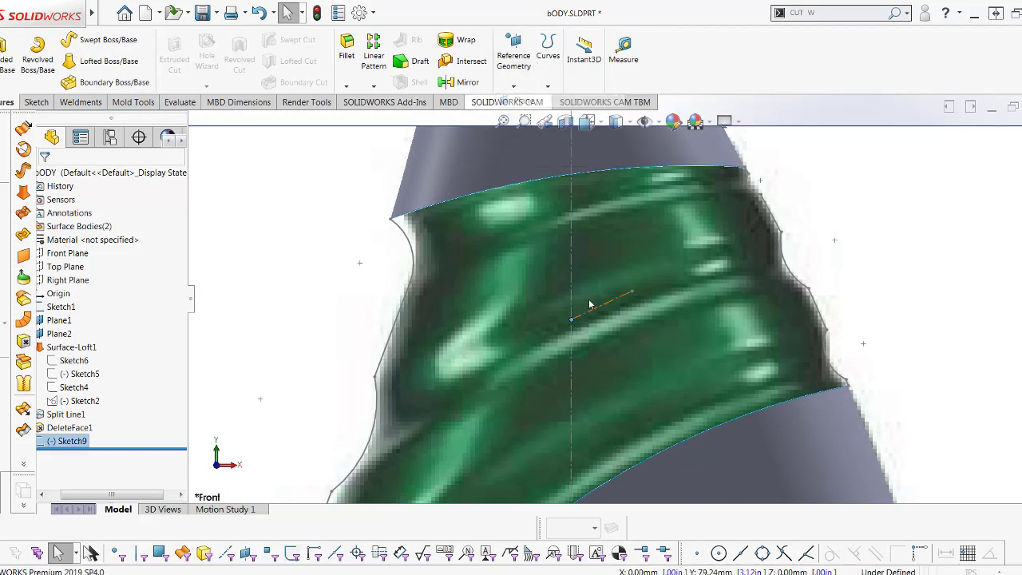
{"action": "left_click", "coordinate": [596, 311]}
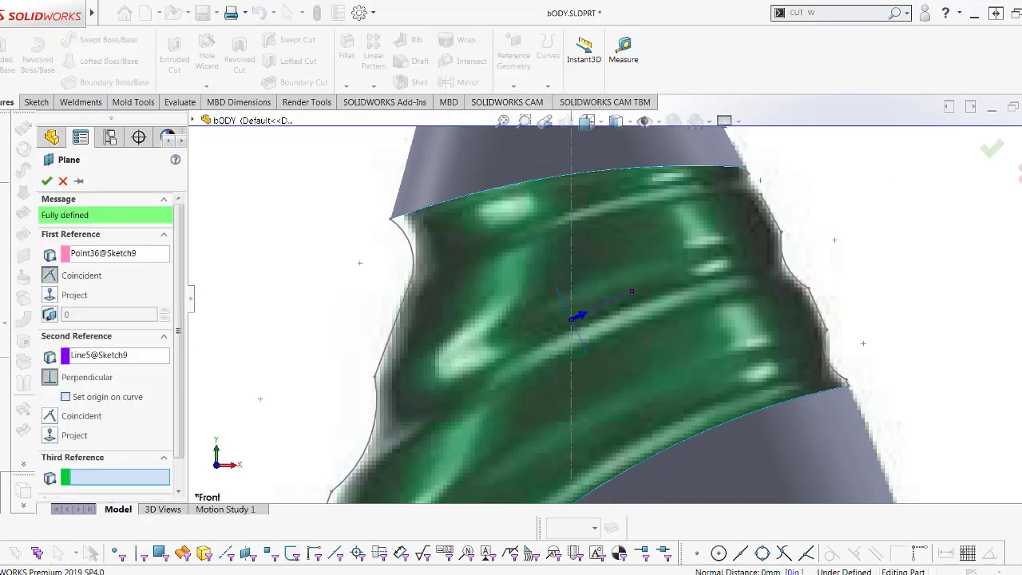
{"action": "left_click", "coordinate": [992, 149]}
- Enlarge Plane3 toward the left and start Sketch10 on it
{"action": "middle_click_drag", "start_coordinate": [570, 335], "coordinate": [486, 372]}
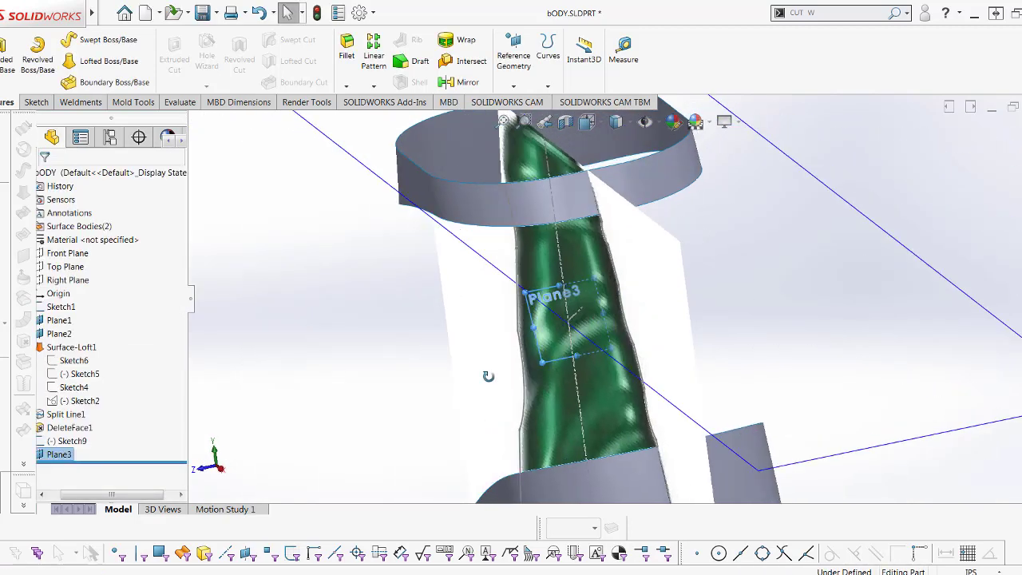
{"action": "left_click", "coordinate": [535, 332]}
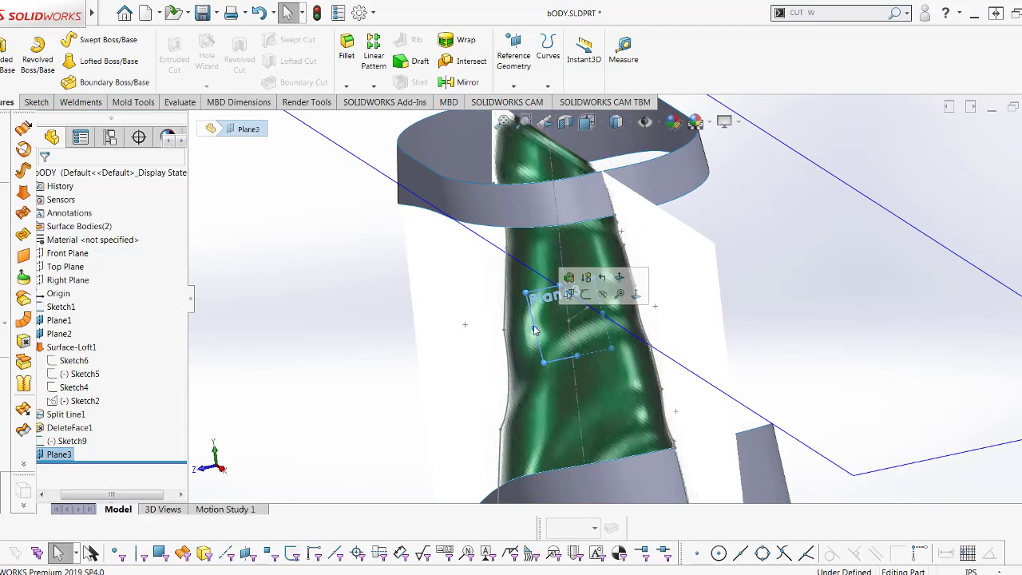
{"action": "left_click_drag", "start_coordinate": [534, 331], "coordinate": [423, 351]}
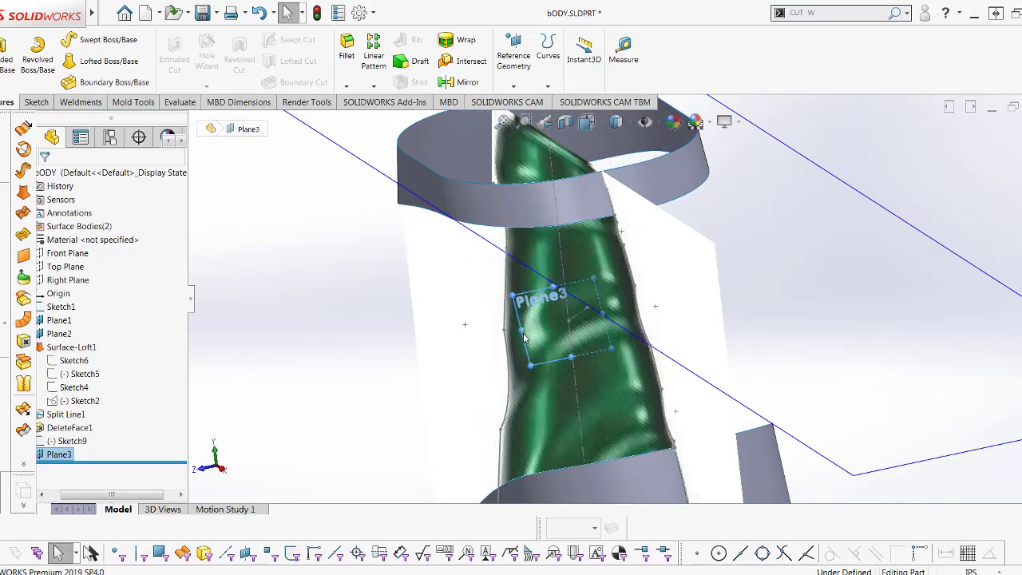
{"action": "left_click", "coordinate": [602, 314]}
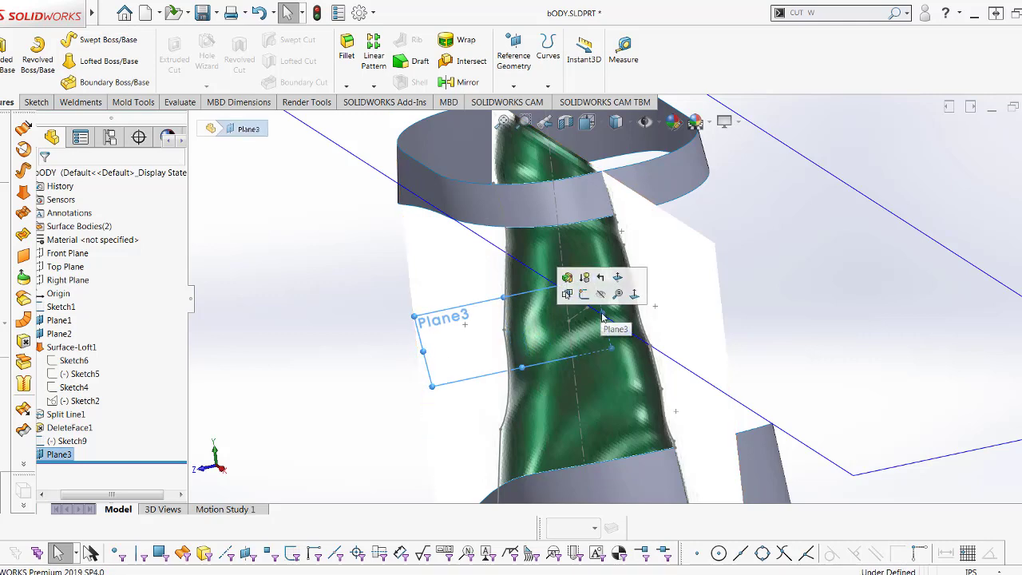
{"action": "scroll", "coordinate": [606, 311], "scroll_direction": "up", "scroll_amount": 3}
{"action": "scroll", "coordinate": [607, 311], "scroll_direction": "up", "scroll_amount": 1}
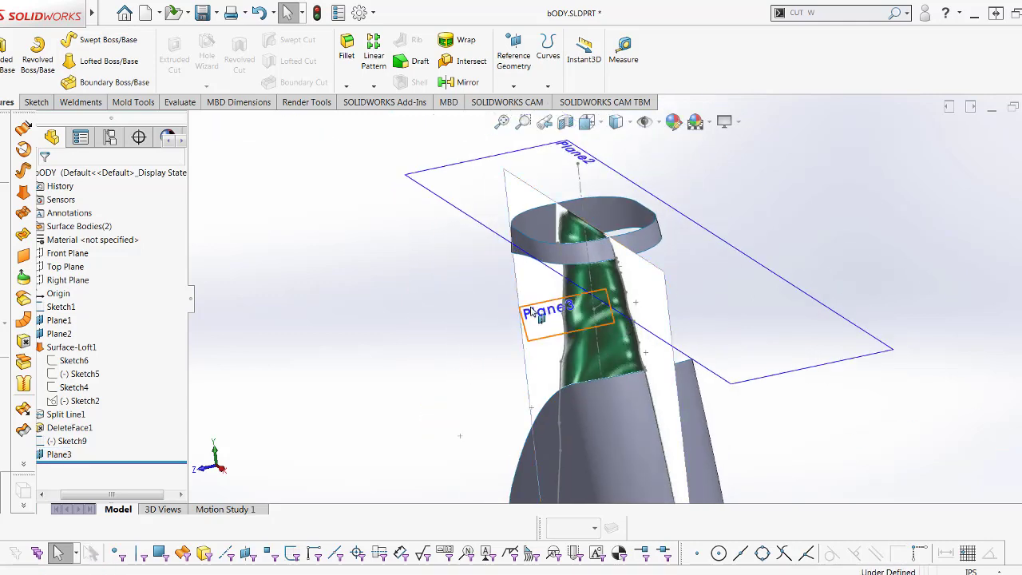
{"action": "left_click", "coordinate": [533, 311]}
{"action": "left_click", "coordinate": [582, 279]}
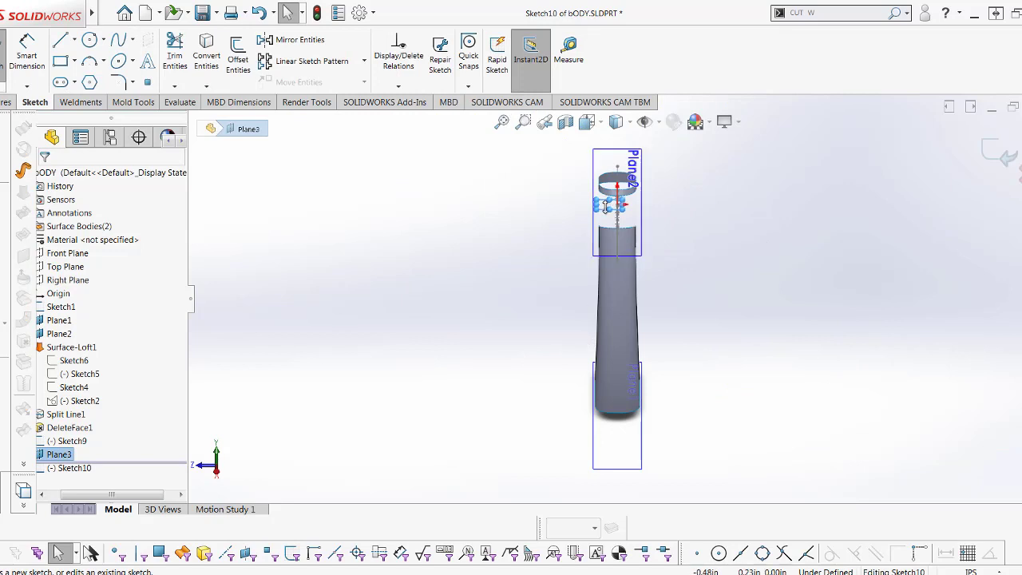
- Sketch a 3-point arc on Plane3 from the upper surface edge to the lower edge
{"action": "scroll", "coordinate": [607, 203], "scroll_direction": "down", "scroll_amount": 3}
{"action": "scroll", "coordinate": [623, 200], "scroll_direction": "down", "scroll_amount": 3}
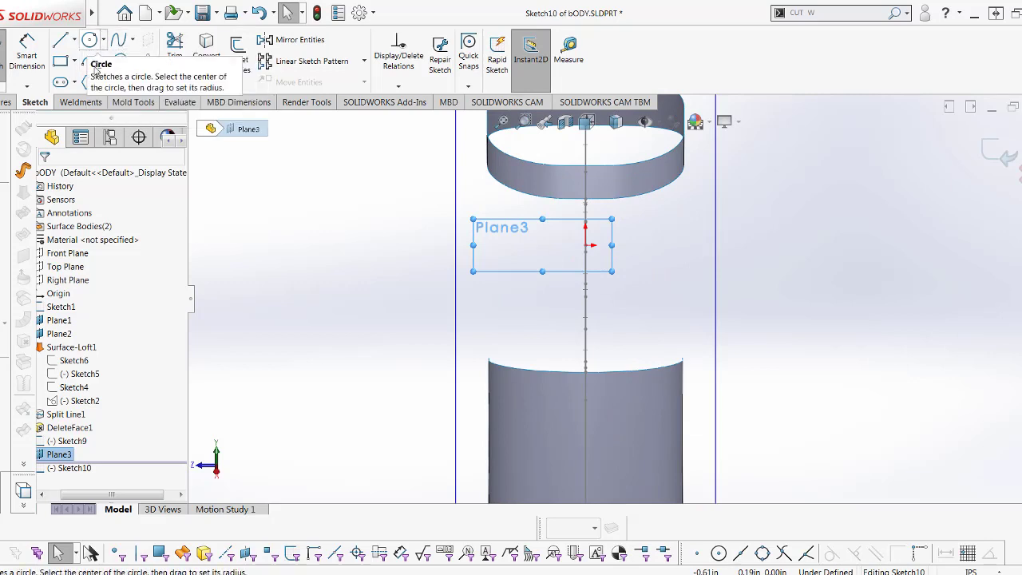
{"action": "left_click", "coordinate": [92, 60]}
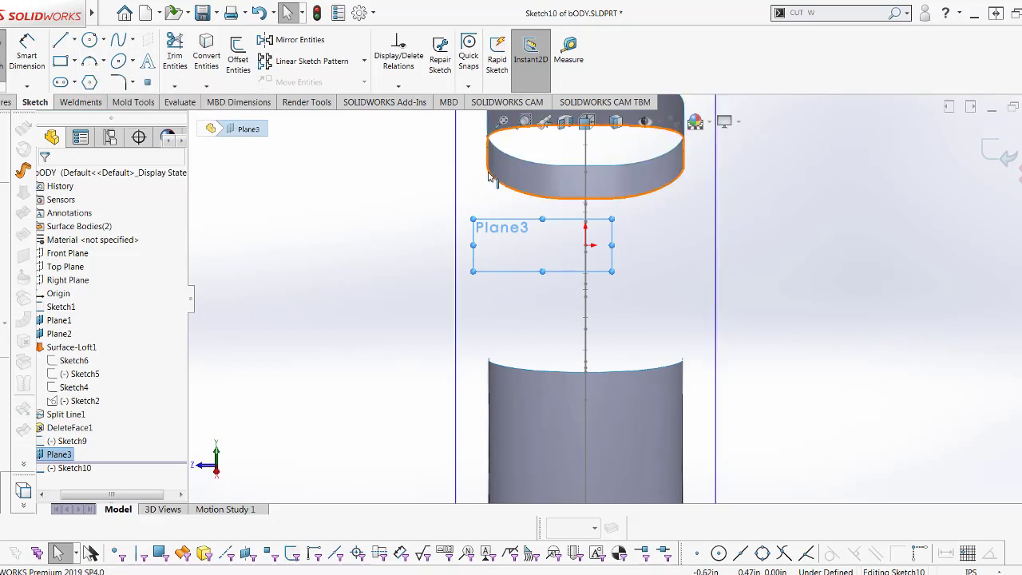
{"action": "left_click", "coordinate": [93, 64]}
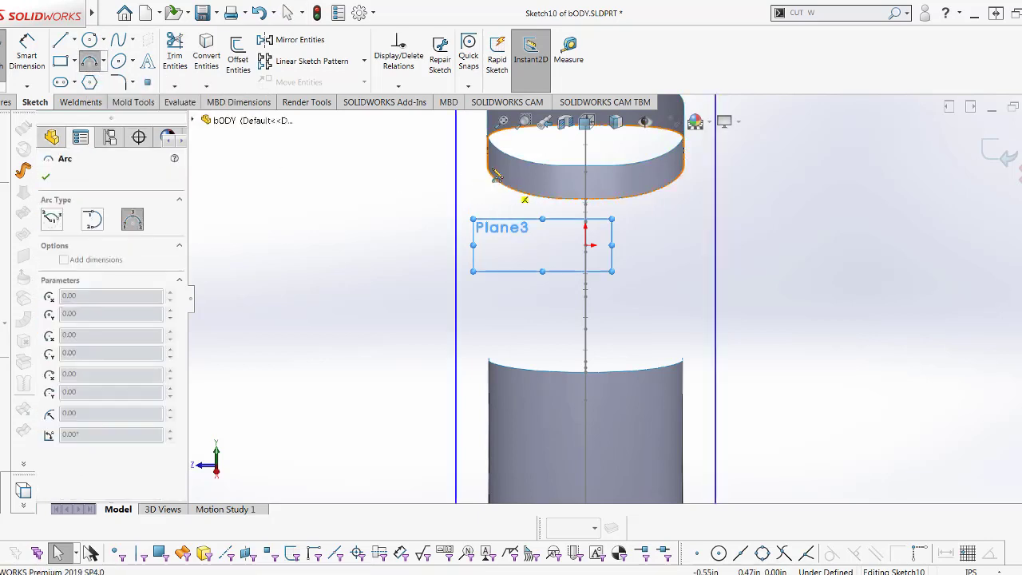
{"action": "left_click", "coordinate": [489, 172]}
{"action": "left_click", "coordinate": [490, 366]}
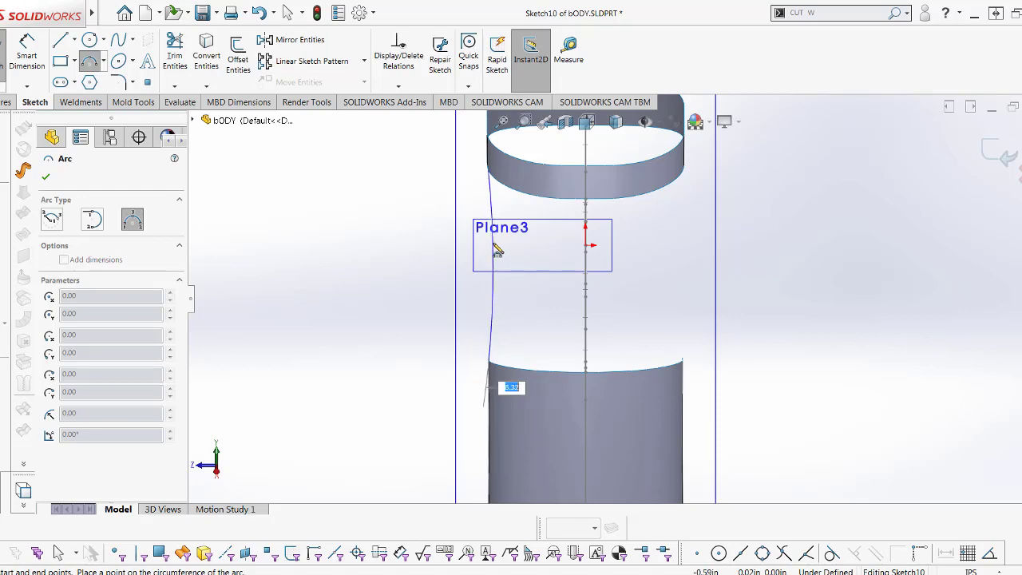
{"action": "left_click", "coordinate": [497, 250]}
{"action": "key", "text": "Escape"}
{"action": "mouse_move", "coordinate": [541, 315]}
{"action": "middle_mouse_down"}
{"action": "mouse_move", "coordinate": [538, 279]}
{"action": "mouse_move", "coordinate": [551, 277]}
{"action": "mouse_move", "coordinate": [404, 186]}
{"action": "middle_mouse_up"}
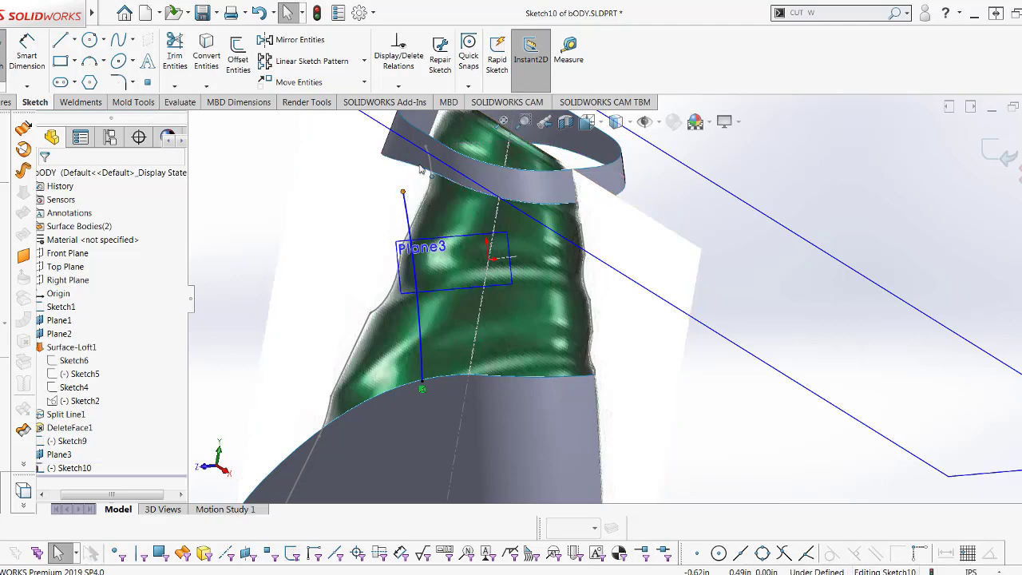
- Add Pierce relations pinning the arc's upper and lower end points to the surface edges
{"action": "left_click", "coordinate": [403, 193]}
{"action": "left_click", "coordinate": [416, 167], "text": "ctrl"}
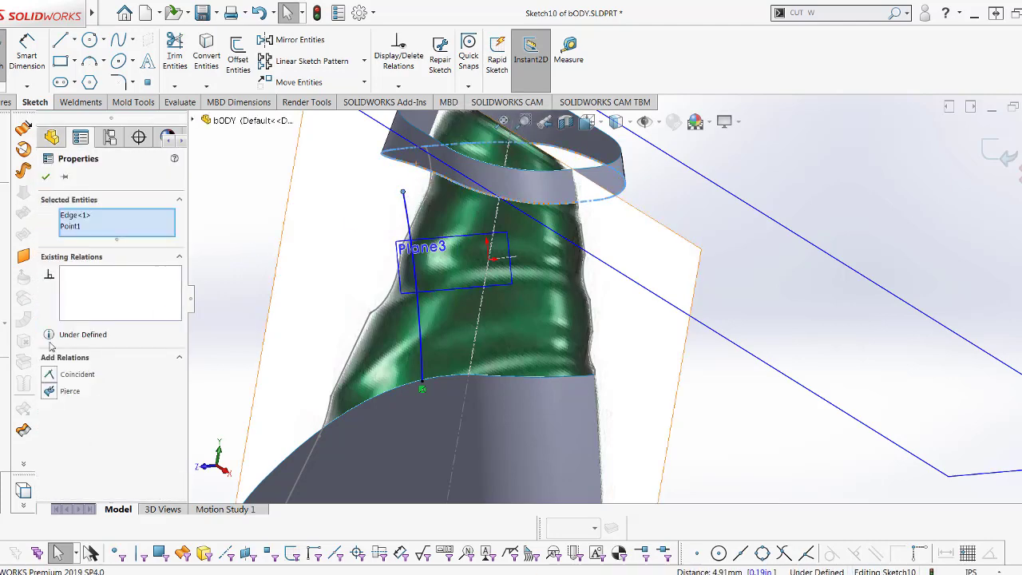
{"action": "left_click", "coordinate": [47, 392]}
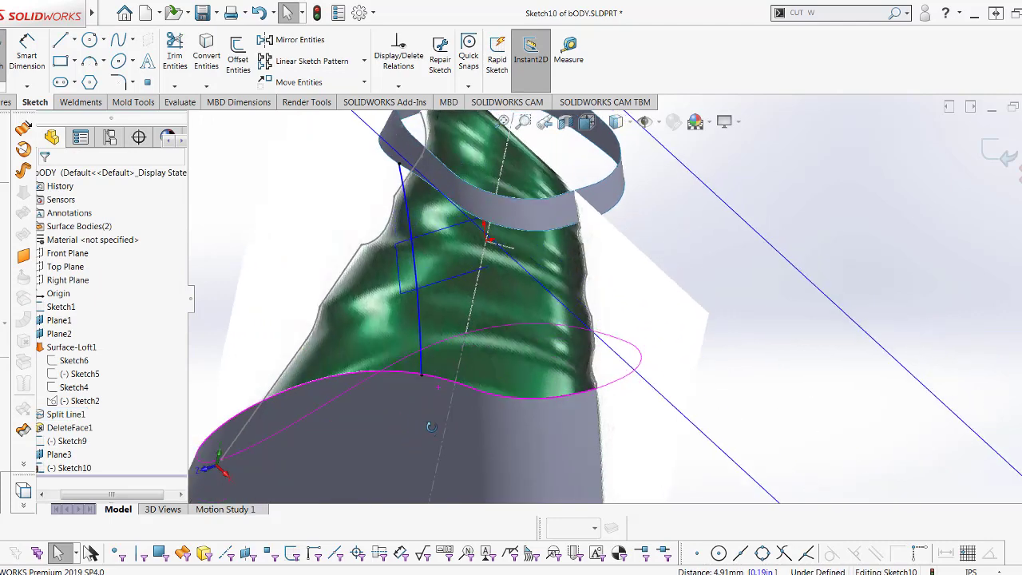
{"action": "middle_click_drag", "start_coordinate": [431, 367], "coordinate": [418, 380]}
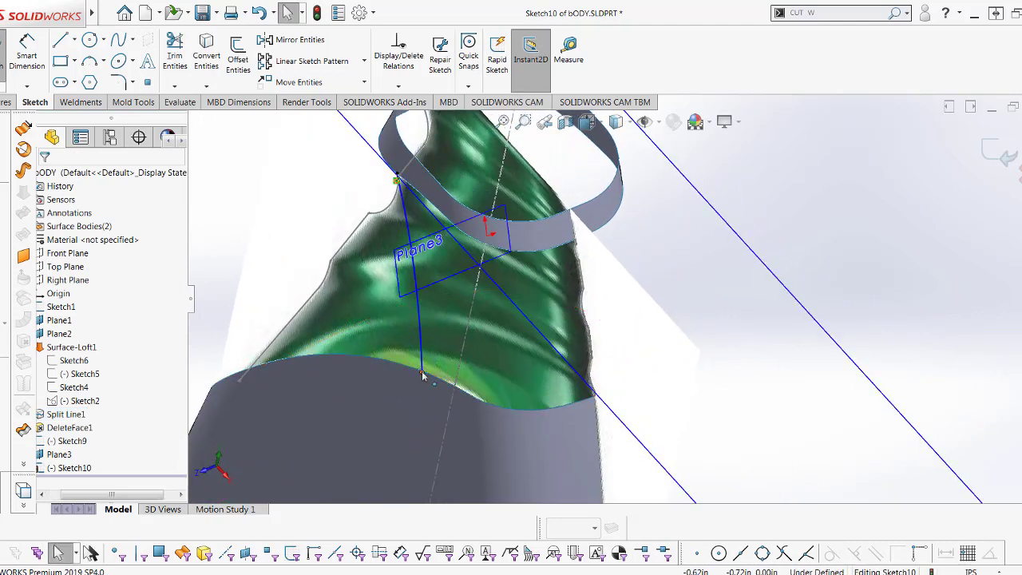
{"action": "left_click", "coordinate": [424, 375]}
{"action": "key", "text": "Escape"}
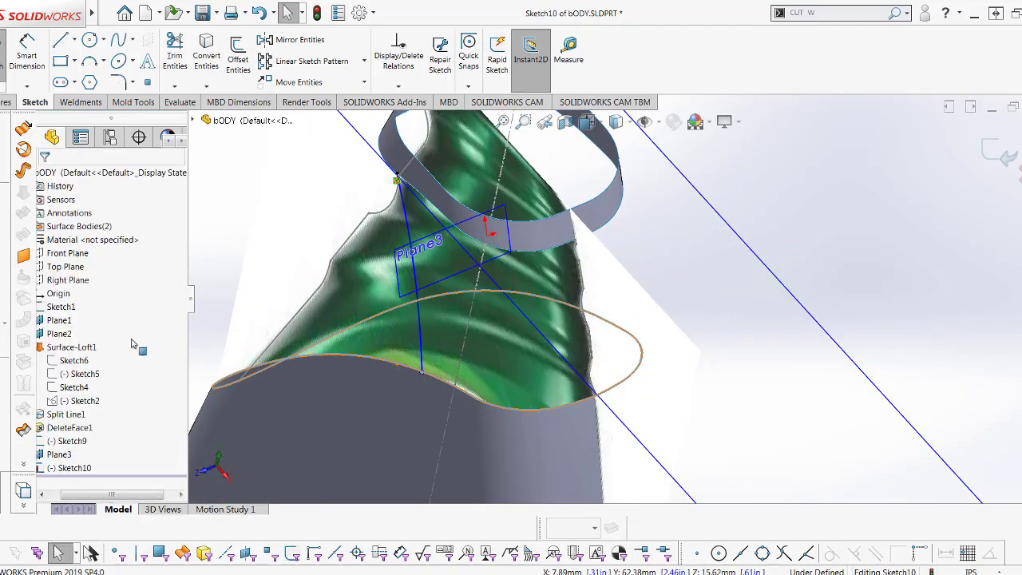
{"action": "left_click", "coordinate": [48, 374]}
{"action": "mouse_move", "coordinate": [487, 359]}
{"action": "middle_mouse_down"}
{"action": "mouse_move", "coordinate": [515, 328]}
{"action": "mouse_move", "coordinate": [210, 294]}
{"action": "middle_mouse_up"}
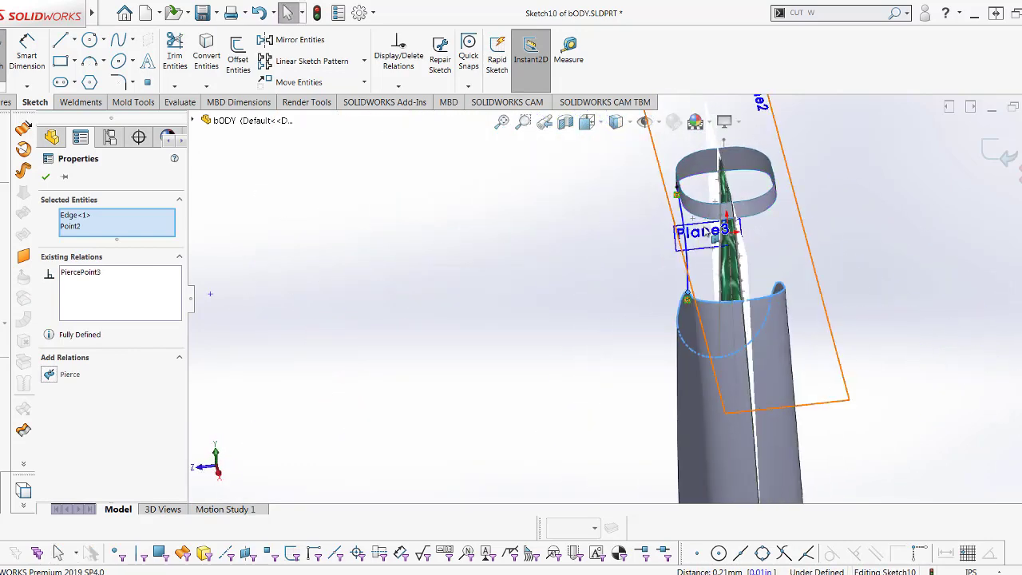
{"action": "scroll", "coordinate": [639, 279], "scroll_direction": "down", "scroll_amount": 5}
{"action": "key", "text": "Escape"}
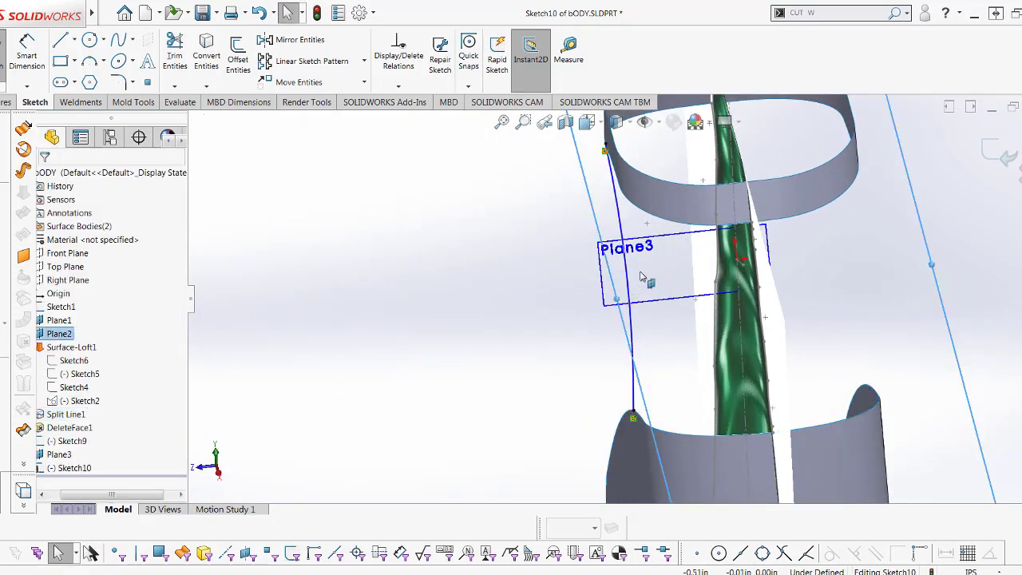
- View Sketch10 Normal To Plane3
{"action": "left_click", "coordinate": [655, 302]}
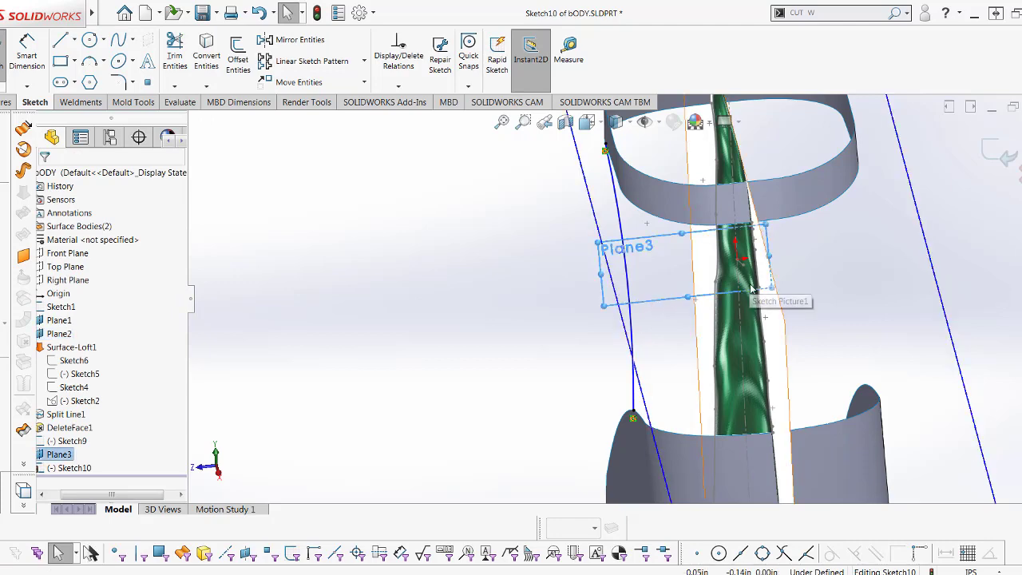
{"action": "right_click", "coordinate": [60, 454]}
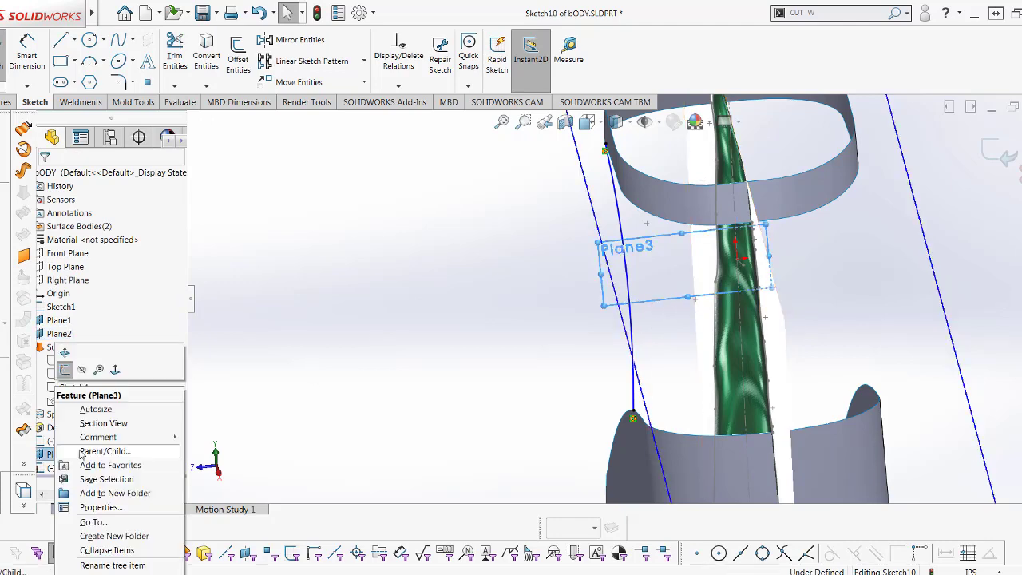
{"action": "left_click", "coordinate": [114, 369]}
{"action": "scroll", "coordinate": [746, 214], "scroll_direction": "down", "scroll_amount": 3}
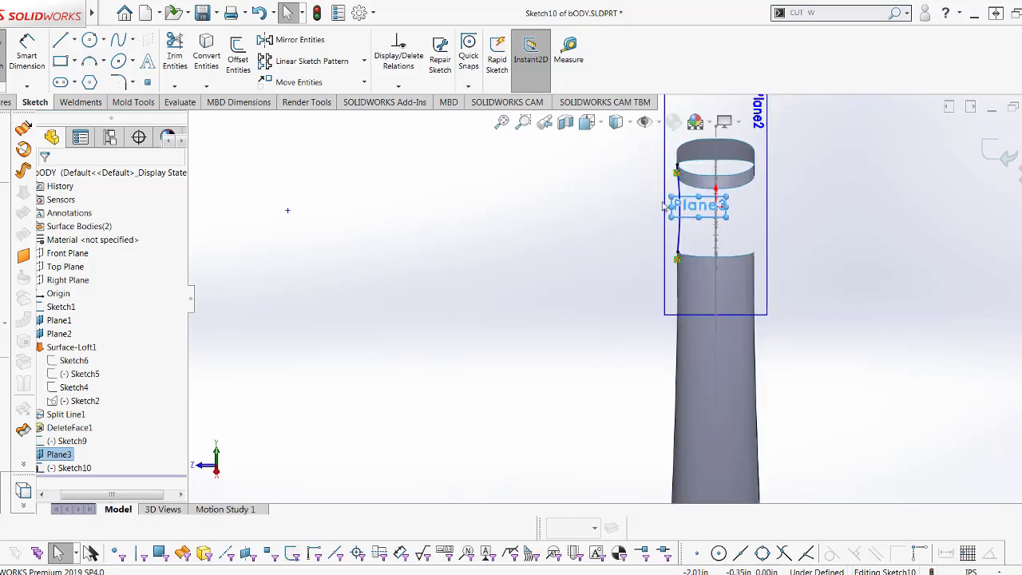
{"action": "scroll", "coordinate": [745, 214], "scroll_direction": "down", "scroll_amount": 3}
{"action": "scroll", "coordinate": [746, 214], "scroll_direction": "down", "scroll_amount": 3}
{"action": "scroll", "coordinate": [679, 320], "scroll_direction": "up", "scroll_amount": 2}
{"action": "scroll", "coordinate": [702, 328], "scroll_direction": "up", "scroll_amount": 1}
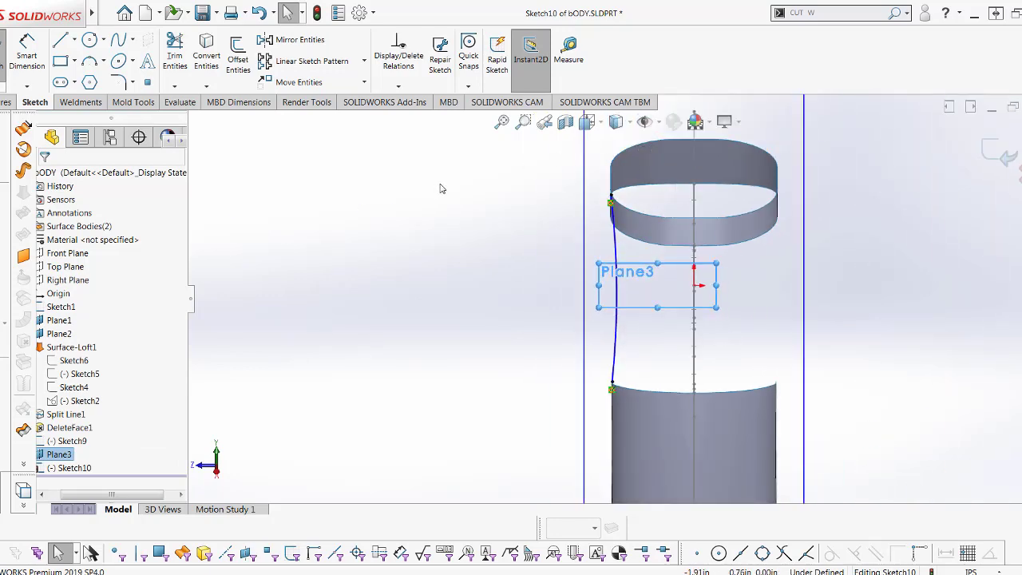
- Draw a small arc at the profile line's upper end, just below the neck ring
{"action": "middle_click_drag", "start_coordinate": [451, 253], "coordinate": [555, 245]}
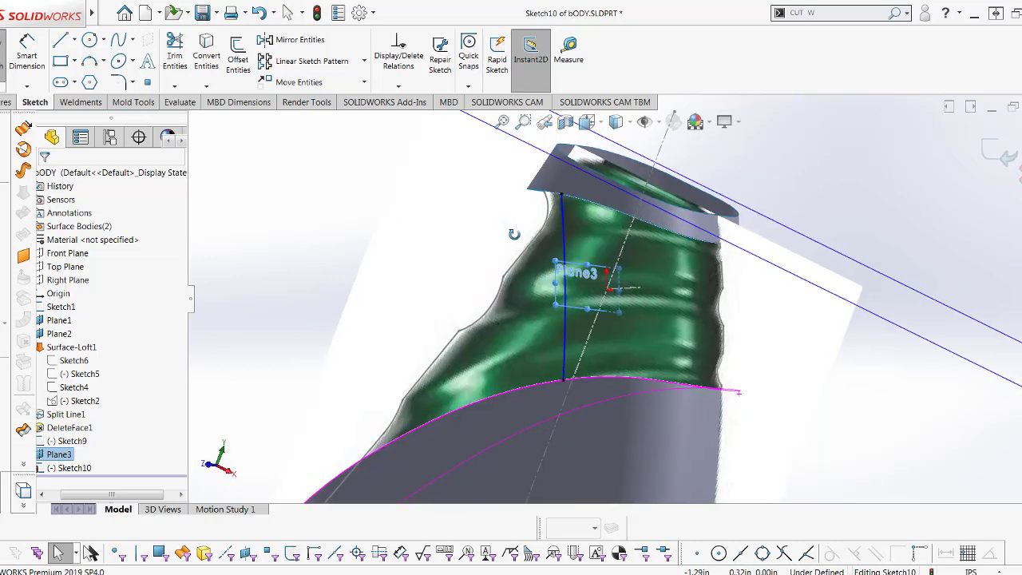
{"action": "middle_click_drag", "start_coordinate": [830, 302], "coordinate": [688, 305]}
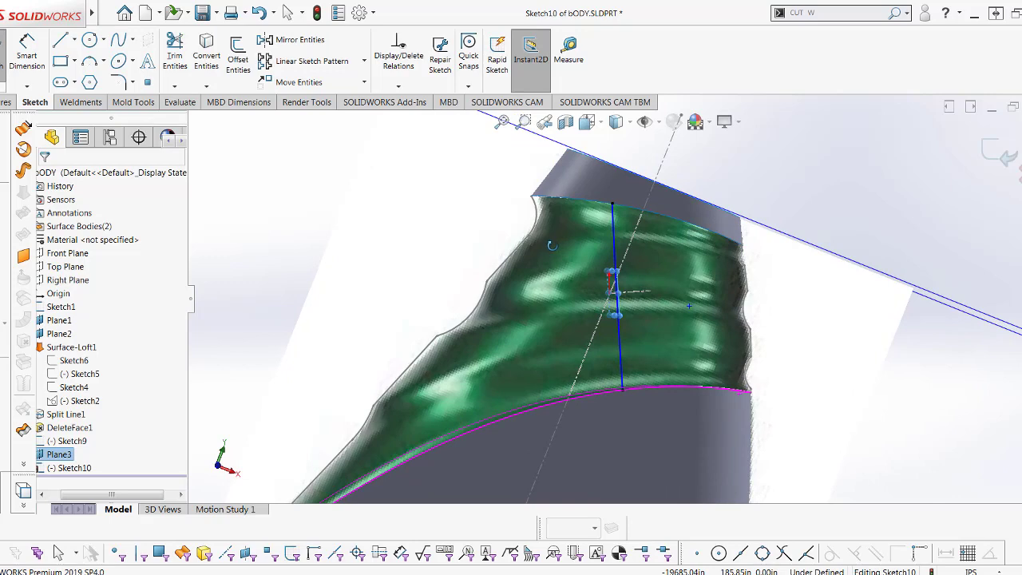
{"action": "mouse_move", "coordinate": [551, 245]}
{"action": "middle_mouse_down"}
{"action": "mouse_move", "coordinate": [483, 244]}
{"action": "mouse_move", "coordinate": [493, 232]}
{"action": "mouse_move", "coordinate": [504, 261]}
{"action": "middle_mouse_up"}
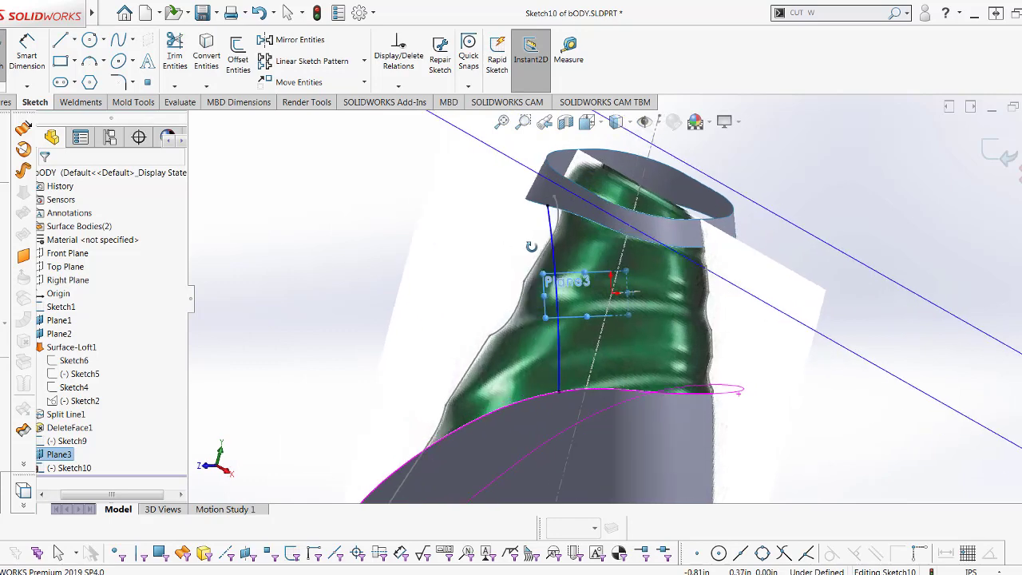
{"action": "key", "text": "Escape"}
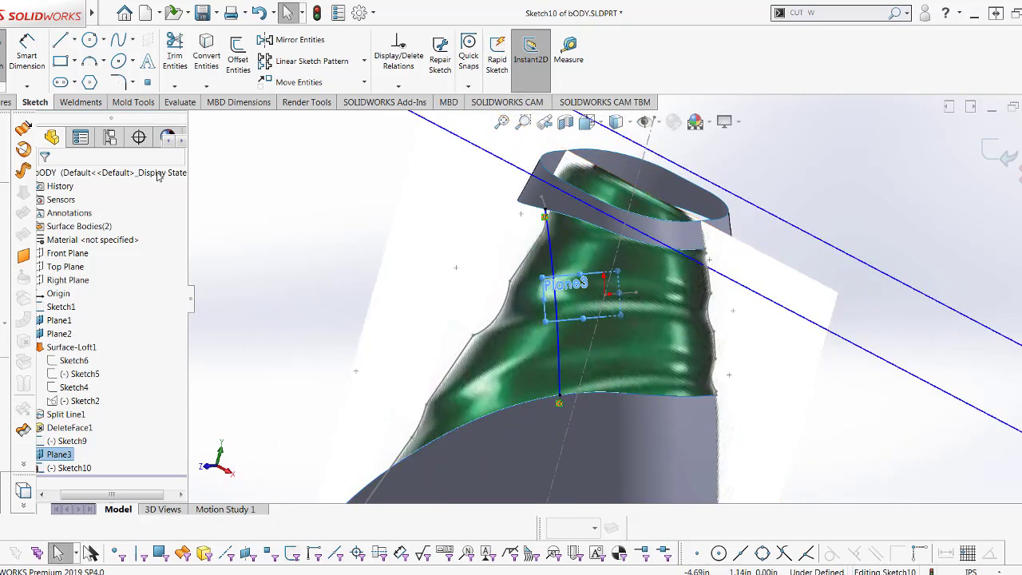
{"action": "key", "text": "Return"}
{"action": "scroll", "coordinate": [568, 211], "scroll_direction": "down", "scroll_amount": 3}
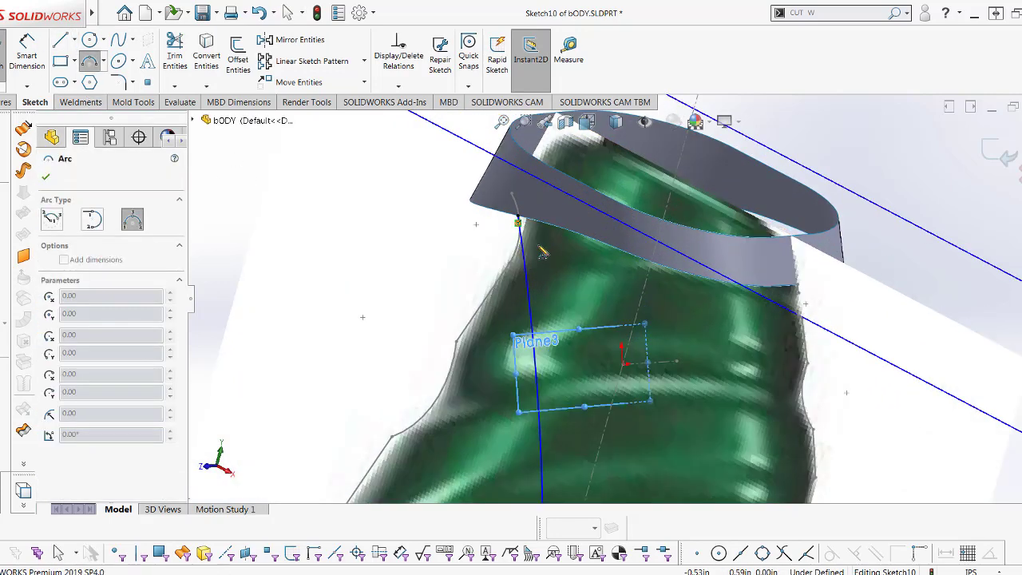
{"action": "scroll", "coordinate": [569, 211], "scroll_direction": "down", "scroll_amount": 2}
{"action": "left_click", "coordinate": [526, 252]}
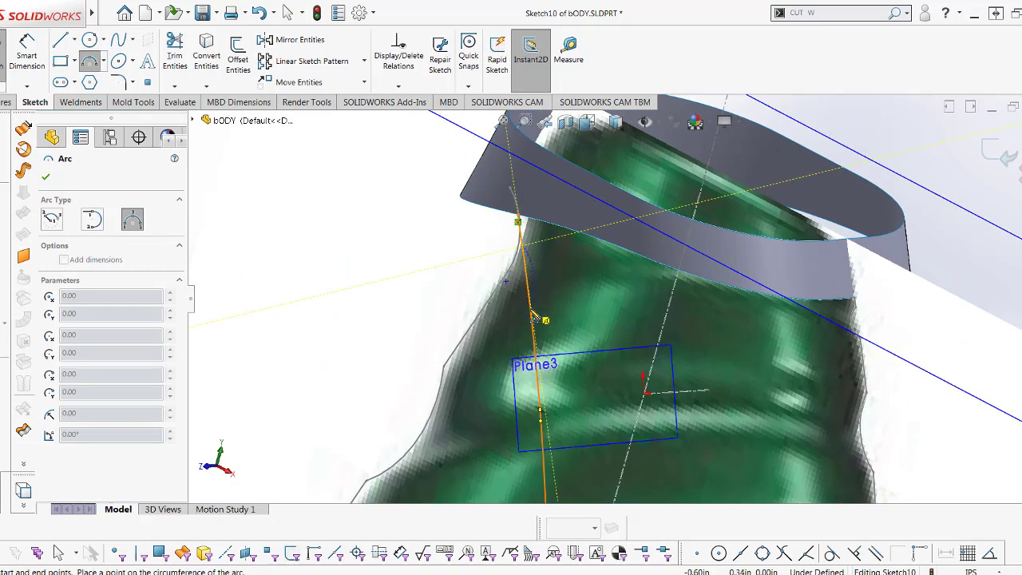
{"action": "left_click", "coordinate": [540, 281]}
{"action": "scroll", "coordinate": [618, 305], "scroll_direction": "up", "scroll_amount": 2}
{"action": "key", "text": "Escape"}
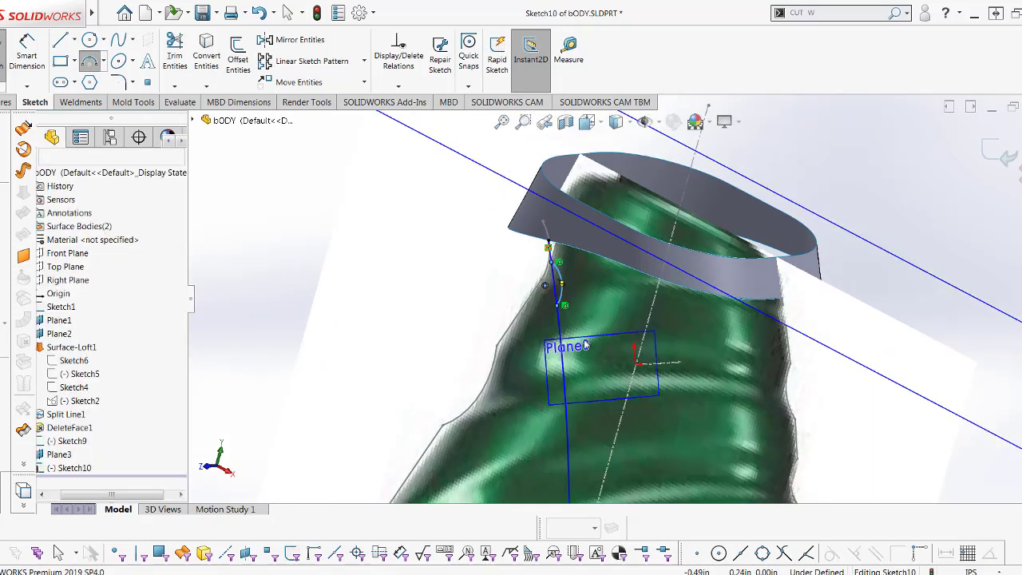
- Check the new arc's relations and view the sketch Normal To Plane3
{"action": "left_click", "coordinate": [562, 351]}
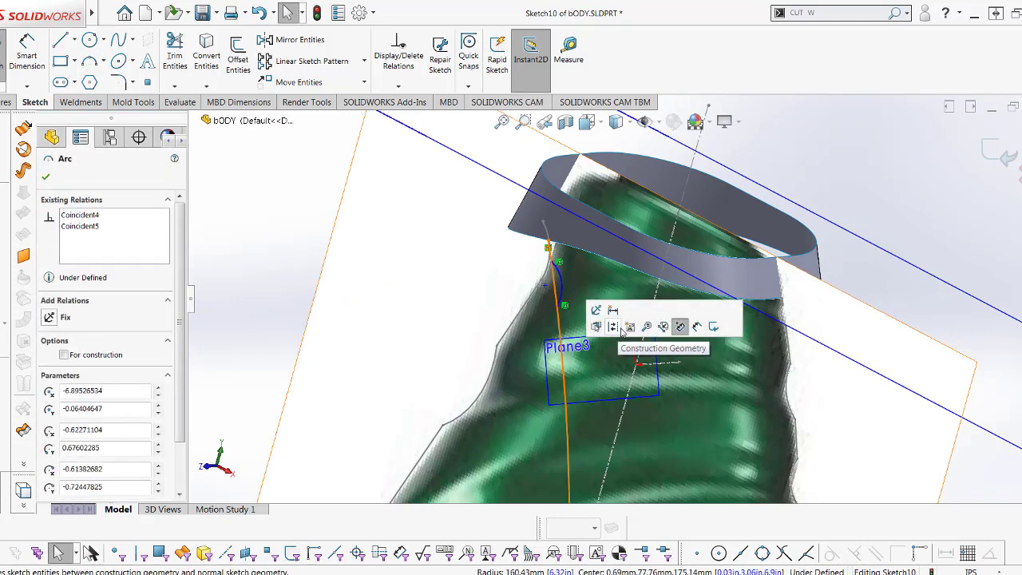
{"action": "left_click", "coordinate": [46, 178]}
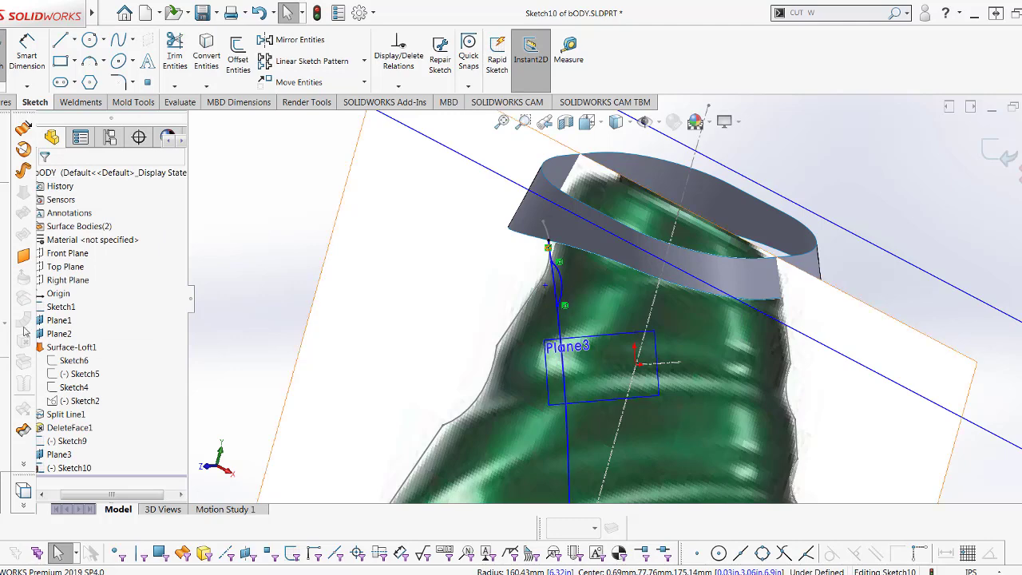
{"action": "left_click", "coordinate": [59, 455]}
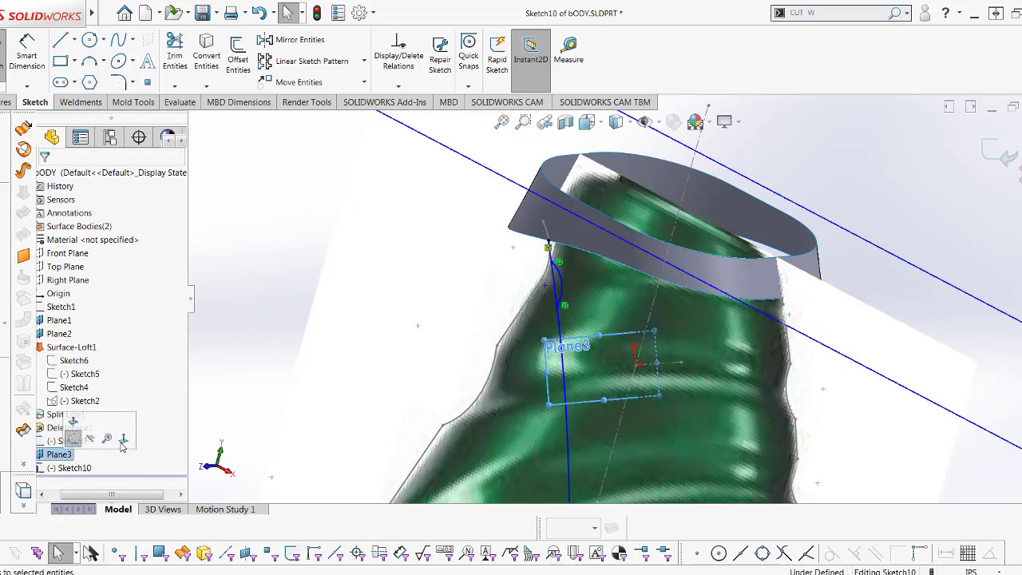
{"action": "left_click", "coordinate": [123, 441]}
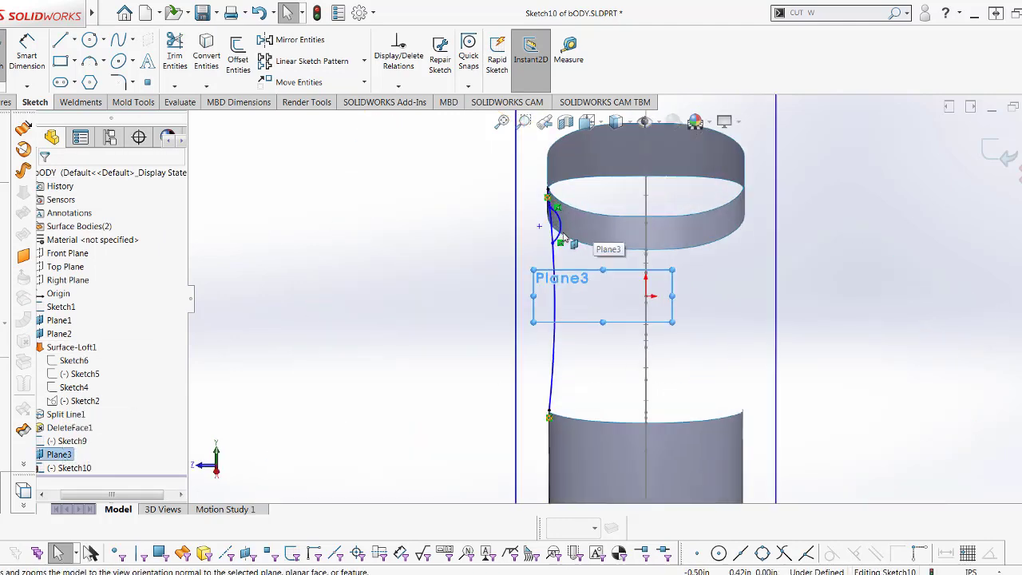
- Select the small arc and review its properties
{"action": "scroll", "coordinate": [562, 235], "scroll_direction": "down", "scroll_amount": 3}
{"action": "scroll", "coordinate": [566, 228], "scroll_direction": "down", "scroll_amount": 2}
{"action": "scroll", "coordinate": [582, 347], "scroll_direction": "up", "scroll_amount": 2}
{"action": "scroll", "coordinate": [589, 335], "scroll_direction": "up", "scroll_amount": 2}
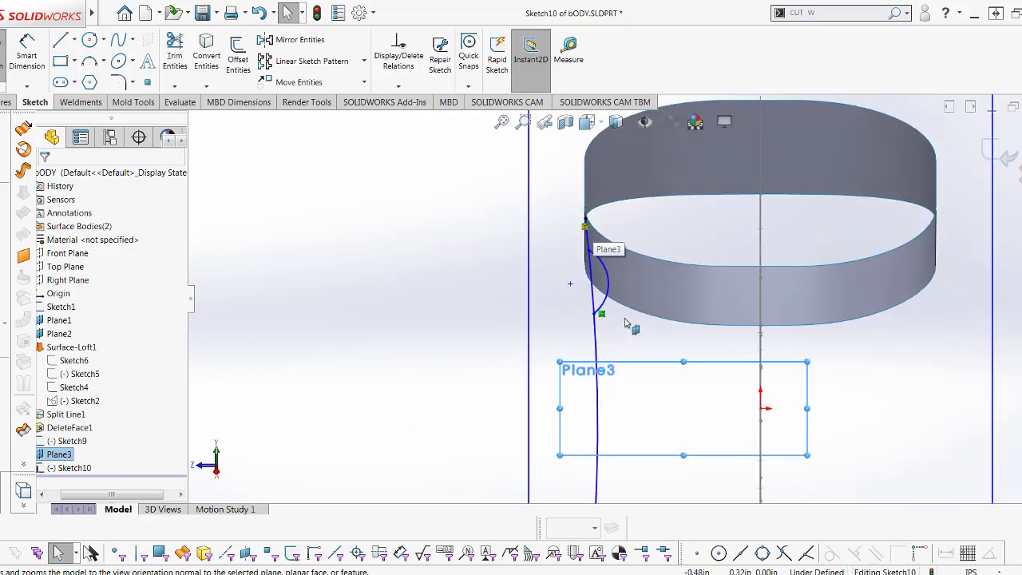
{"action": "scroll", "coordinate": [611, 284], "scroll_direction": "down", "scroll_amount": 2}
{"action": "key", "text": "Escape"}
{"action": "left_click", "coordinate": [607, 286]}
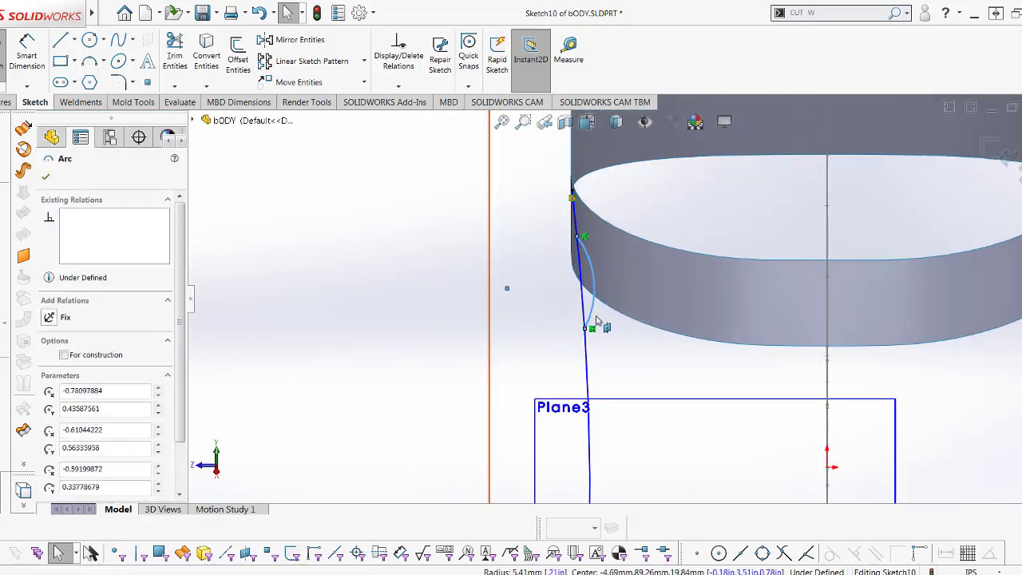
{"action": "scroll", "coordinate": [550, 287], "scroll_direction": "up", "scroll_amount": 1}
{"action": "scroll", "coordinate": [550, 292], "scroll_direction": "up", "scroll_amount": 1}
{"action": "scroll", "coordinate": [535, 300], "scroll_direction": "up", "scroll_amount": 2}
{"action": "scroll", "coordinate": [628, 330], "scroll_direction": "down", "scroll_amount": 1}
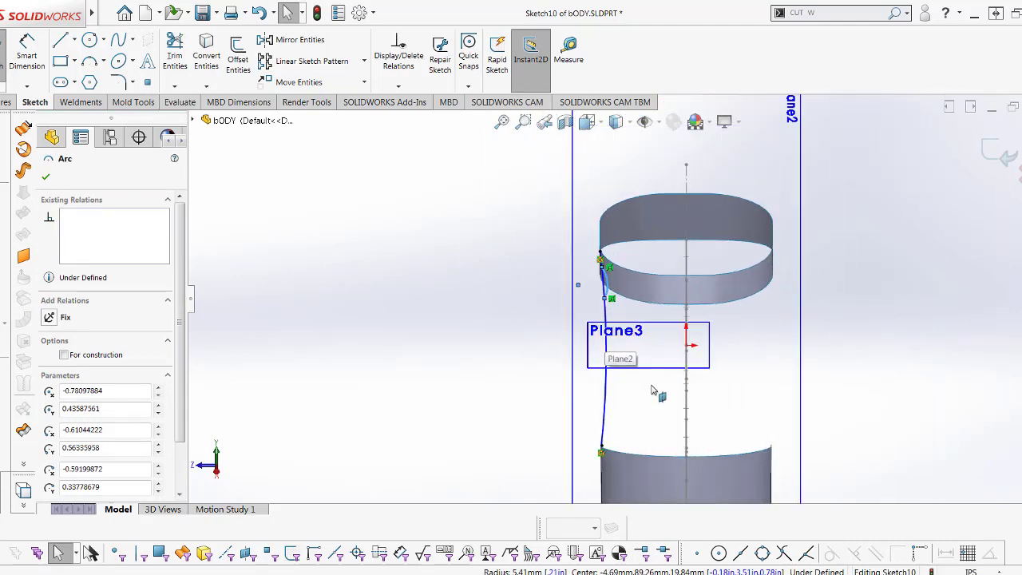
{"action": "key", "text": "Escape"}
- Dimension the profile line's horizontal distance from the centreline as .78
{"action": "right_click_drag", "start_coordinate": [653, 384], "coordinate": [683, 352]}
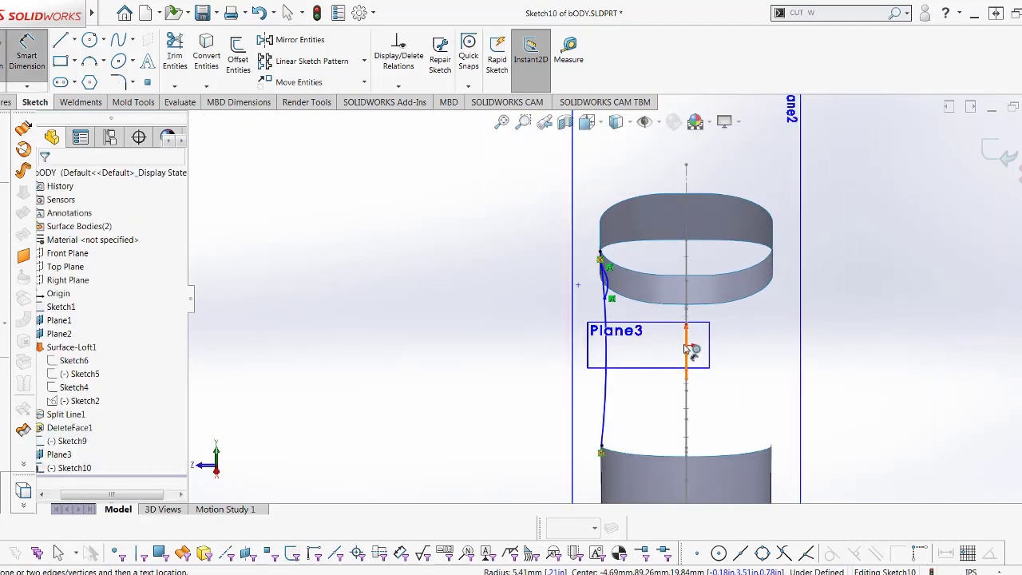
{"action": "scroll", "coordinate": [688, 349], "scroll_direction": "down", "scroll_amount": 1}
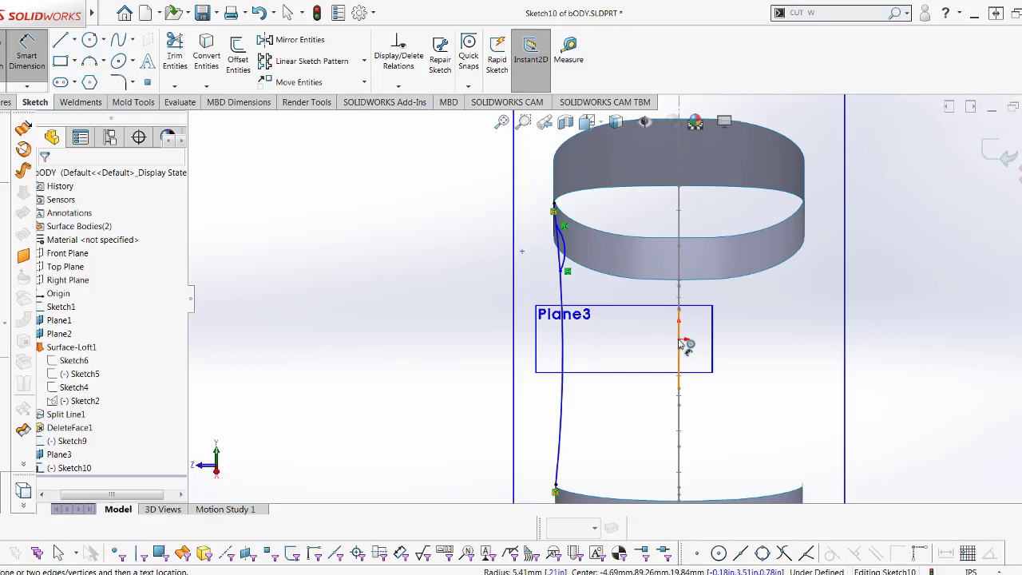
{"action": "left_click", "coordinate": [679, 343]}
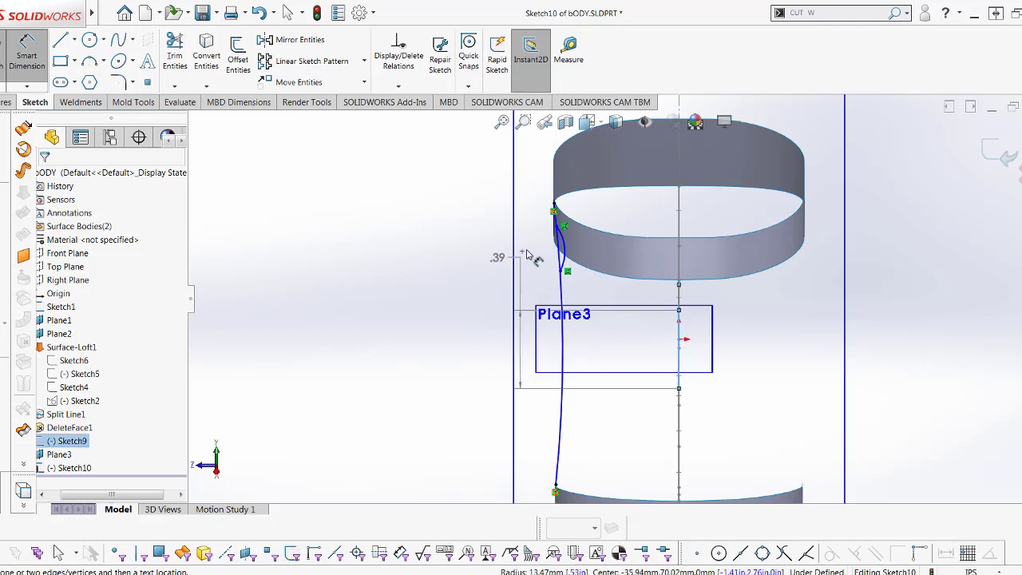
{"action": "left_click", "coordinate": [522, 252]}
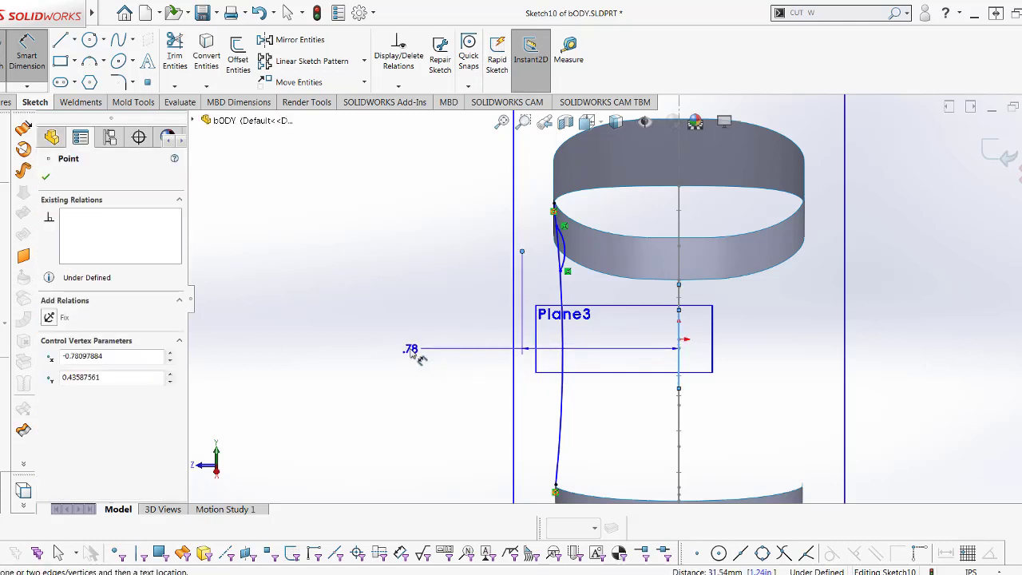
{"action": "left_click", "coordinate": [412, 349]}
{"action": "scroll", "coordinate": [571, 281], "scroll_direction": "up", "scroll_amount": 1}
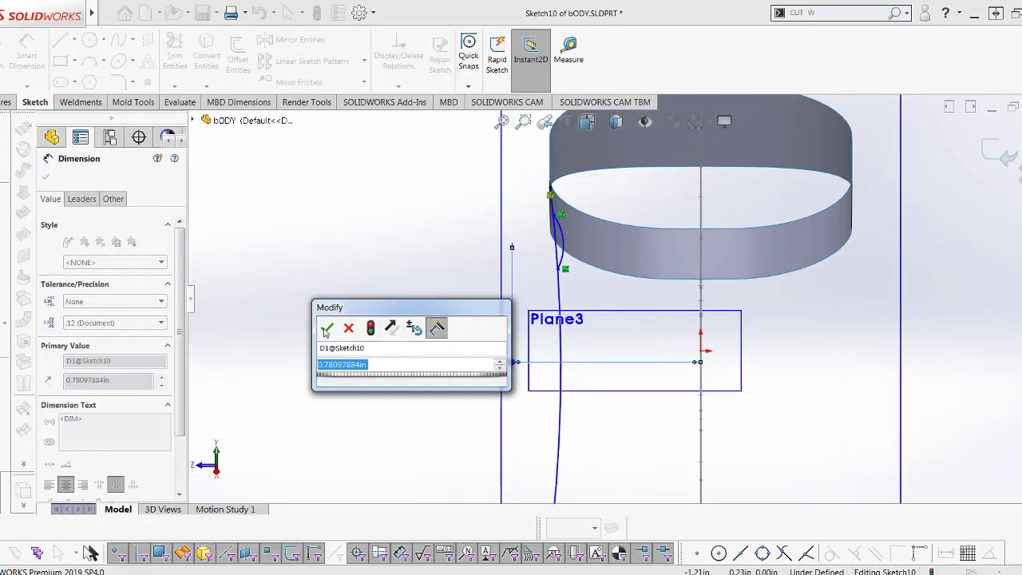
{"action": "left_click", "coordinate": [326, 328]}
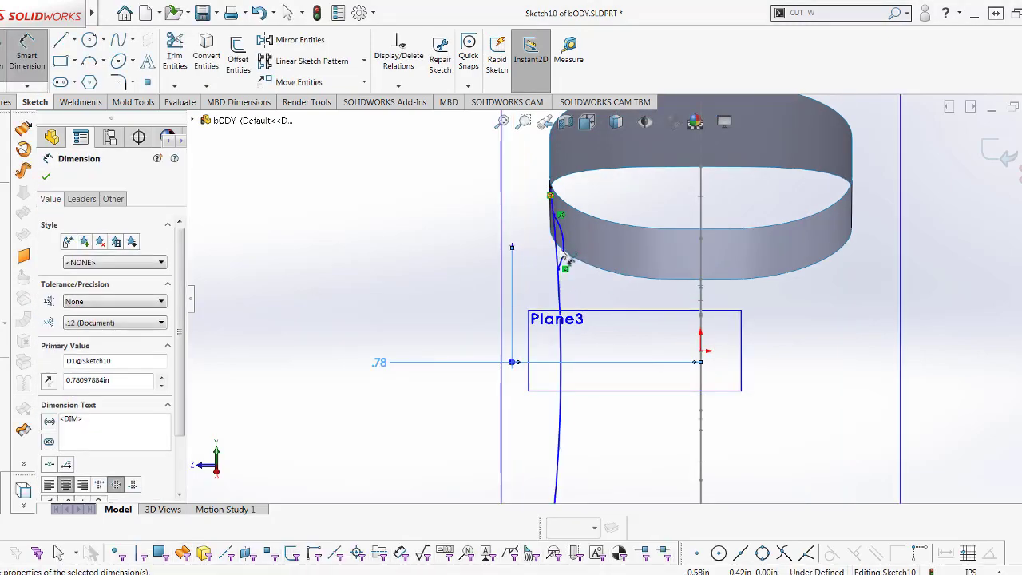
- Add an R.21 radius to the small arc and a .78 spline-to-centreline dimension
{"action": "left_click", "coordinate": [565, 254]}
{"action": "left_click", "coordinate": [648, 236]}
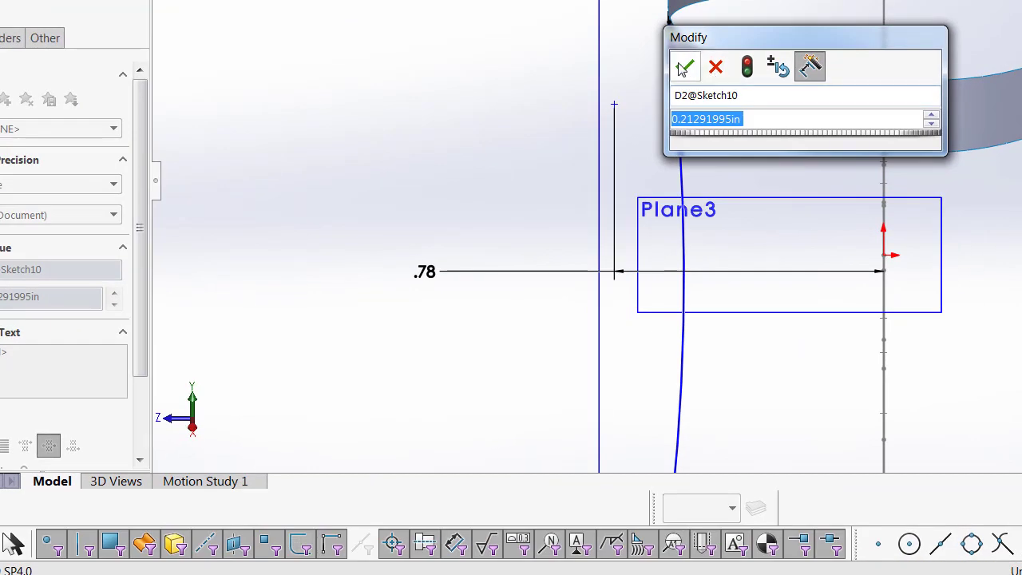
{"action": "left_click", "coordinate": [683, 69]}
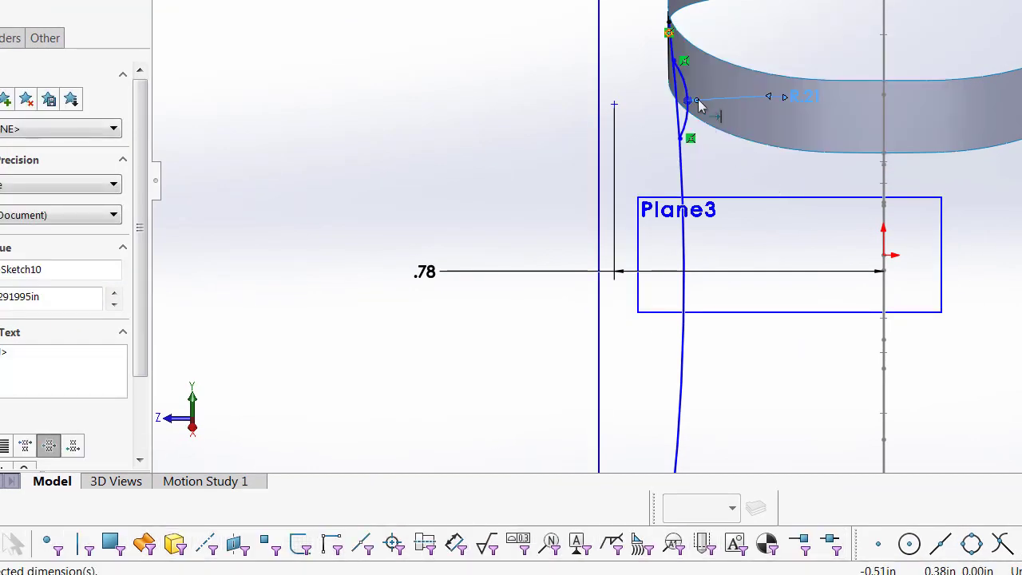
{"action": "scroll", "coordinate": [708, 107], "scroll_direction": "up", "scroll_amount": 3}
{"action": "left_click", "coordinate": [673, 194]}
{"action": "scroll", "coordinate": [679, 198], "scroll_direction": "down", "scroll_amount": 3}
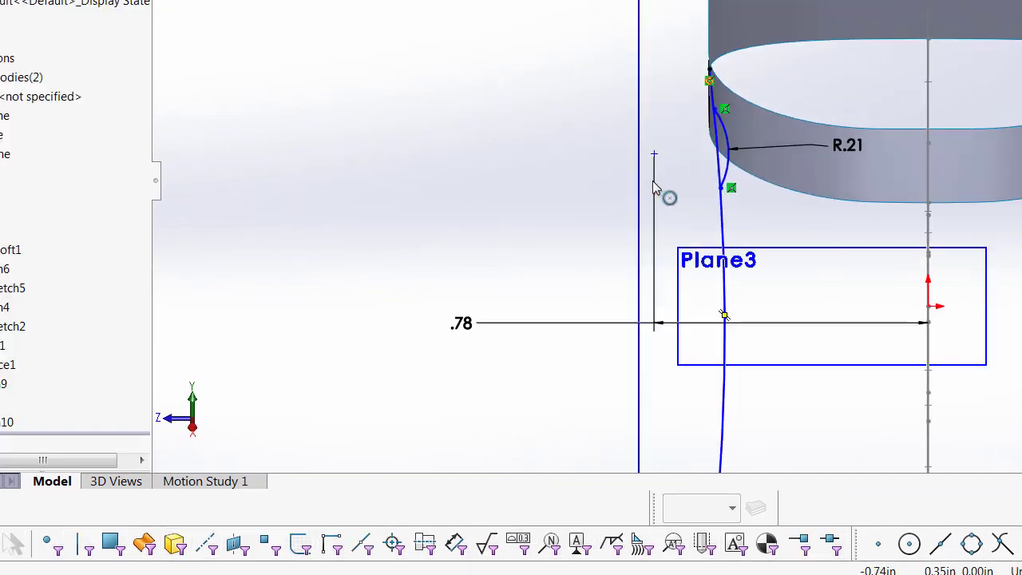
{"action": "left_click", "coordinate": [595, 264]}
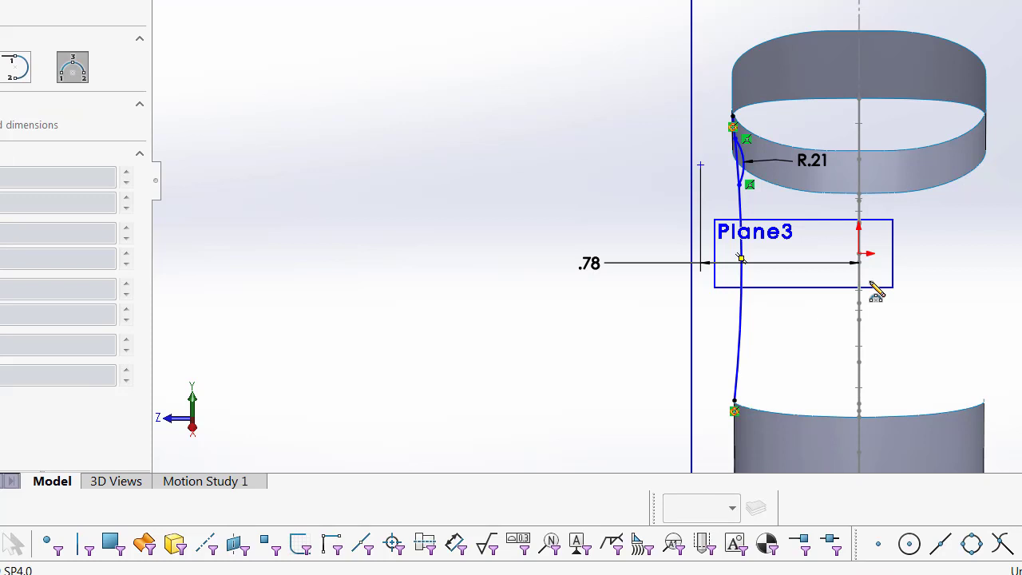
- Draw two 3-point arcs along the spline, the second ending at the bottom endpoint
{"action": "left_click", "coordinate": [741, 214]}
{"action": "left_click", "coordinate": [742, 261]}
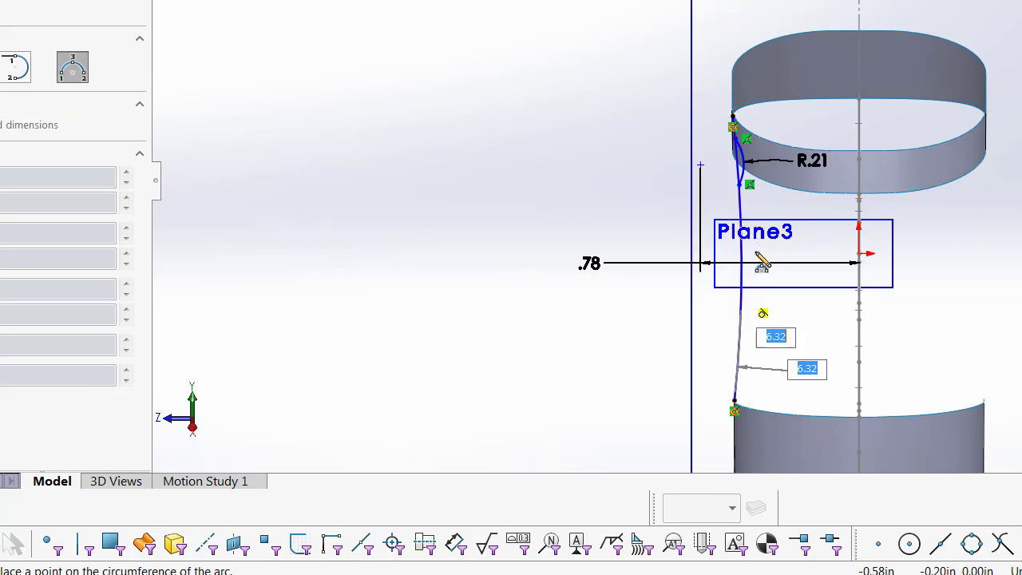
{"action": "scroll", "coordinate": [753, 276], "scroll_direction": "up", "scroll_amount": 2}
{"action": "left_click", "coordinate": [756, 249]}
{"action": "scroll", "coordinate": [757, 303], "scroll_direction": "up", "scroll_amount": 1}
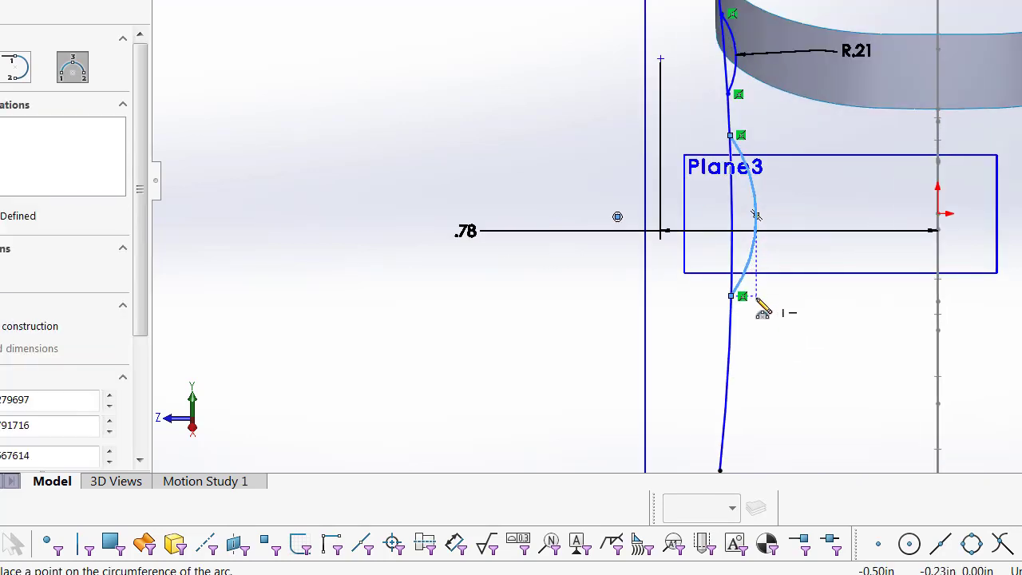
{"action": "left_click", "coordinate": [737, 305]}
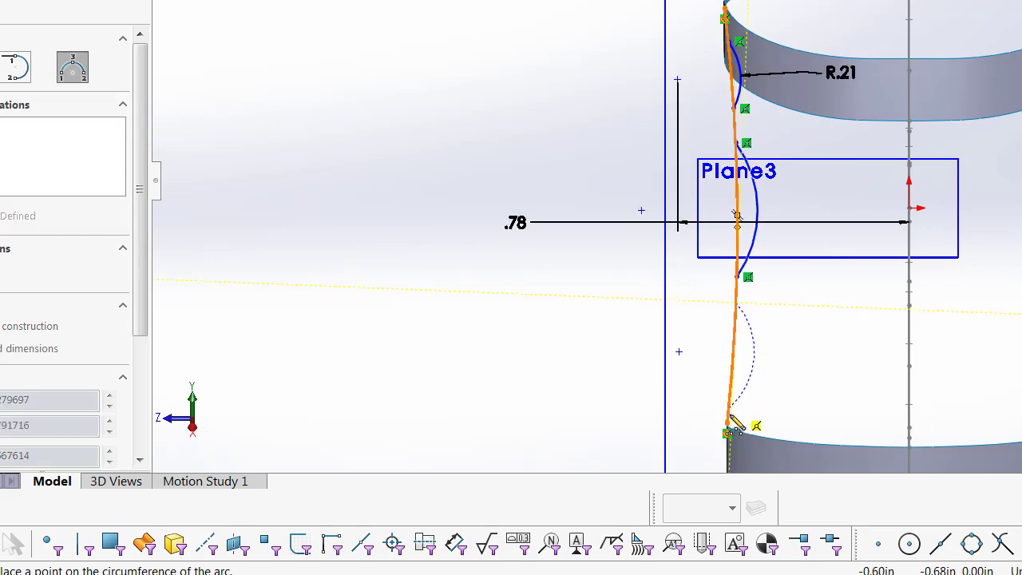
{"action": "left_click", "coordinate": [728, 424]}
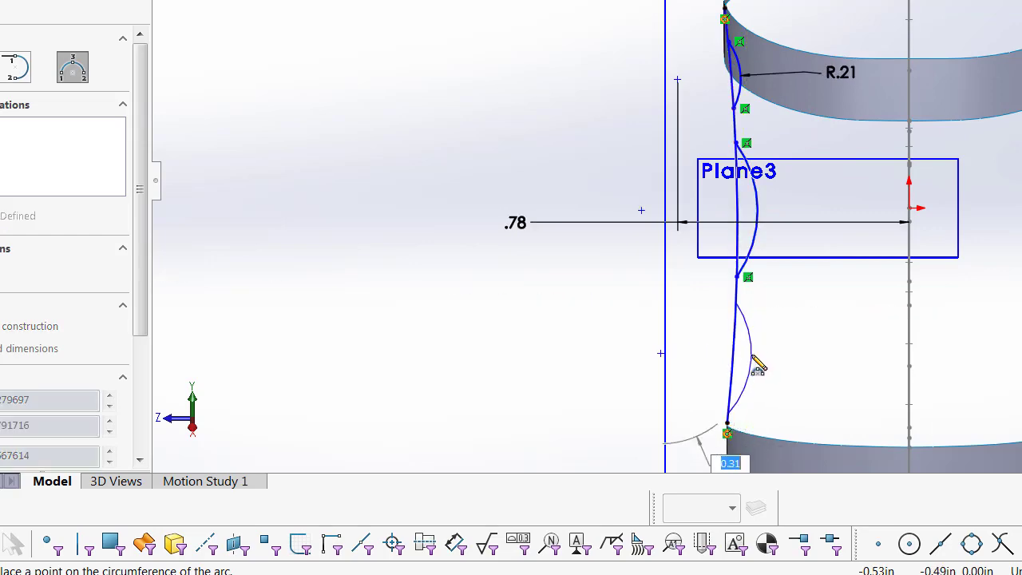
{"action": "left_click", "coordinate": [759, 299]}
{"action": "key", "text": "Escape"}
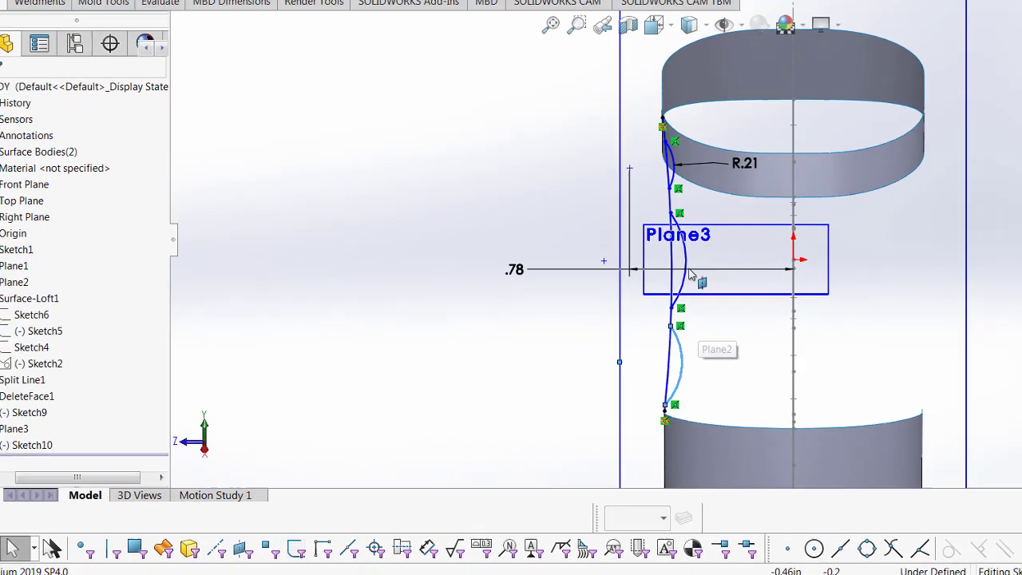
- Dimension the Plane3 arc's radius to .2
{"action": "scroll", "coordinate": [615, 313], "scroll_direction": "up", "scroll_amount": 4}
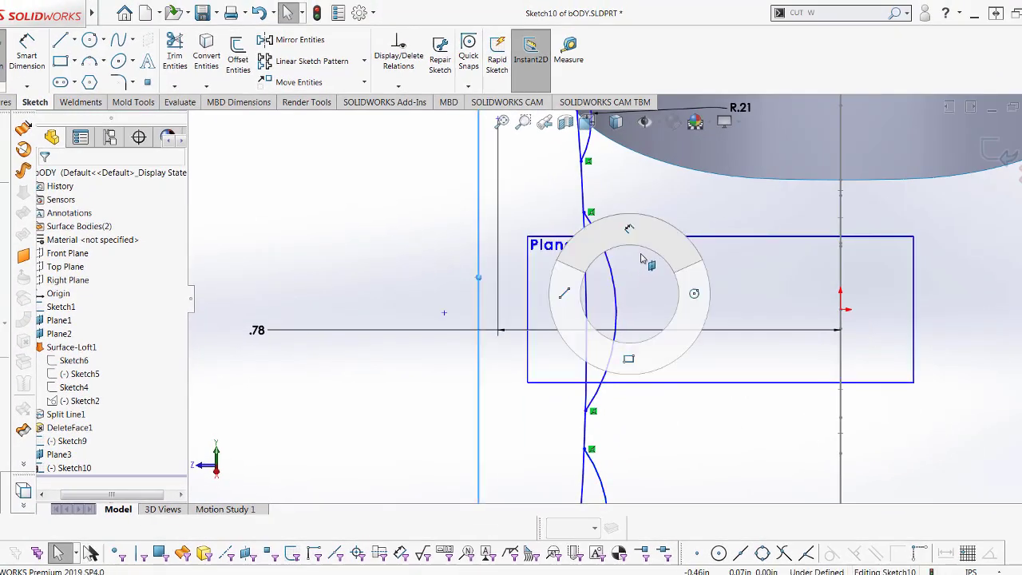
{"action": "right_click_drag", "start_coordinate": [631, 298], "coordinate": [621, 285]}
{"action": "left_click", "coordinate": [616, 285]}
{"action": "left_click", "coordinate": [679, 336]}
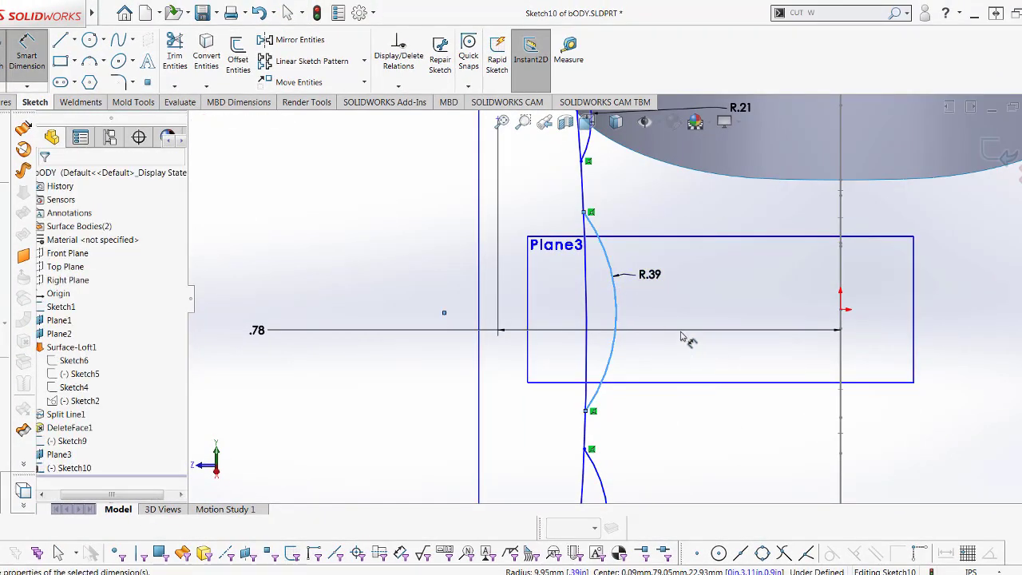
{"action": "type", "text": ".2"}
{"action": "key", "text": "Return"}
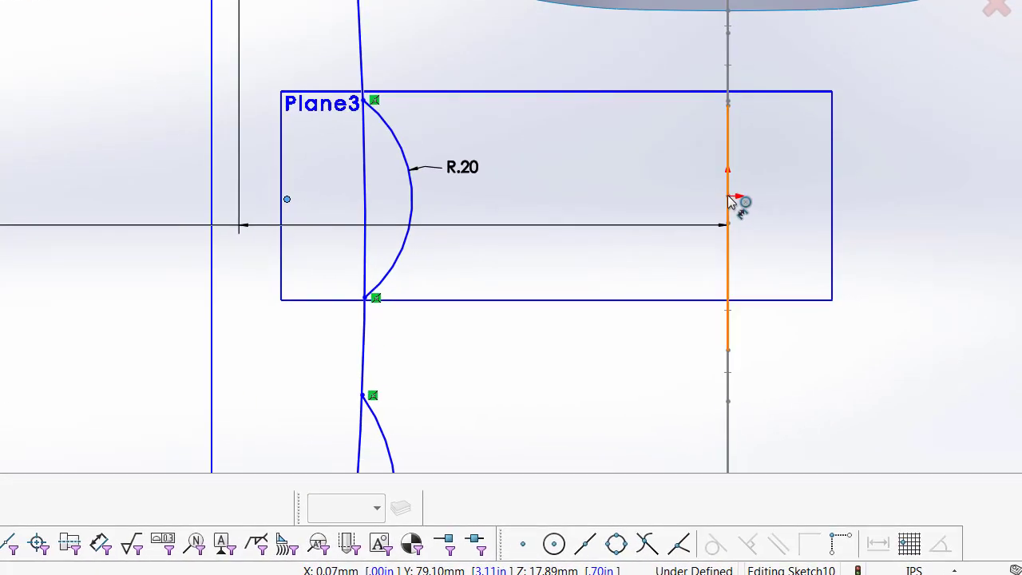
{"action": "middle_click_drag", "start_coordinate": [740, 195], "coordinate": [708, 213]}
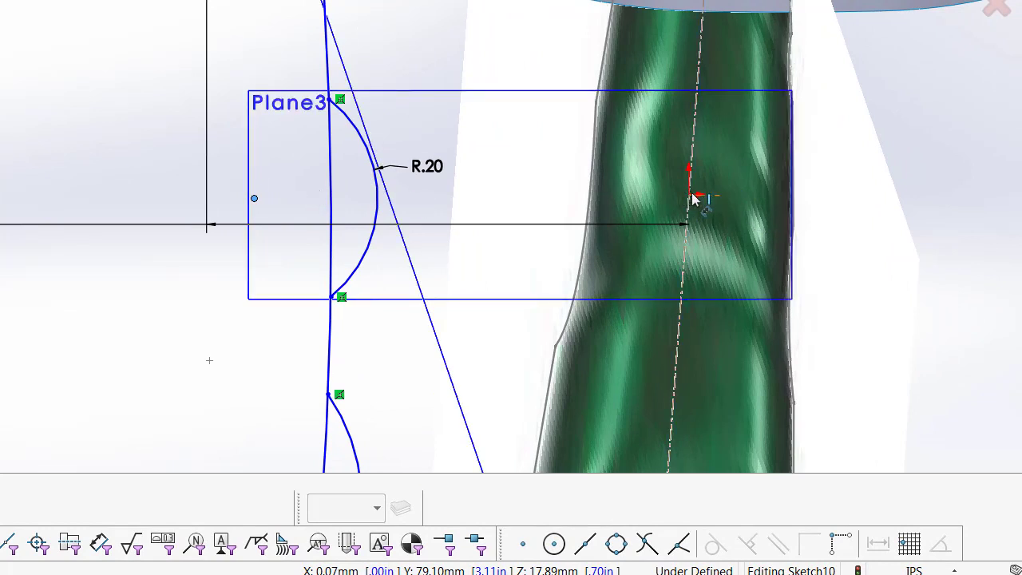
{"action": "left_click", "coordinate": [692, 198]}
{"action": "left_click", "coordinate": [254, 198]}
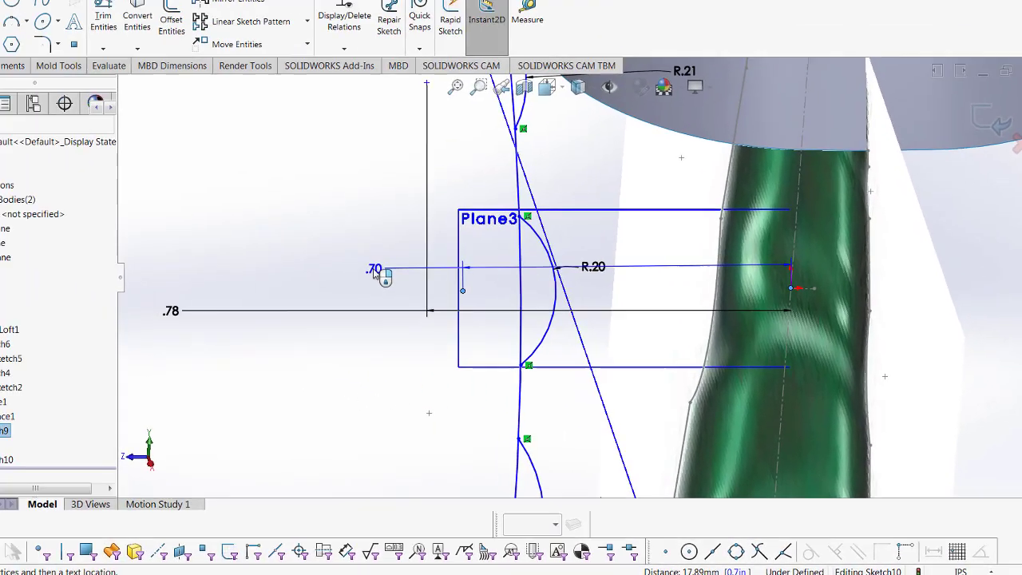
{"action": "left_click", "coordinate": [425, 289]}
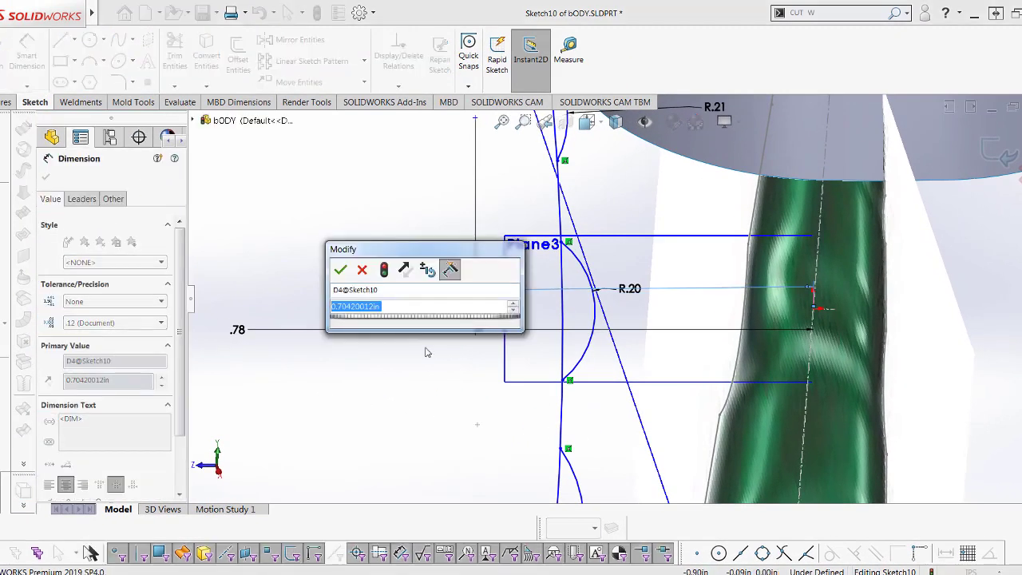
{"action": "type", "text": ".8"}
{"action": "key", "text": "Return"}
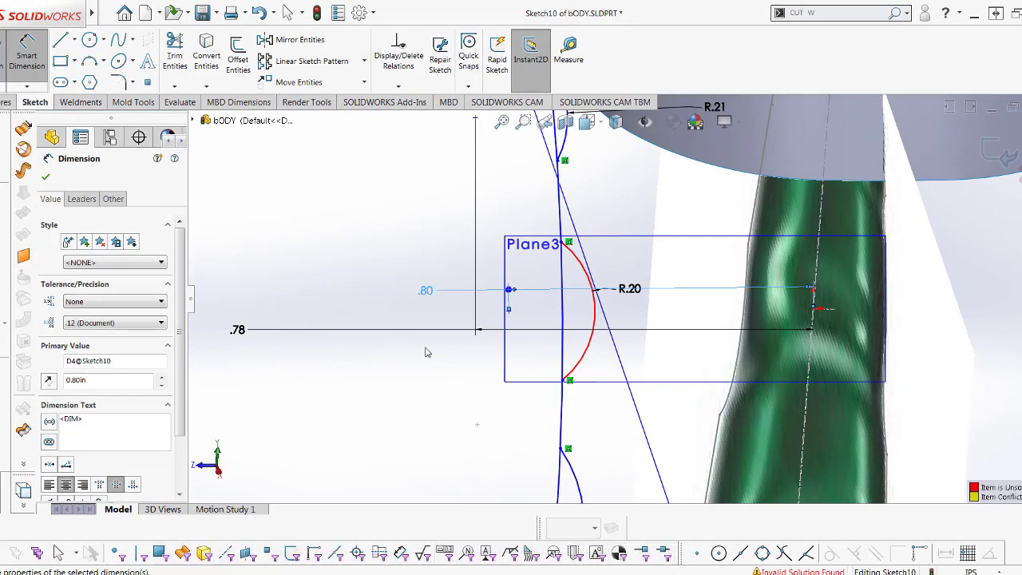
{"action": "key", "text": "Escape"}
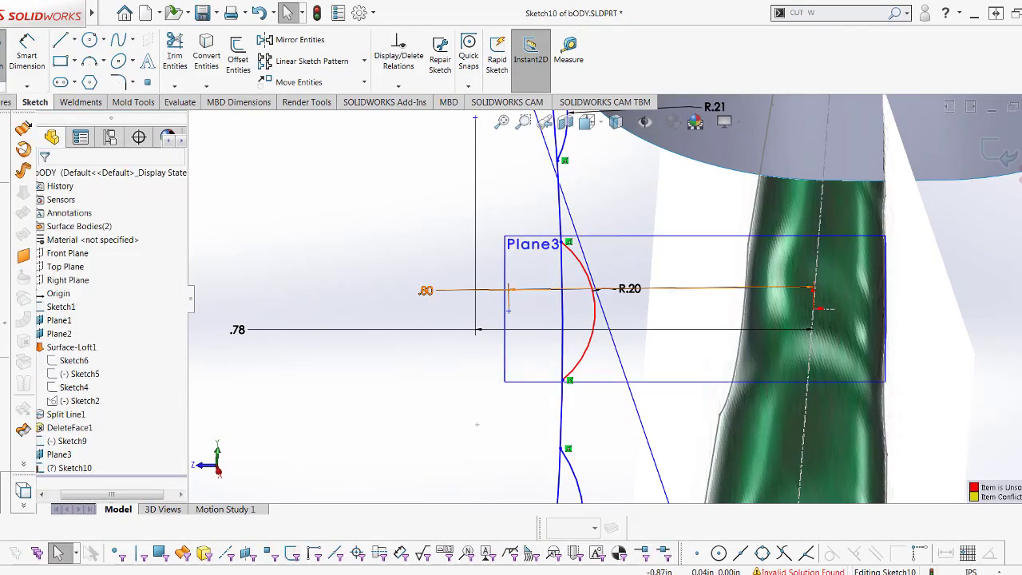
{"action": "key", "text": "Delete"}
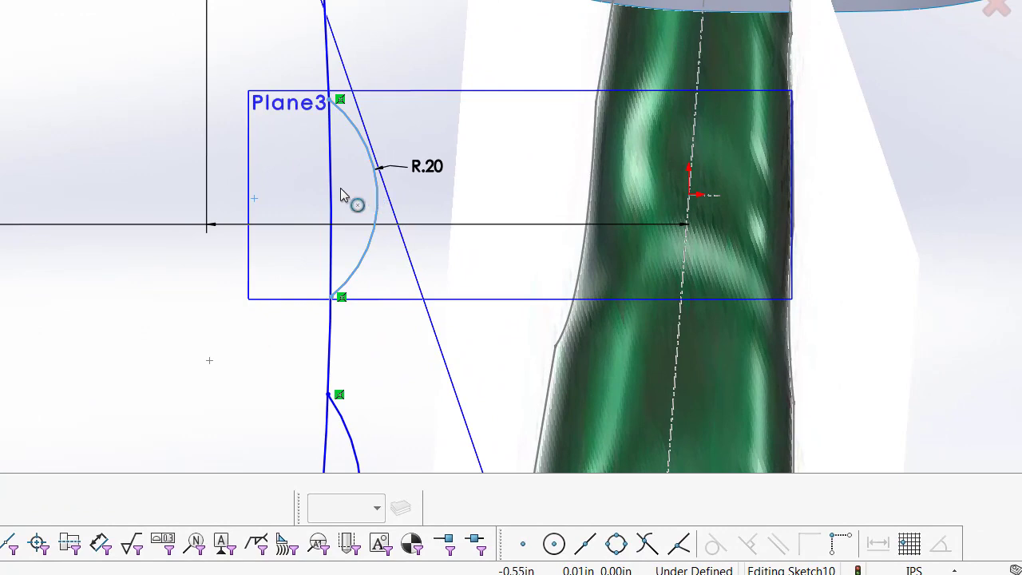
- Reshape the Plane3 arc by dragging it and orbit around Sketch10 to inspect it
{"action": "mouse_move", "coordinate": [340, 195]}
{"action": "left_mouse_down"}
{"action": "mouse_move", "coordinate": [325, 195]}
{"action": "mouse_move", "coordinate": [380, 191]}
{"action": "mouse_move", "coordinate": [435, 230]}
{"action": "mouse_move", "coordinate": [392, 239]}
{"action": "mouse_move", "coordinate": [399, 232]}
{"action": "left_mouse_up"}
{"action": "scroll", "coordinate": [399, 207], "scroll_direction": "down", "scroll_amount": 2}
{"action": "scroll", "coordinate": [399, 233], "scroll_direction": "up", "scroll_amount": 1}
{"action": "scroll", "coordinate": [388, 245], "scroll_direction": "up", "scroll_amount": 2}
{"action": "scroll", "coordinate": [447, 351], "scroll_direction": "up", "scroll_amount": 2}
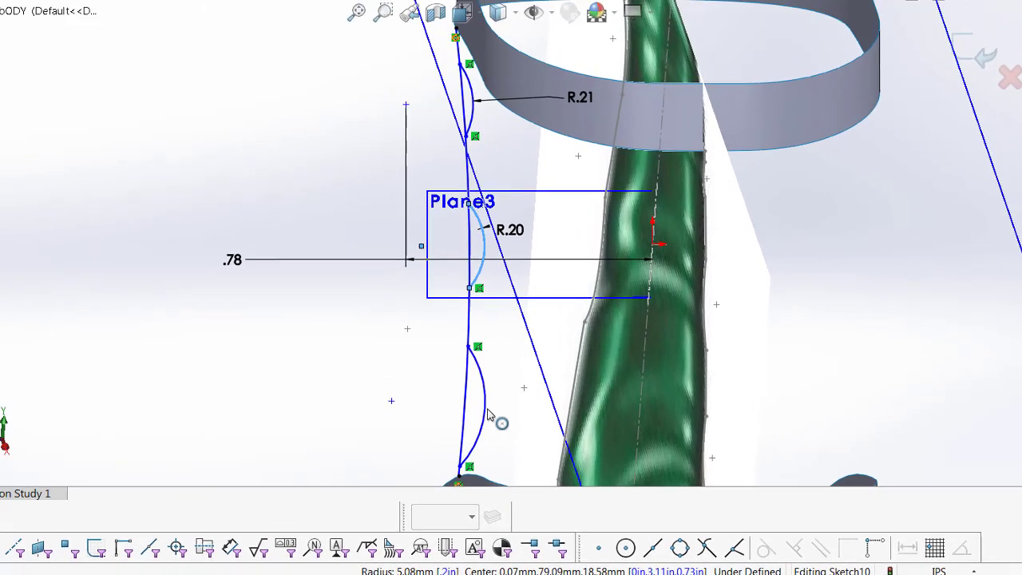
{"action": "left_click", "coordinate": [502, 334]}
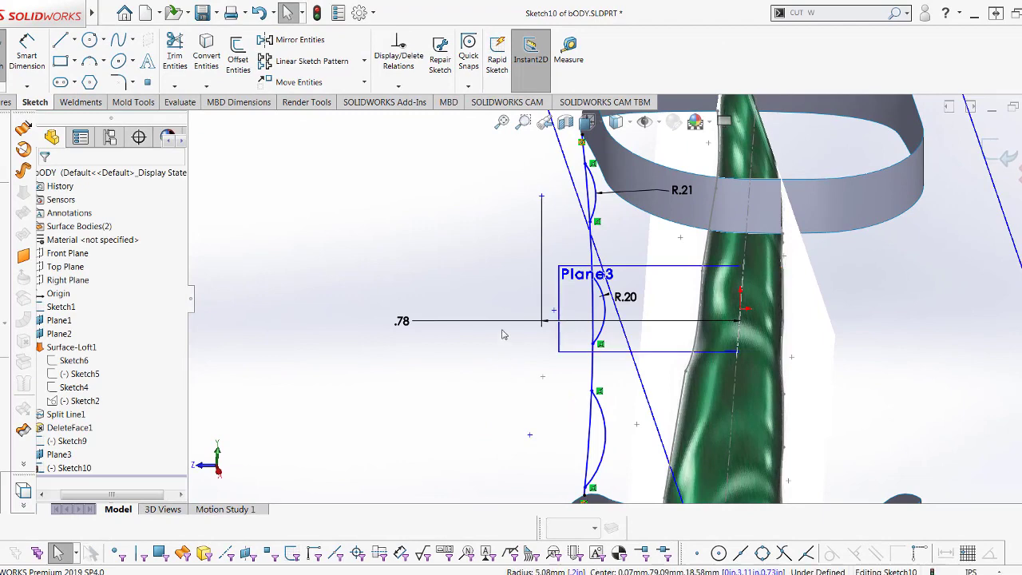
{"action": "right_click_drag", "start_coordinate": [503, 333], "coordinate": [502, 295]}
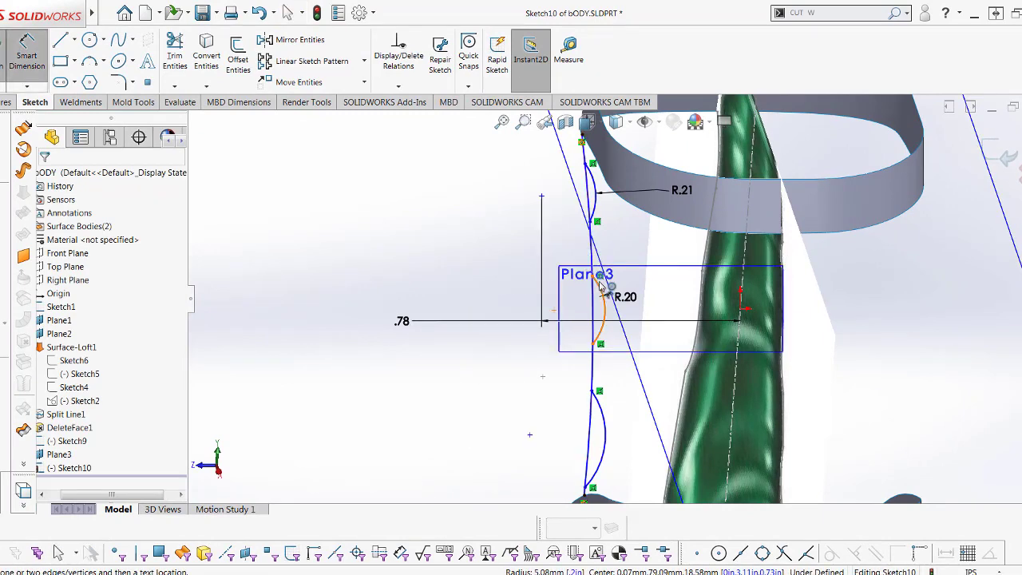
{"action": "mouse_move", "coordinate": [601, 286]}
{"action": "middle_mouse_down"}
{"action": "mouse_move", "coordinate": [577, 278]}
{"action": "mouse_move", "coordinate": [915, 414]}
{"action": "mouse_move", "coordinate": [867, 346]}
{"action": "mouse_move", "coordinate": [879, 375]}
{"action": "mouse_move", "coordinate": [896, 362]}
{"action": "middle_mouse_up"}
{"action": "scroll", "coordinate": [759, 334], "scroll_direction": "down", "scroll_amount": 5}
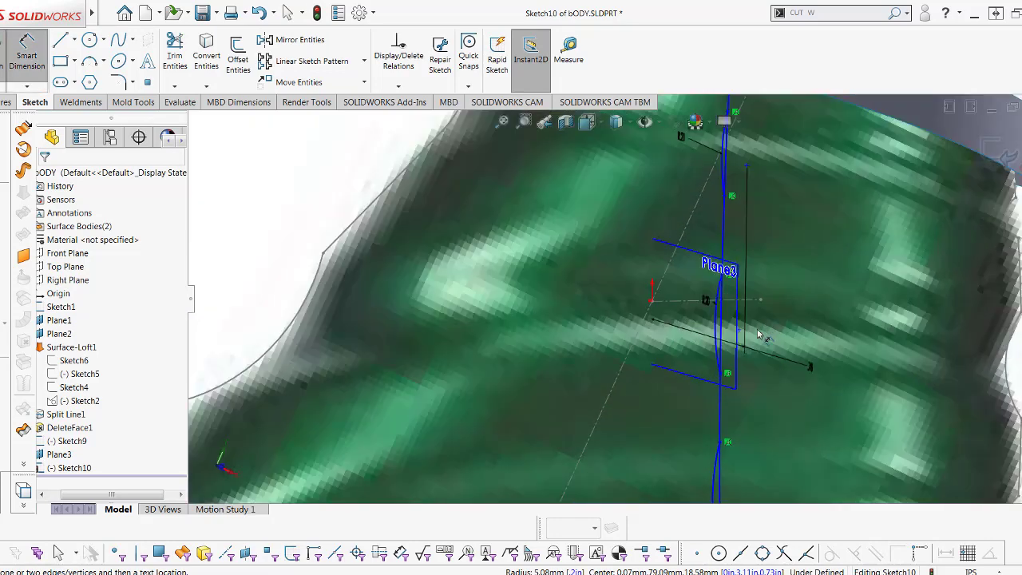
{"action": "scroll", "coordinate": [758, 334], "scroll_direction": "up", "scroll_amount": 5}
{"action": "mouse_move", "coordinate": [758, 333]}
{"action": "middle_mouse_down"}
{"action": "mouse_move", "coordinate": [602, 348]}
{"action": "mouse_move", "coordinate": [380, 302]}
{"action": "middle_mouse_up"}
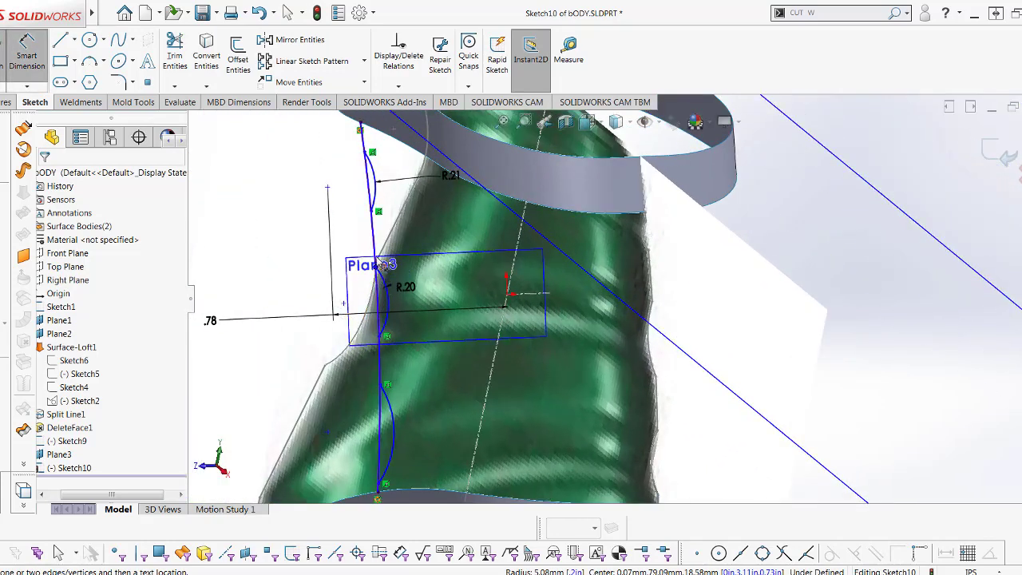
{"action": "middle_click_drag", "start_coordinate": [364, 263], "coordinate": [301, 188]}
{"action": "key", "text": "Escape"}
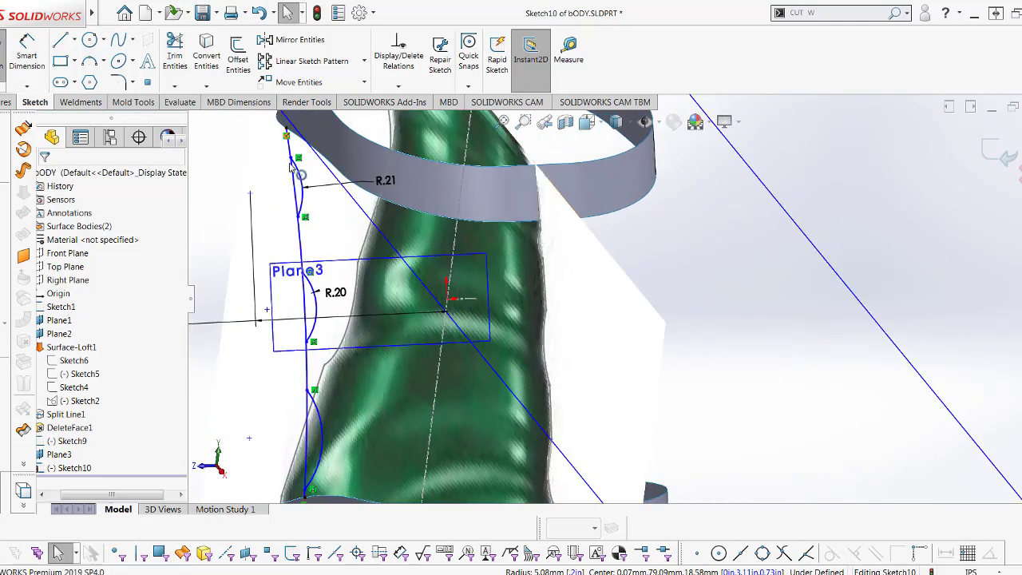
{"action": "key", "text": "t"}
{"action": "key", "text": "Escape"}
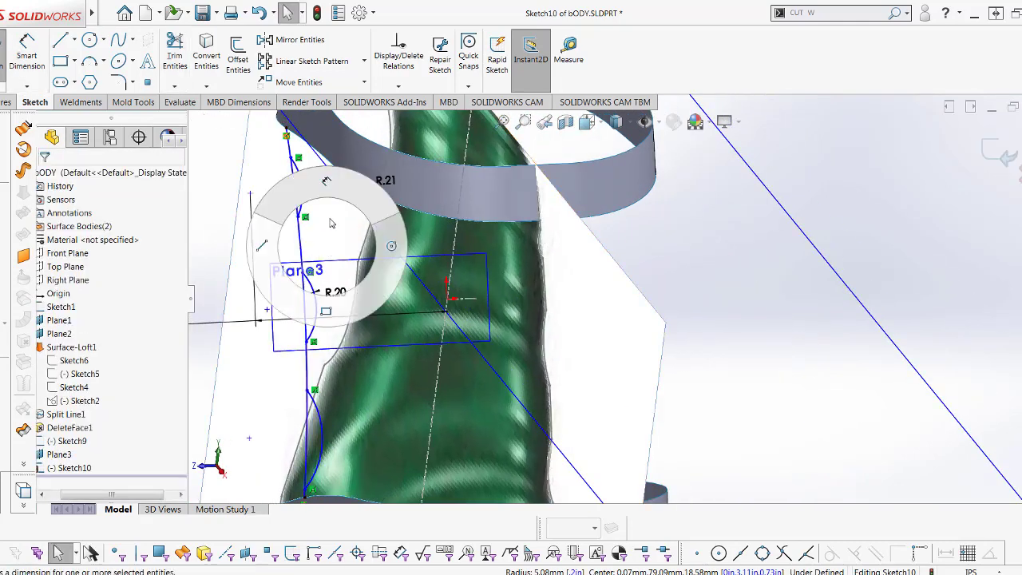
- Dimension the long, nearly straight profile arc at R6.32
{"action": "right_click_drag", "start_coordinate": [330, 252], "coordinate": [333, 224]}
{"action": "left_click", "coordinate": [305, 246]}
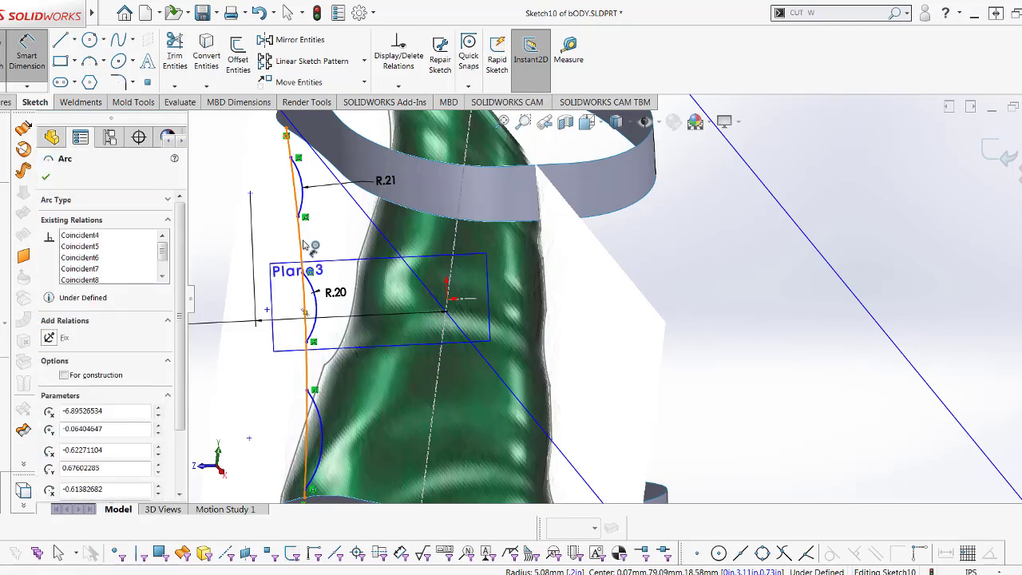
{"action": "scroll", "coordinate": [304, 256], "scroll_direction": "up", "scroll_amount": 3}
{"action": "left_click", "coordinate": [304, 269]}
{"action": "left_click", "coordinate": [351, 227]}
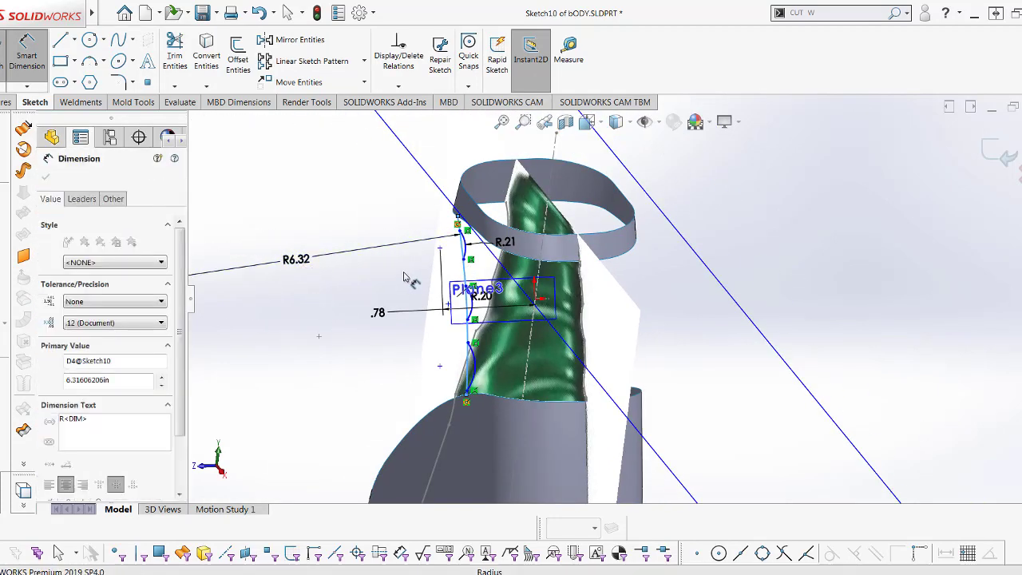
{"action": "left_click", "coordinate": [212, 238]}
{"action": "scroll", "coordinate": [432, 278], "scroll_direction": "down", "scroll_amount": 5}
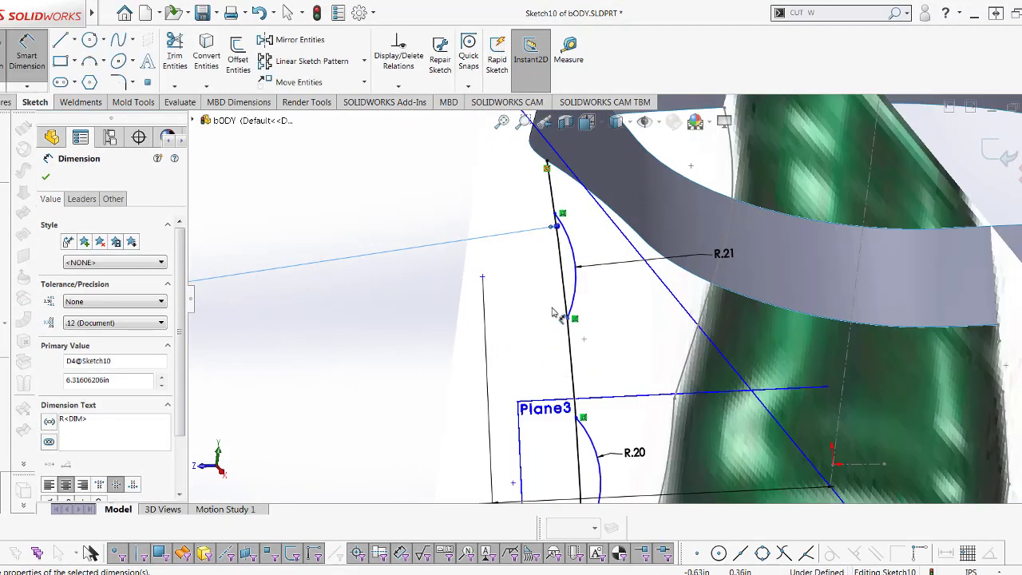
- Offset the Sketch10 profile curve 0.05 in with Reverse checked
{"action": "key", "text": "o"}
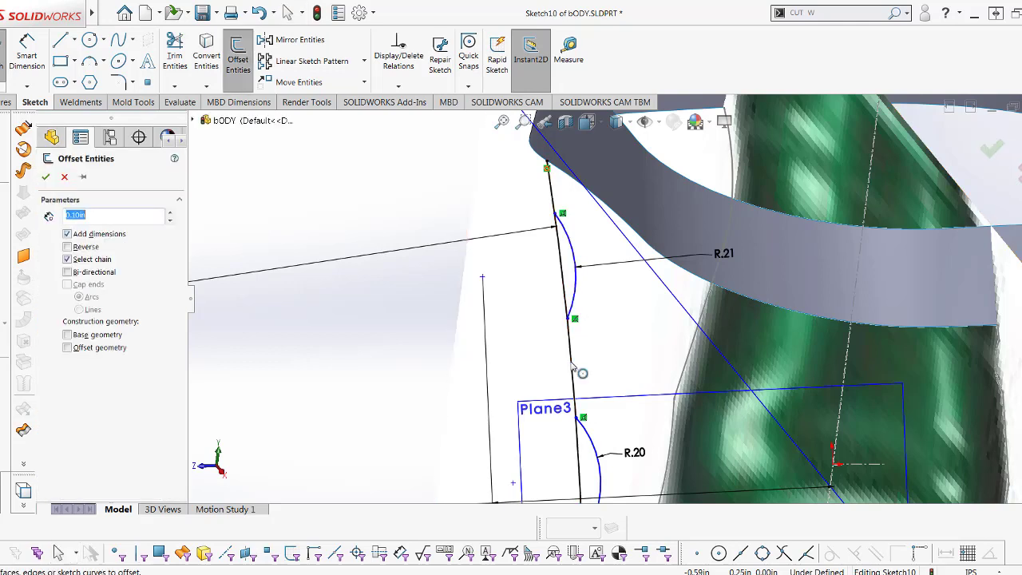
{"action": "left_click", "coordinate": [572, 367]}
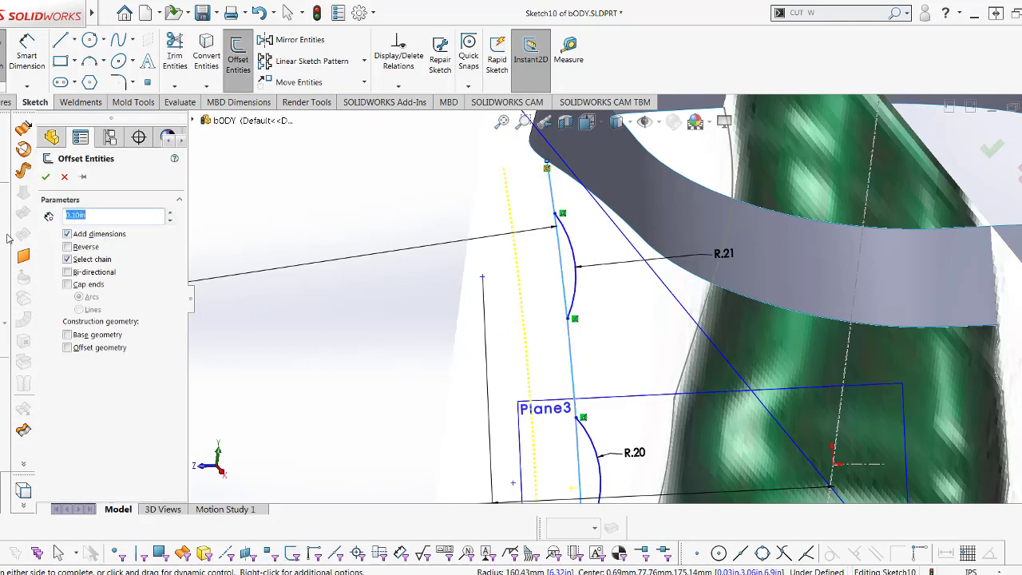
{"action": "left_click", "coordinate": [76, 249]}
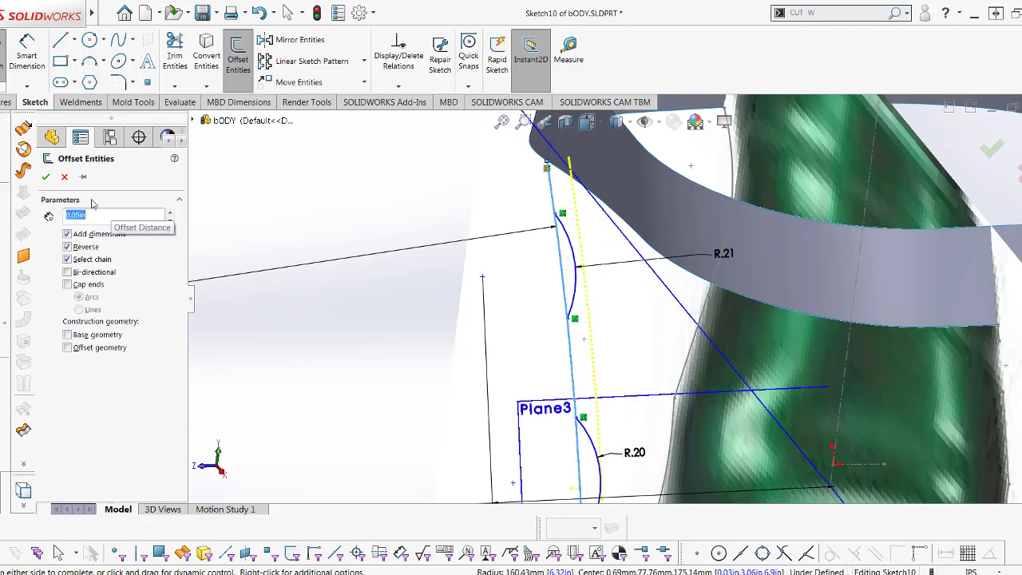
{"action": "key", "text": "Return"}
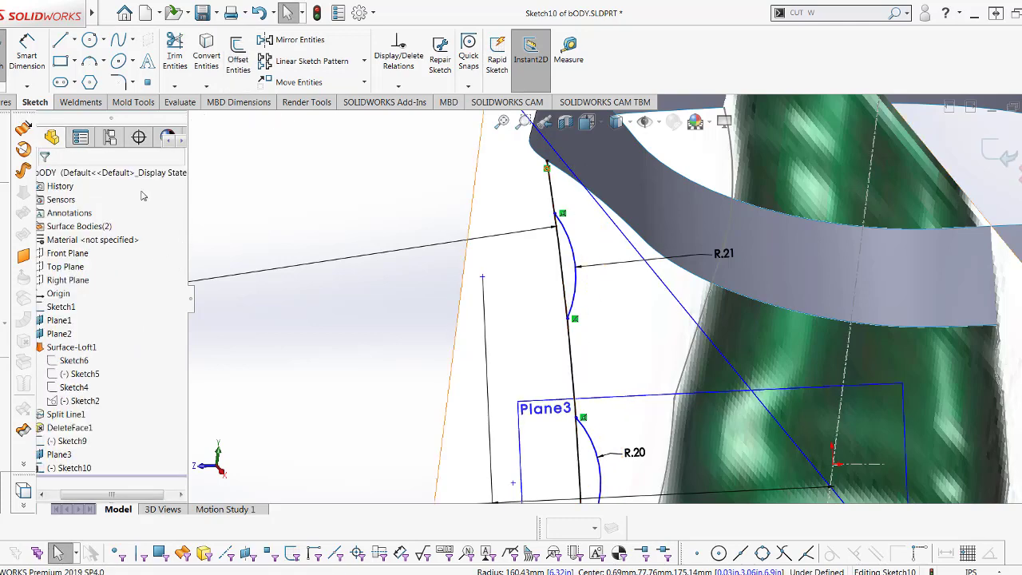
{"action": "key", "text": "Return"}
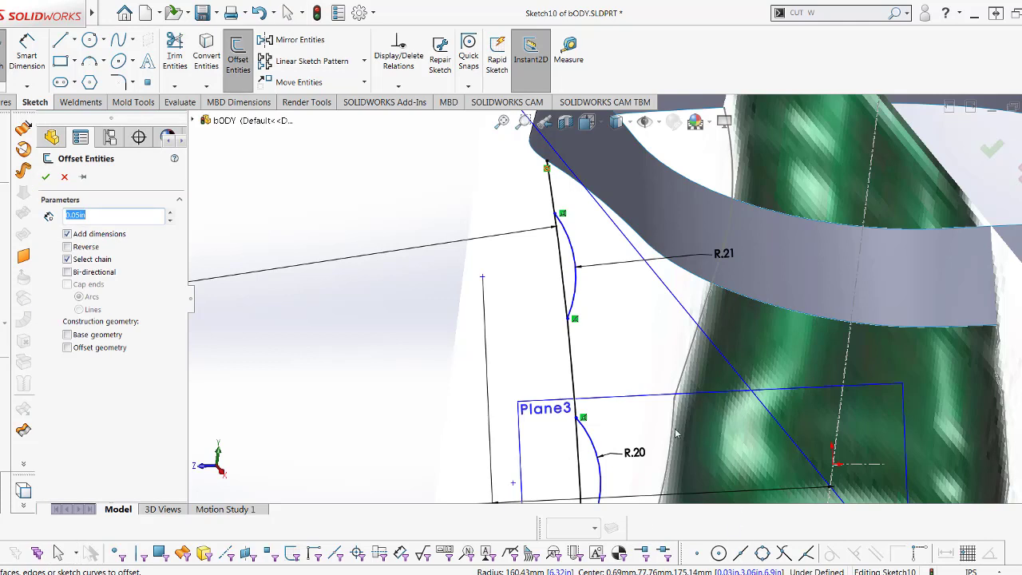
{"action": "left_click", "coordinate": [572, 359]}
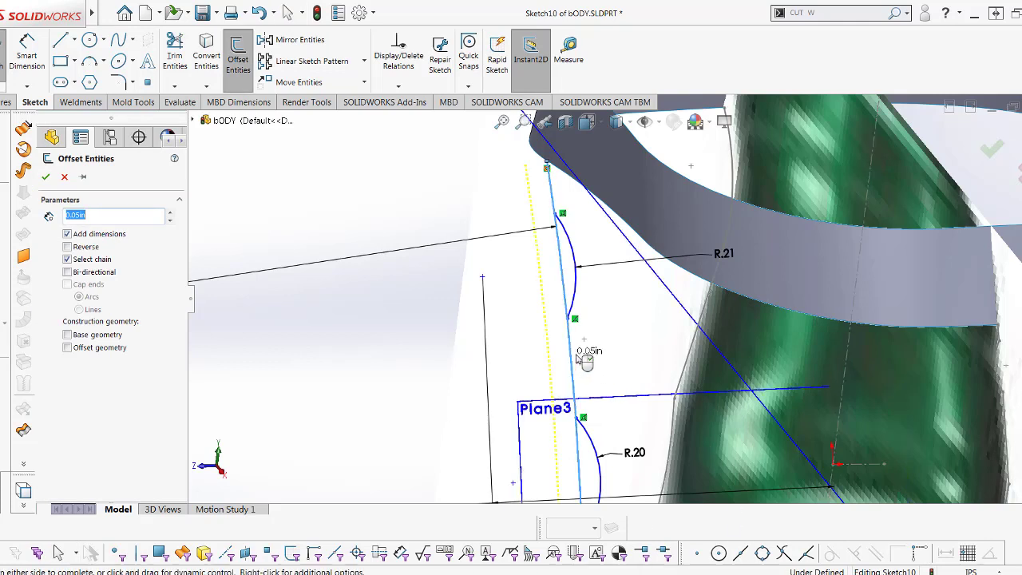
{"action": "left_click", "coordinate": [86, 249]}
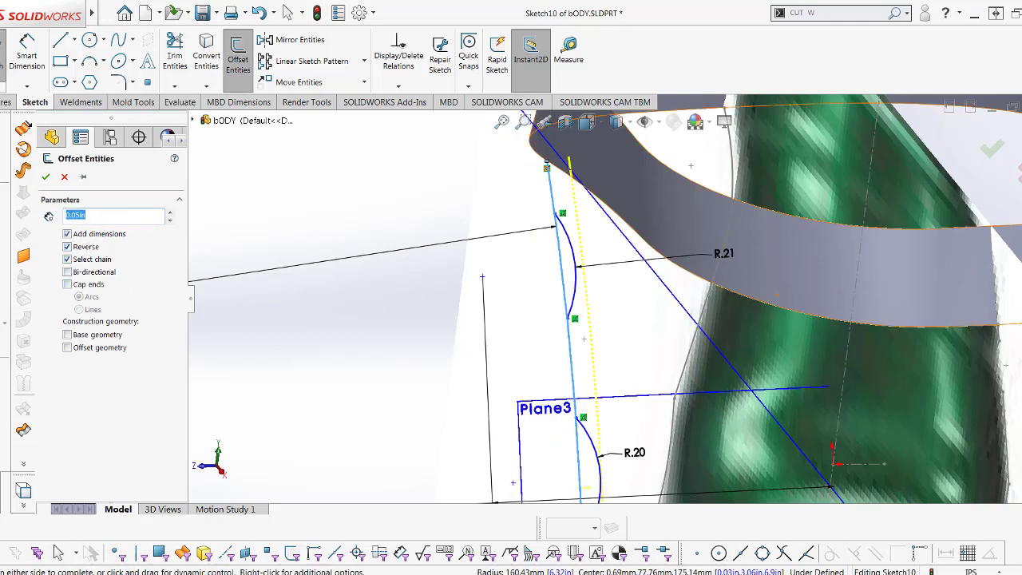
{"action": "left_click", "coordinate": [983, 152]}
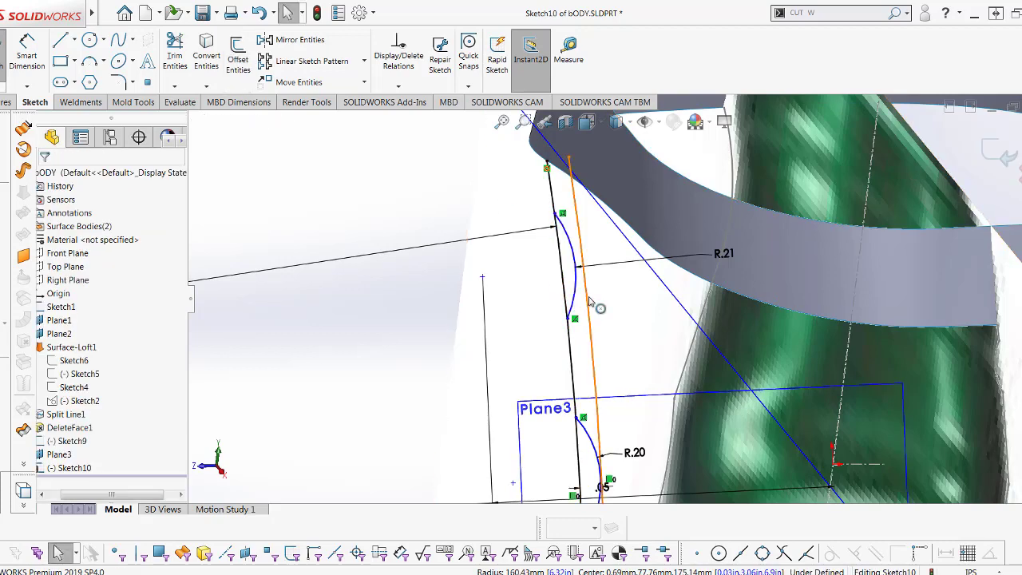
- Add a Tangent relation between the upper arc Arc2 and the offset curve Arc5
{"action": "left_click", "coordinate": [587, 275]}
{"action": "left_click", "coordinate": [638, 248]}
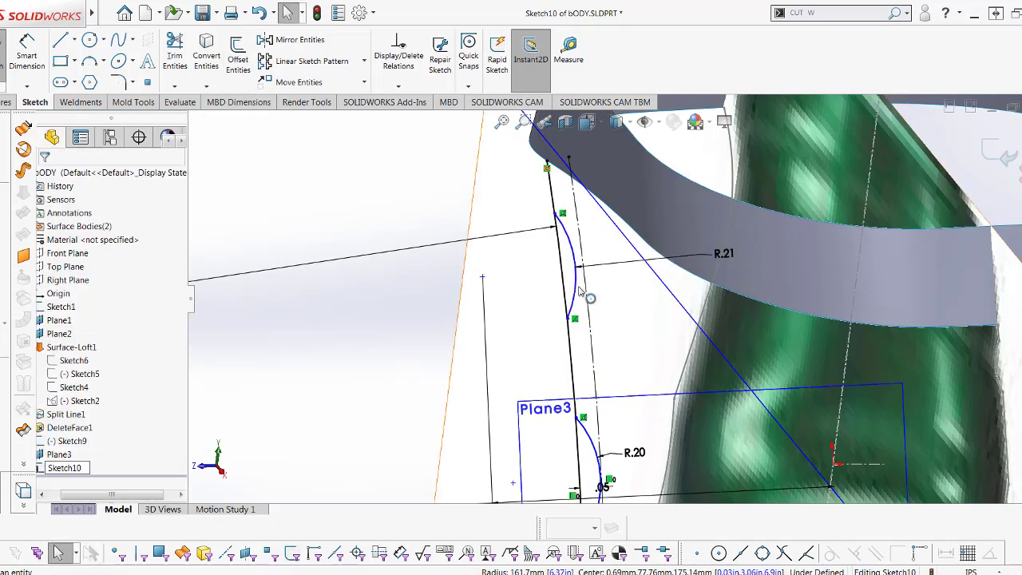
{"action": "left_click", "coordinate": [583, 292]}
{"action": "left_click", "coordinate": [589, 297], "text": "ctrl"}
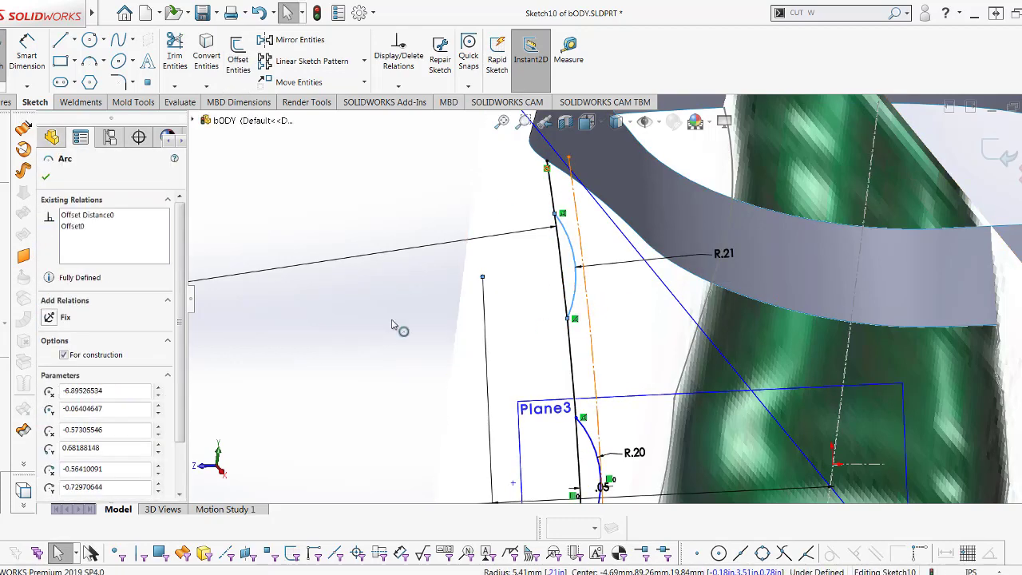
{"action": "left_click", "coordinate": [53, 393]}
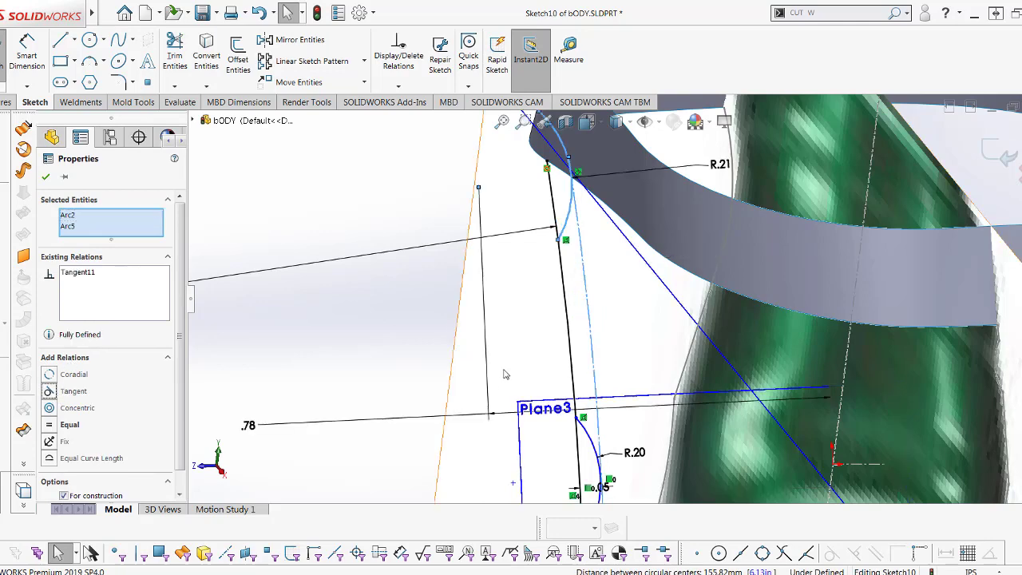
{"action": "scroll", "coordinate": [510, 371], "scroll_direction": "up", "scroll_amount": 3}
{"action": "scroll", "coordinate": [601, 274], "scroll_direction": "down", "scroll_amount": 2}
{"action": "scroll", "coordinate": [601, 274], "scroll_direction": "down", "scroll_amount": 3}
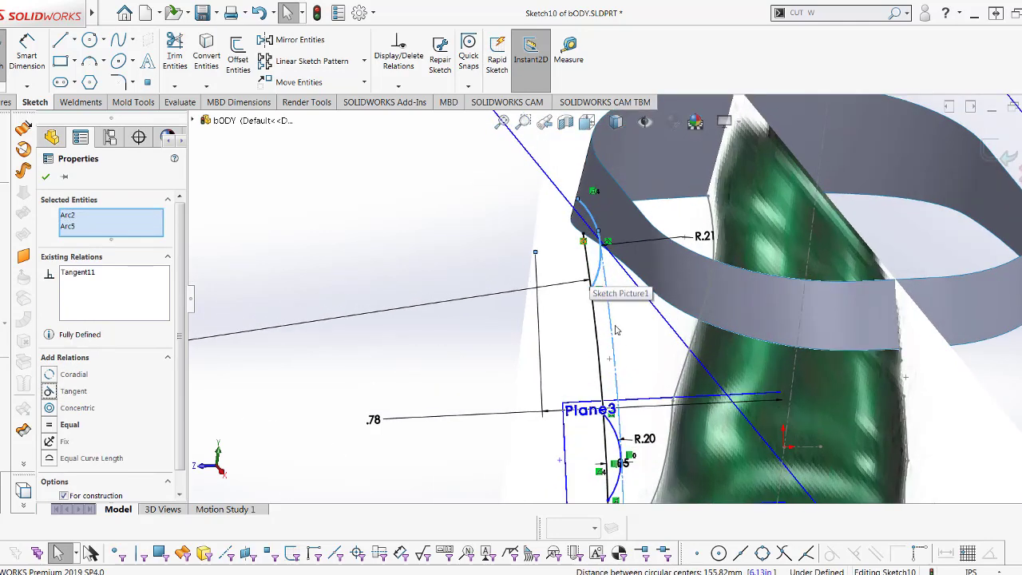
{"action": "key", "text": "Escape"}
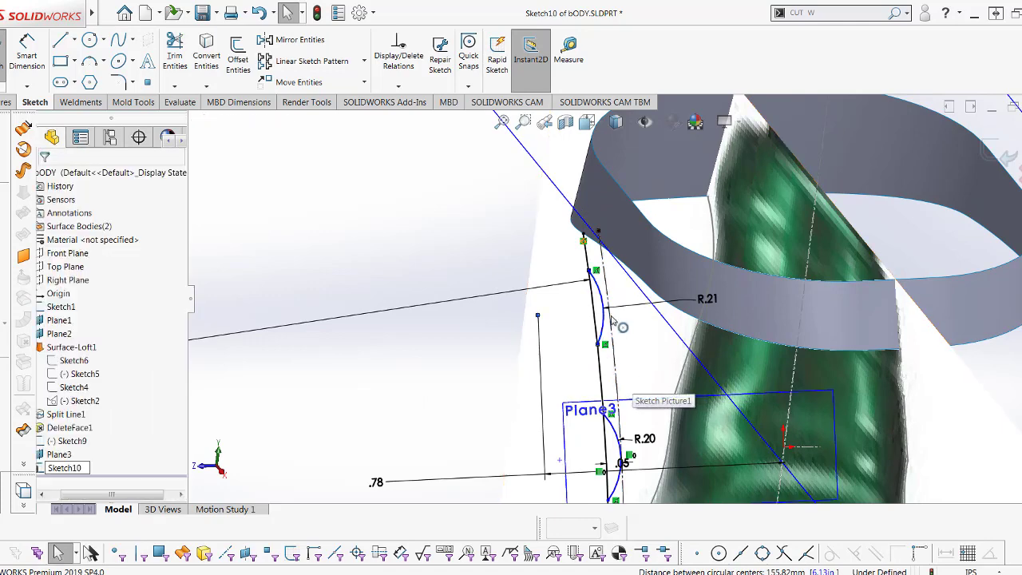
{"action": "scroll", "coordinate": [723, 300], "scroll_direction": "down", "scroll_amount": 3}
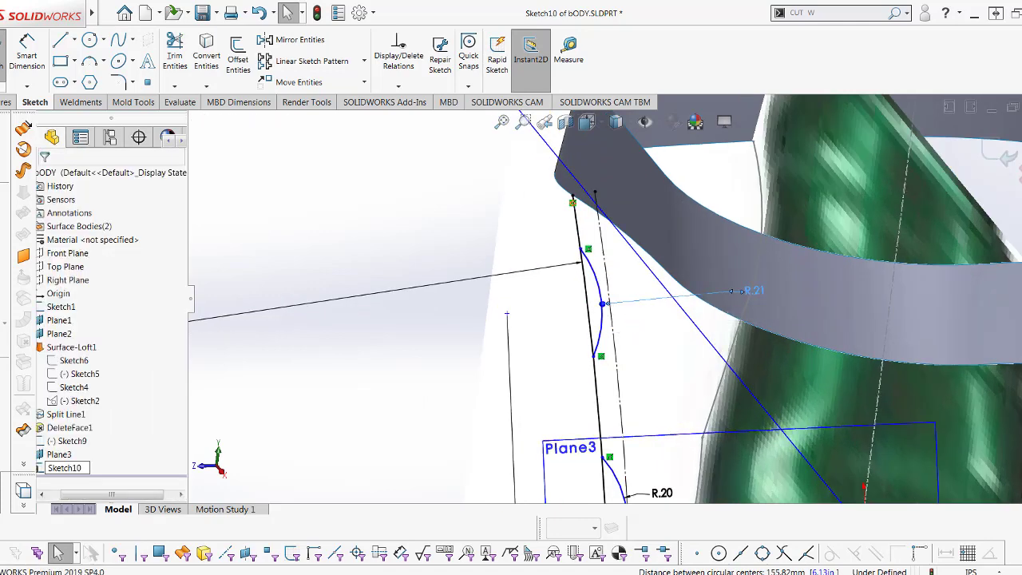
- Make the near-straight profile arc Arc3 tangent to the offset arc Arc5
{"action": "left_click", "coordinate": [612, 323]}
{"action": "left_click", "coordinate": [614, 319], "text": "ctrl"}
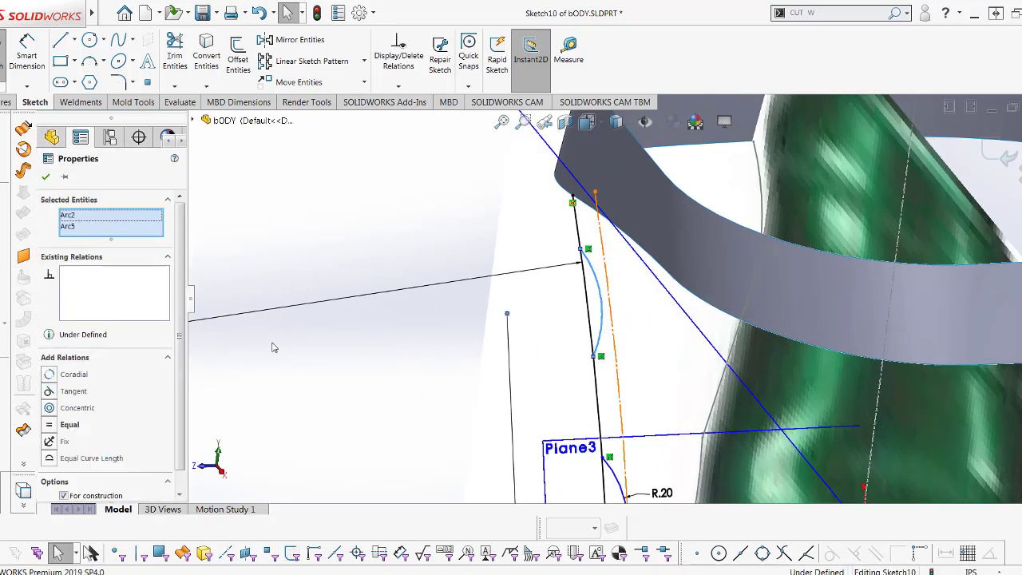
{"action": "left_click", "coordinate": [50, 392]}
{"action": "left_click", "coordinate": [342, 418]}
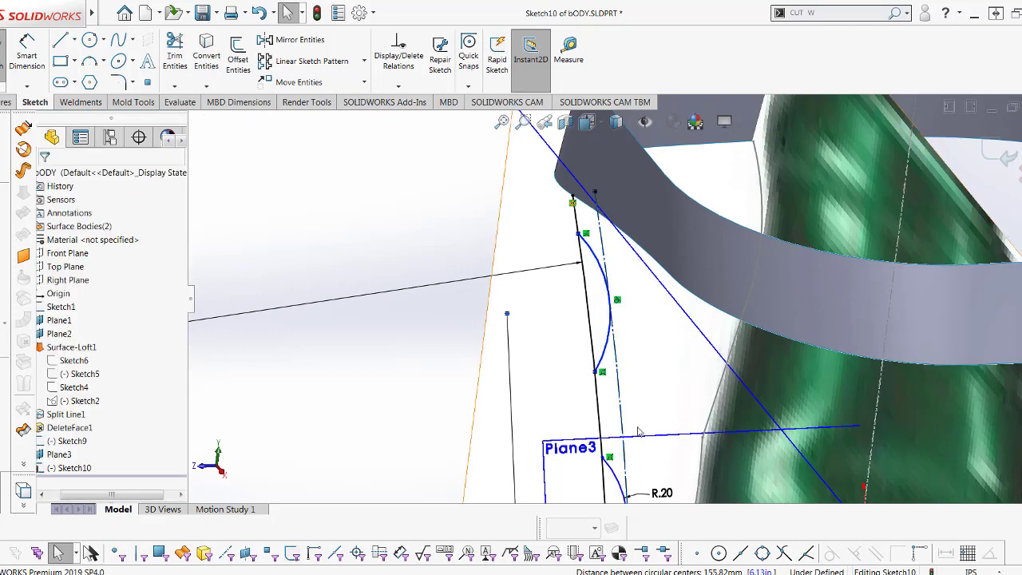
- Make the lower arc tangent to the offset arc, then try pairing the bottom arc with it
{"action": "middle_click_drag", "start_coordinate": [343, 418], "coordinate": [631, 443]}
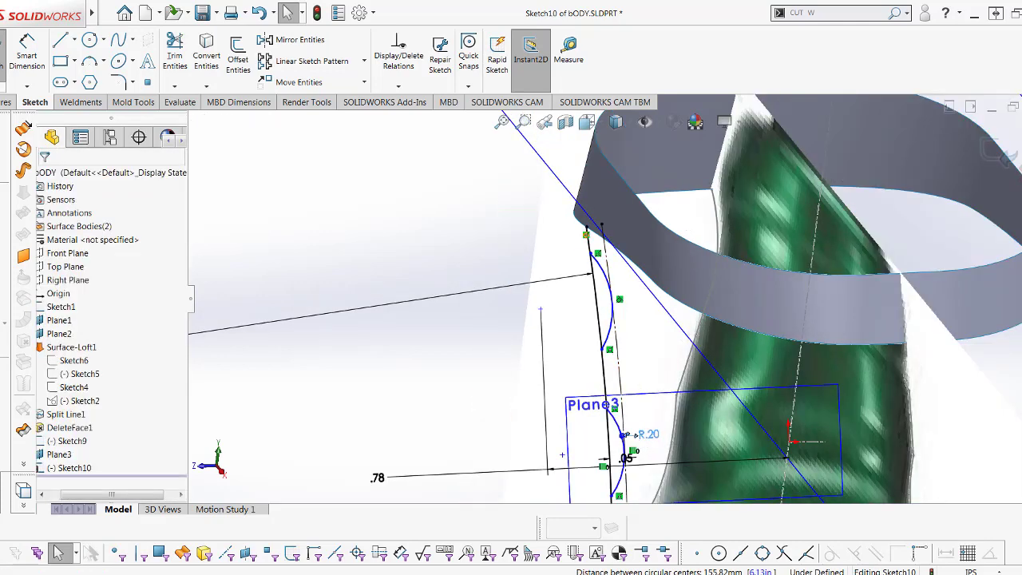
{"action": "left_click", "coordinate": [618, 430]}
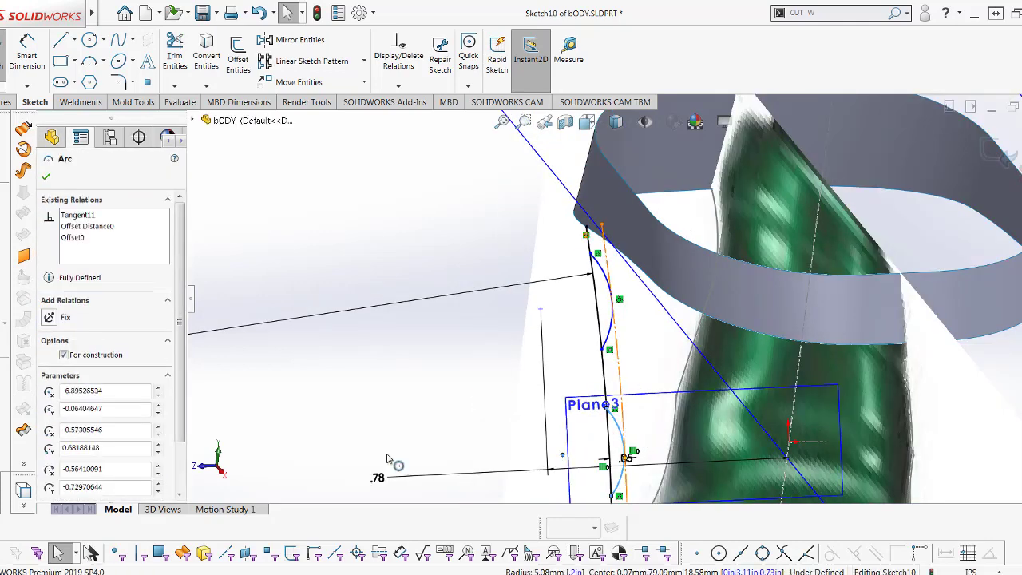
{"action": "left_click", "coordinate": [615, 319], "text": "ctrl"}
{"action": "left_click", "coordinate": [49, 391]}
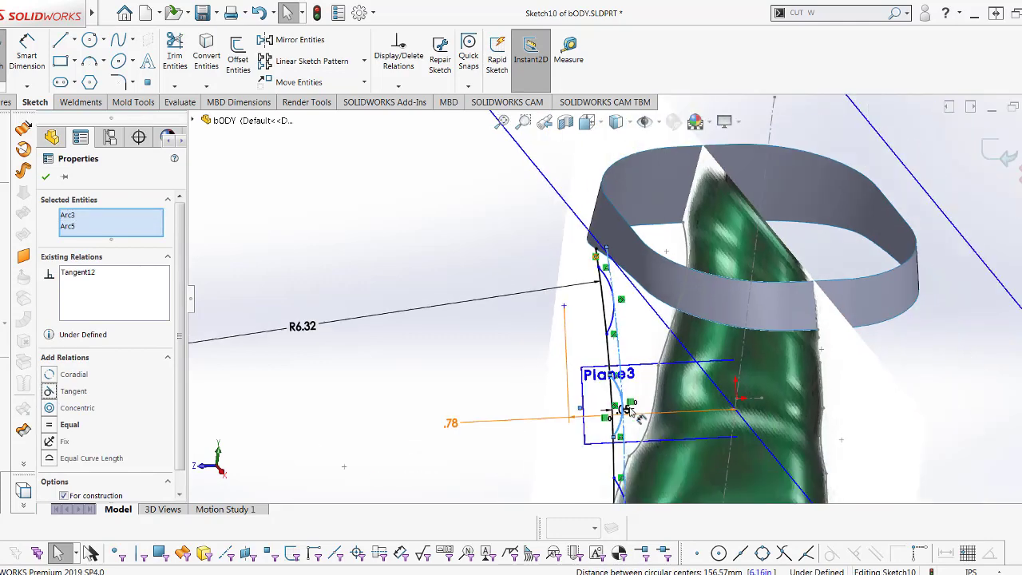
{"action": "mouse_move", "coordinate": [559, 399]}
{"action": "middle_mouse_down"}
{"action": "mouse_move", "coordinate": [627, 437]}
{"action": "mouse_move", "coordinate": [623, 395]}
{"action": "middle_mouse_up"}
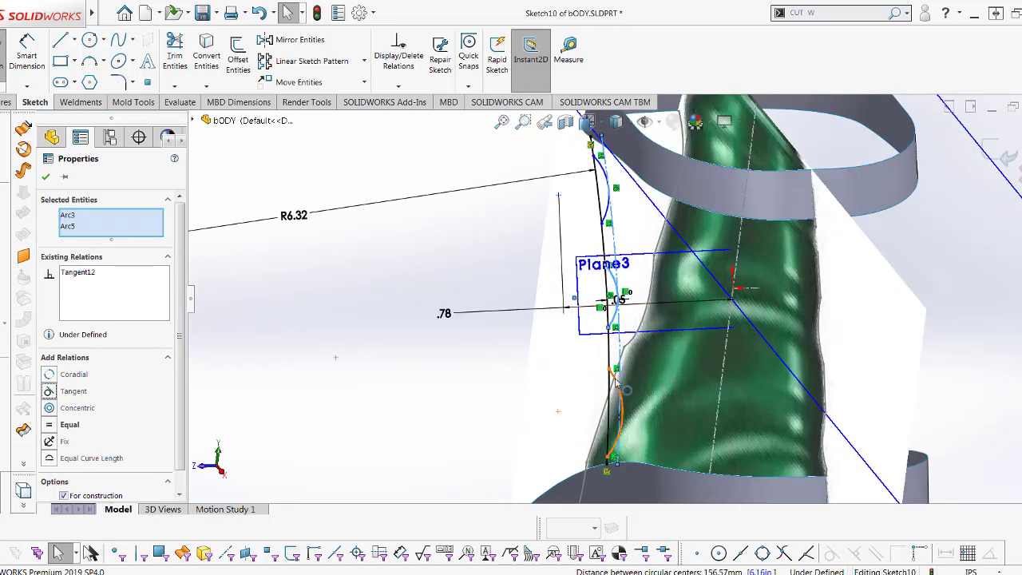
{"action": "left_click", "coordinate": [621, 388]}
{"action": "left_click", "coordinate": [621, 380], "text": "ctrl"}
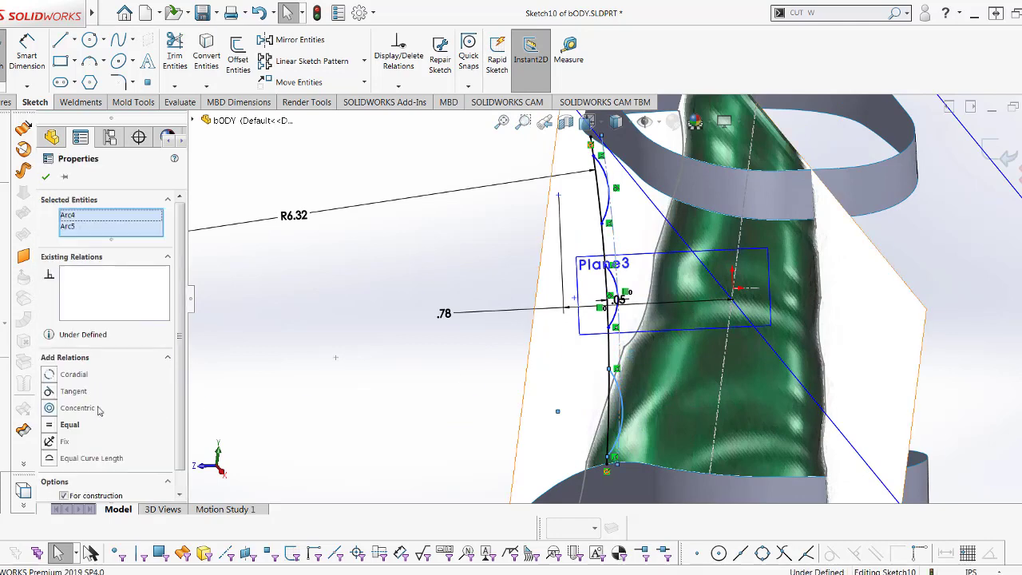
{"action": "key", "text": "Escape"}
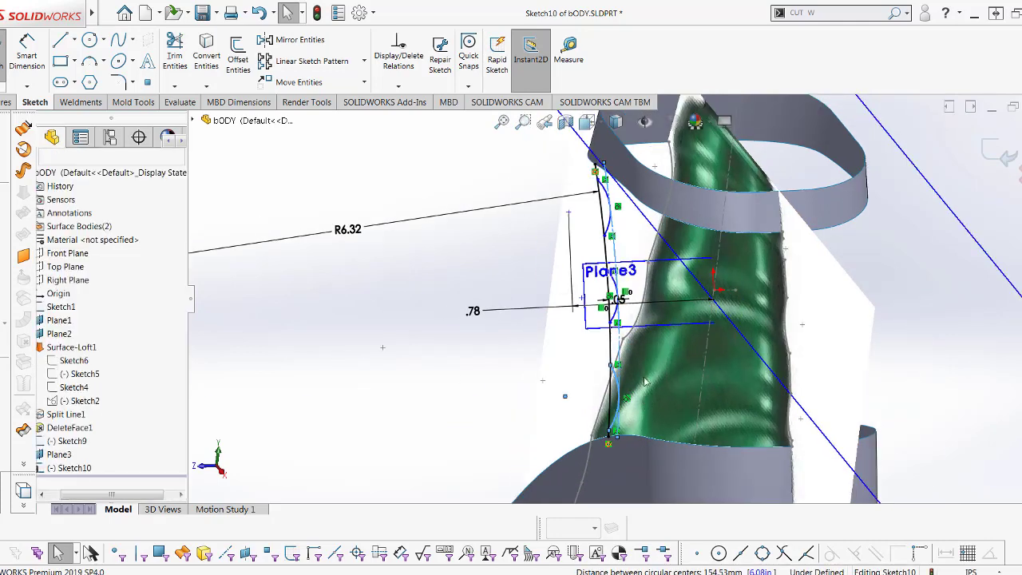
{"action": "mouse_move", "coordinate": [607, 376]}
{"action": "middle_mouse_down"}
{"action": "mouse_move", "coordinate": [680, 350]}
{"action": "mouse_move", "coordinate": [636, 355]}
{"action": "middle_mouse_up"}
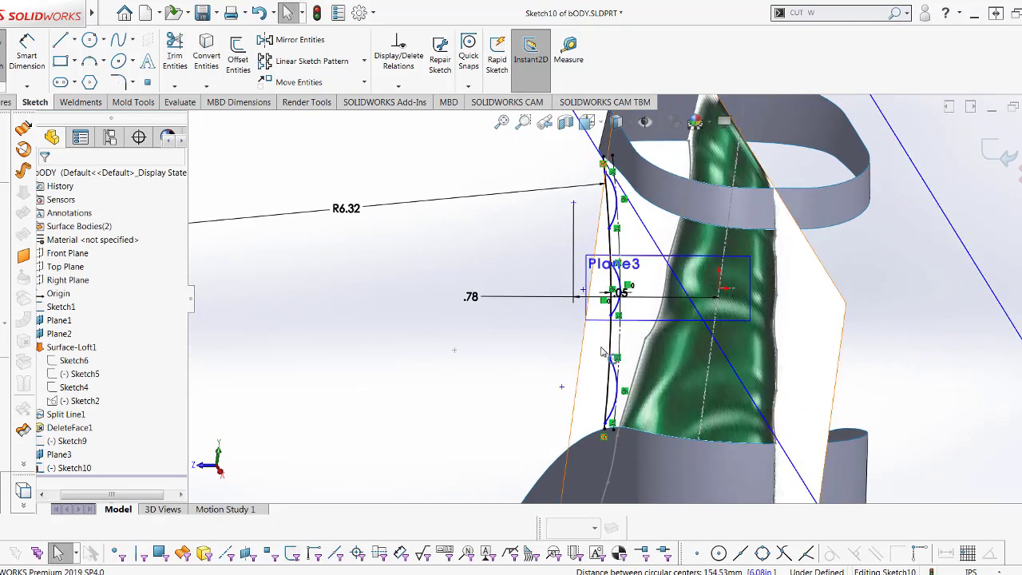
- Trim away the unwanted arc segment with Trim Entities
{"action": "key", "text": "t"}
{"action": "scroll", "coordinate": [619, 214], "scroll_direction": "down", "scroll_amount": 1}
{"action": "left_click", "coordinate": [615, 214]}
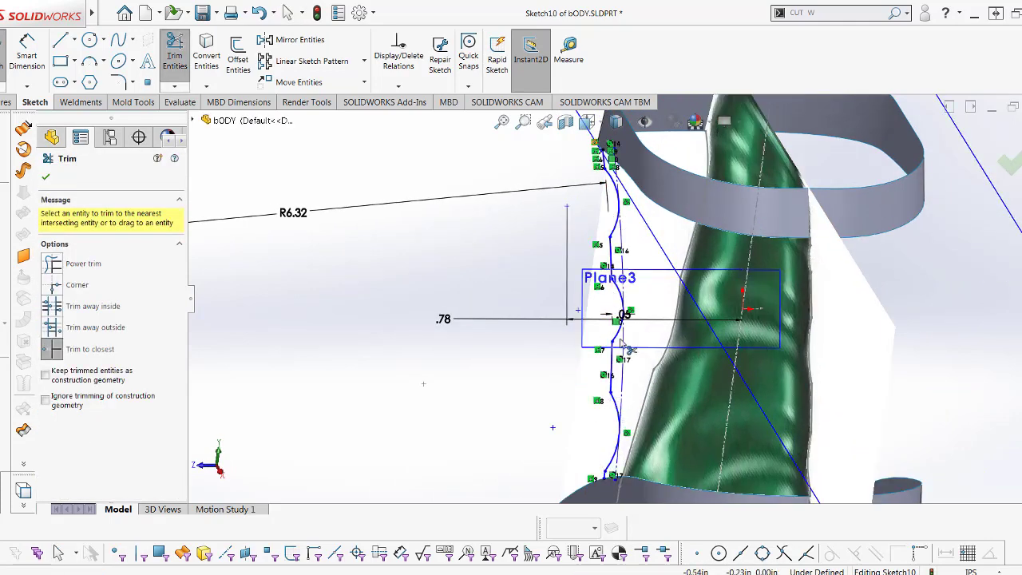
- Dimension the distance between two spline points of the profile as 0.25 in
{"action": "key", "text": "Escape"}
{"action": "middle_click_drag", "start_coordinate": [629, 349], "coordinate": [598, 282]}
{"action": "scroll", "coordinate": [606, 207], "scroll_direction": "down", "scroll_amount": 1}
{"action": "right_click_drag", "start_coordinate": [491, 303], "coordinate": [490, 232]}
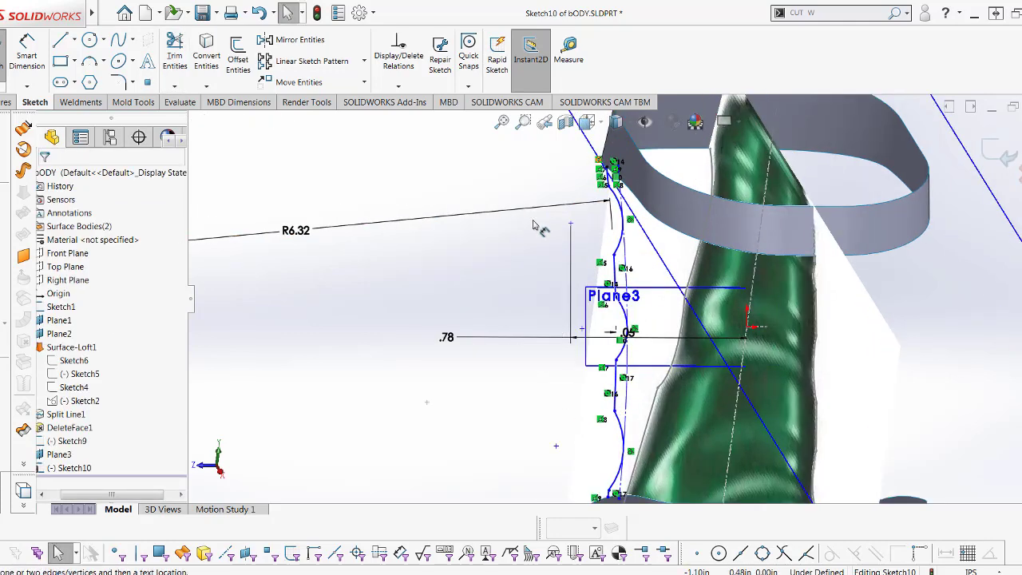
{"action": "left_click", "coordinate": [610, 191]}
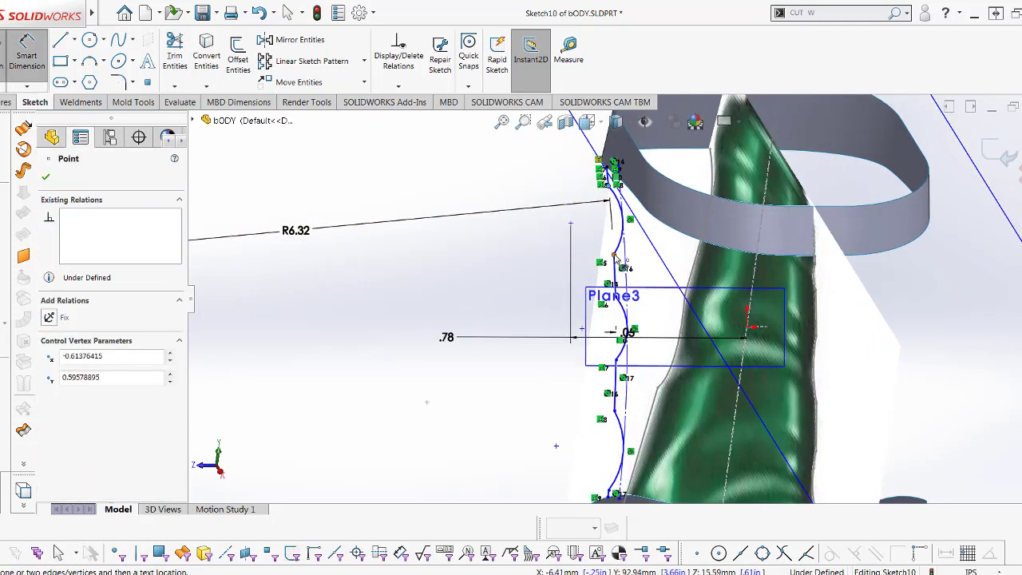
{"action": "left_click", "coordinate": [616, 256]}
{"action": "left_click", "coordinate": [587, 227]}
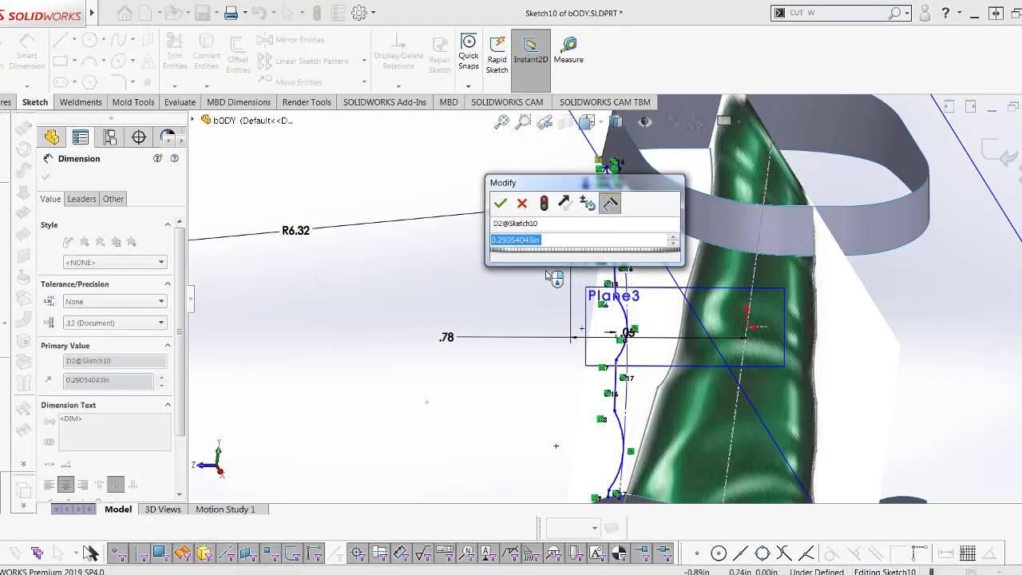
{"action": "type", "text": "2"}
{"action": "key", "text": "Escape"}
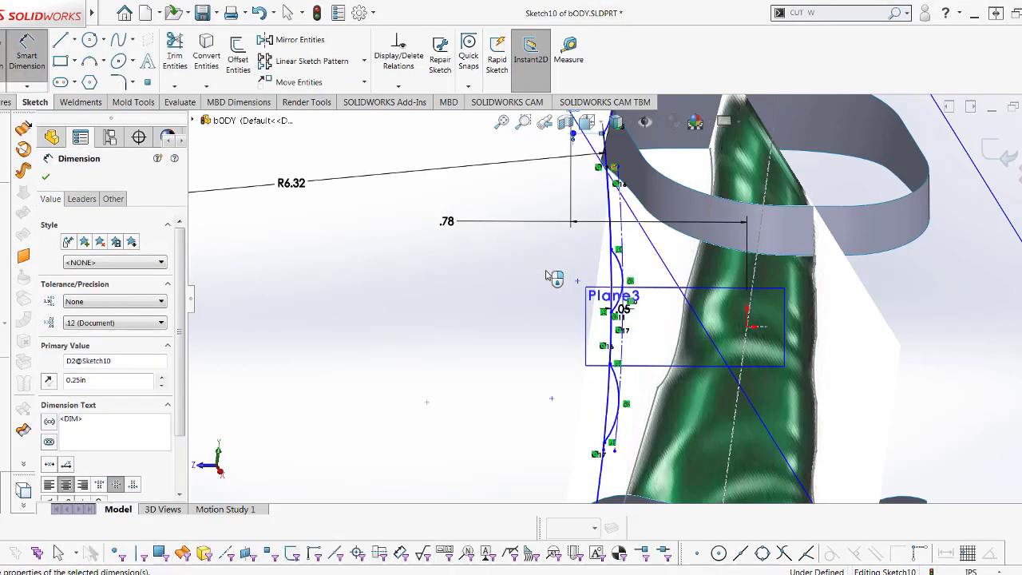
{"action": "left_click", "coordinate": [548, 276]}
- Check the profile from another angle and exit Sketch10
{"action": "scroll", "coordinate": [590, 277], "scroll_direction": "up", "scroll_amount": 2}
{"action": "mouse_move", "coordinate": [591, 276]}
{"action": "middle_mouse_down"}
{"action": "mouse_move", "coordinate": [637, 278]}
{"action": "mouse_move", "coordinate": [617, 329]}
{"action": "mouse_move", "coordinate": [631, 369]}
{"action": "mouse_move", "coordinate": [1006, 185]}
{"action": "middle_mouse_up"}
{"action": "scroll", "coordinate": [630, 368], "scroll_direction": "down", "scroll_amount": 2}
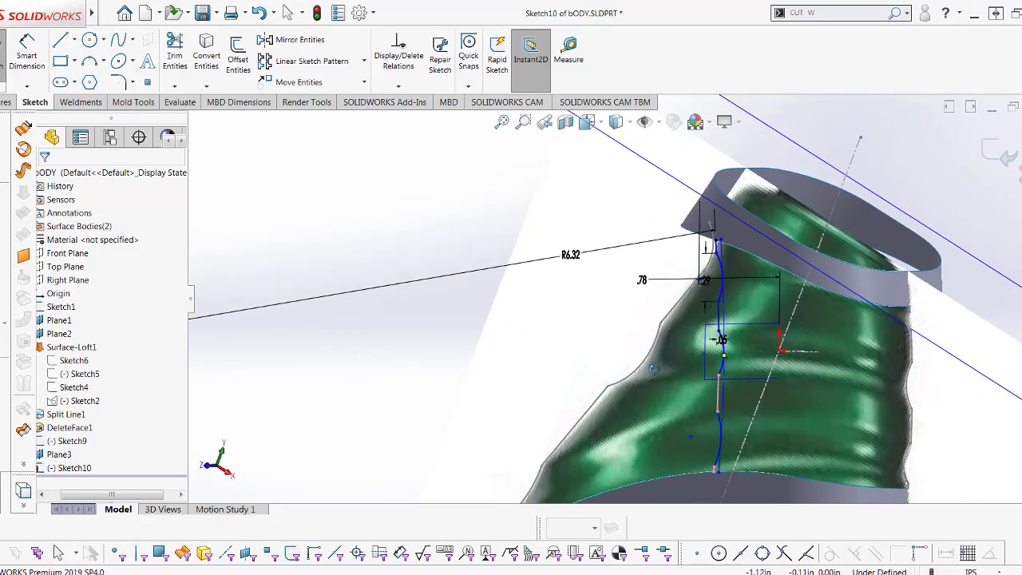
{"action": "key", "text": "ctrl+b"}
{"action": "mouse_move", "coordinate": [601, 216]}
{"action": "middle_mouse_down"}
{"action": "mouse_move", "coordinate": [650, 405]}
{"action": "mouse_move", "coordinate": [818, 373]}
{"action": "mouse_move", "coordinate": [509, 312]}
{"action": "mouse_move", "coordinate": [596, 437]}
{"action": "middle_mouse_up"}
- Zoom in on the bottle neck and reopen Sketch9 for editing
{"action": "scroll", "coordinate": [818, 373], "scroll_direction": "down", "scroll_amount": 2}
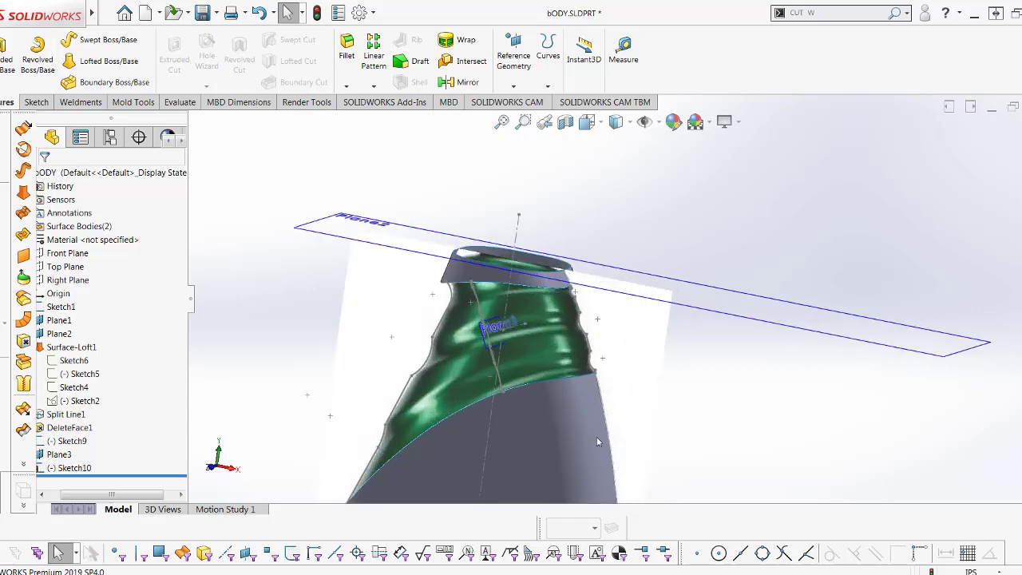
{"action": "scroll", "coordinate": [558, 352], "scroll_direction": "down", "scroll_amount": 5}
{"action": "scroll", "coordinate": [560, 353], "scroll_direction": "down", "scroll_amount": 2}
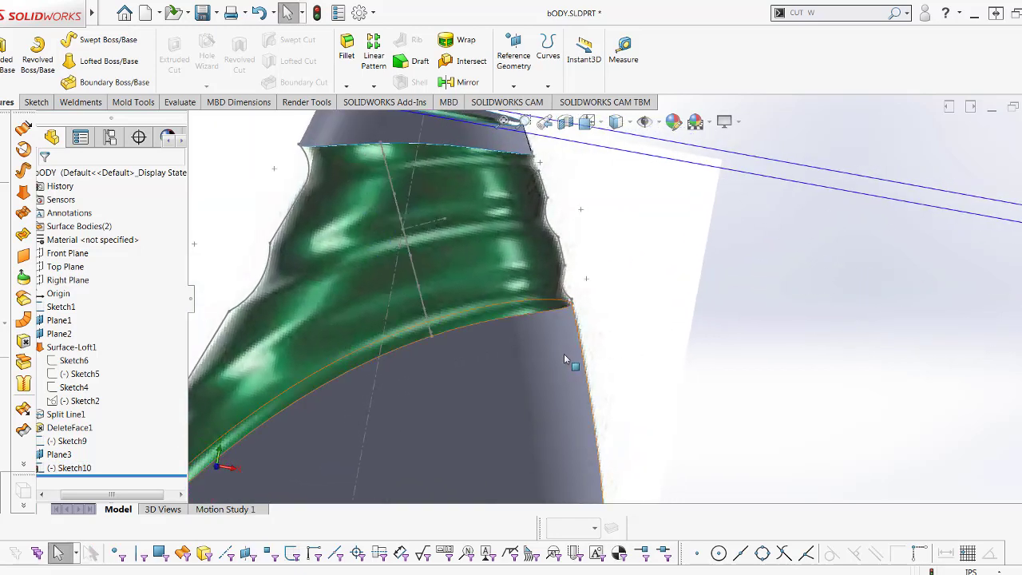
{"action": "scroll", "coordinate": [557, 217], "scroll_direction": "down", "scroll_amount": 2}
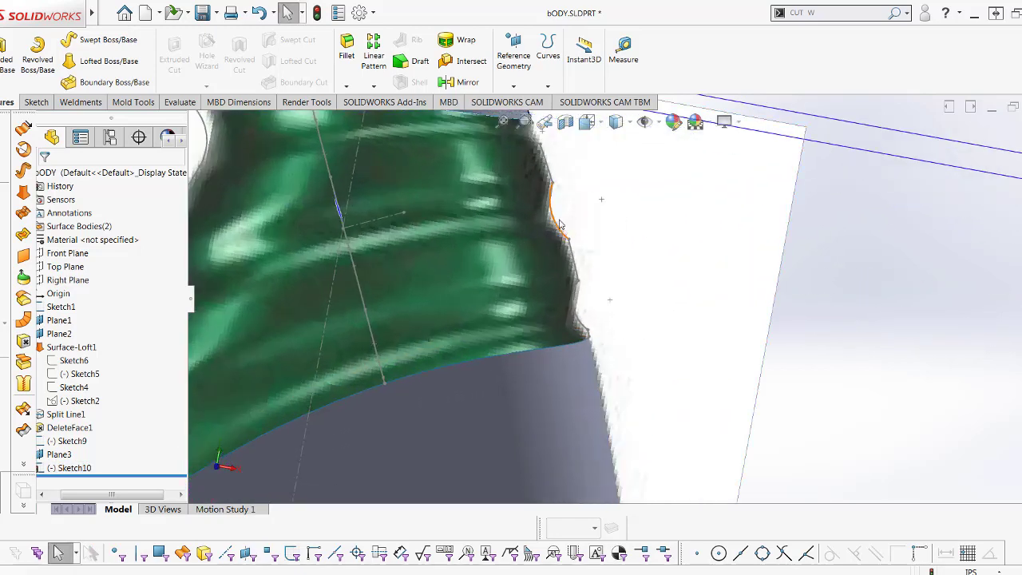
{"action": "left_click", "coordinate": [559, 226]}
{"action": "left_click", "coordinate": [587, 174]}
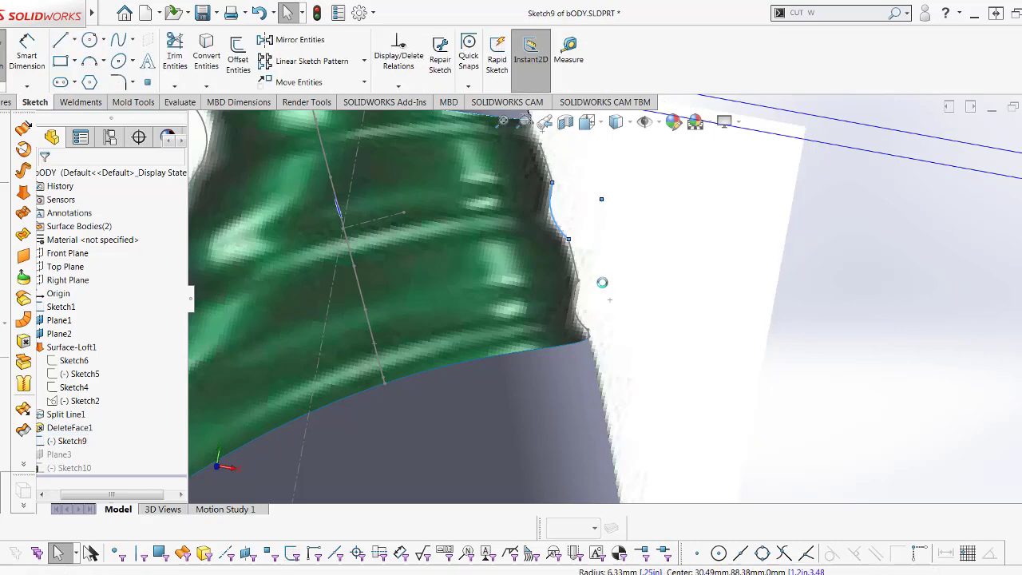
- Start Sketch Fillet with a 0.50in radius at the upper-right neck corner
{"action": "scroll", "coordinate": [530, 389], "scroll_direction": "up", "scroll_amount": 2}
{"action": "scroll", "coordinate": [565, 360], "scroll_direction": "up", "scroll_amount": 2}
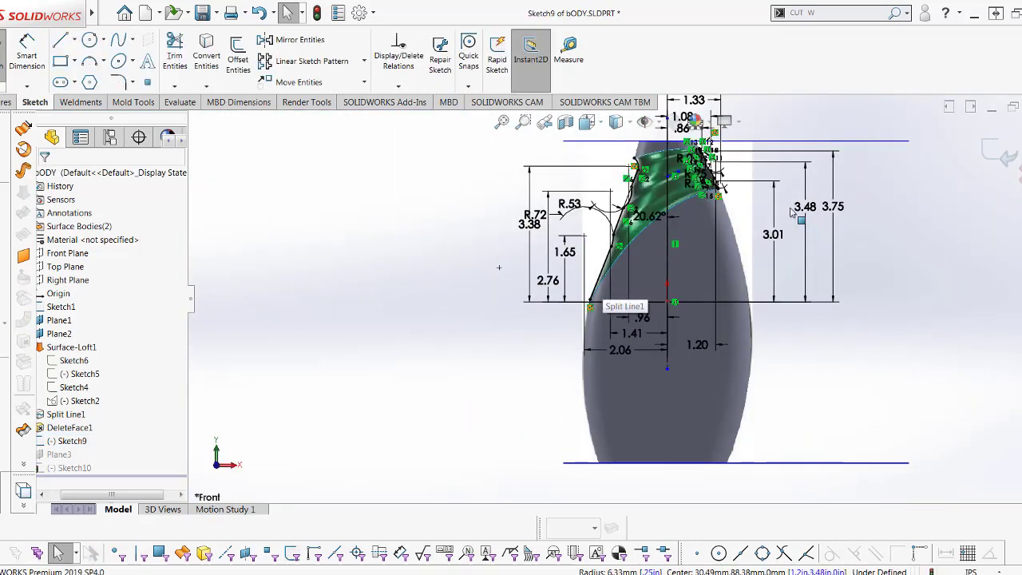
{"action": "scroll", "coordinate": [607, 135], "scroll_direction": "down", "scroll_amount": 3}
{"action": "scroll", "coordinate": [607, 136], "scroll_direction": "down", "scroll_amount": 2}
{"action": "scroll", "coordinate": [600, 125], "scroll_direction": "down", "scroll_amount": 3}
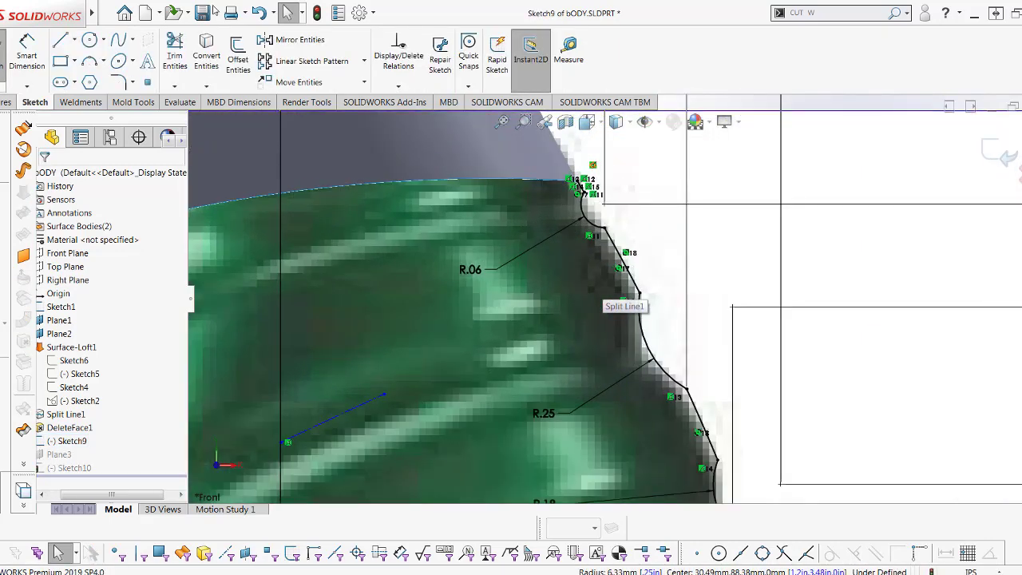
{"action": "left_click", "coordinate": [118, 82]}
{"action": "scroll", "coordinate": [511, 184], "scroll_direction": "down", "scroll_amount": 2}
{"action": "scroll", "coordinate": [537, 195], "scroll_direction": "down", "scroll_amount": 2}
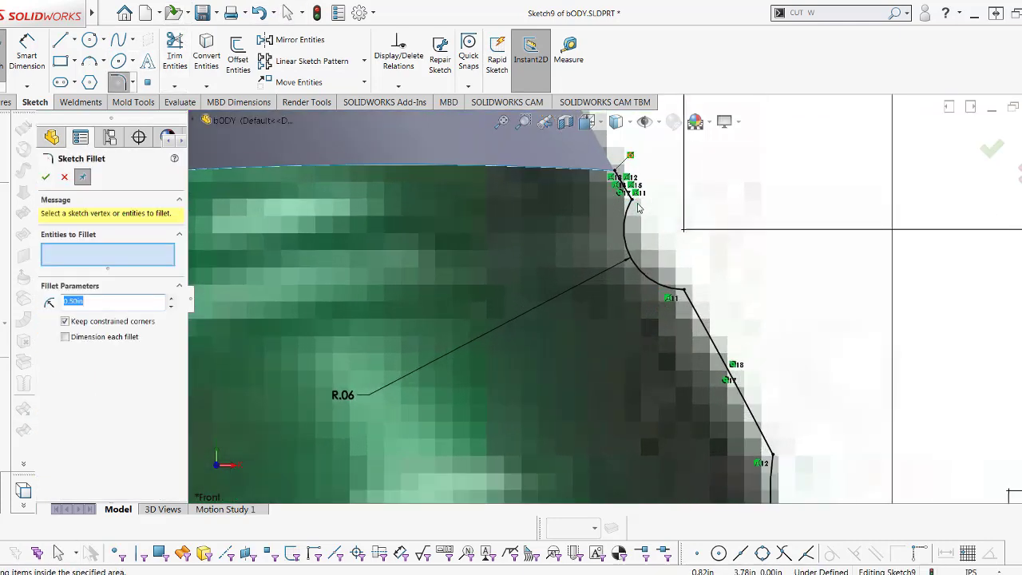
- Delete the R.06 radius dimension from the small neck arc
{"action": "left_click", "coordinate": [637, 206]}
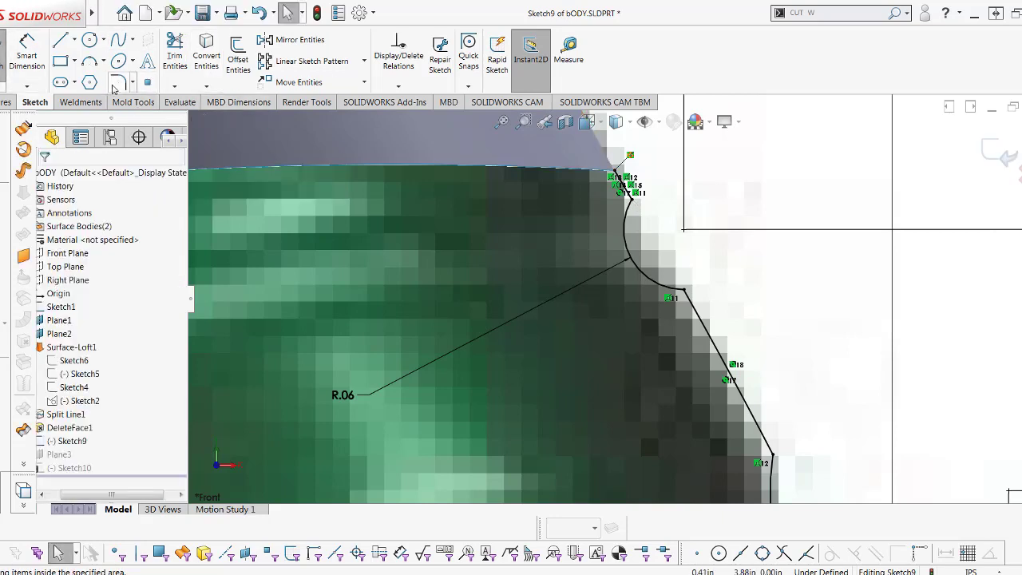
{"action": "left_click", "coordinate": [633, 203]}
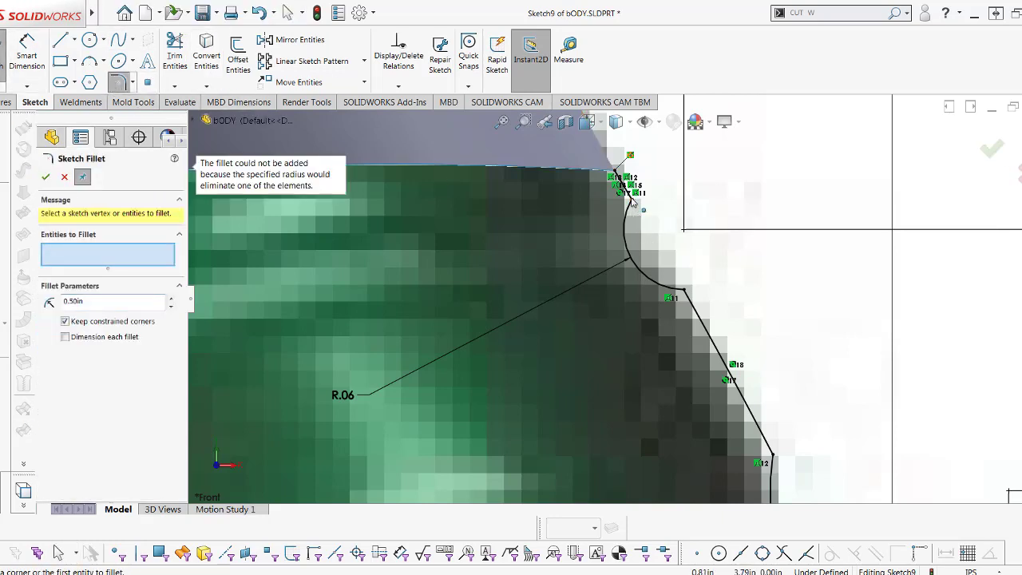
{"action": "scroll", "coordinate": [633, 201], "scroll_direction": "down", "scroll_amount": 2}
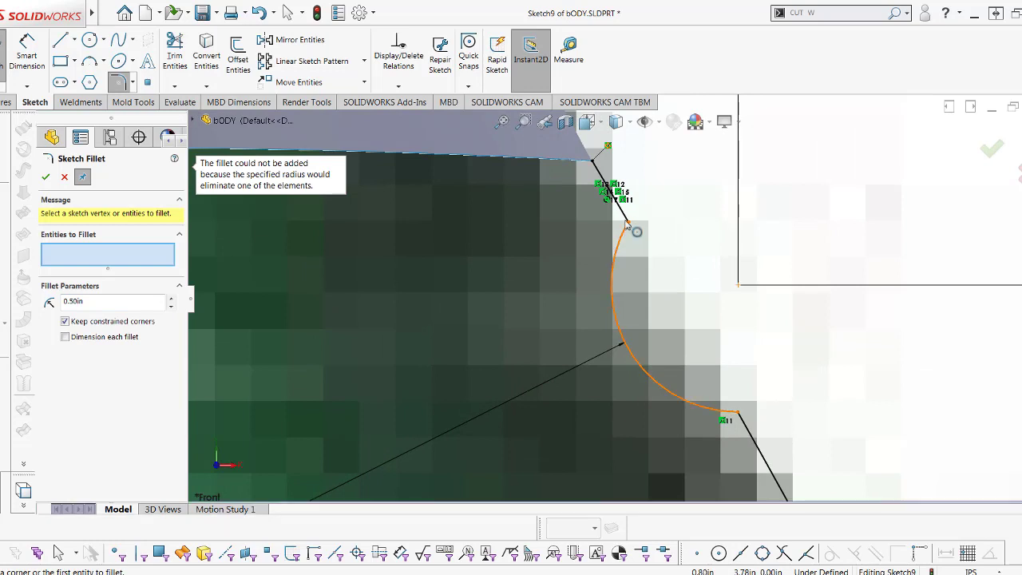
{"action": "left_click", "coordinate": [626, 235]}
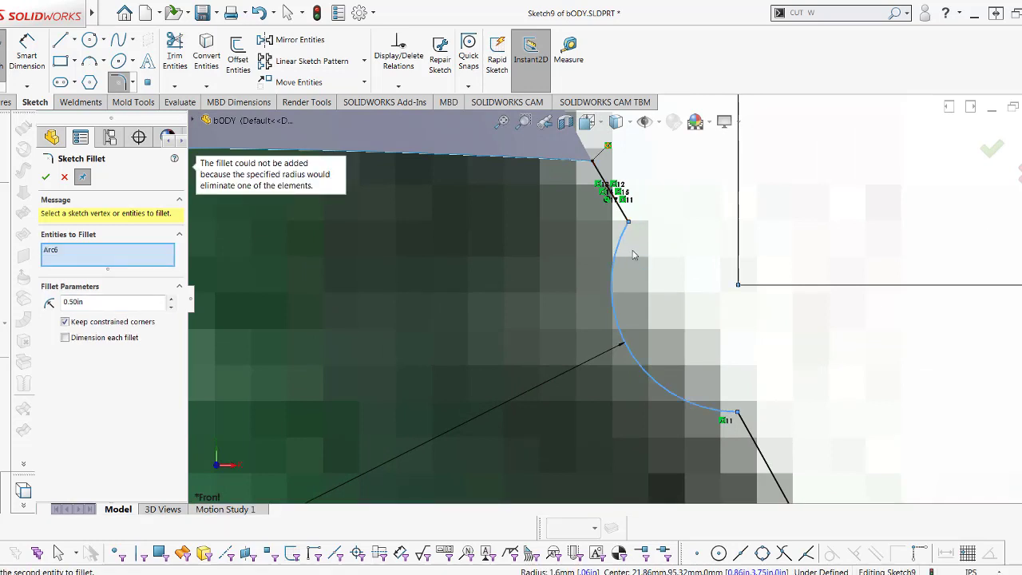
{"action": "scroll", "coordinate": [633, 254], "scroll_direction": "up", "scroll_amount": 3}
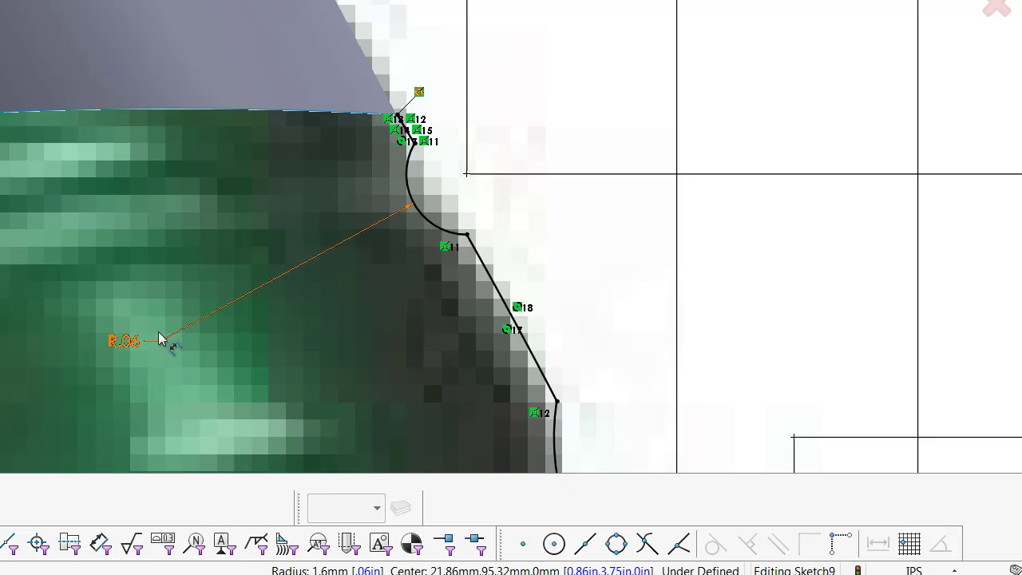
{"action": "key", "text": "Delete"}
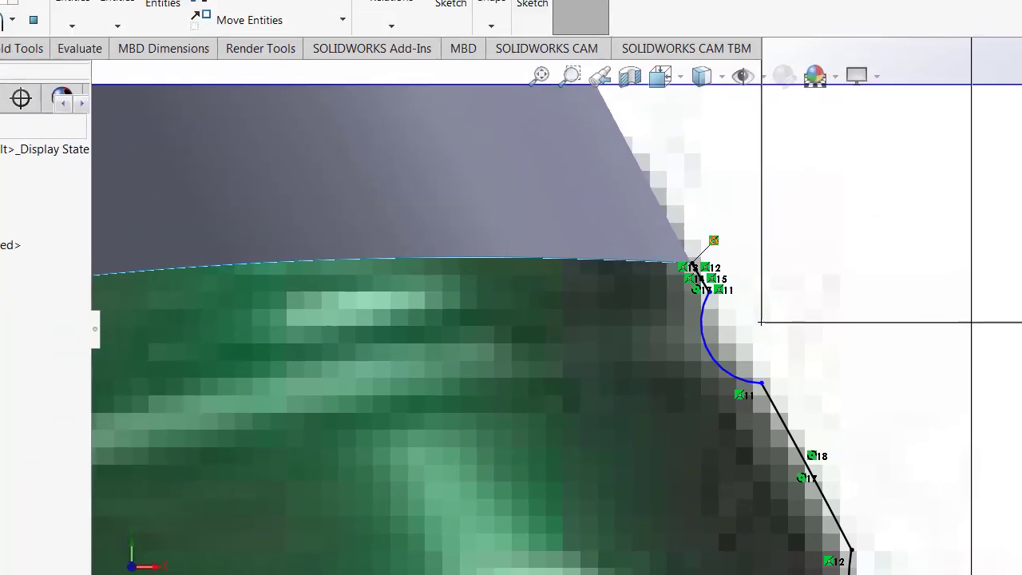
- Retry the 0.50in fillet on Arc6 and the short line above it, then cancel
{"action": "left_click", "coordinate": [77, 62]}
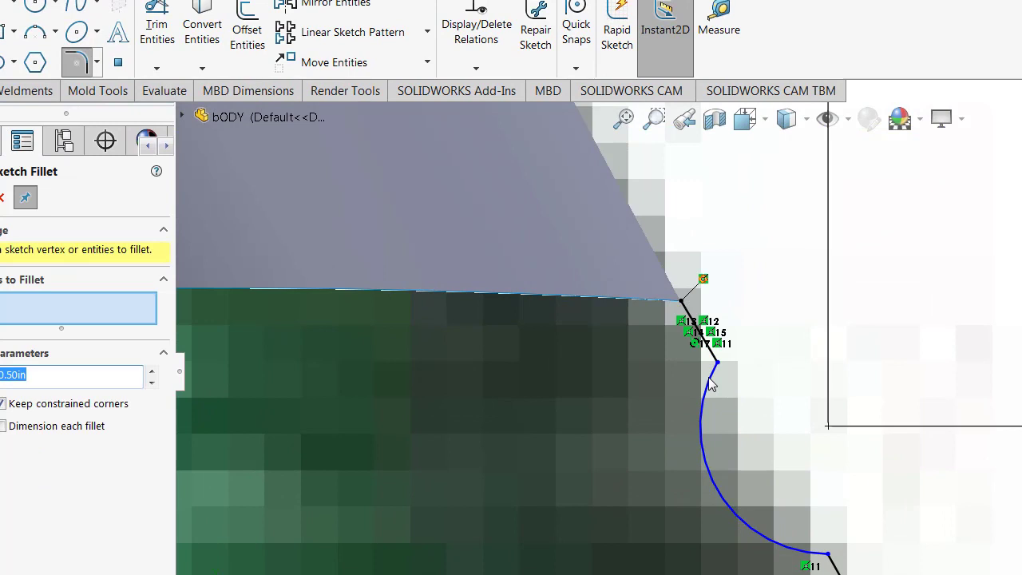
{"action": "left_click", "coordinate": [709, 378]}
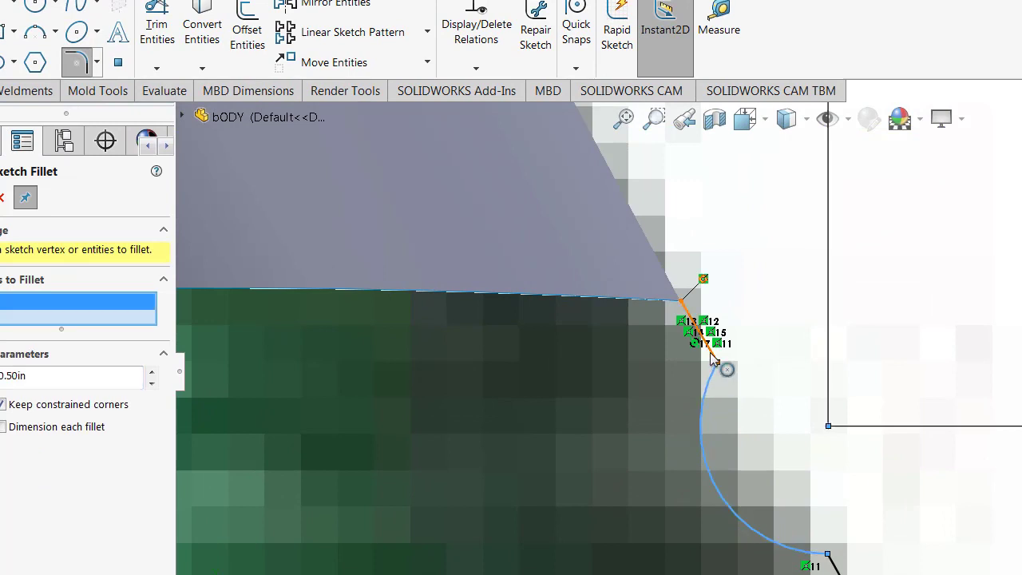
{"action": "left_click", "coordinate": [710, 353]}
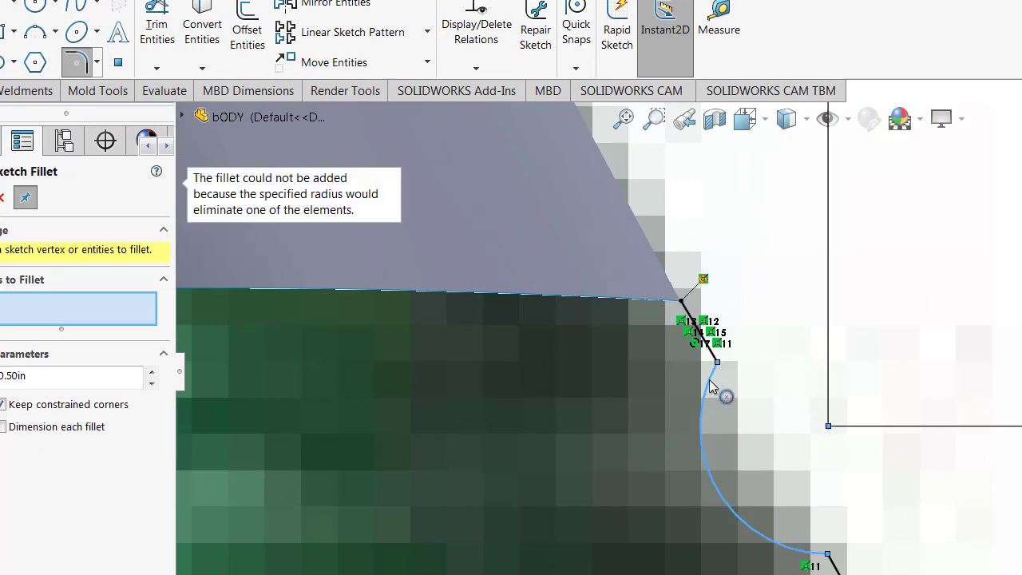
{"action": "left_click", "coordinate": [78, 63]}
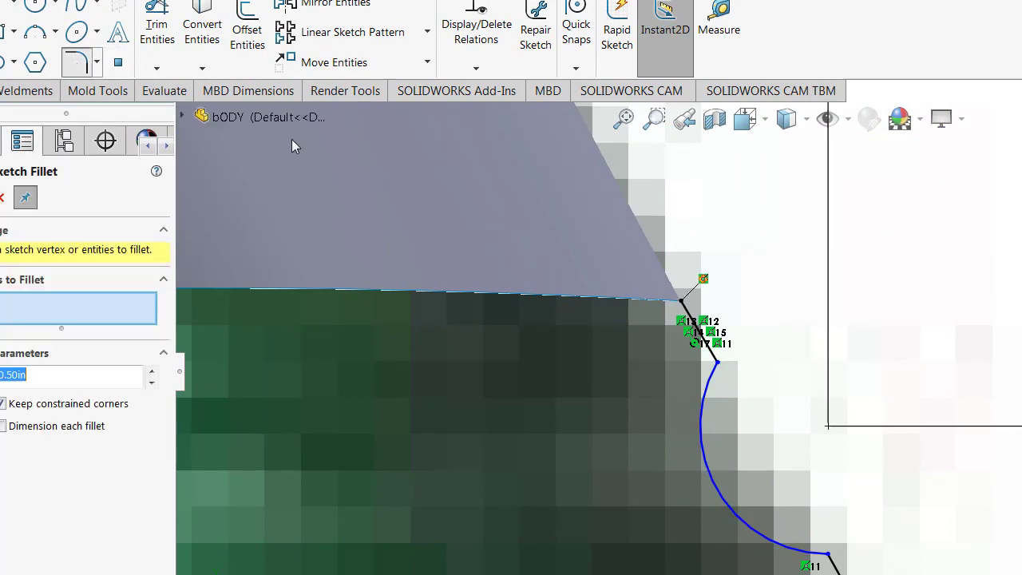
{"action": "left_click", "coordinate": [712, 374]}
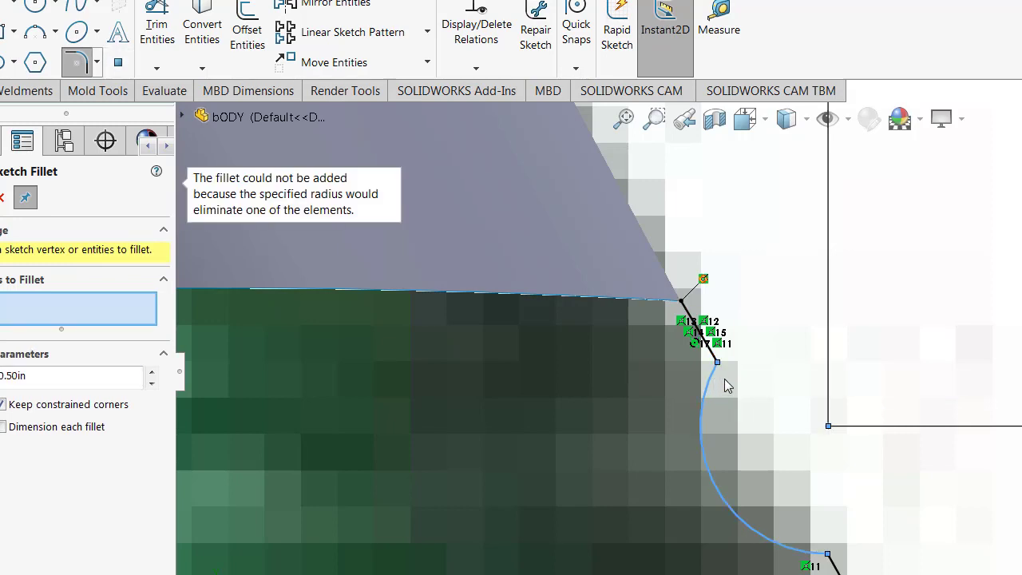
{"action": "scroll", "coordinate": [719, 376], "scroll_direction": "down", "scroll_amount": 2}
{"action": "key", "text": "Escape"}
- Attempt the 0.50in fillet at the line-arc endpoint, which fails as too large, and cancel
{"action": "scroll", "coordinate": [700, 364], "scroll_direction": "down", "scroll_amount": 2}
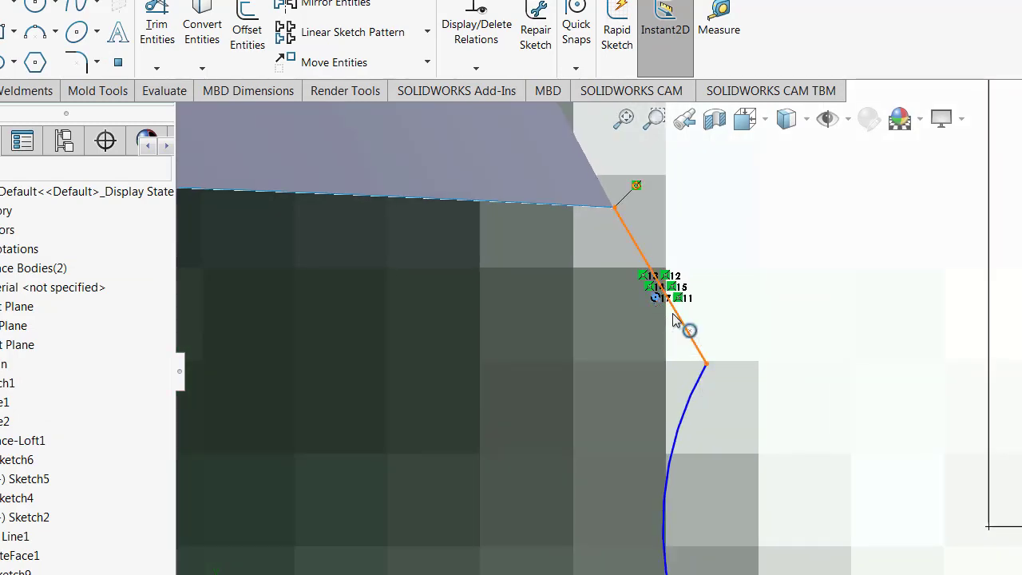
{"action": "scroll", "coordinate": [682, 329], "scroll_direction": "up", "scroll_amount": 1}
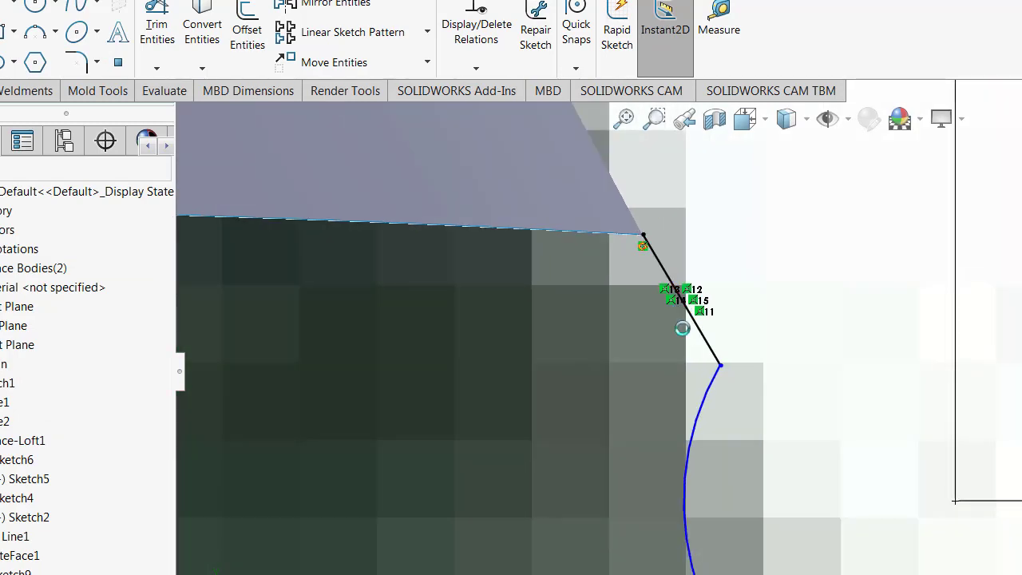
{"action": "left_click", "coordinate": [721, 368]}
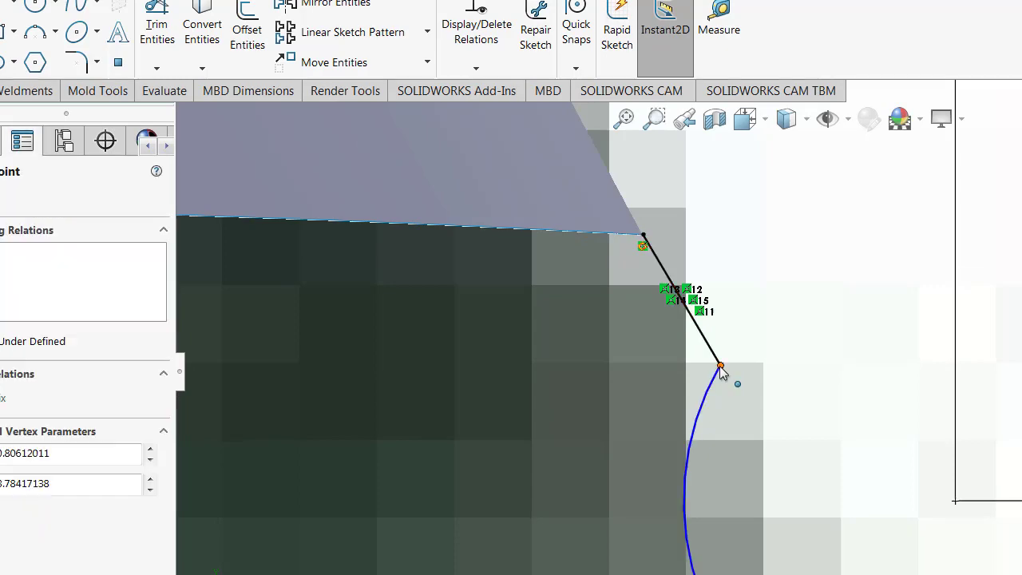
{"action": "left_click", "coordinate": [77, 60]}
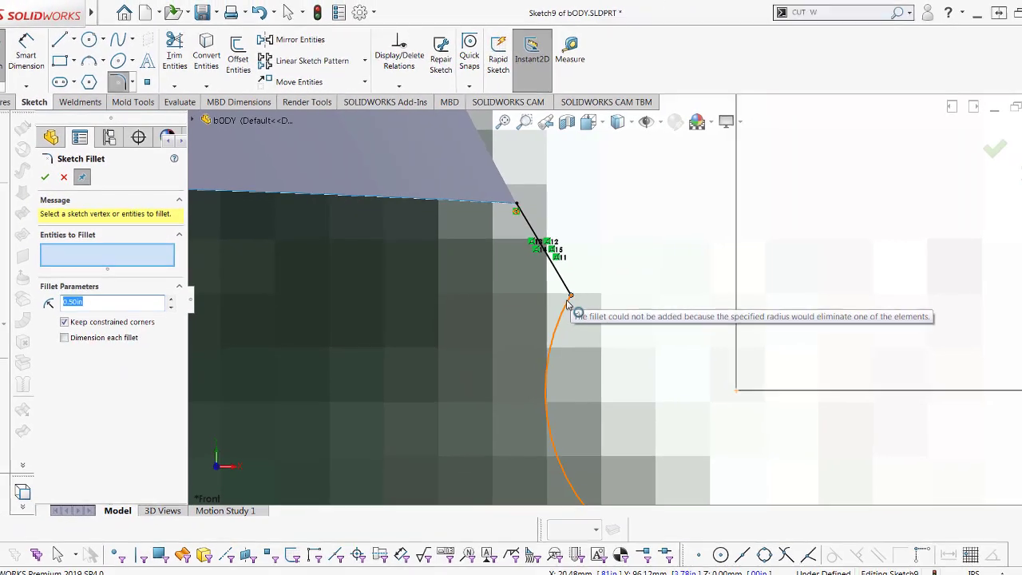
{"action": "left_click", "coordinate": [567, 294]}
{"action": "left_click", "coordinate": [566, 292]}
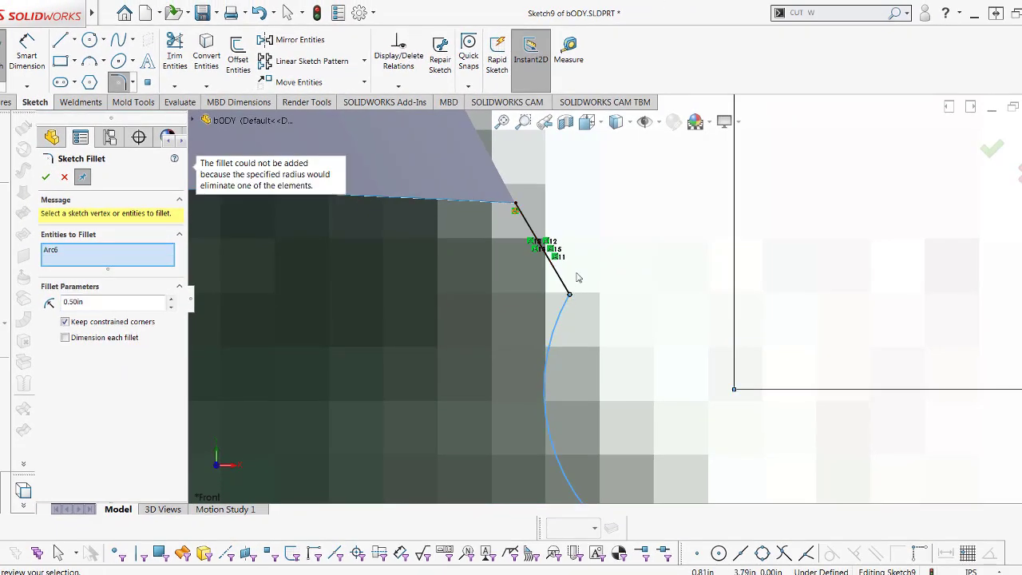
{"action": "scroll", "coordinate": [569, 290], "scroll_direction": "up", "scroll_amount": 3}
{"action": "scroll", "coordinate": [631, 335], "scroll_direction": "up", "scroll_amount": 3}
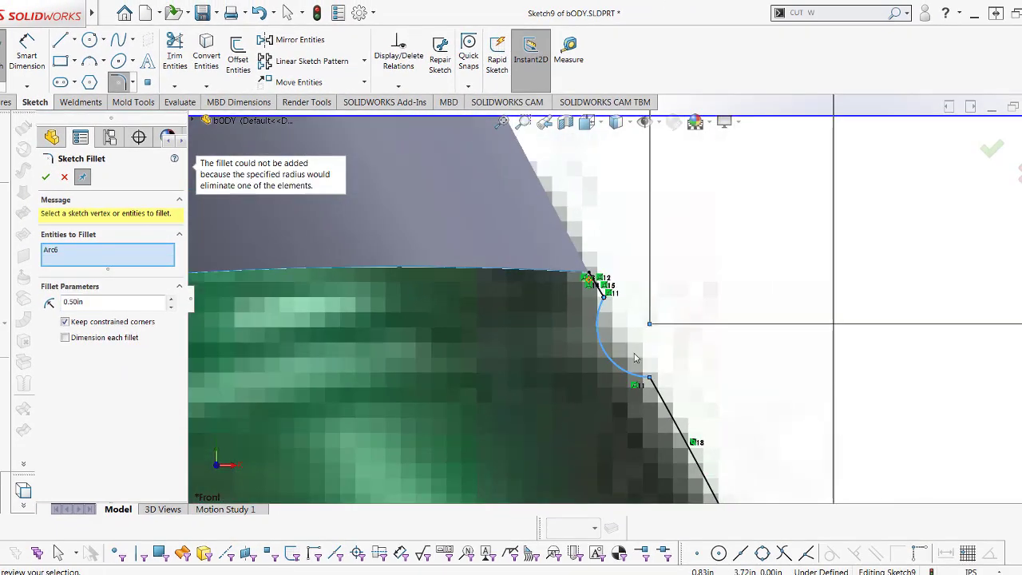
{"action": "scroll", "coordinate": [630, 336], "scroll_direction": "up", "scroll_amount": 3}
{"action": "scroll", "coordinate": [631, 336], "scroll_direction": "up", "scroll_amount": 3}
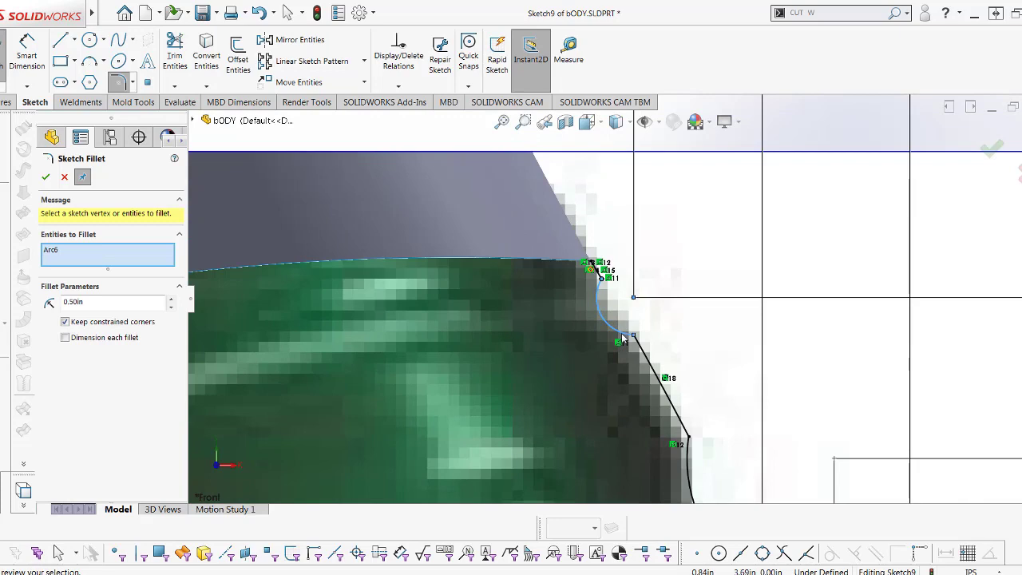
{"action": "key", "text": "Escape"}
{"action": "key", "text": "Escape"}
- Exit Sketch9 back to the part
{"action": "scroll", "coordinate": [629, 345], "scroll_direction": "up", "scroll_amount": 2}
{"action": "scroll", "coordinate": [629, 345], "scroll_direction": "down", "scroll_amount": 2}
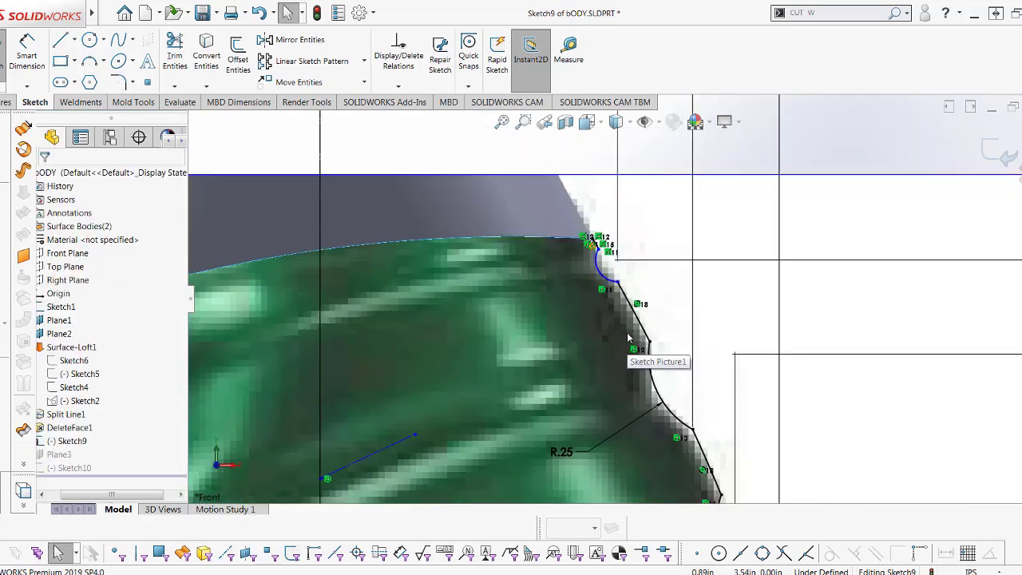
{"action": "scroll", "coordinate": [629, 345], "scroll_direction": "down", "scroll_amount": 1}
{"action": "left_click", "coordinate": [1005, 153]}
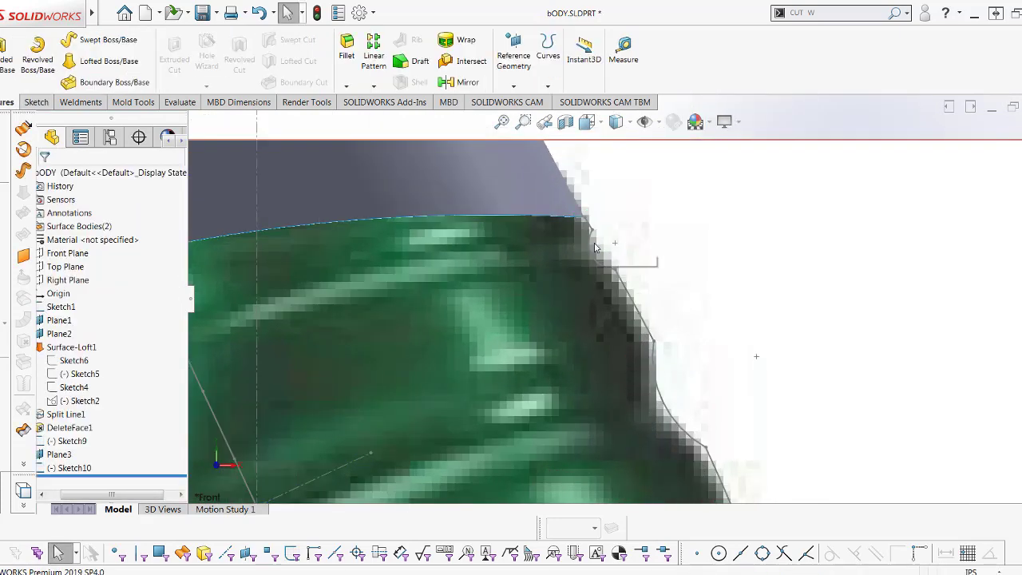
- Orbit to an oblique 3D view and zoom out to show Sketch9 and Sketch10 across the label
{"action": "scroll", "coordinate": [544, 336], "scroll_direction": "up", "scroll_amount": 2}
{"action": "scroll", "coordinate": [544, 337], "scroll_direction": "up", "scroll_amount": 3}
{"action": "mouse_move", "coordinate": [546, 342]}
{"action": "middle_mouse_down"}
{"action": "mouse_move", "coordinate": [575, 359]}
{"action": "mouse_move", "coordinate": [679, 343]}
{"action": "middle_mouse_up"}
{"action": "scroll", "coordinate": [575, 358], "scroll_direction": "up", "scroll_amount": 3}
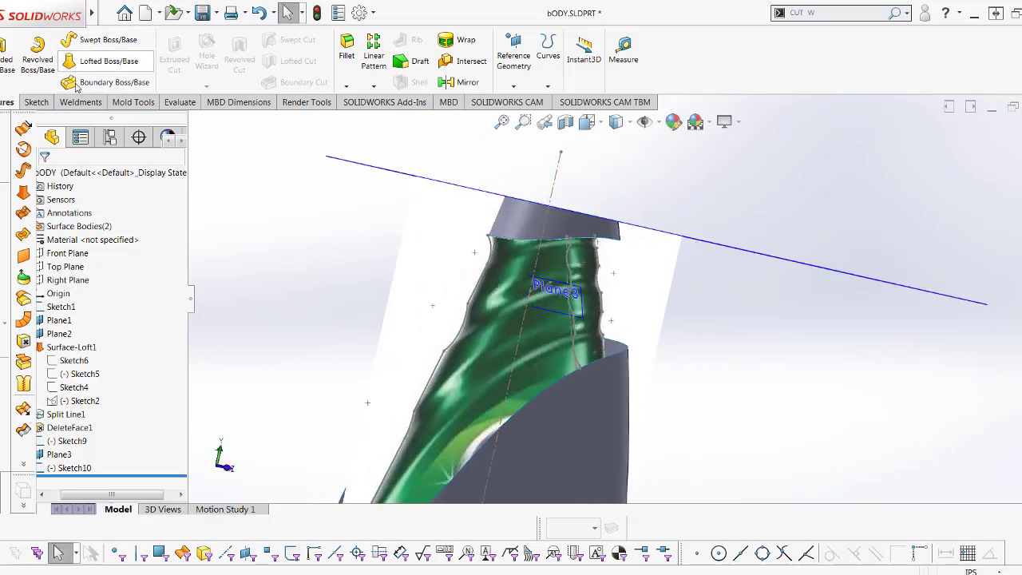